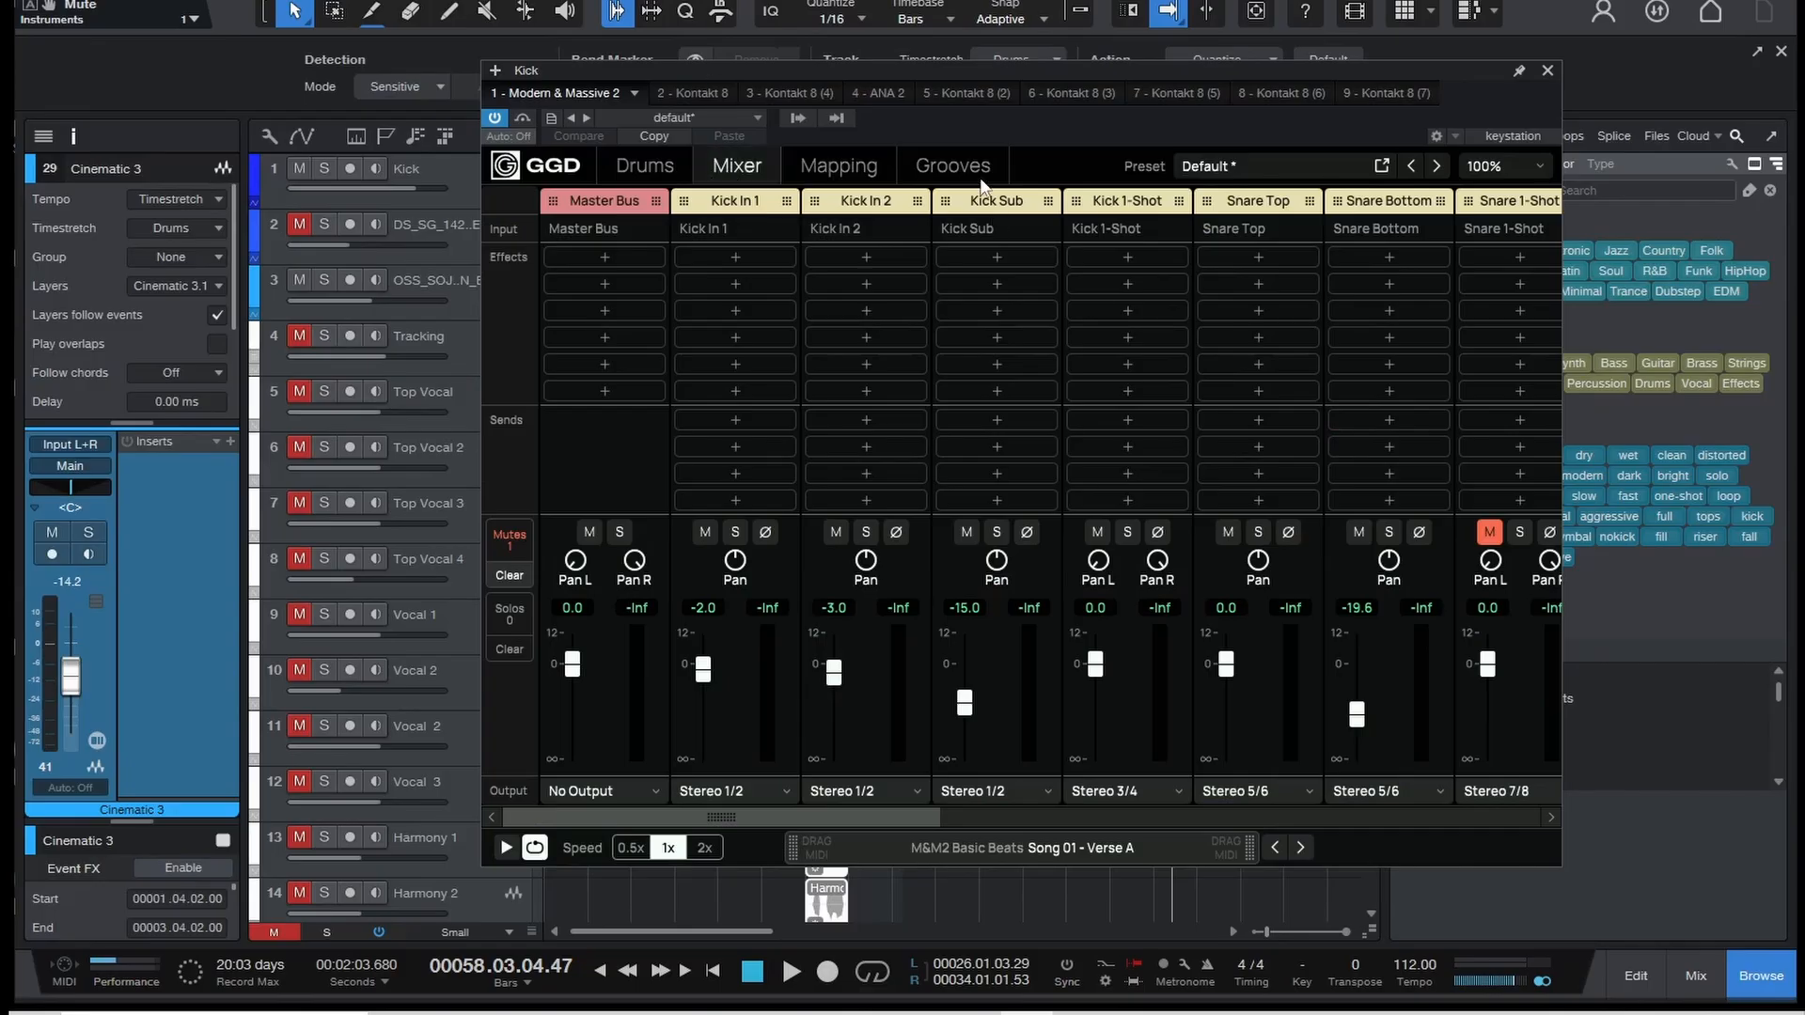
- Close the drum instrument window and look through the mixer channels from the Kick channel to the Mix Bus and back
{"action": "left_click_drag", "start_coordinate": [1443, 85], "coordinate": [1366, 108]}
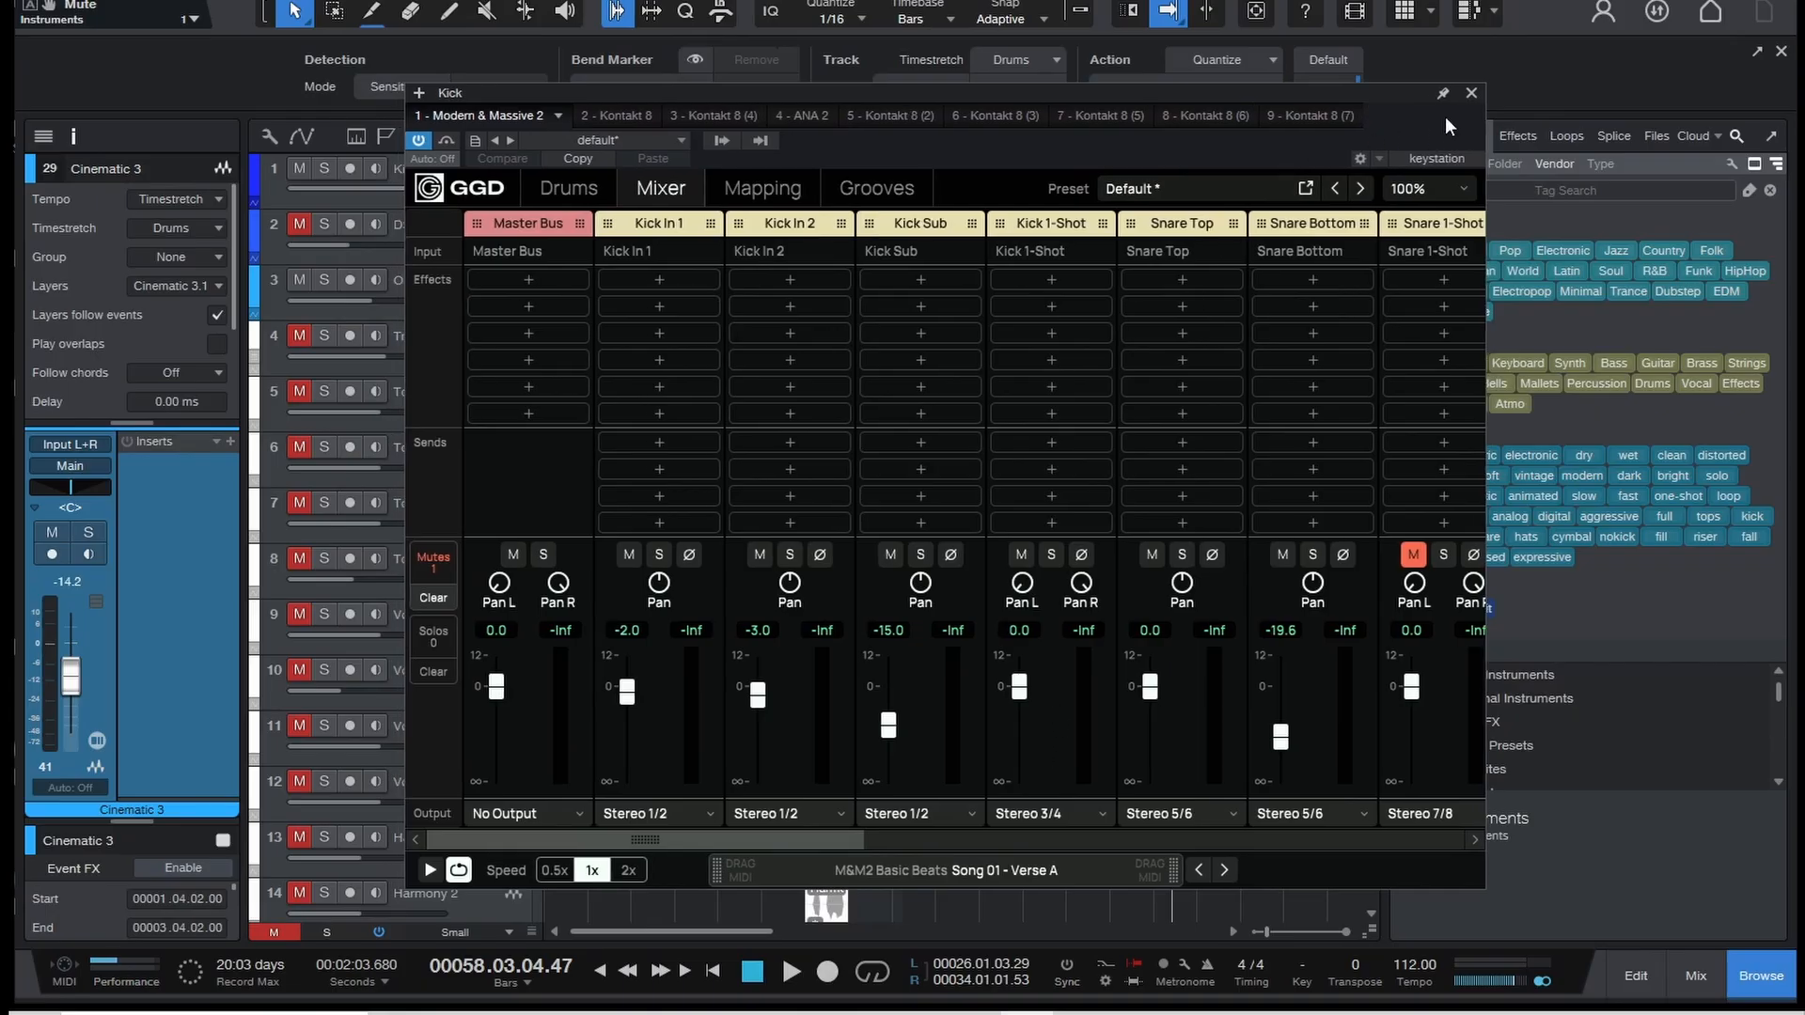
{"action": "left_click", "coordinate": [1471, 93]}
{"action": "key", "text": "F3"}
{"action": "left_click_drag", "start_coordinate": [1041, 931], "coordinate": [780, 935]}
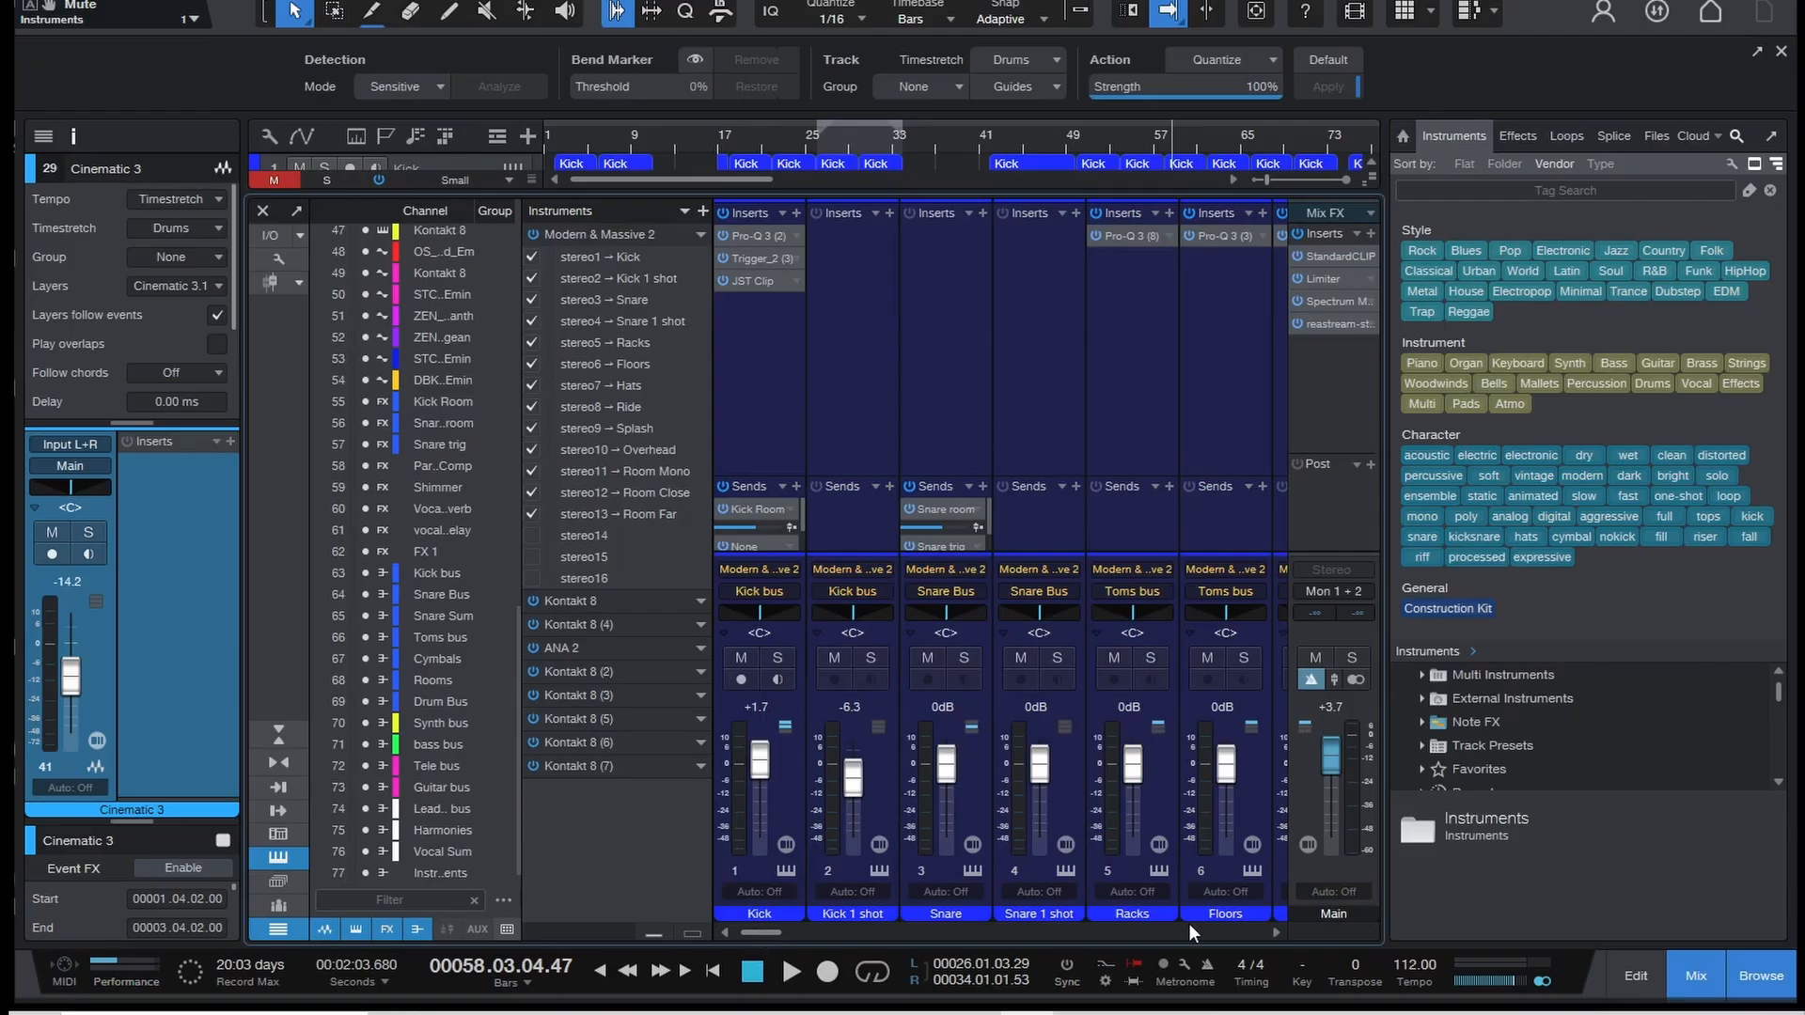
{"action": "left_click_drag", "start_coordinate": [762, 935], "coordinate": [1235, 929]}
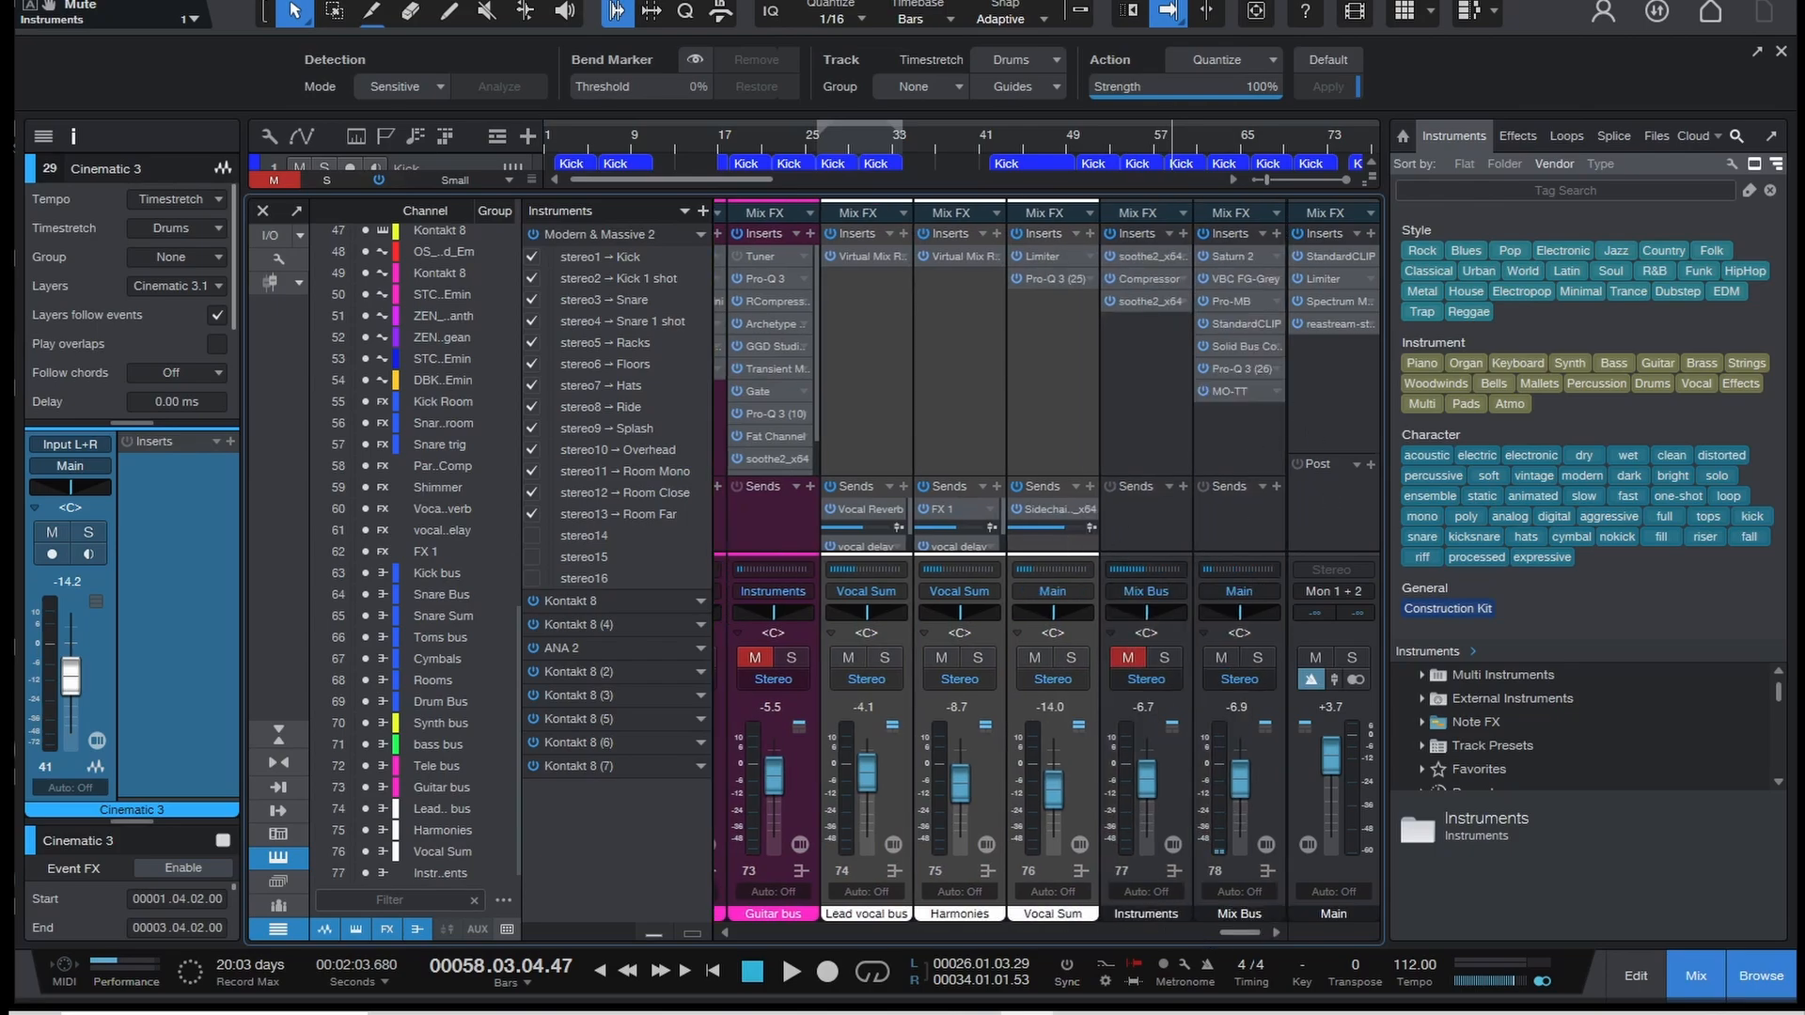
{"action": "left_click_drag", "start_coordinate": [1232, 935], "coordinate": [770, 911]}
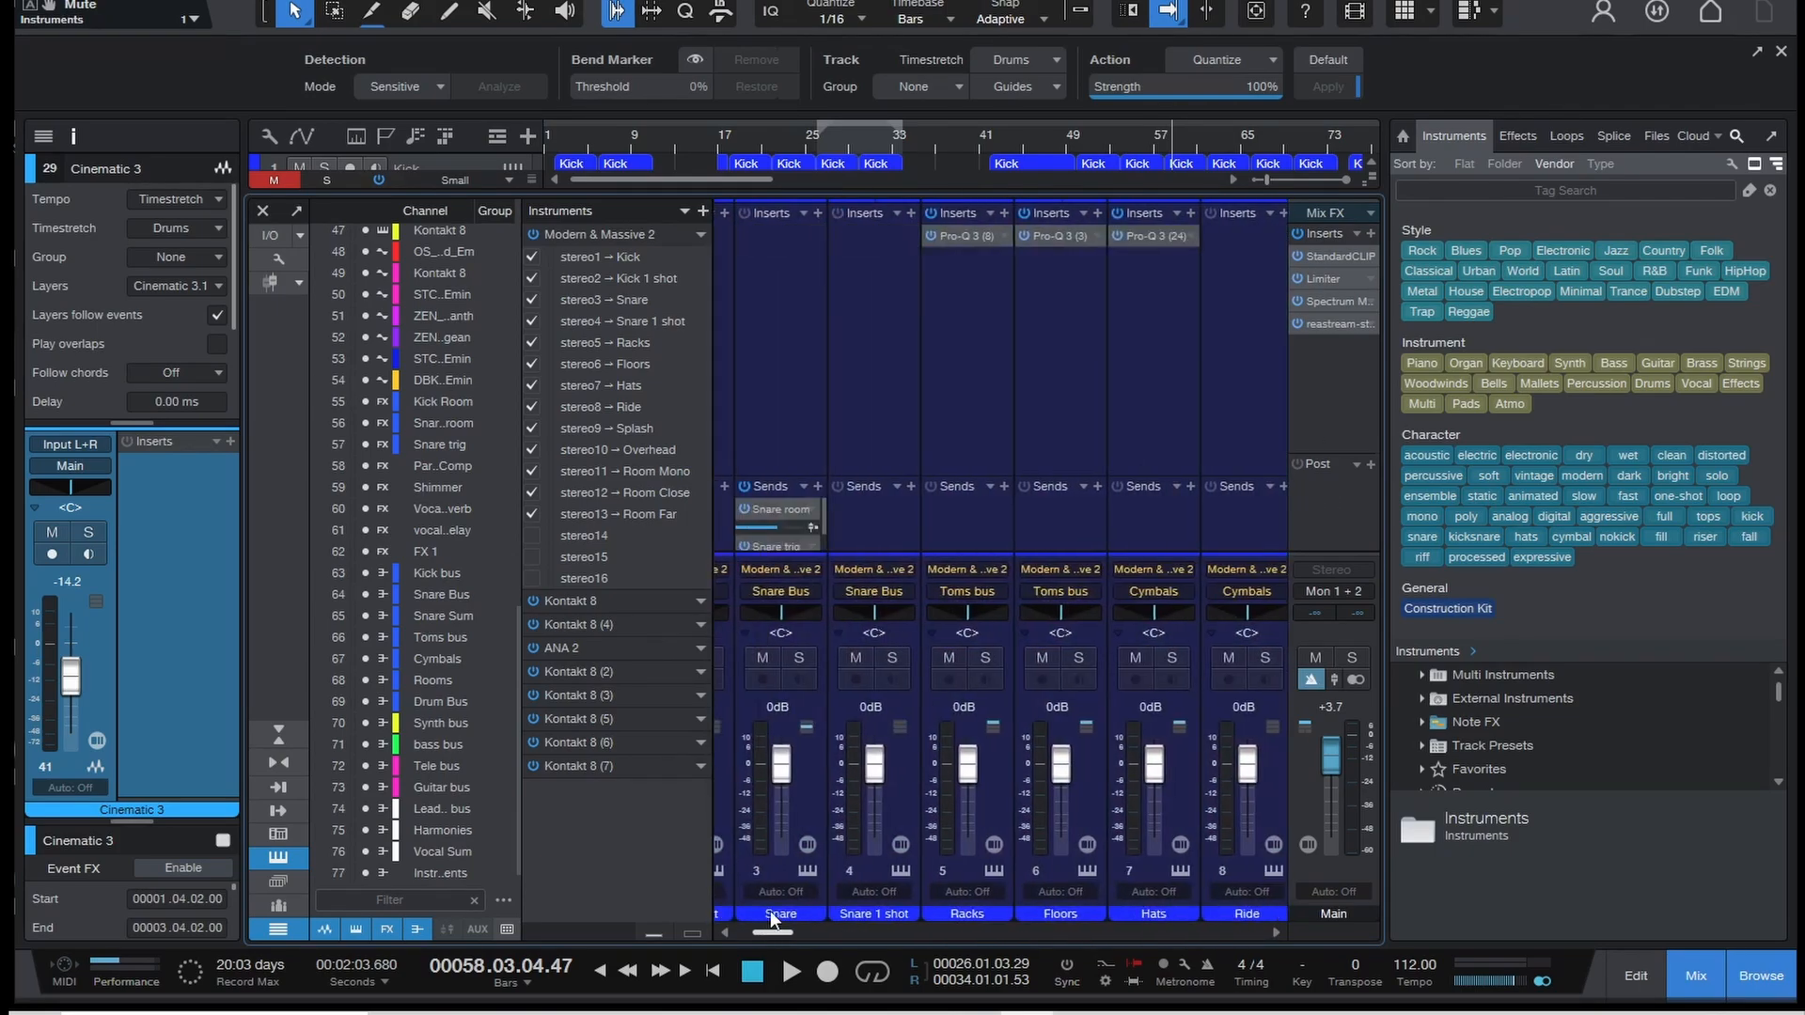
- Open the Kick track's Modern & Massive 2 instrument beside the mixer and select the Kick 1 shot channel
{"action": "key", "text": "F3"}
{"action": "left_click", "coordinate": [523, 165]}
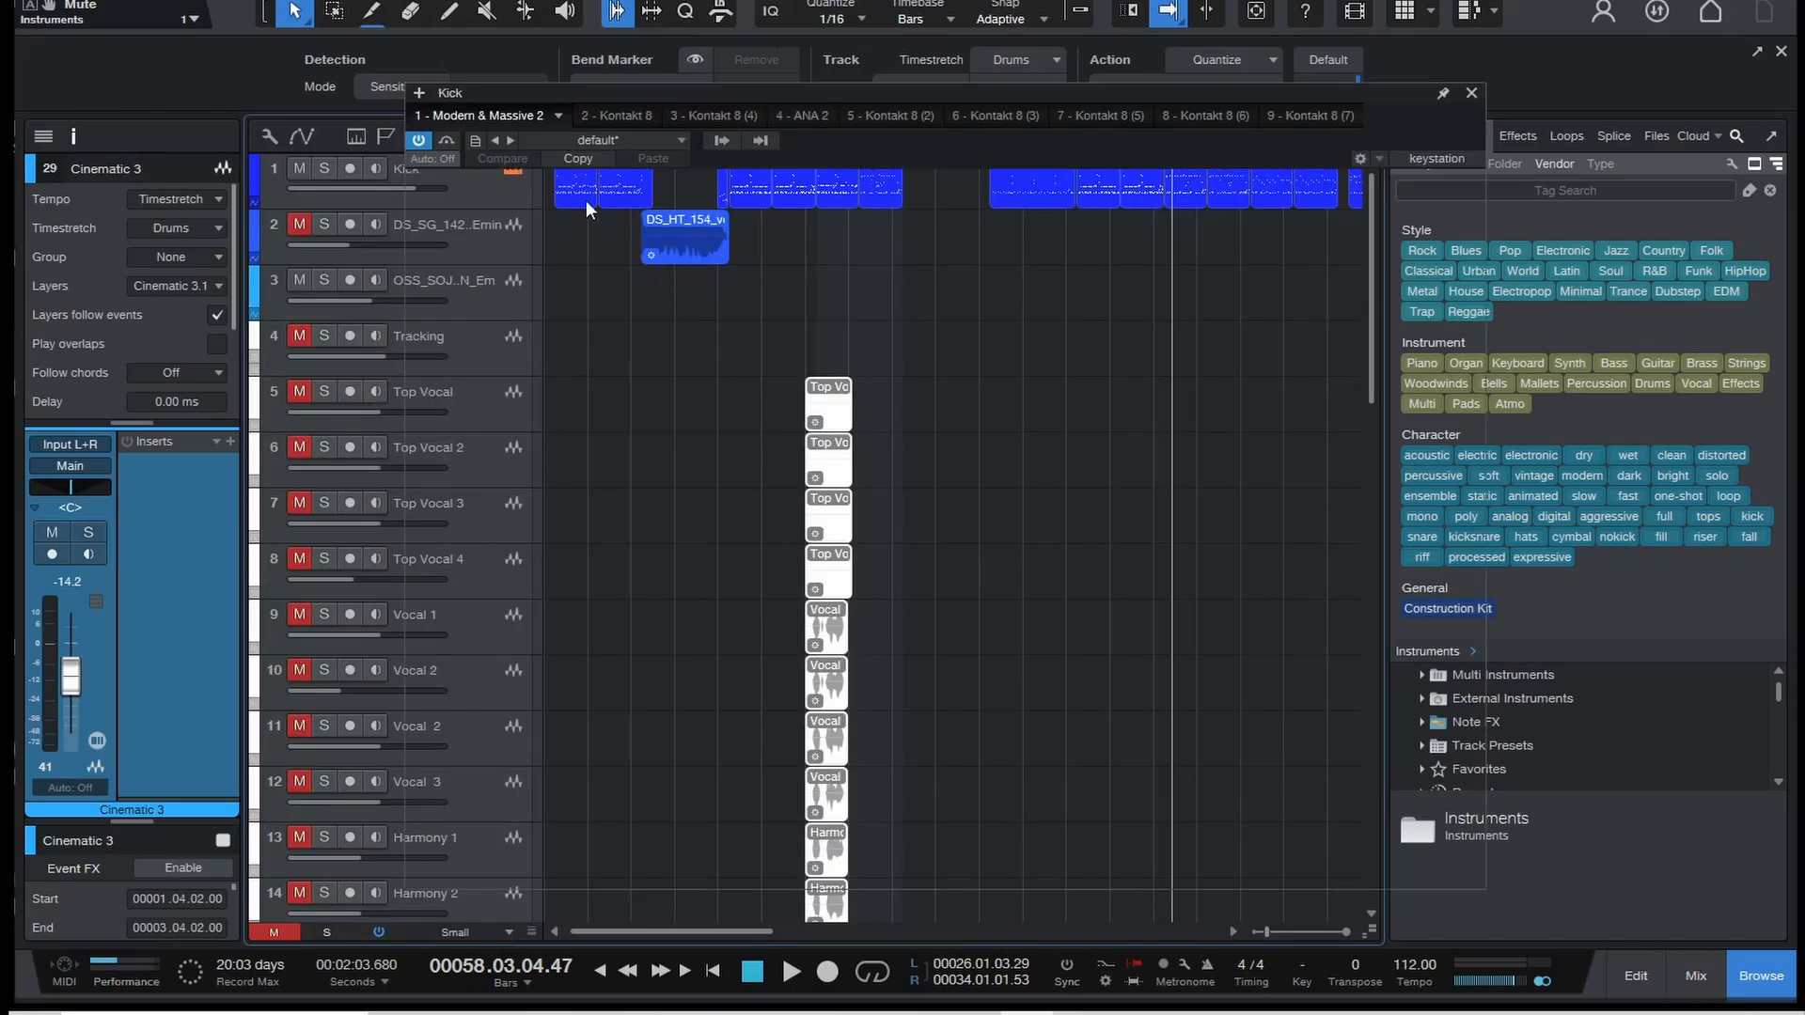
{"action": "key", "text": "F3"}
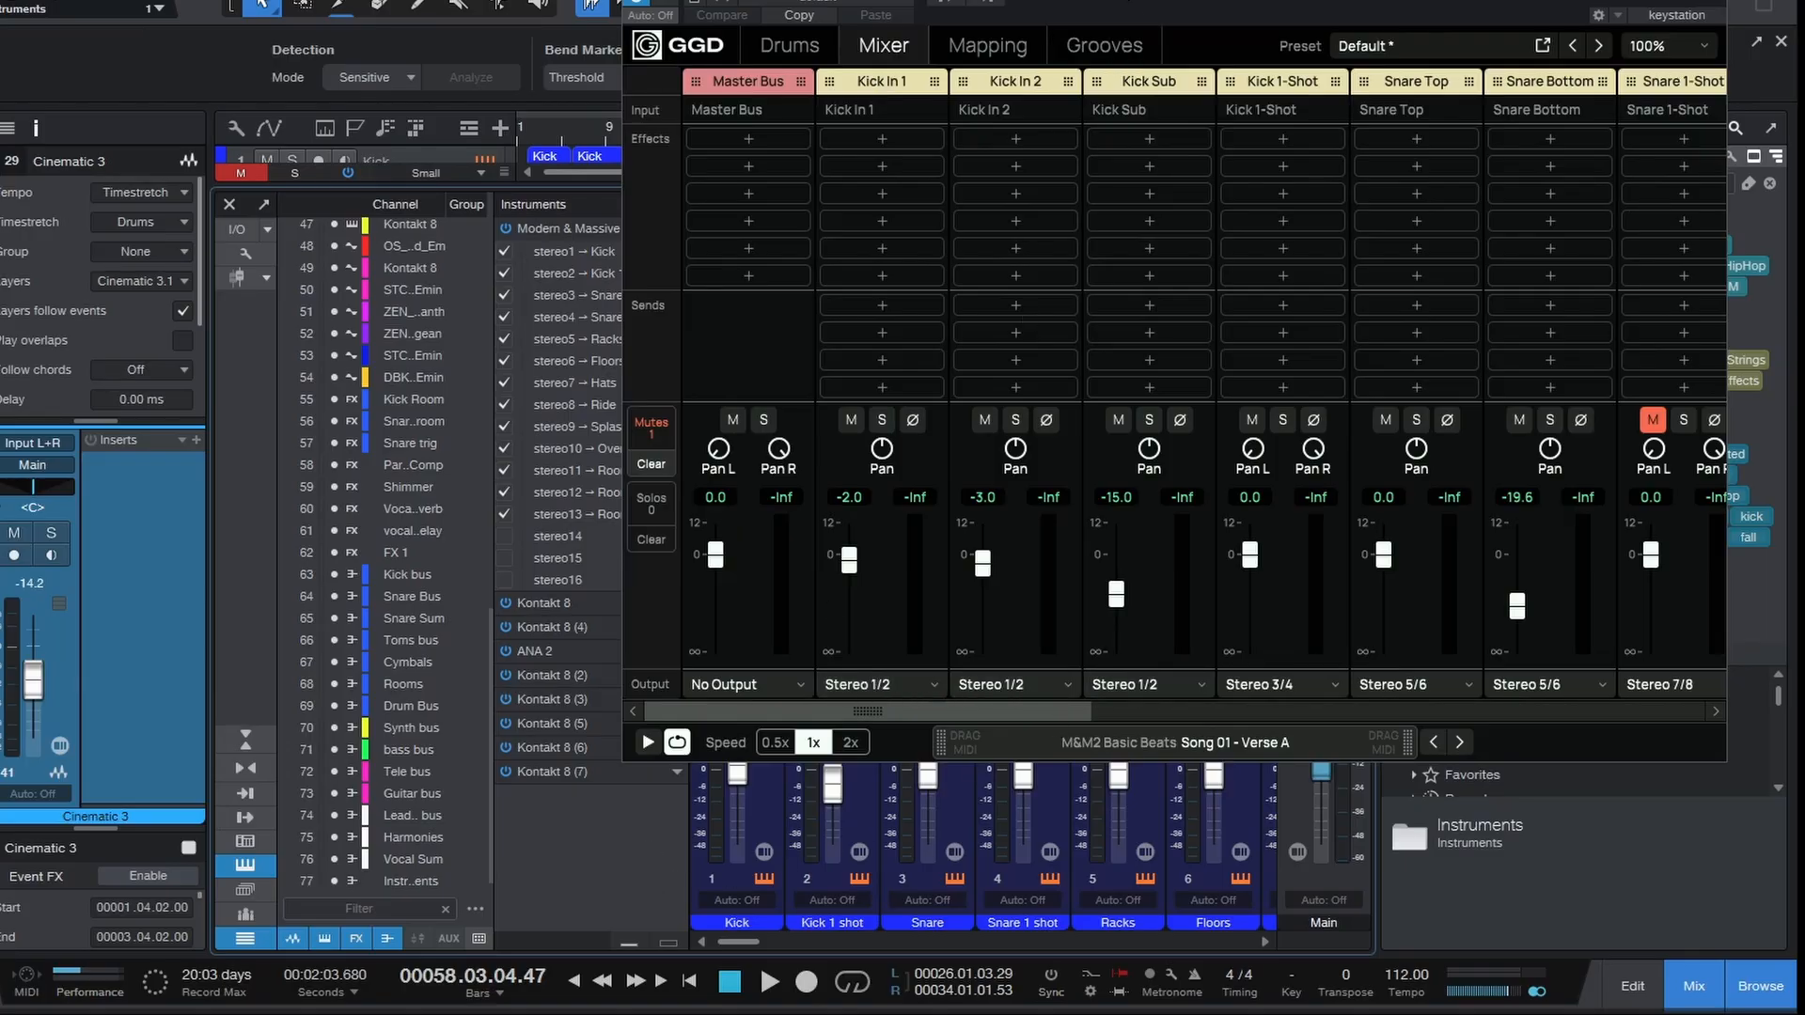
{"action": "left_click_drag", "start_coordinate": [1109, 0], "coordinate": [1272, 0]}
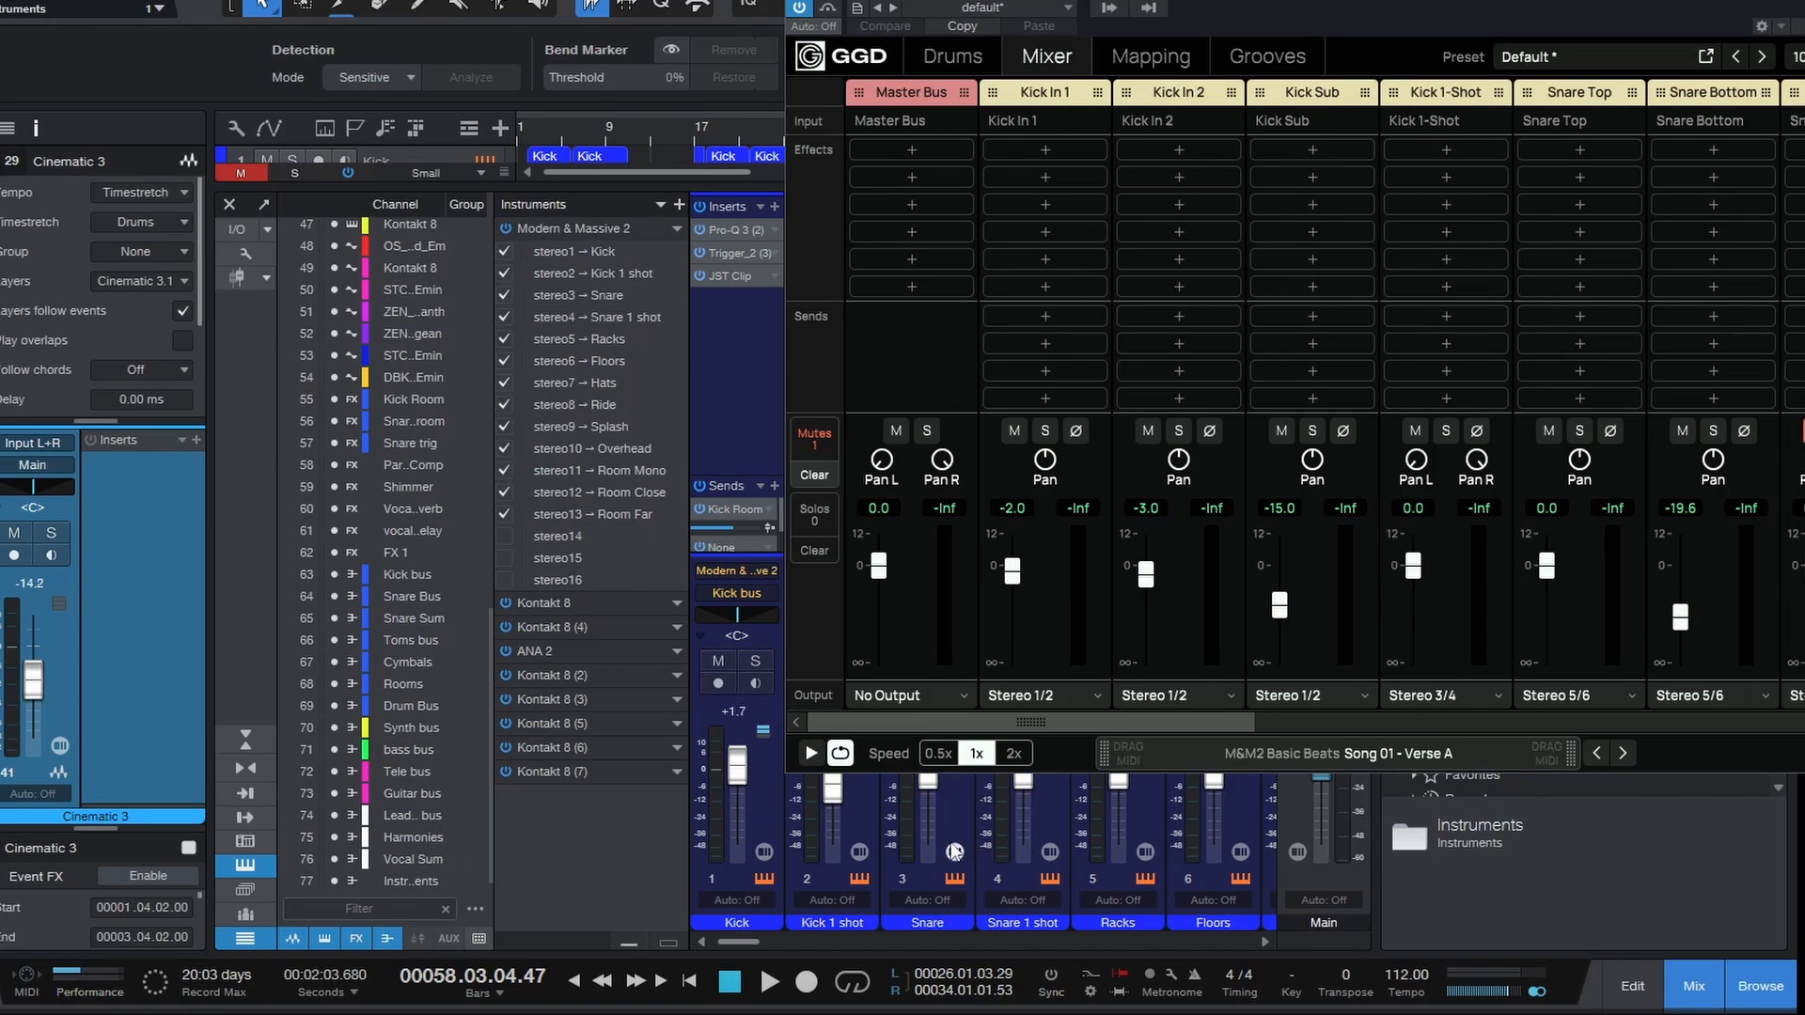
{"action": "left_click", "coordinate": [867, 814]}
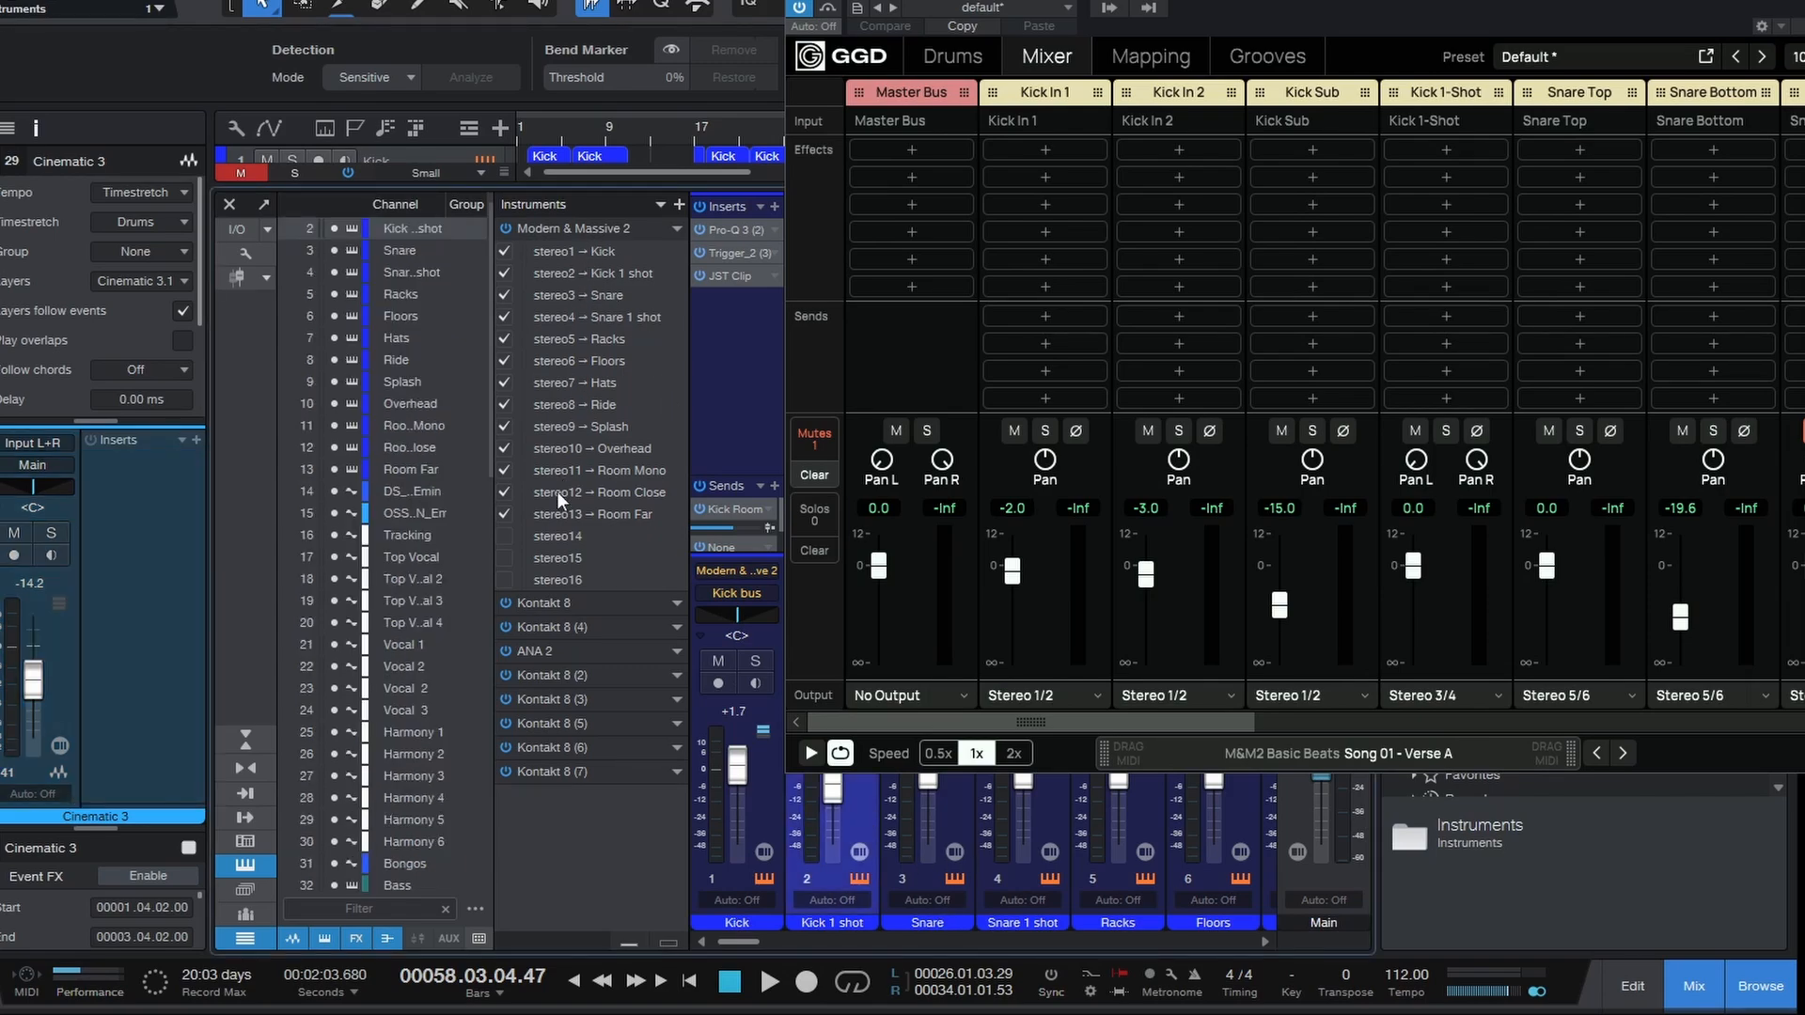
{"action": "left_click", "coordinate": [245, 939]}
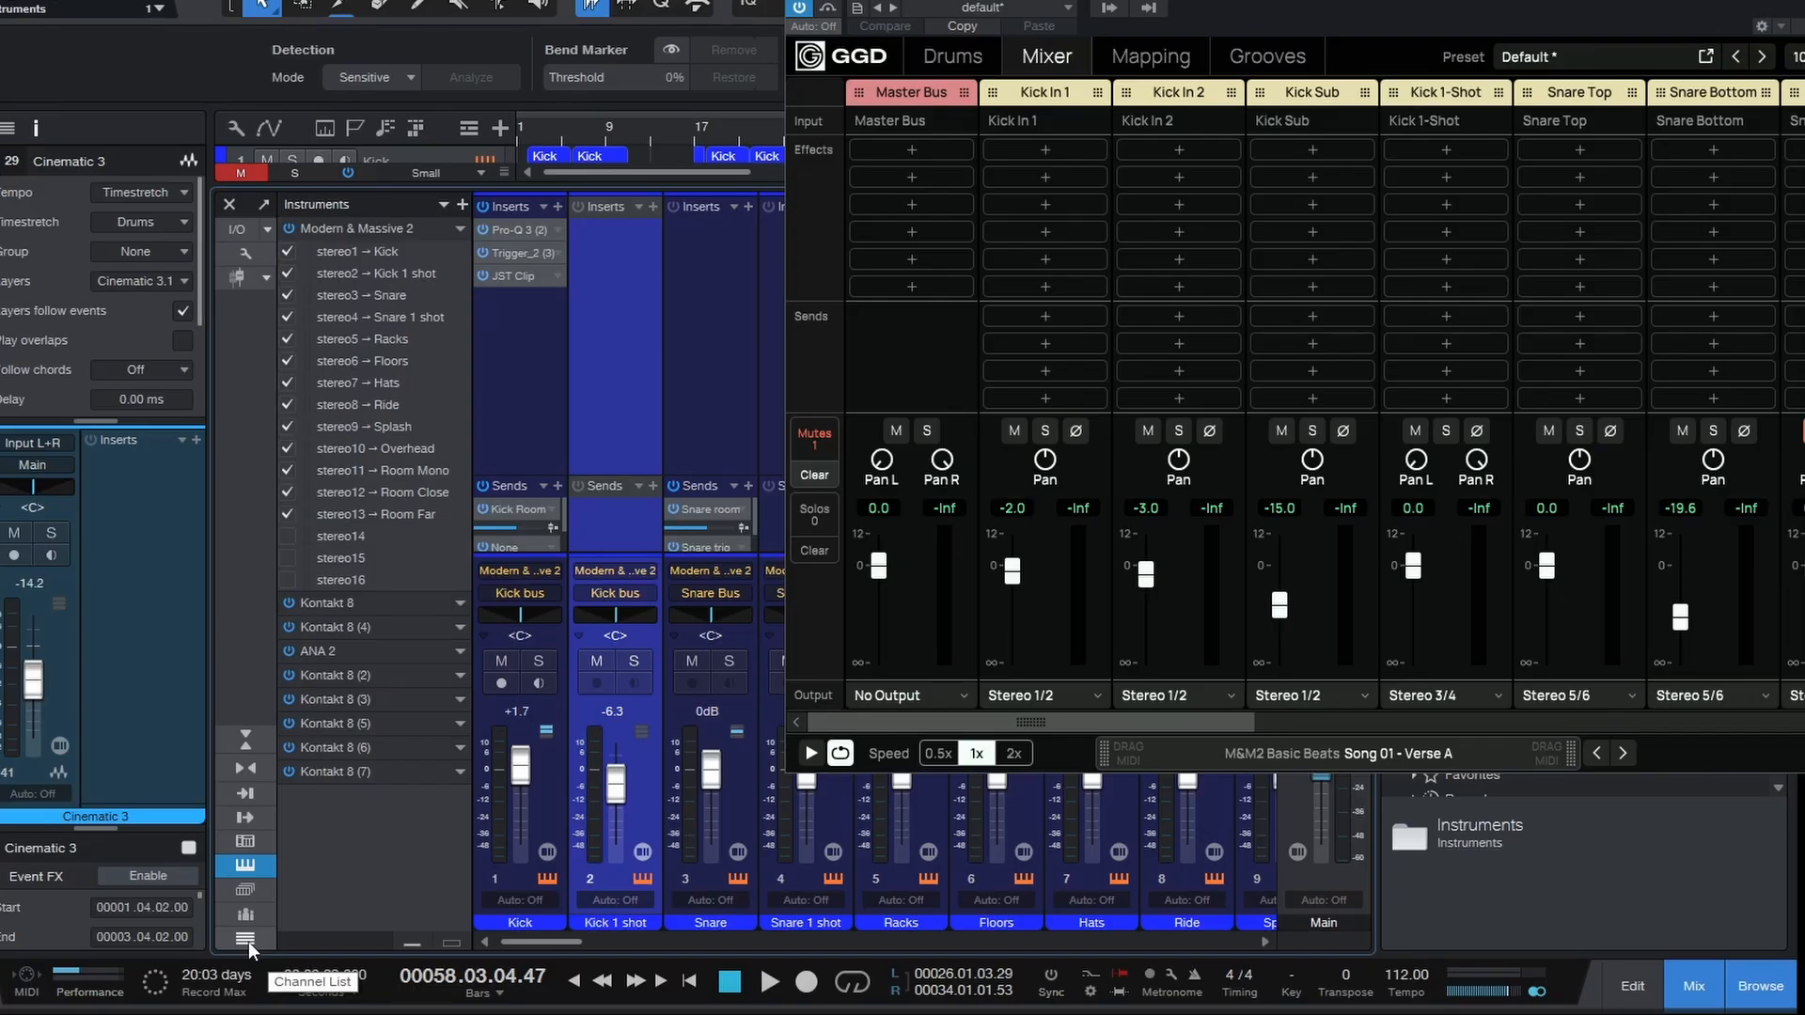
{"action": "left_click", "coordinate": [246, 939]}
{"action": "left_click", "coordinate": [684, 229]}
{"action": "left_click", "coordinate": [673, 228]}
{"action": "left_click", "coordinate": [673, 228]}
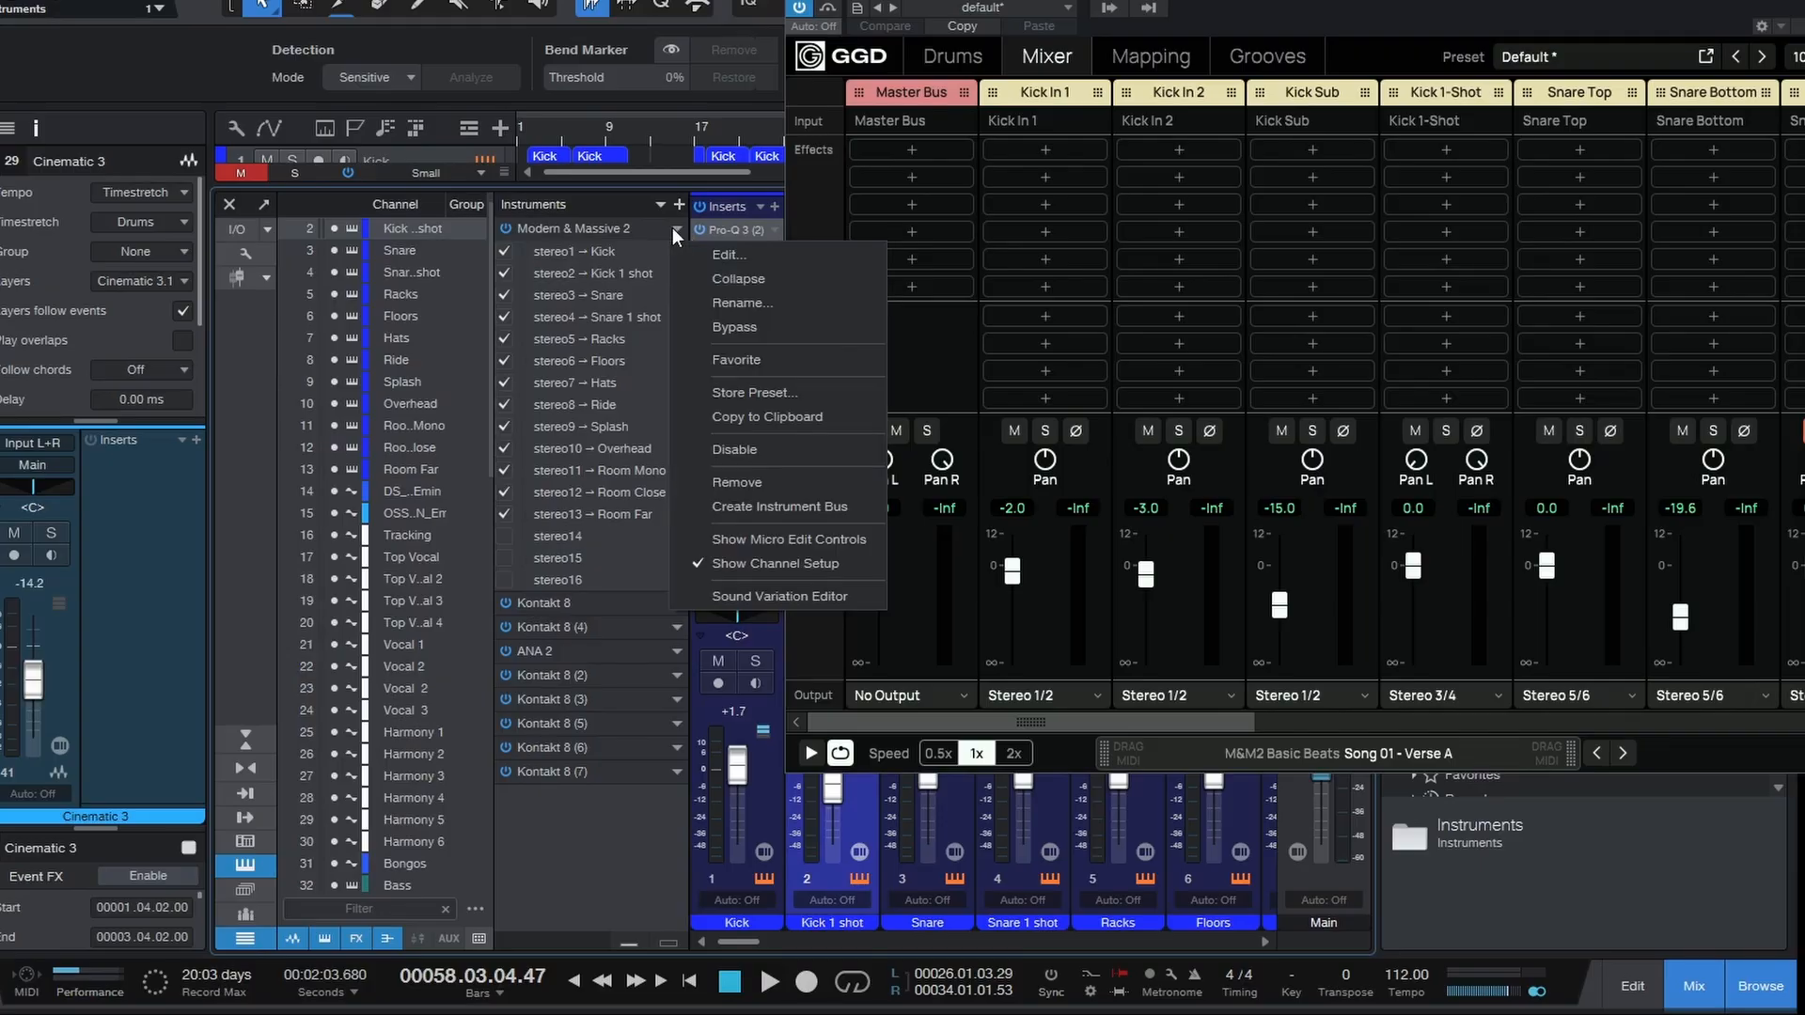
{"action": "left_click", "coordinate": [724, 301]}
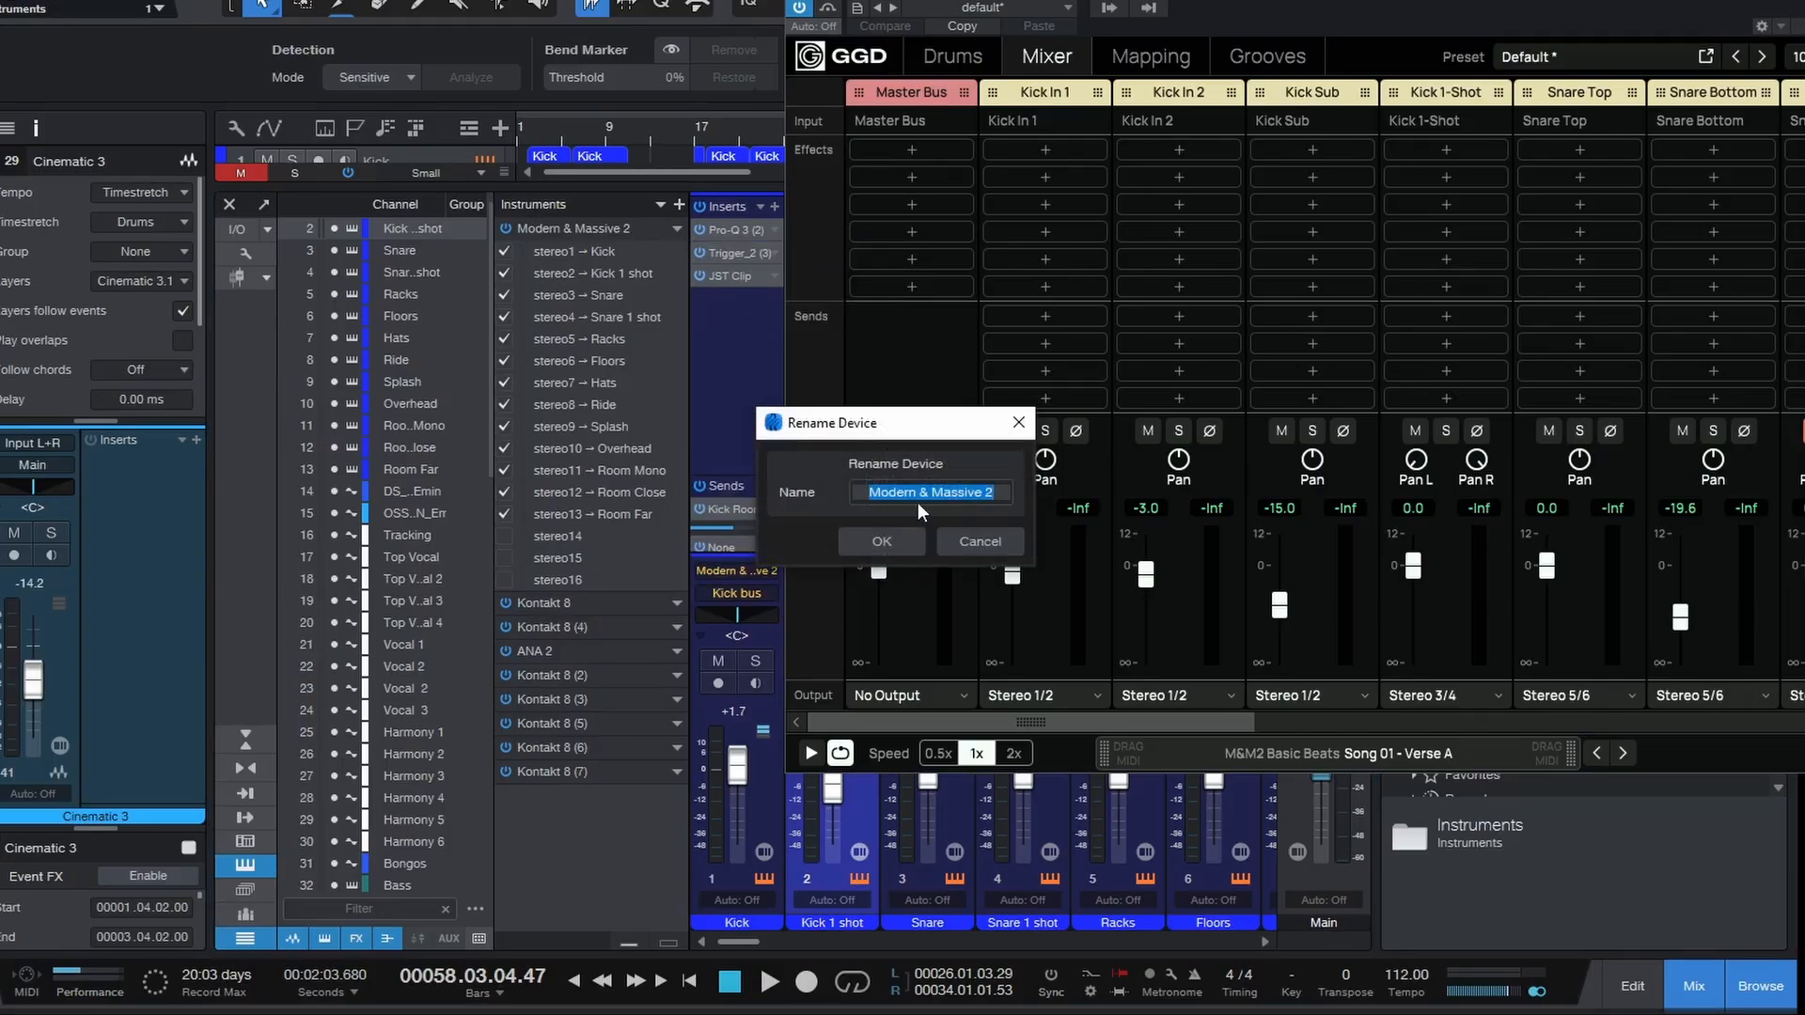
{"action": "left_click", "coordinate": [981, 543]}
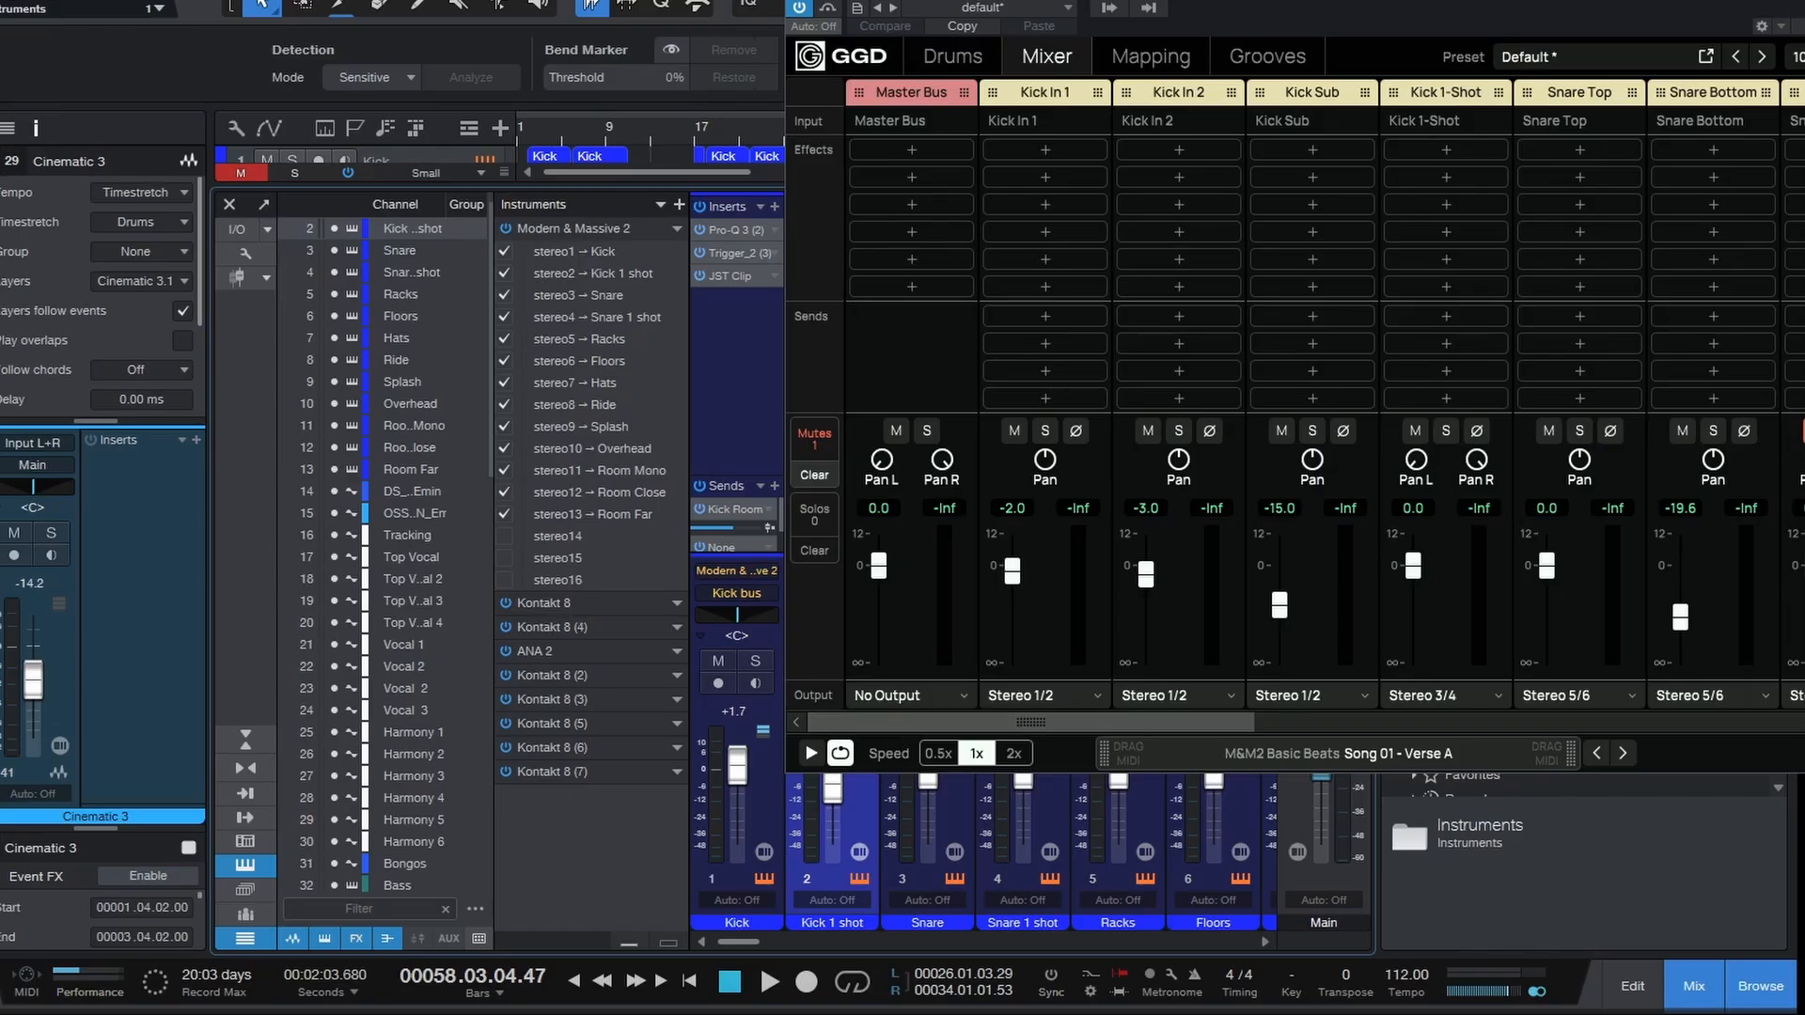
- Compare the GGD mixer's stereo outputs for the kick, snare and tom channels with the matching DAW mixer channels
{"action": "left_click_drag", "start_coordinate": [1259, 3], "coordinate": [1169, 1]}
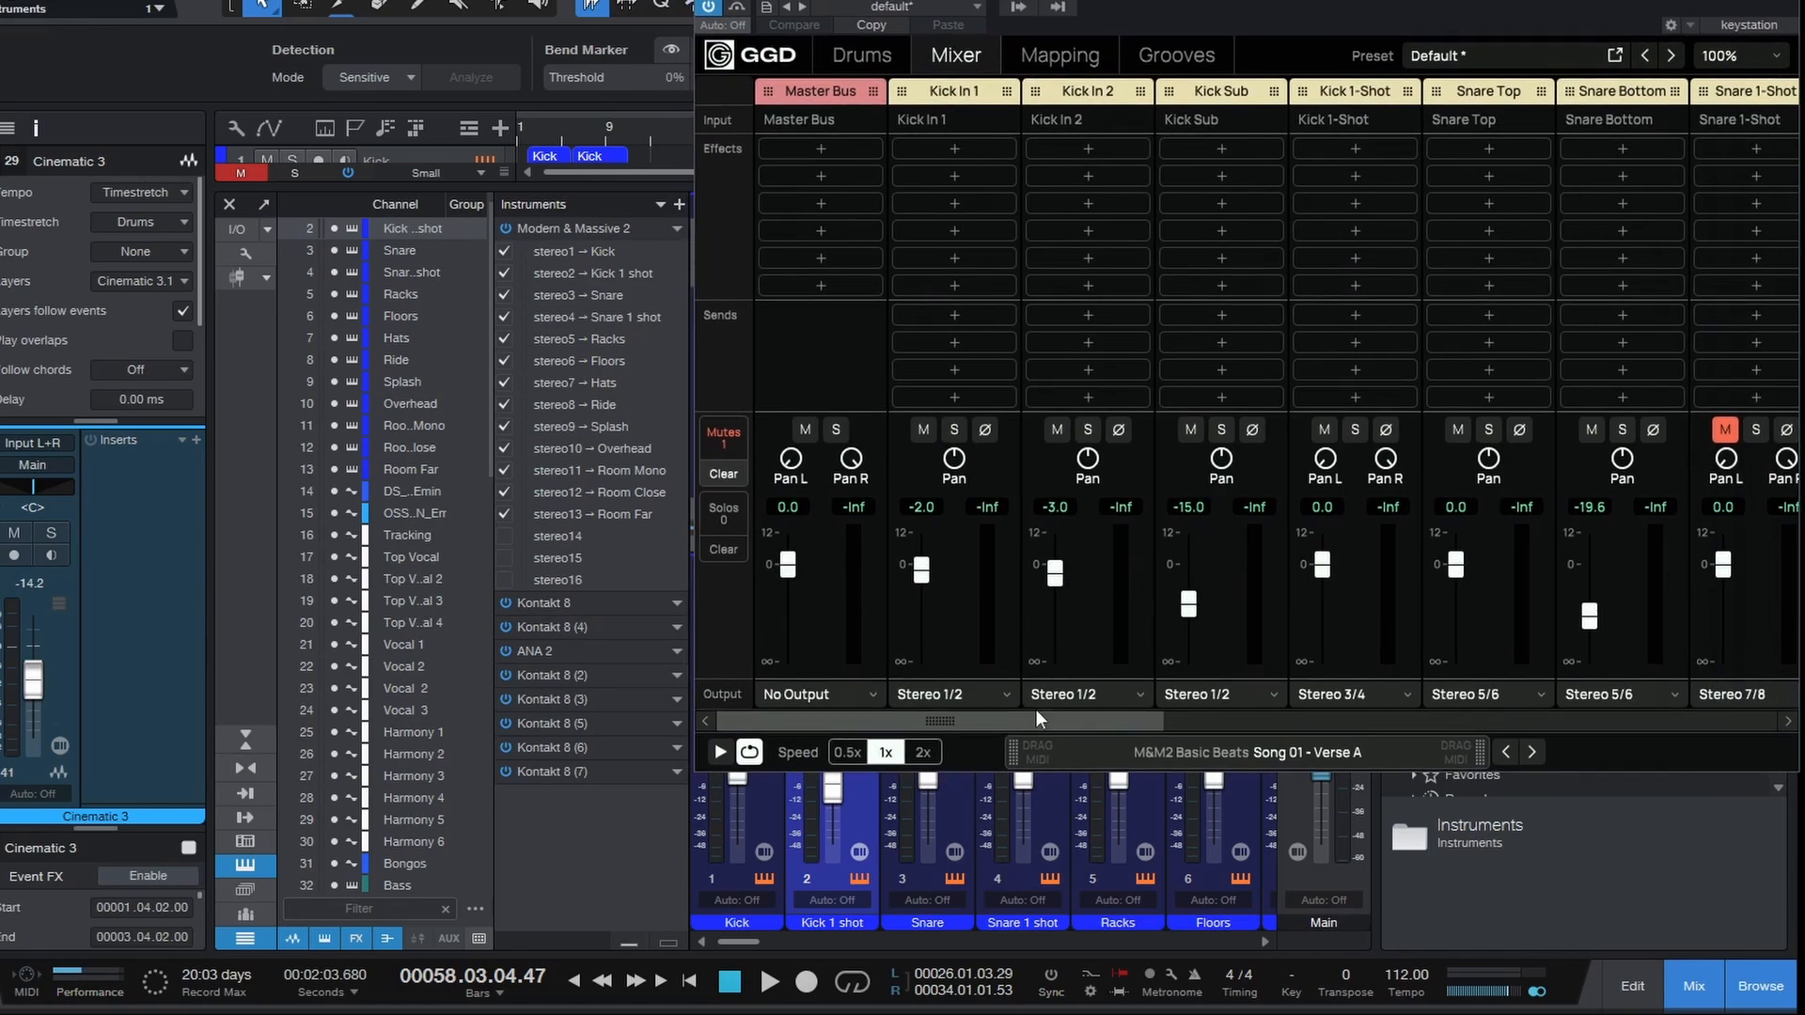
{"action": "left_click_drag", "start_coordinate": [1019, 719], "coordinate": [1093, 719]}
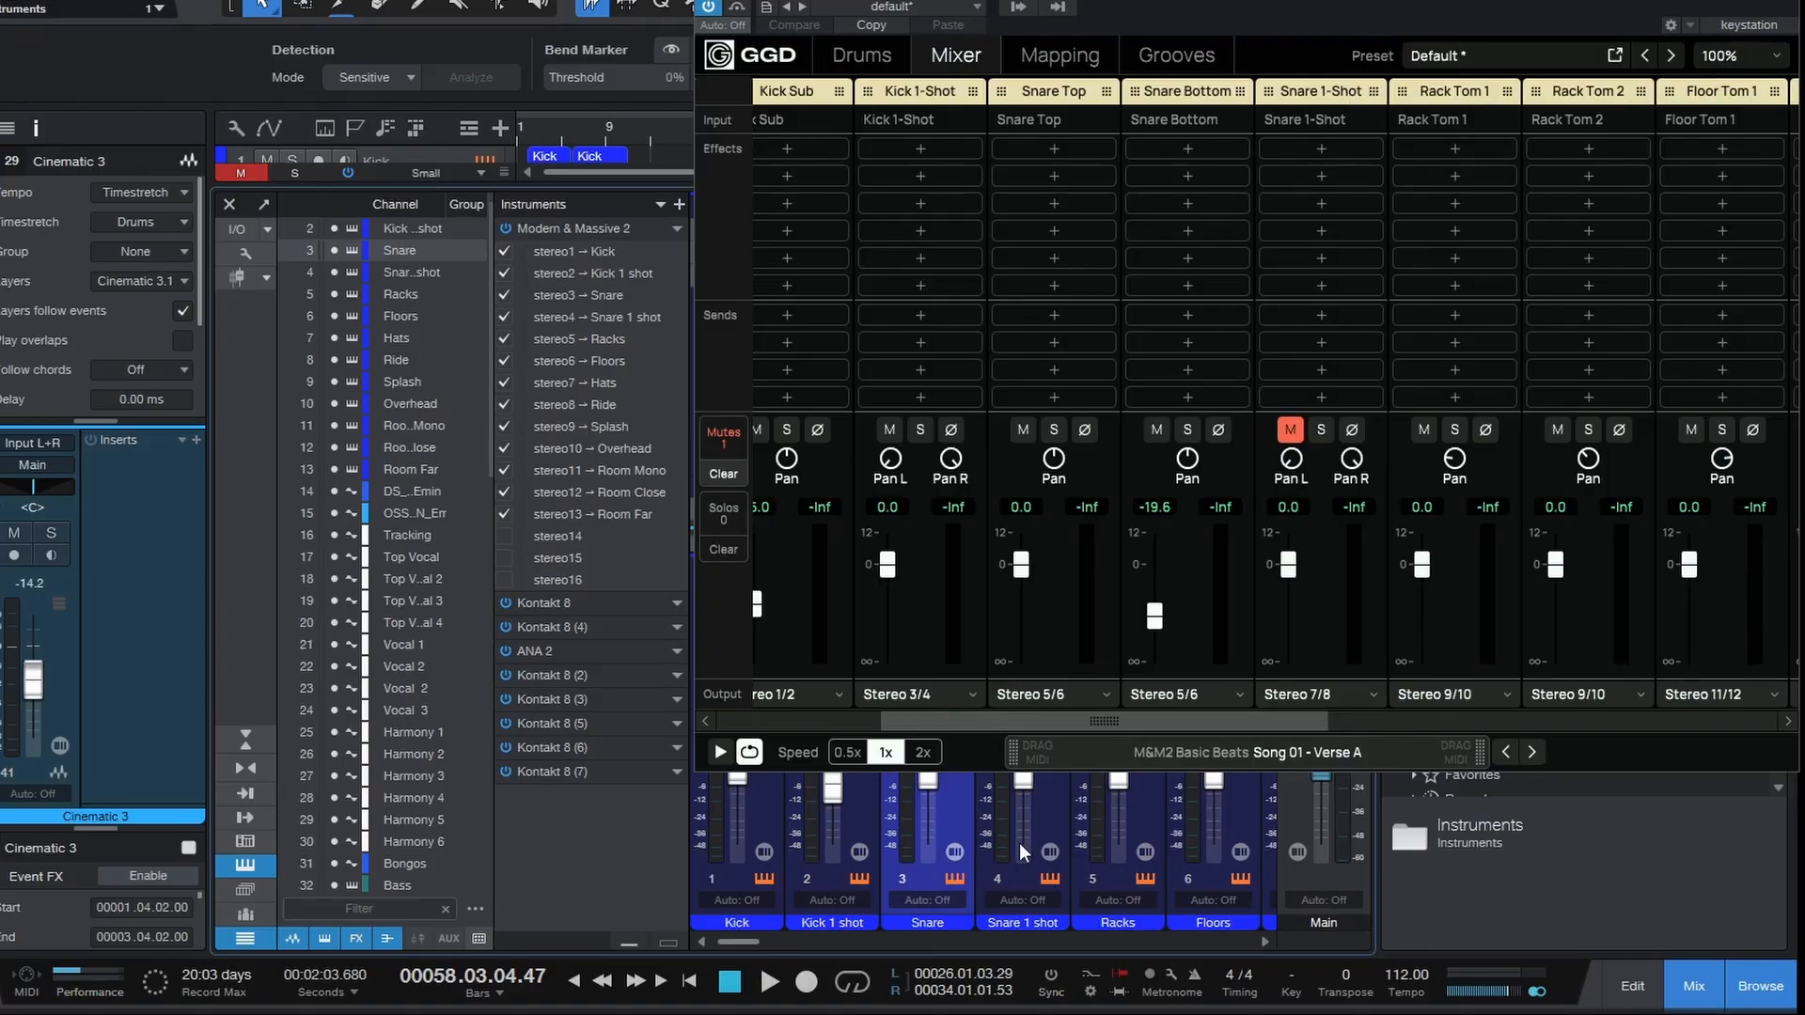
{"action": "left_click_drag", "start_coordinate": [749, 943], "coordinate": [774, 941]}
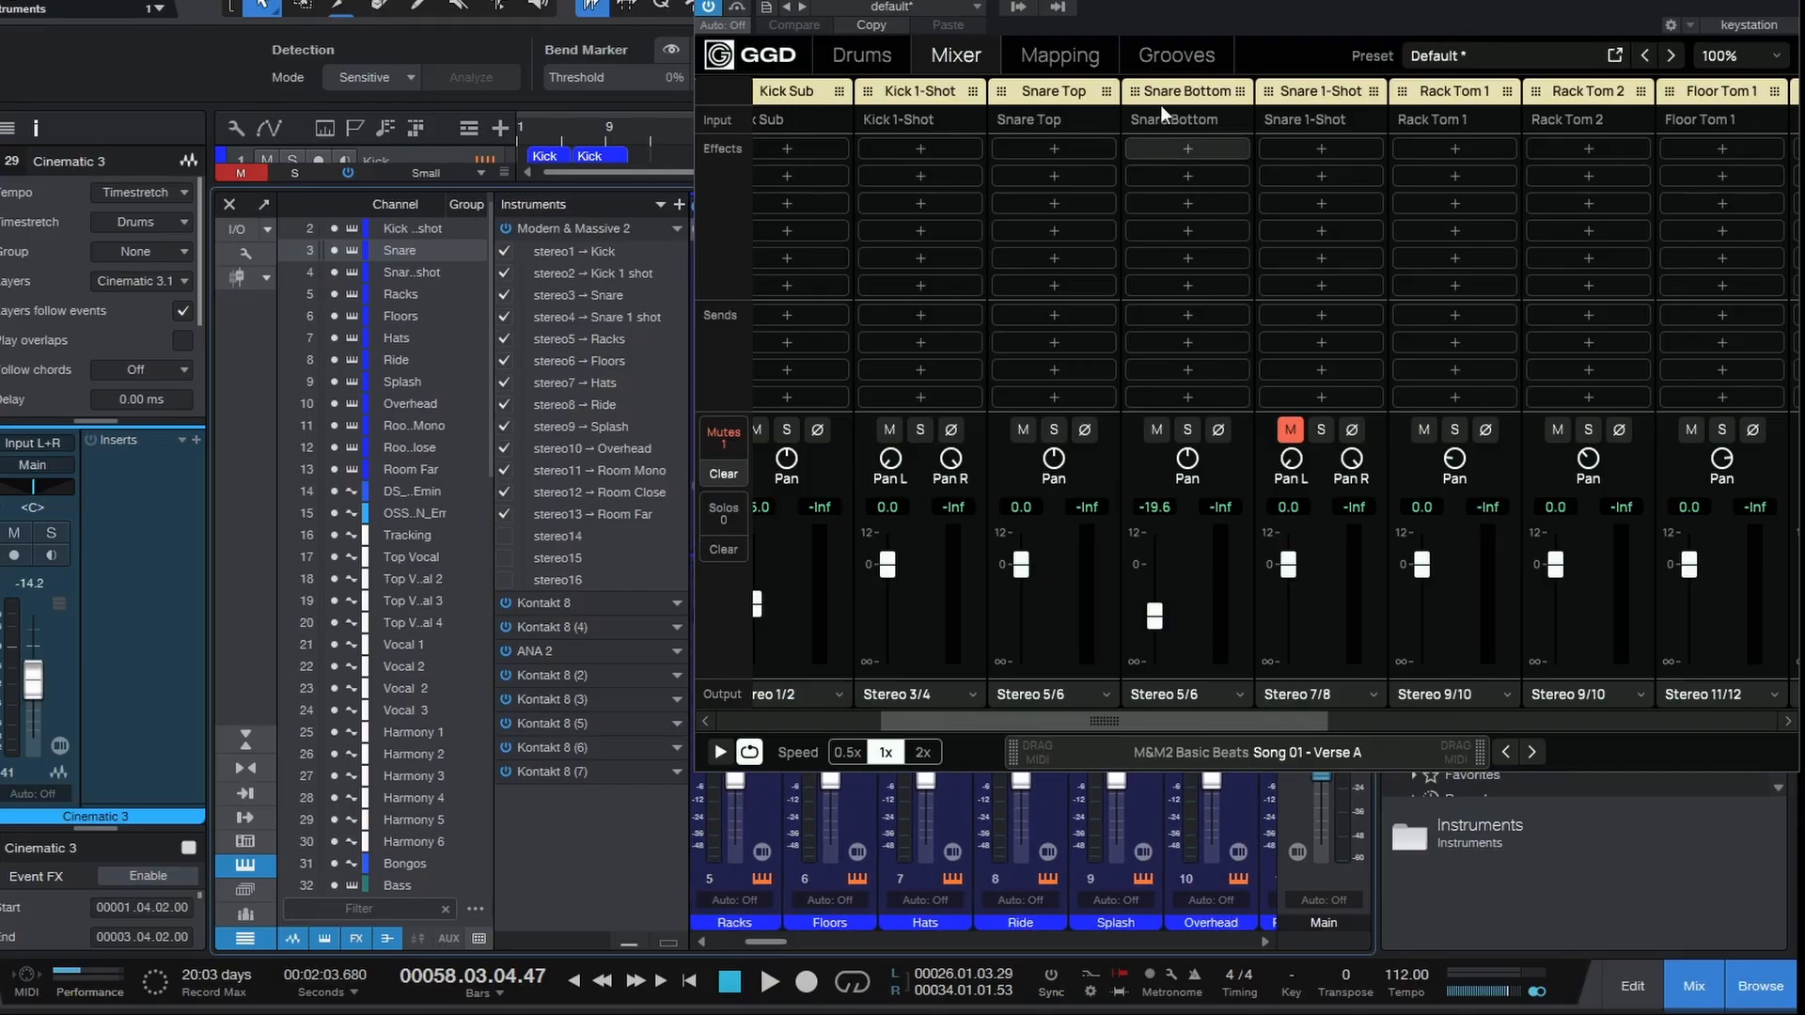
{"action": "left_click_drag", "start_coordinate": [1058, 721], "coordinate": [1253, 729]}
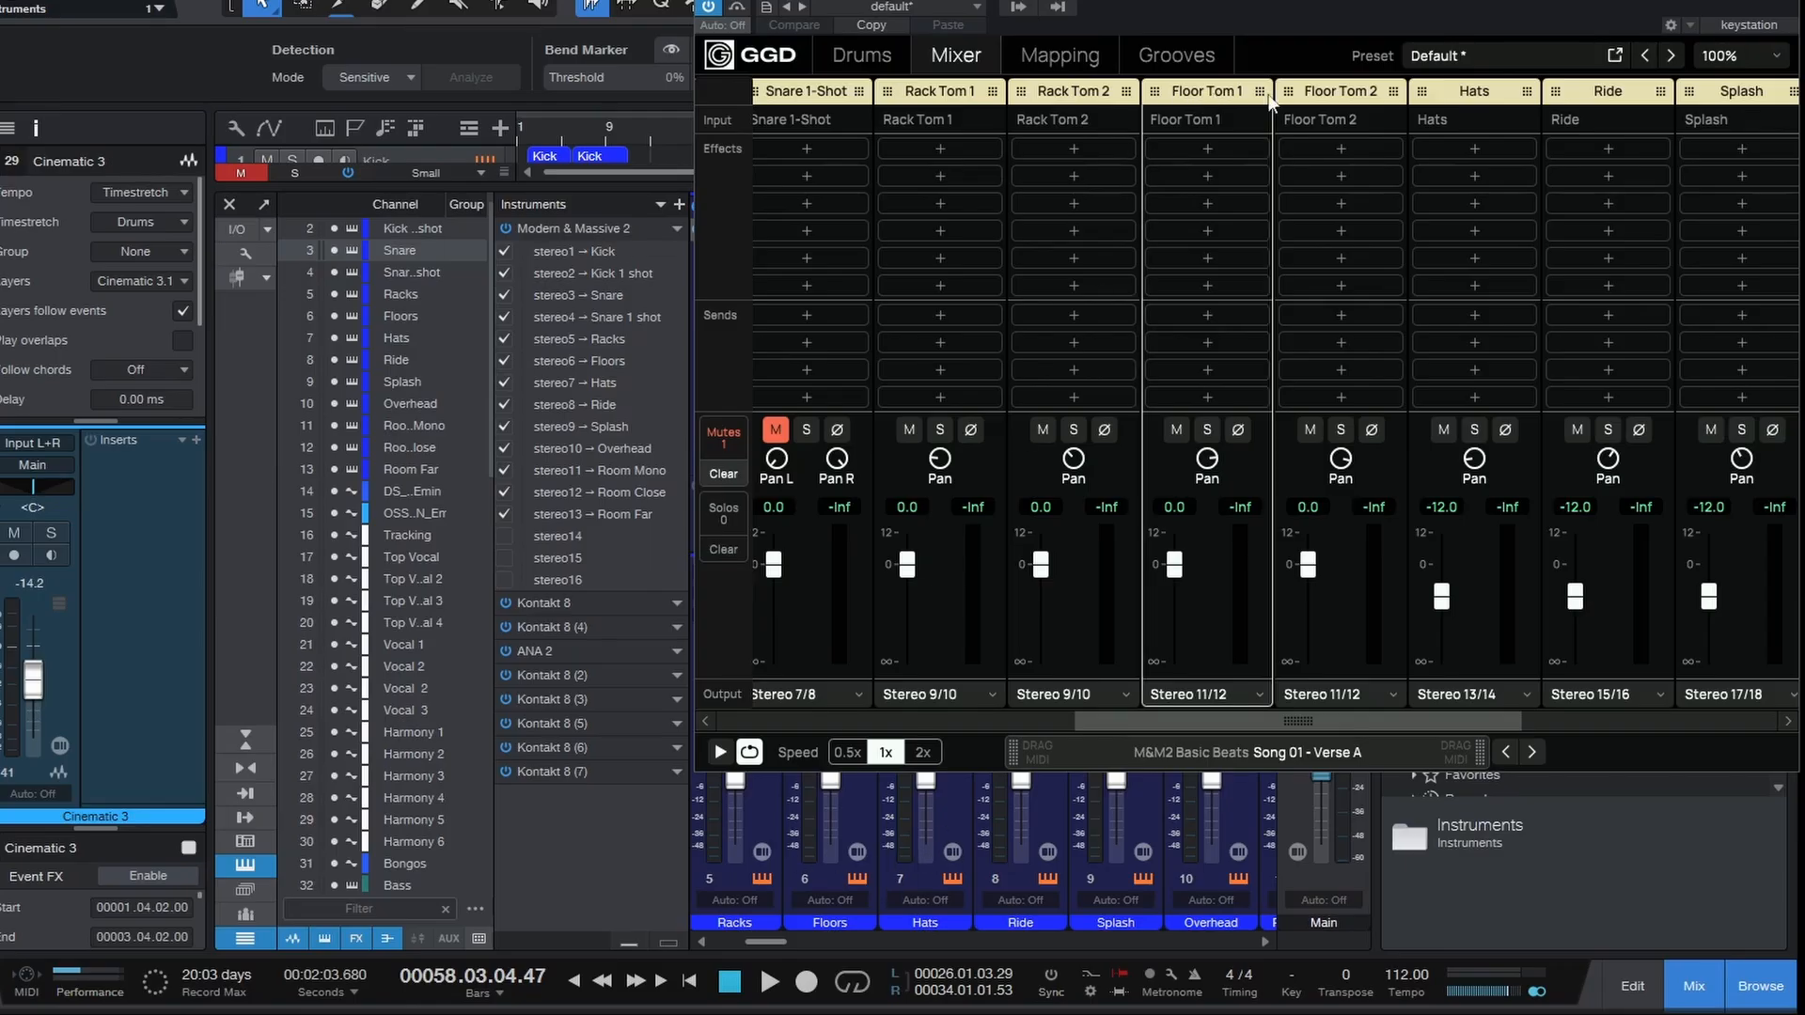
{"action": "left_click", "coordinate": [859, 827]}
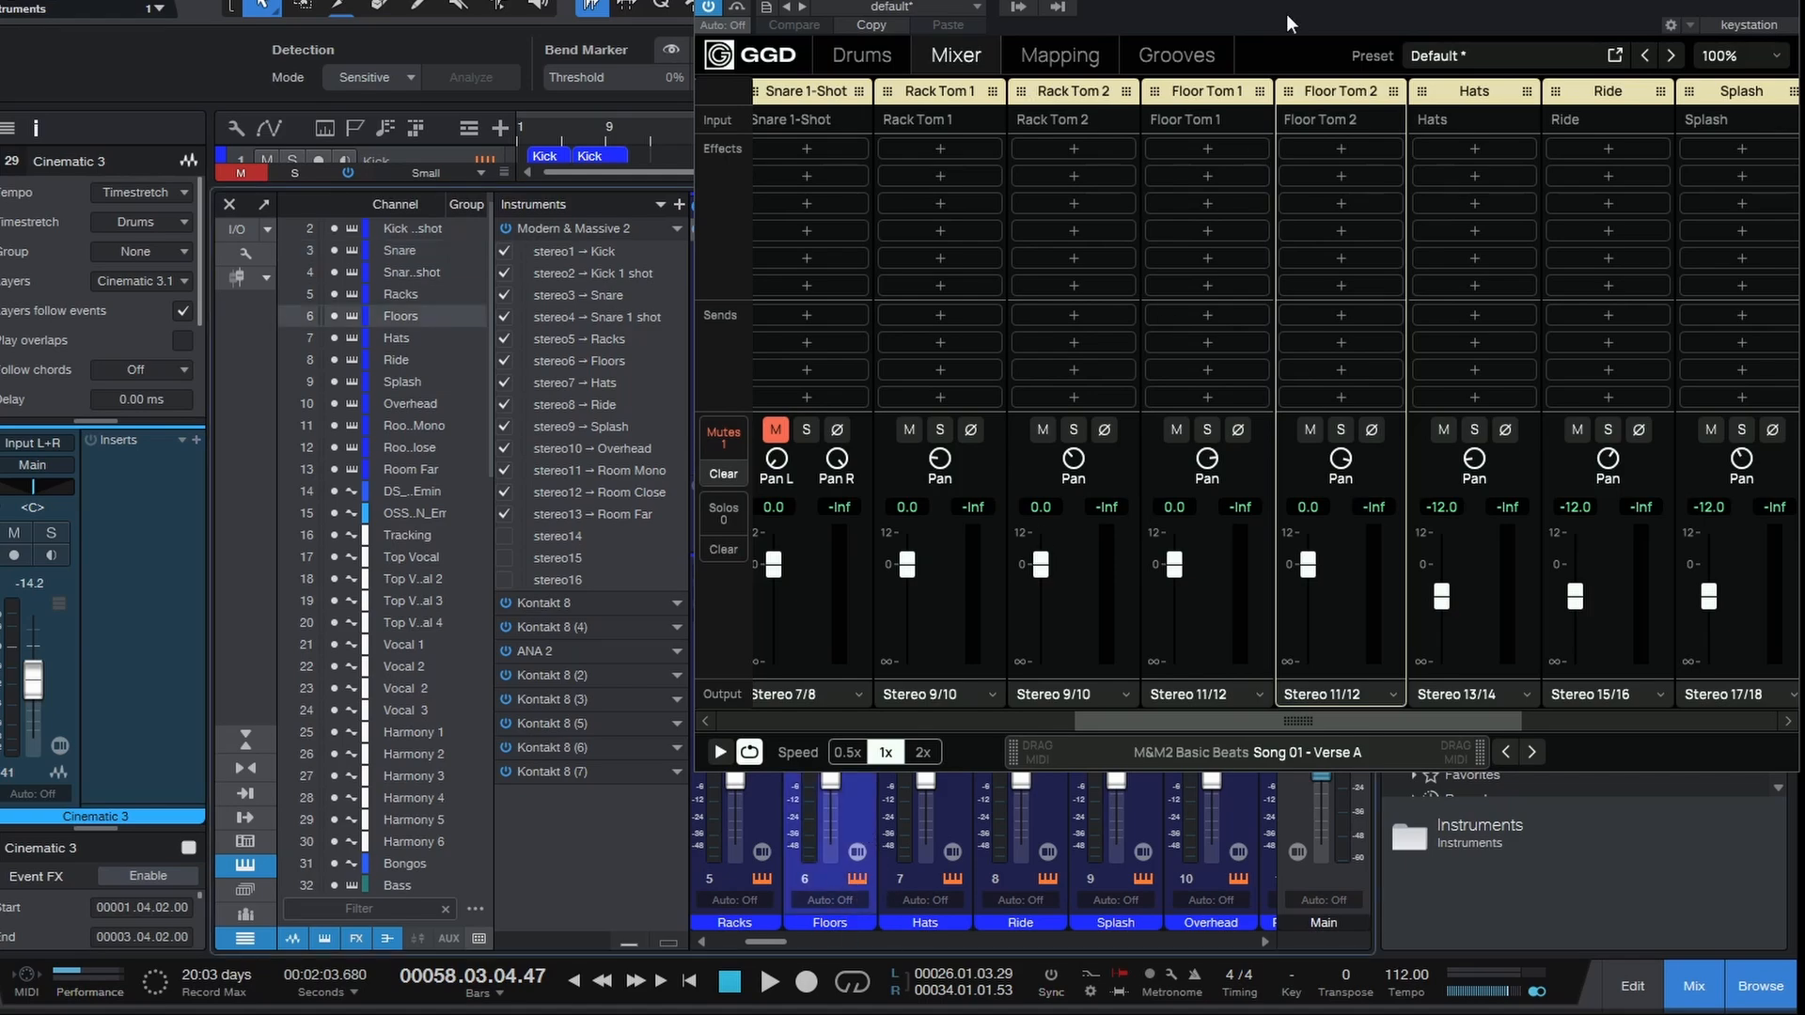
- Compare the GGD mixer's stereo outputs for hats, ride, splash, overheads and rooms with the matching DAW mixer channels
{"action": "left_click_drag", "start_coordinate": [1268, 0], "coordinate": [1196, 0]}
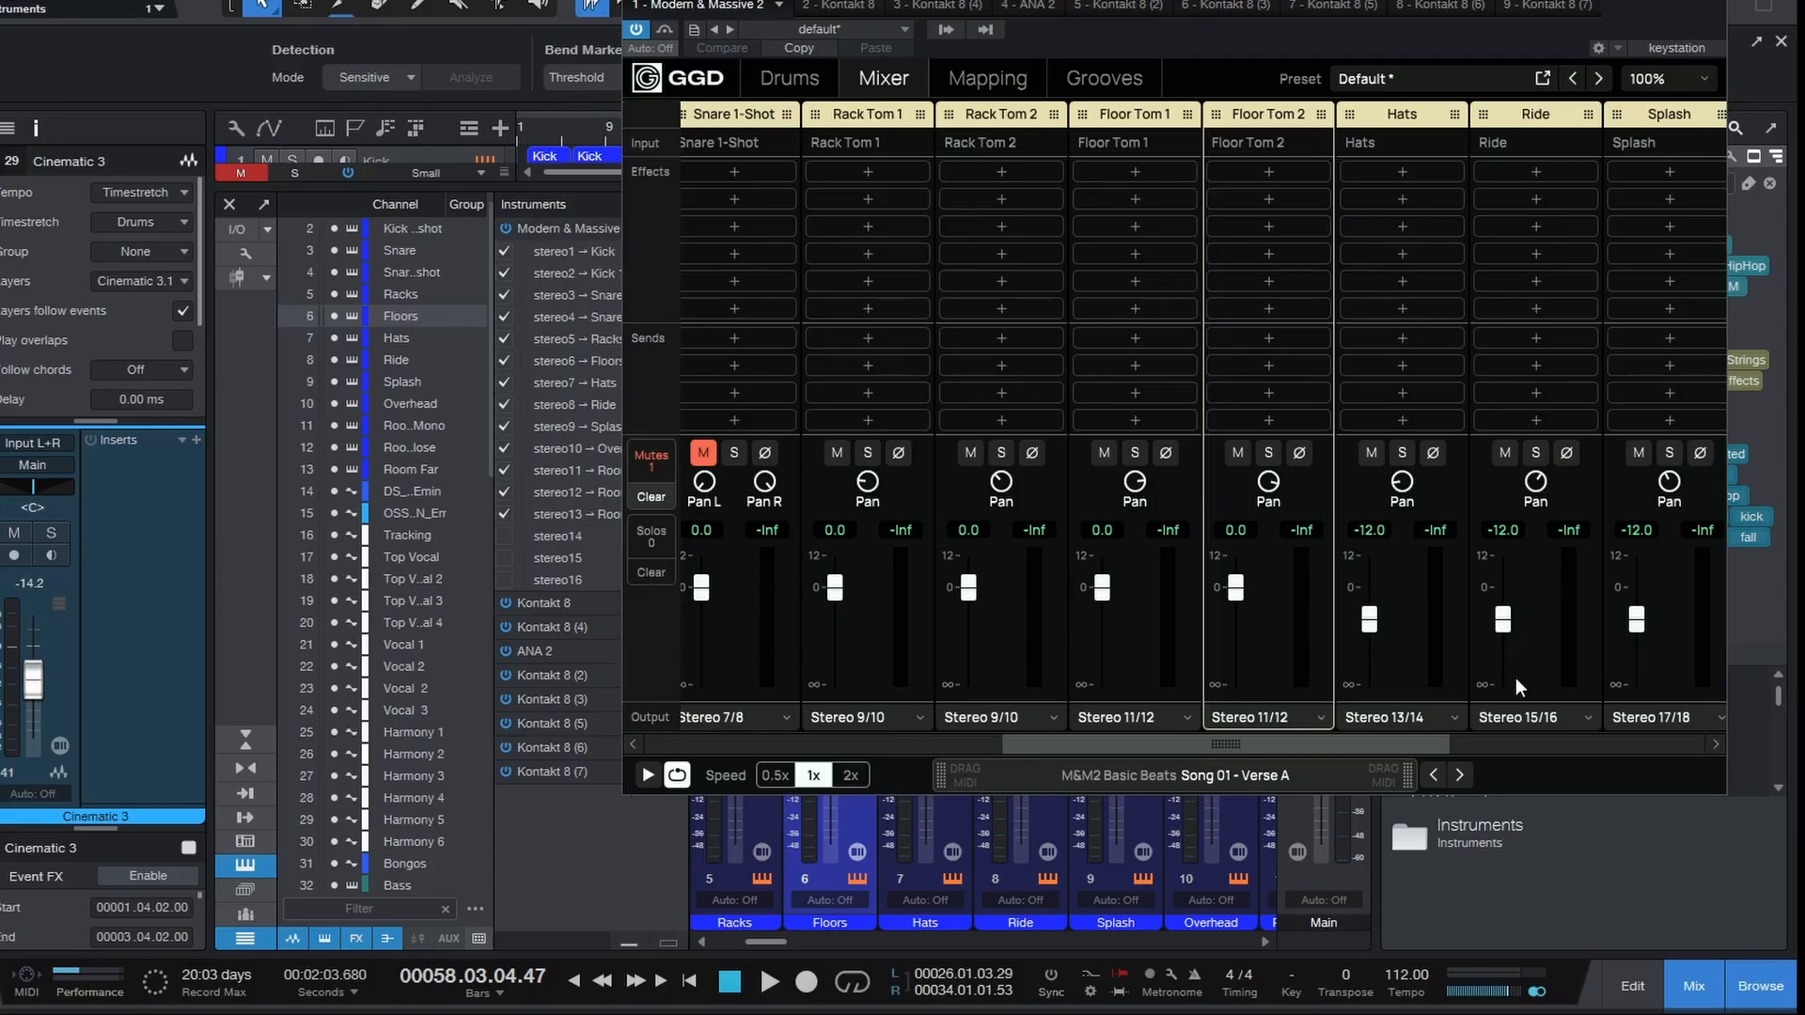
{"action": "left_click_drag", "start_coordinate": [1189, 0], "coordinate": [538, 0]}
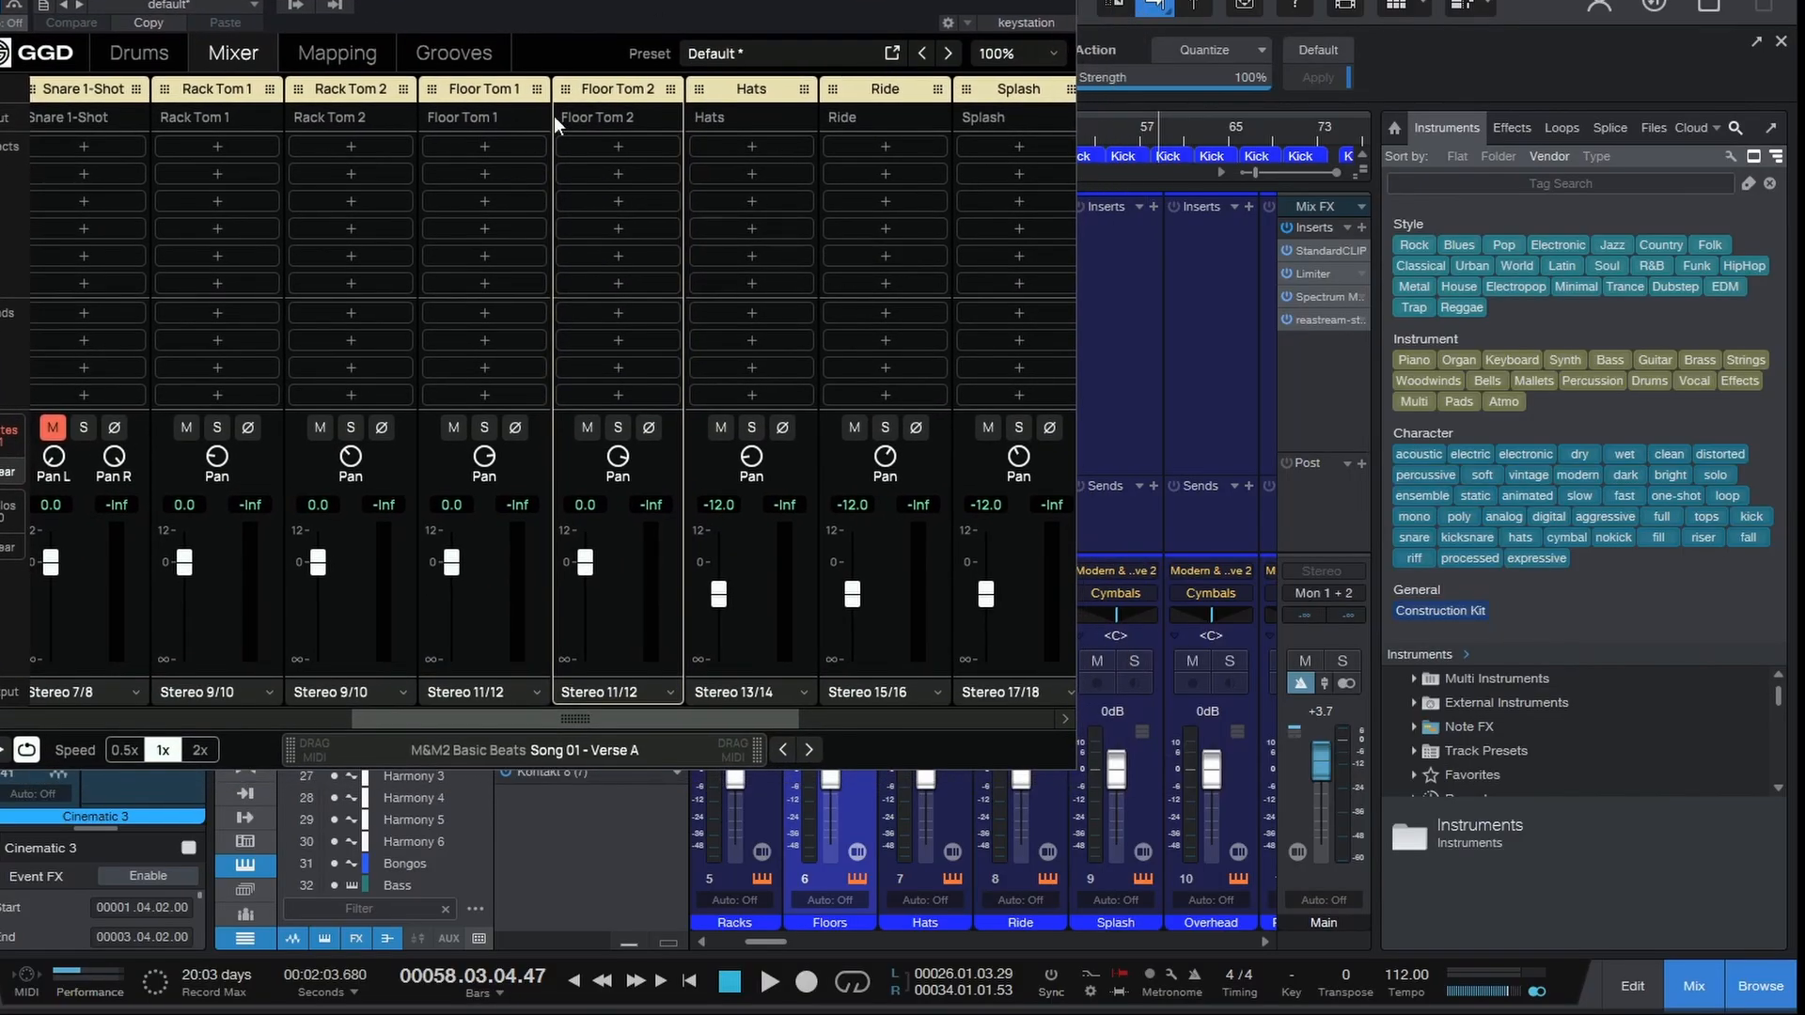
{"action": "left_click_drag", "start_coordinate": [656, 718], "coordinate": [742, 717]}
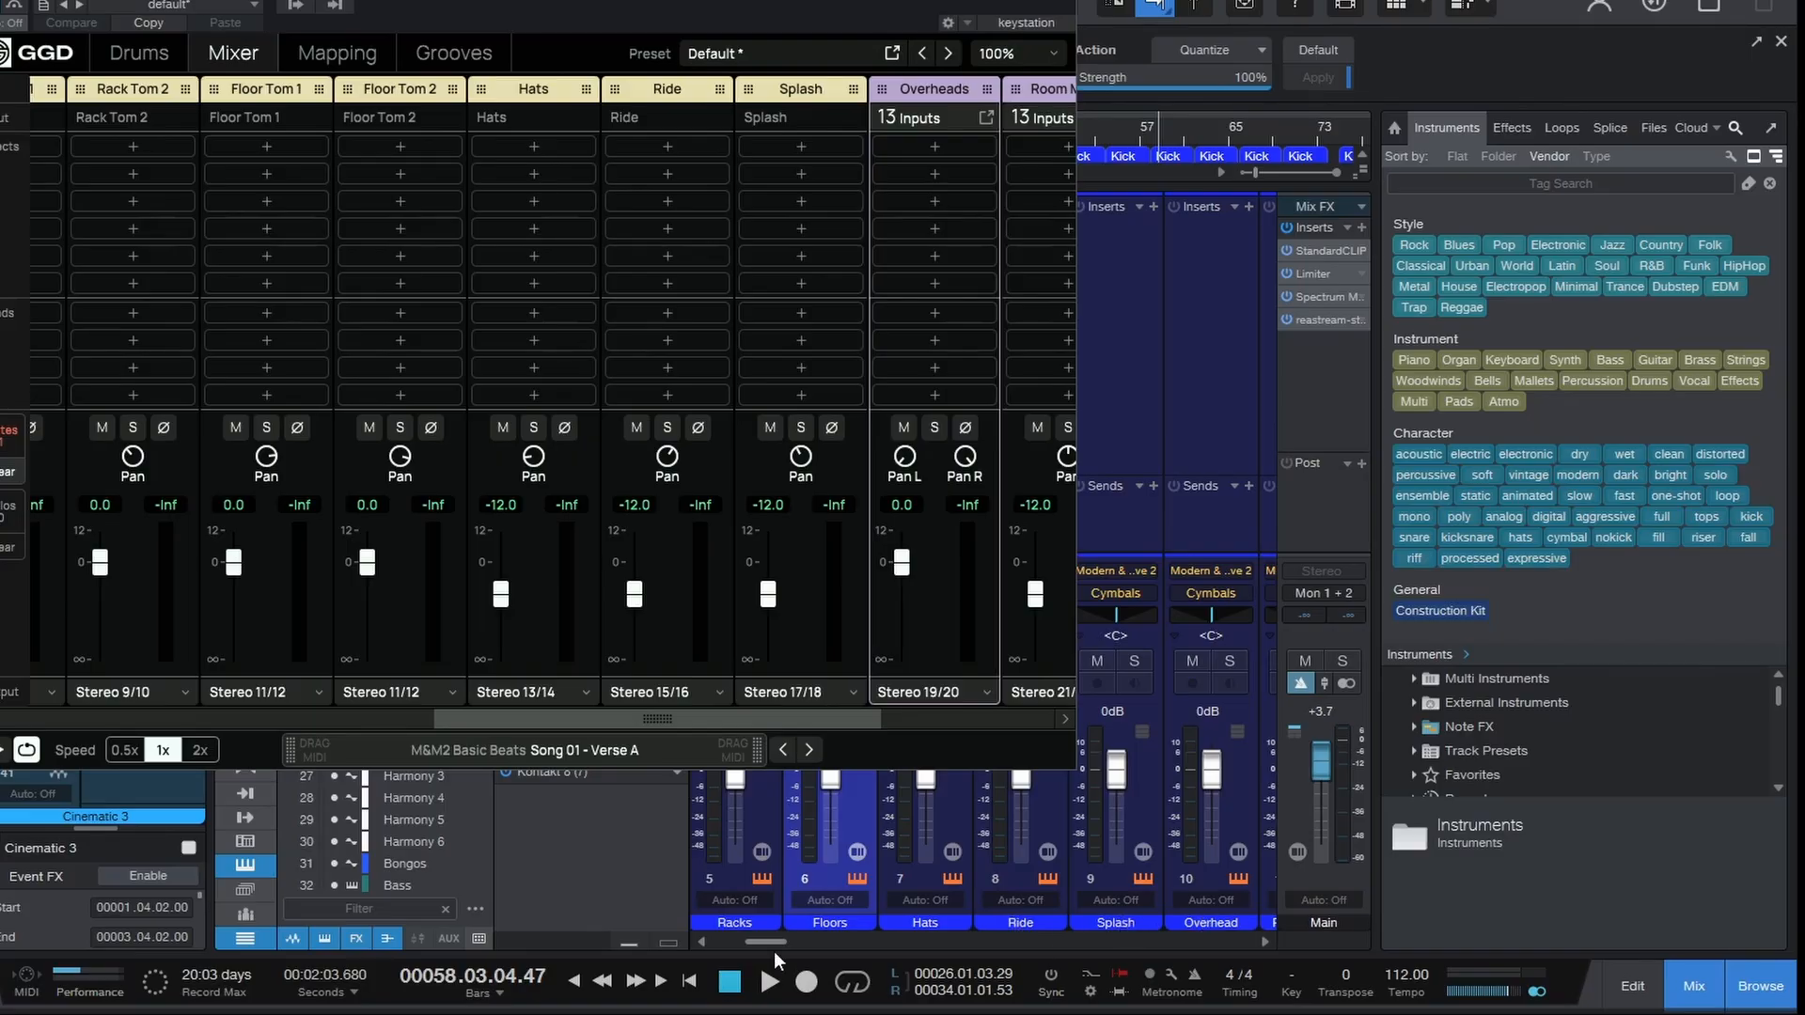
{"action": "left_click_drag", "start_coordinate": [776, 938], "coordinate": [808, 934]}
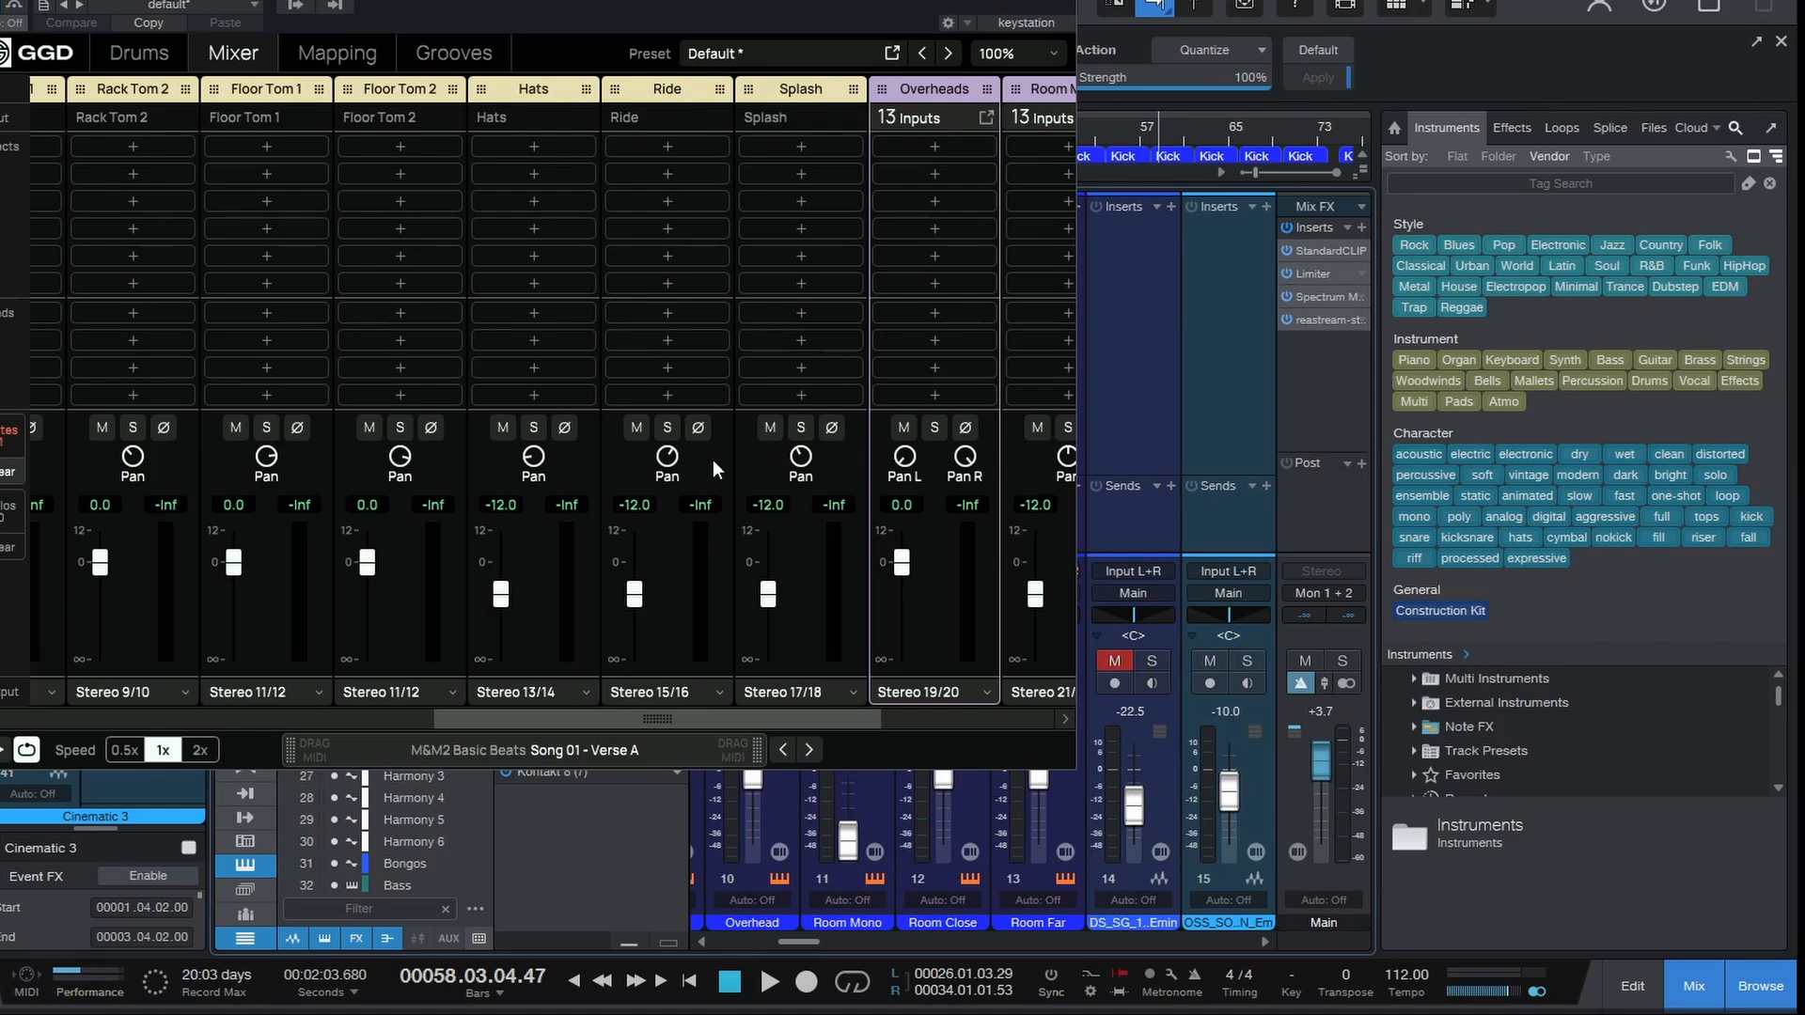
{"action": "left_click_drag", "start_coordinate": [657, 720], "coordinate": [829, 723]}
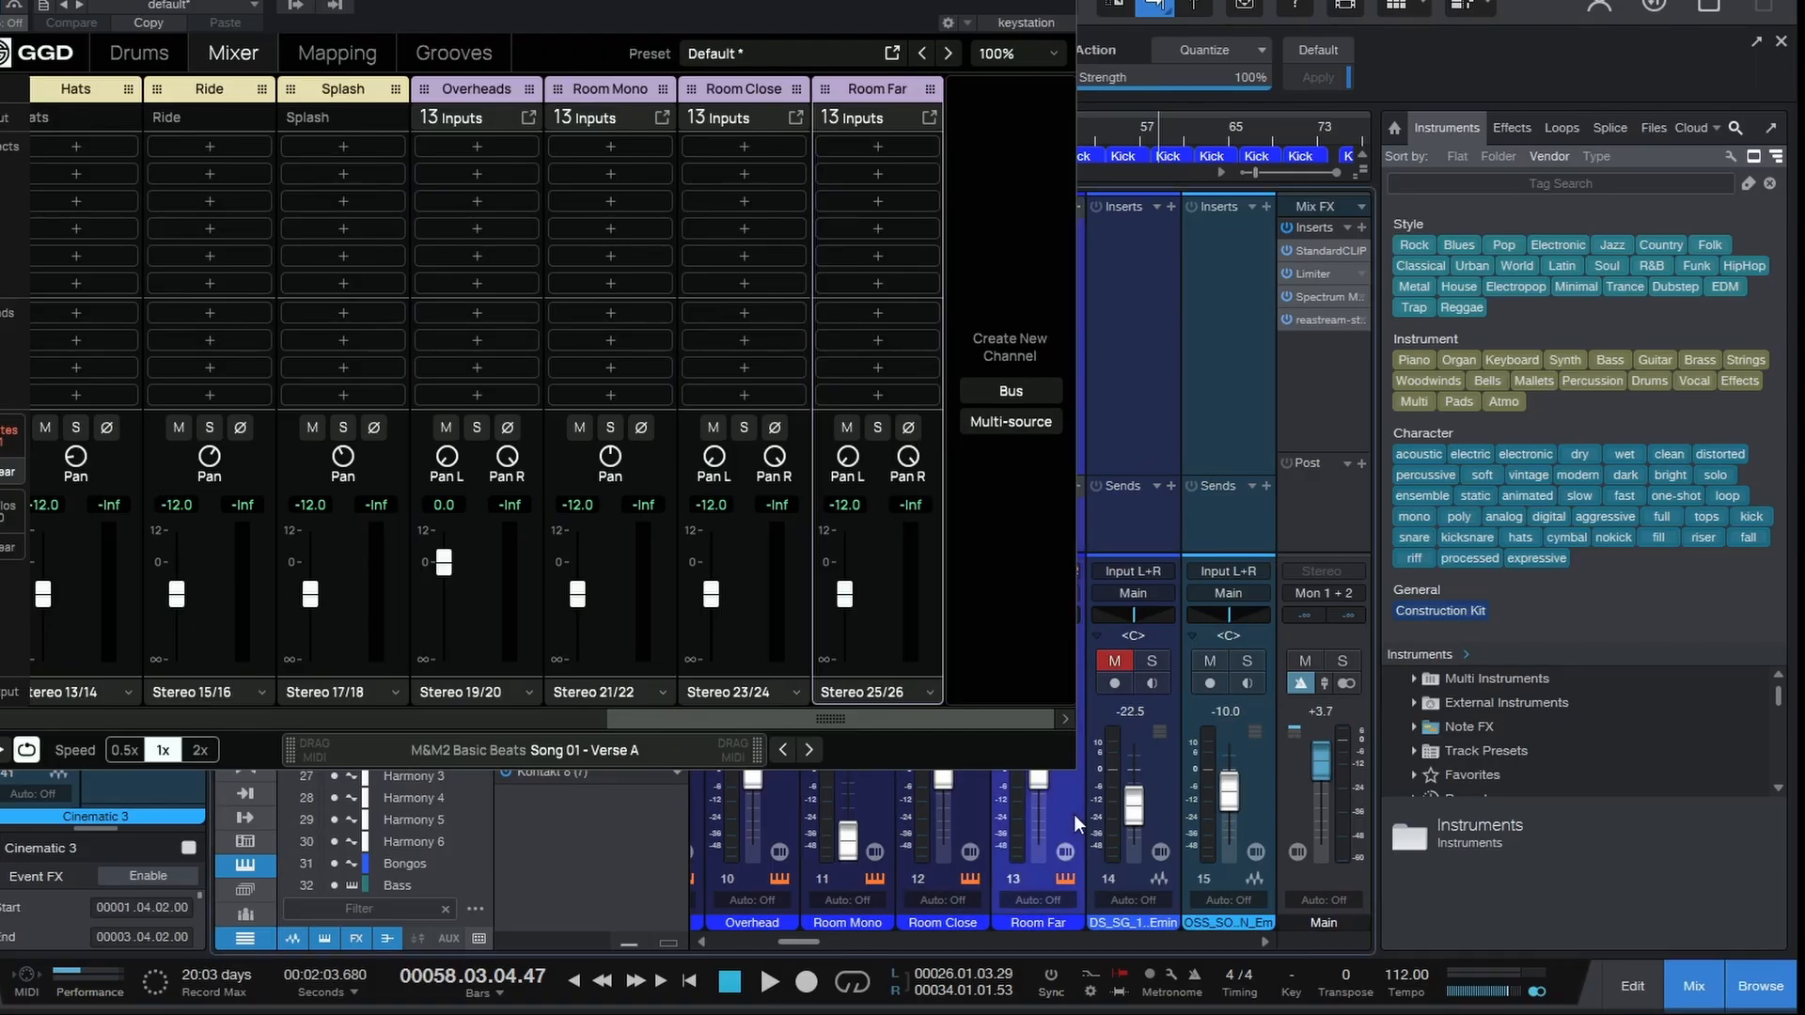
{"action": "left_click_drag", "start_coordinate": [831, 726], "coordinate": [282, 724]}
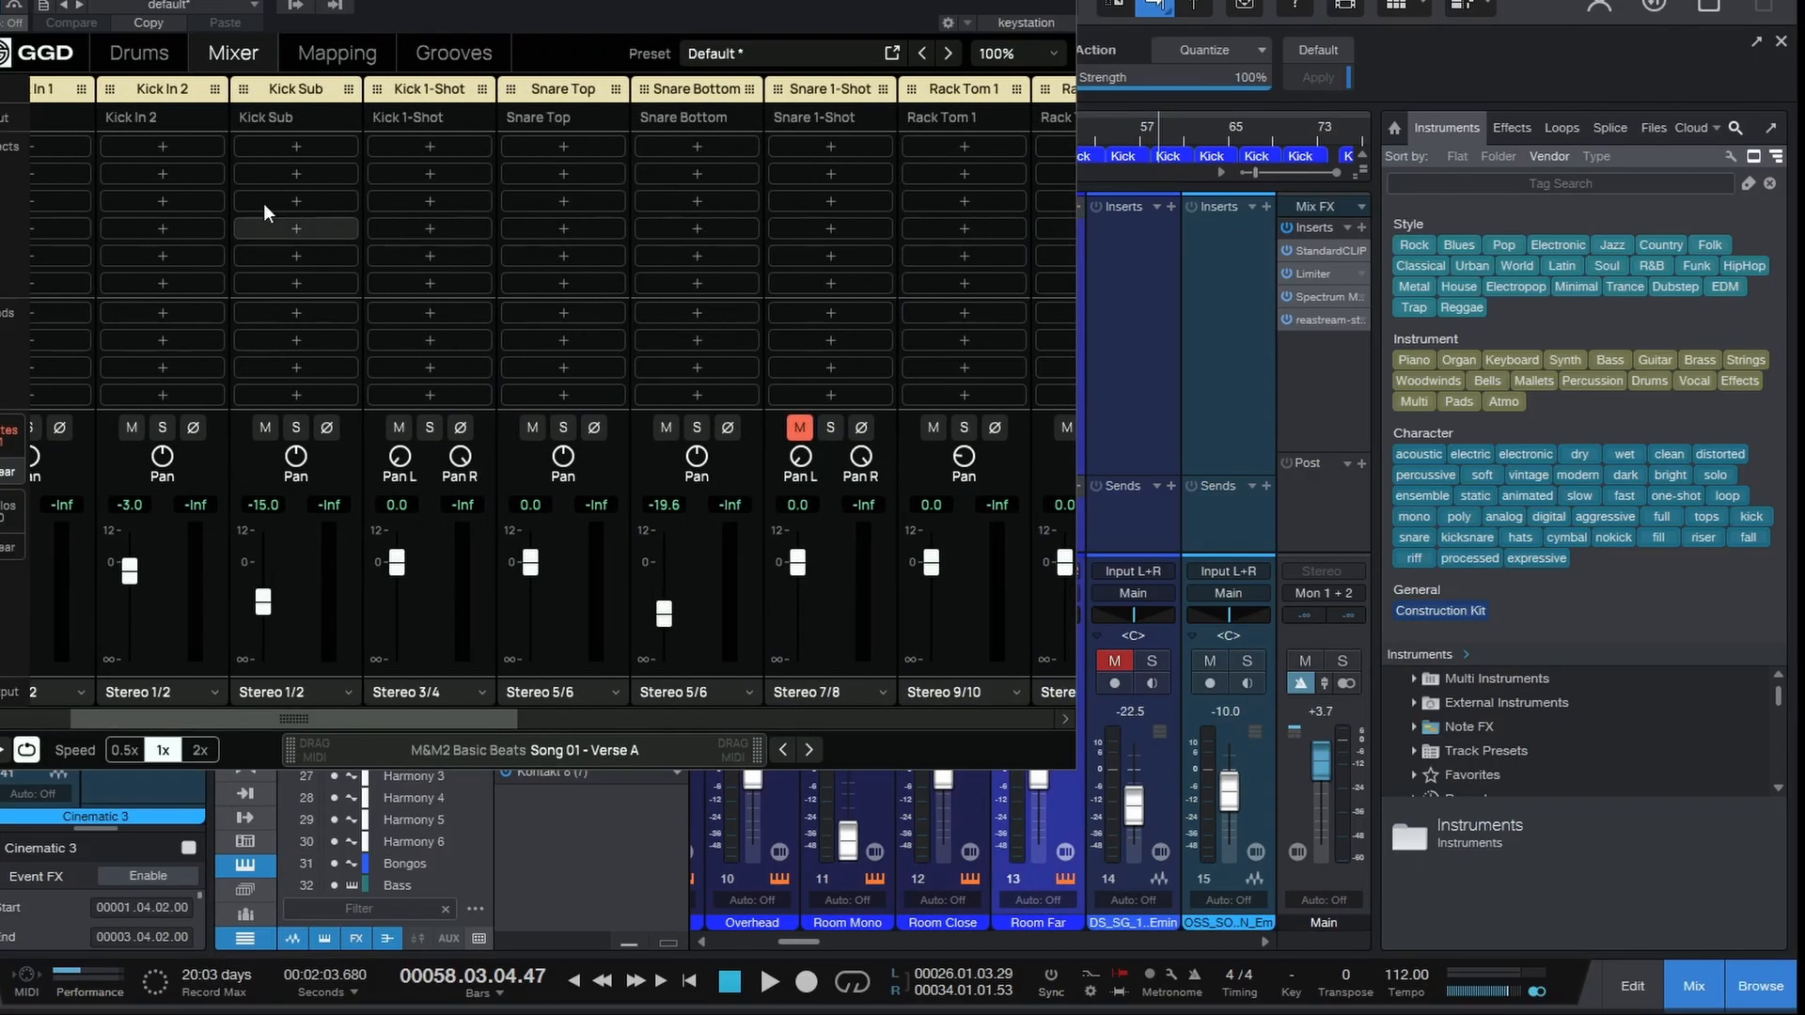
- Audition the china cymbal and the snare in the GGD Drums view
{"action": "left_click", "coordinate": [159, 66]}
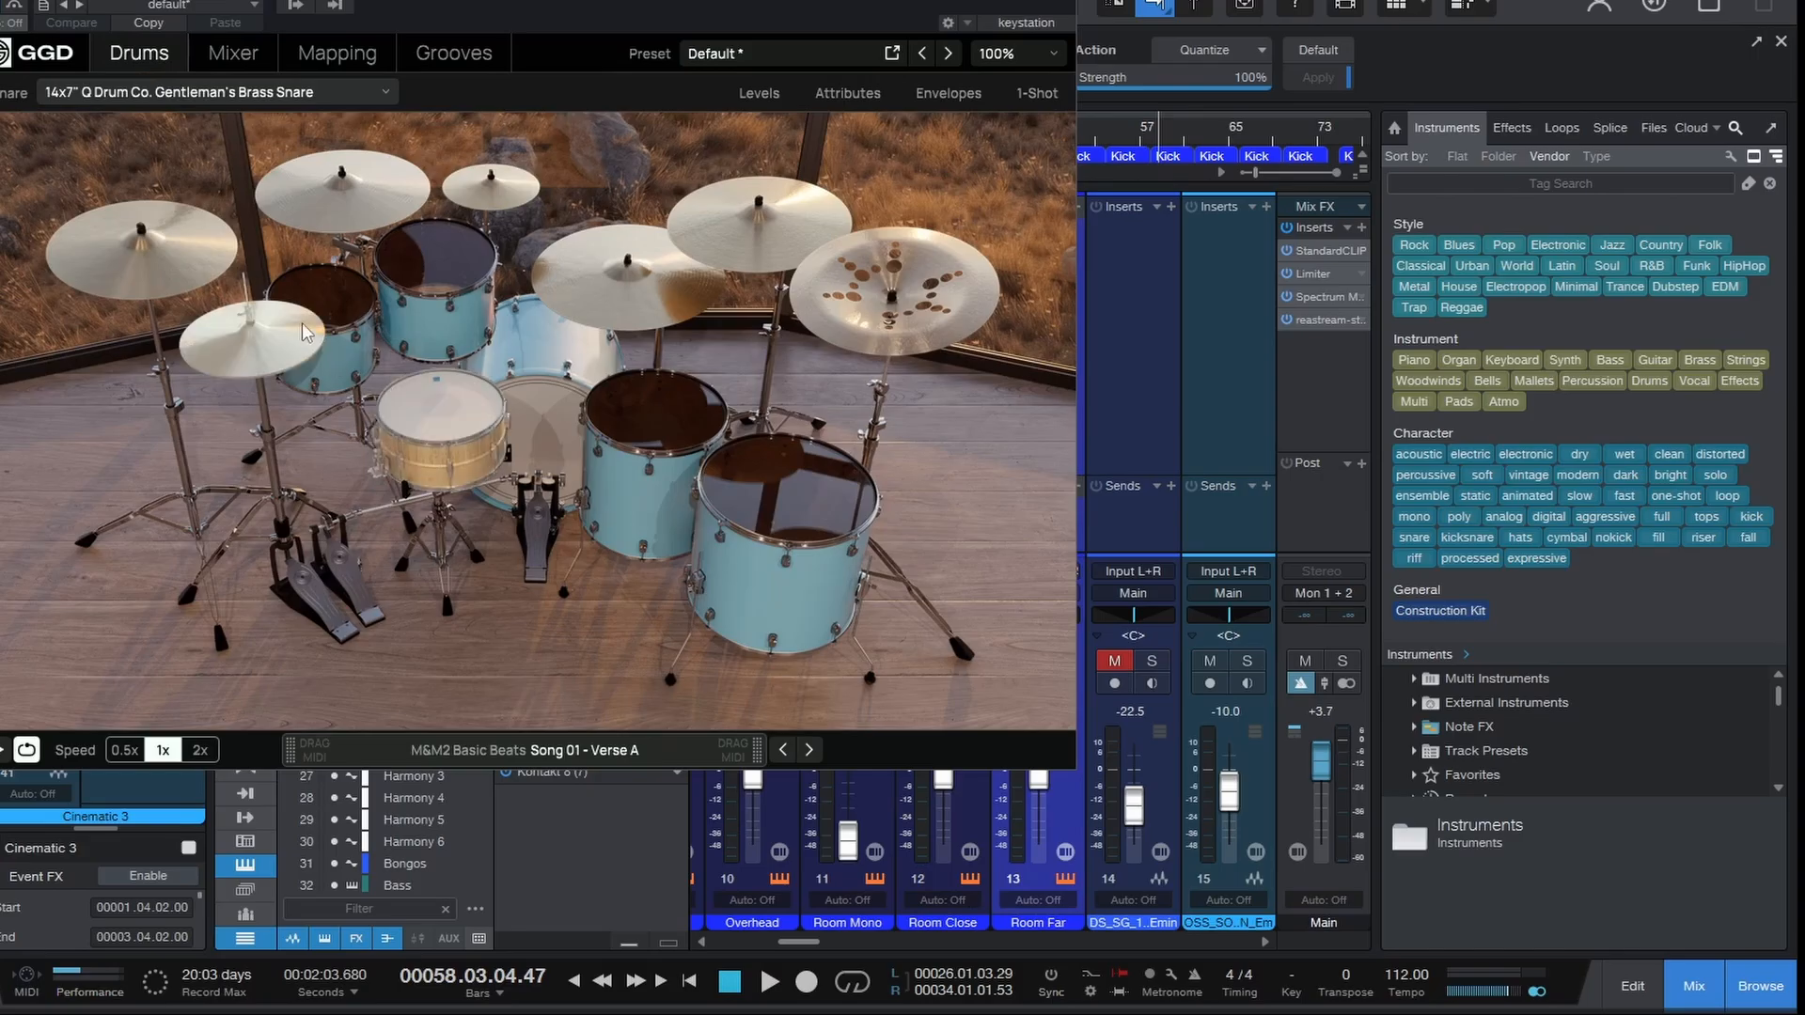
{"action": "left_click", "coordinate": [886, 337]}
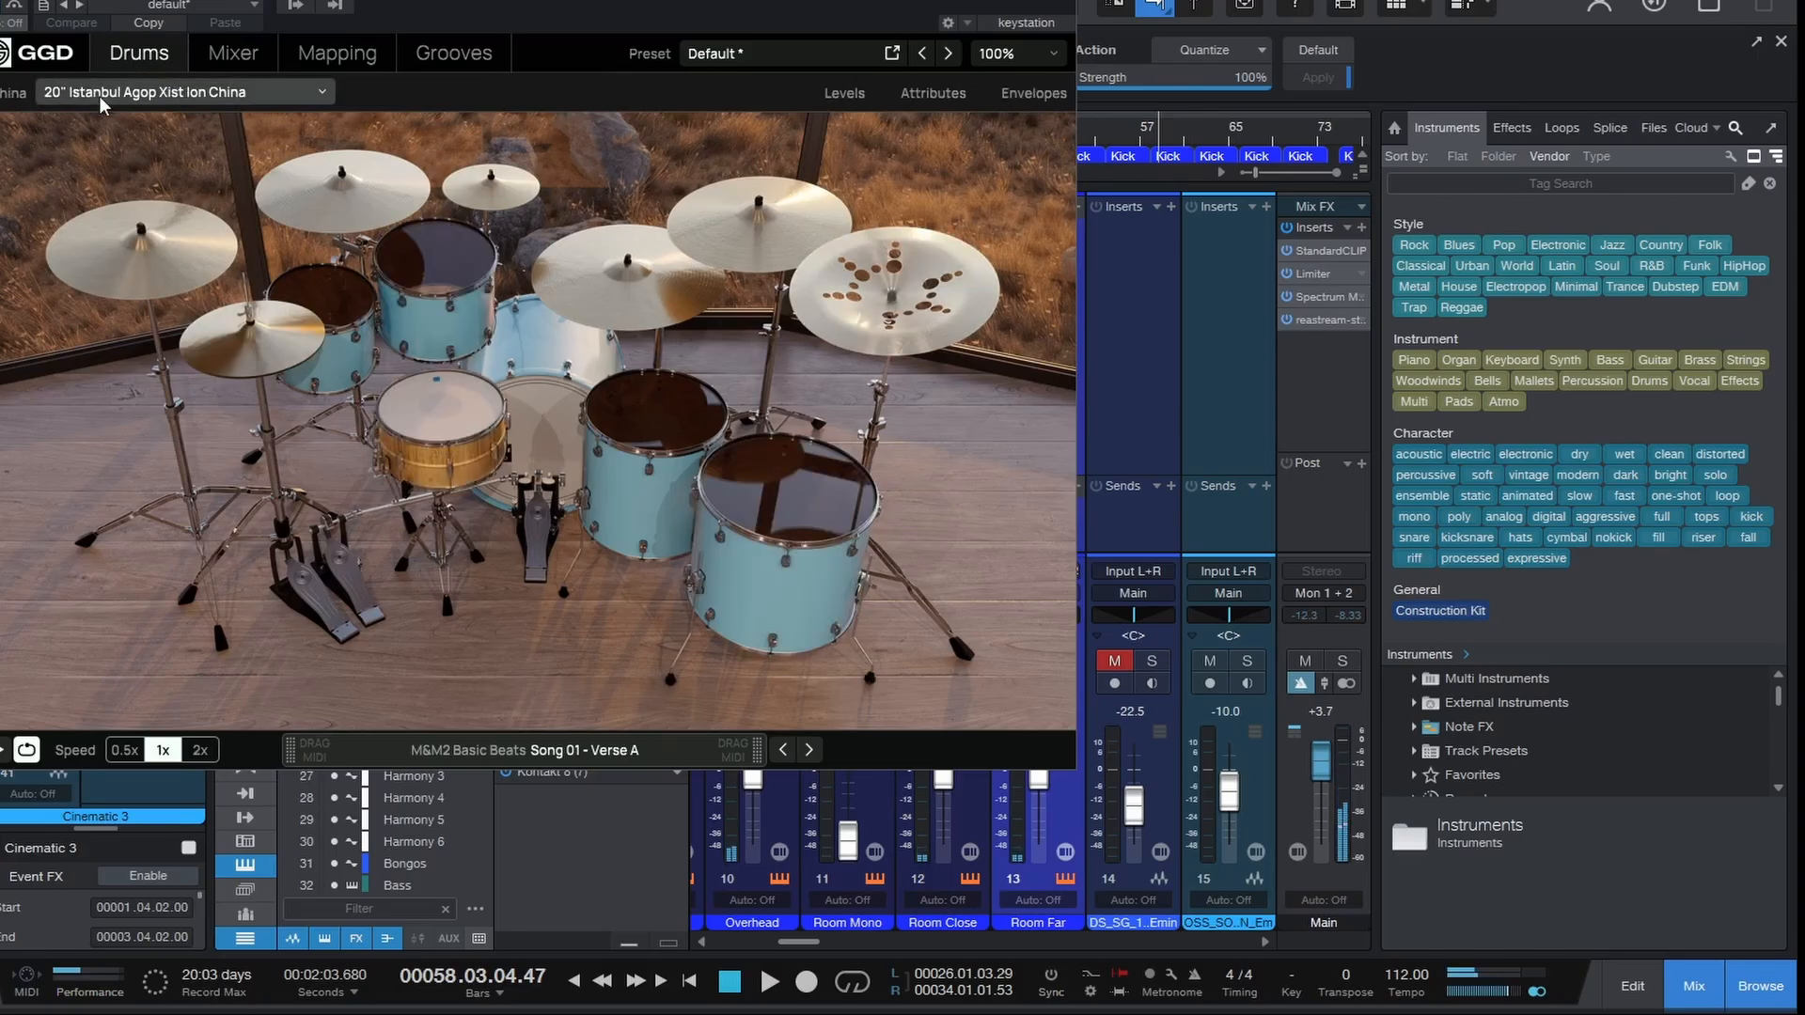
{"action": "left_click", "coordinate": [445, 420]}
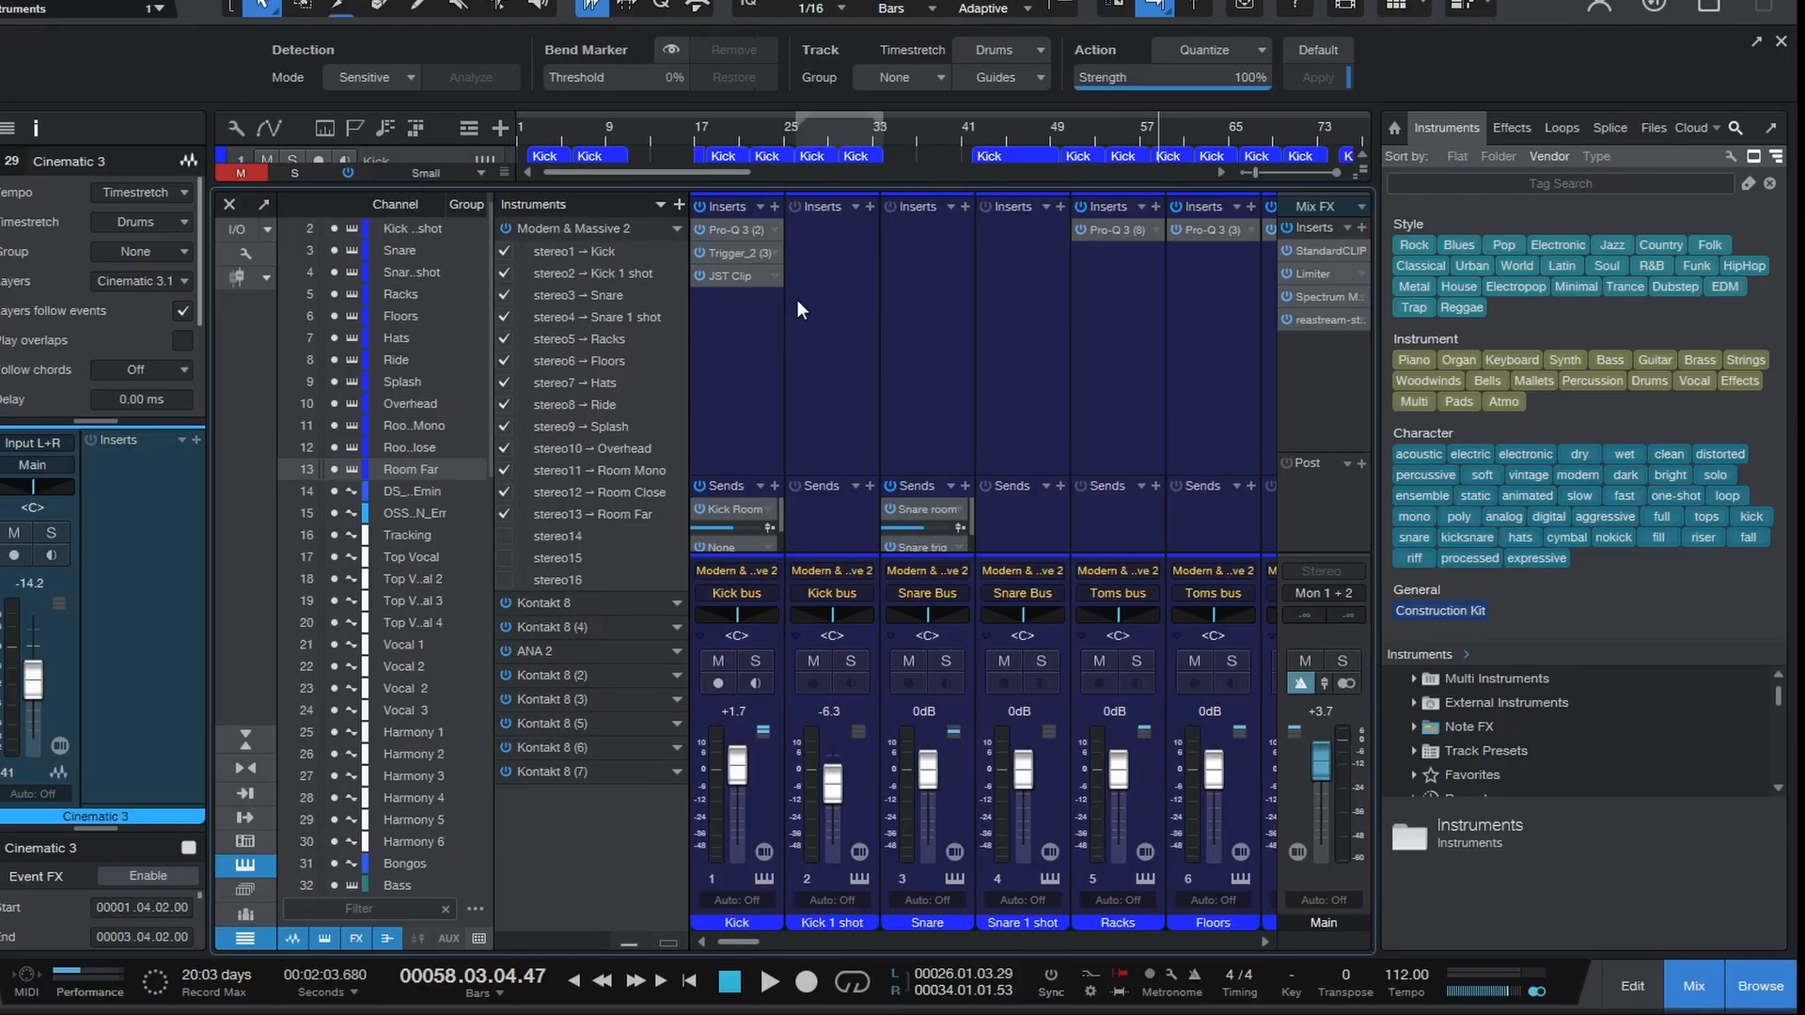
- Select the kick, snare and tom channel pairs in turn to check which bus each pair is routed to
{"action": "left_click", "coordinate": [776, 344]}
{"action": "left_click", "coordinate": [821, 357], "text": "shift"}
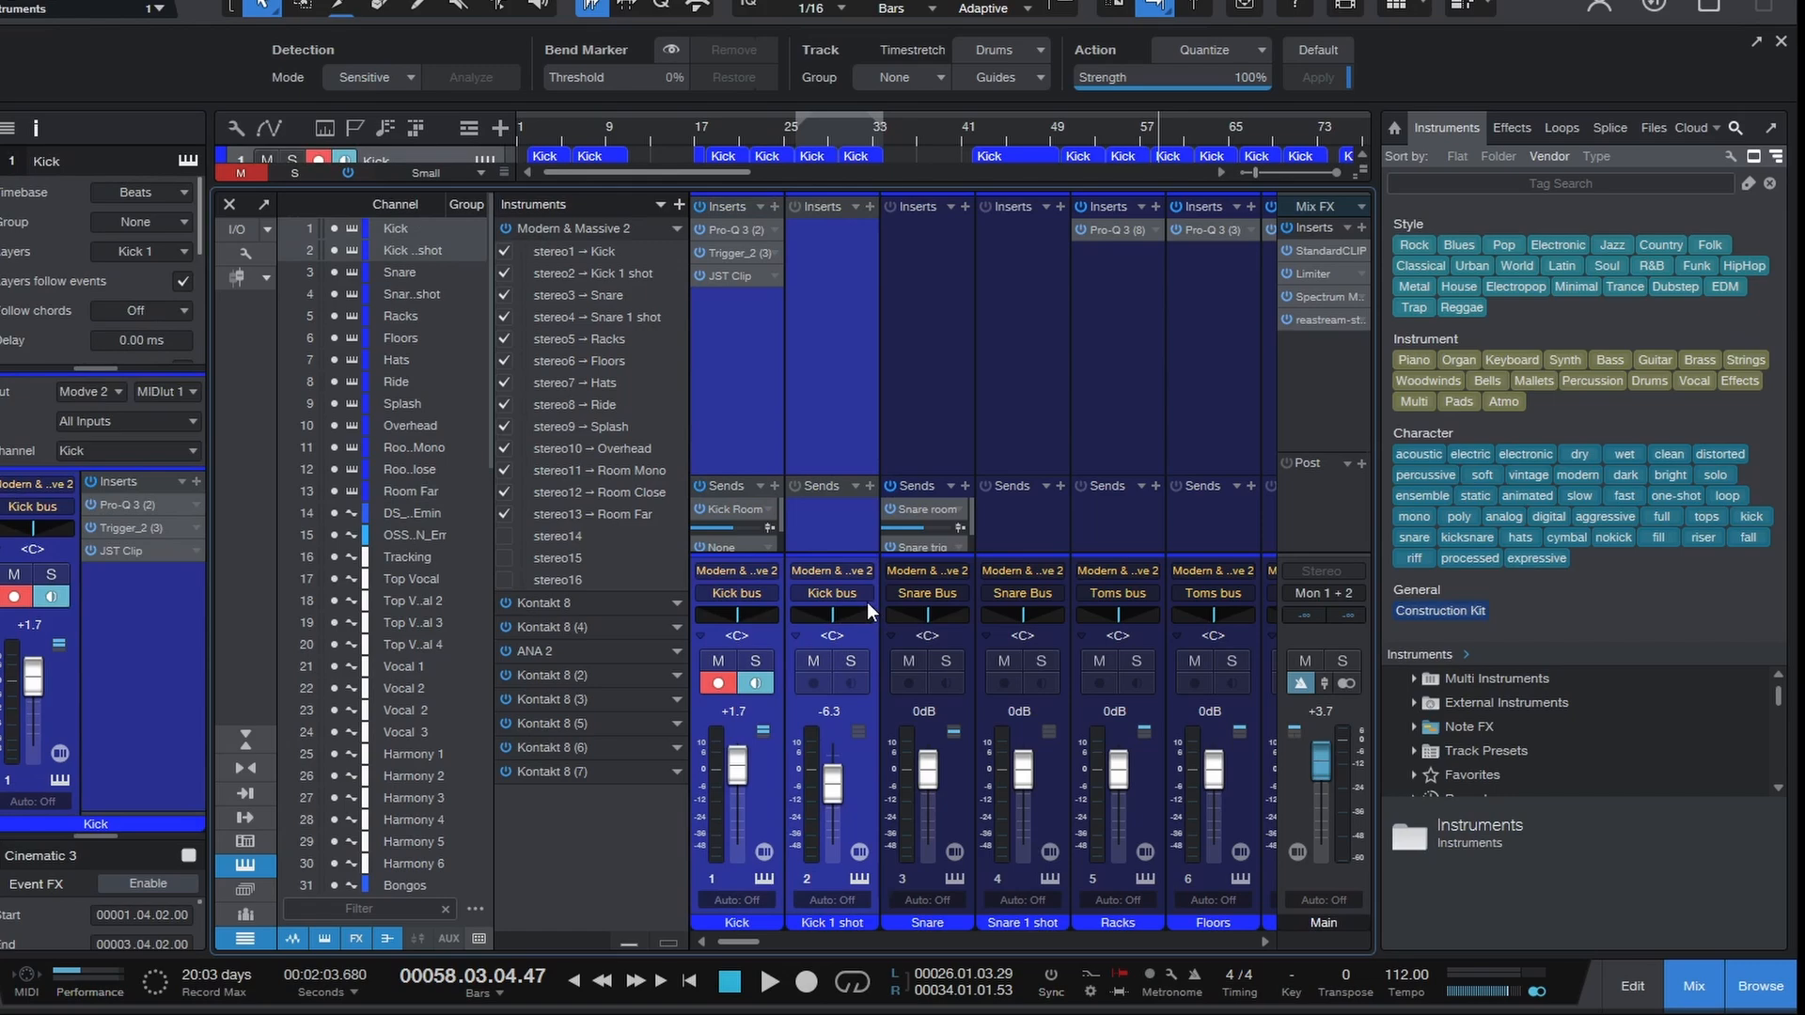
{"action": "left_click", "coordinate": [950, 396]}
{"action": "left_click", "coordinate": [1047, 415], "text": "shift"}
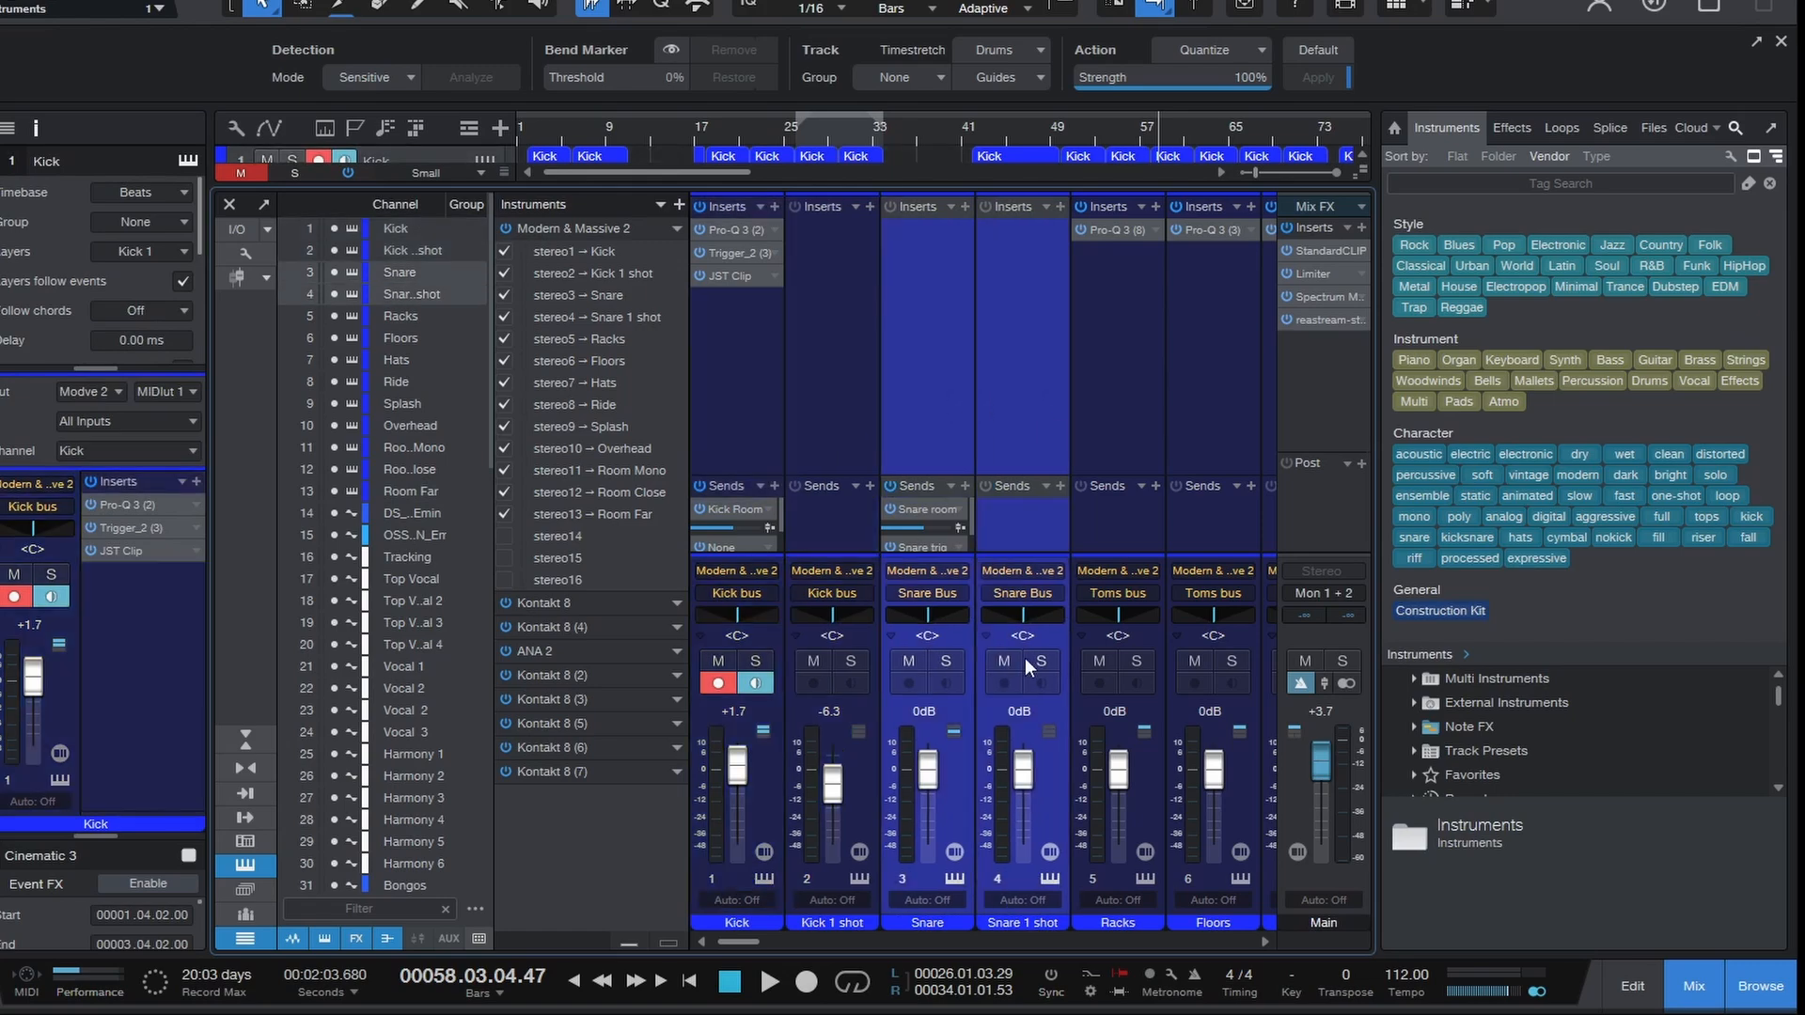
{"action": "left_click_drag", "start_coordinate": [752, 942], "coordinate": [780, 943]}
{"action": "left_click", "coordinate": [726, 461]}
{"action": "left_click", "coordinate": [820, 400], "text": "shift"}
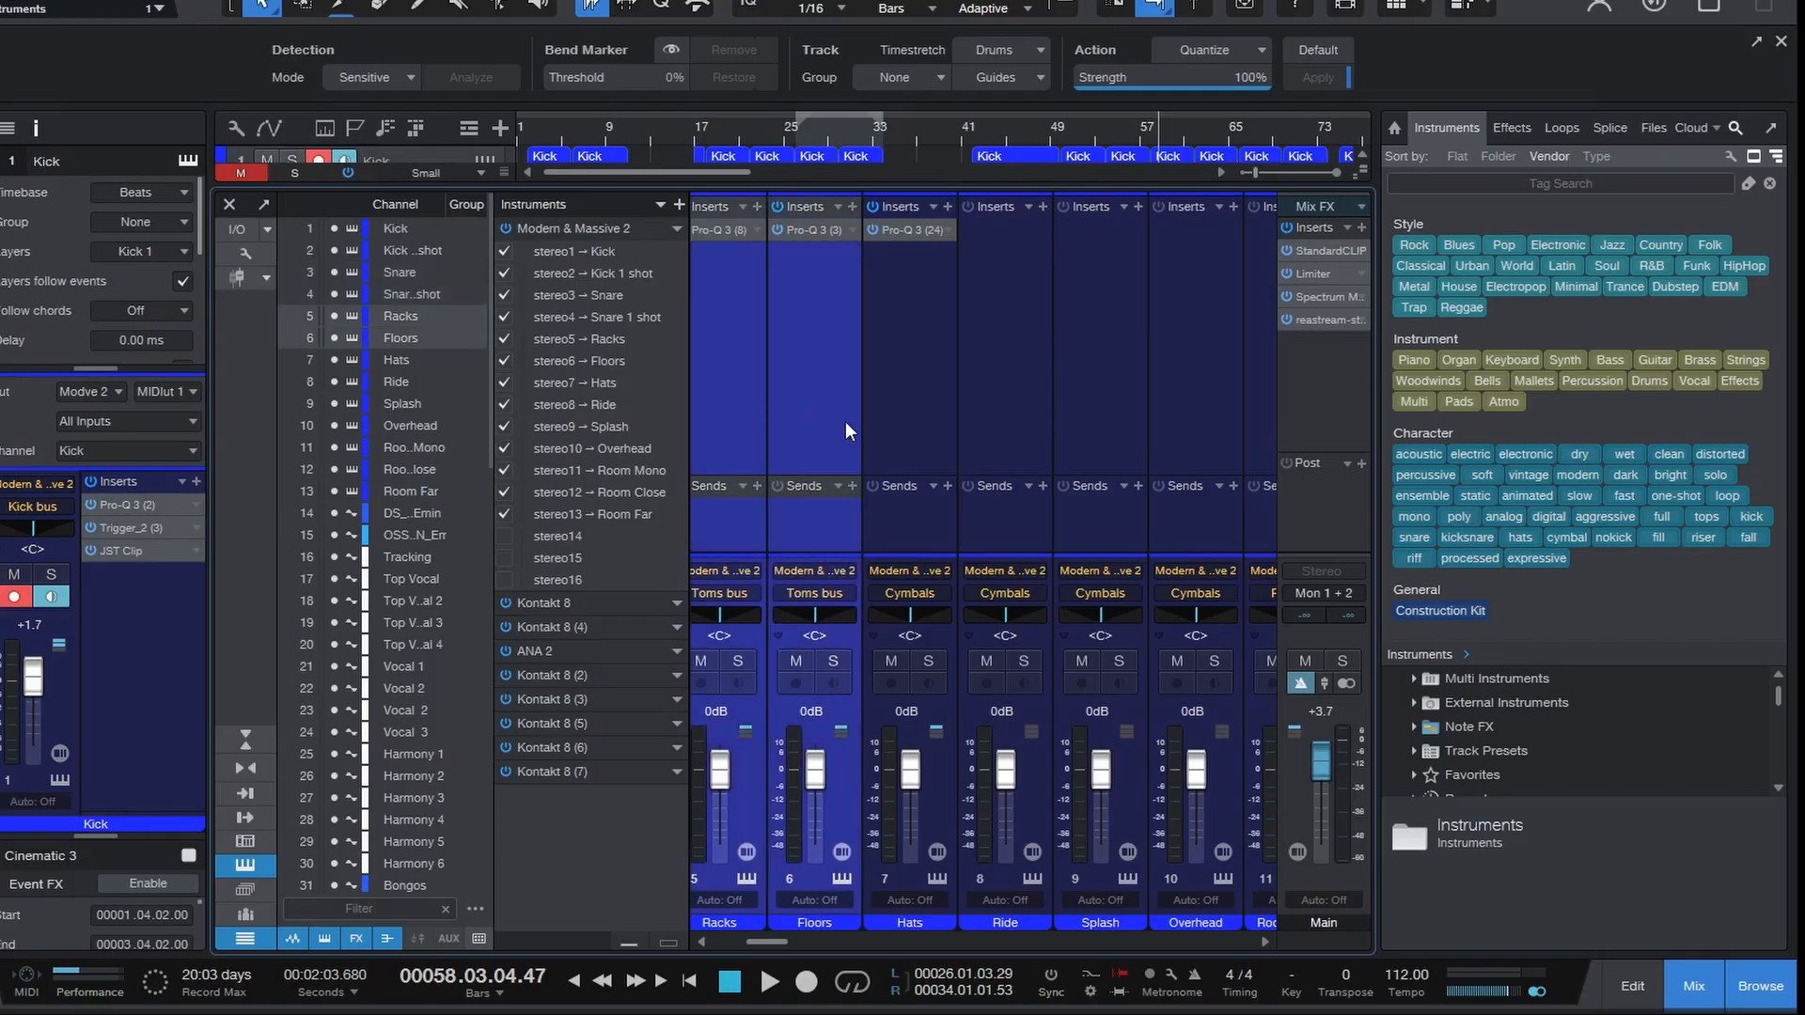
{"action": "left_click", "coordinate": [741, 596]}
{"action": "left_click", "coordinate": [843, 587]}
- Select the cymbal channels from Hats to Overhead and the three room channels to check their output buses
{"action": "left_click", "coordinate": [912, 549]}
{"action": "left_click_drag", "start_coordinate": [782, 942], "coordinate": [798, 946]}
{"action": "left_click", "coordinate": [824, 526]}
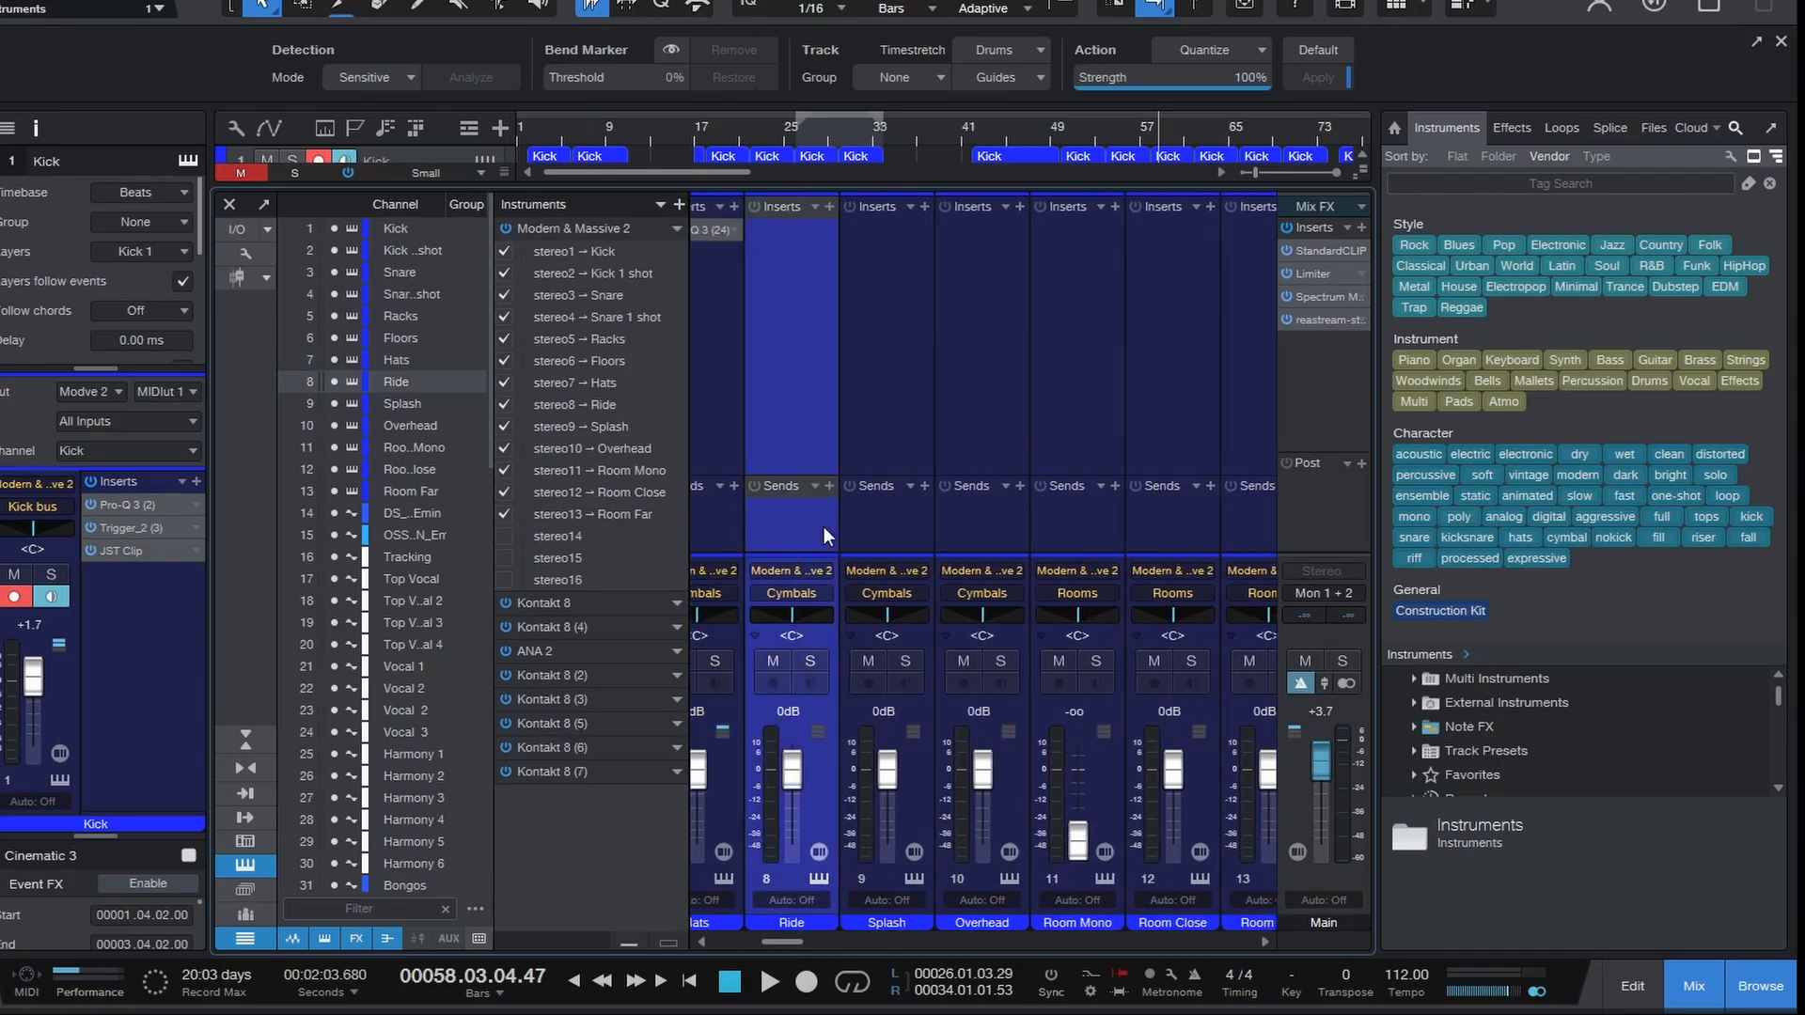
{"action": "left_click", "coordinate": [1006, 540], "text": "shift"}
{"action": "left_click_drag", "start_coordinate": [789, 948], "coordinate": [811, 944]}
{"action": "left_click", "coordinate": [872, 410]}
{"action": "left_click", "coordinate": [985, 416], "text": "shift"}
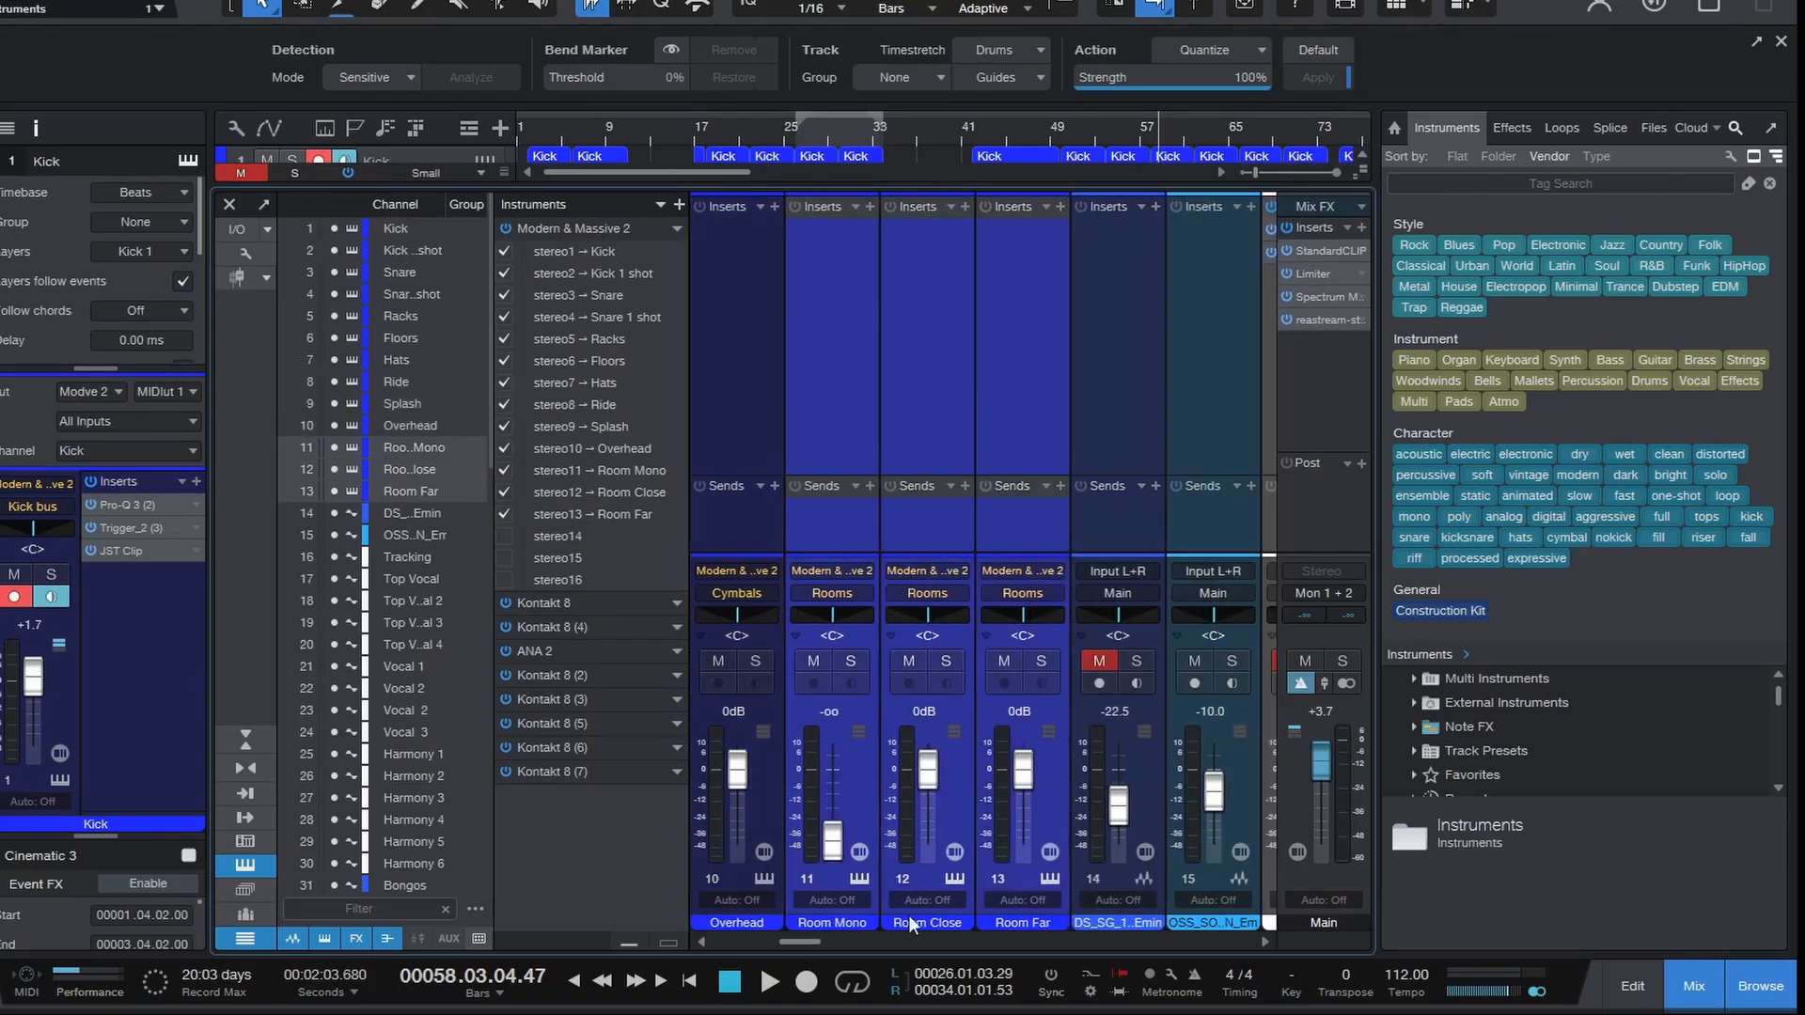
{"action": "left_click", "coordinate": [996, 366]}
- Examine the routing of the Kick bus, Snare Bus and Snare Sum channels
{"action": "left_click_drag", "start_coordinate": [811, 946], "coordinate": [1169, 943]}
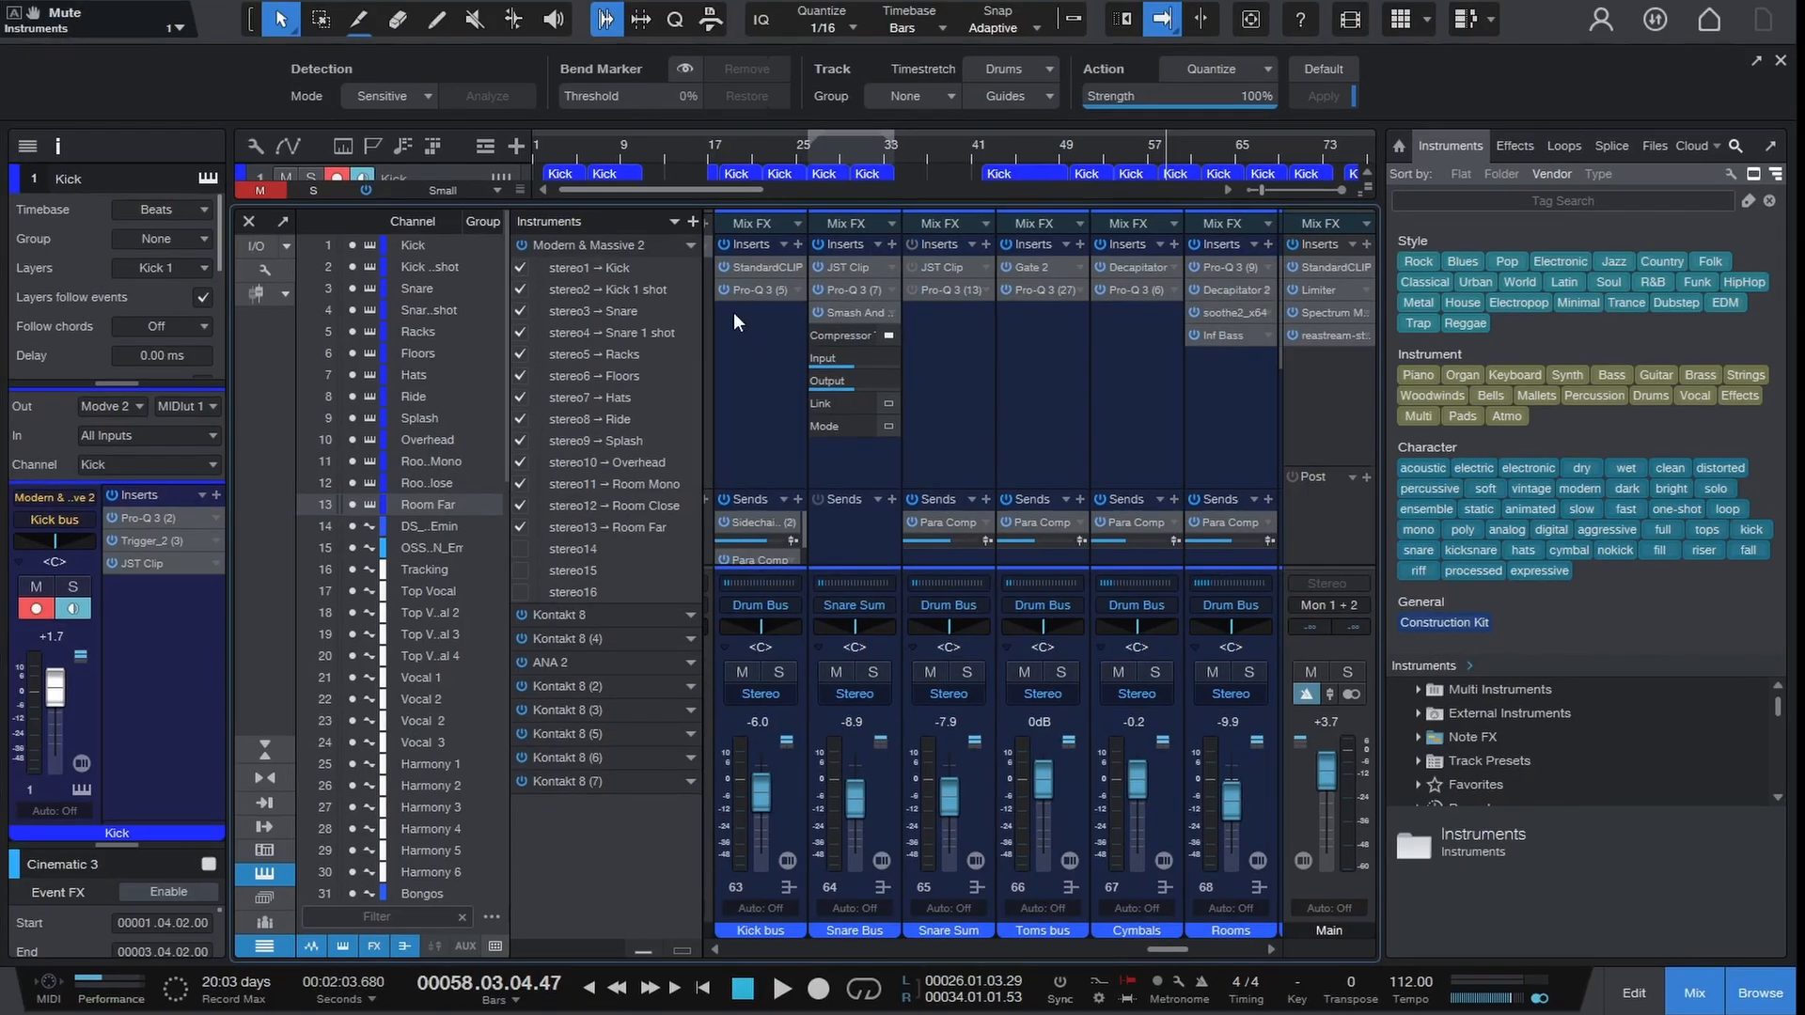
{"action": "left_click", "coordinate": [764, 425]}
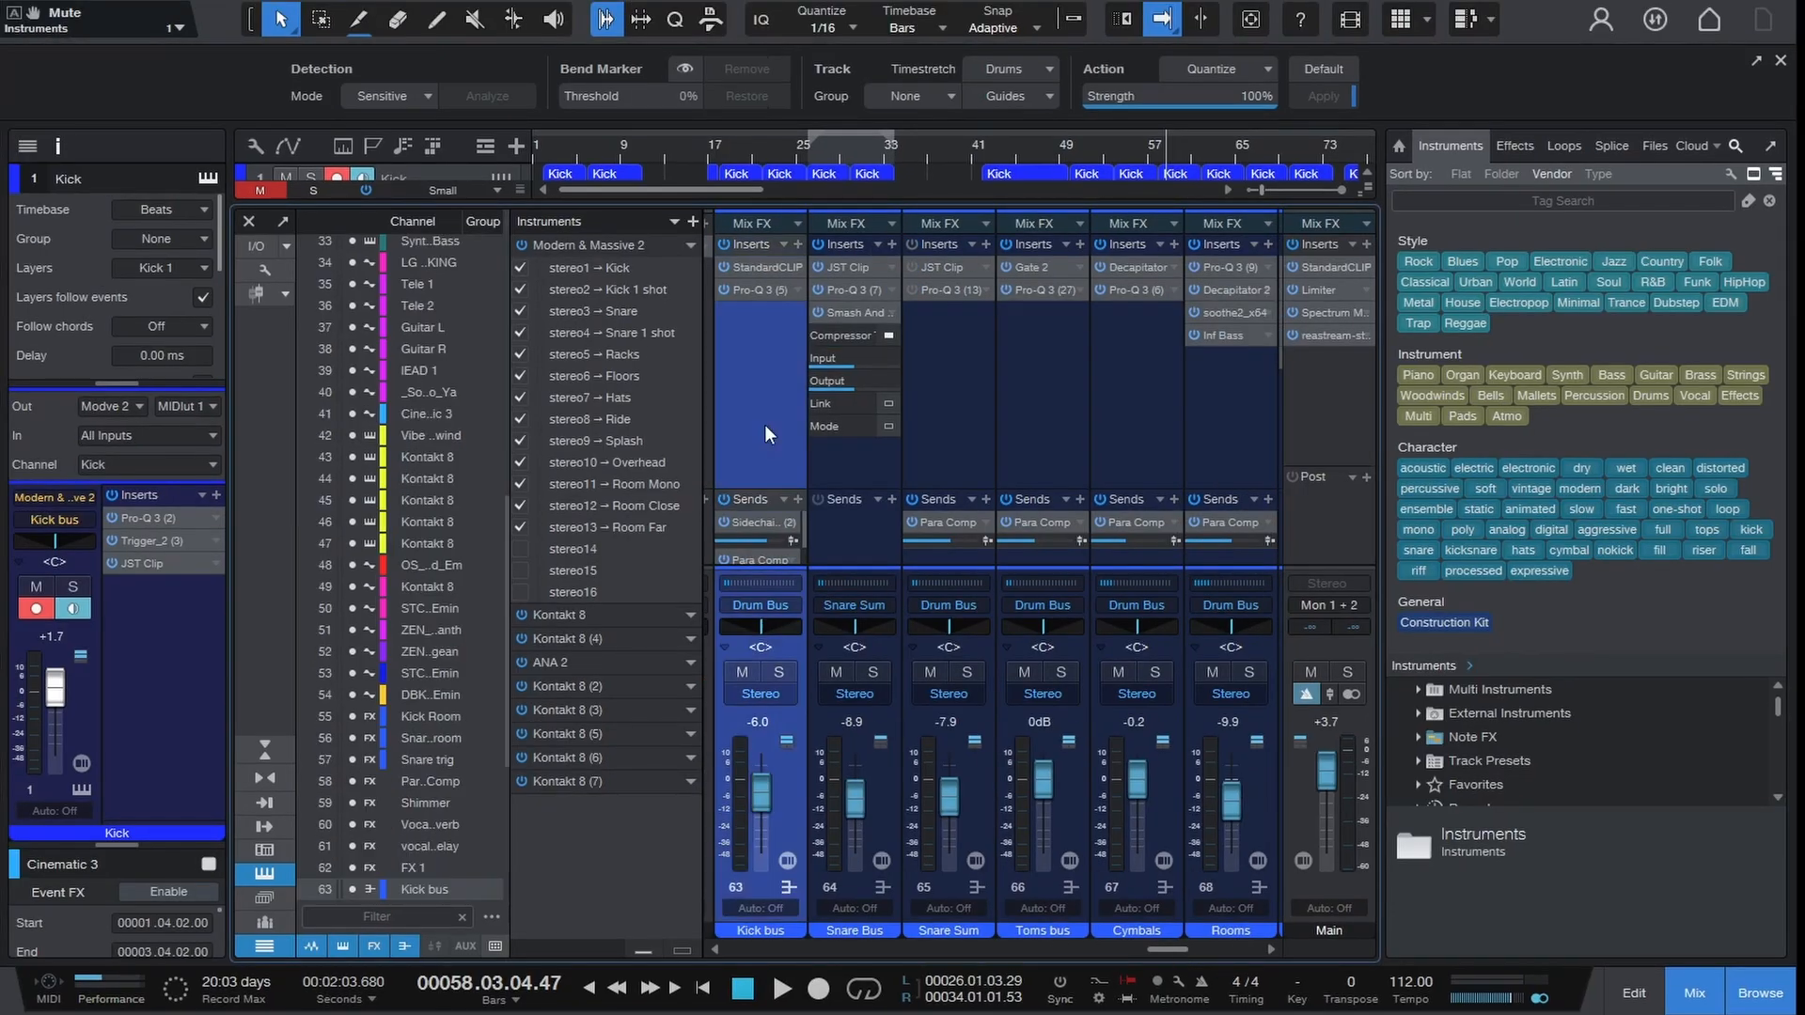
{"action": "left_click", "coordinate": [854, 550]}
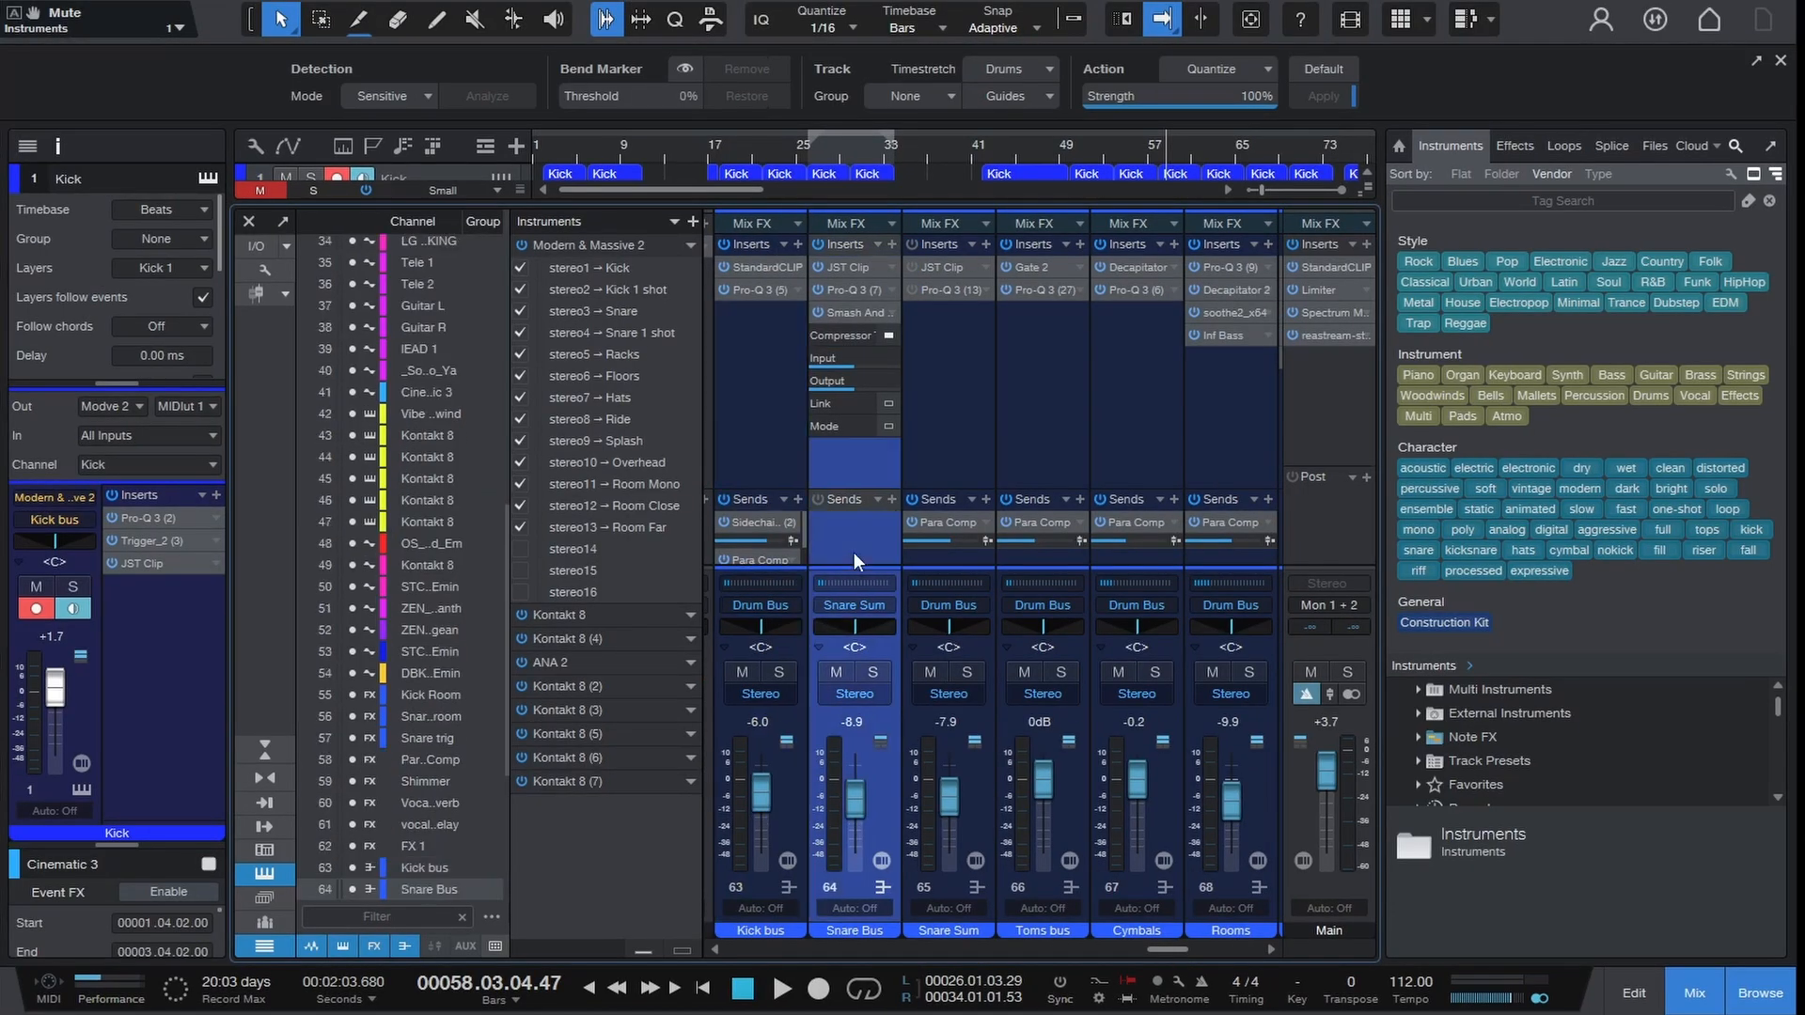
{"action": "left_click", "coordinate": [933, 438]}
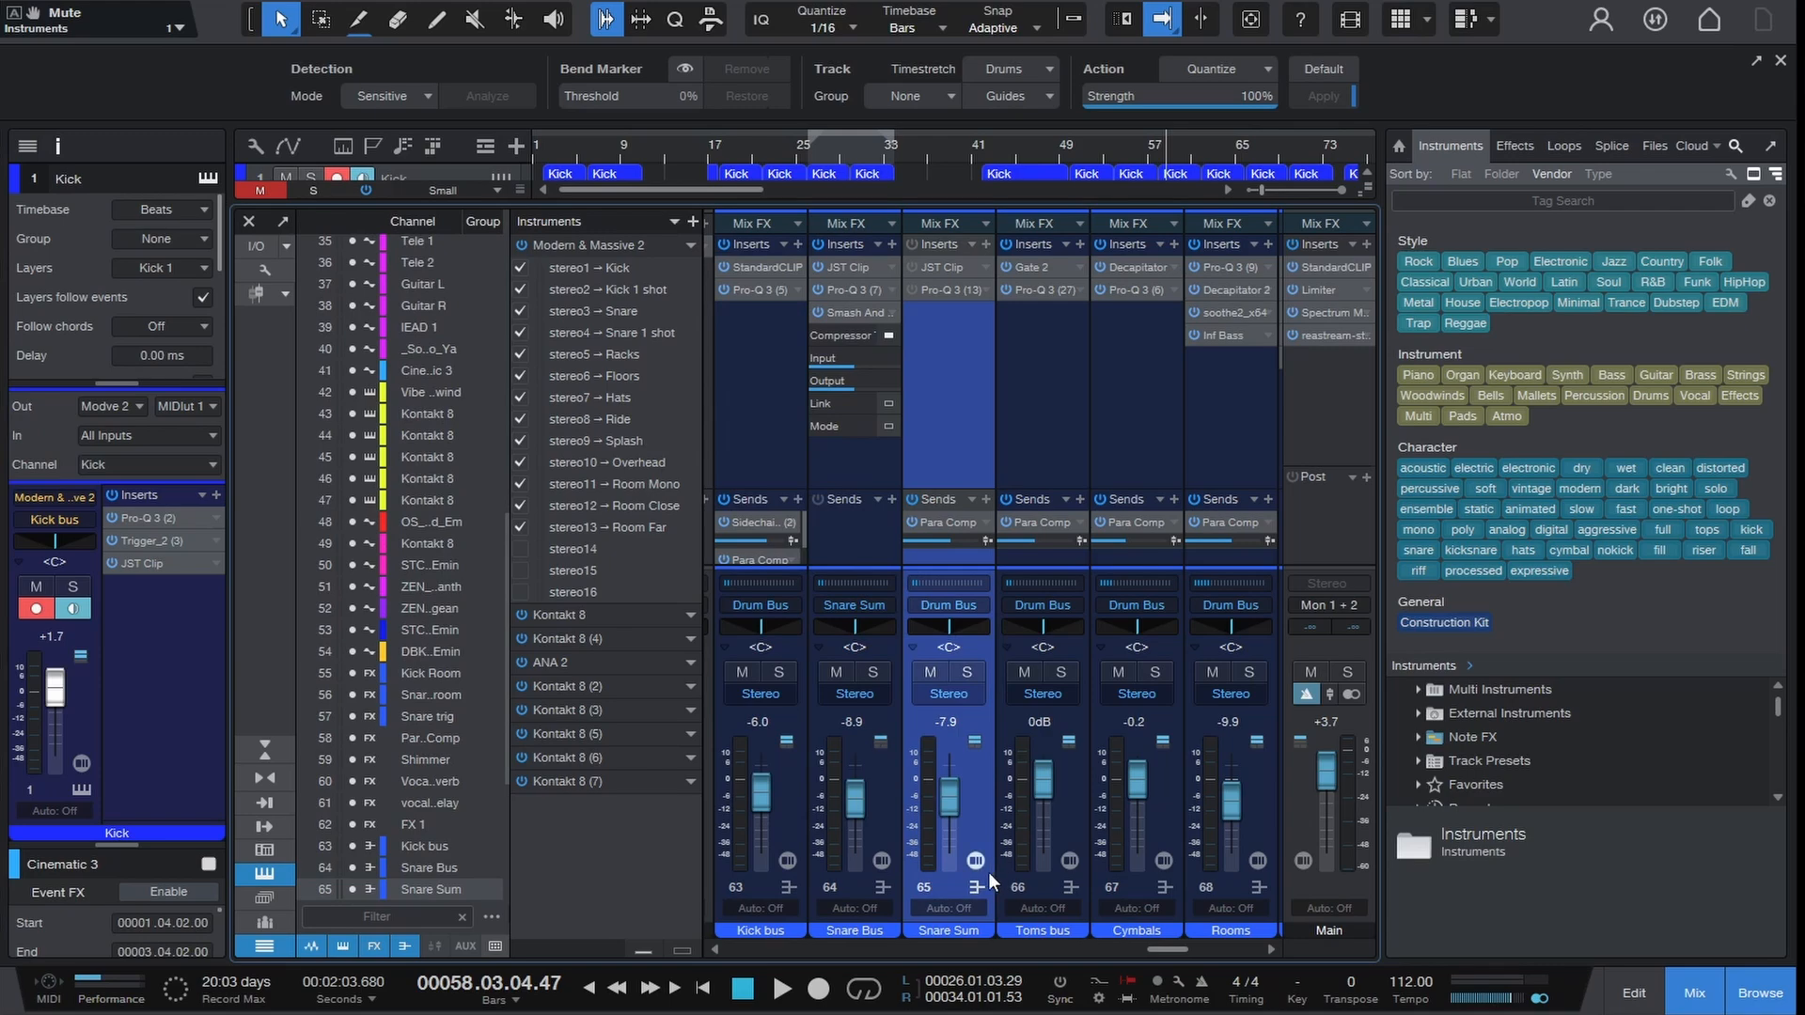
- Select the Toms bus, Cymbals, Rooms and Drum Bus channels in turn to check where each one is routed
{"action": "scroll", "coordinate": [1164, 955], "scroll_direction": "right", "scroll_amount": 1}
{"action": "left_click", "coordinate": [1008, 403]}
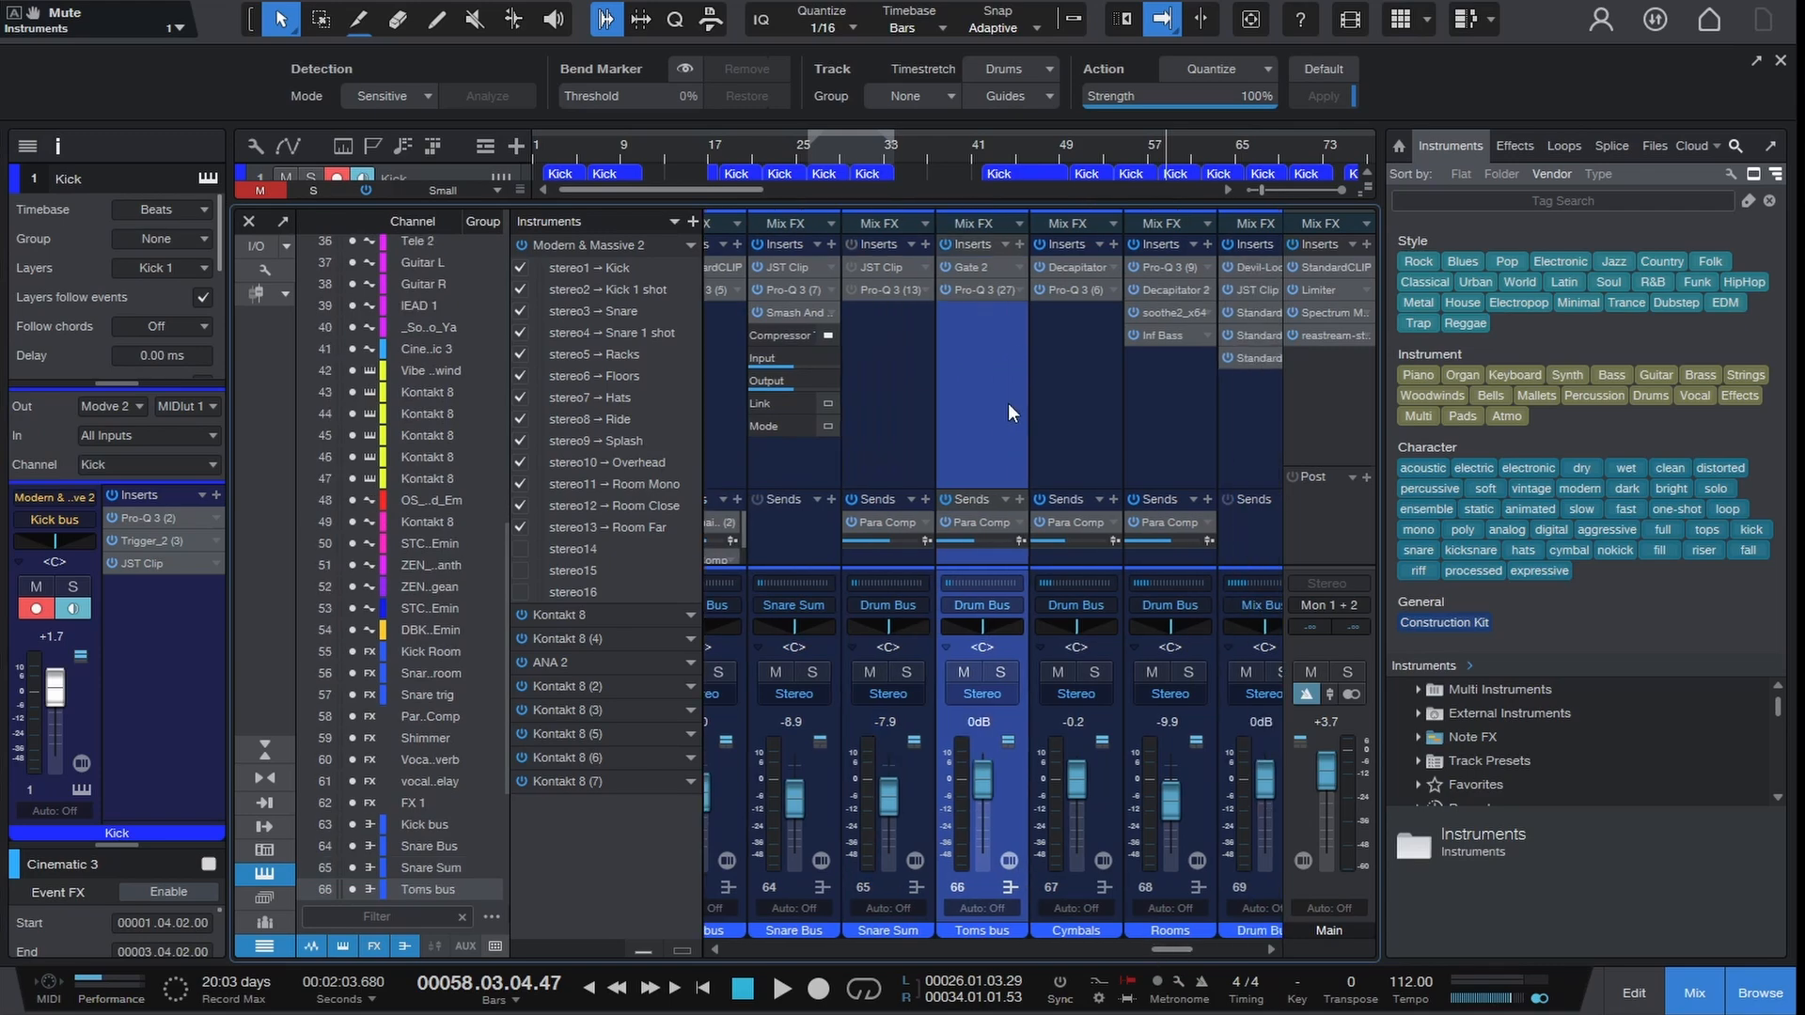
{"action": "left_click", "coordinate": [1063, 425]}
{"action": "left_click", "coordinate": [1170, 471]}
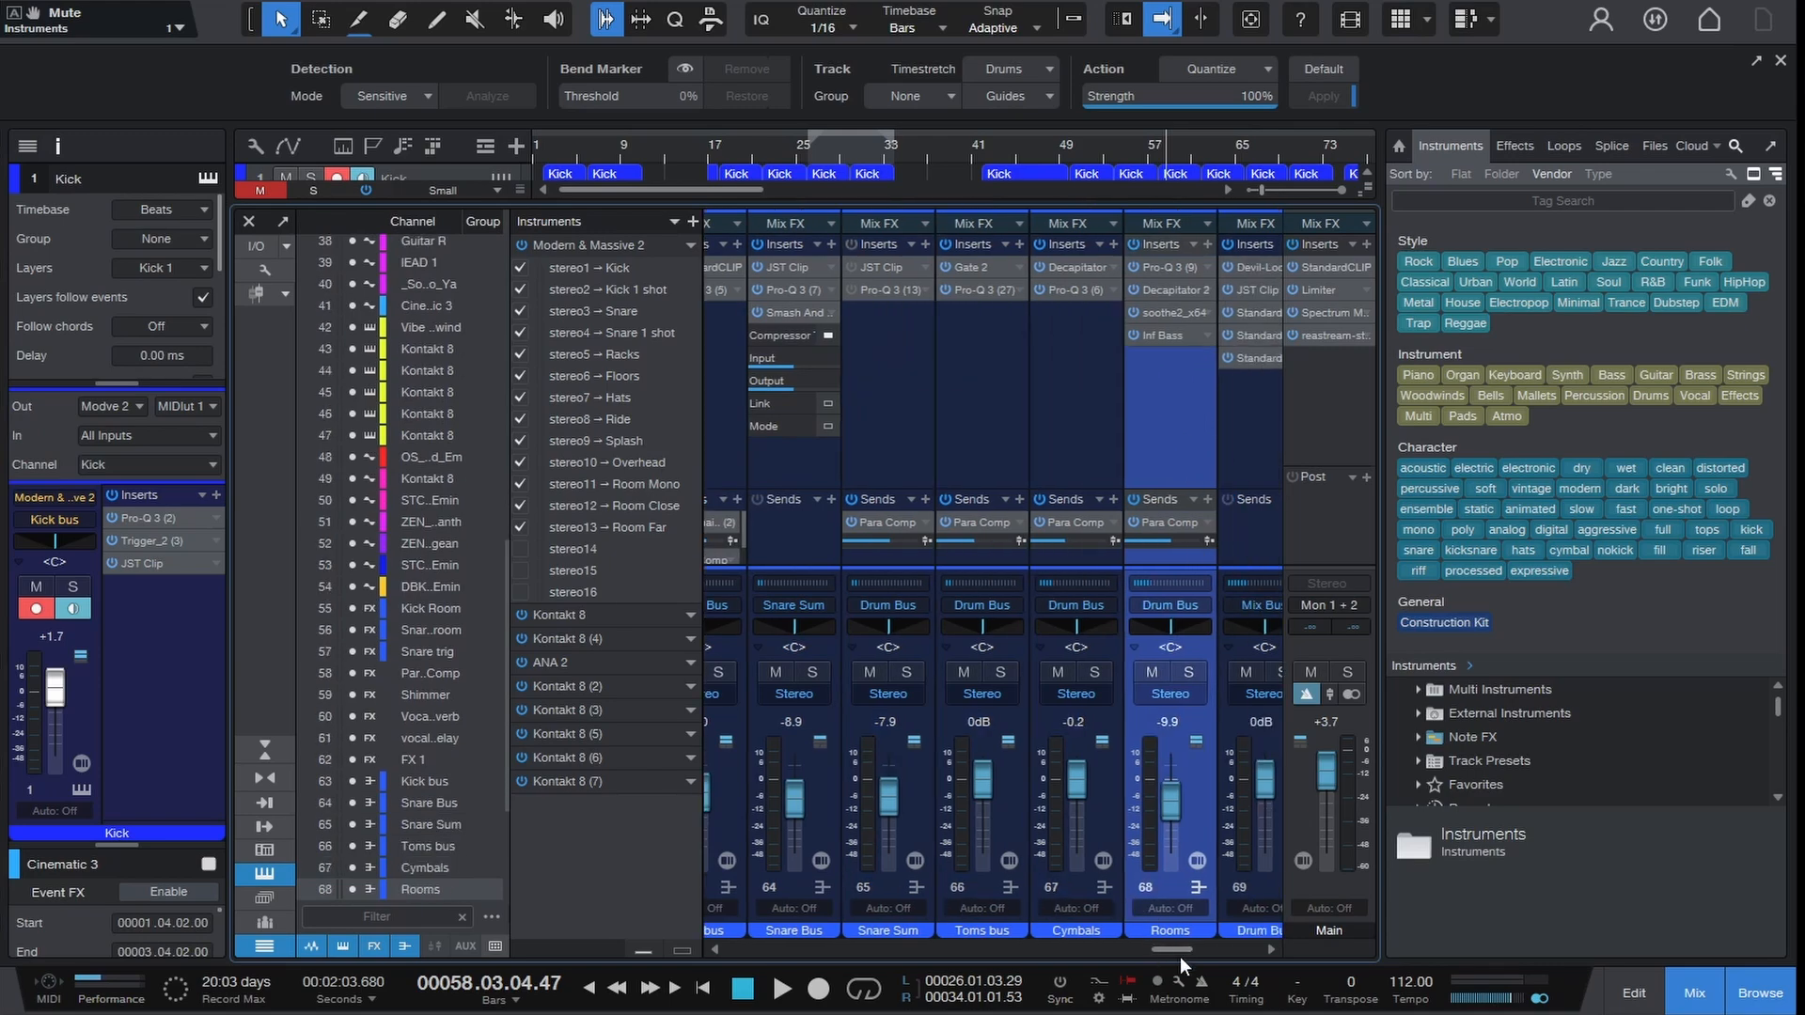
{"action": "scroll", "coordinate": [1180, 957], "scroll_direction": "right", "scroll_amount": 2}
{"action": "left_click", "coordinate": [1142, 451]}
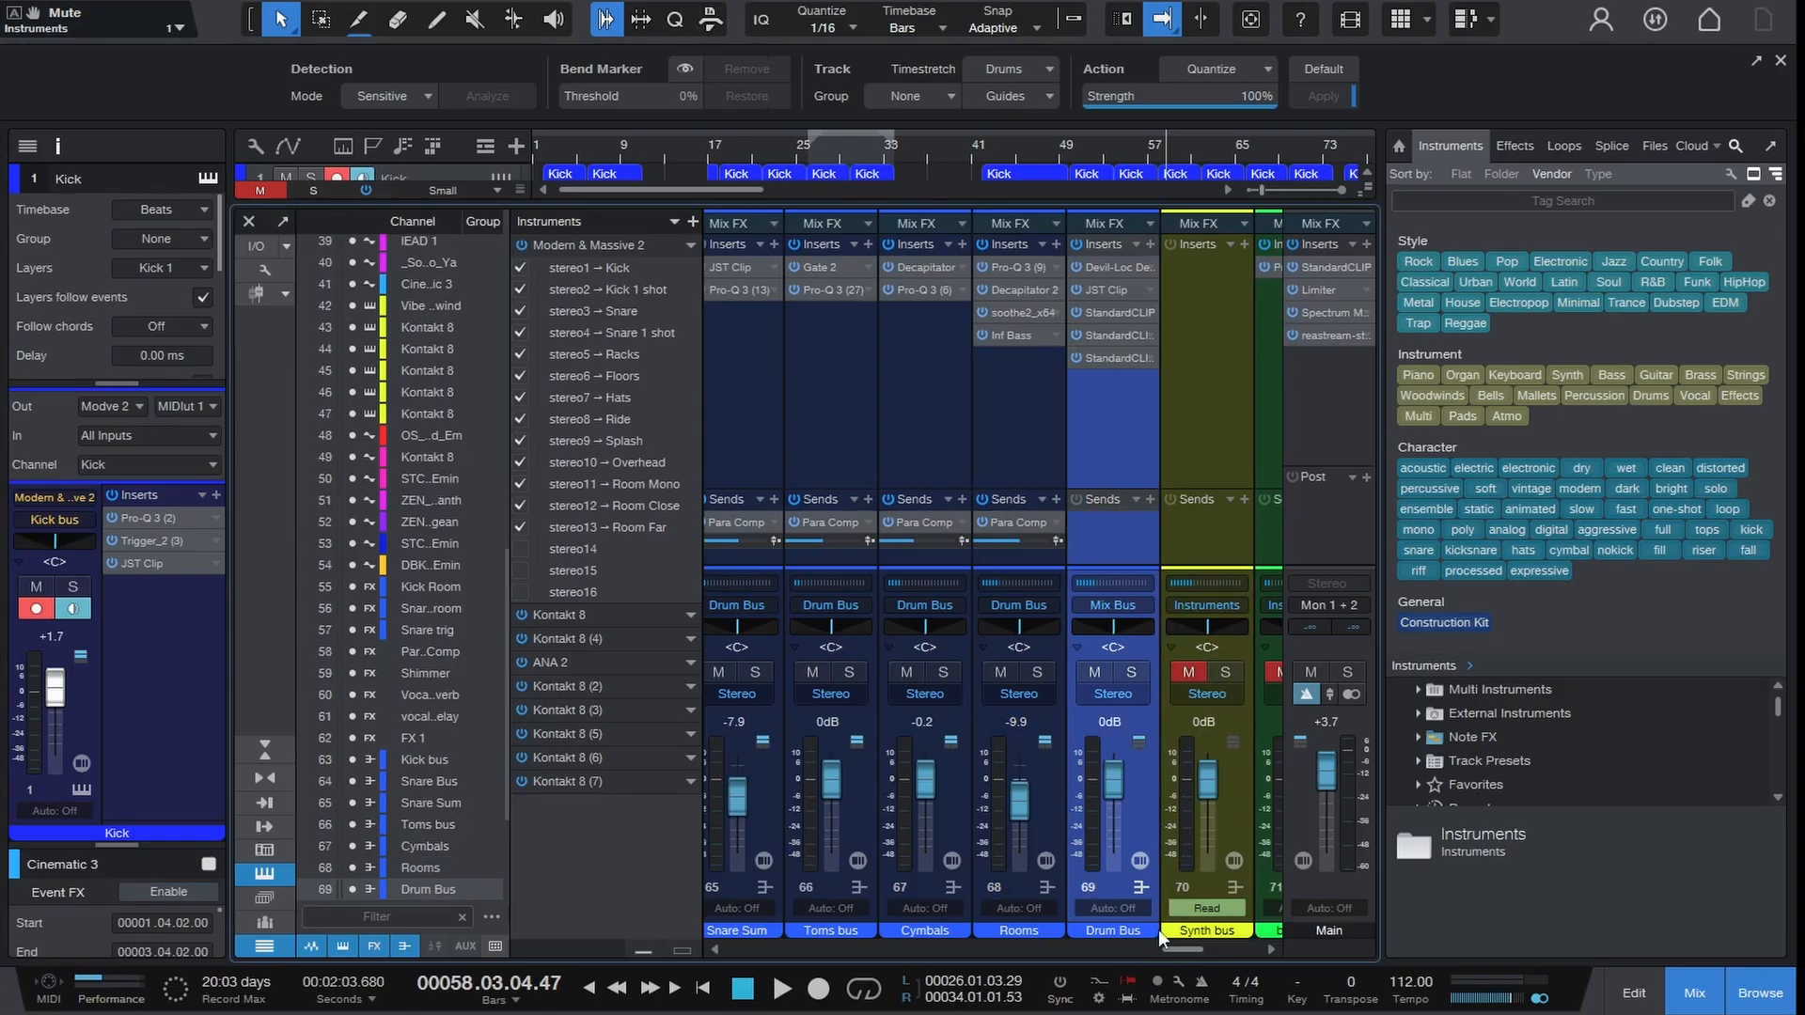
- Select the Mix Bus and Main channels to check the last stages of the drum signal path
{"action": "scroll", "coordinate": [1175, 945], "scroll_direction": "right", "scroll_amount": 5}
{"action": "left_click", "coordinate": [1218, 449]}
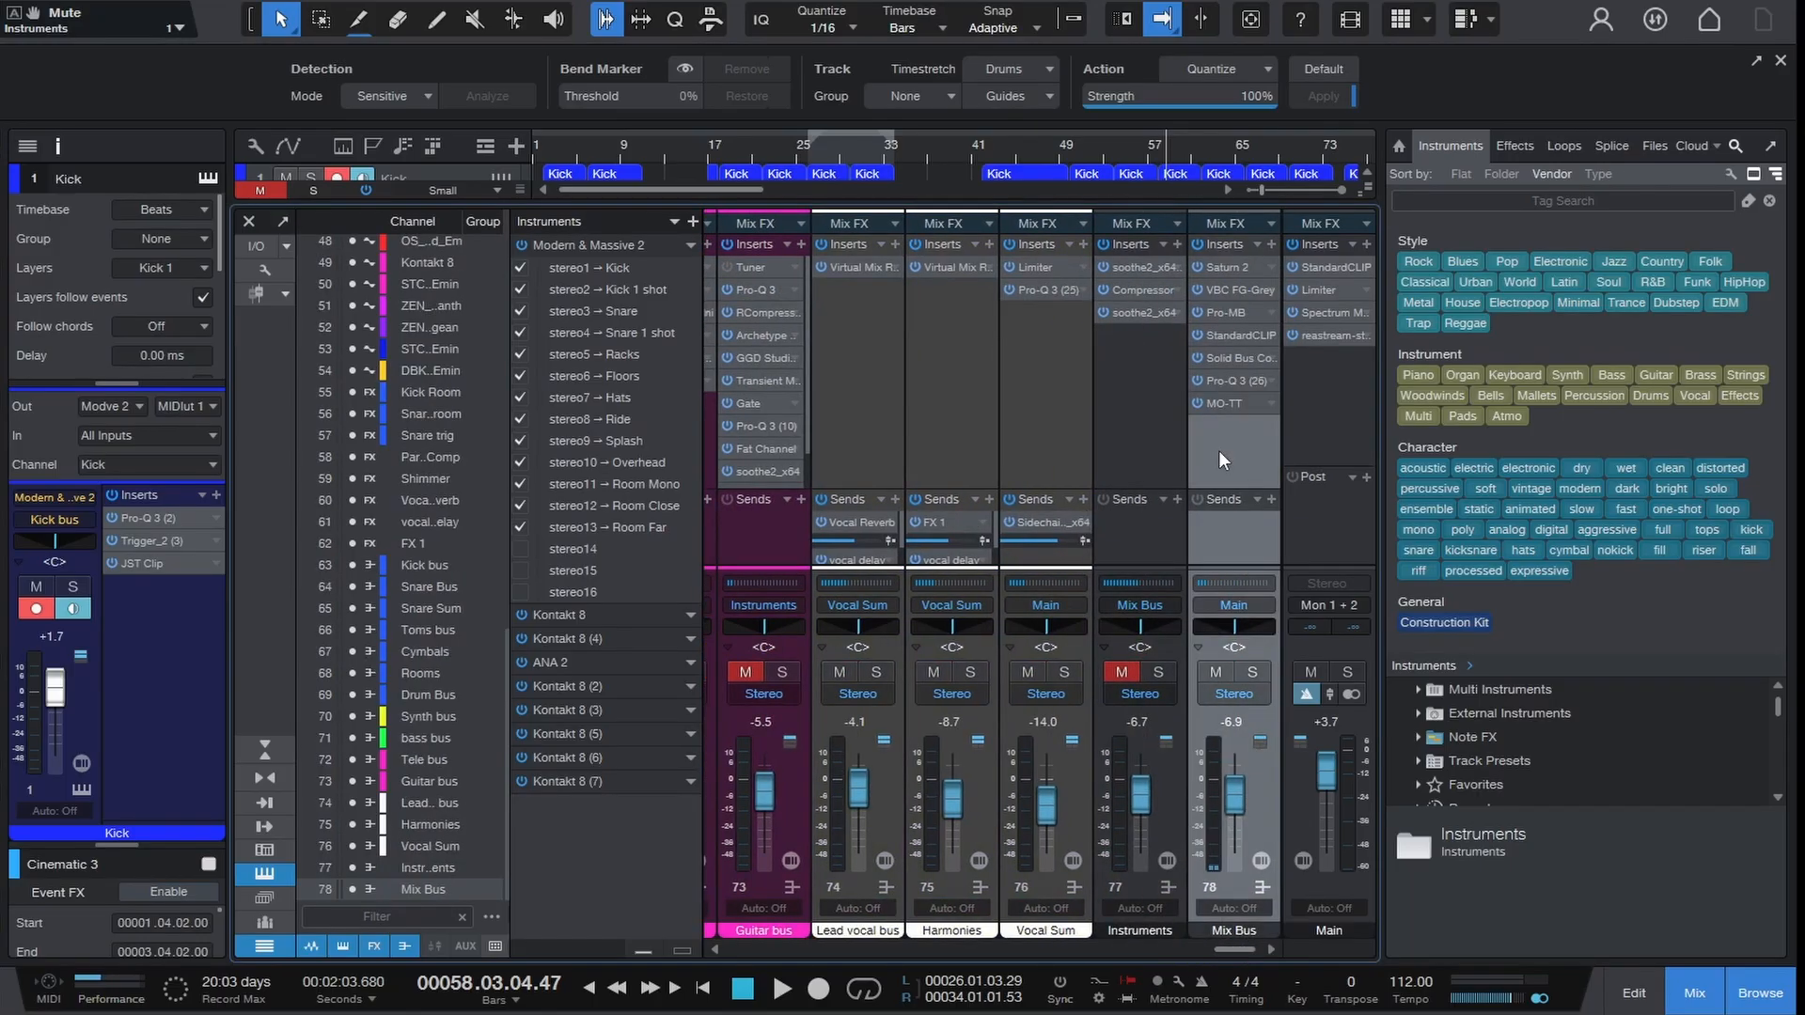
{"action": "left_click", "coordinate": [1299, 408]}
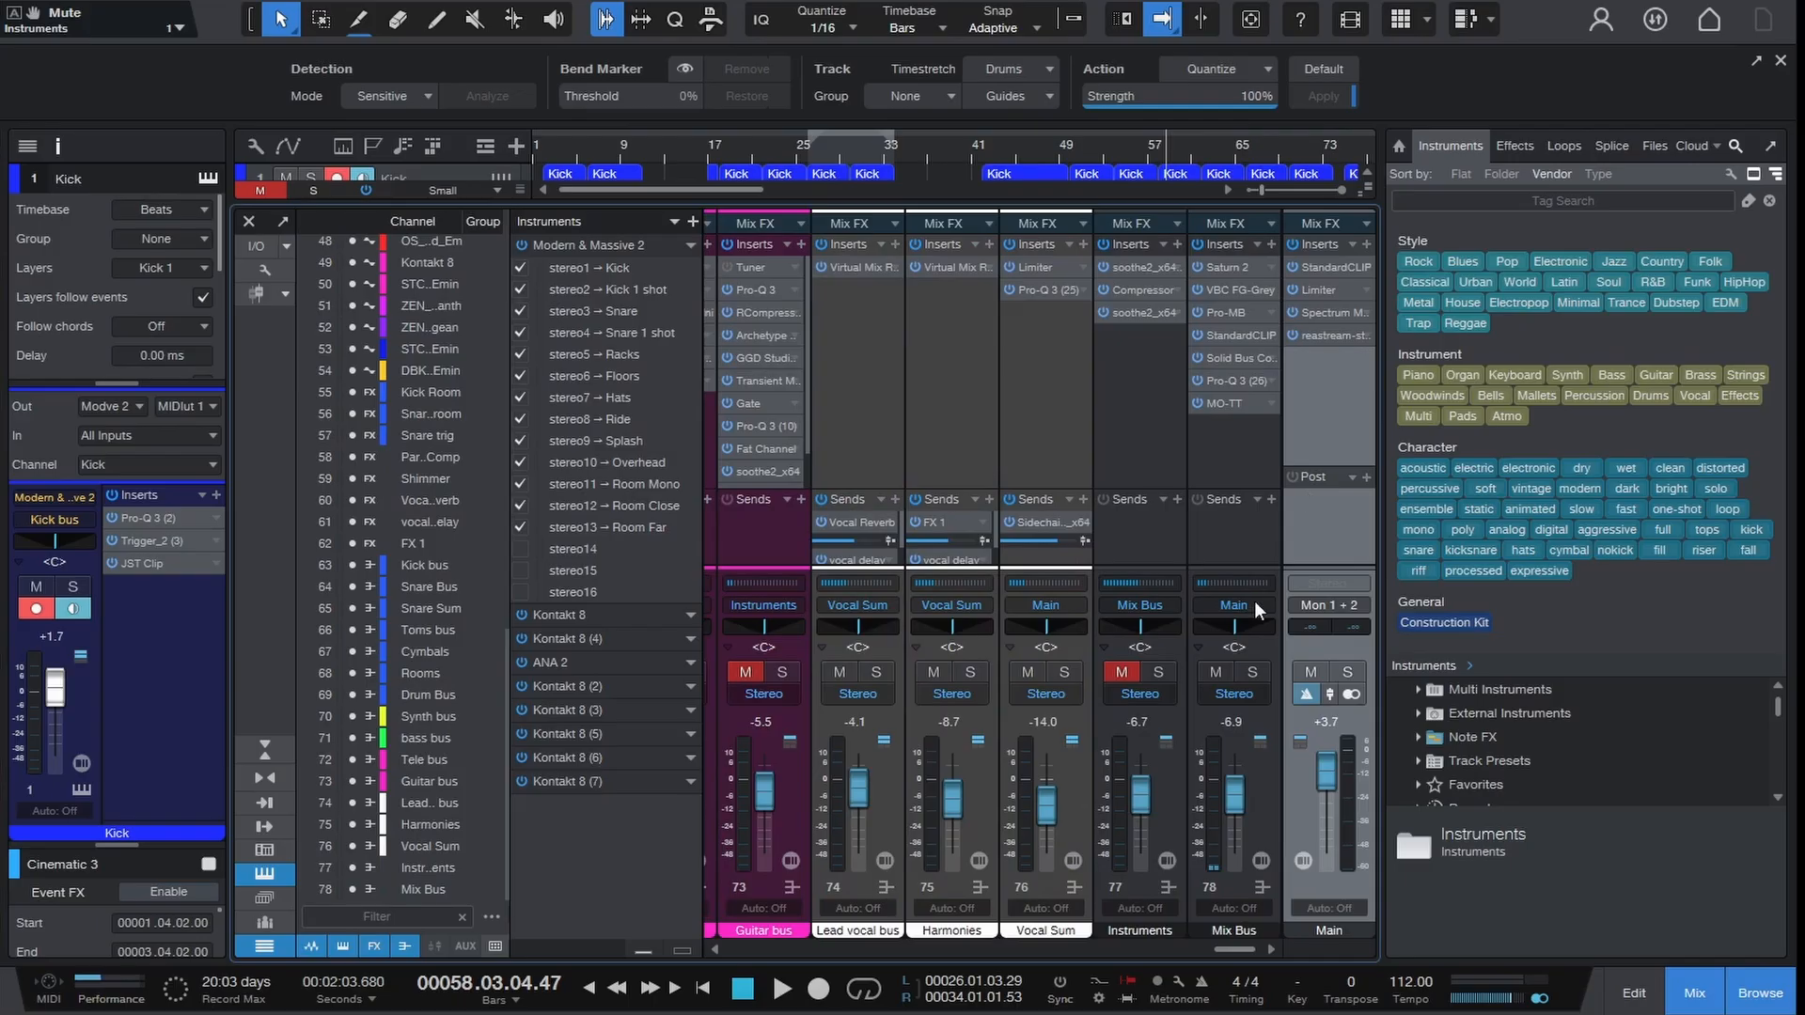
- Check Snare Sum, and select the Kick Room, Snare room and Snare trig FX channels together
{"action": "scroll", "coordinate": [1155, 932], "scroll_direction": "left", "scroll_amount": 7}
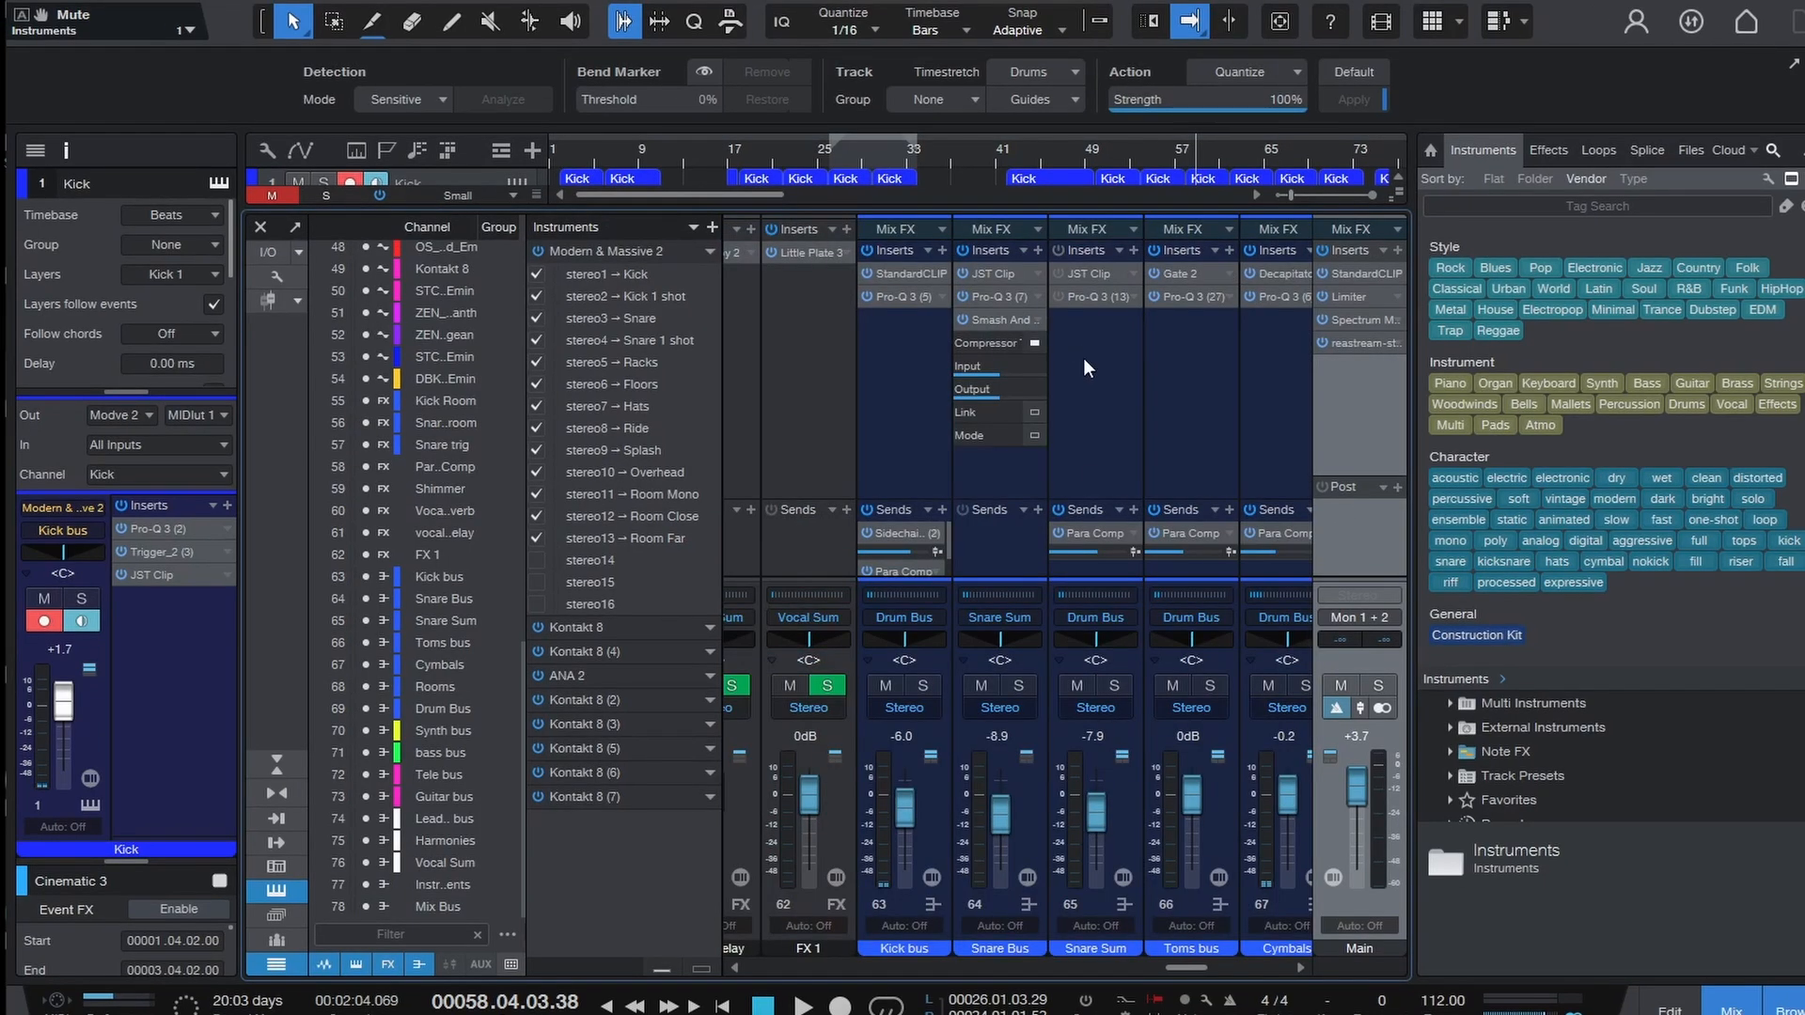
{"action": "left_click", "coordinate": [1084, 360]}
{"action": "left_click_drag", "start_coordinate": [1181, 968], "coordinate": [1119, 968]}
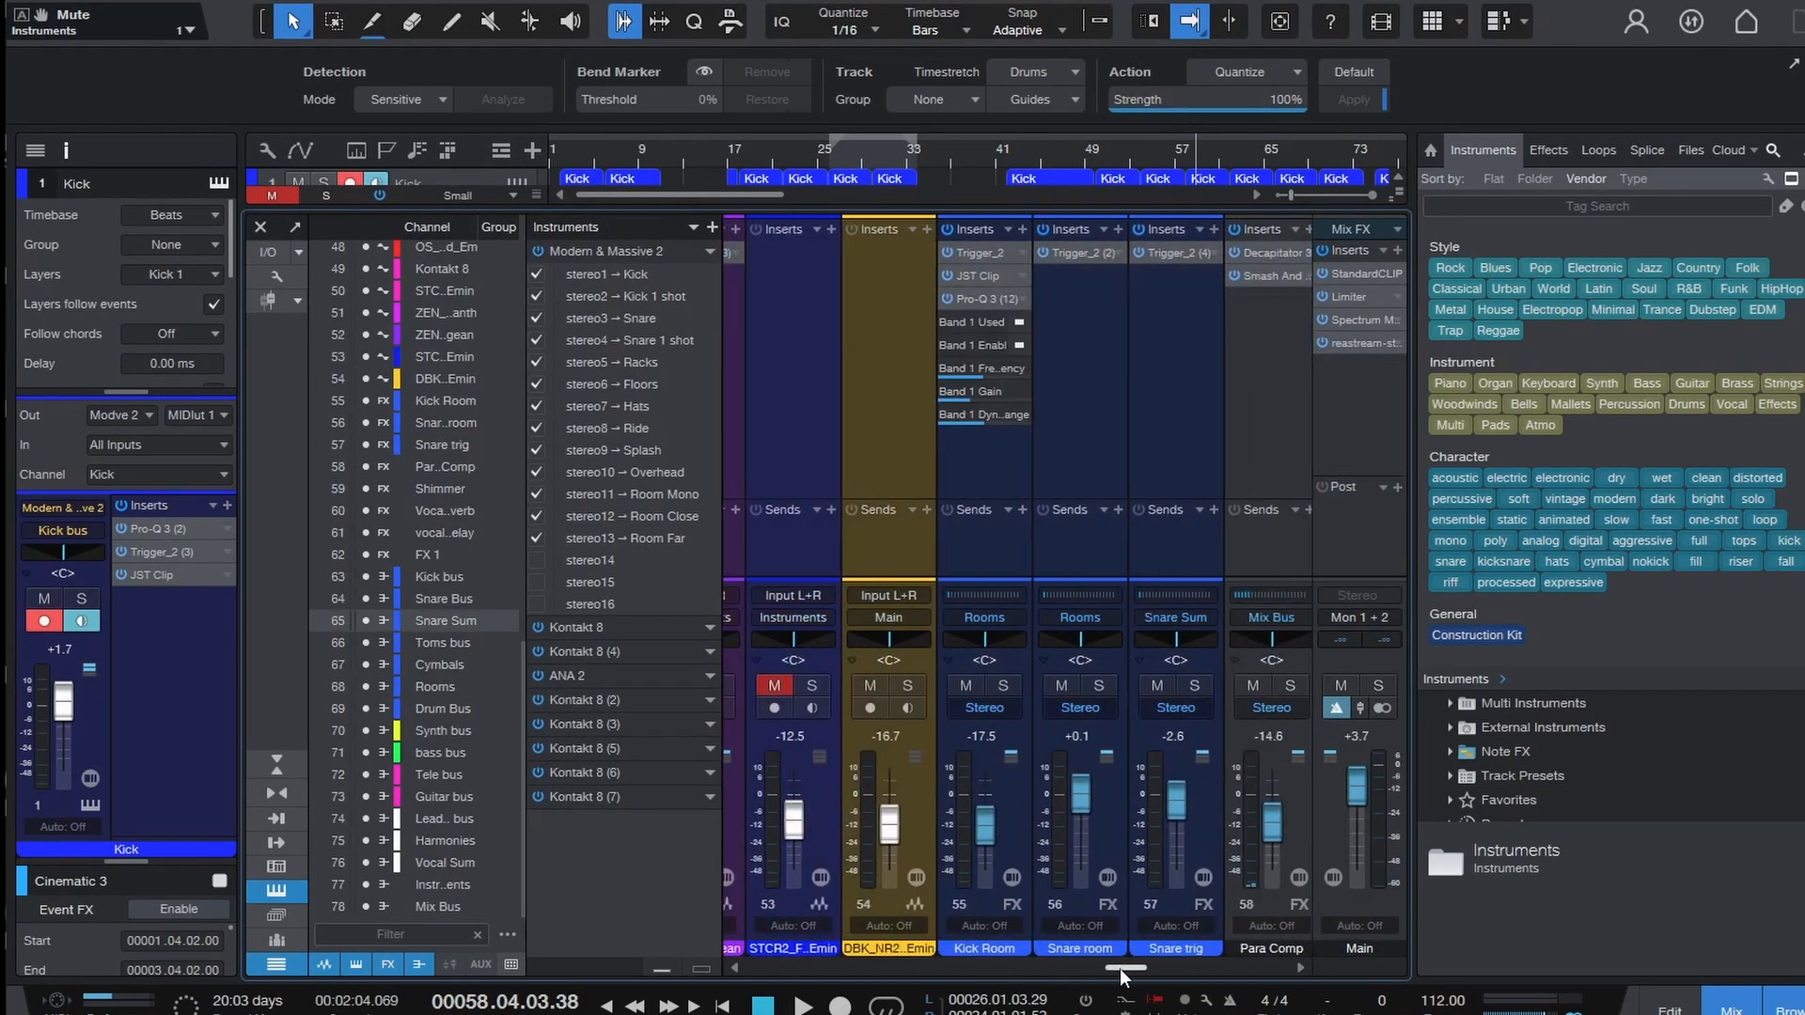
{"action": "left_click", "coordinate": [979, 464]}
{"action": "left_click", "coordinate": [1140, 467], "text": "shift"}
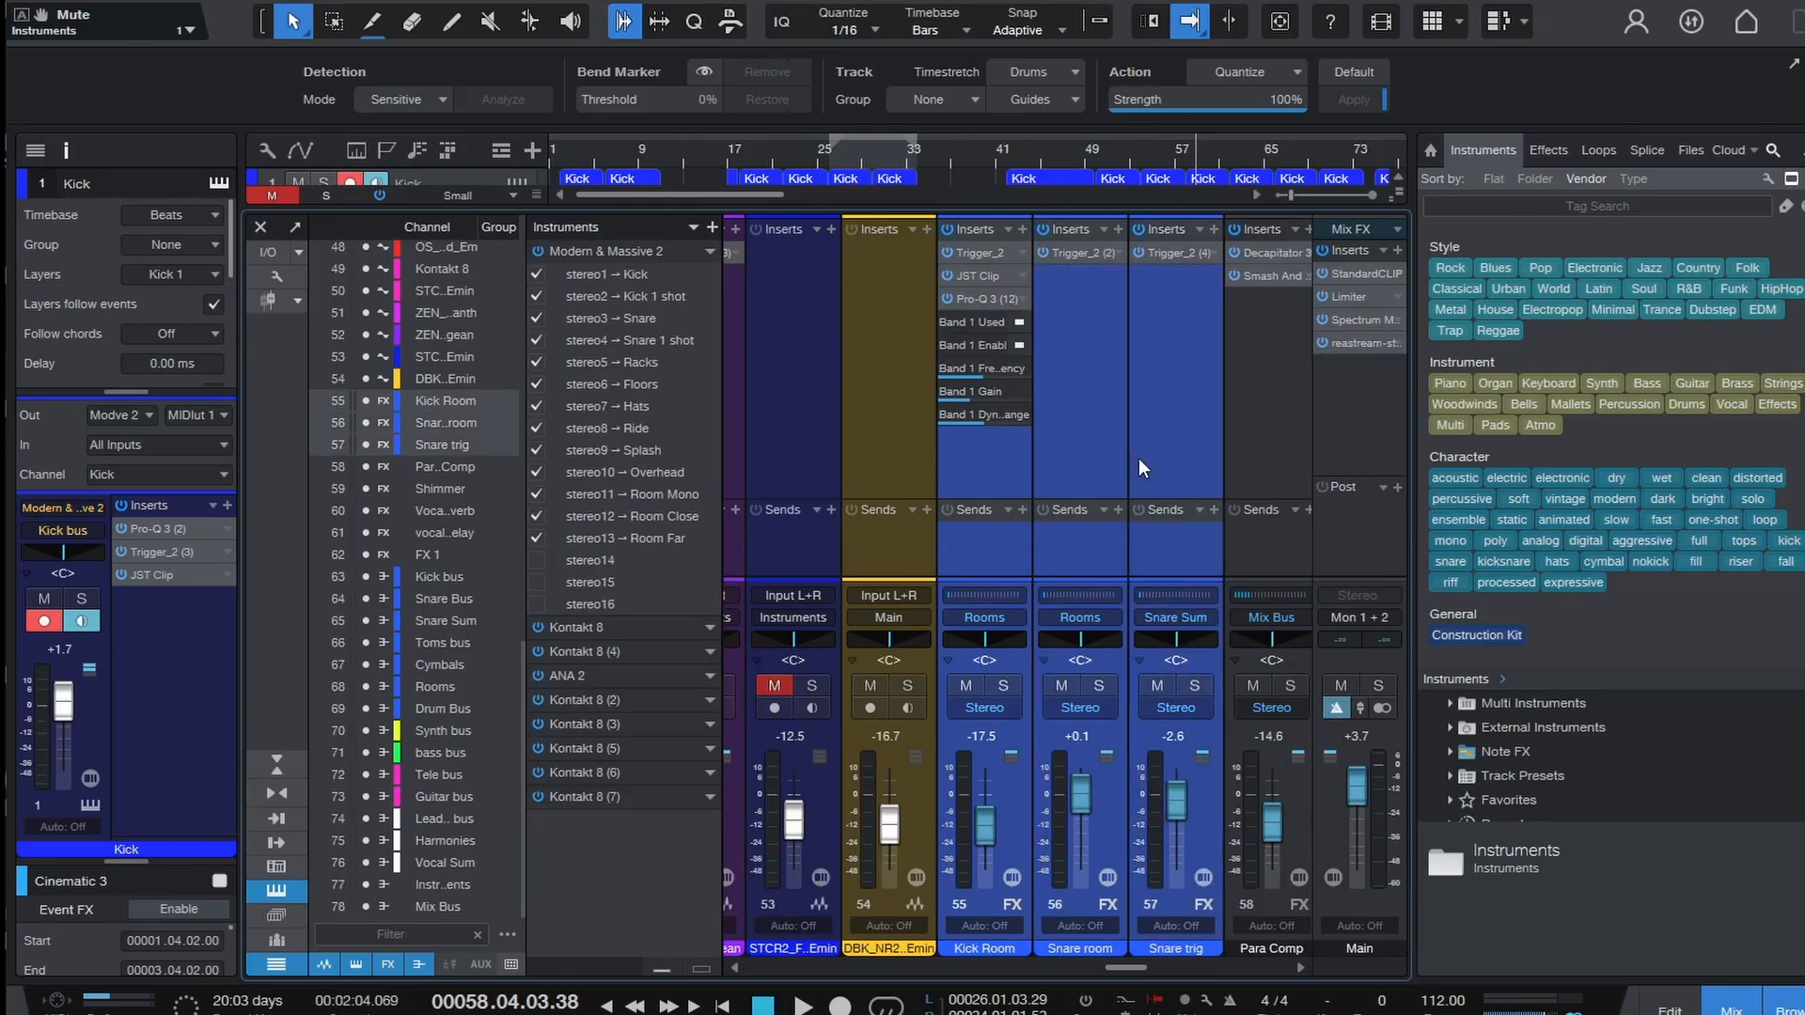
- Examine the Trigger inserts and output routing of the Kick Room, Snare room and Snare trig channels, individually and as a group
{"action": "left_click", "coordinate": [983, 465]}
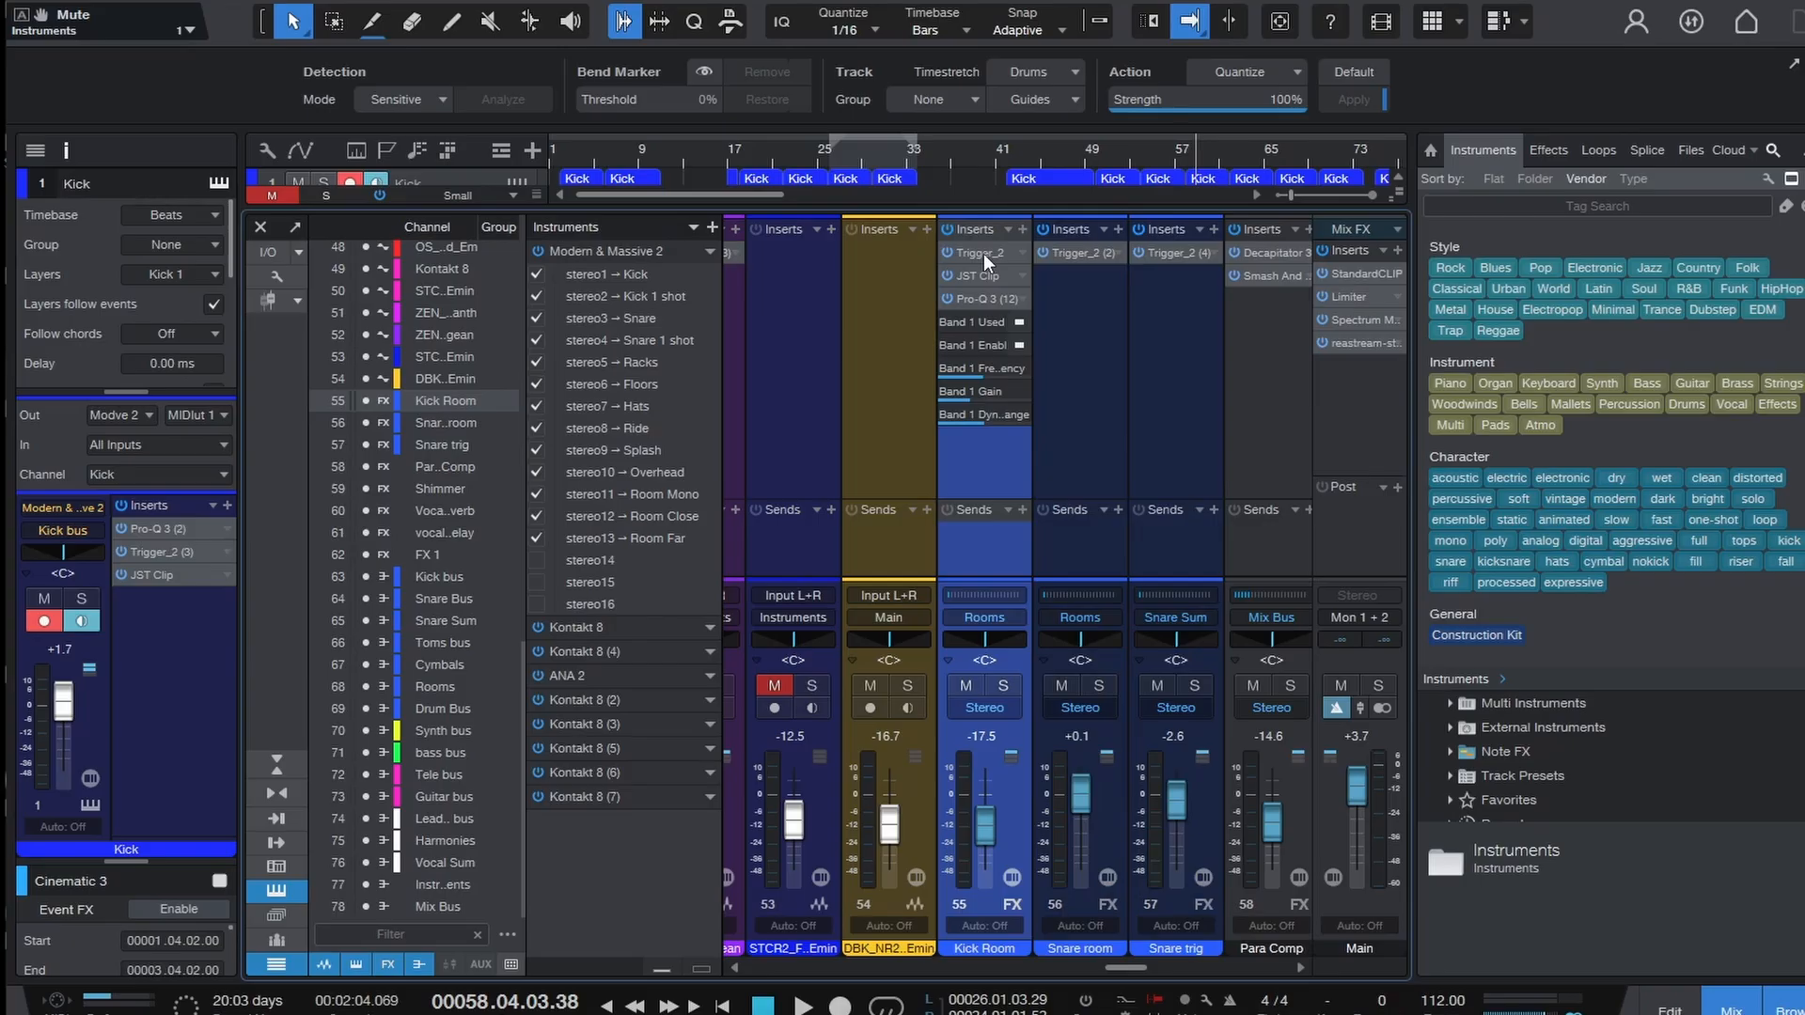
{"action": "left_click", "coordinate": [1066, 359]}
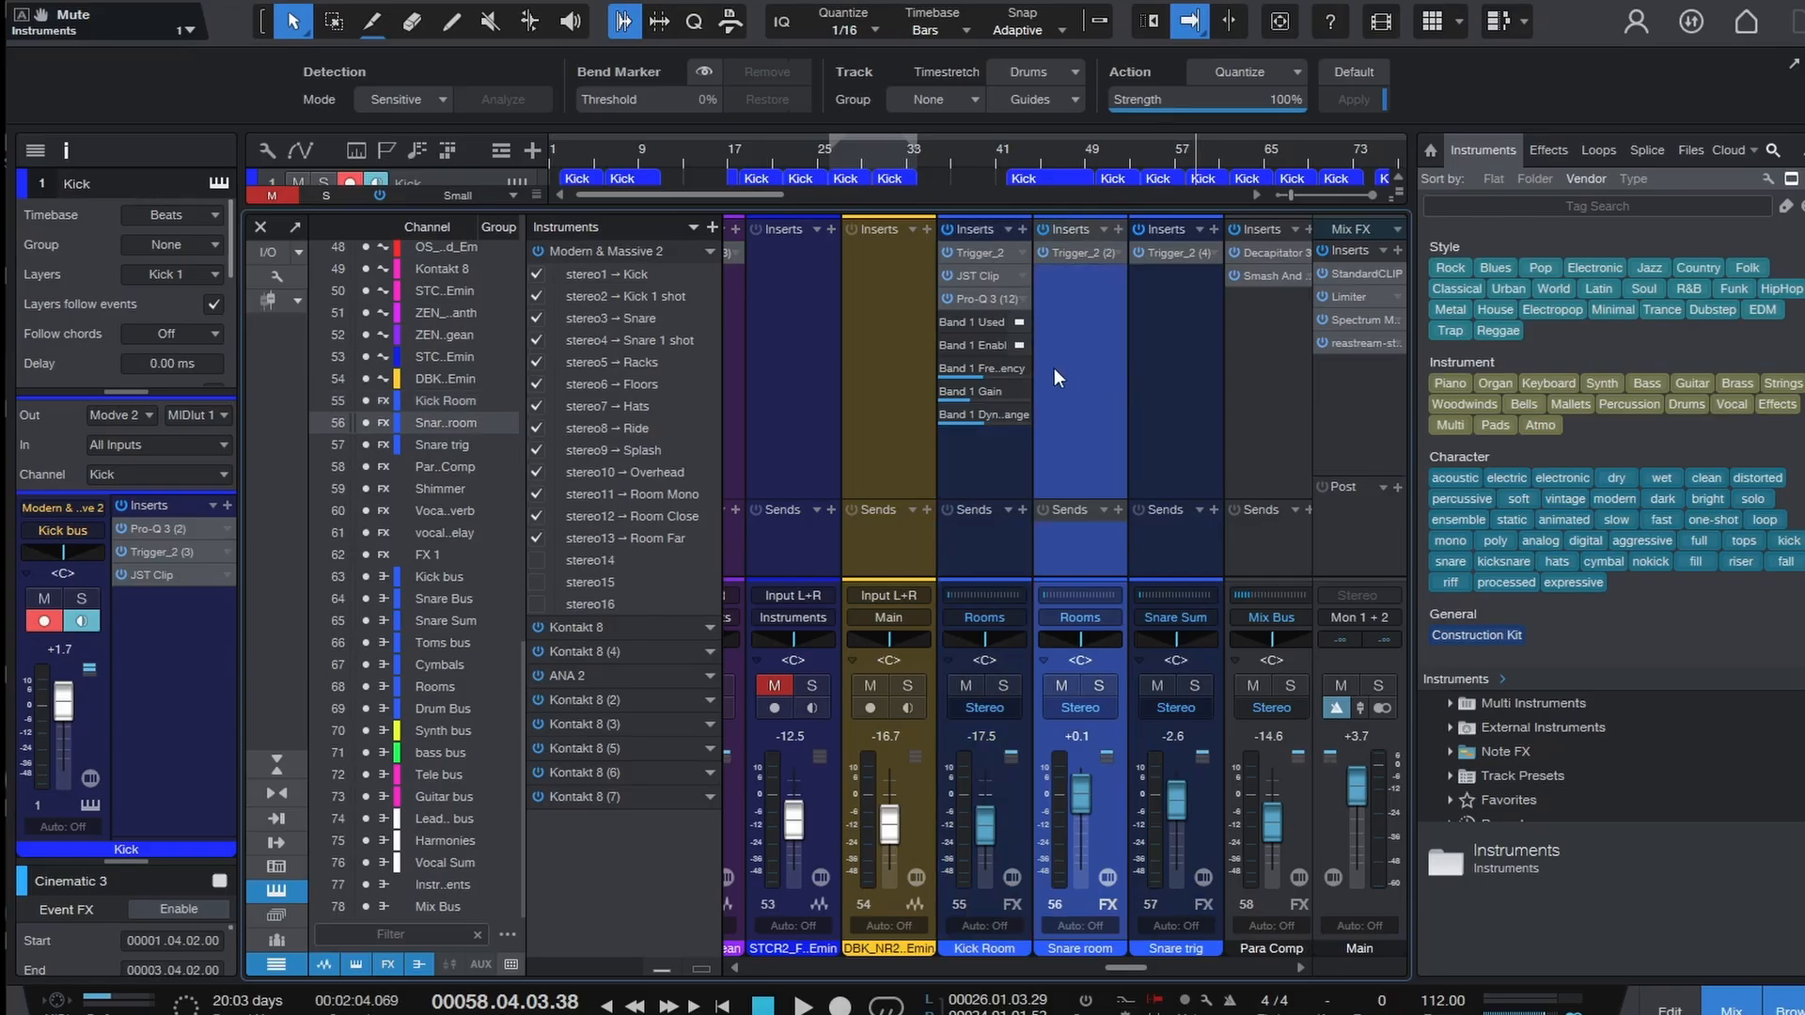
{"action": "left_click", "coordinate": [1190, 436]}
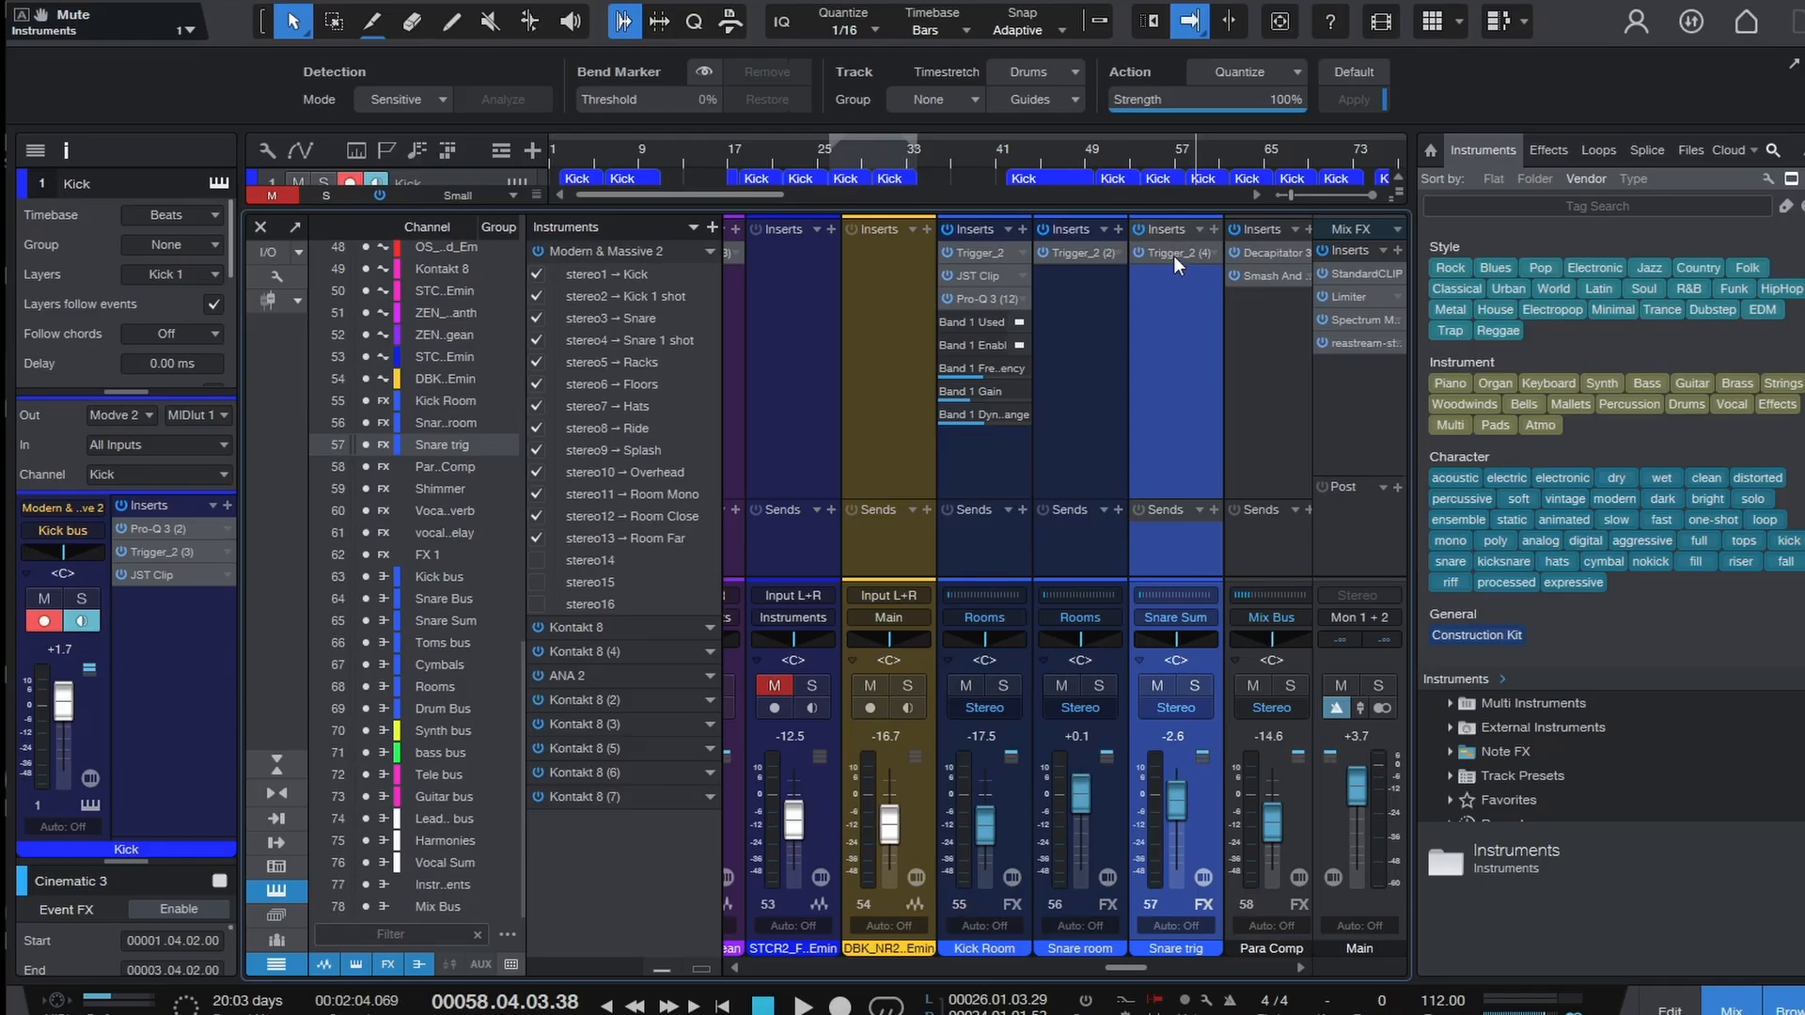
{"action": "left_click", "coordinate": [1008, 442]}
{"action": "left_click", "coordinate": [1148, 450], "text": "shift"}
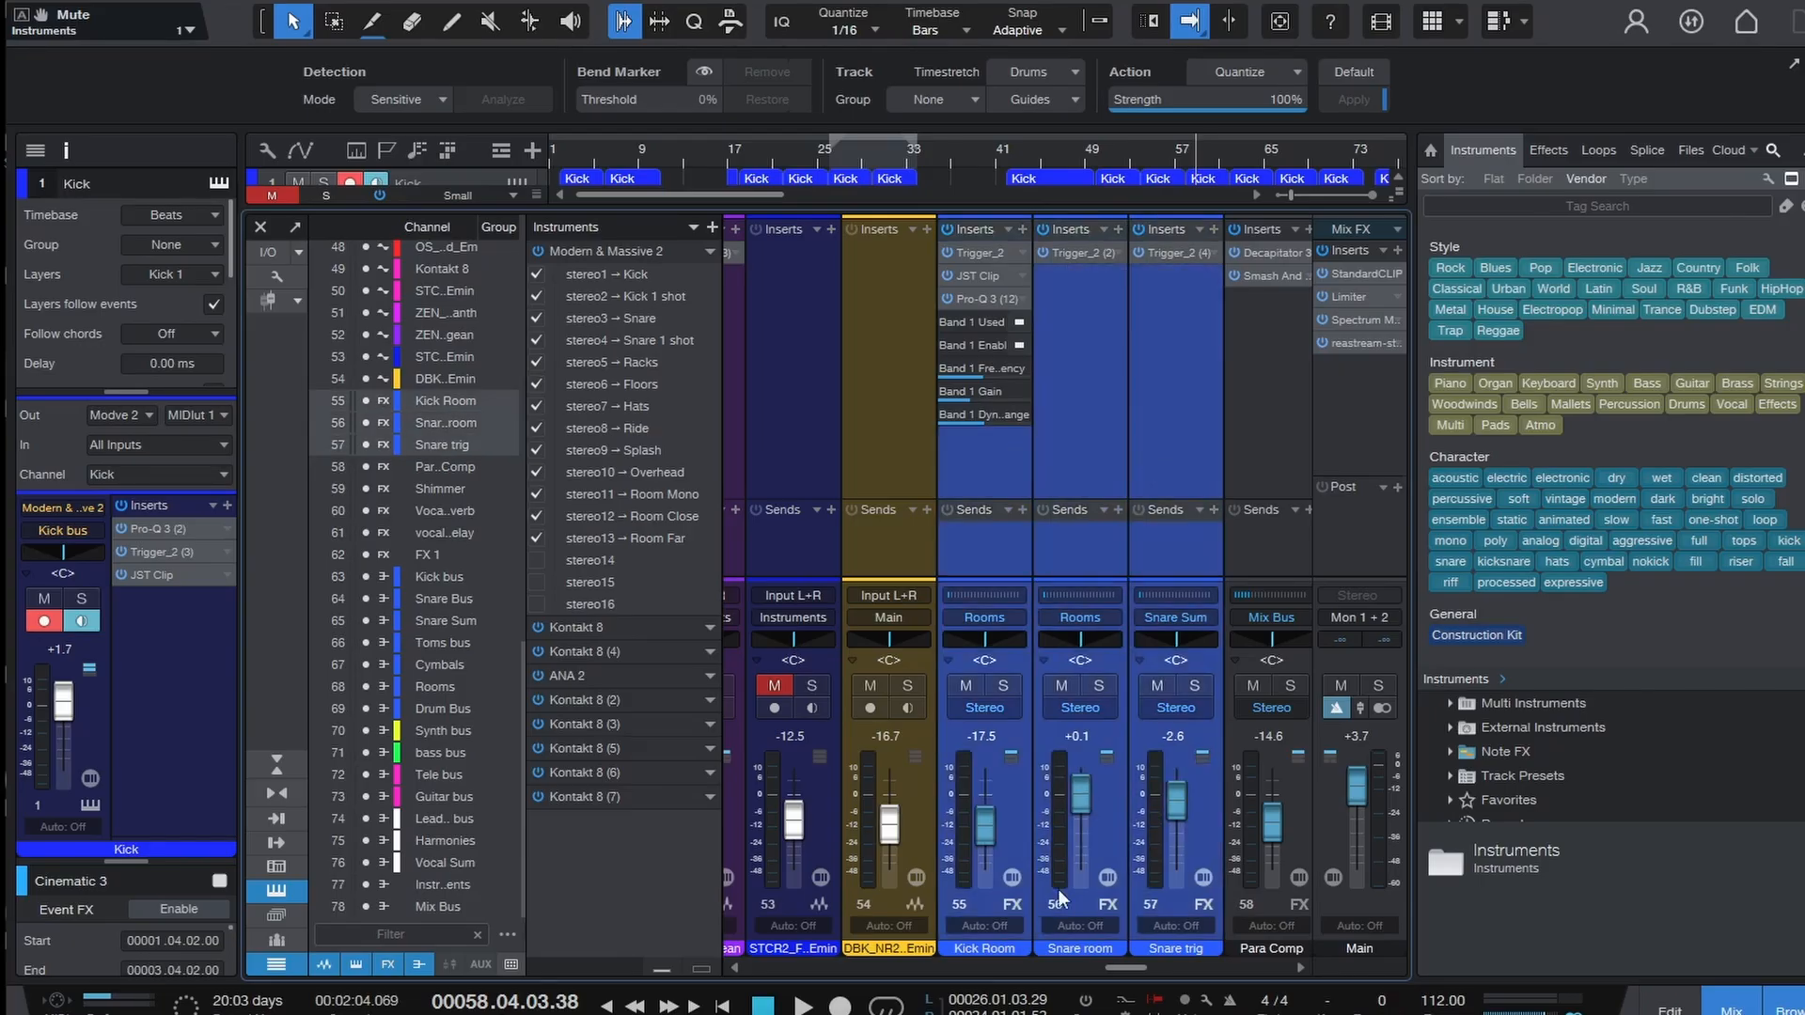
{"action": "left_click", "coordinate": [1075, 561], "text": "shift"}
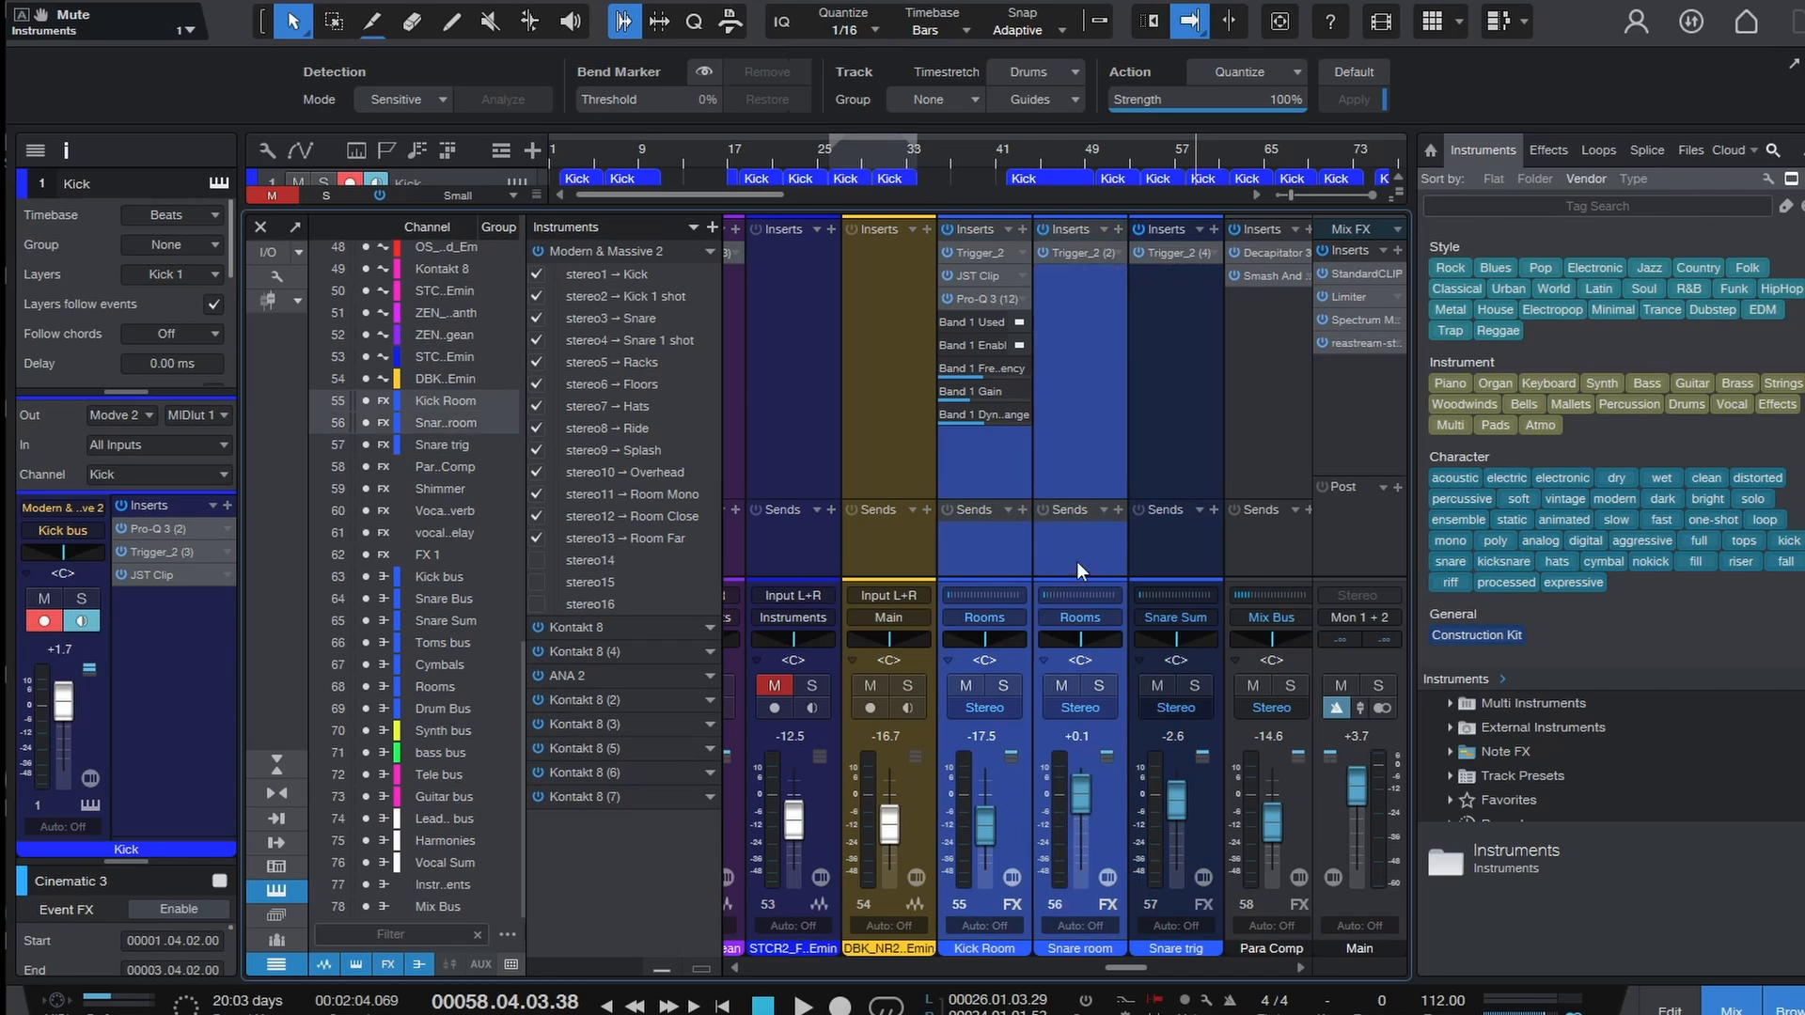
- Select the Snare Sum, Snare Bus, Kick bus and Cymbals channels in turn to examine their bus inserts and routing
{"action": "left_click_drag", "start_coordinate": [1119, 972], "coordinate": [1170, 968]}
{"action": "left_click", "coordinate": [1028, 482]}
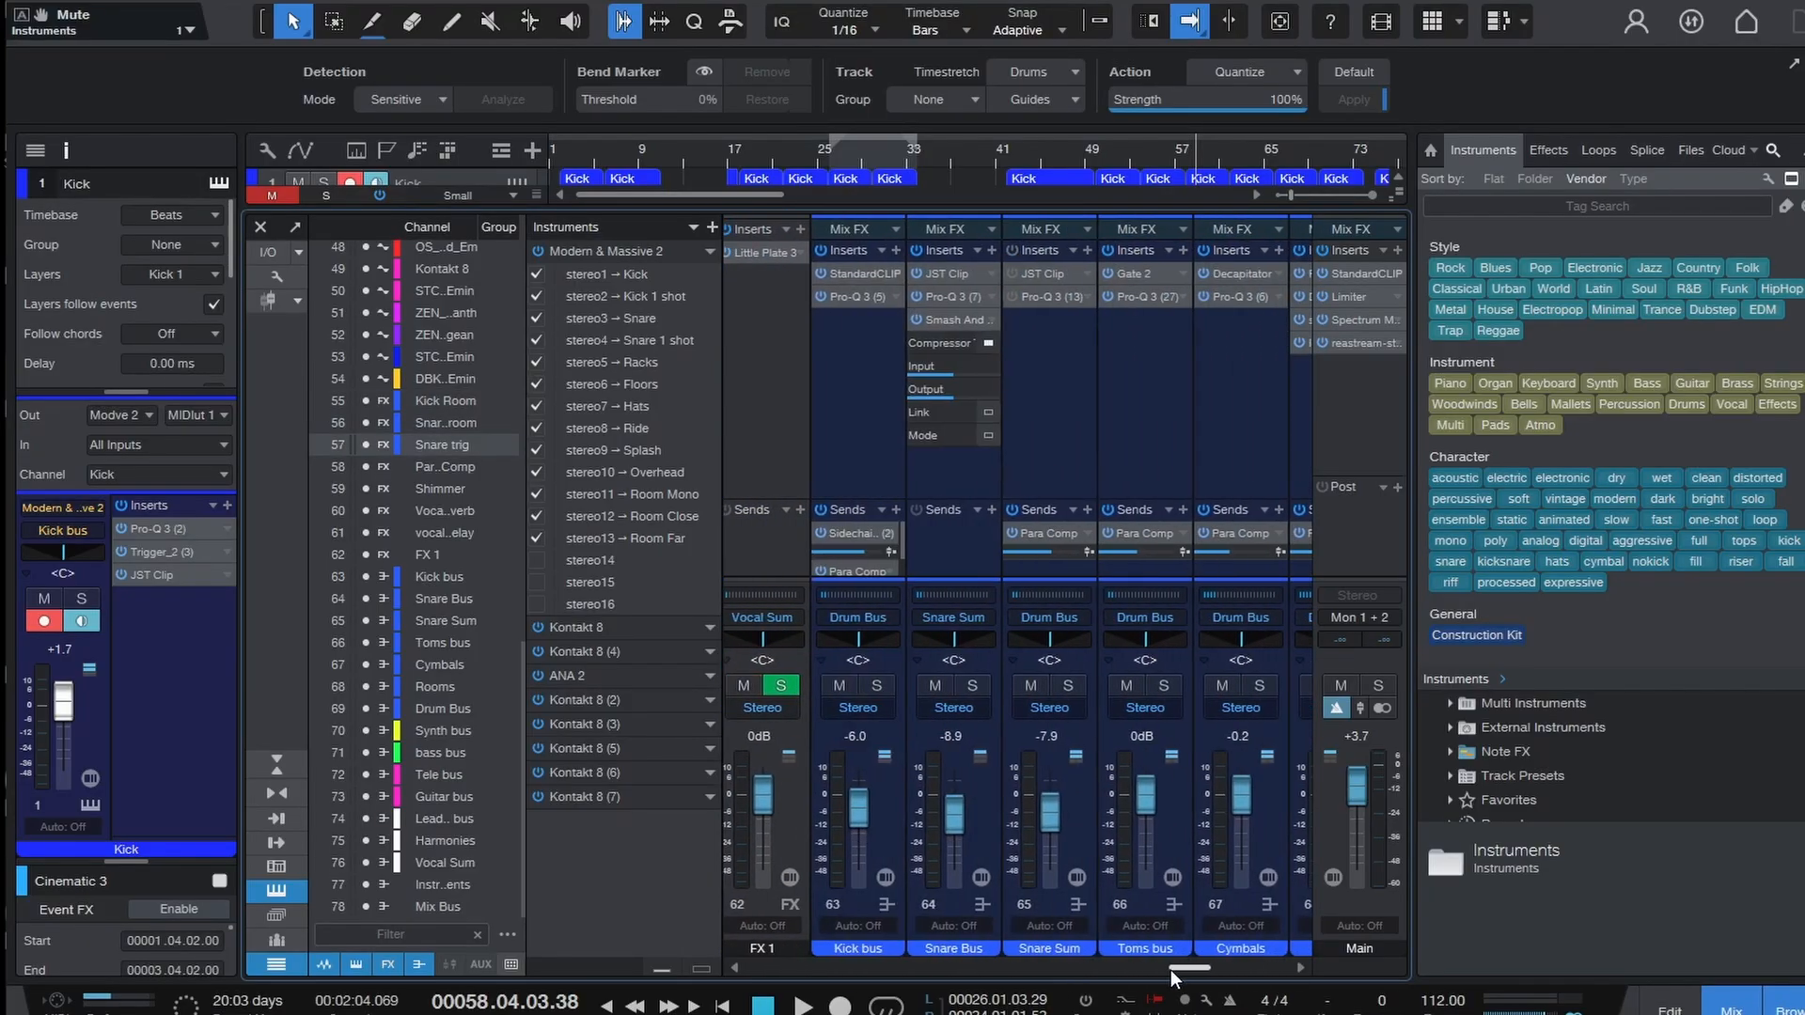
{"action": "left_click", "coordinate": [1066, 454]}
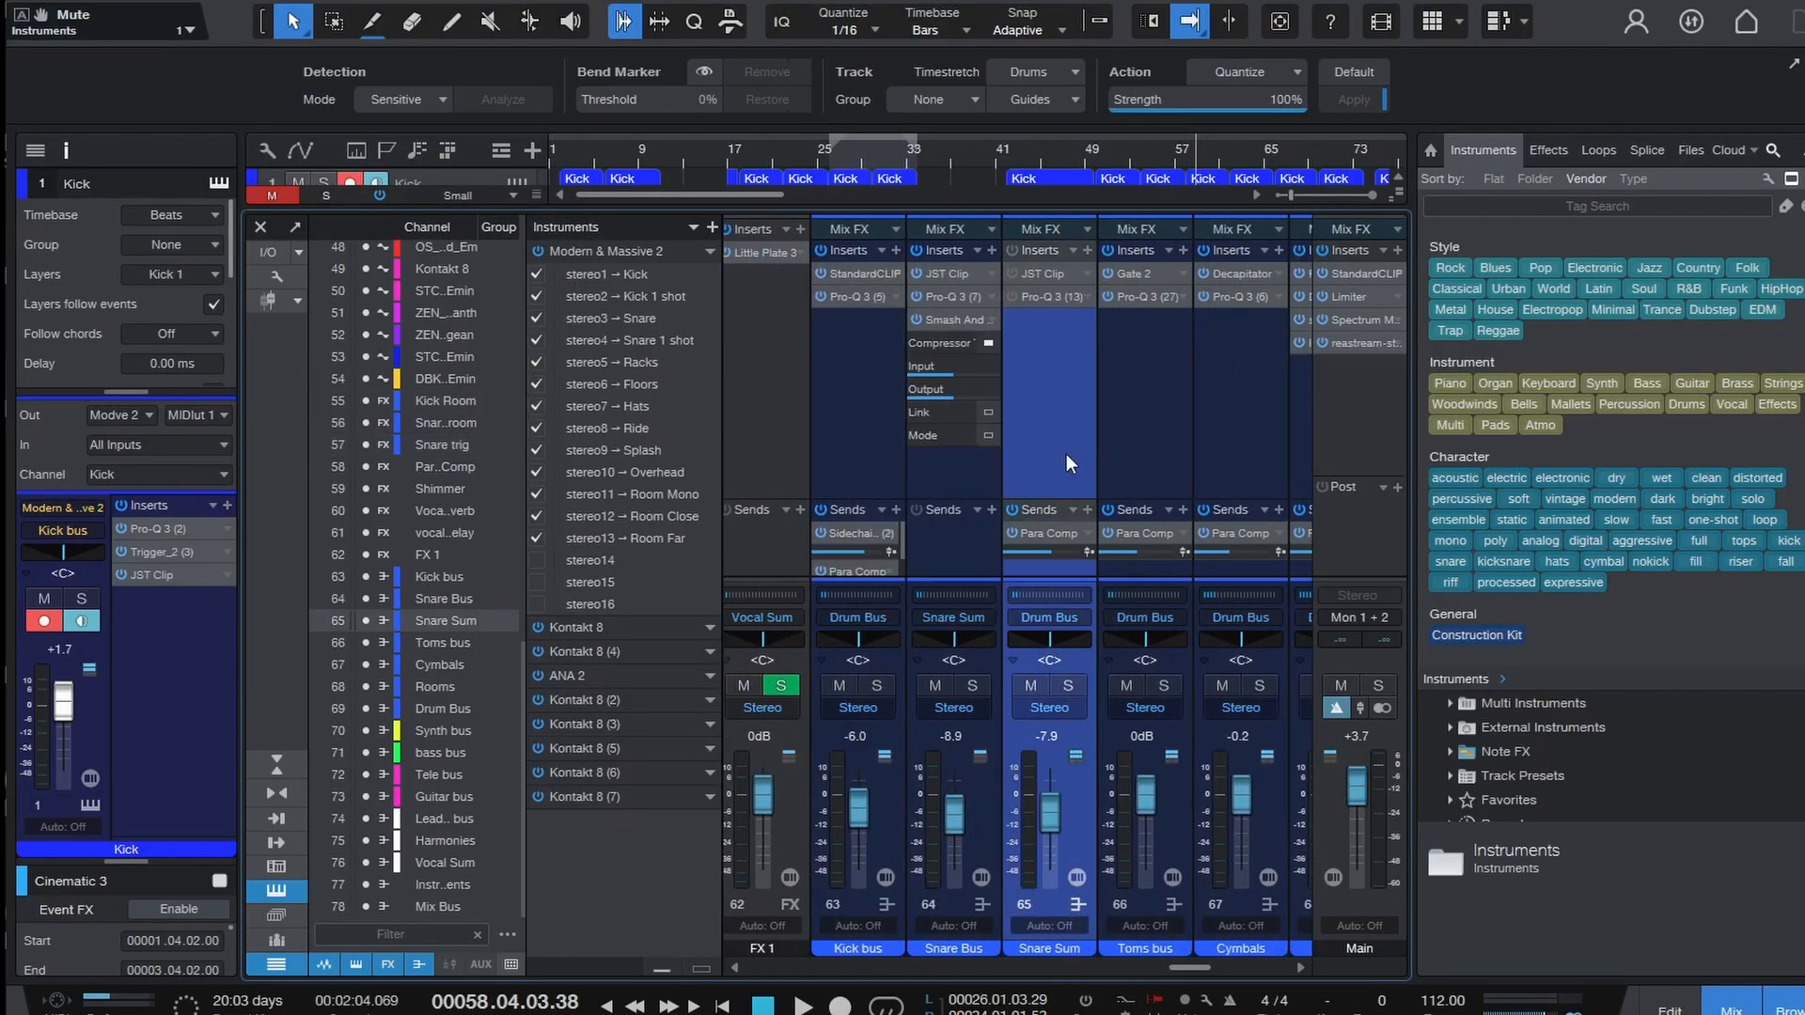
{"action": "left_click", "coordinate": [949, 487]}
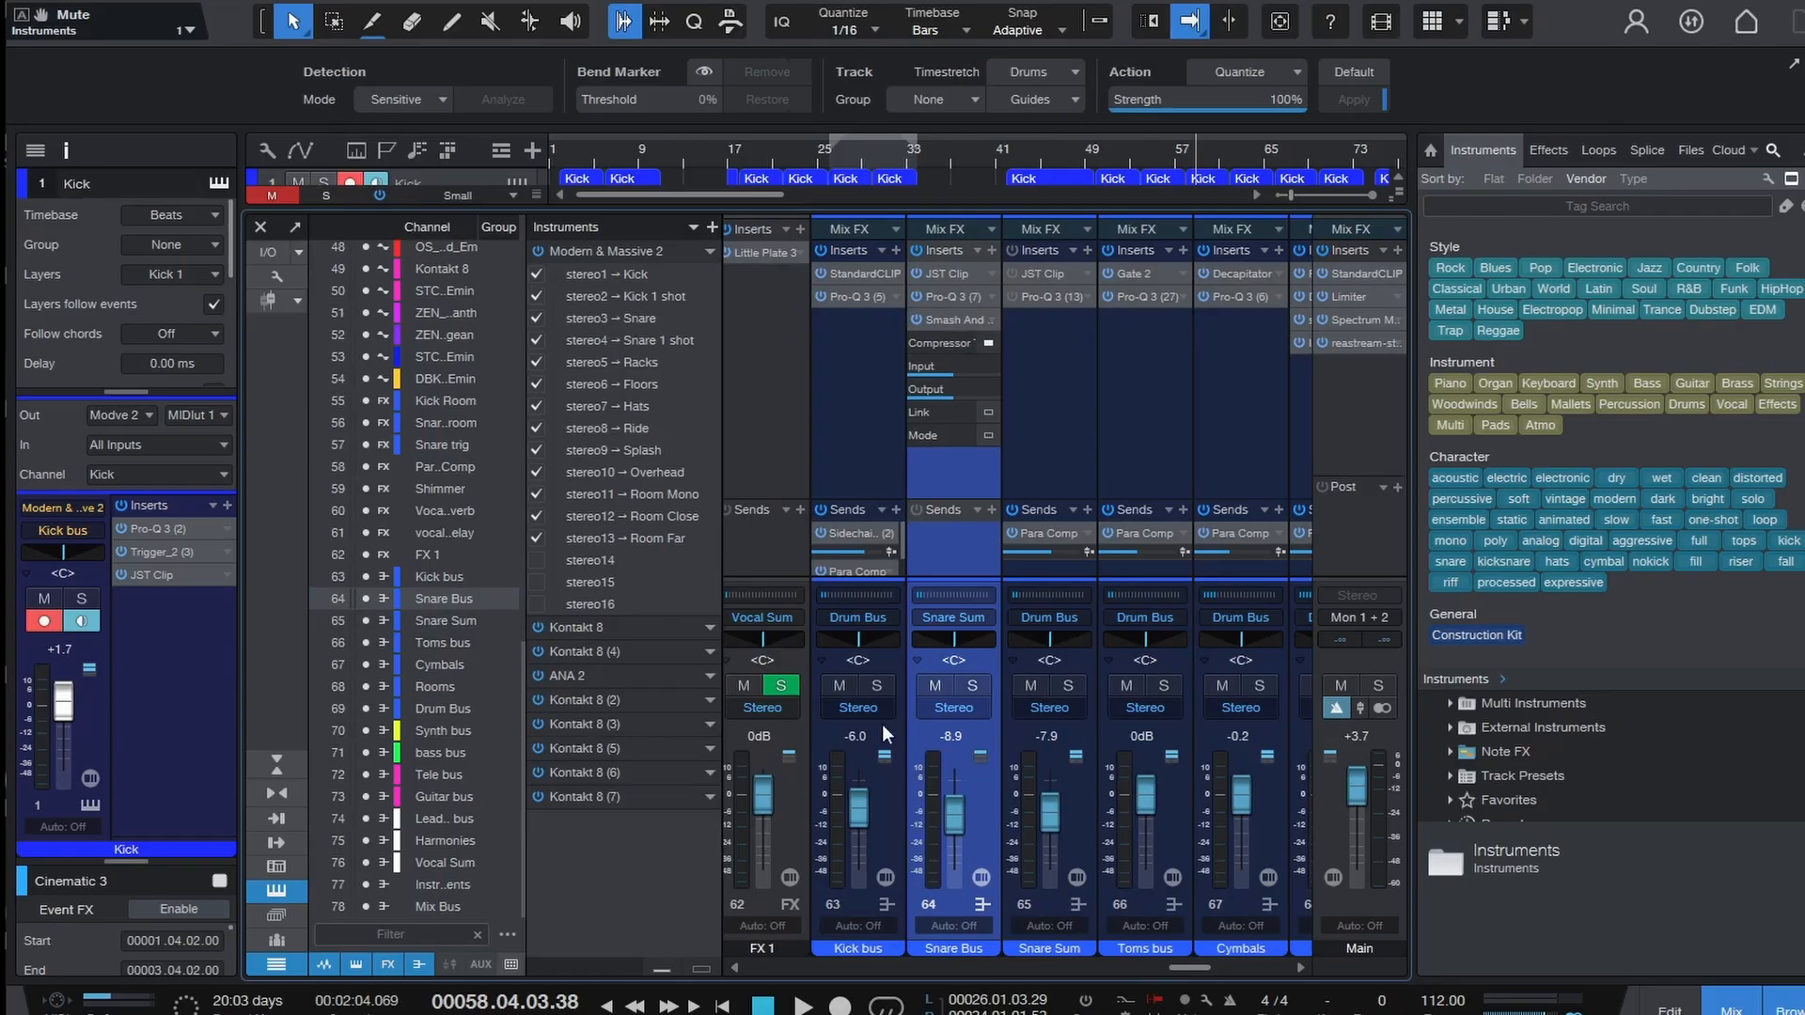
{"action": "left_click", "coordinate": [880, 467]}
{"action": "left_click_drag", "start_coordinate": [1177, 969], "coordinate": [1209, 966]}
{"action": "left_click", "coordinate": [928, 466]}
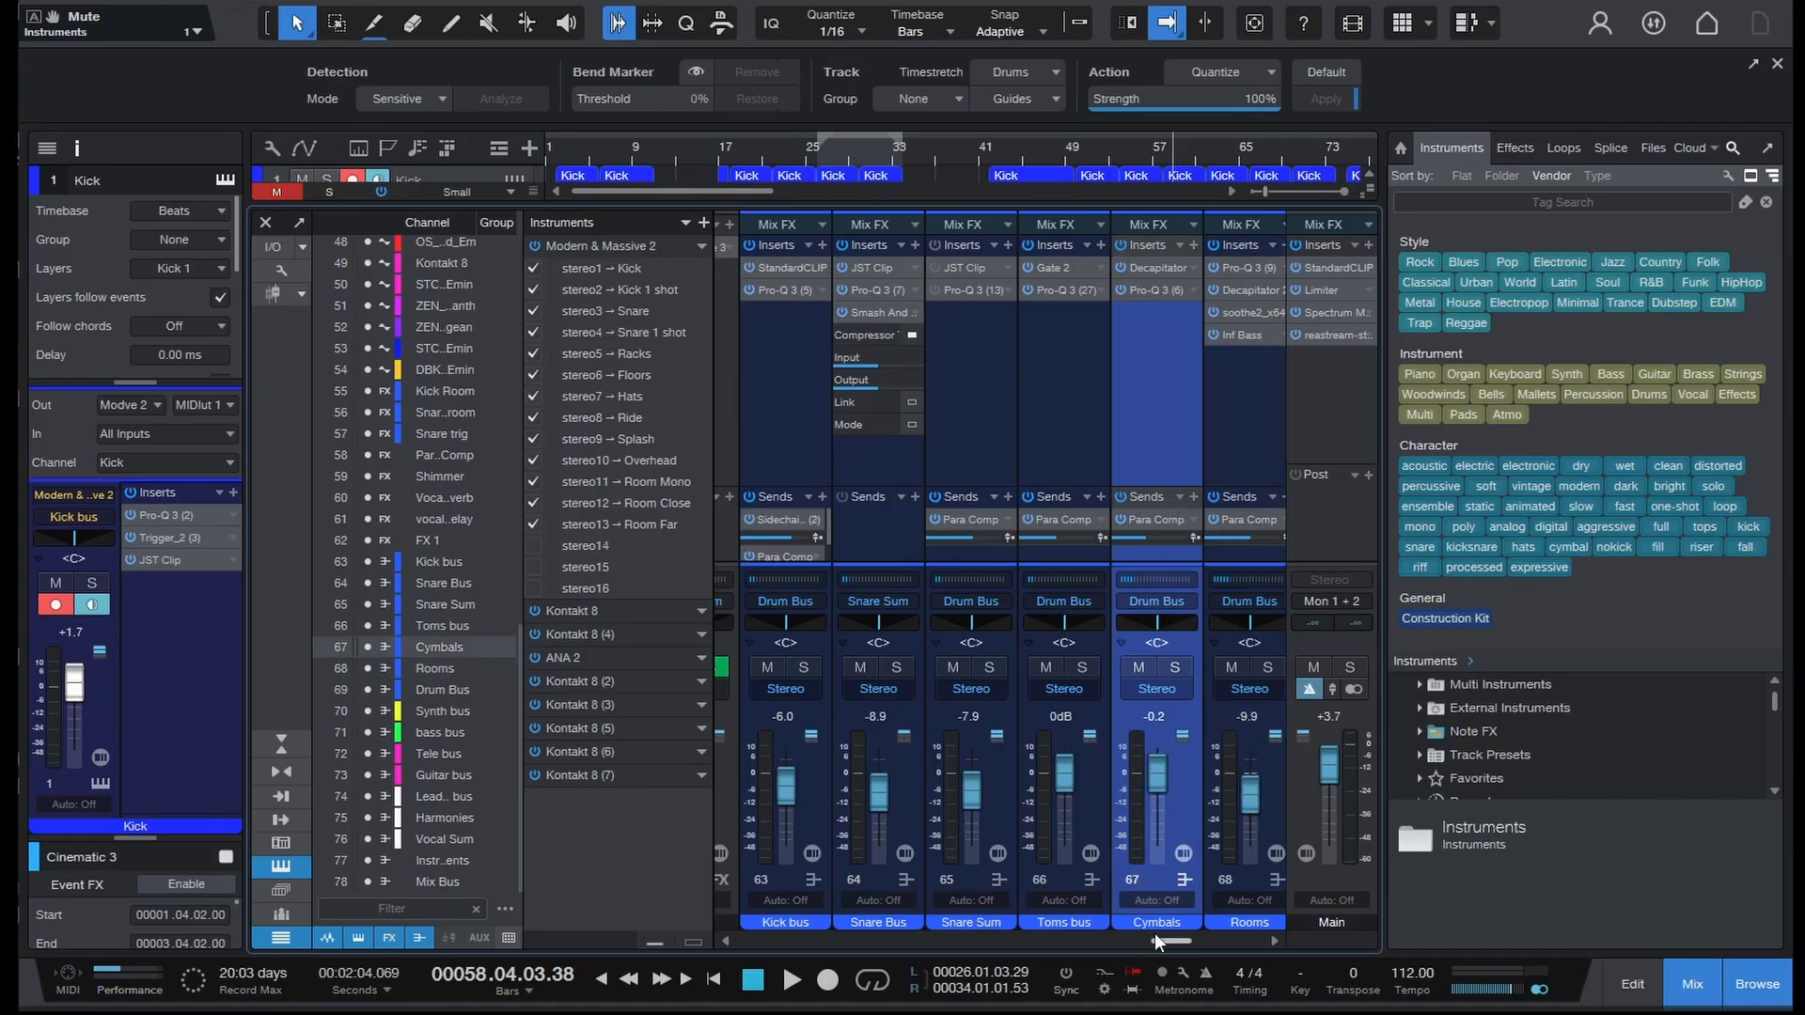
- Bypass the inserts on the buses from Kick bus to Cymbals and on the drum channels from Kick to Hats
{"action": "scroll", "coordinate": [1154, 932], "scroll_direction": "left", "scroll_amount": 2}
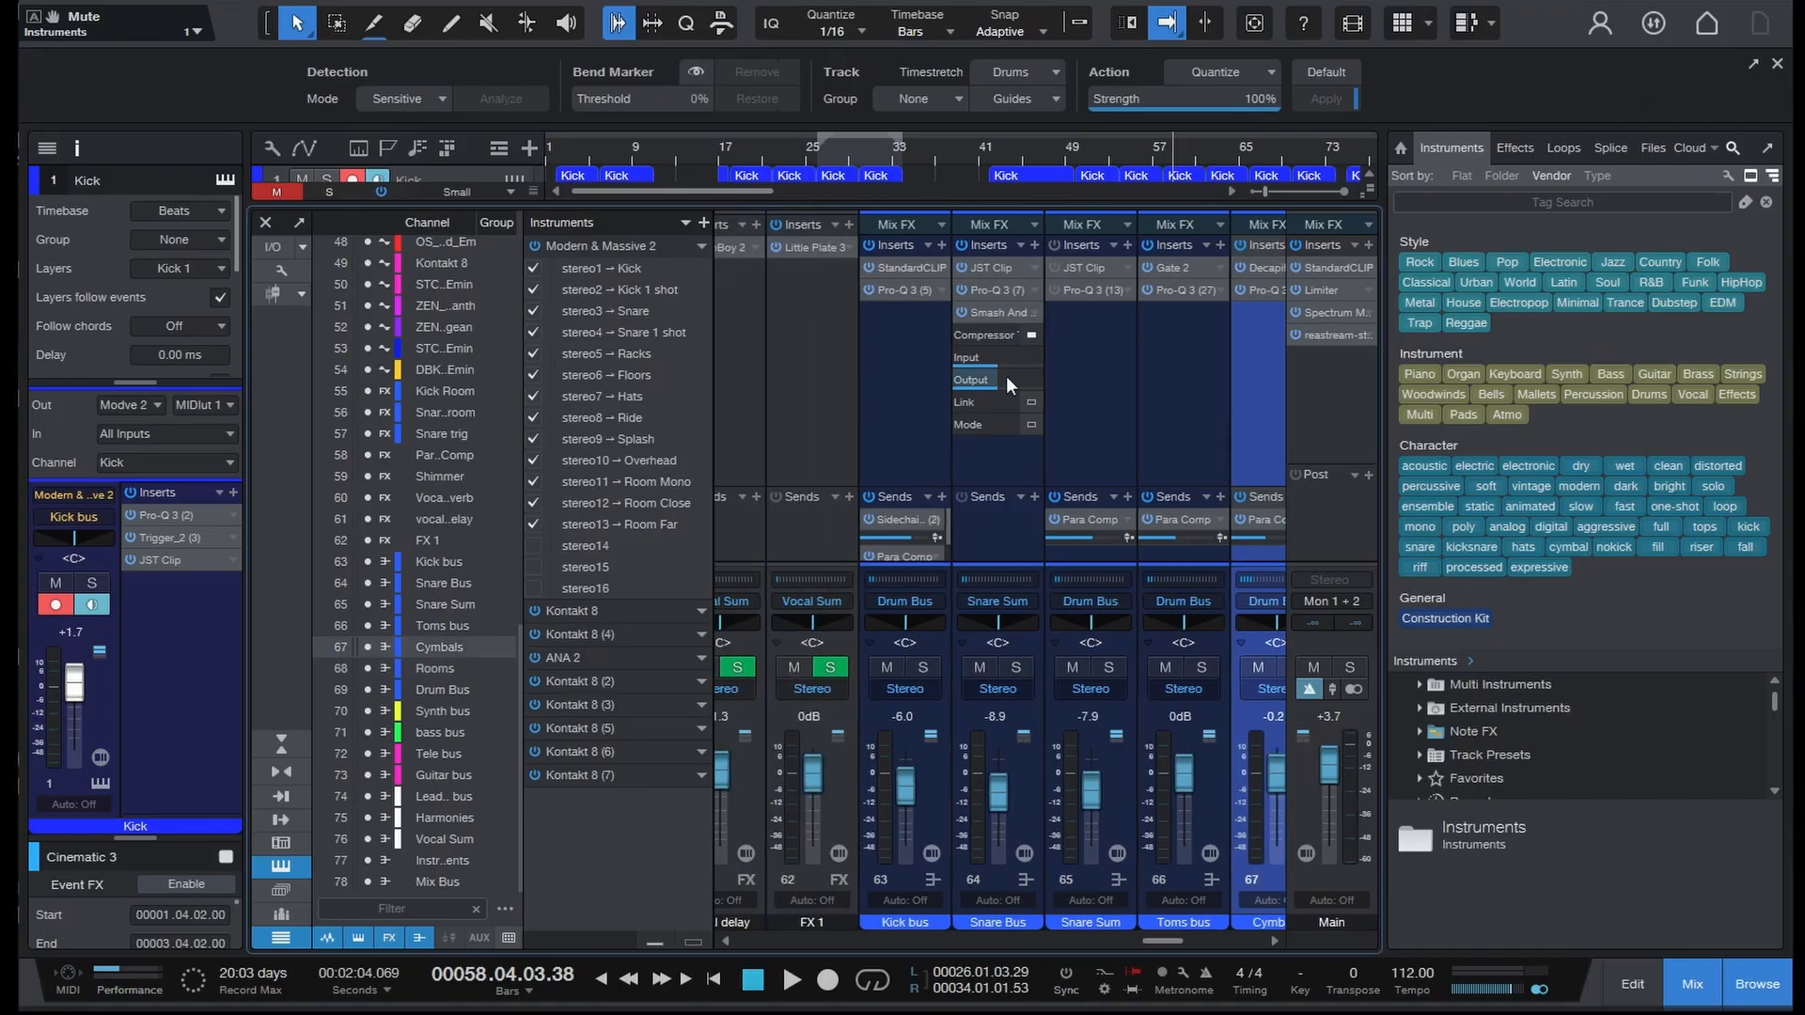
{"action": "left_click", "coordinate": [925, 408], "text": "shift"}
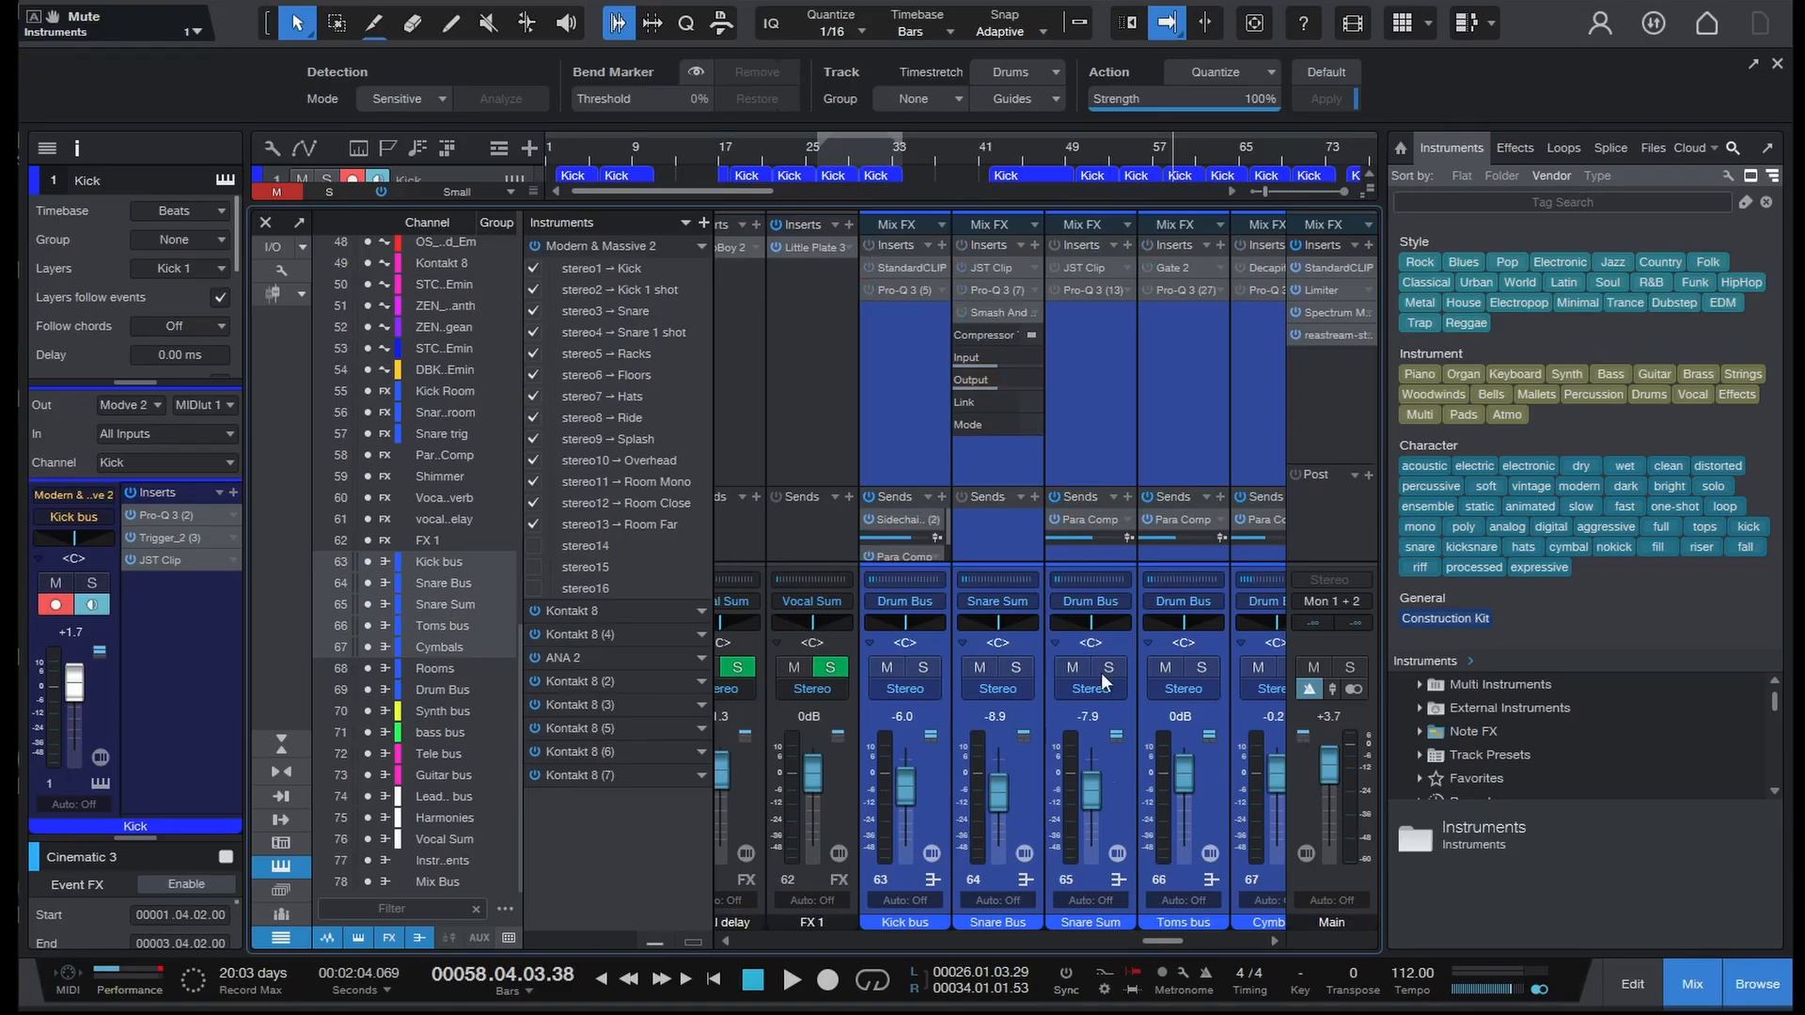
{"action": "left_click_drag", "start_coordinate": [1160, 942], "coordinate": [679, 862]}
{"action": "left_click", "coordinate": [1224, 346]}
{"action": "left_click", "coordinate": [754, 330], "text": "shift"}
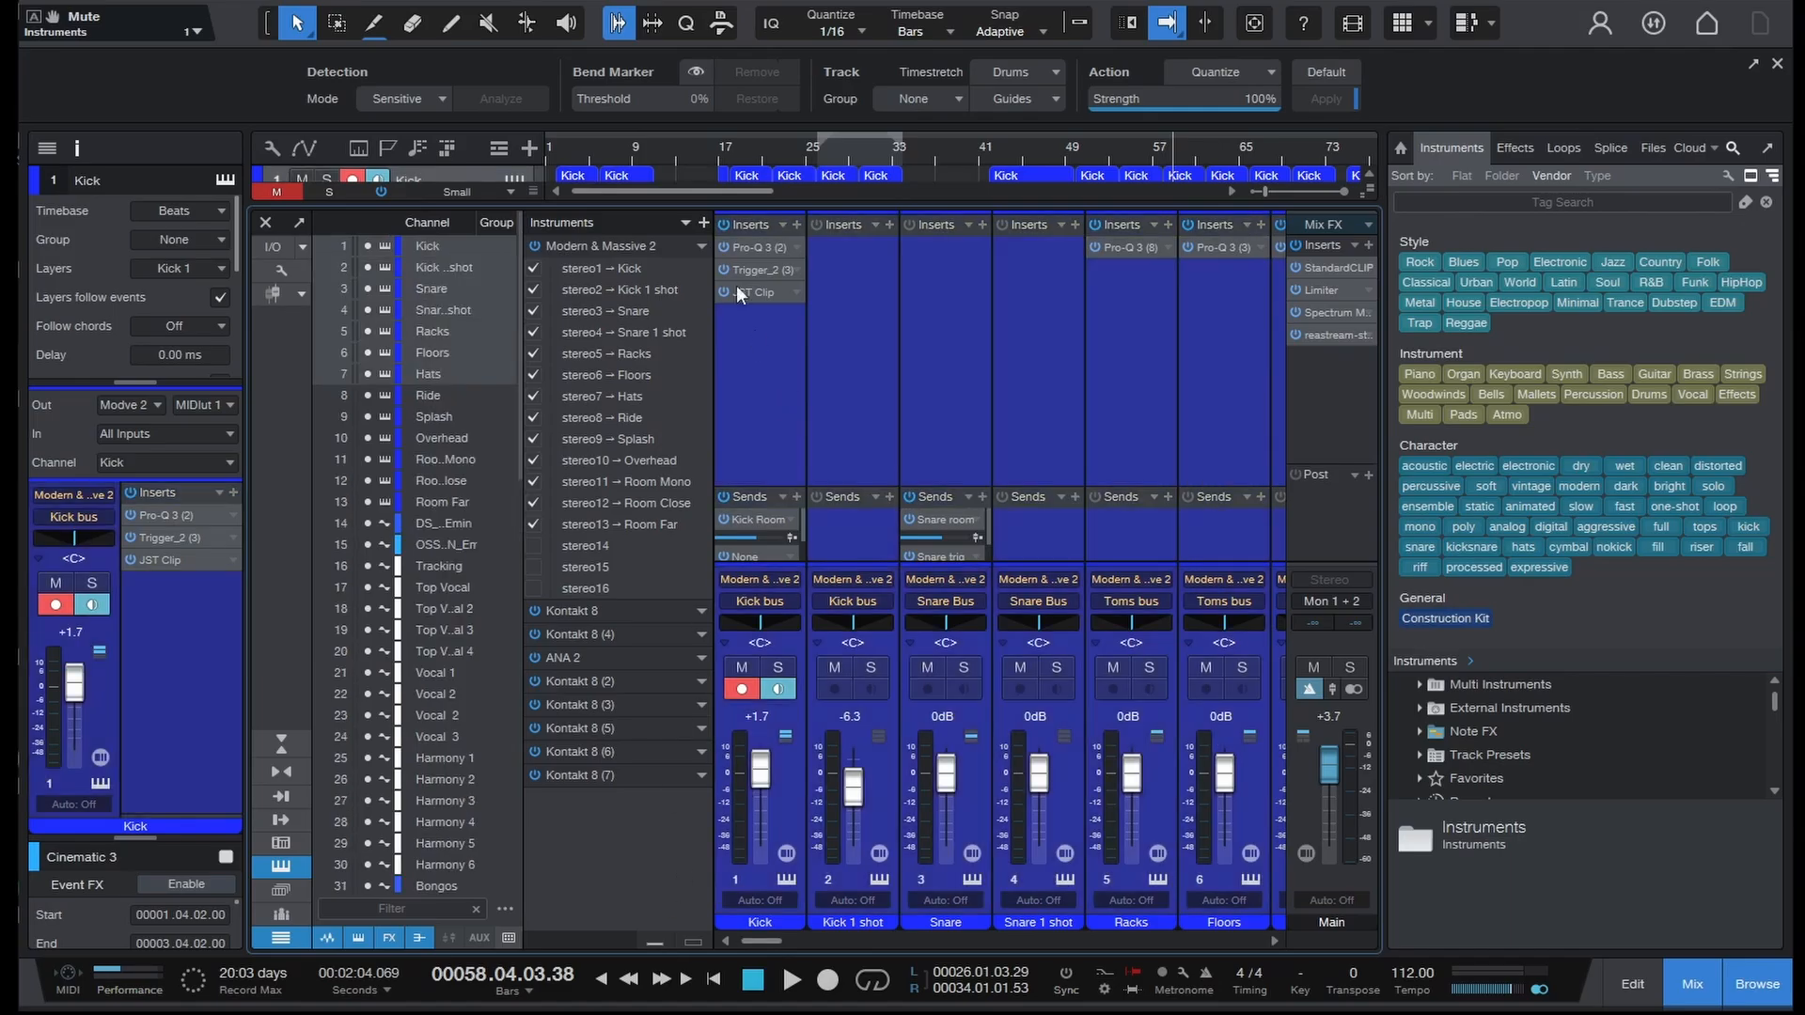
- Solo the Kick channel, turn on looping and audition the section from bar 26 with the kick inserts bypassed
{"action": "left_click", "coordinate": [744, 353]}
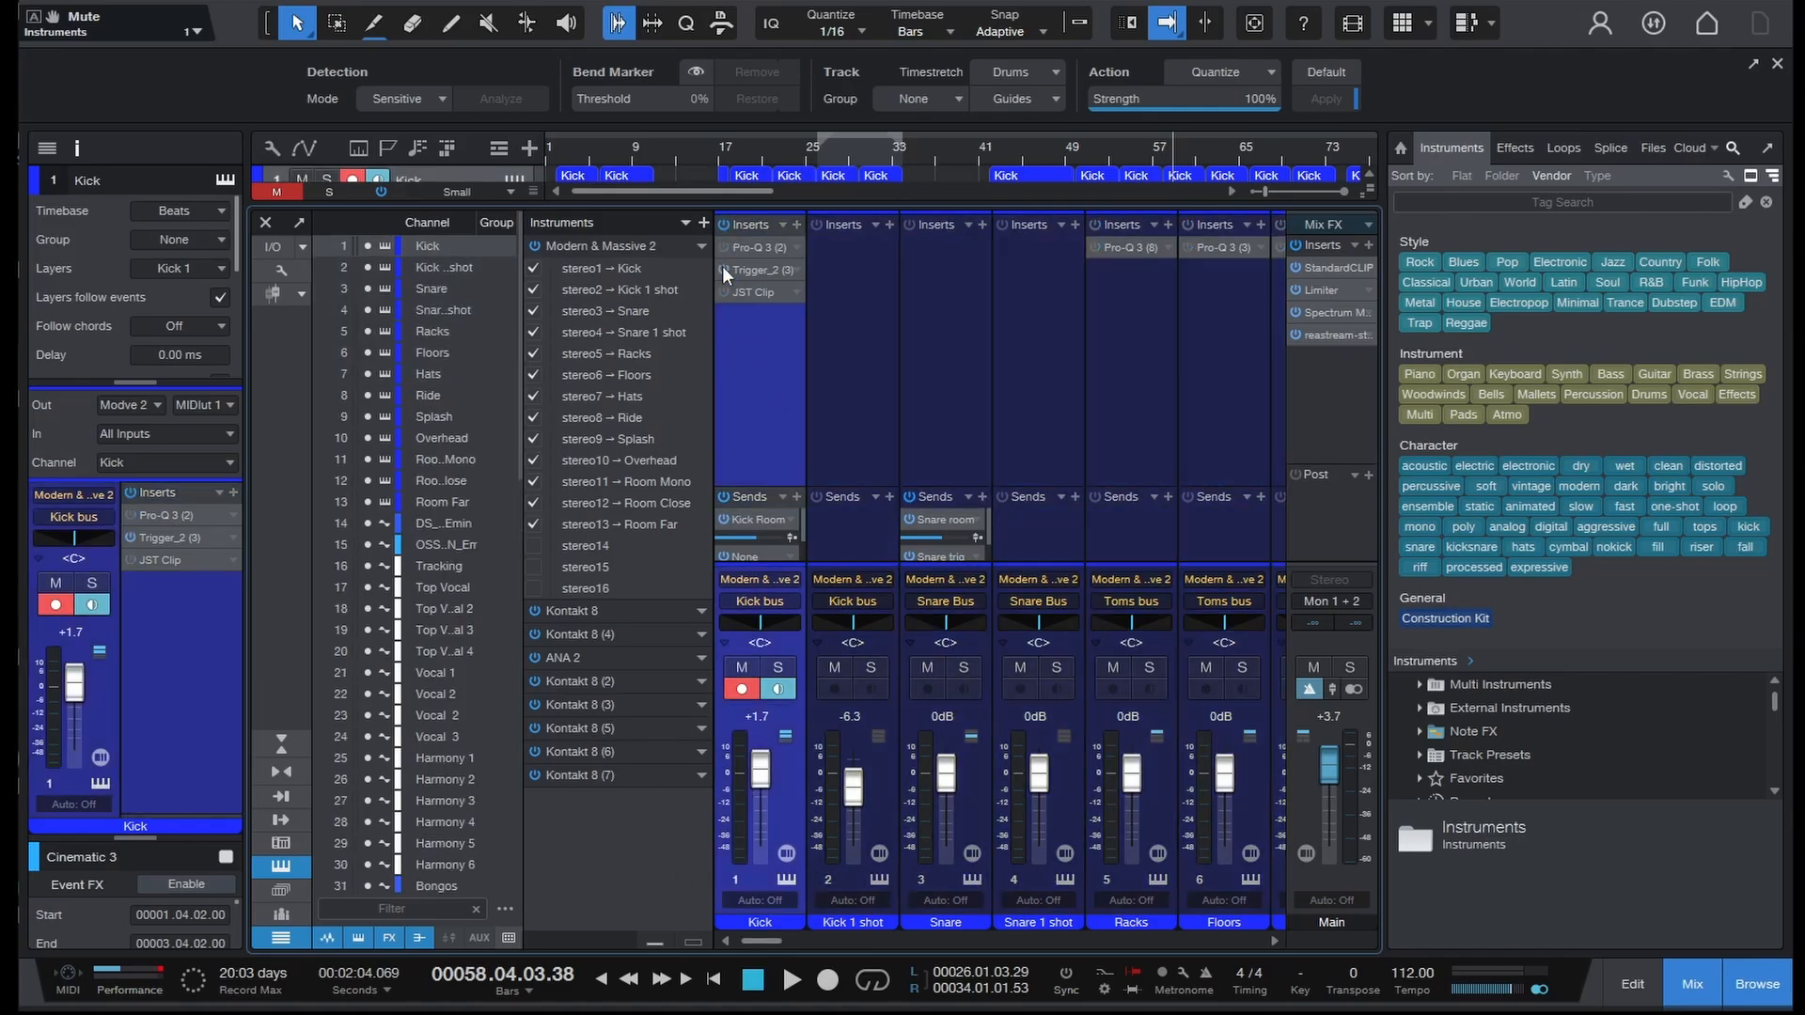
{"action": "left_click", "coordinate": [788, 668]}
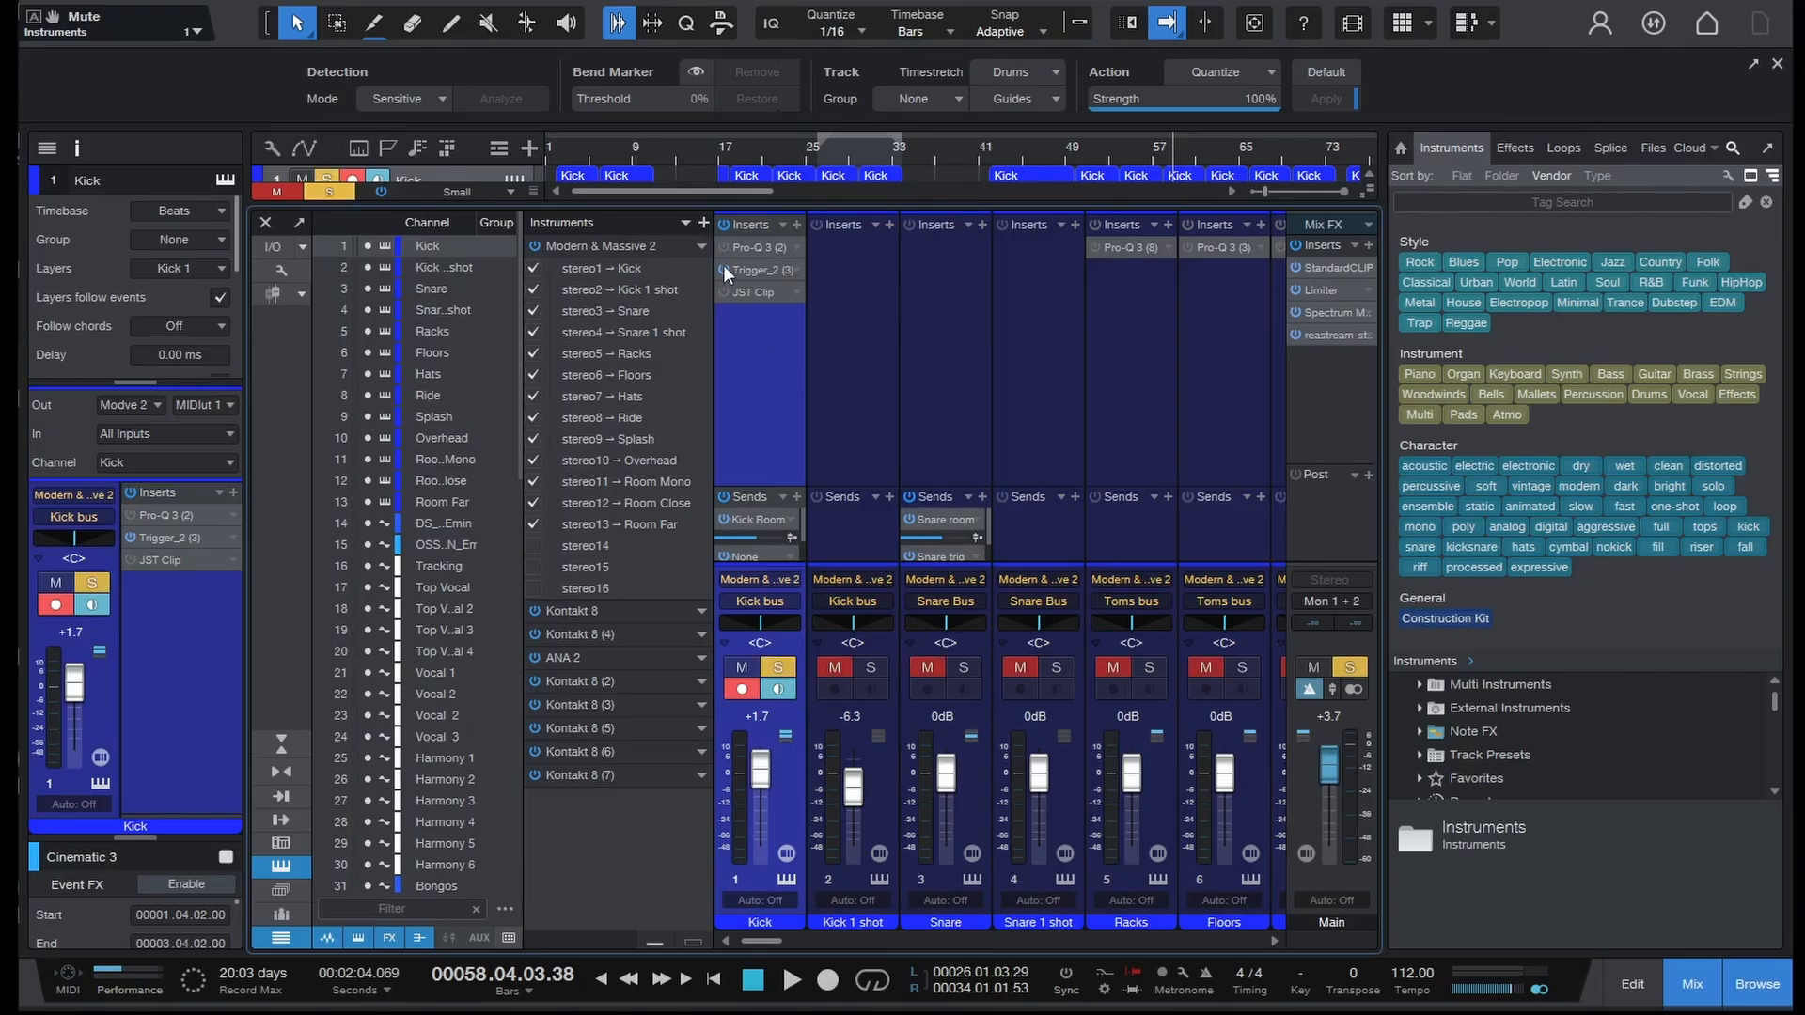
{"action": "left_click", "coordinate": [818, 155]}
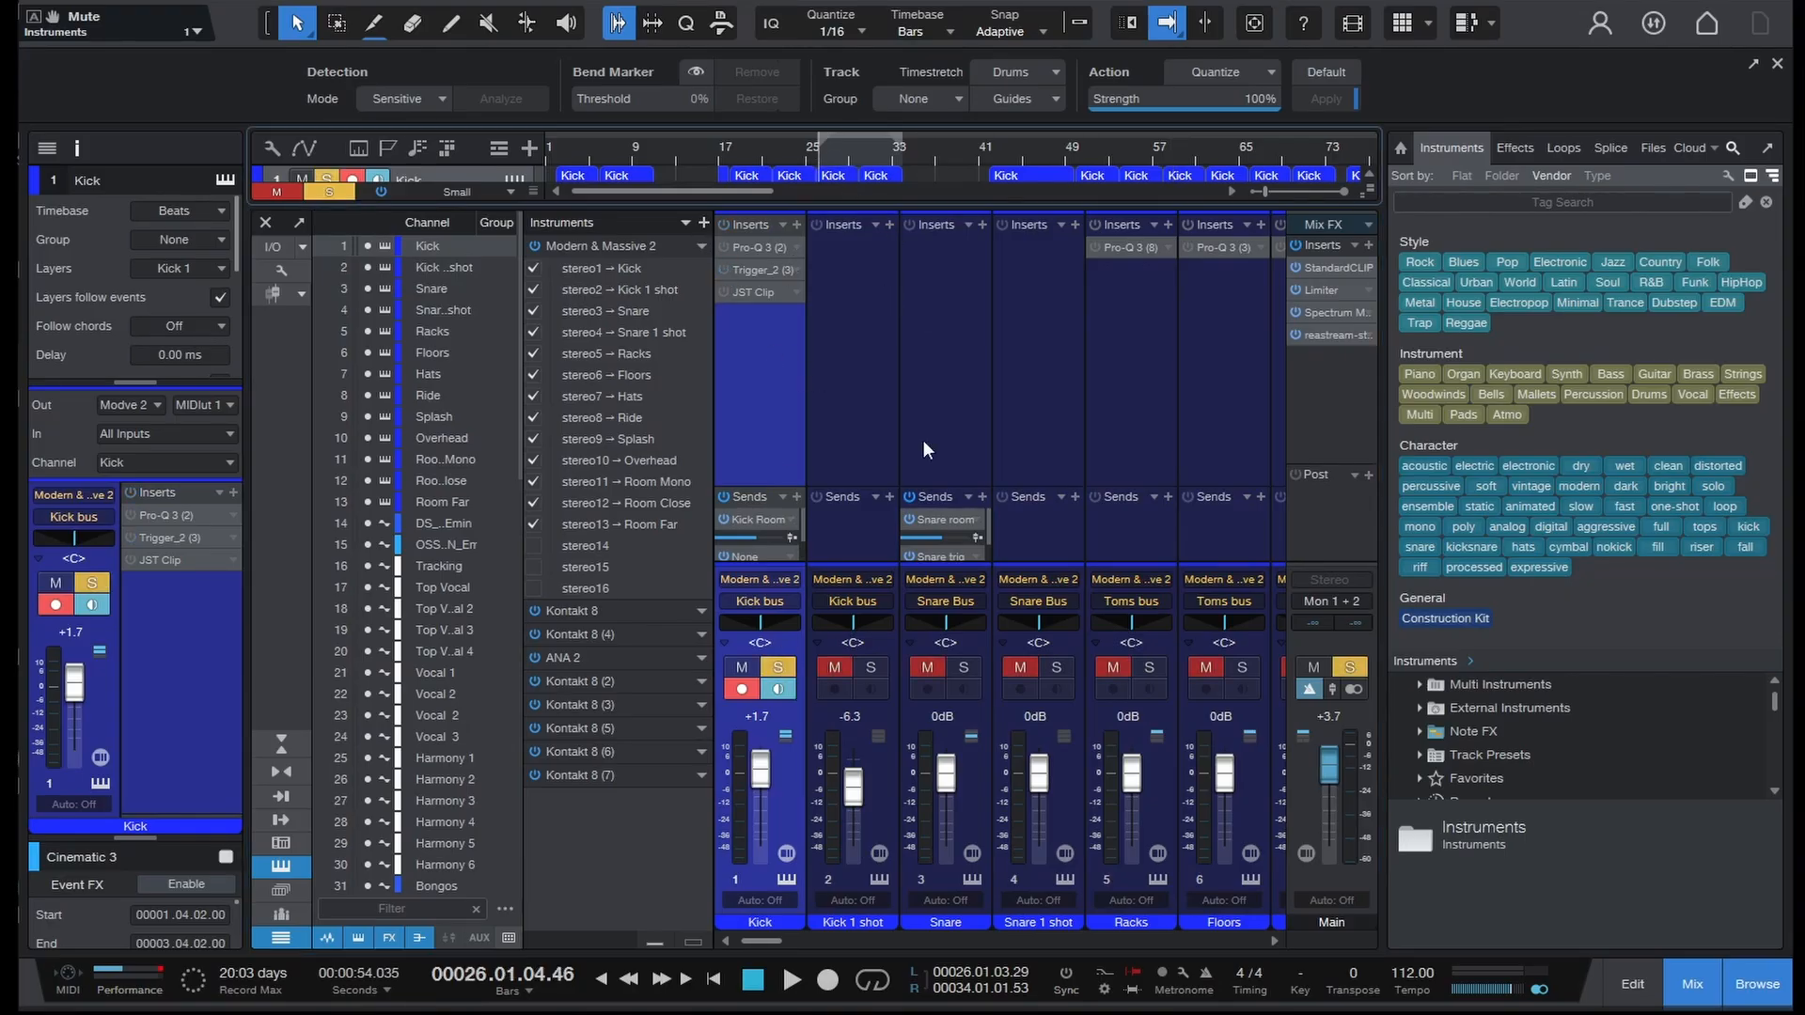
{"action": "key", "text": "KP_Divide"}
{"action": "key", "text": "space"}
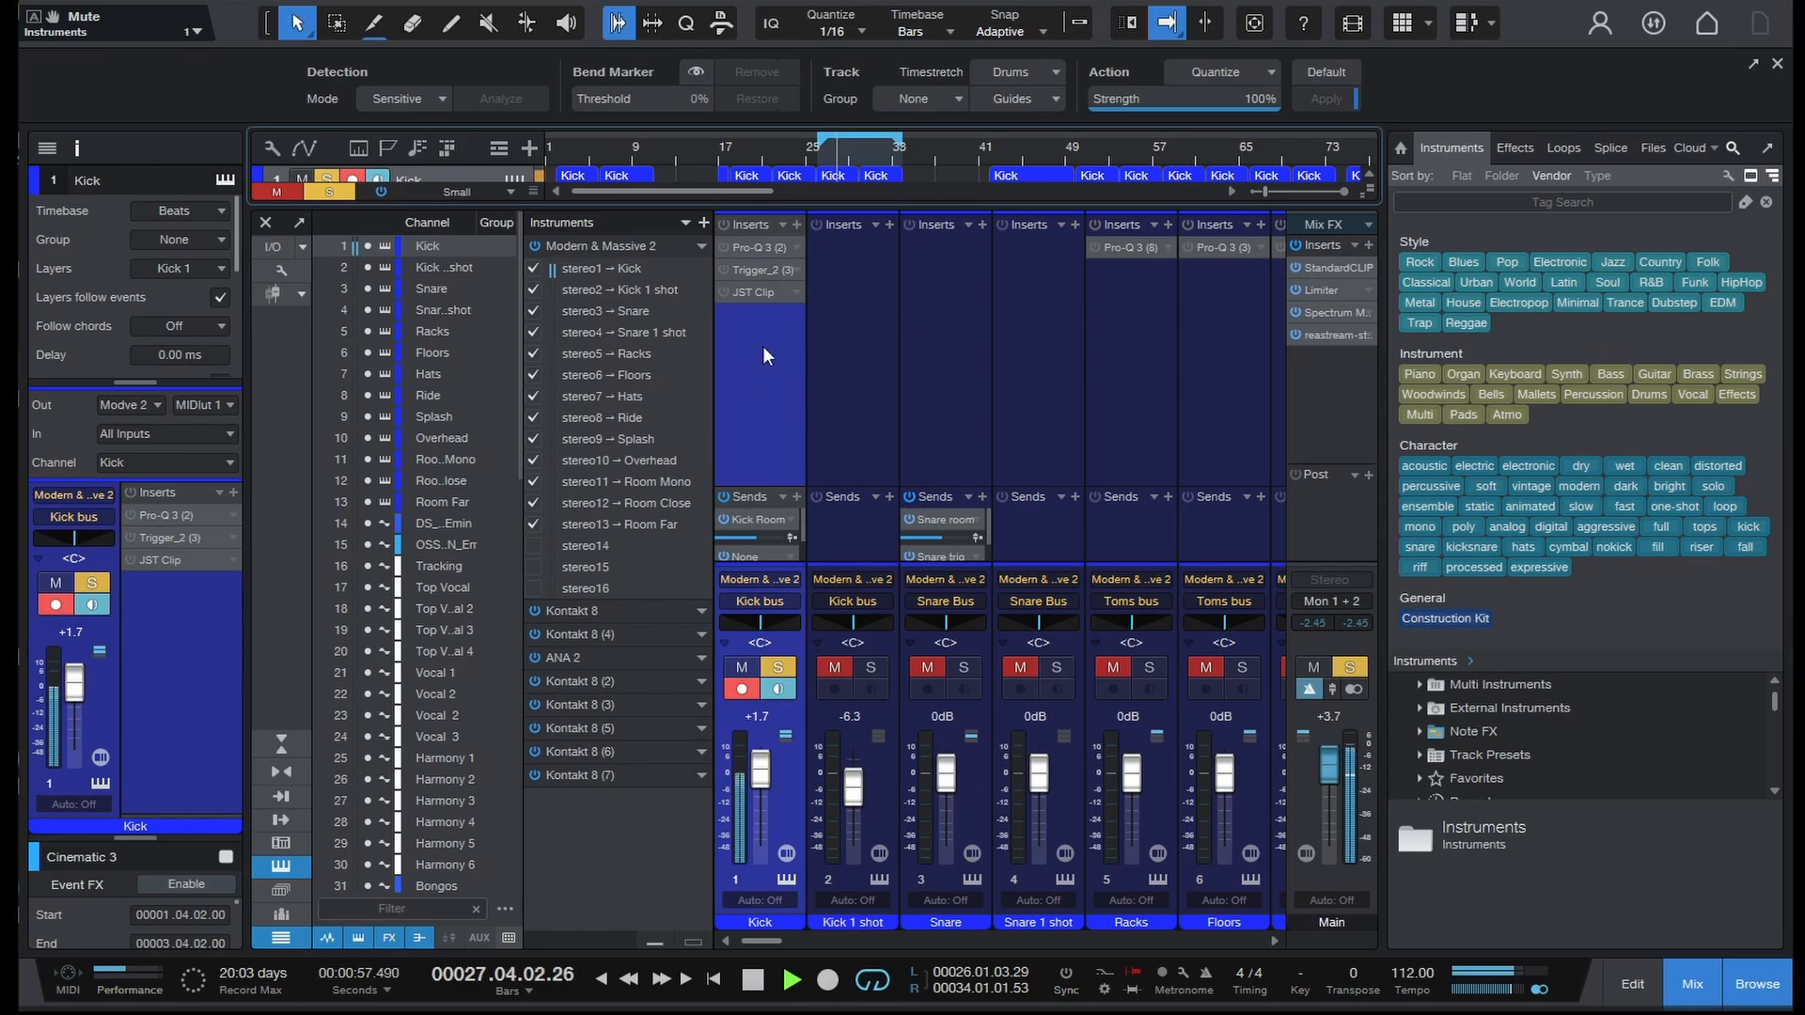
{"action": "key", "text": "space"}
- Activate and open Trigger 2 on the Kick channel, then audition its Clippy Mids Close kick sample and the looped section
{"action": "double_click", "coordinate": [726, 273]}
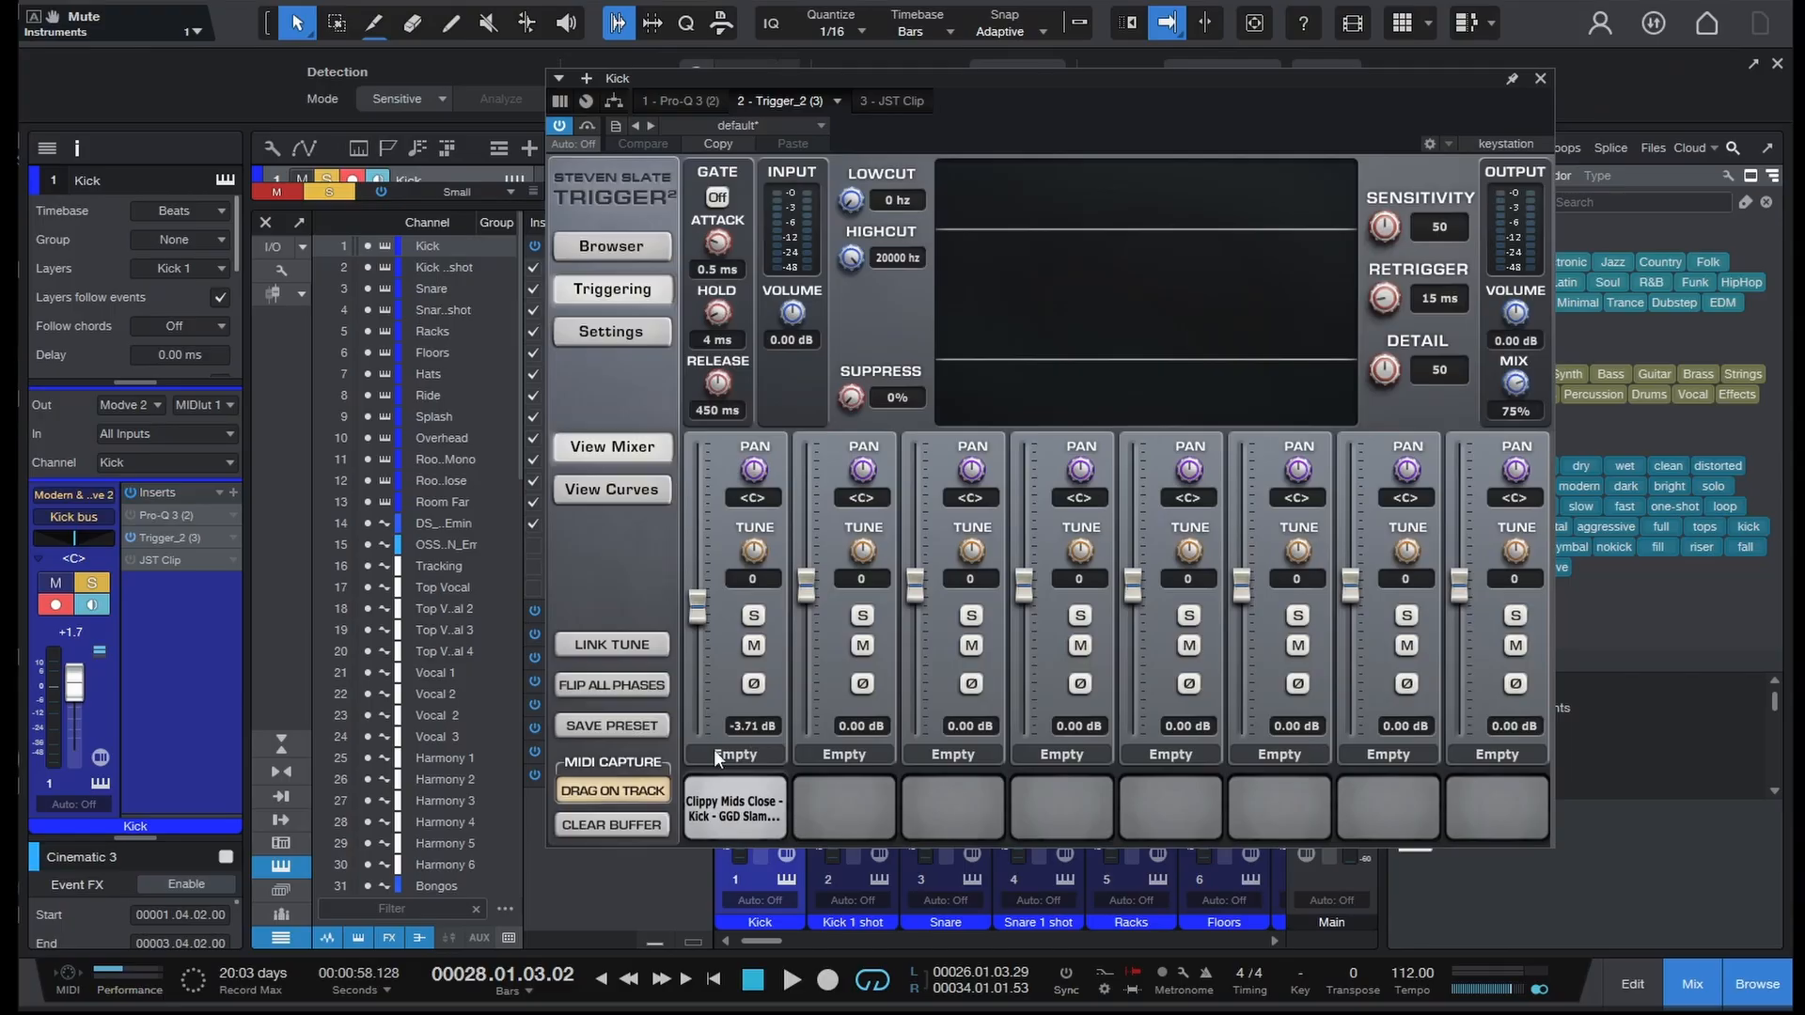
{"action": "left_click", "coordinate": [752, 816]}
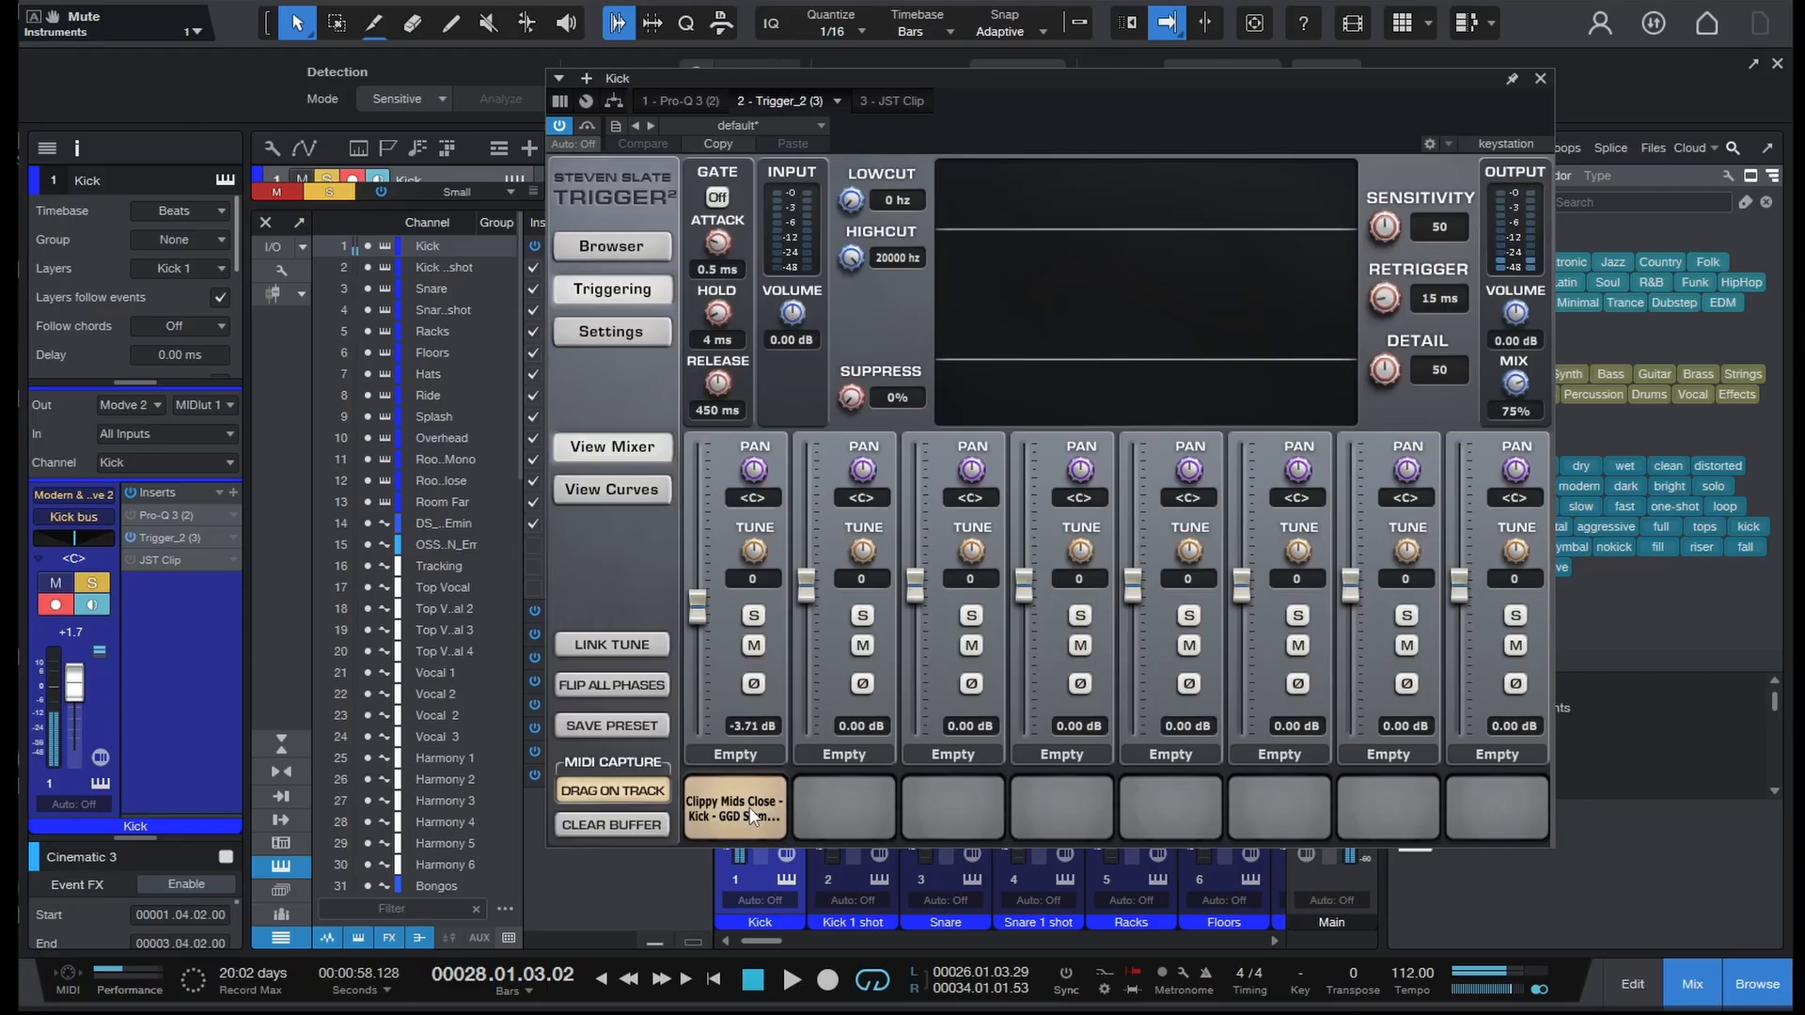
{"action": "key", "text": "space"}
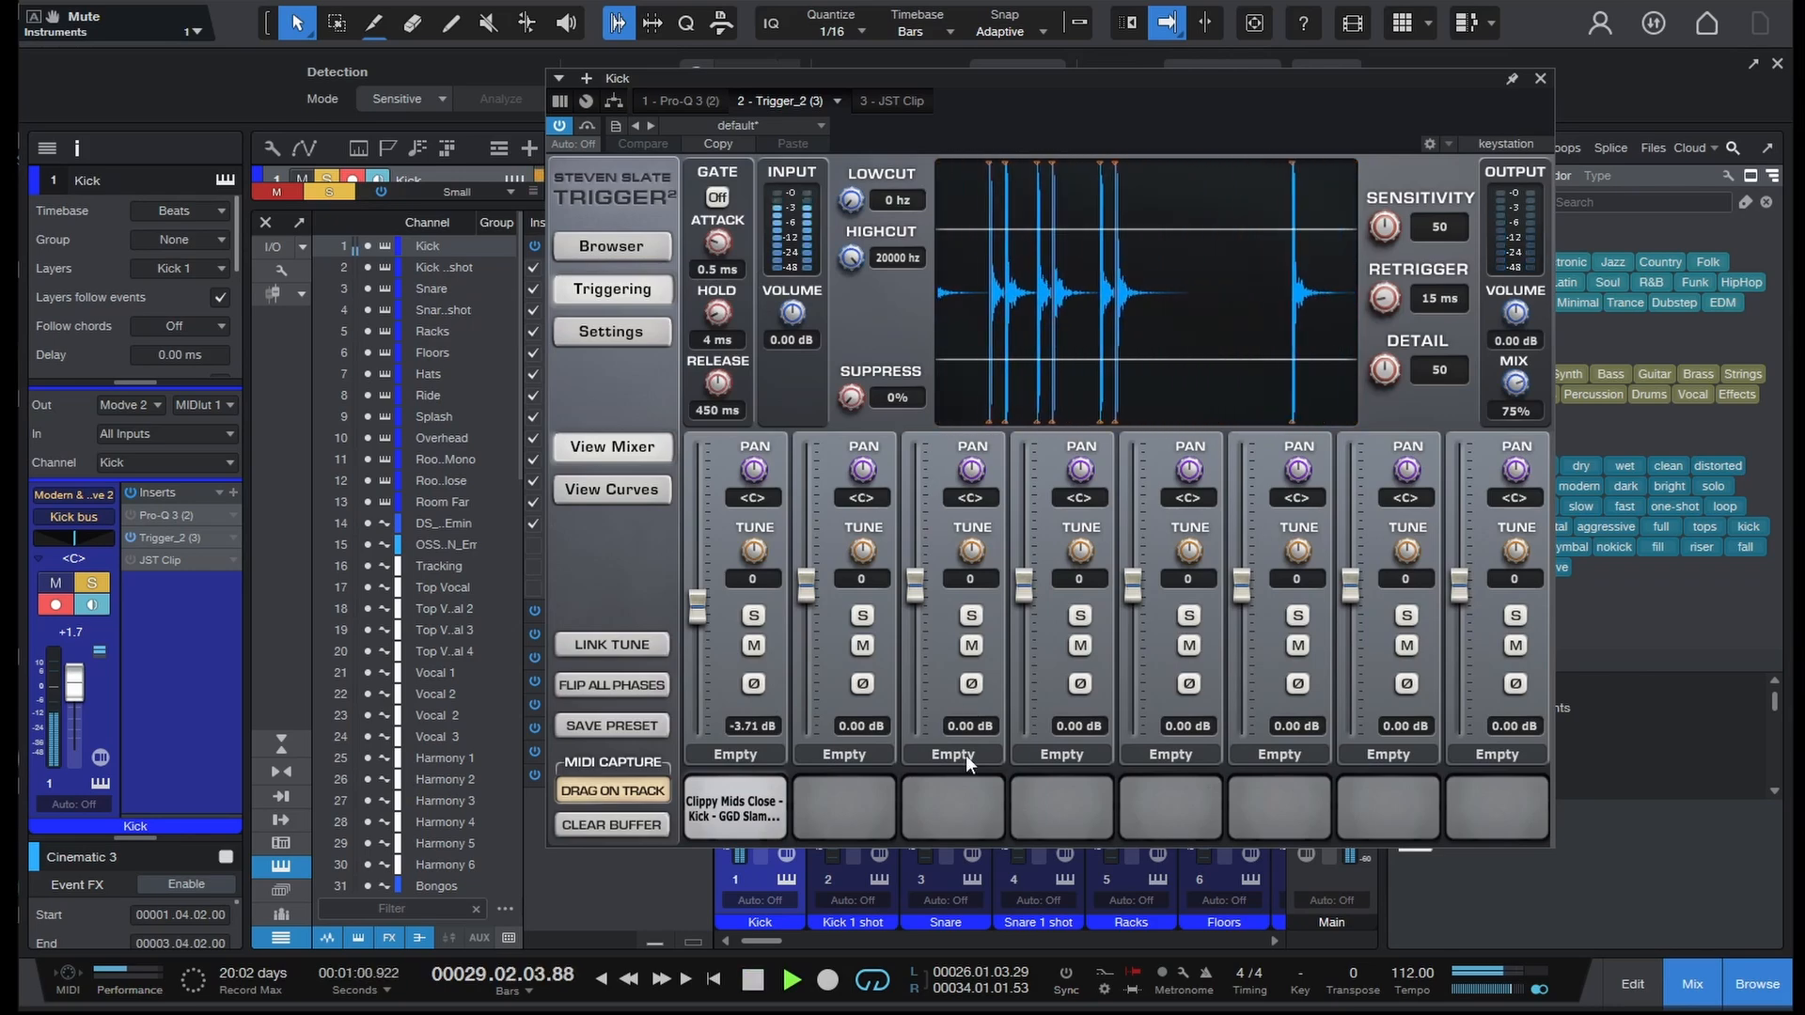
{"action": "key", "text": "space"}
{"action": "left_click", "coordinate": [748, 821]}
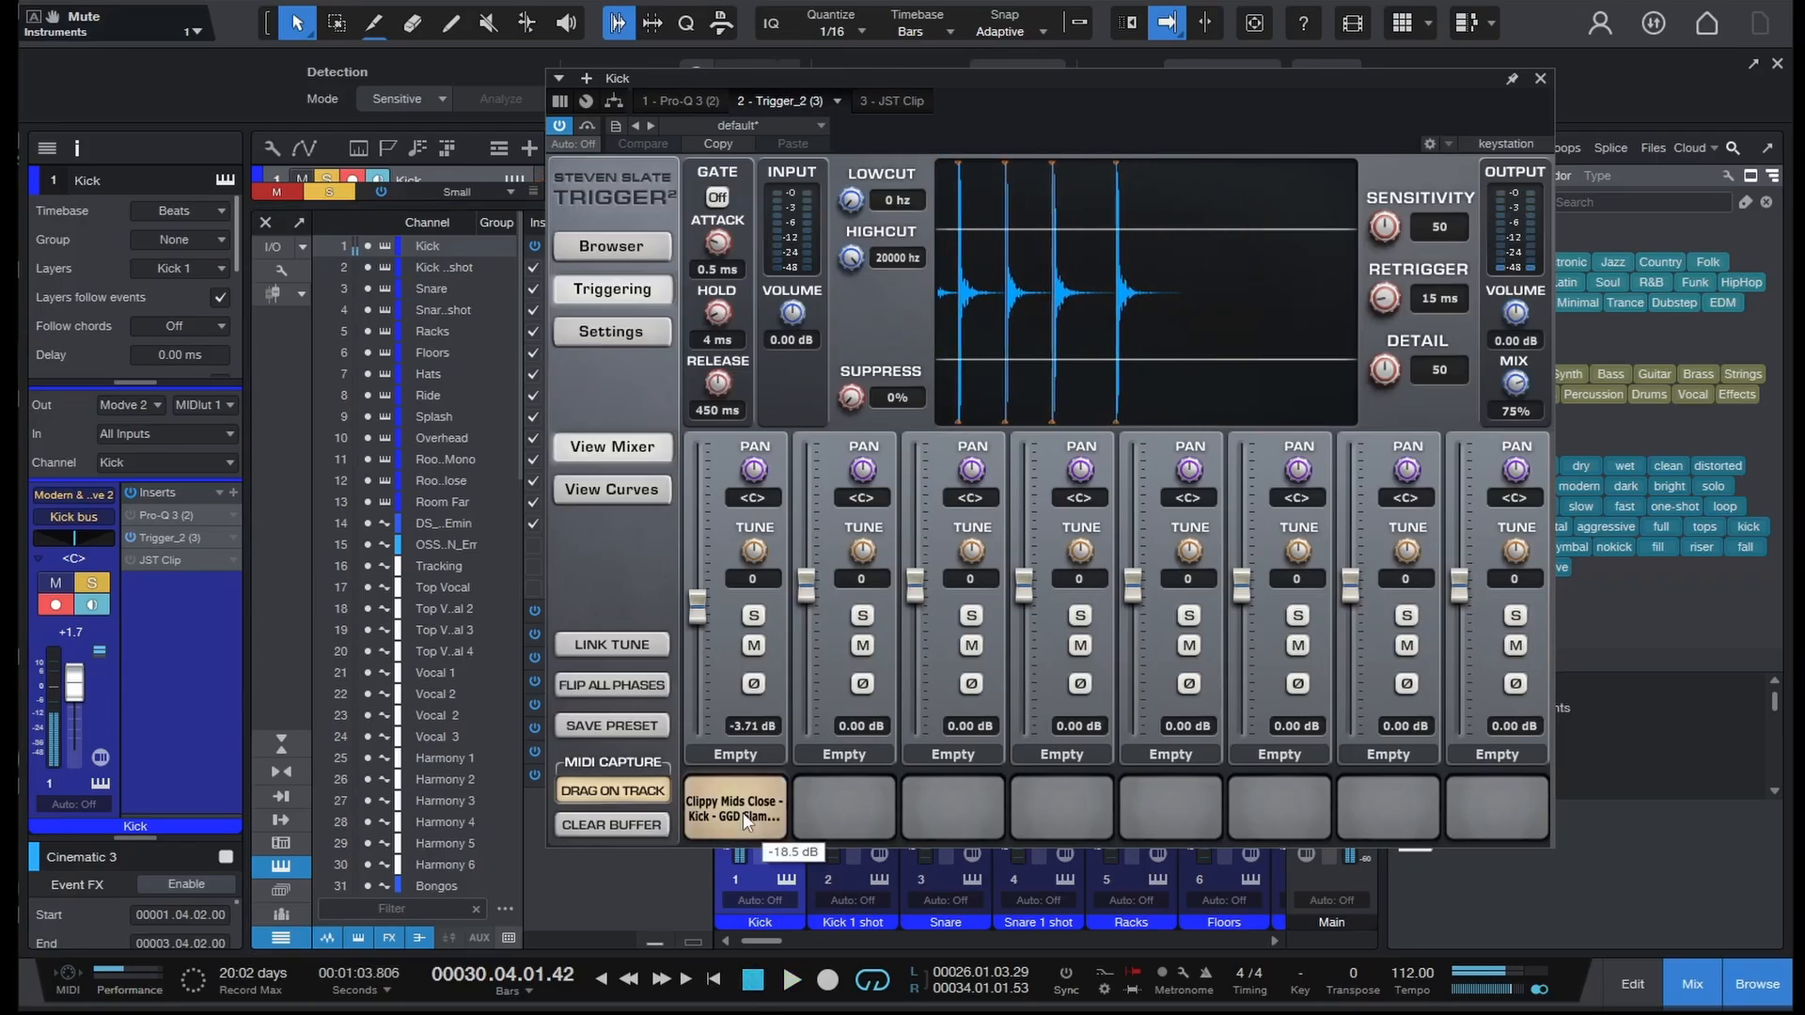
{"action": "key", "text": "space"}
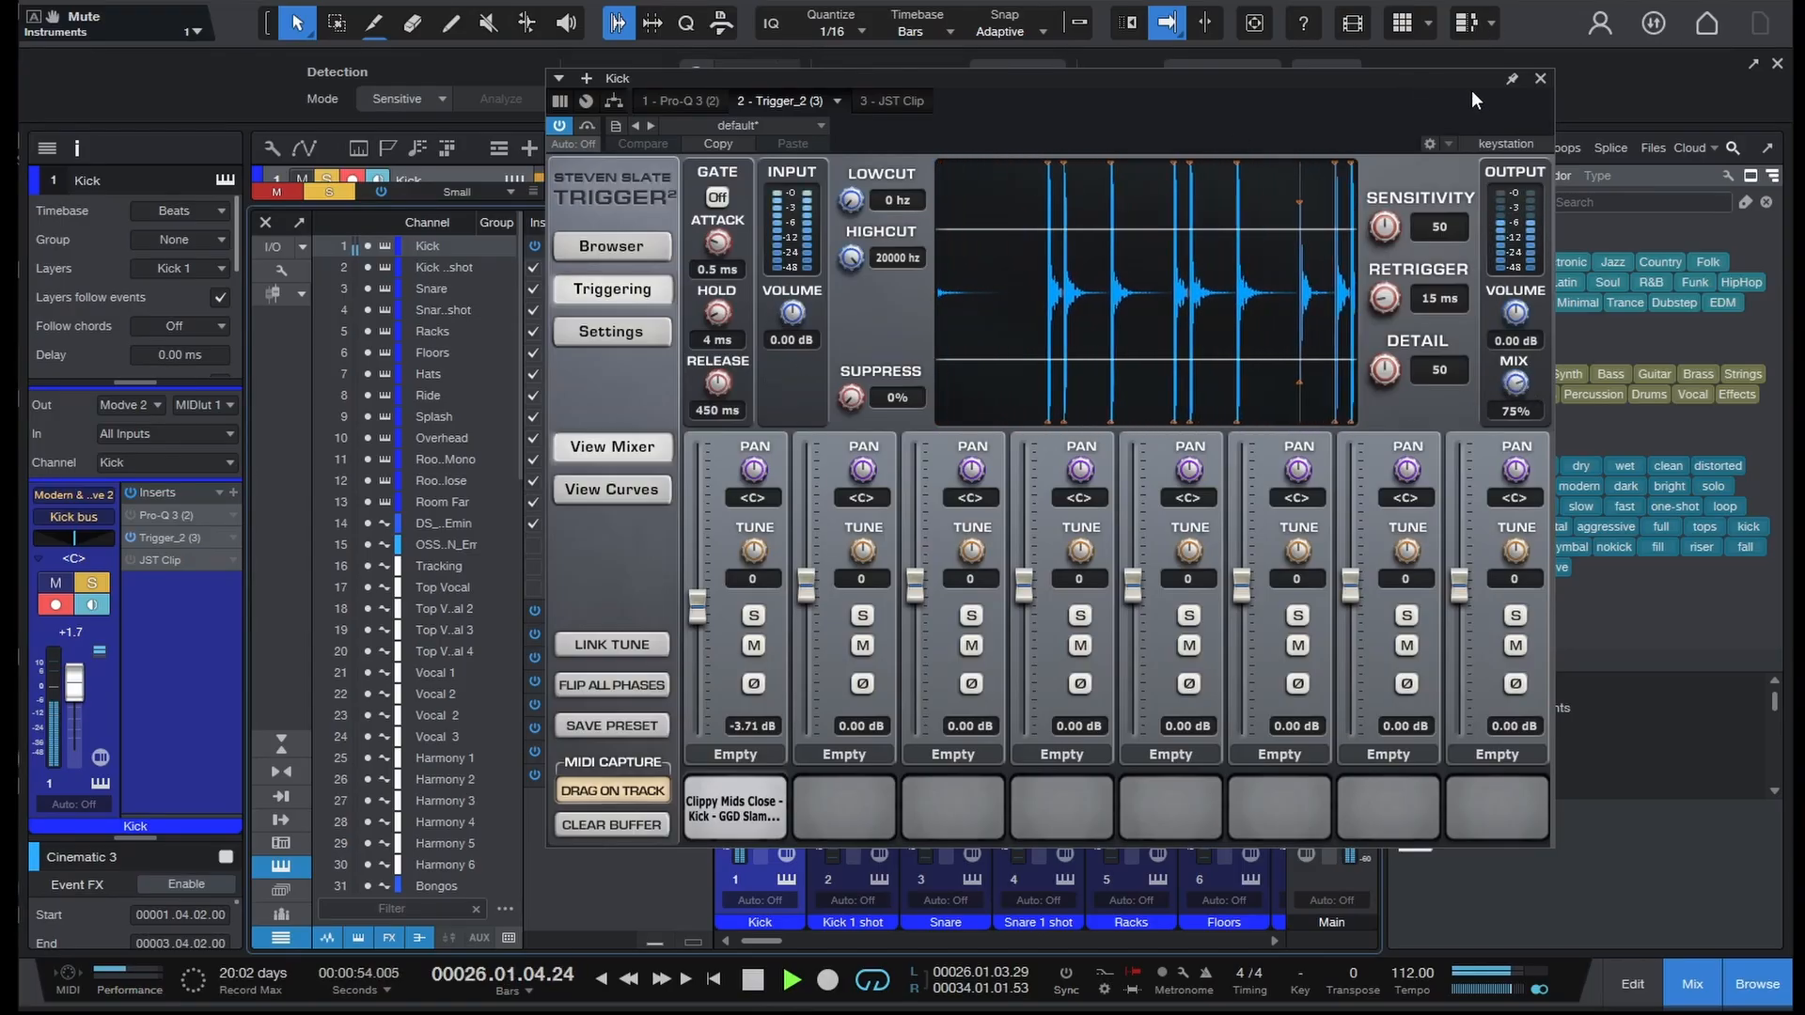
{"action": "key", "text": "space"}
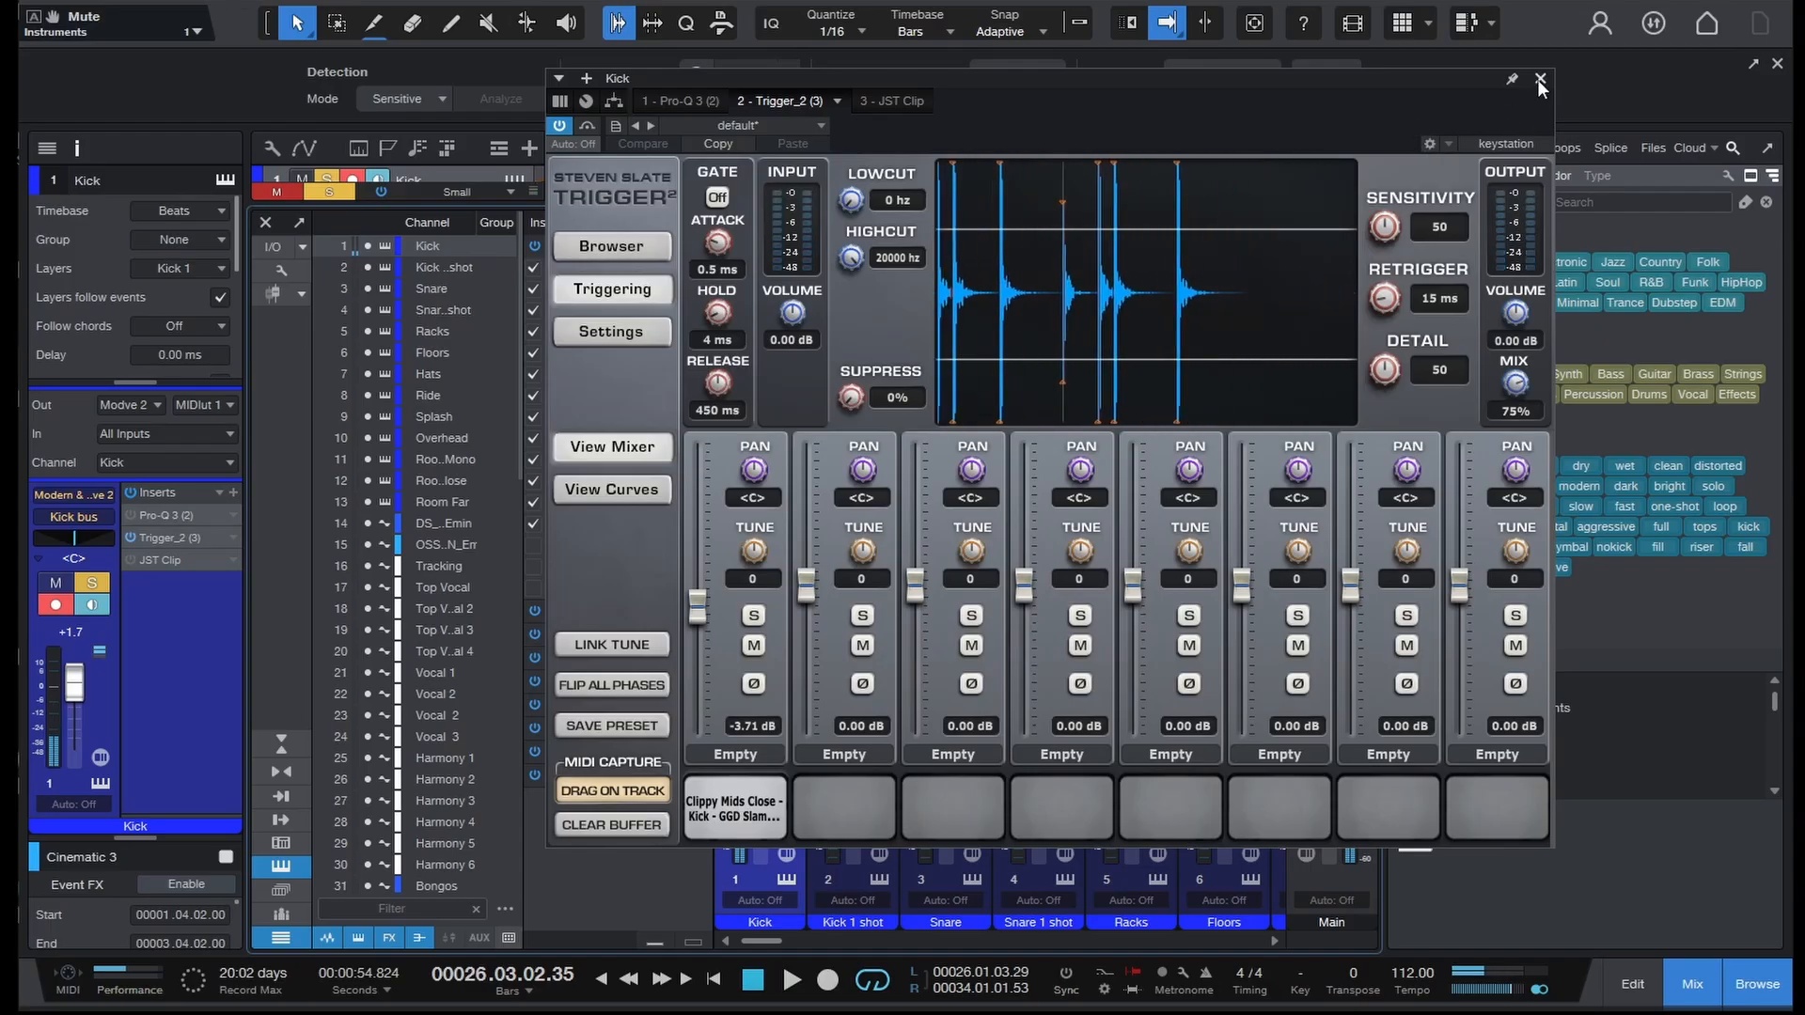
- Close the Trigger 2 window and play back the soloed kick loop
{"action": "left_click", "coordinate": [1539, 78]}
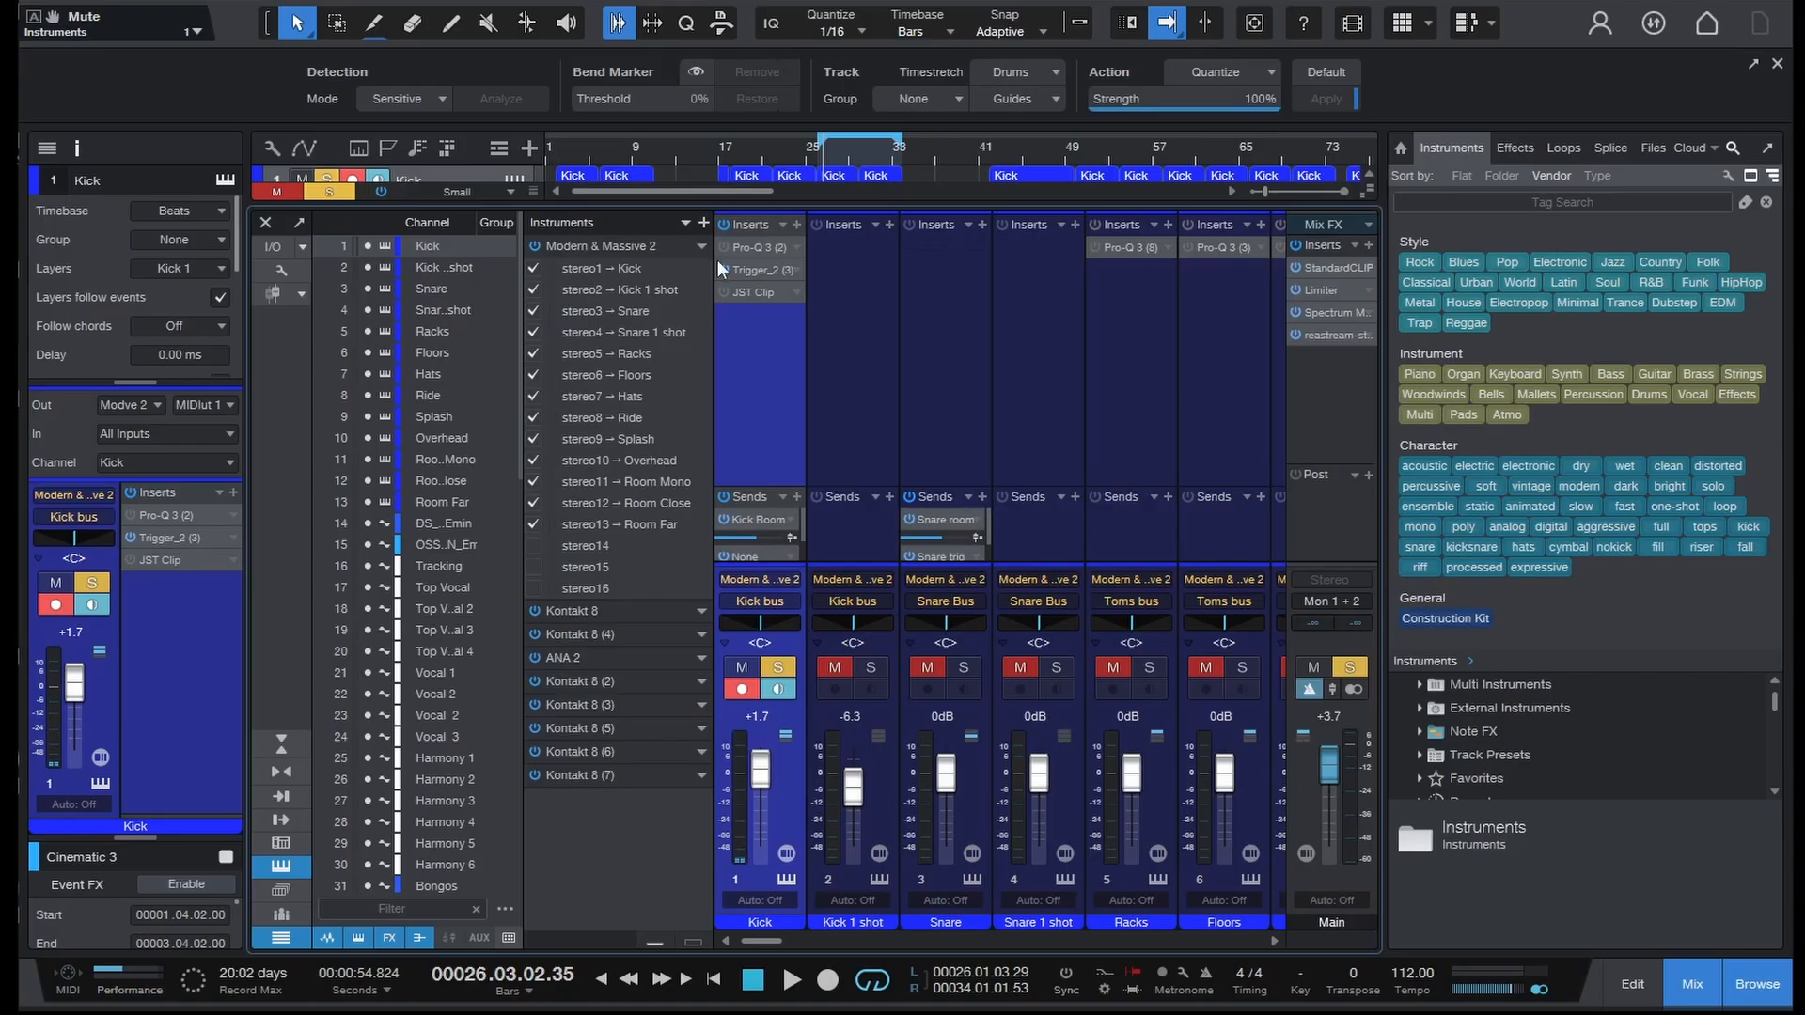
{"action": "key", "text": "space"}
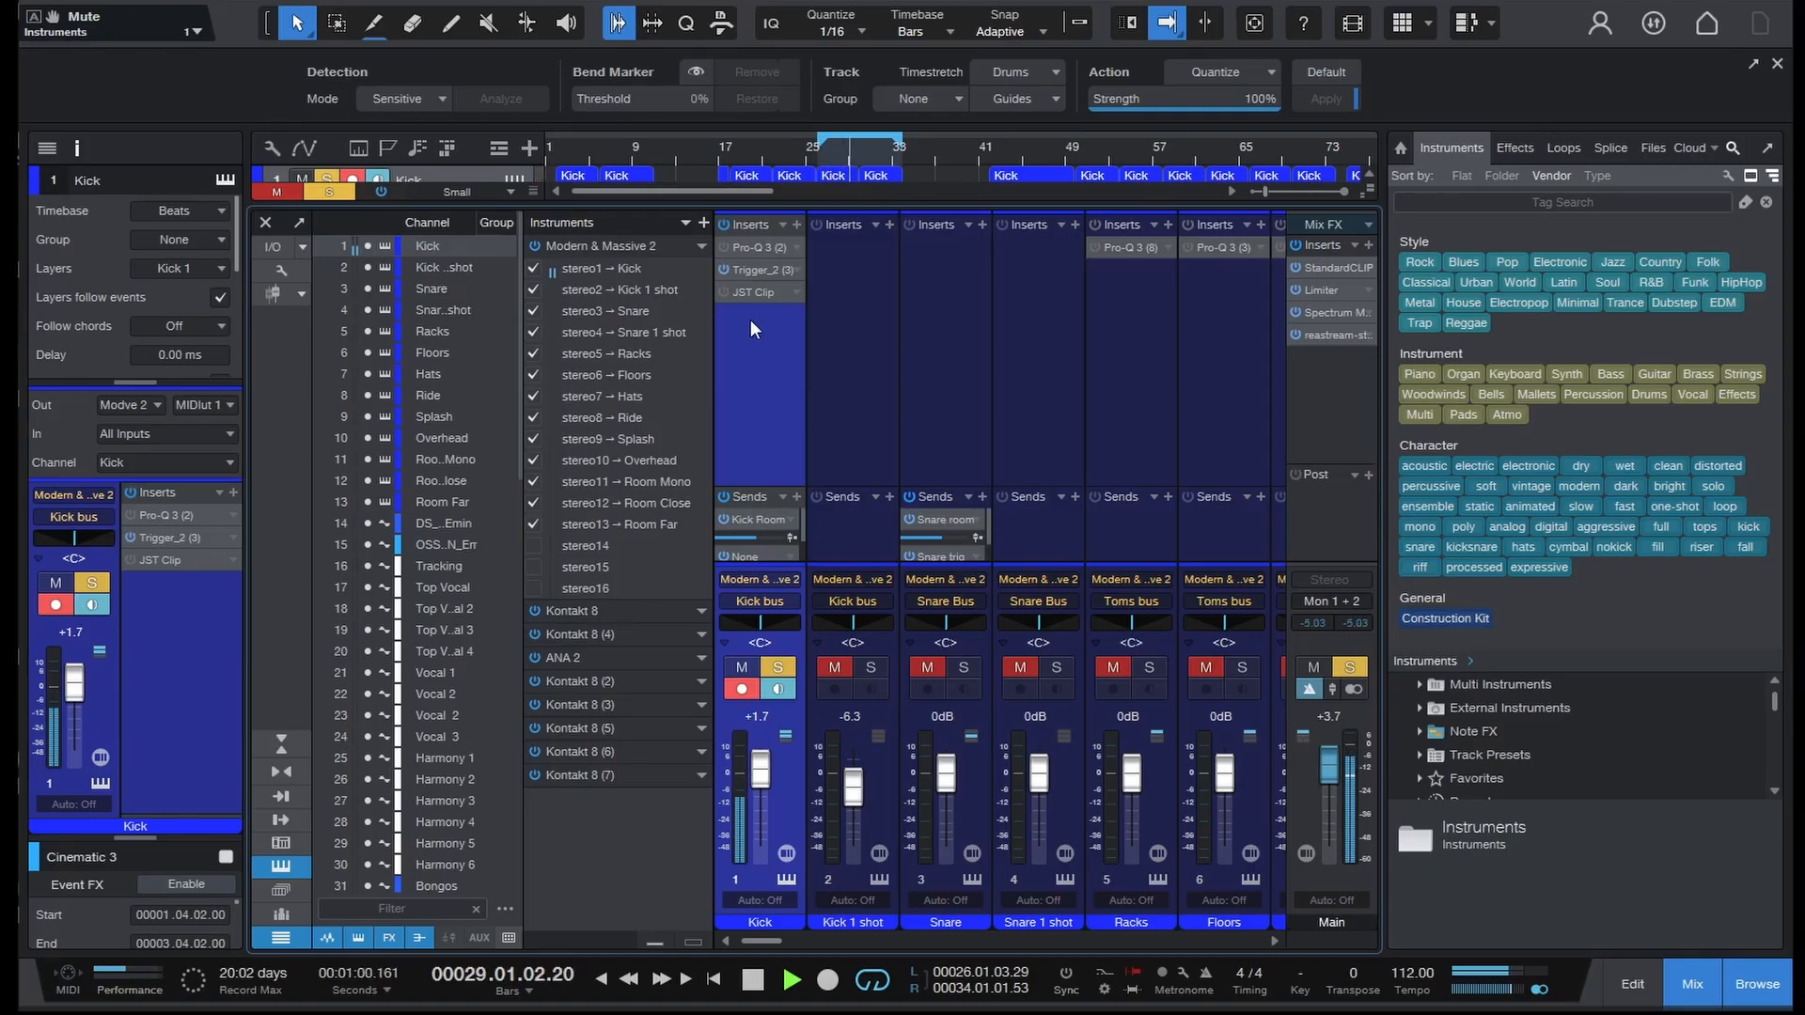
{"action": "key", "text": "space"}
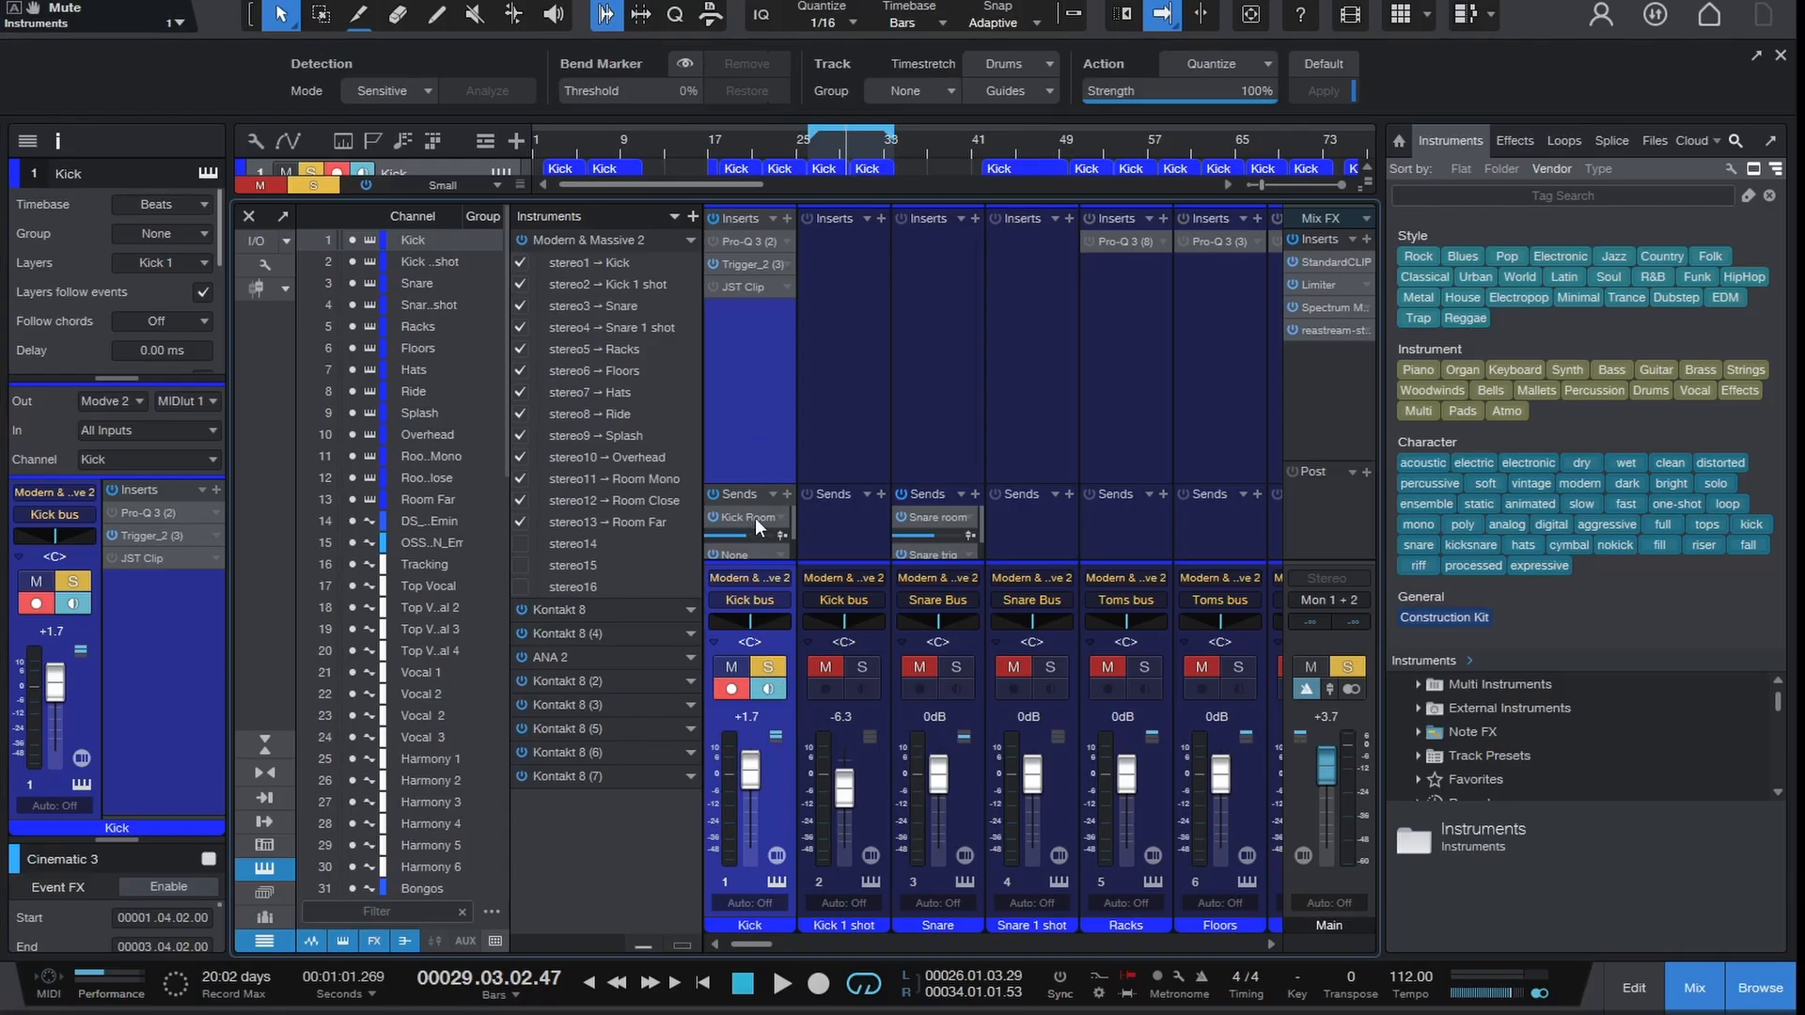
- Add a send to a new FX channel on the Kick channel
{"action": "scroll", "coordinate": [730, 509], "scroll_direction": "right", "scroll_amount": 1}
{"action": "scroll", "coordinate": [731, 520], "scroll_direction": "left", "scroll_amount": 1}
{"action": "left_click", "coordinate": [779, 526]}
{"action": "left_click", "coordinate": [829, 728]}
{"action": "left_click", "coordinate": [791, 497]}
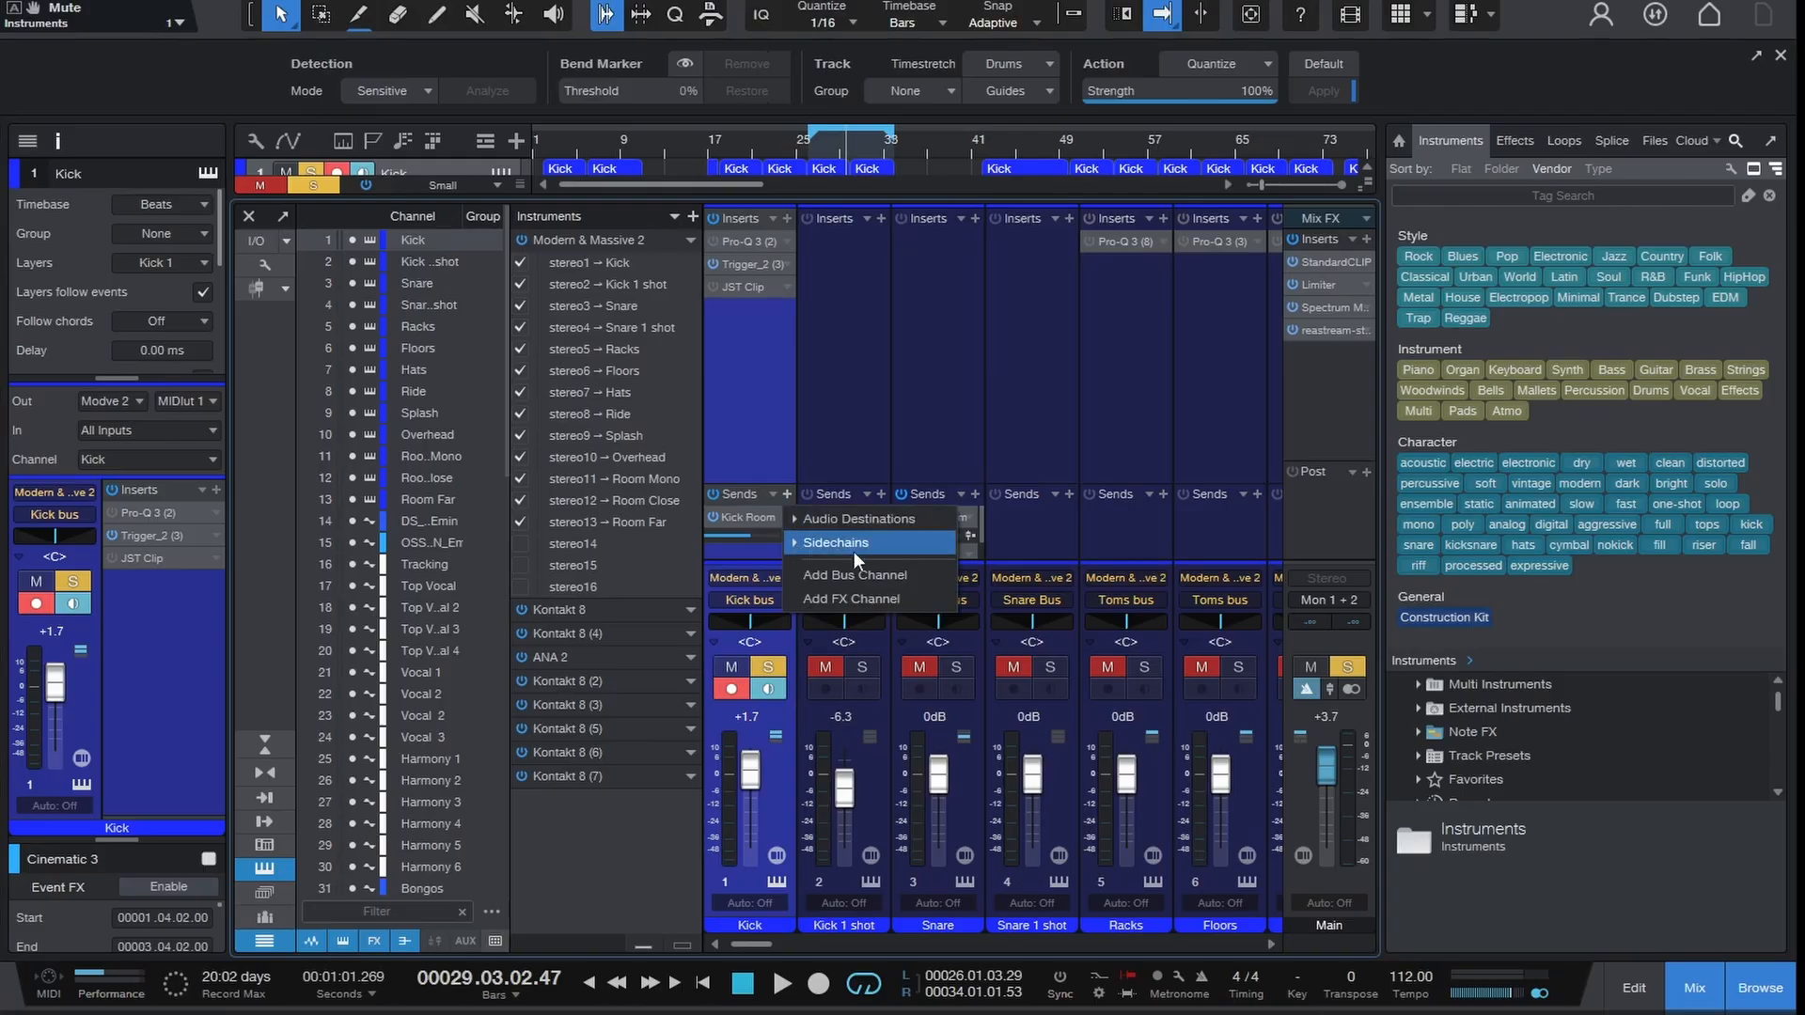
{"action": "left_click", "coordinate": [856, 601]}
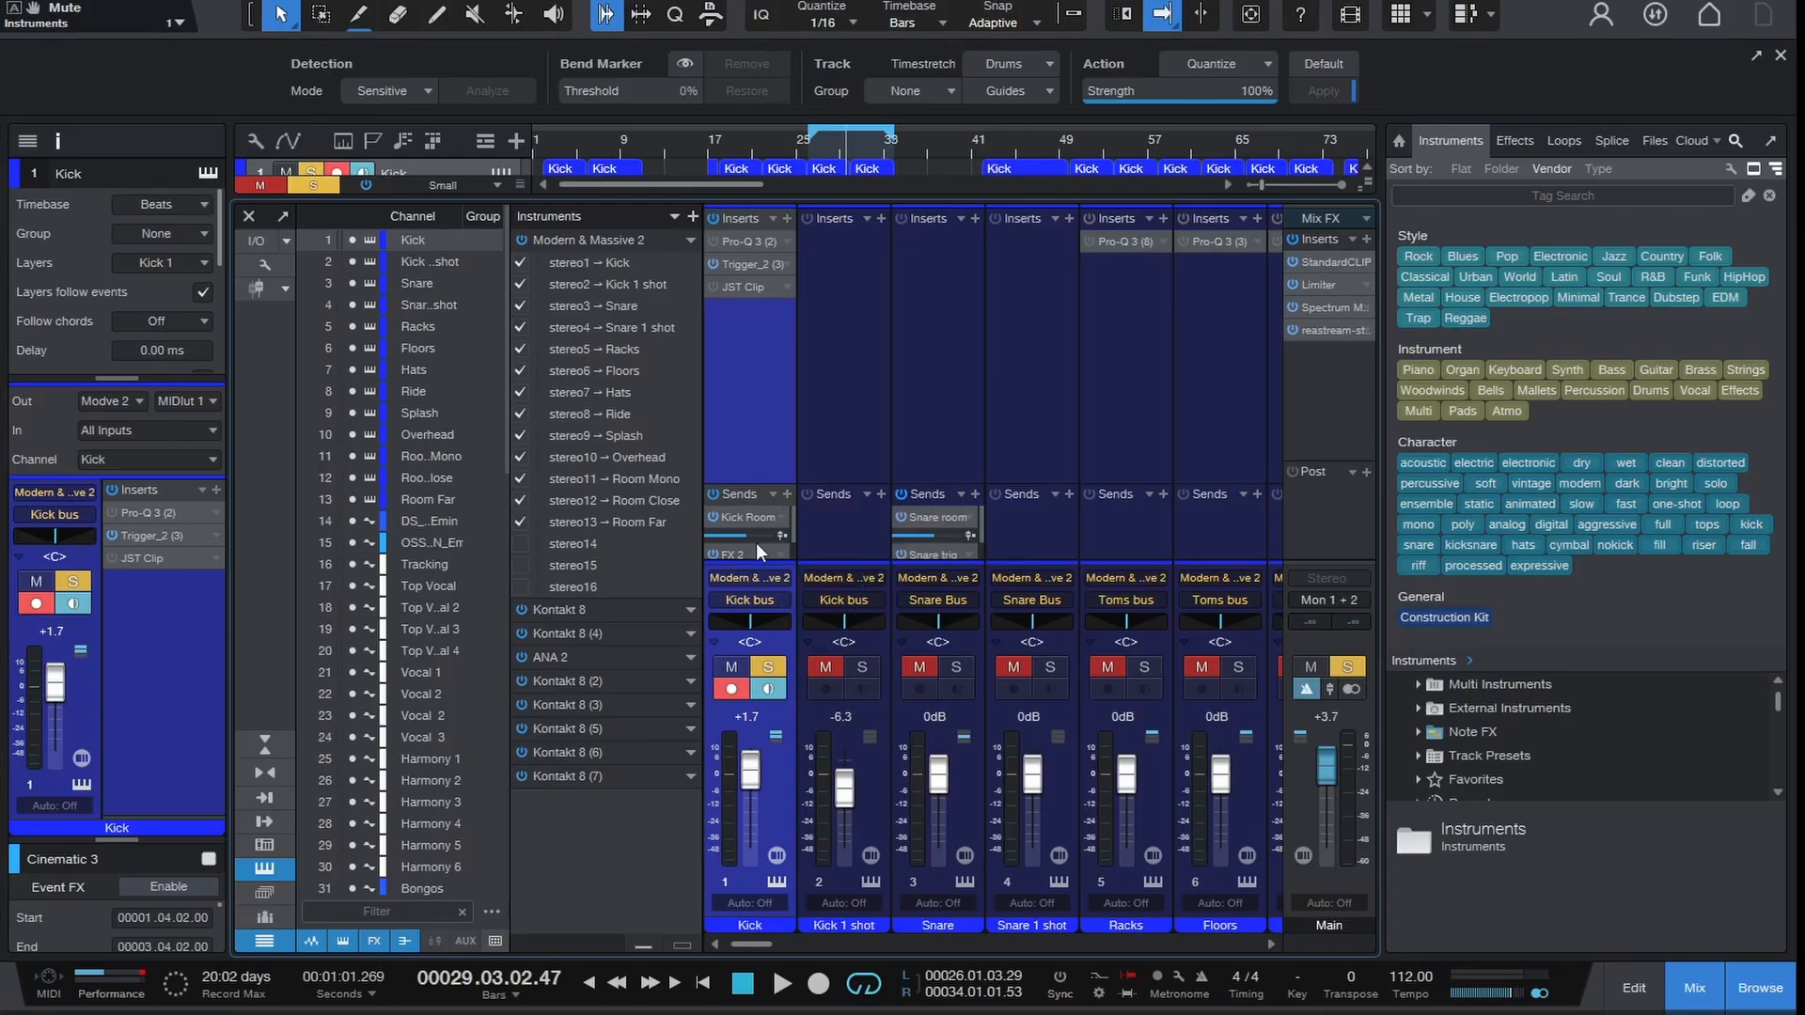
- Enlarge the mixer's sends area, clear the existing solos, and solo the FX 2 channel to audition the kick loop through it
{"action": "scroll", "coordinate": [754, 547], "scroll_direction": "down", "scroll_amount": 2}
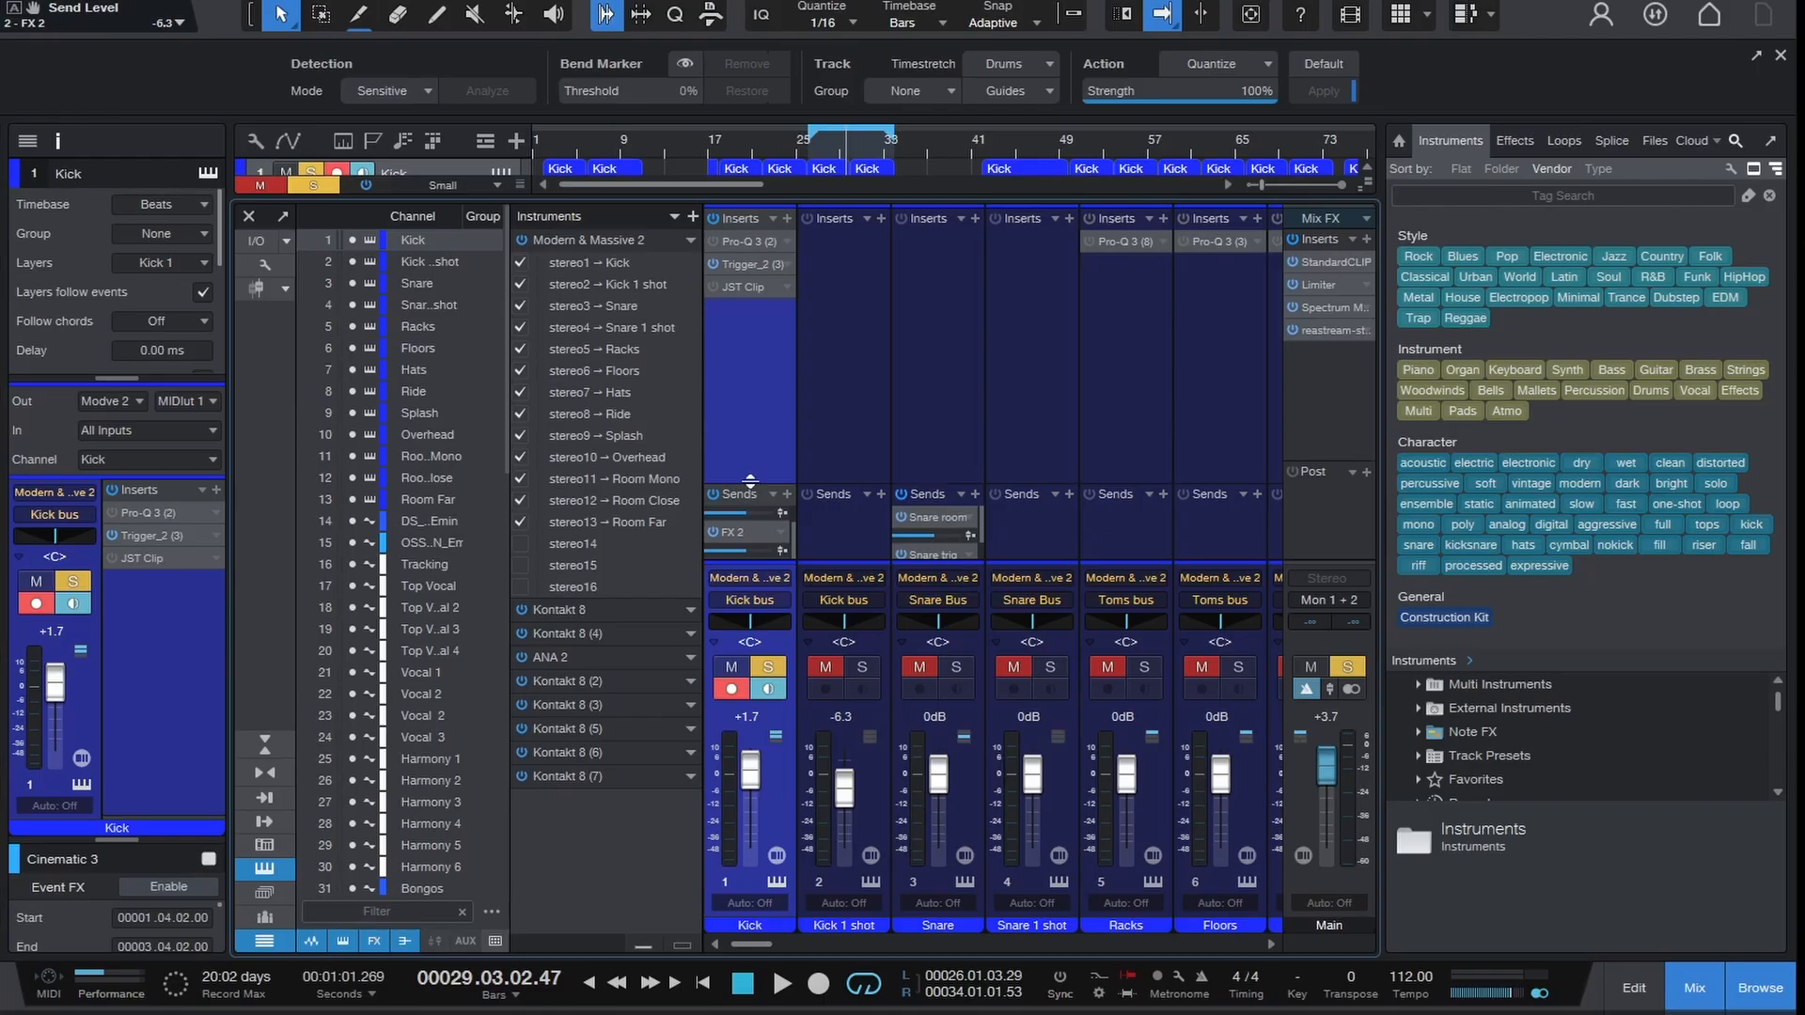
{"action": "left_click_drag", "start_coordinate": [749, 482], "coordinate": [754, 415]}
{"action": "left_click_drag", "start_coordinate": [735, 945], "coordinate": [1130, 944]}
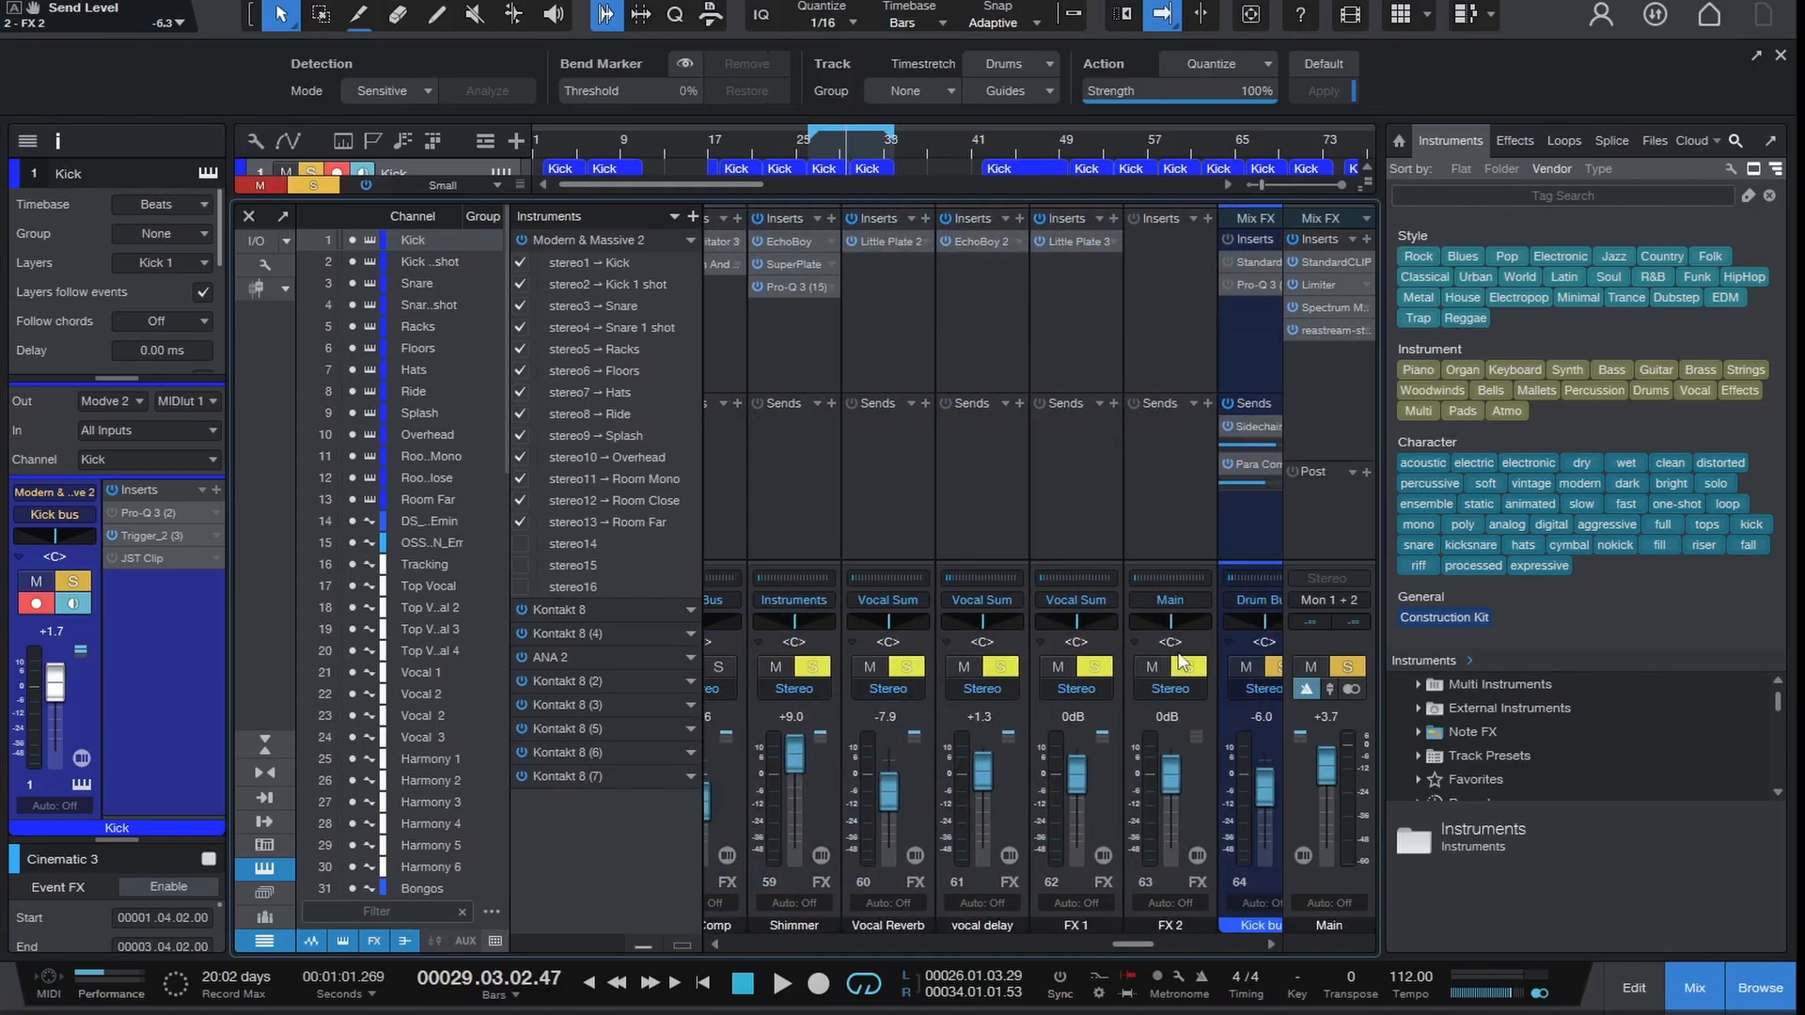
{"action": "left_click", "coordinate": [313, 185]}
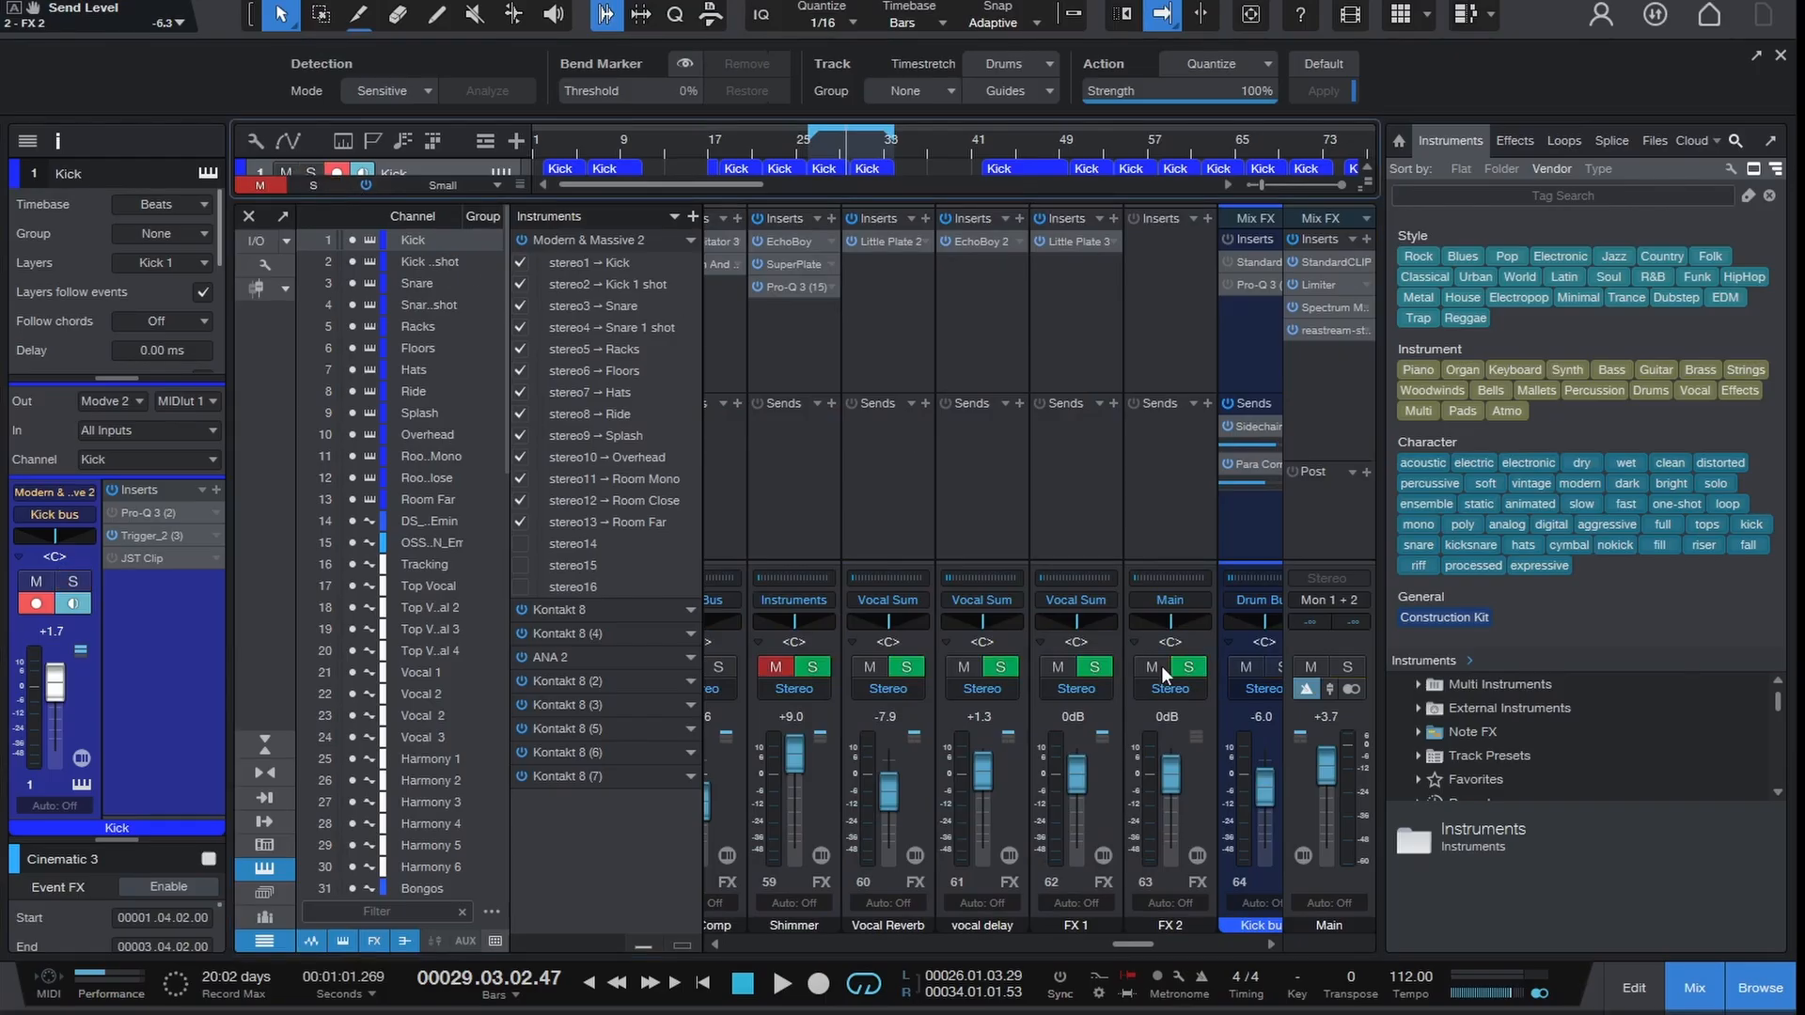
{"action": "left_click", "coordinate": [1190, 672]}
{"action": "key", "text": "space"}
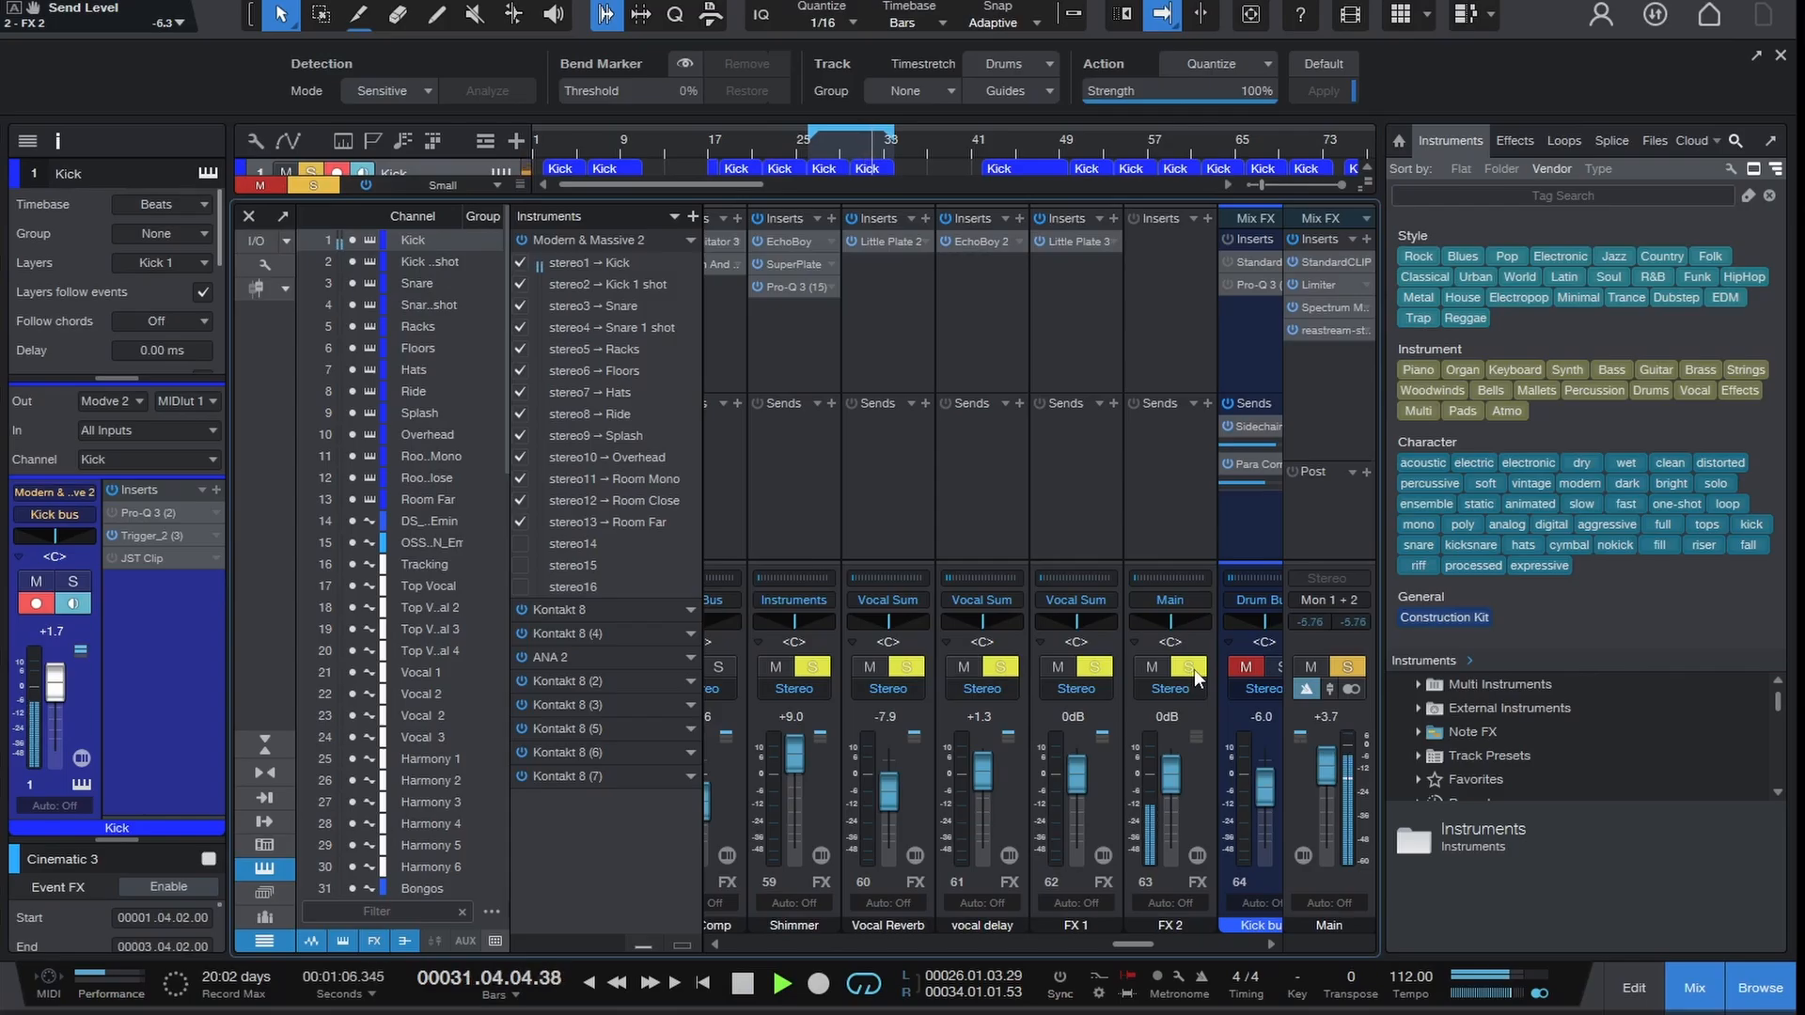
{"action": "key", "text": "space"}
- Delete the FX 2 channel and remove its leftover empty send from the Kick channel
{"action": "right_click", "coordinate": [1168, 515]}
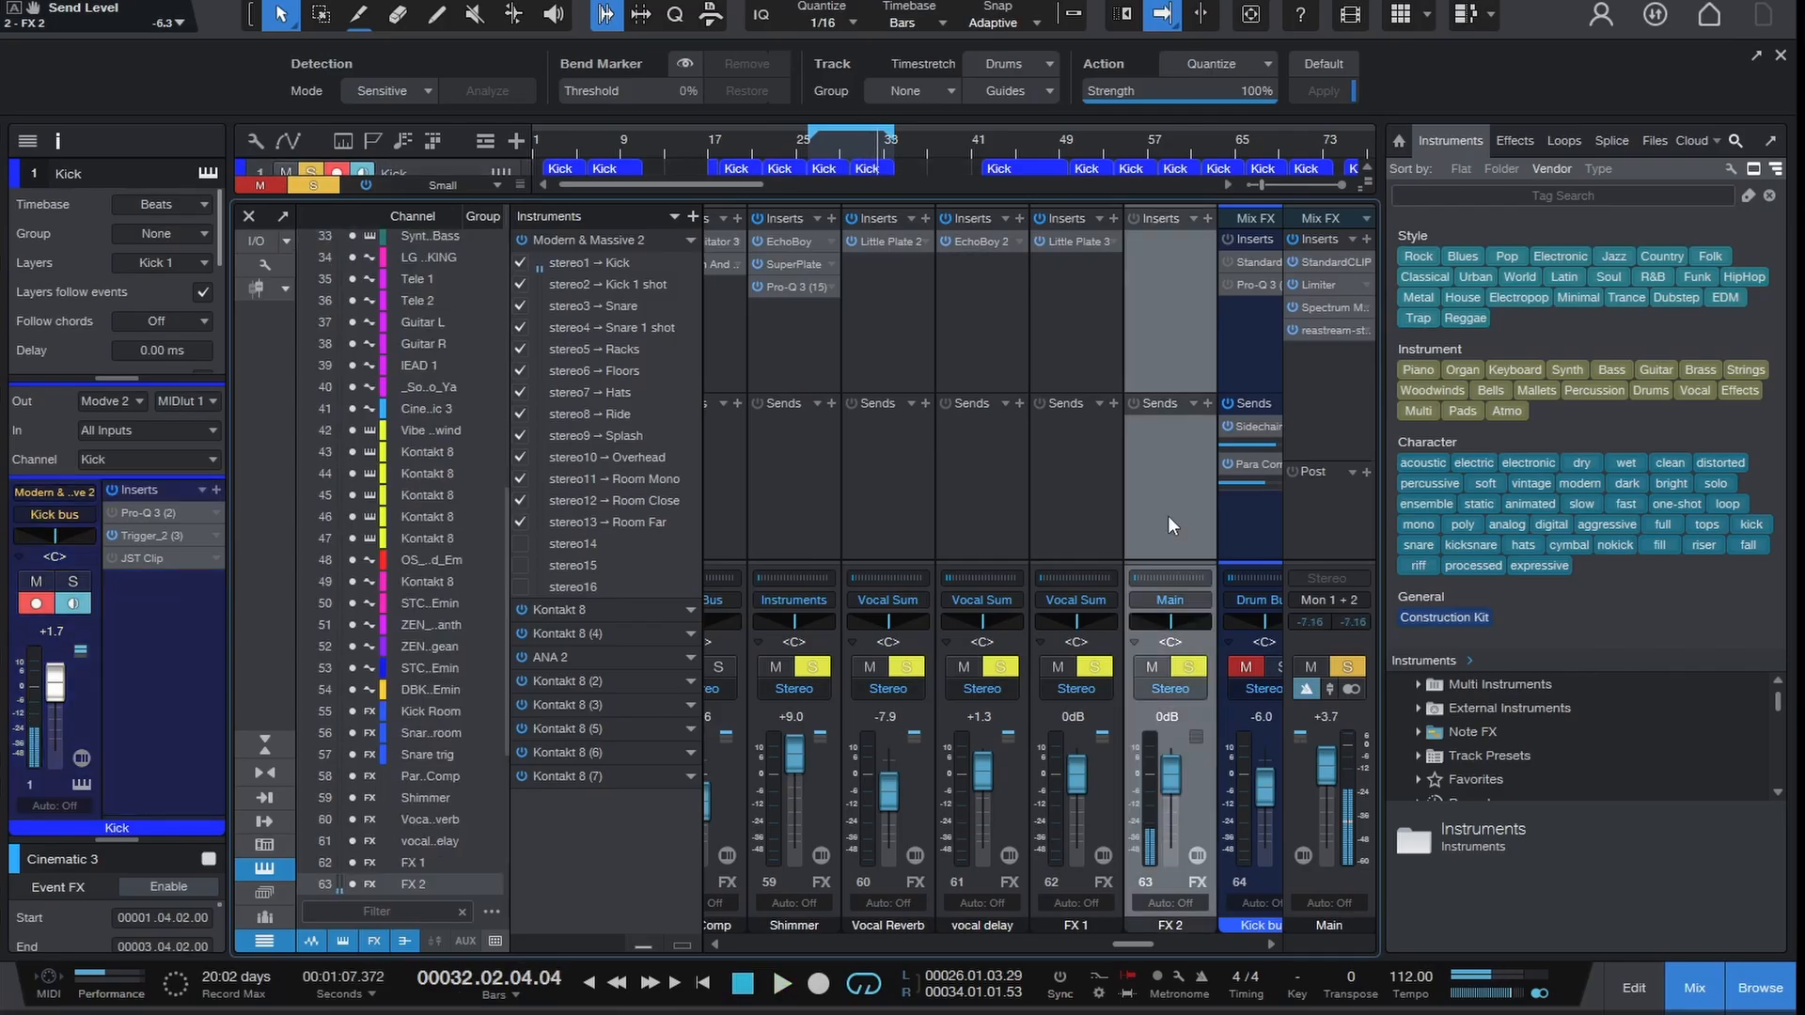
{"action": "left_click", "coordinate": [1261, 763]}
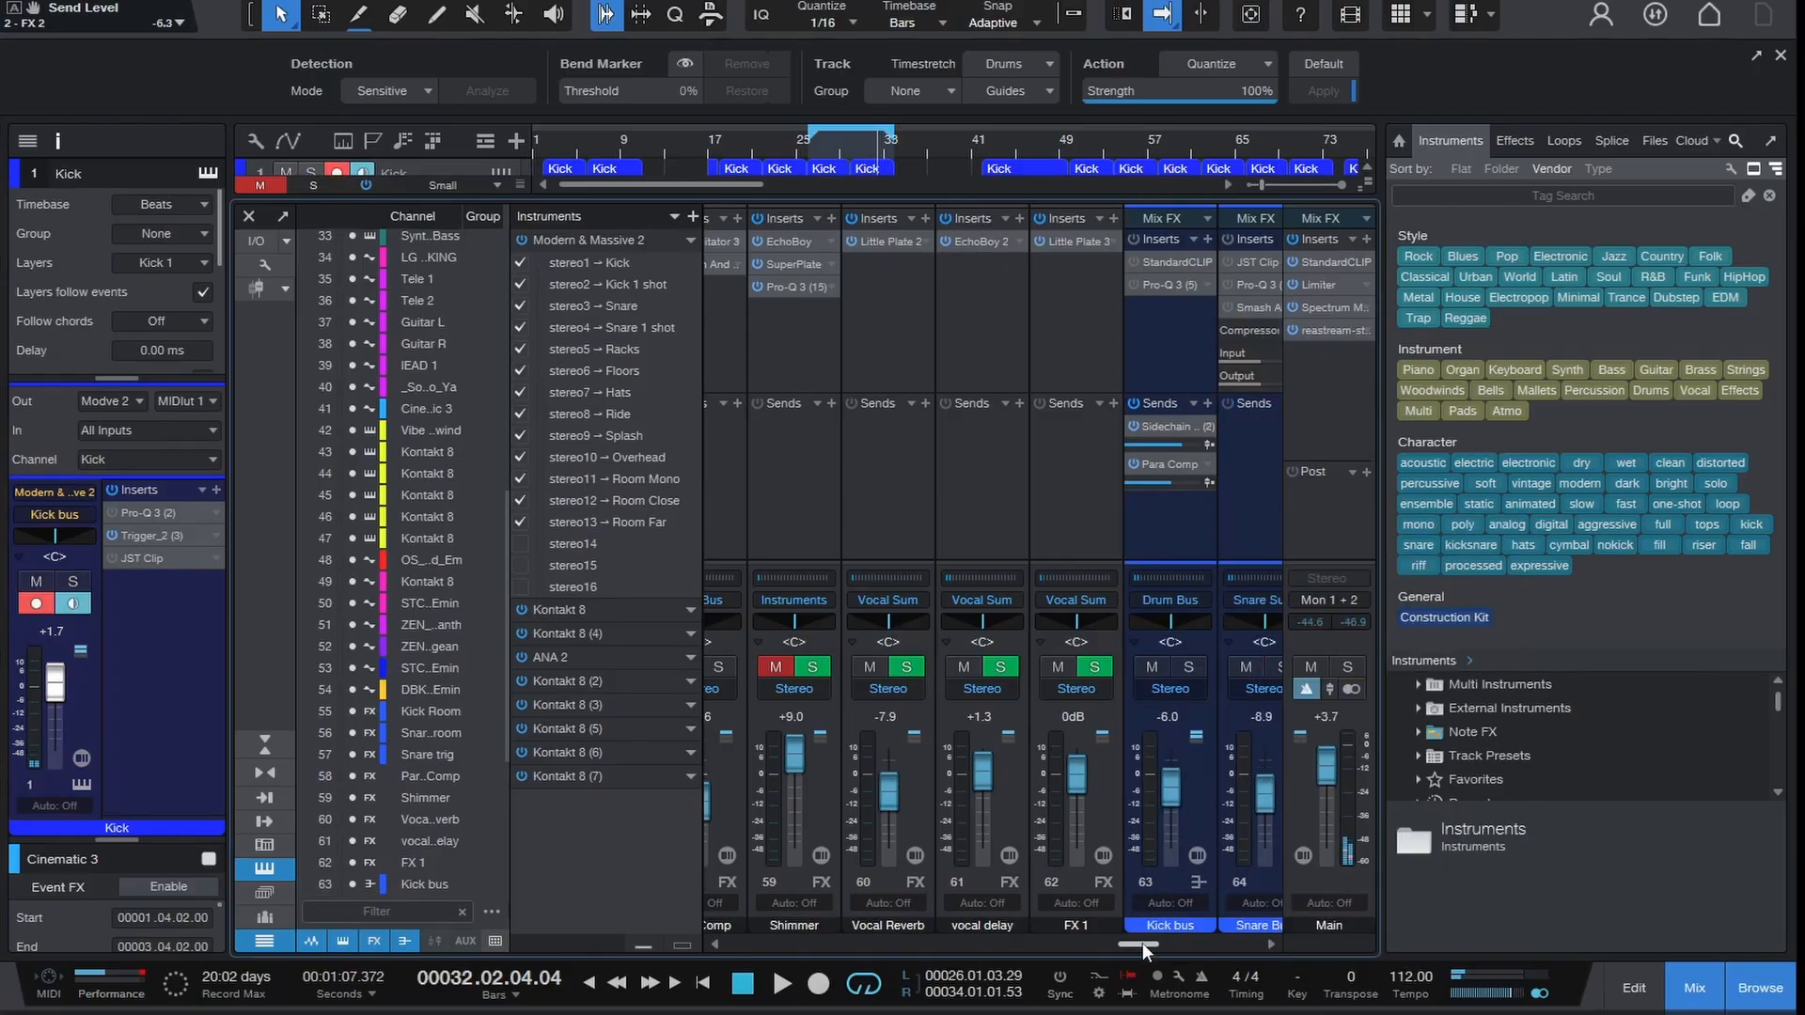
{"action": "left_click_drag", "start_coordinate": [1142, 940], "coordinate": [770, 944]}
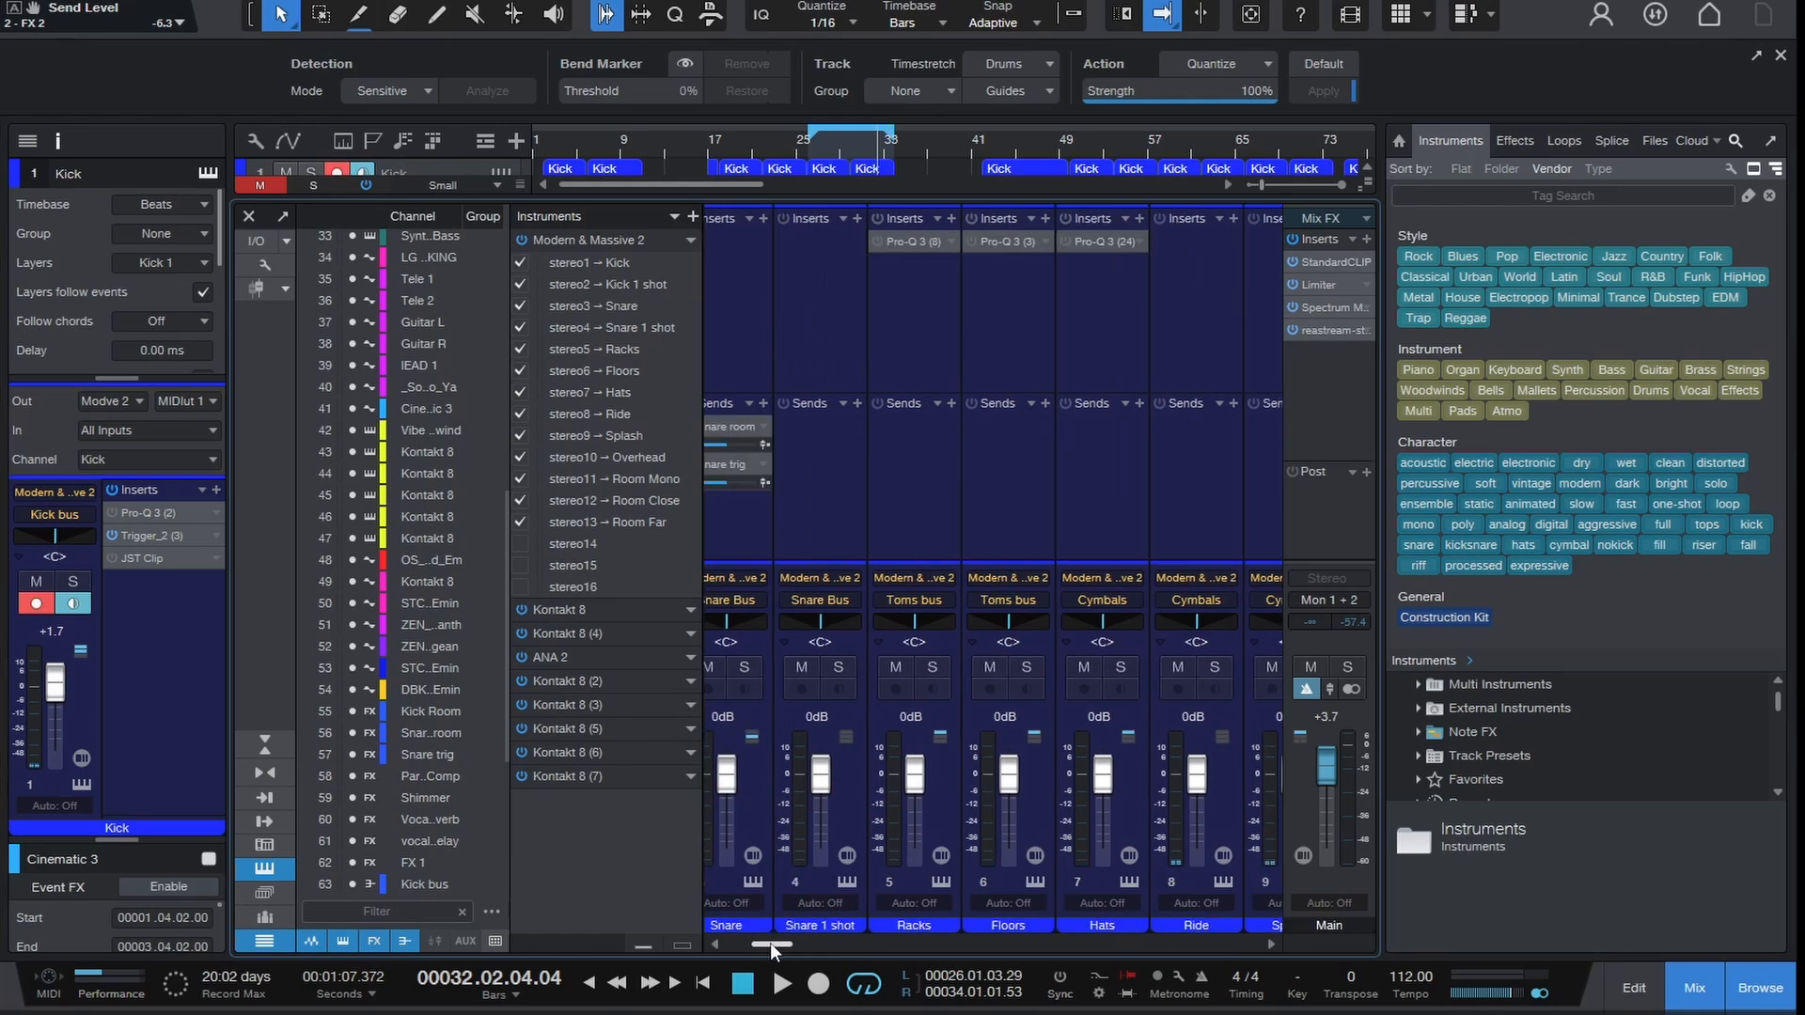
{"action": "left_click", "coordinate": [788, 464]}
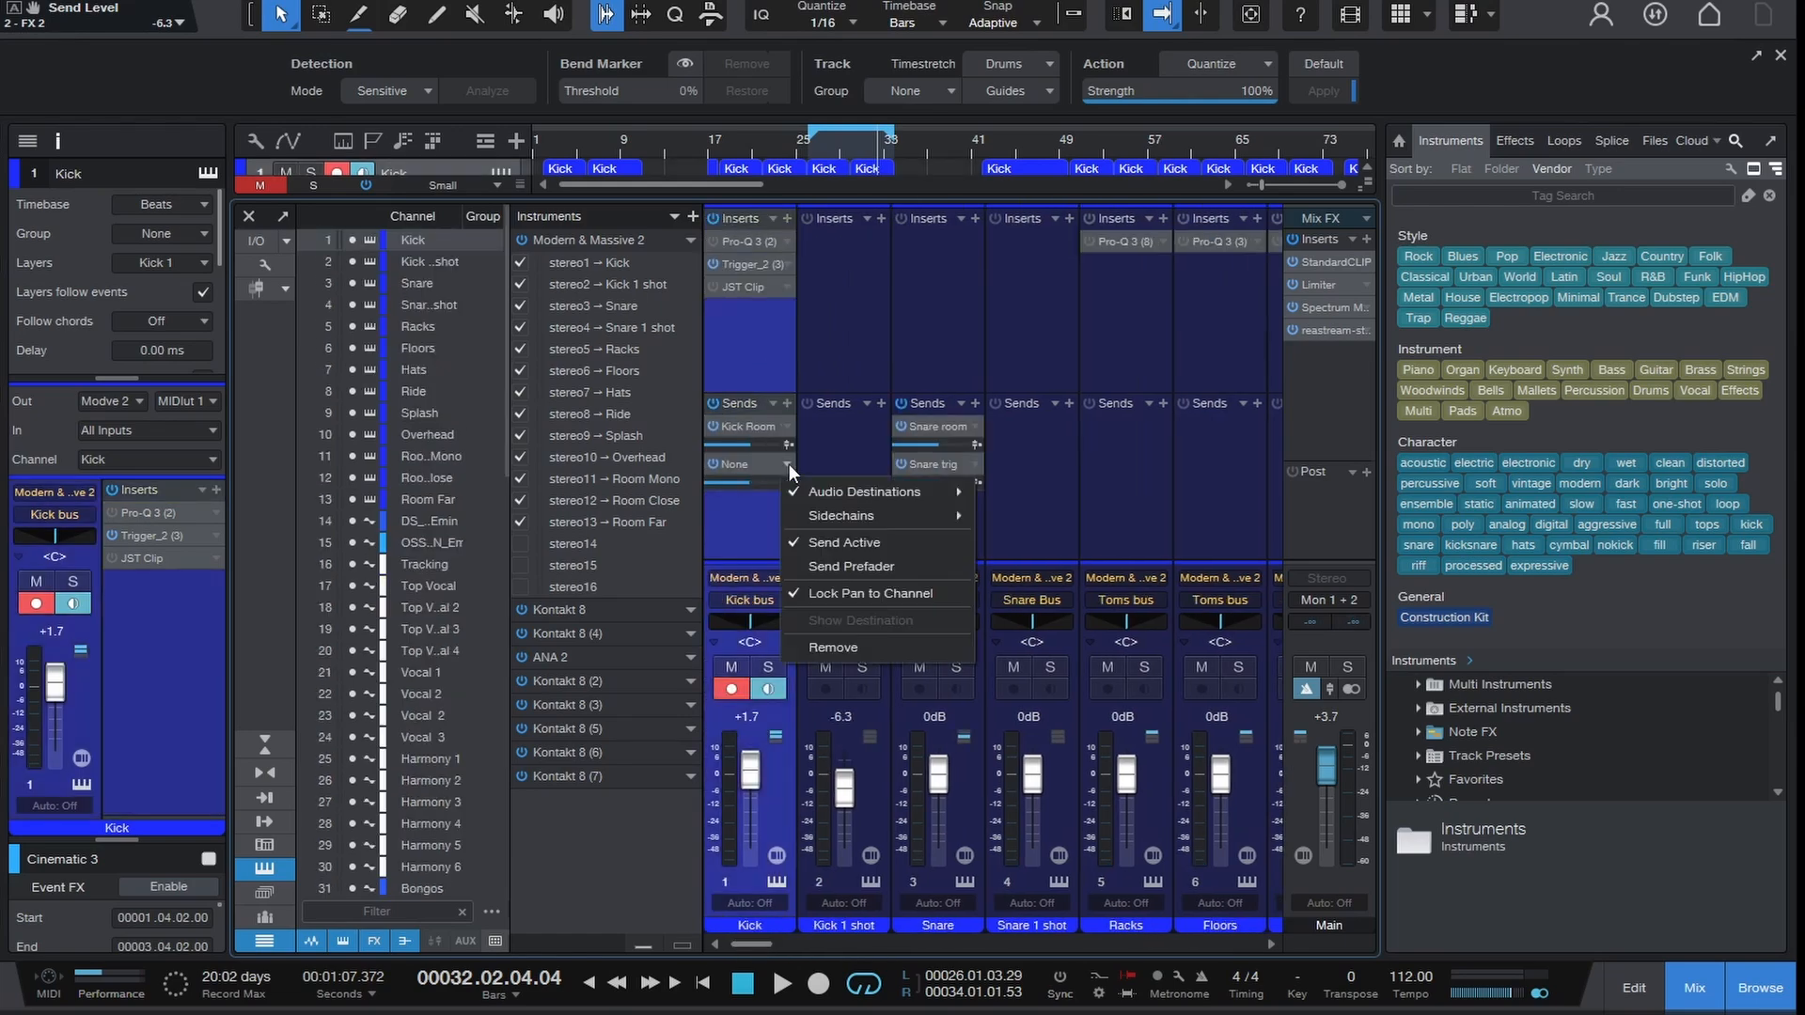
{"action": "left_click", "coordinate": [811, 649]}
- Examine Trigger 2 on the Kick Room channel, auditioning its Clippy Mids Close and Chesty Maple Room samples, and close it
{"action": "left_click_drag", "start_coordinate": [775, 936], "coordinate": [1107, 926]}
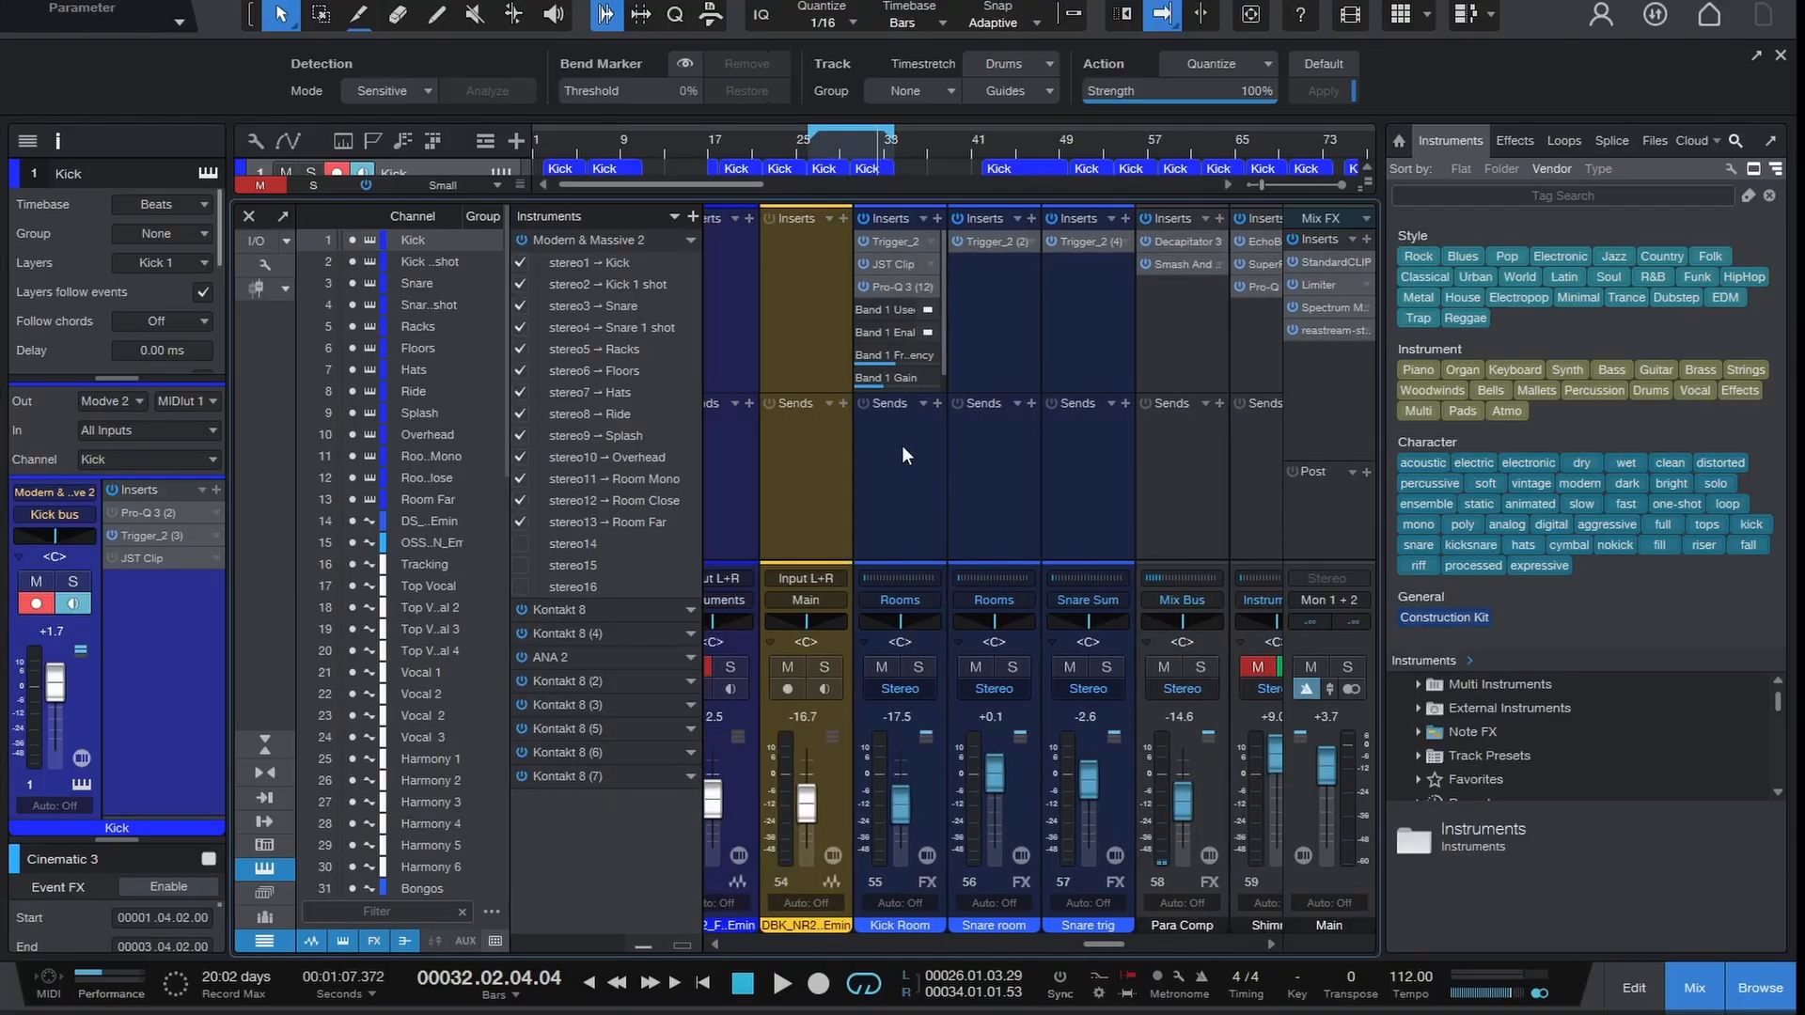
{"action": "left_click", "coordinate": [906, 476]}
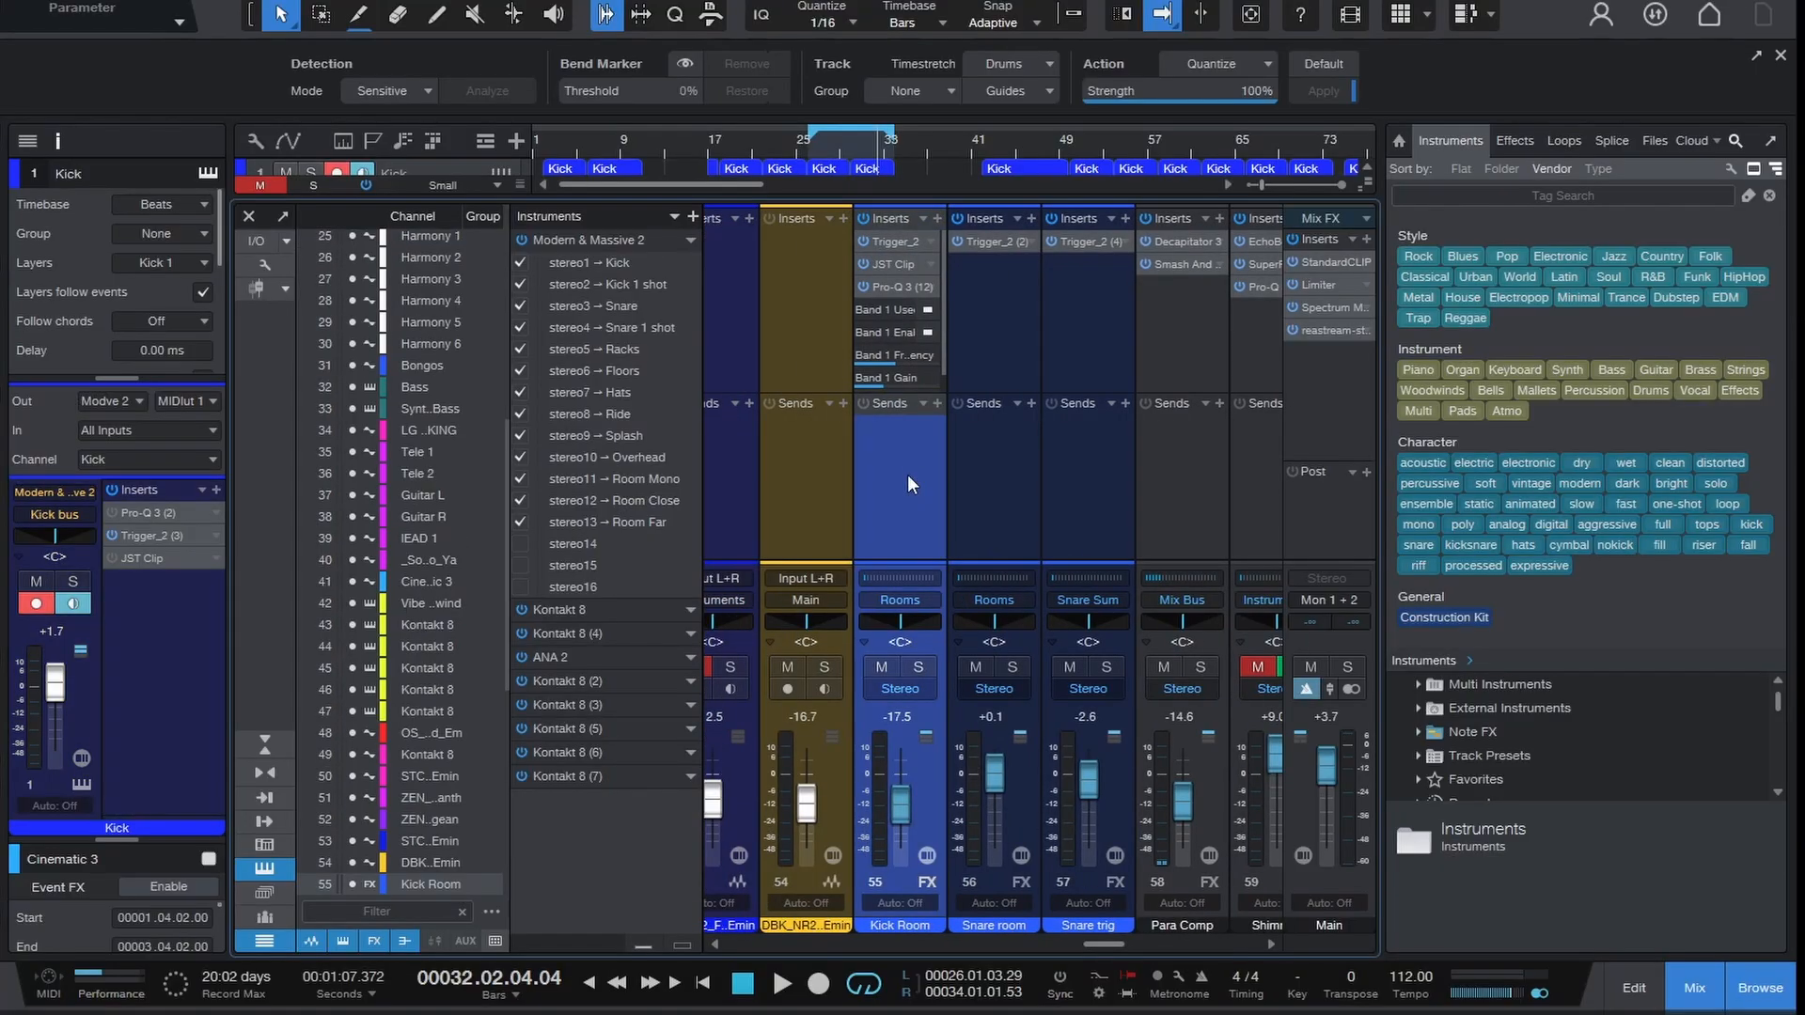
{"action": "left_click", "coordinate": [894, 243]}
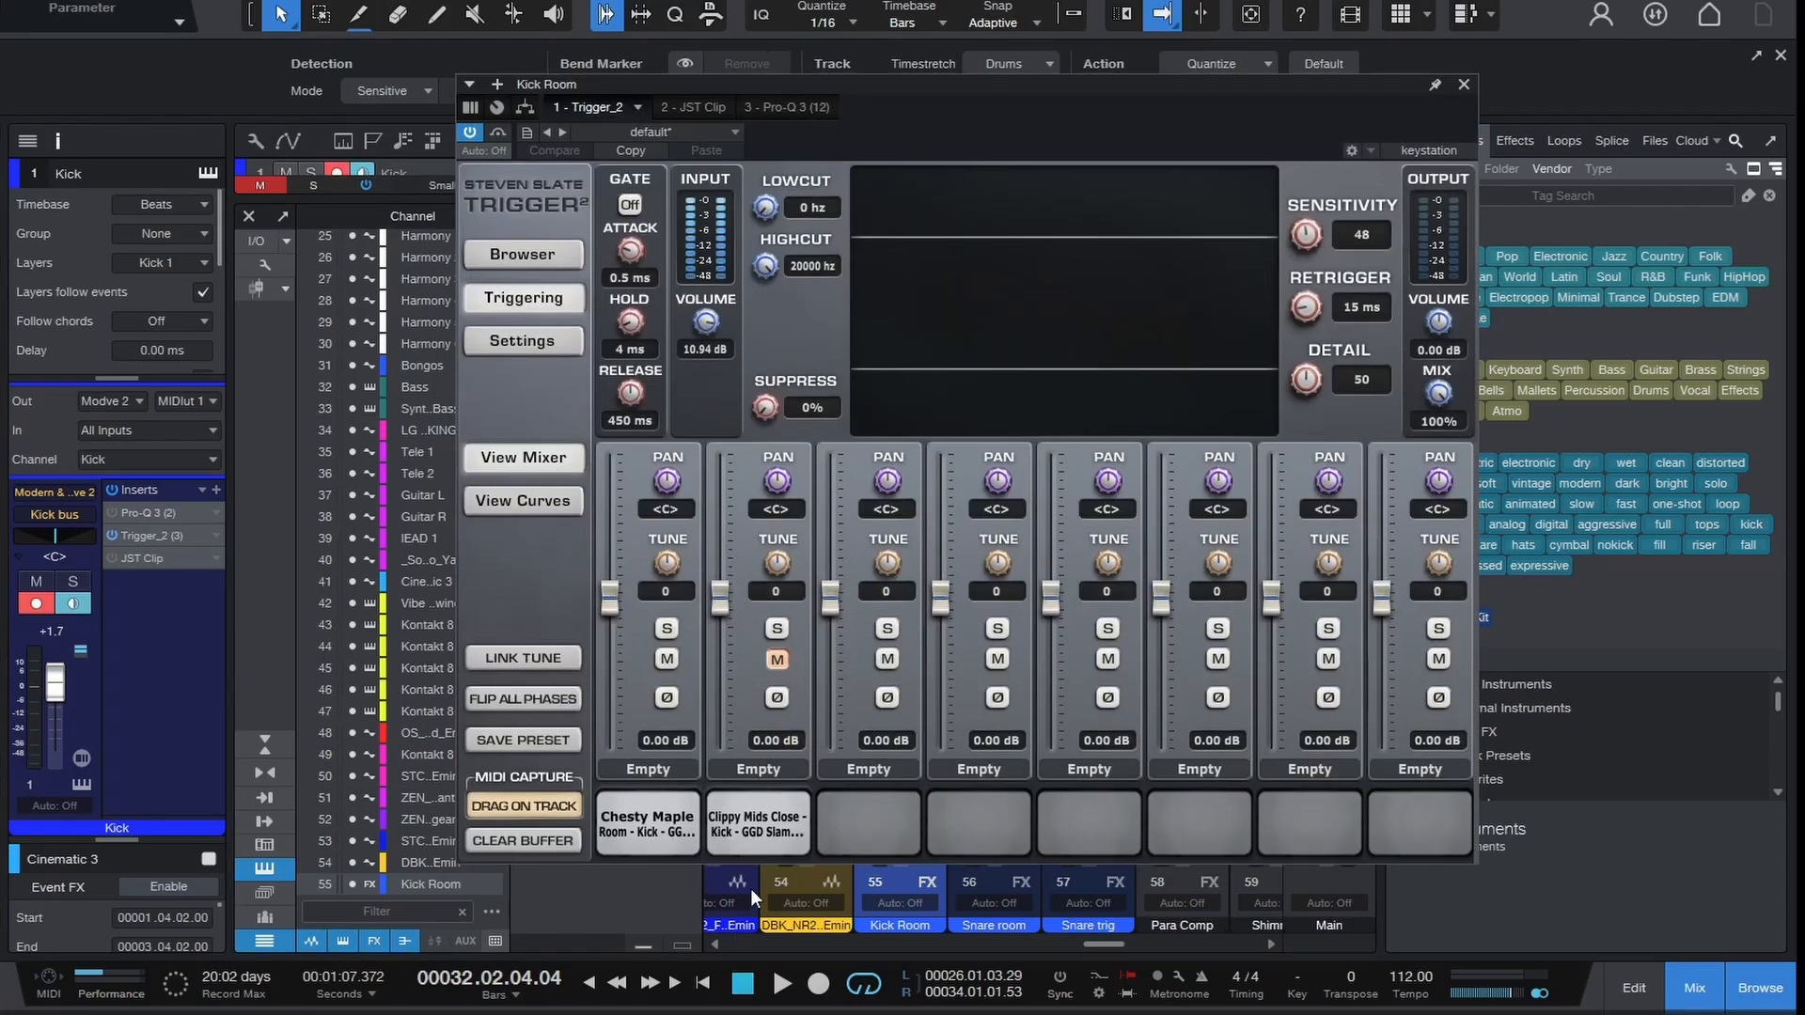
{"action": "left_click", "coordinate": [747, 818]}
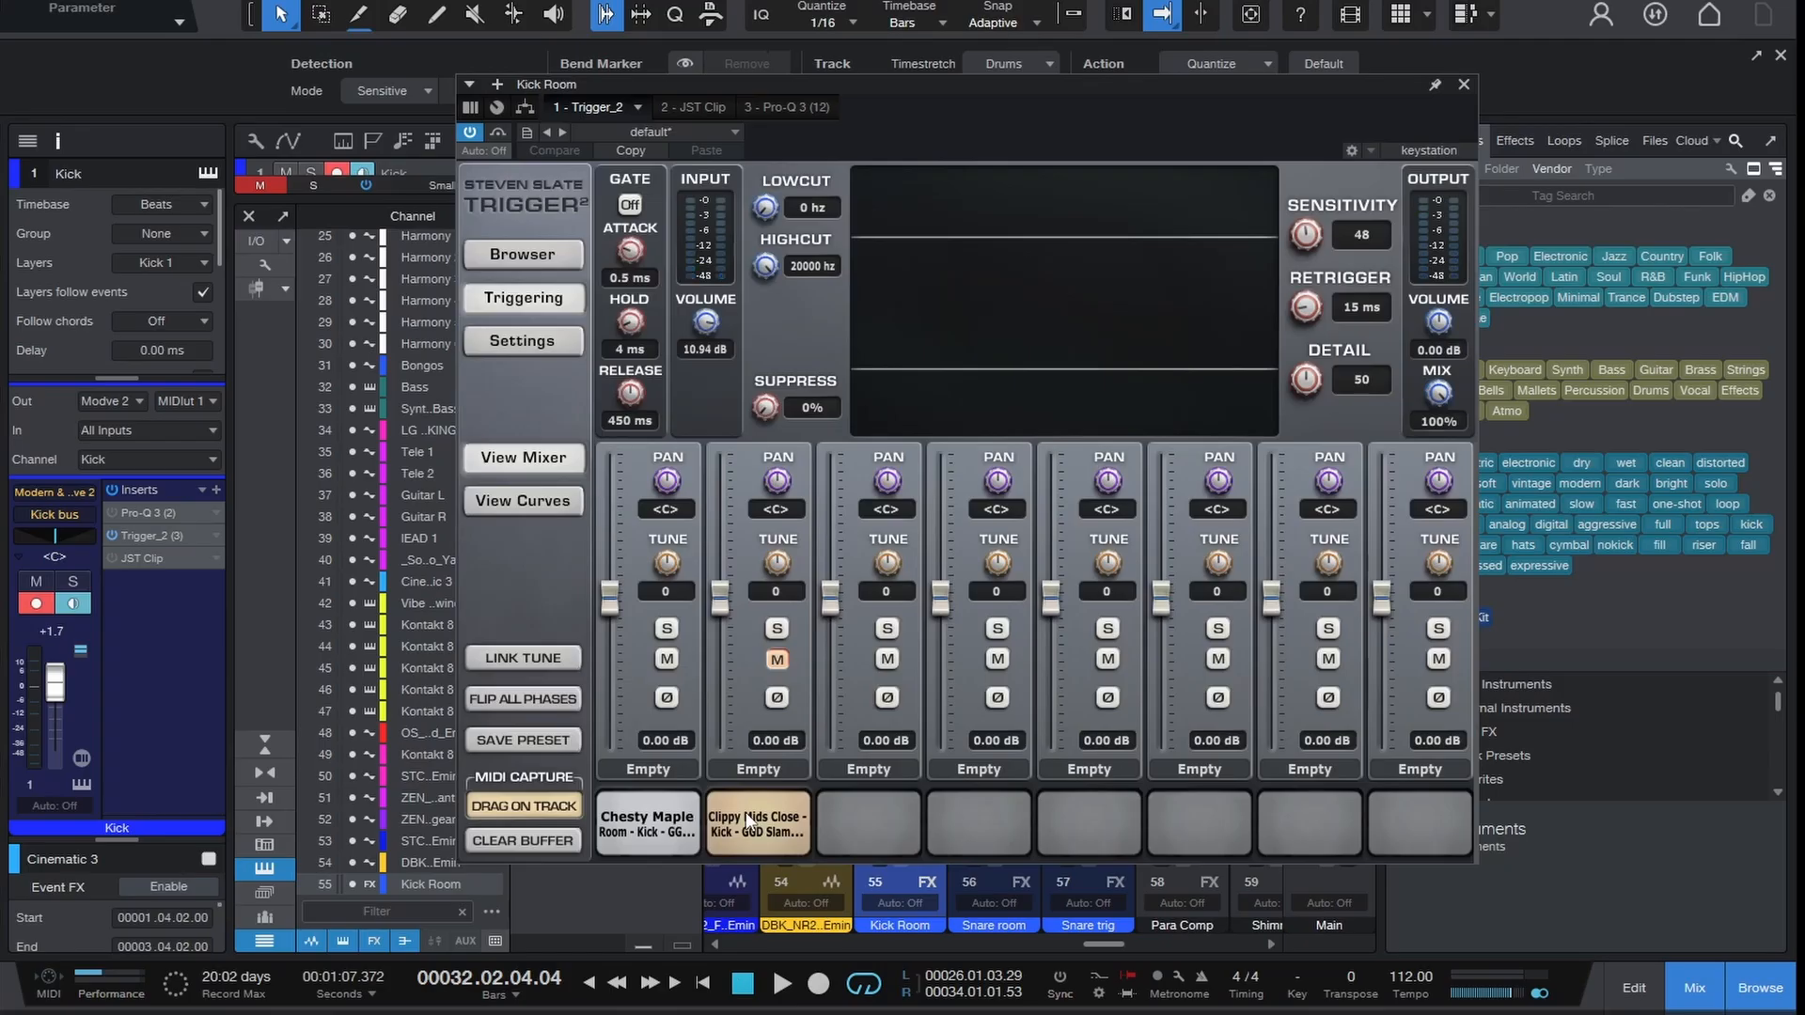
{"action": "left_click", "coordinate": [656, 832]}
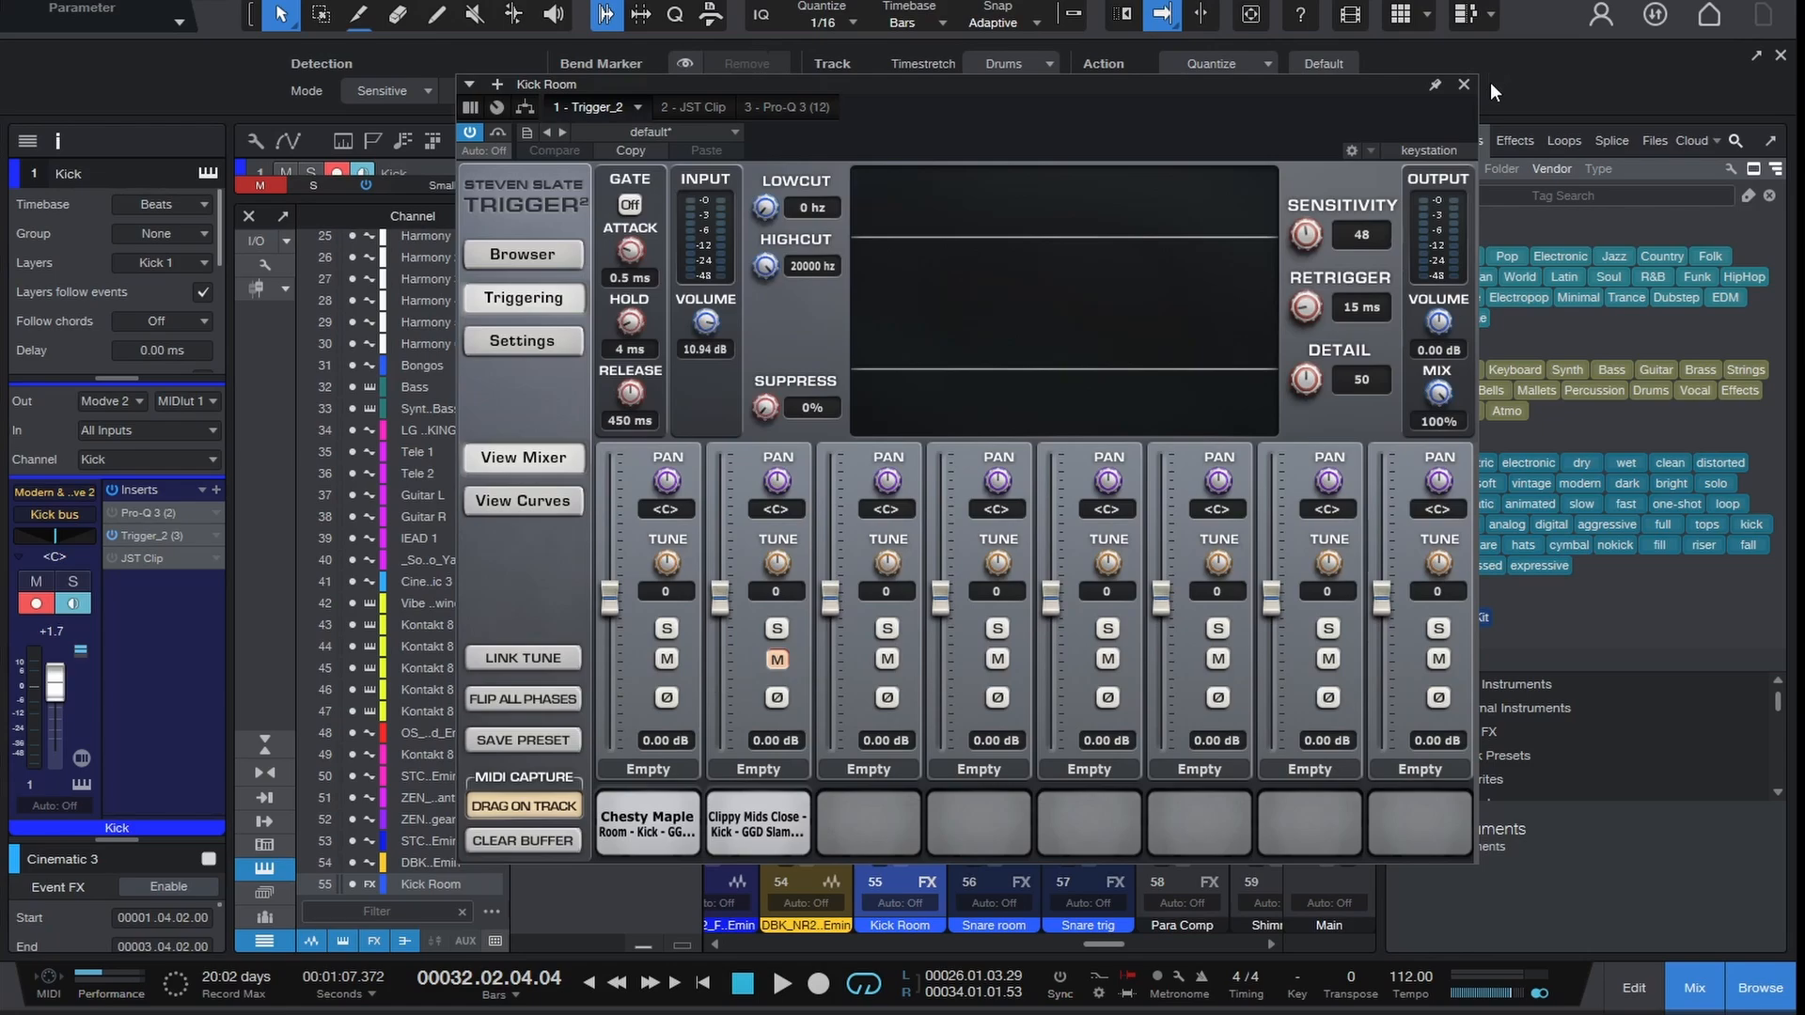
{"action": "left_click", "coordinate": [1463, 87]}
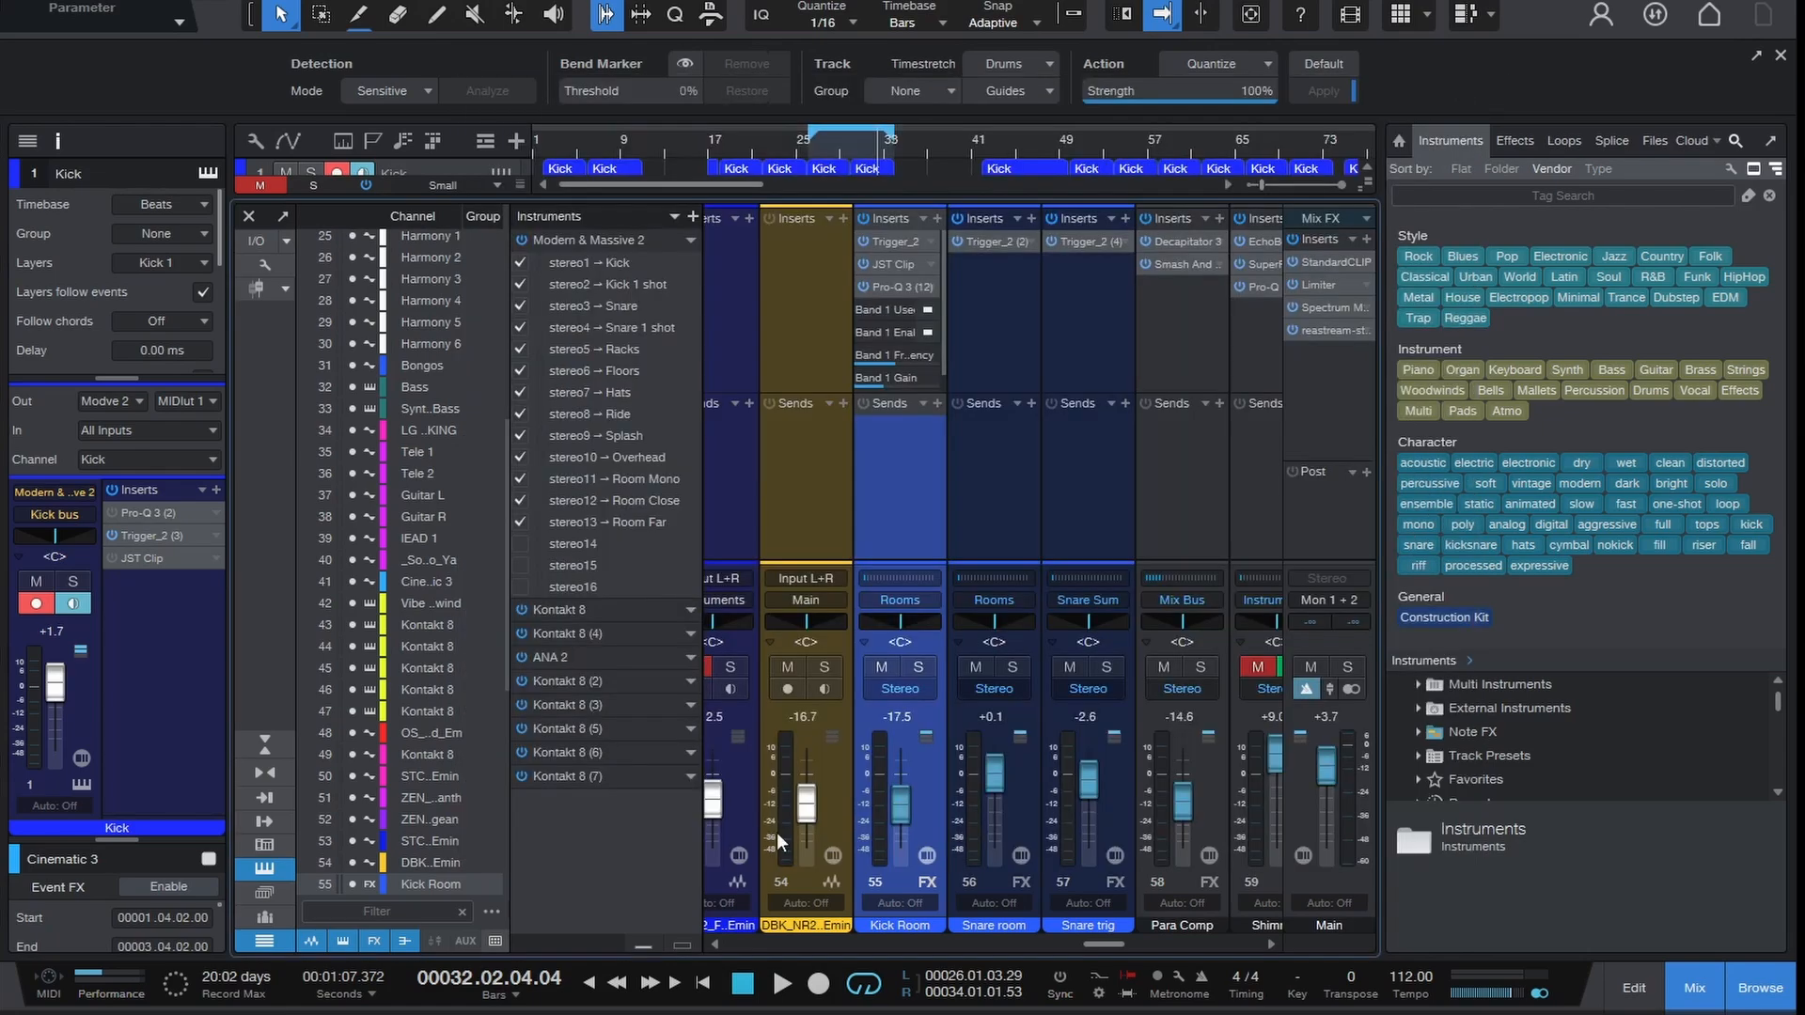
- Solo the Kick Room and Kick channels together and start playing the loop
{"action": "left_click", "coordinate": [920, 668]}
{"action": "left_click_drag", "start_coordinate": [1098, 939], "coordinate": [545, 927]}
{"action": "left_click", "coordinate": [769, 668]}
{"action": "key", "text": "space"}
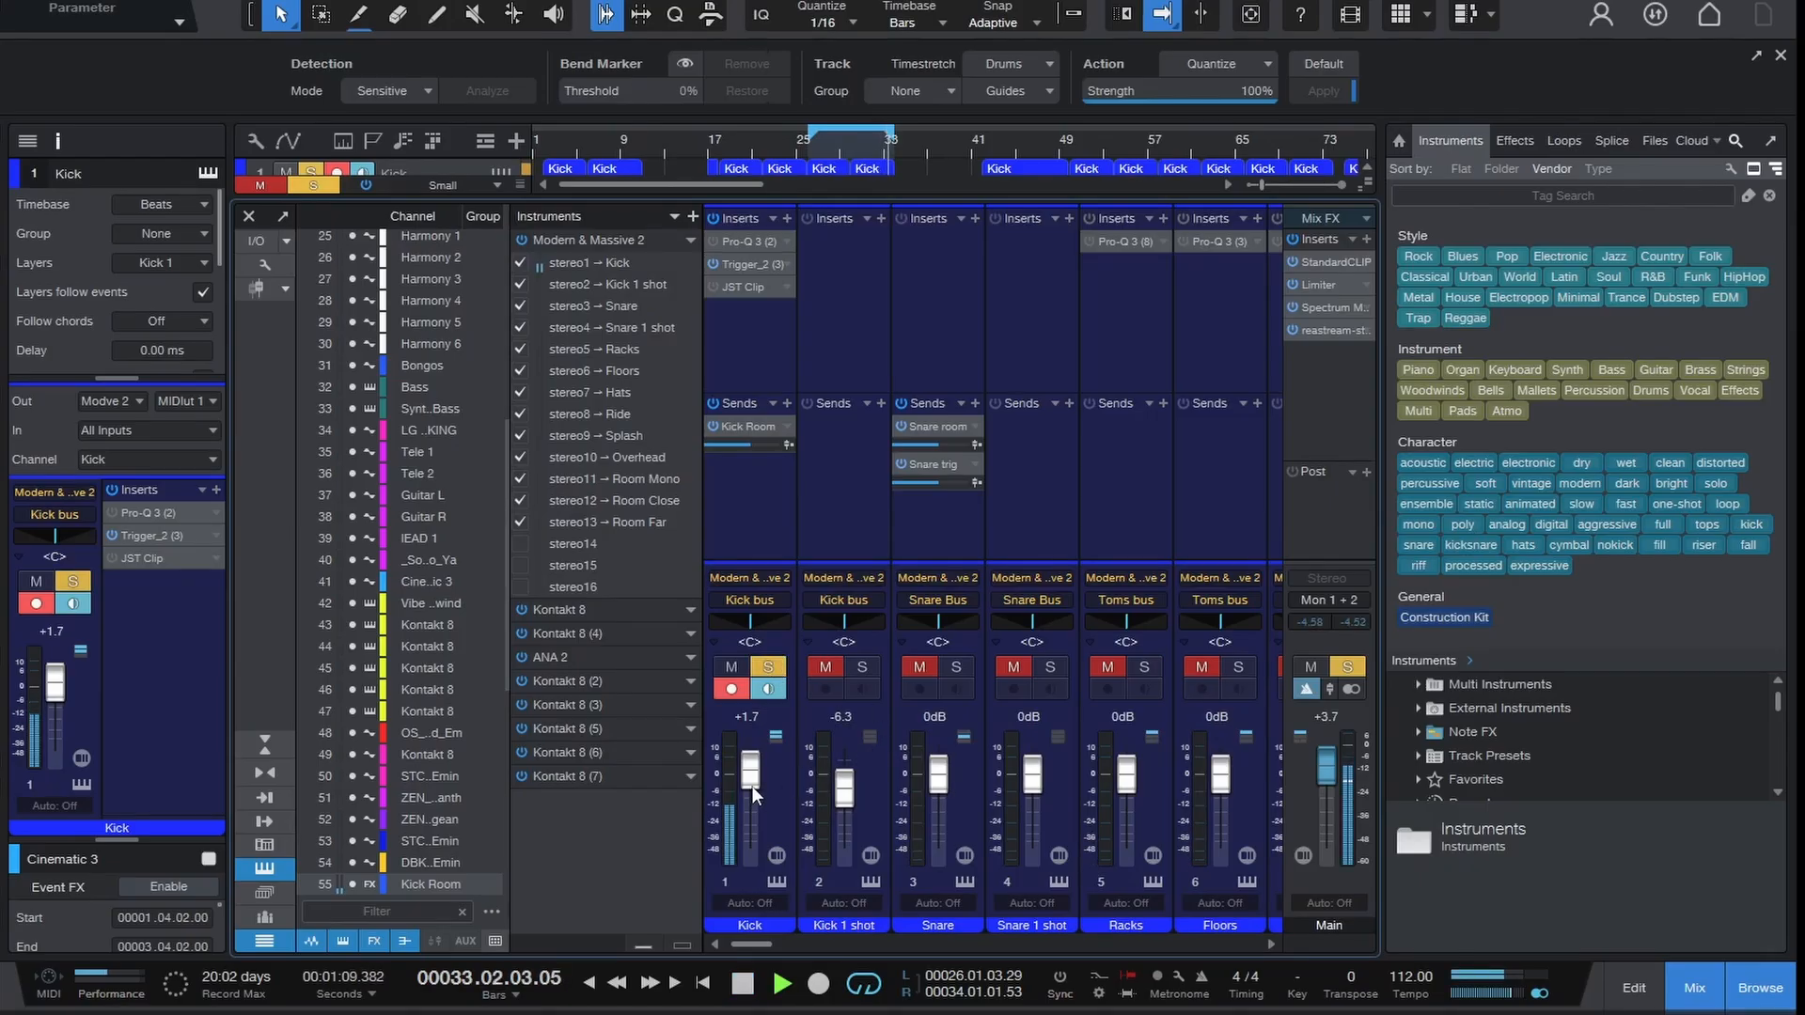
- Toggle mute on the Kick Room channel during playback to compare the kick with and without it, and stop playback
{"action": "left_click_drag", "start_coordinate": [760, 944], "coordinate": [1109, 906]}
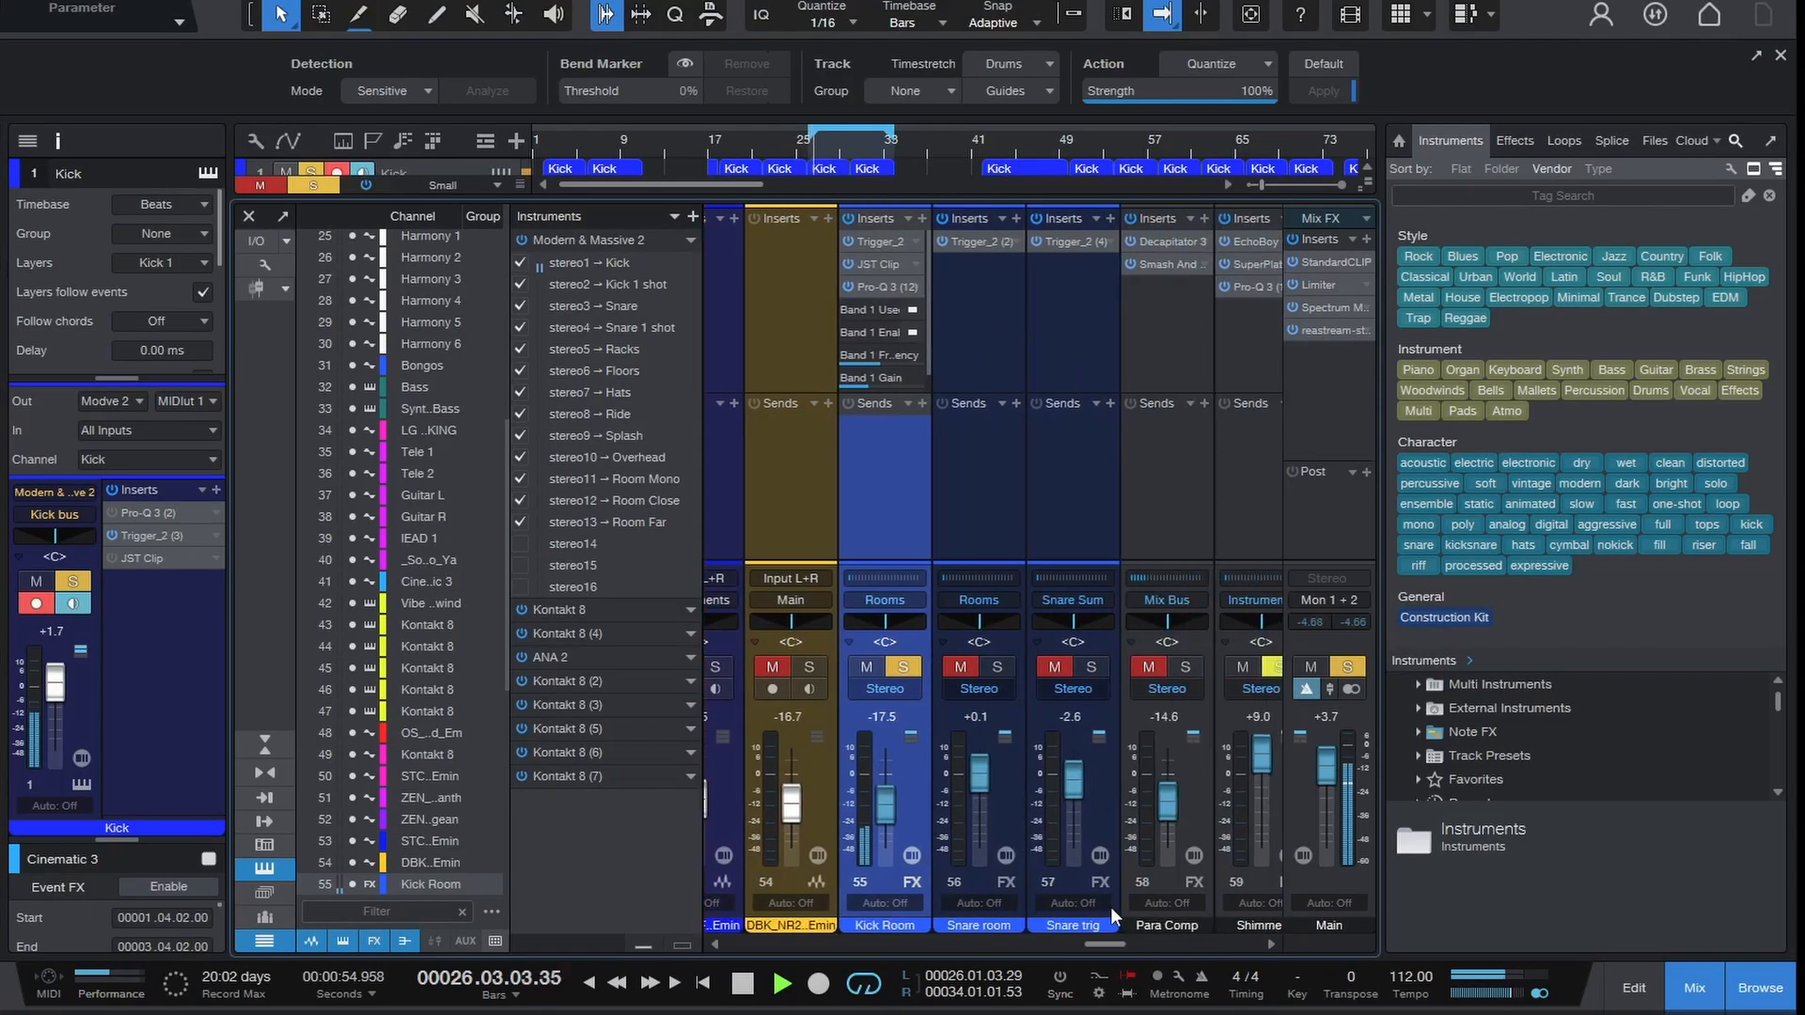
{"action": "left_click", "coordinate": [867, 668]}
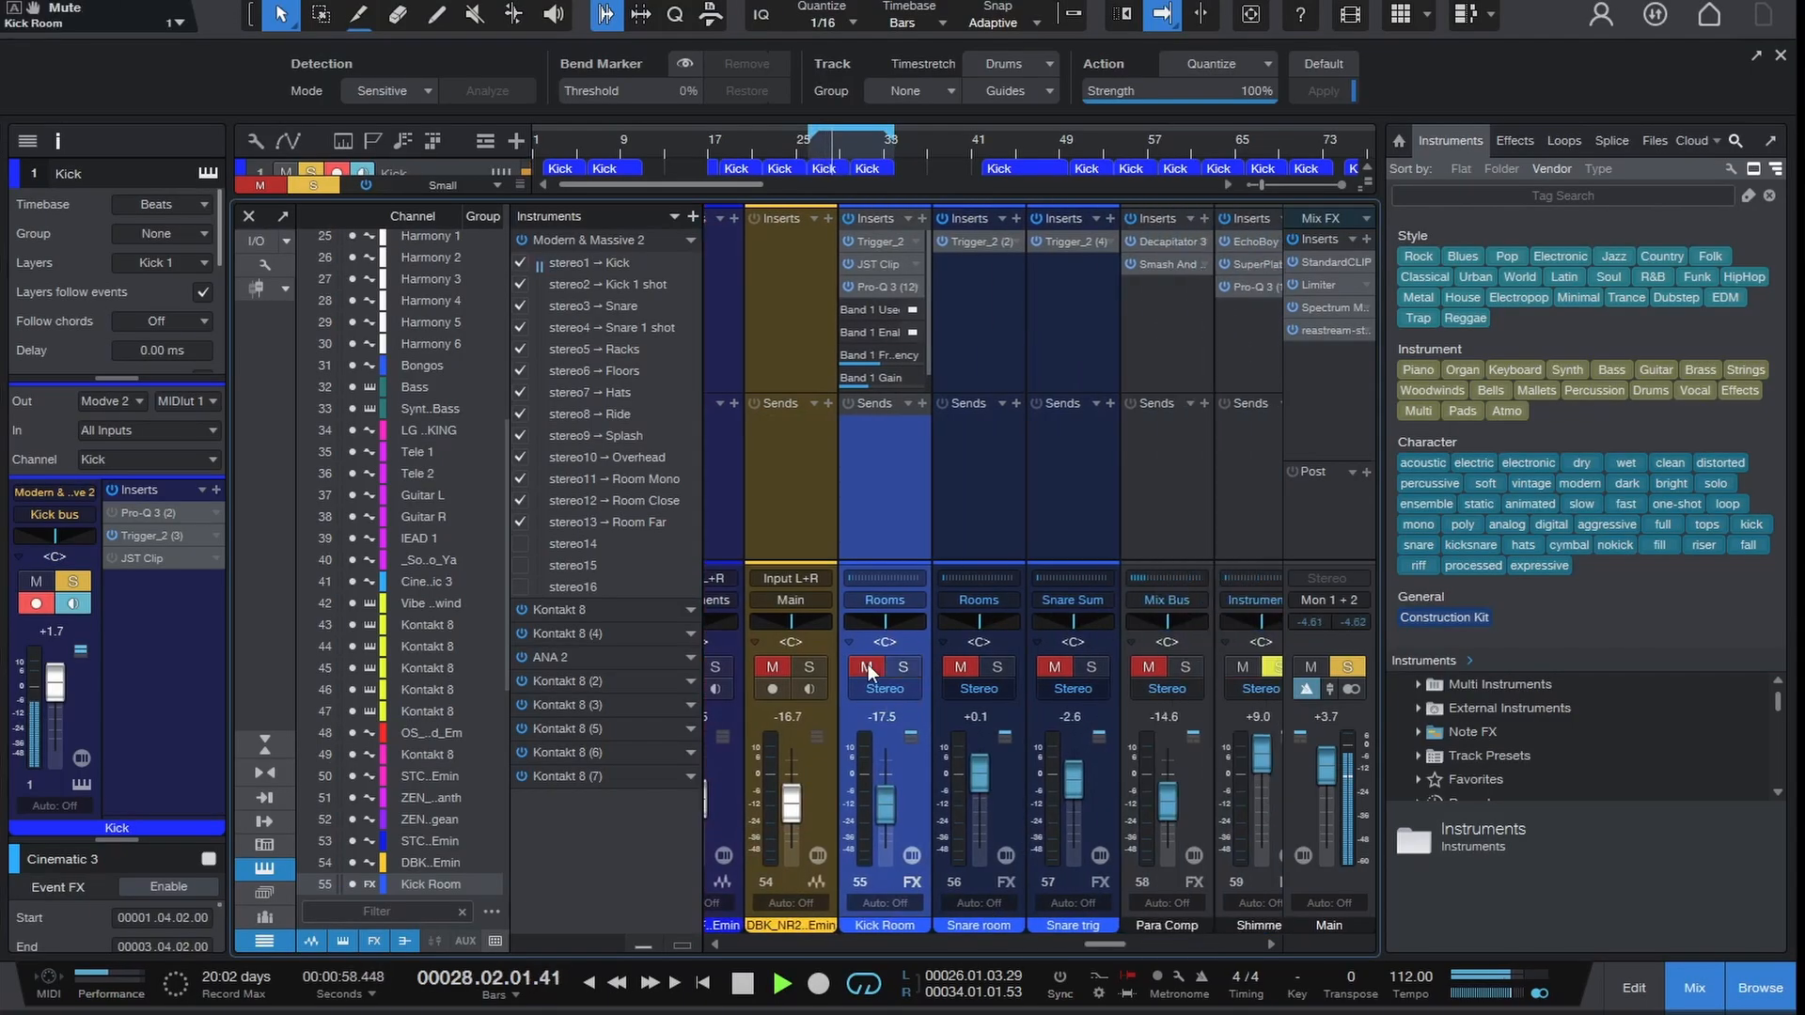
{"action": "left_click", "coordinate": [869, 669]}
{"action": "key", "text": "space"}
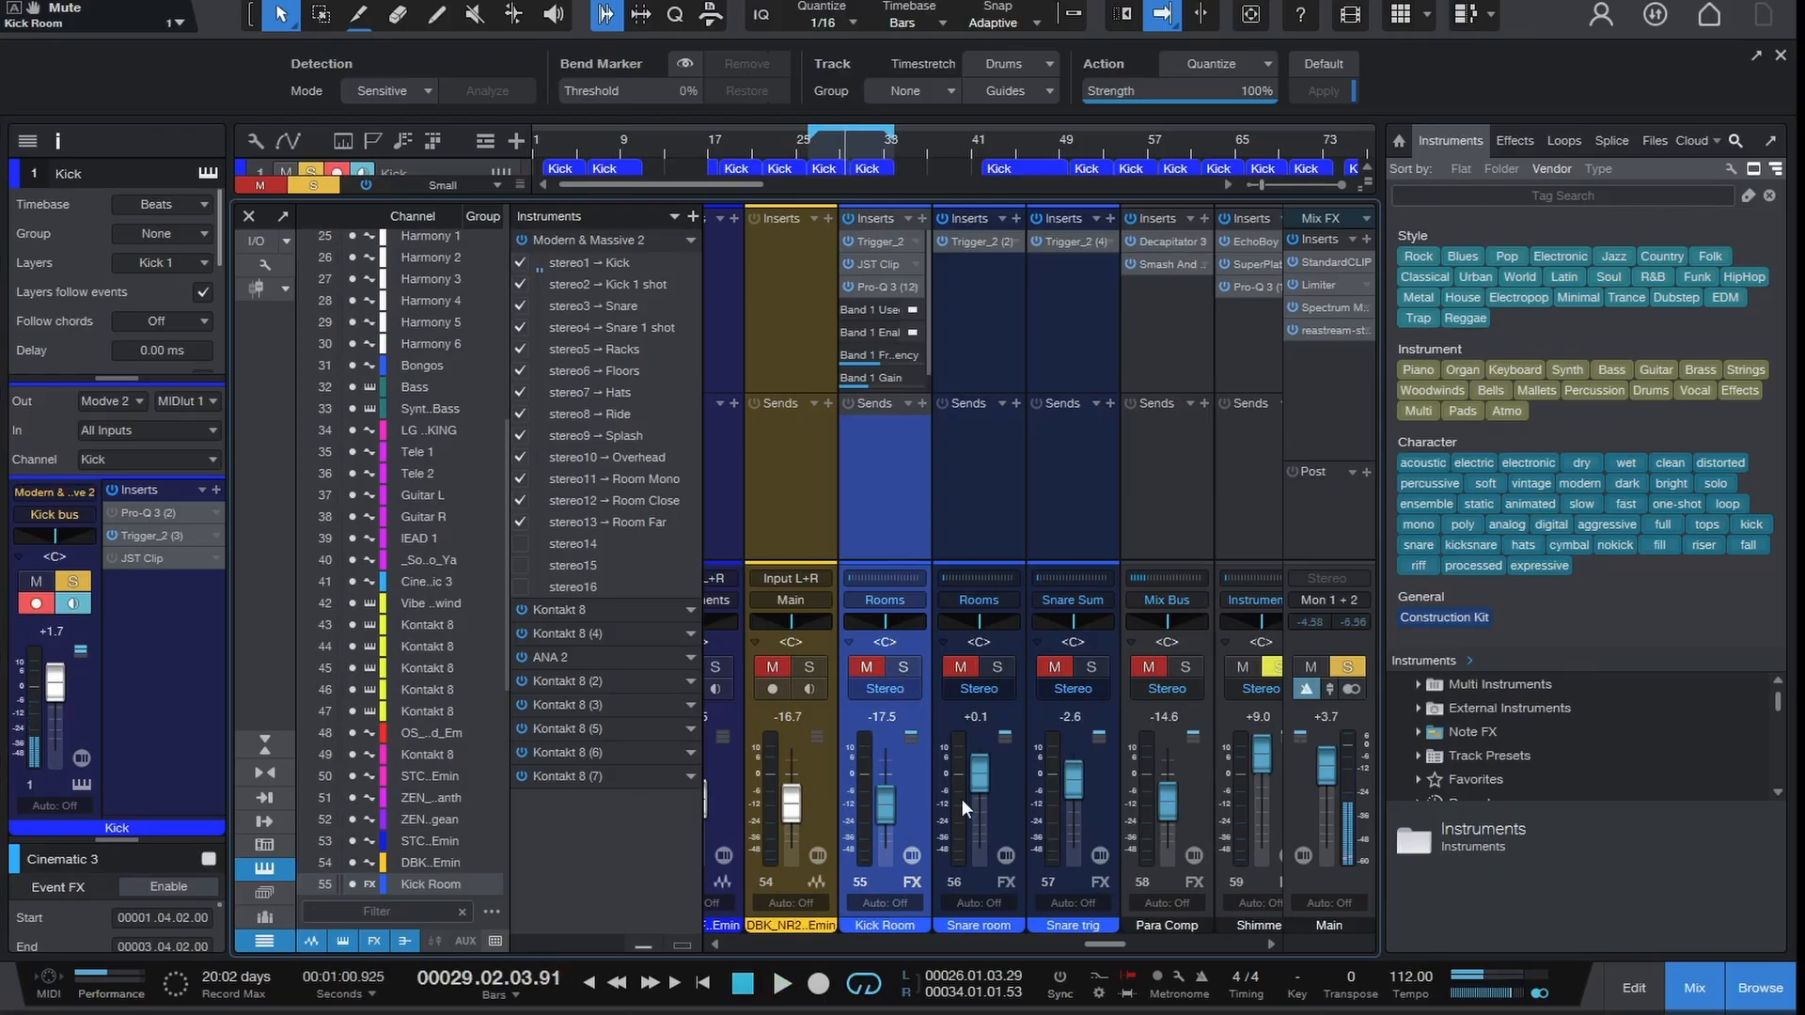
- Move the solo from the Kick channel to the Snare channel and audition the snare loop
{"action": "left_click_drag", "start_coordinate": [1101, 944], "coordinate": [690, 944]}
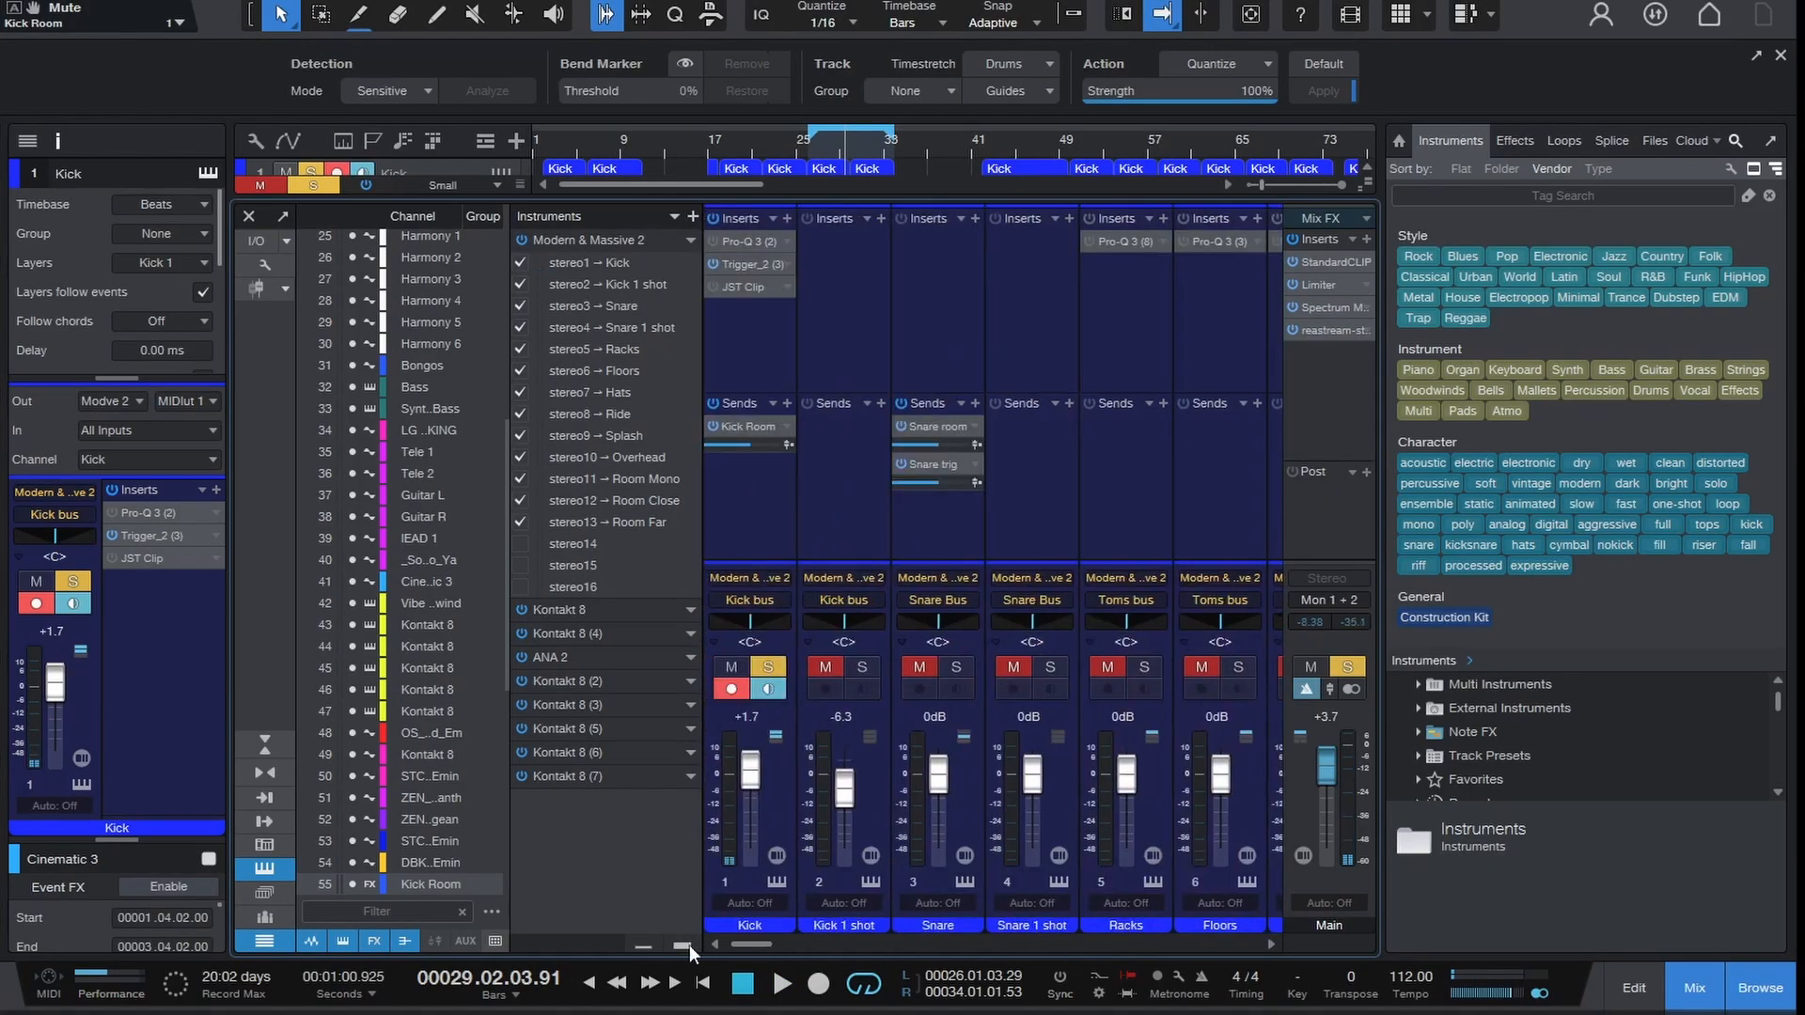
{"action": "left_click", "coordinate": [771, 667]}
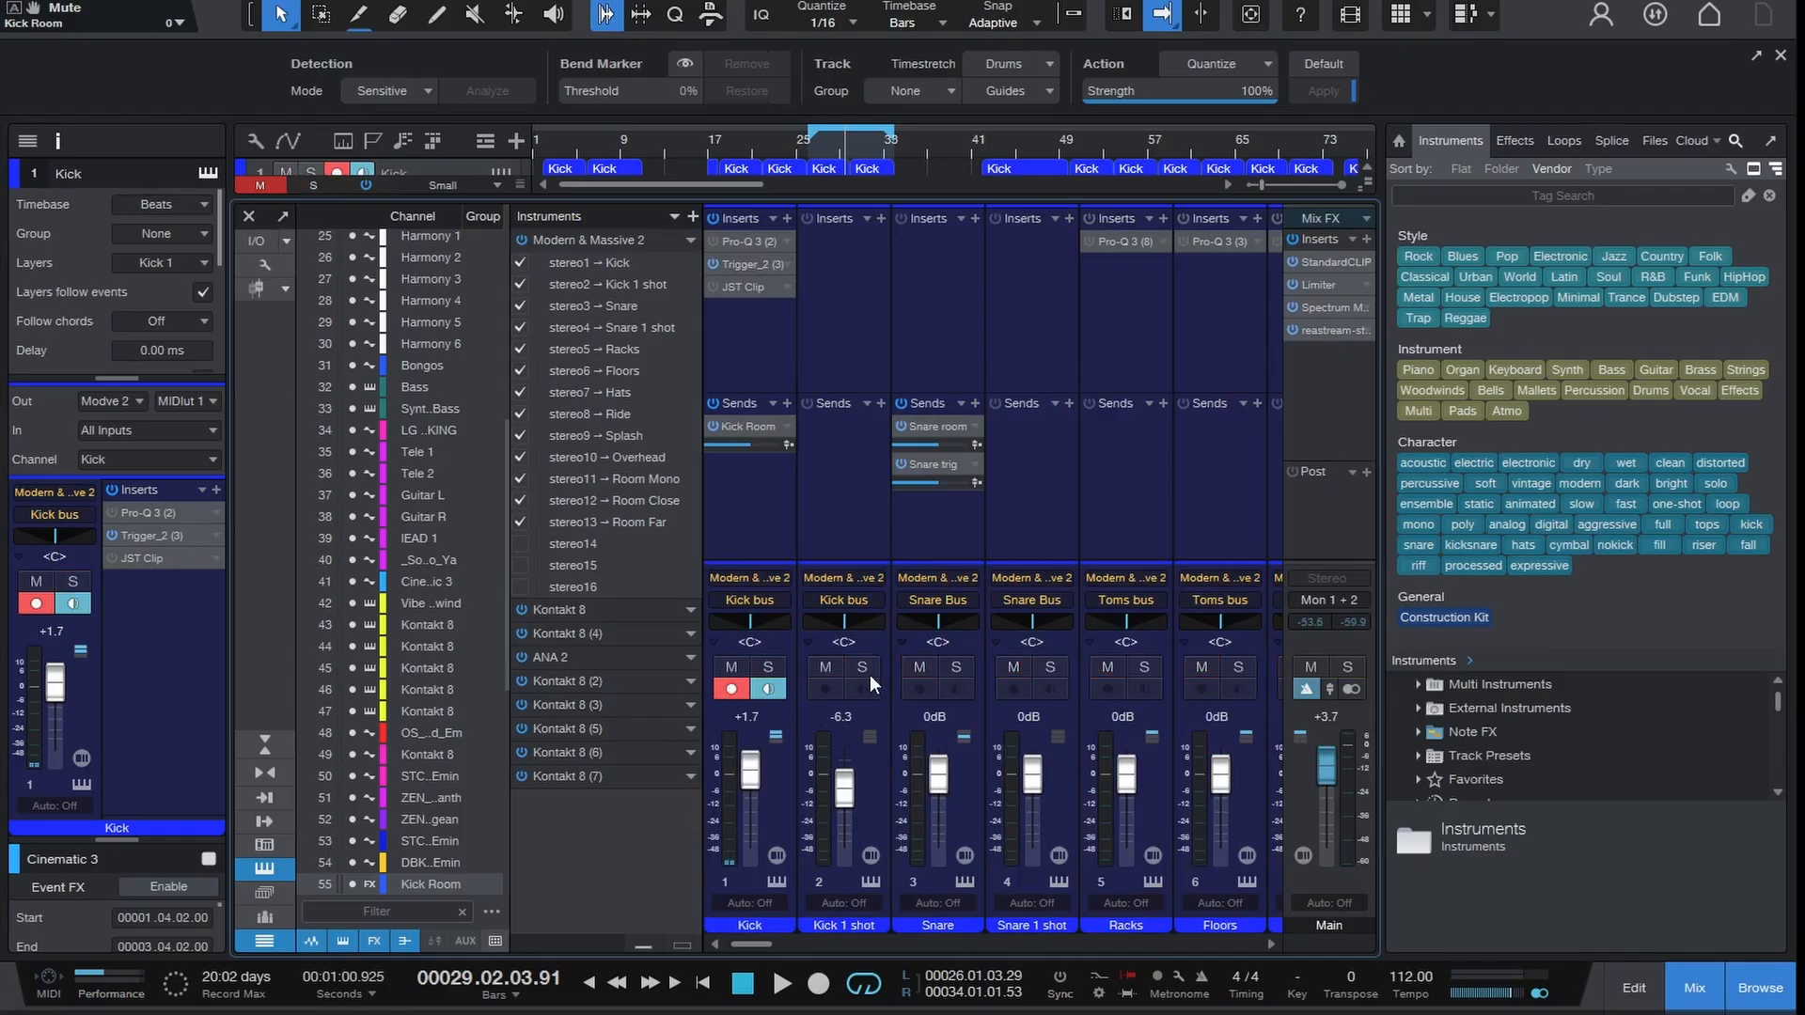
{"action": "left_click", "coordinate": [959, 668]}
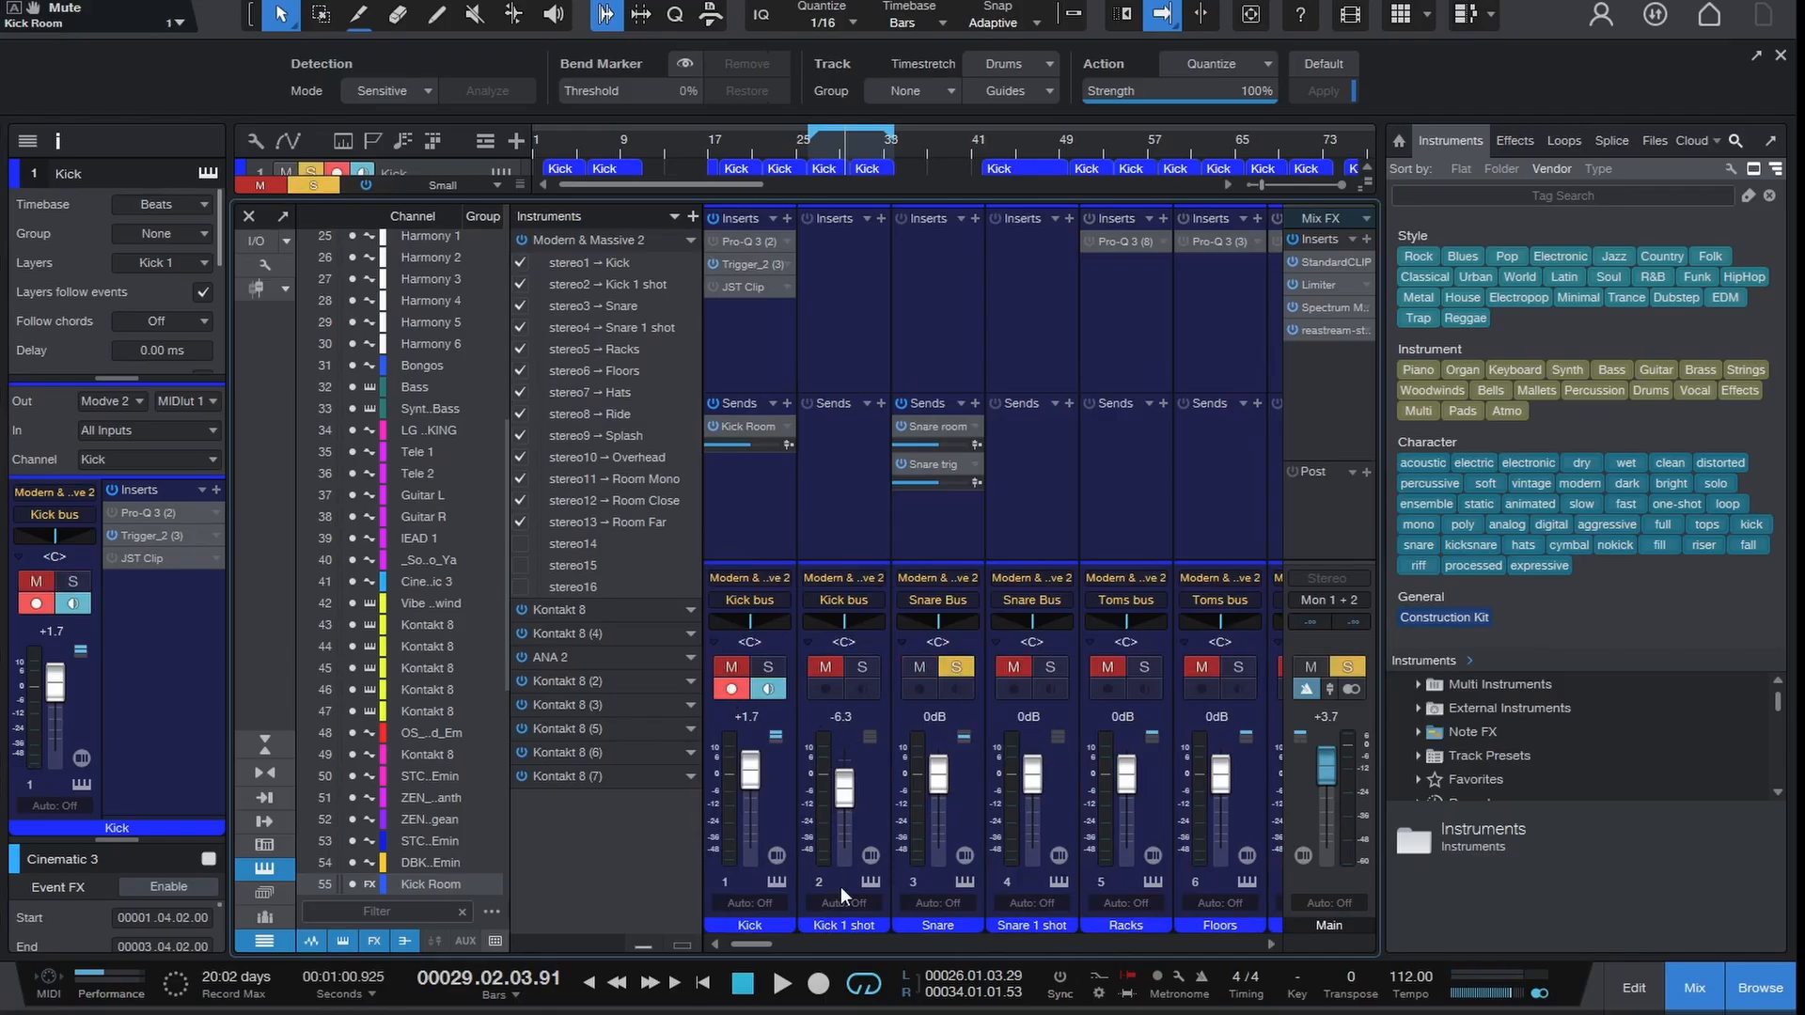
{"action": "mouse_move", "coordinate": [748, 944]}
{"action": "left_mouse_down"}
{"action": "mouse_move", "coordinate": [1178, 937]}
{"action": "mouse_move", "coordinate": [787, 962]}
{"action": "mouse_move", "coordinate": [752, 946]}
{"action": "left_mouse_up"}
{"action": "key", "text": "space"}
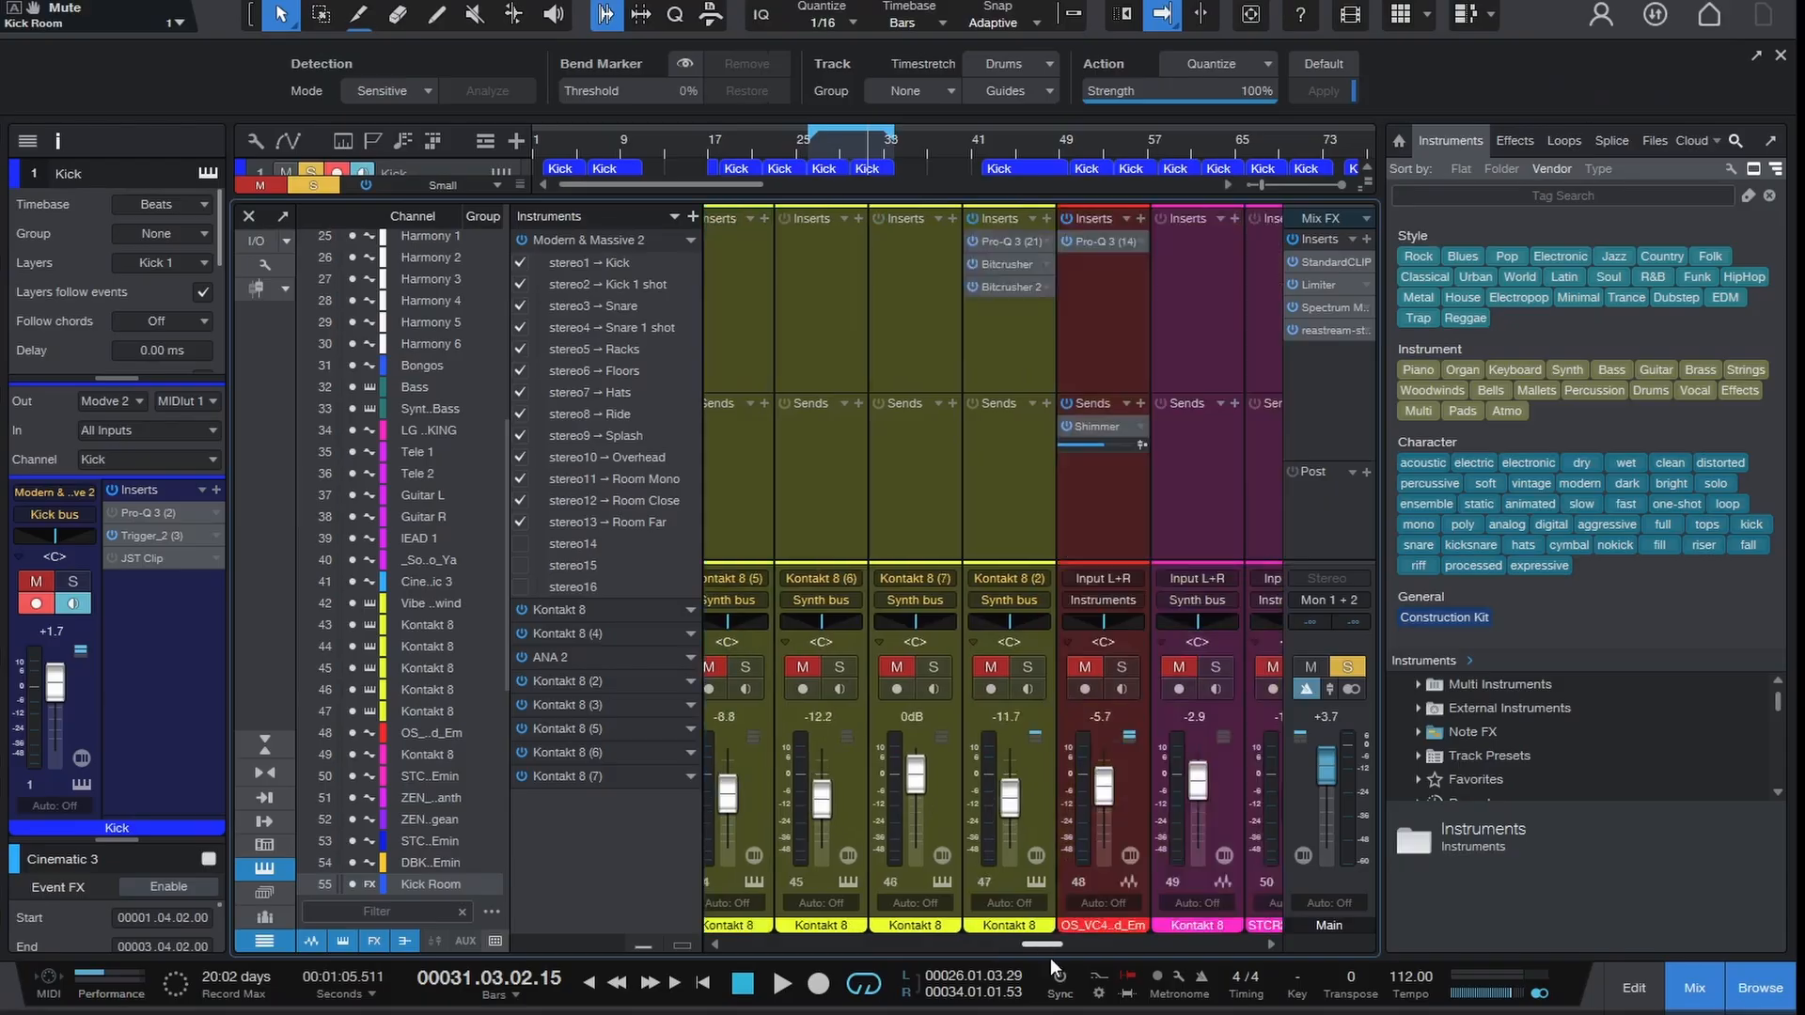
- Solo and audition the Snare room channel, and audition the Empty Warehouse Room sample in its Trigger 2
{"action": "left_click_drag", "start_coordinate": [1051, 957], "coordinate": [1102, 961]}
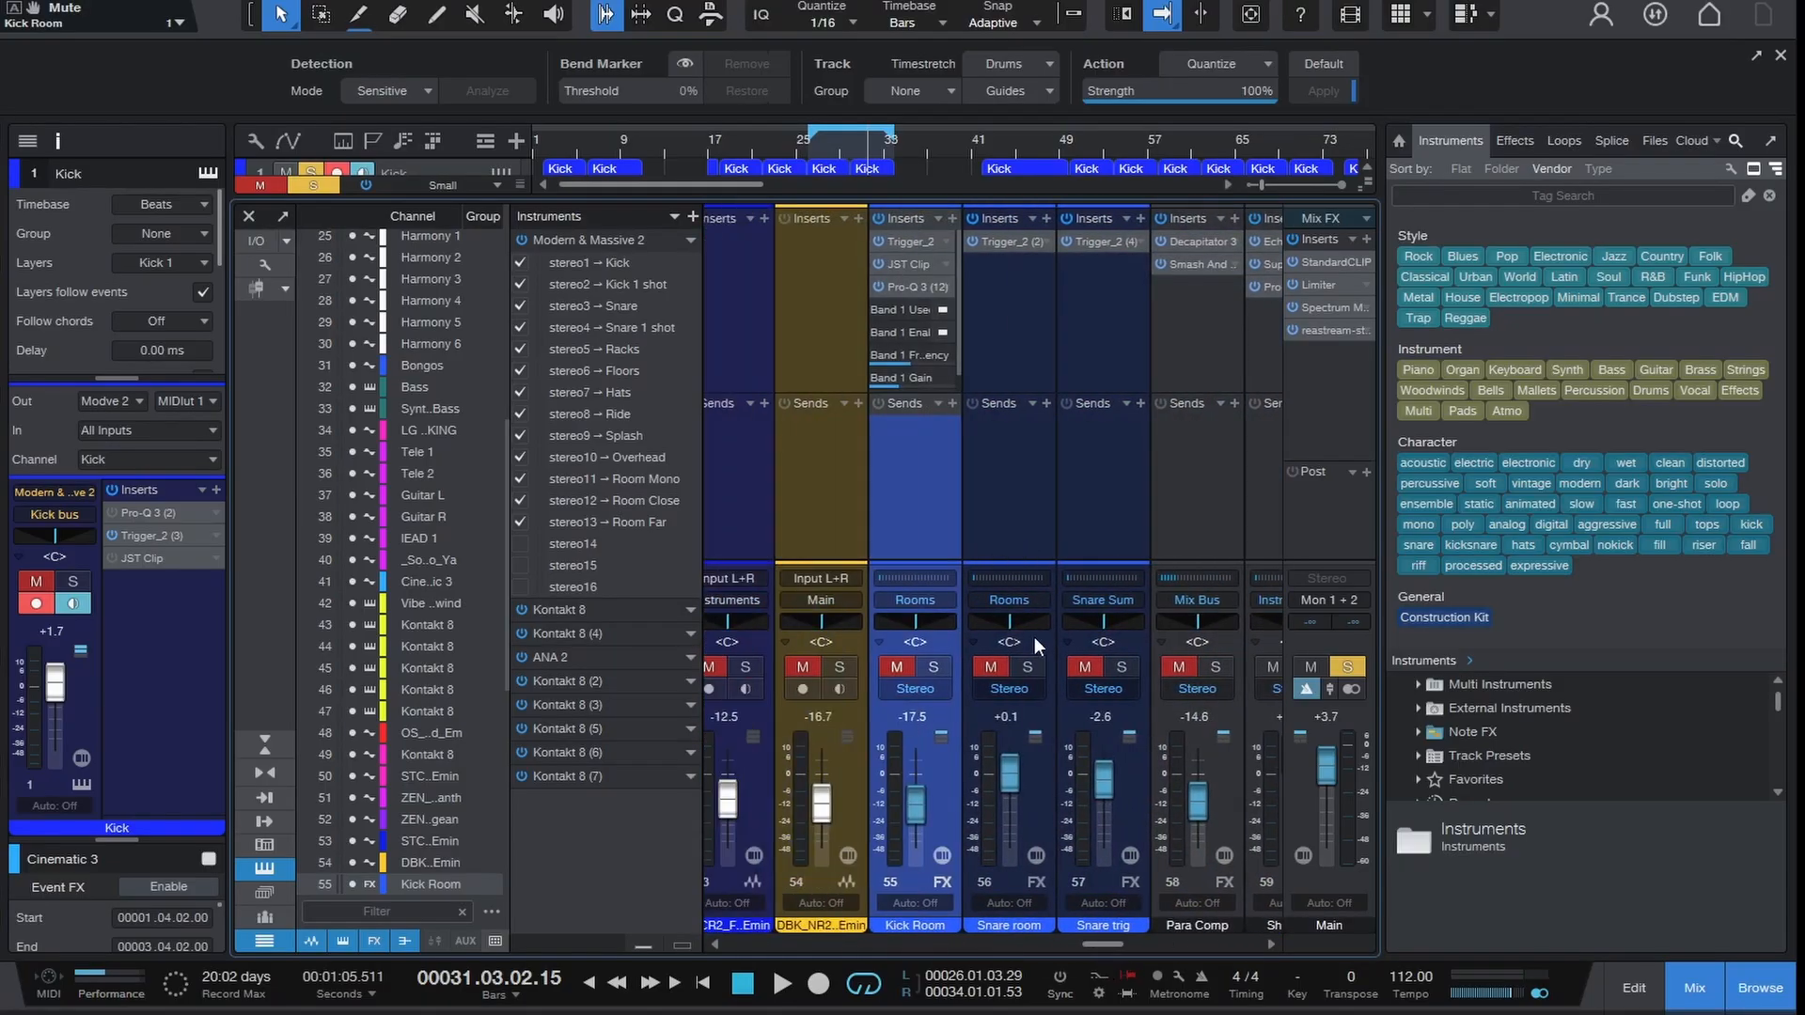
{"action": "key", "text": "space"}
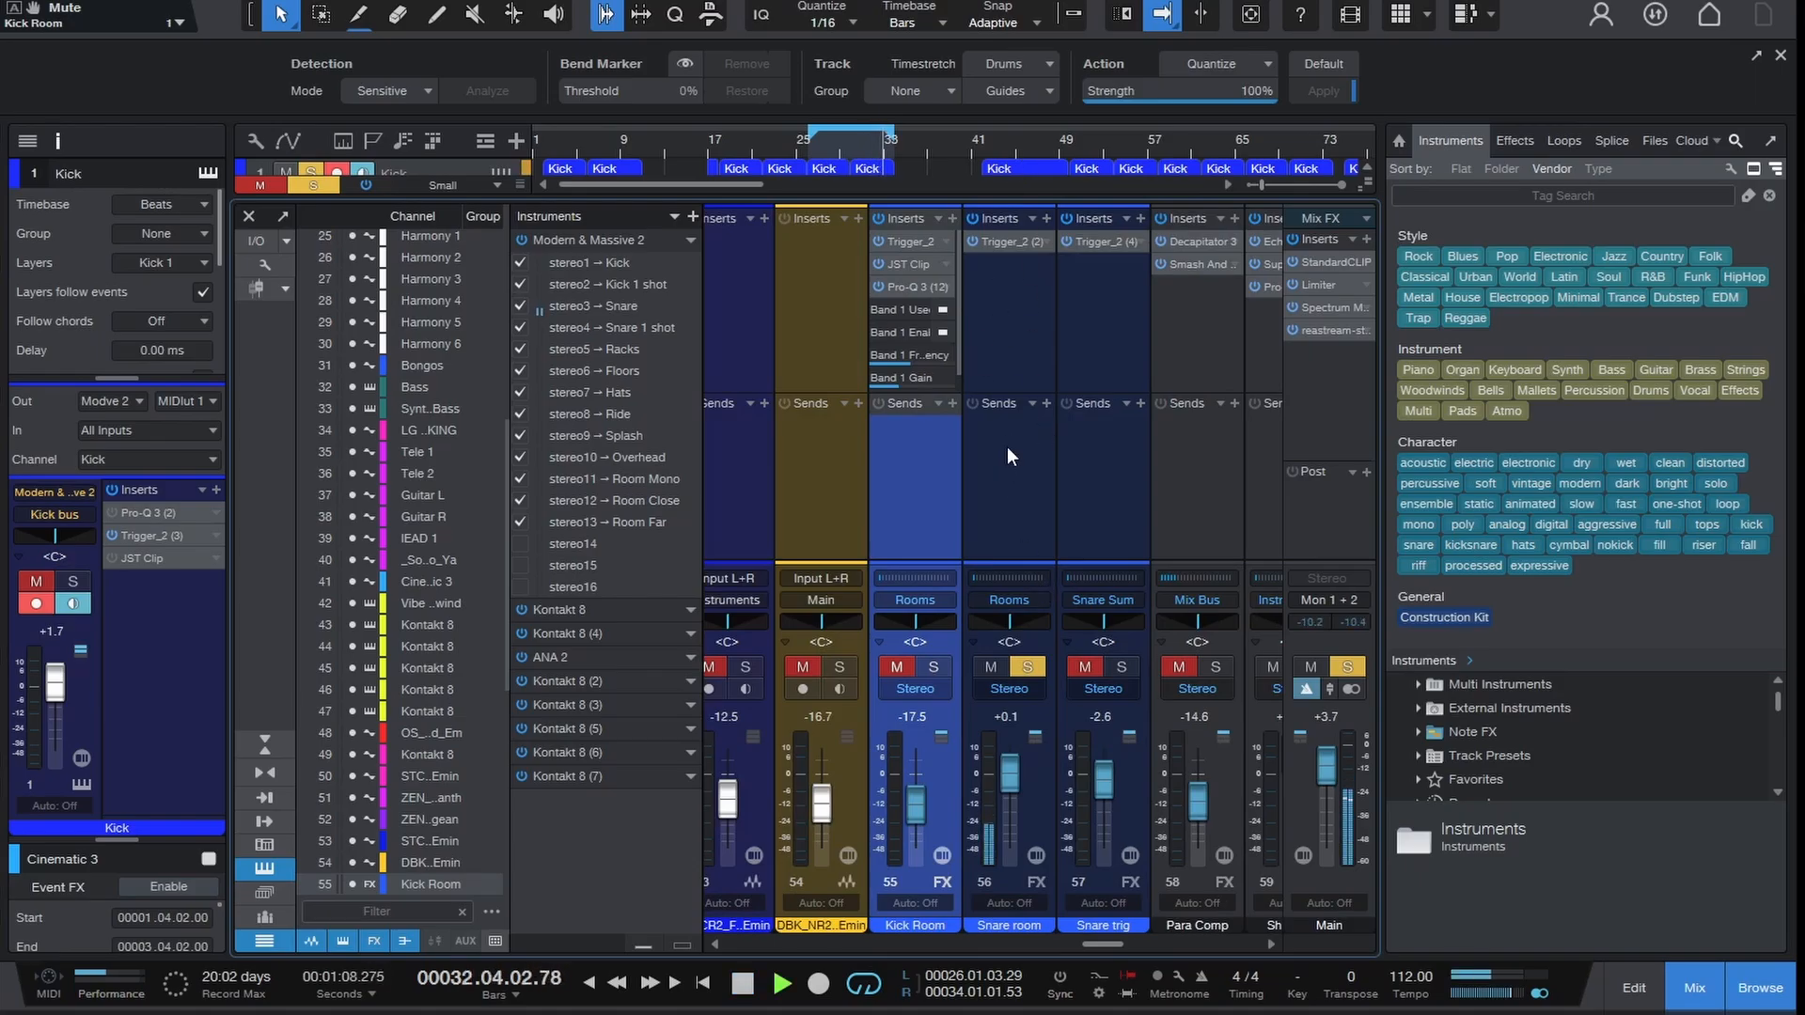
{"action": "key", "text": "space"}
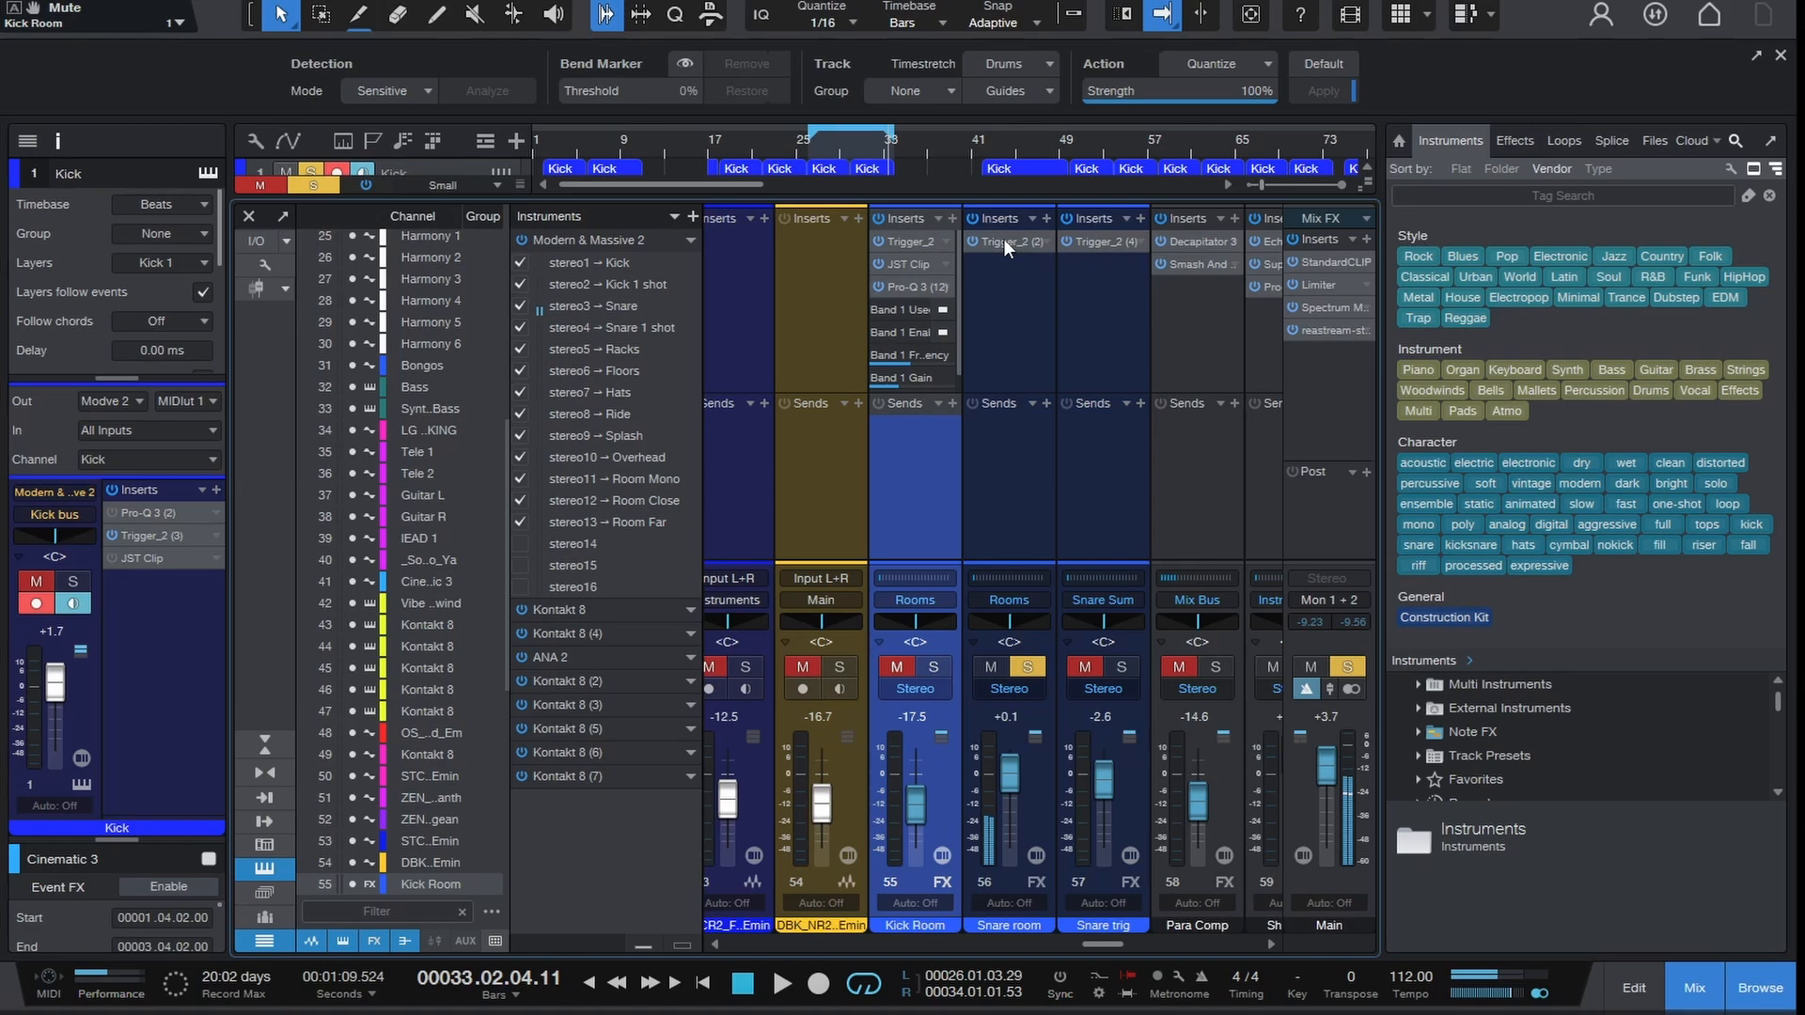
{"action": "left_click", "coordinate": [1002, 239]}
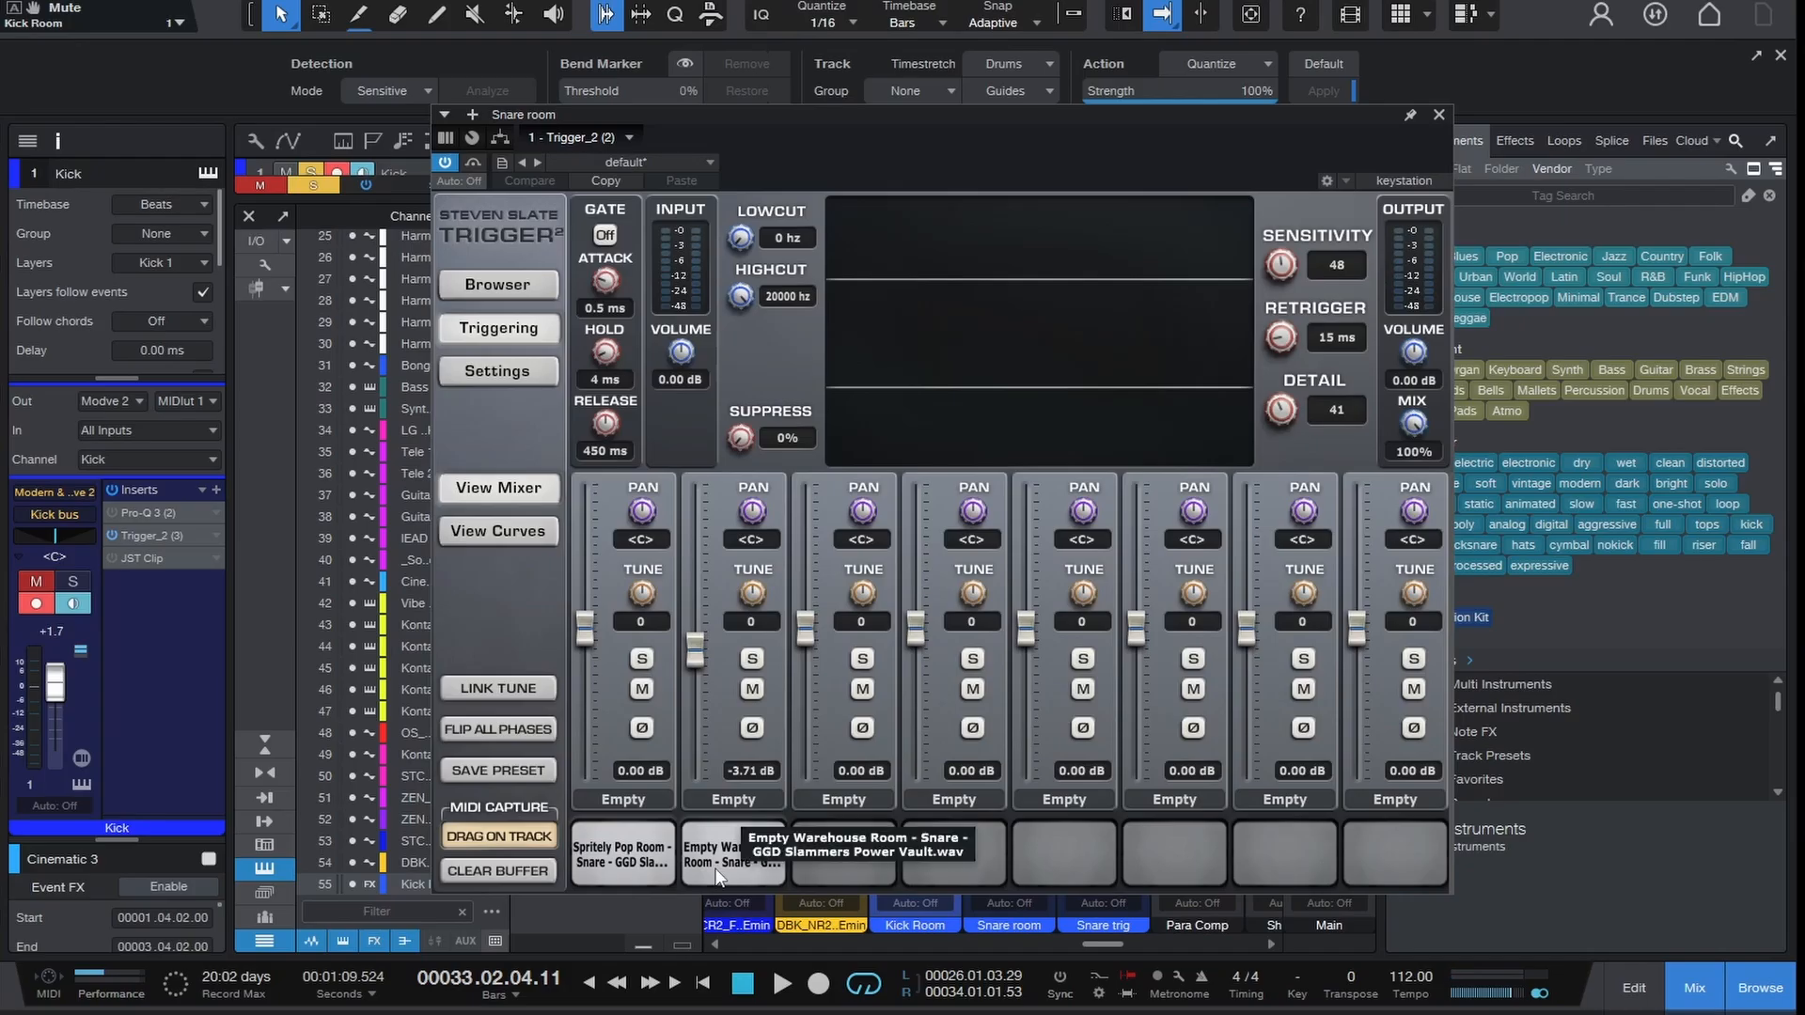
{"action": "left_click", "coordinate": [718, 877]}
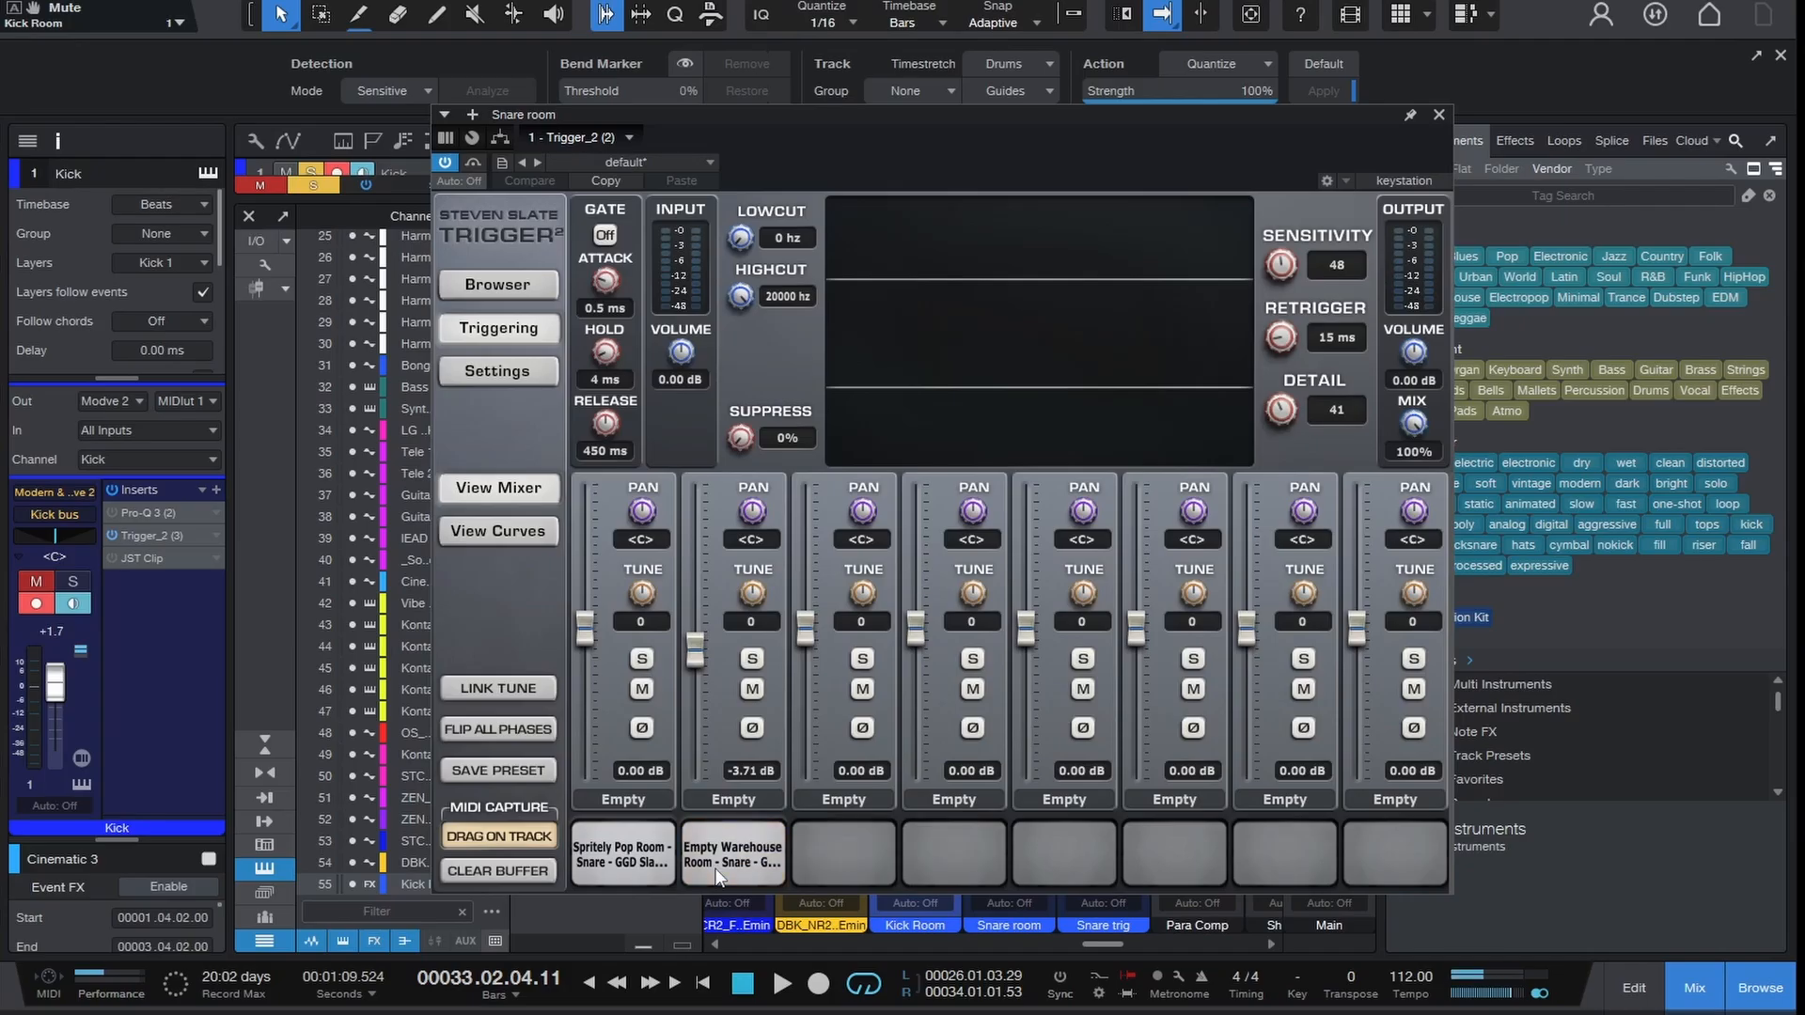
{"action": "left_click", "coordinate": [1439, 114]}
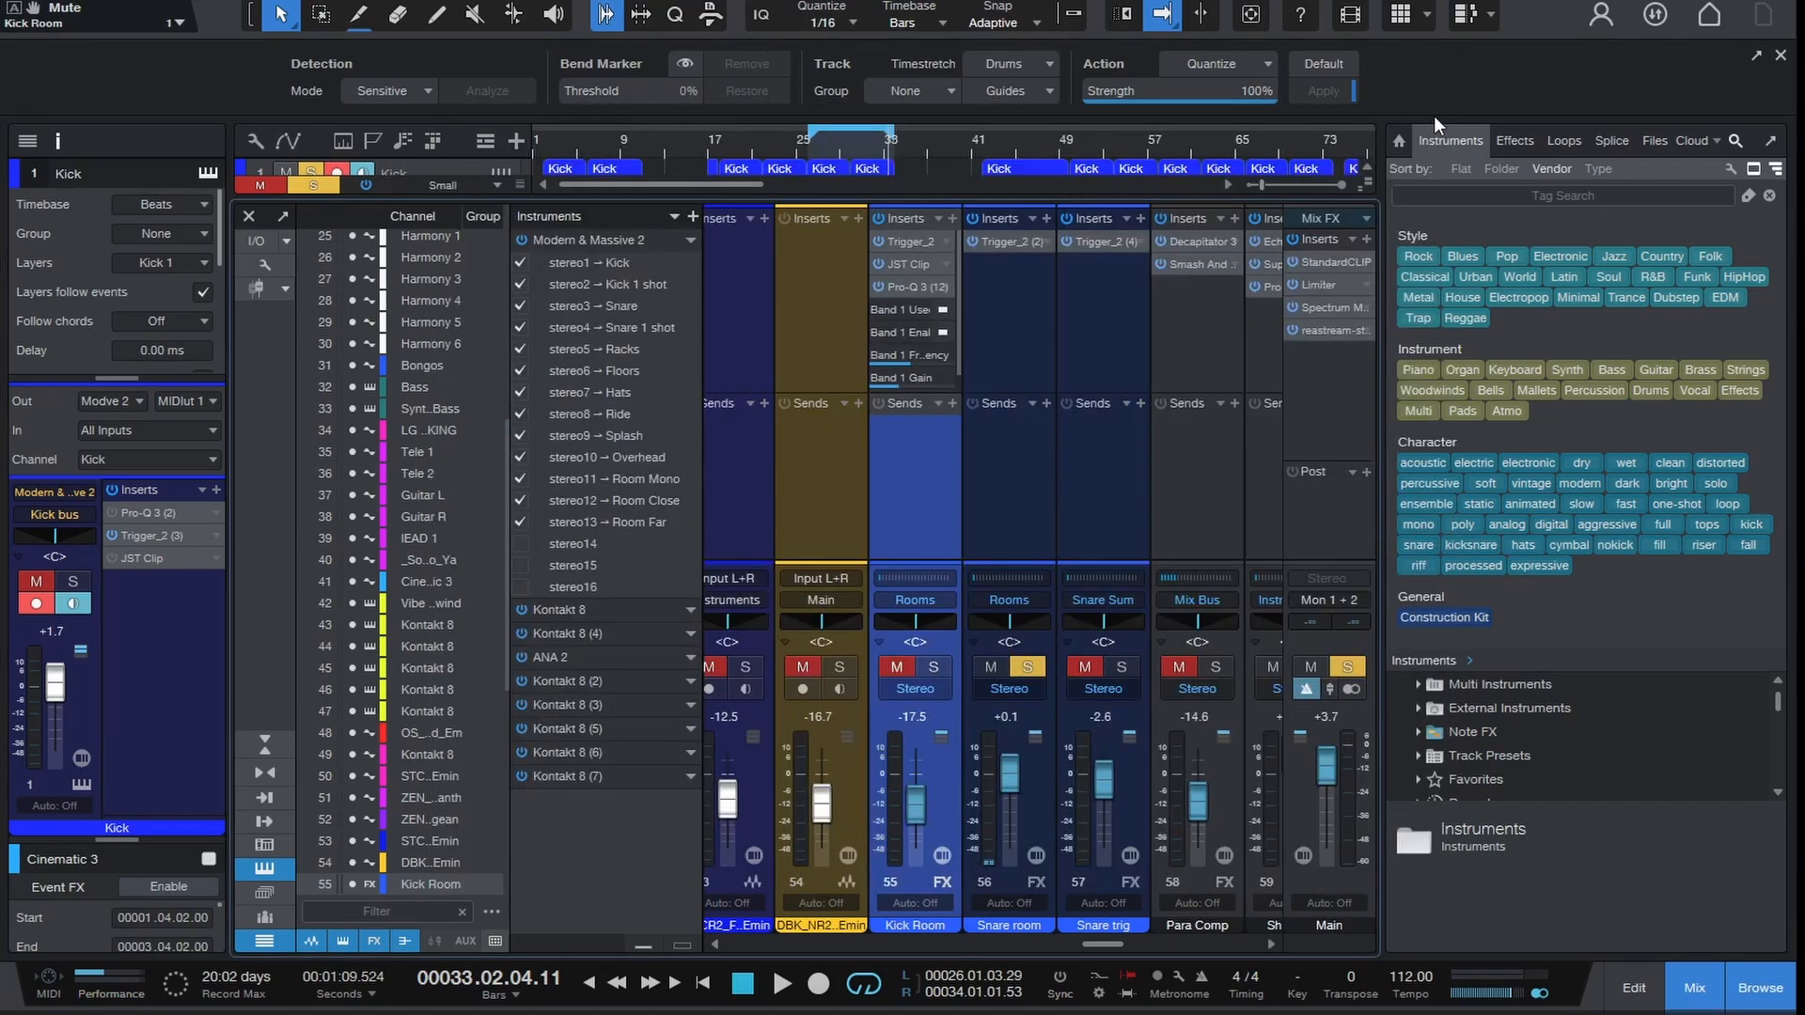
- Move the solo from Snare room to Snare trig and compare the snare loop with its Trigger 2 bypassed and active
{"action": "left_click", "coordinate": [1028, 667]}
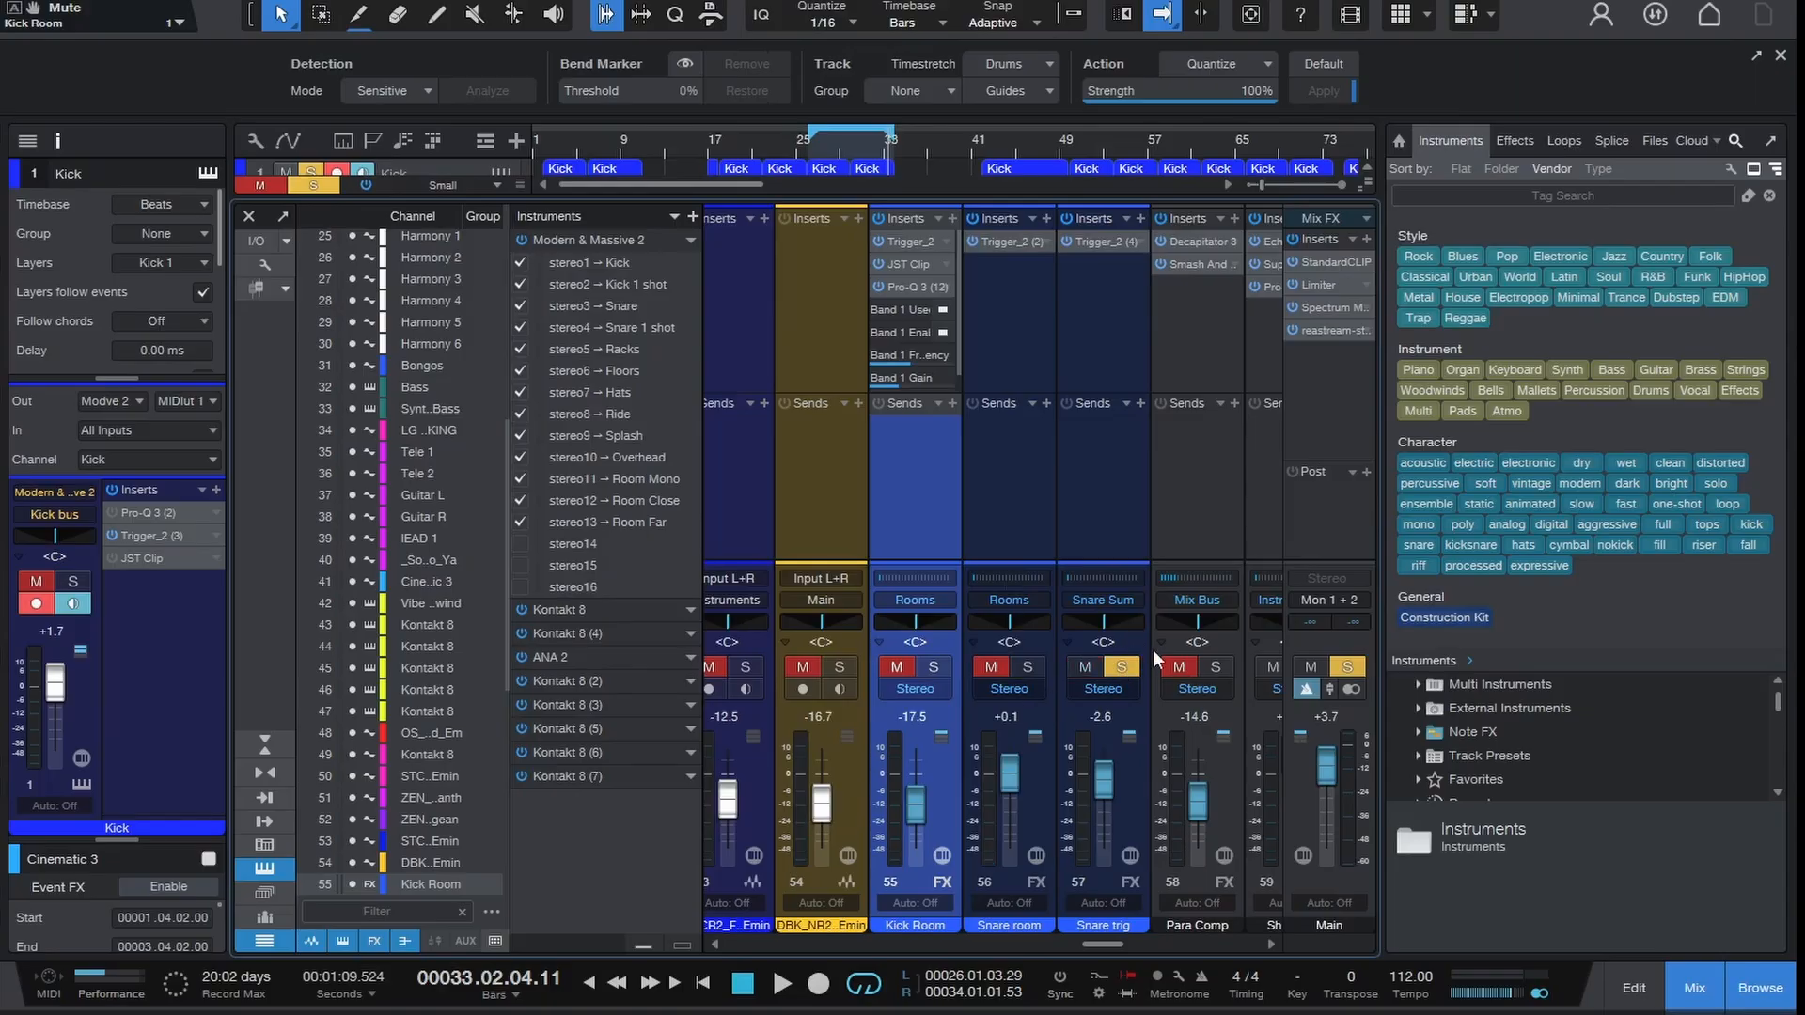
{"action": "left_click", "coordinate": [1096, 241]}
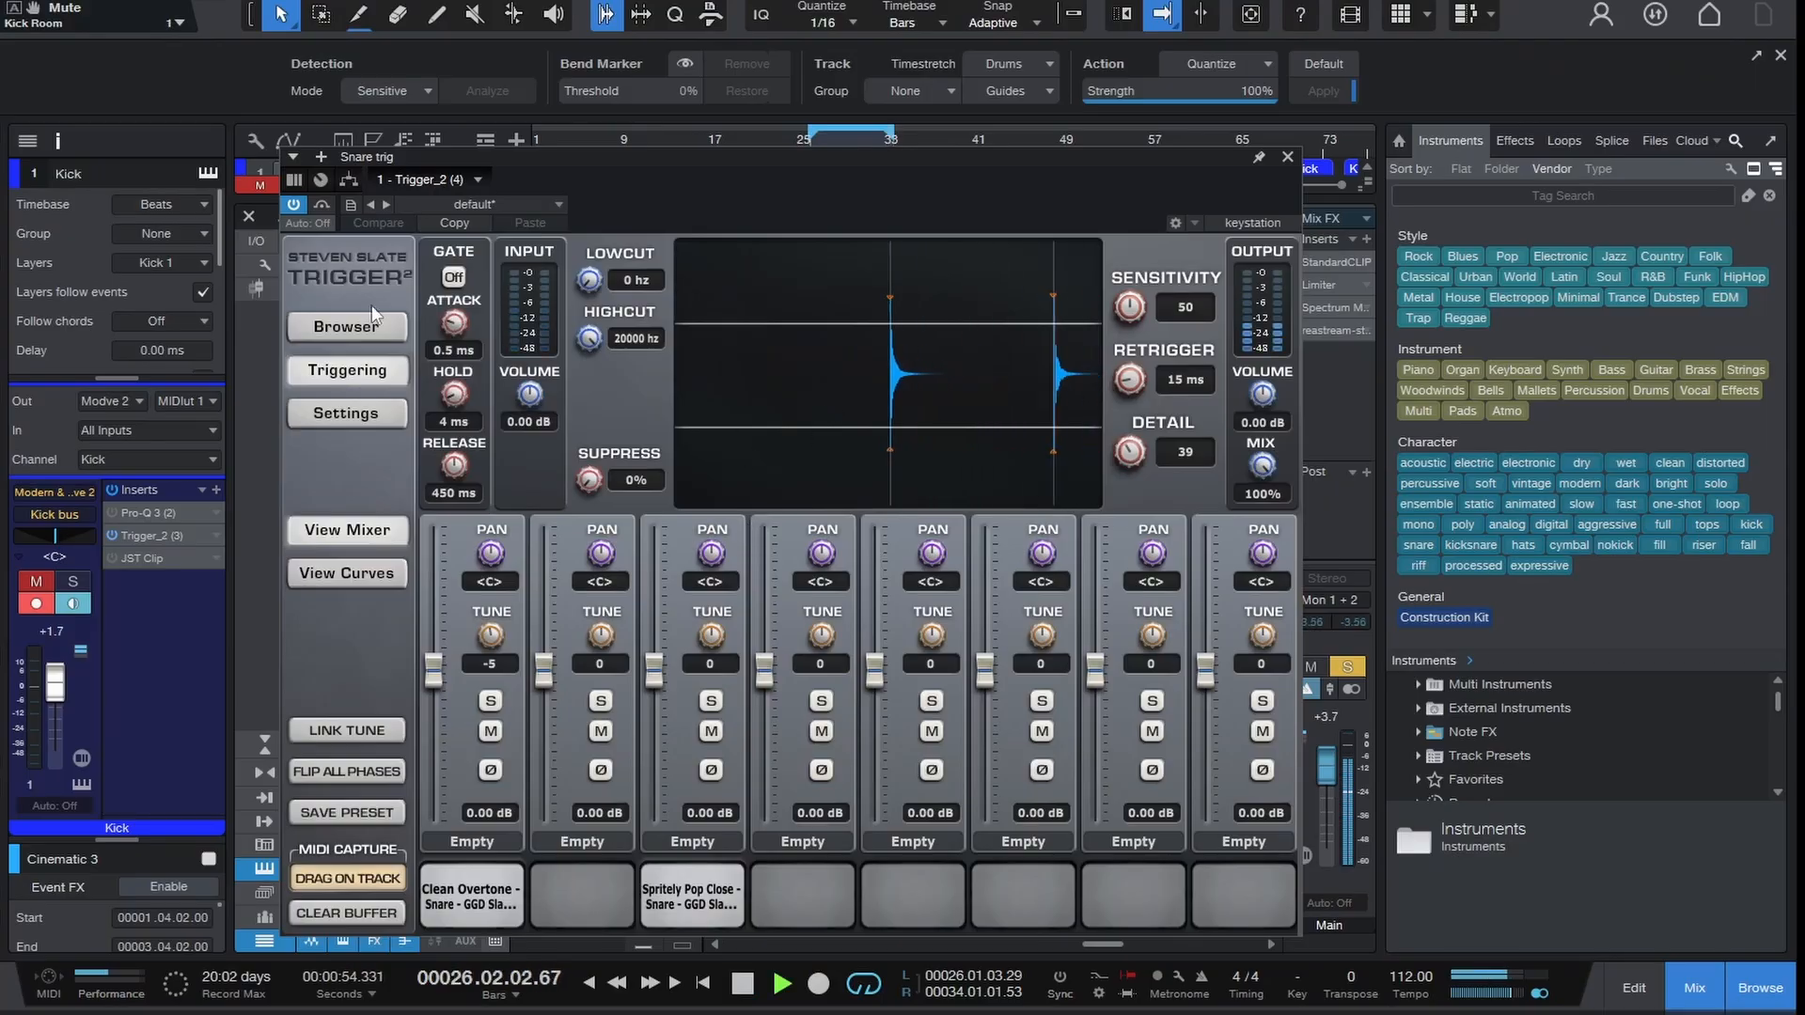
{"action": "left_click", "coordinate": [292, 206]}
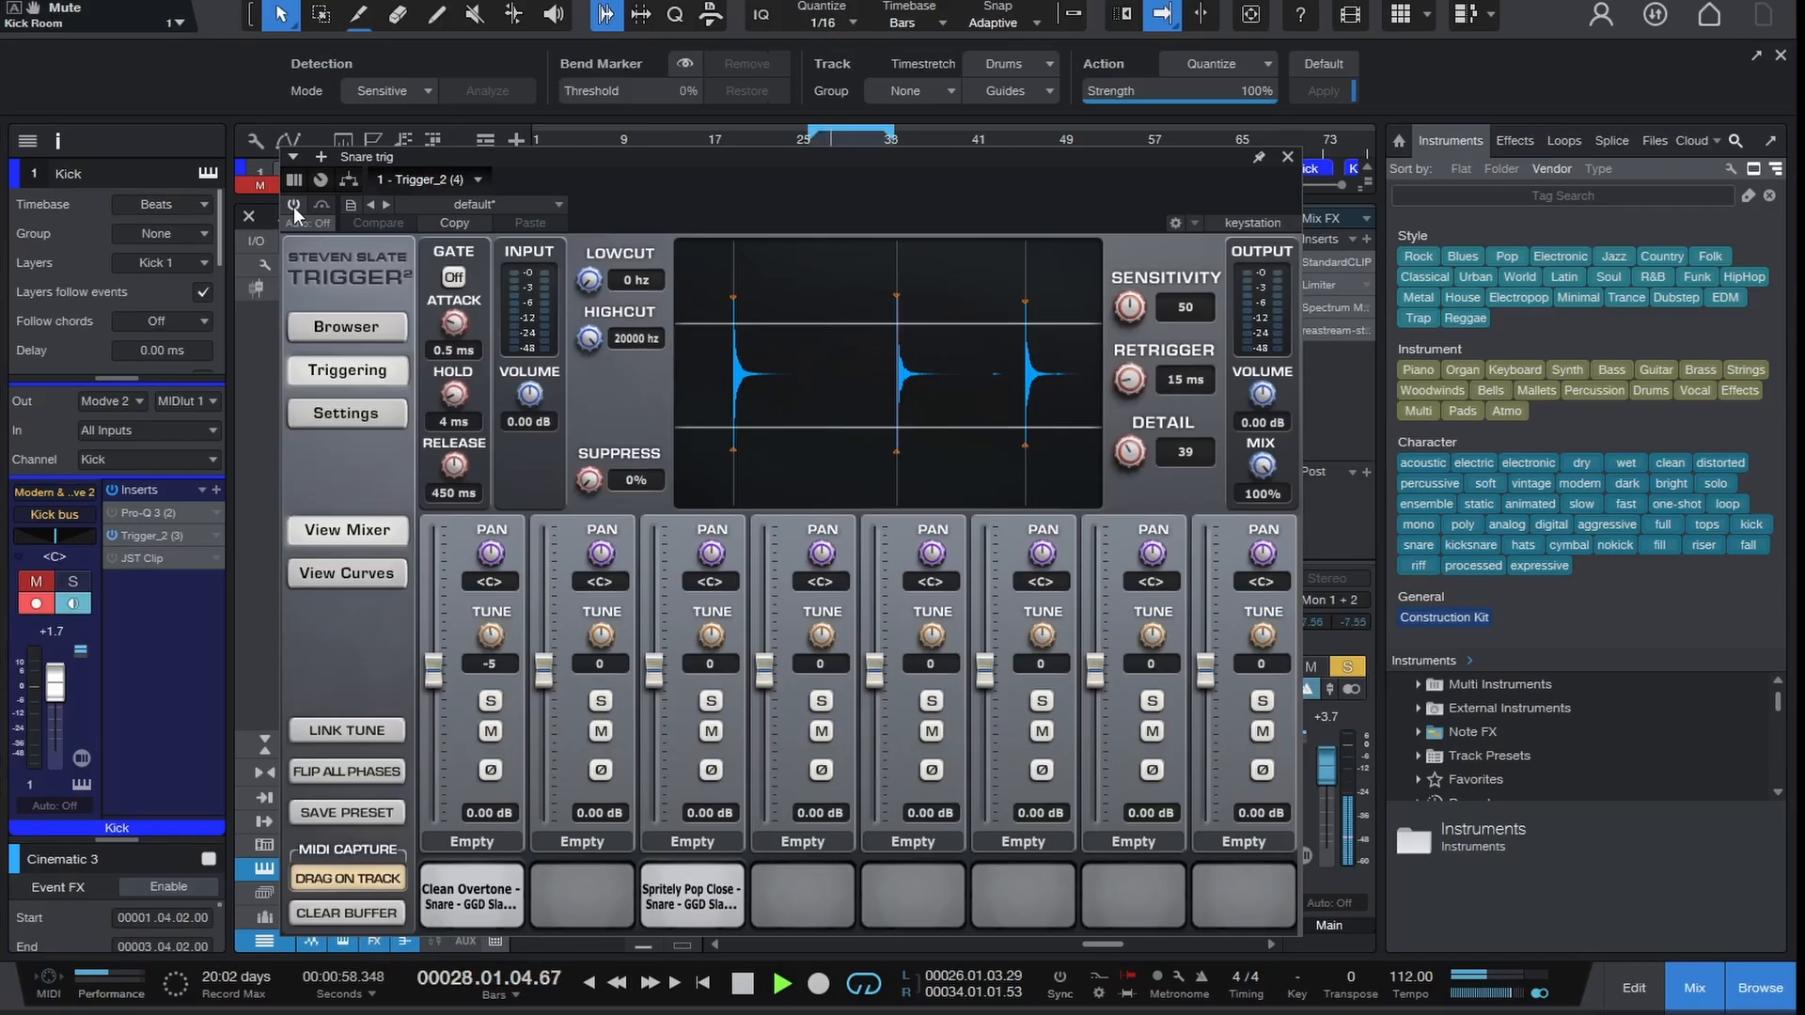
{"action": "left_click", "coordinate": [293, 206]}
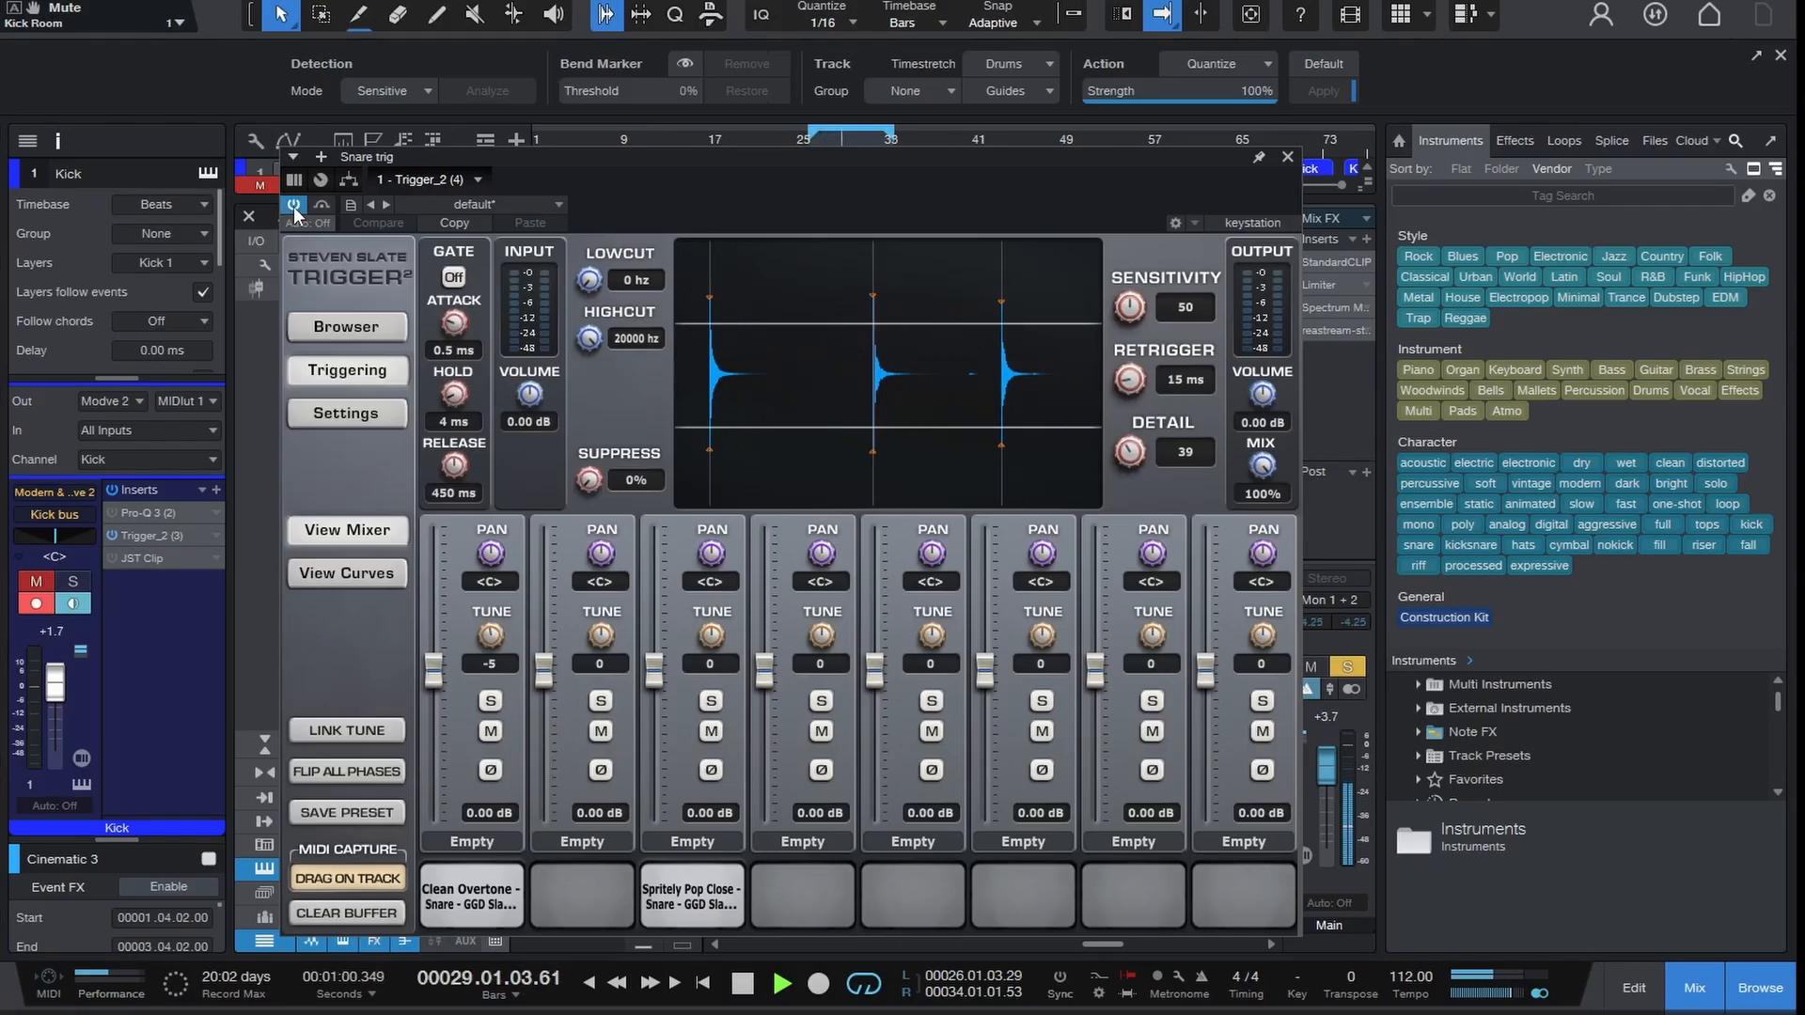
{"action": "left_click", "coordinate": [1288, 156]}
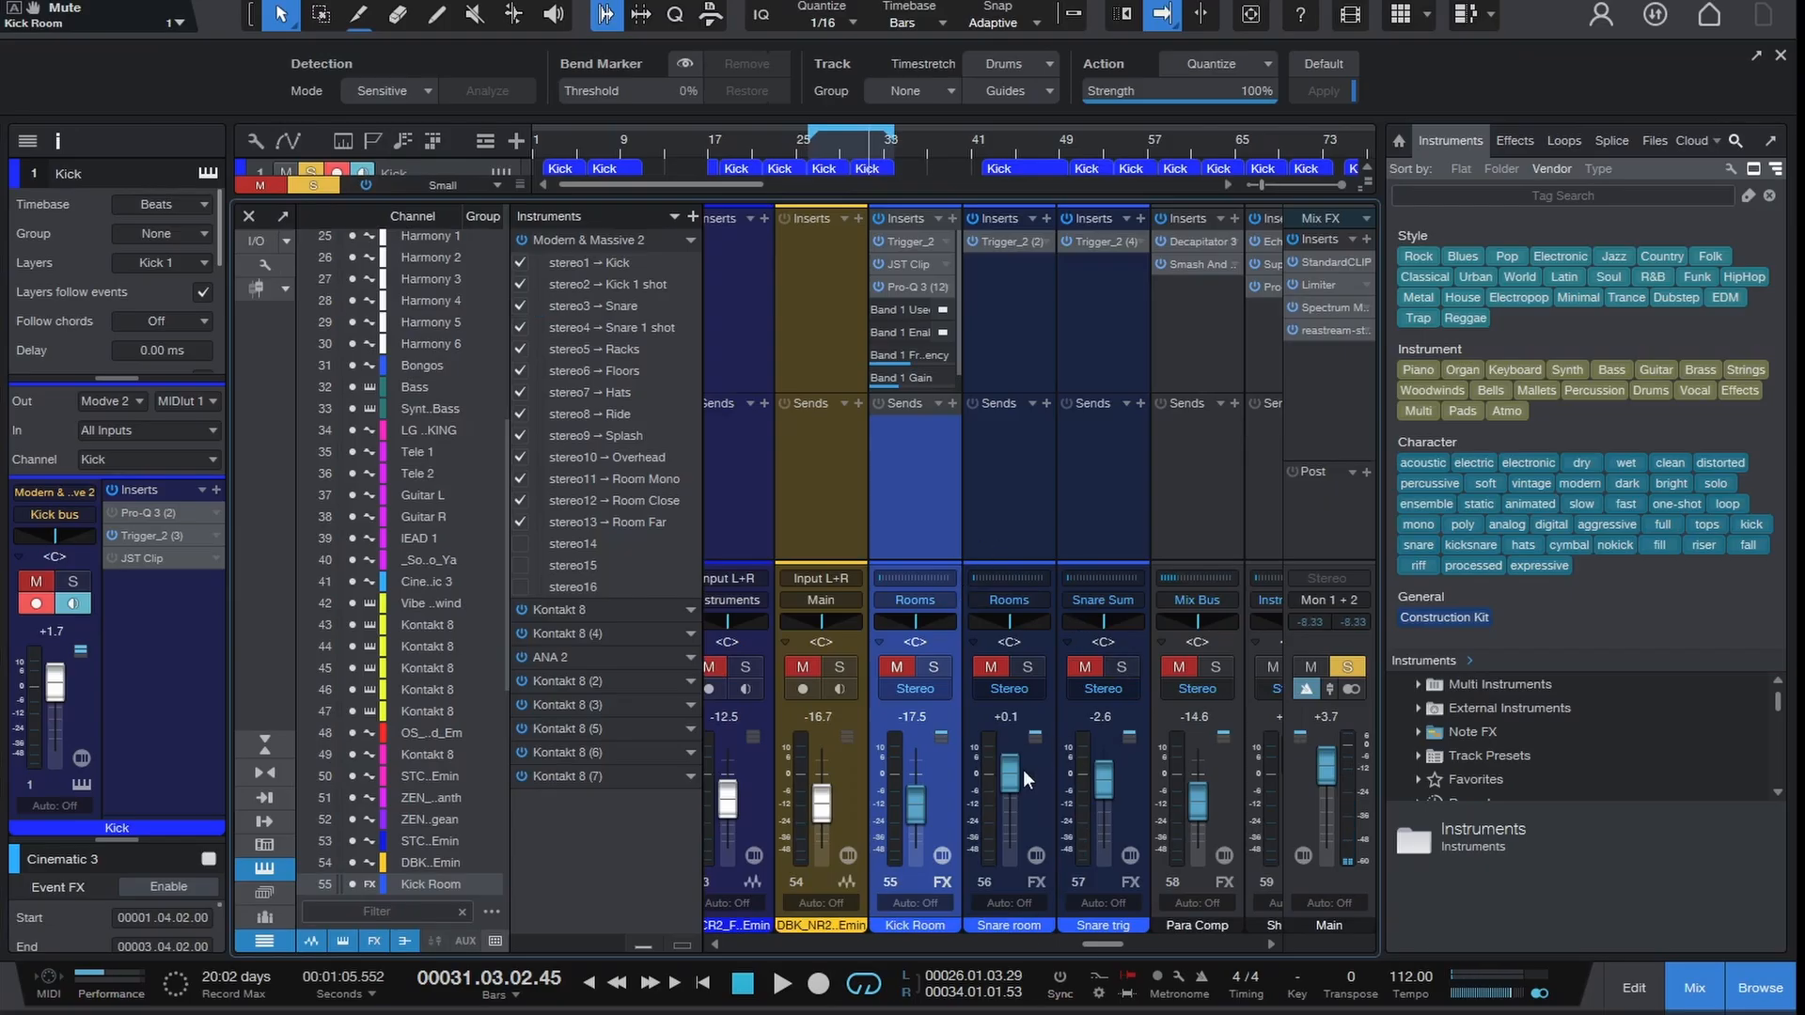
- Clear the existing solos, solo the Snare Bus and play the loop
{"action": "left_click", "coordinate": [314, 185]}
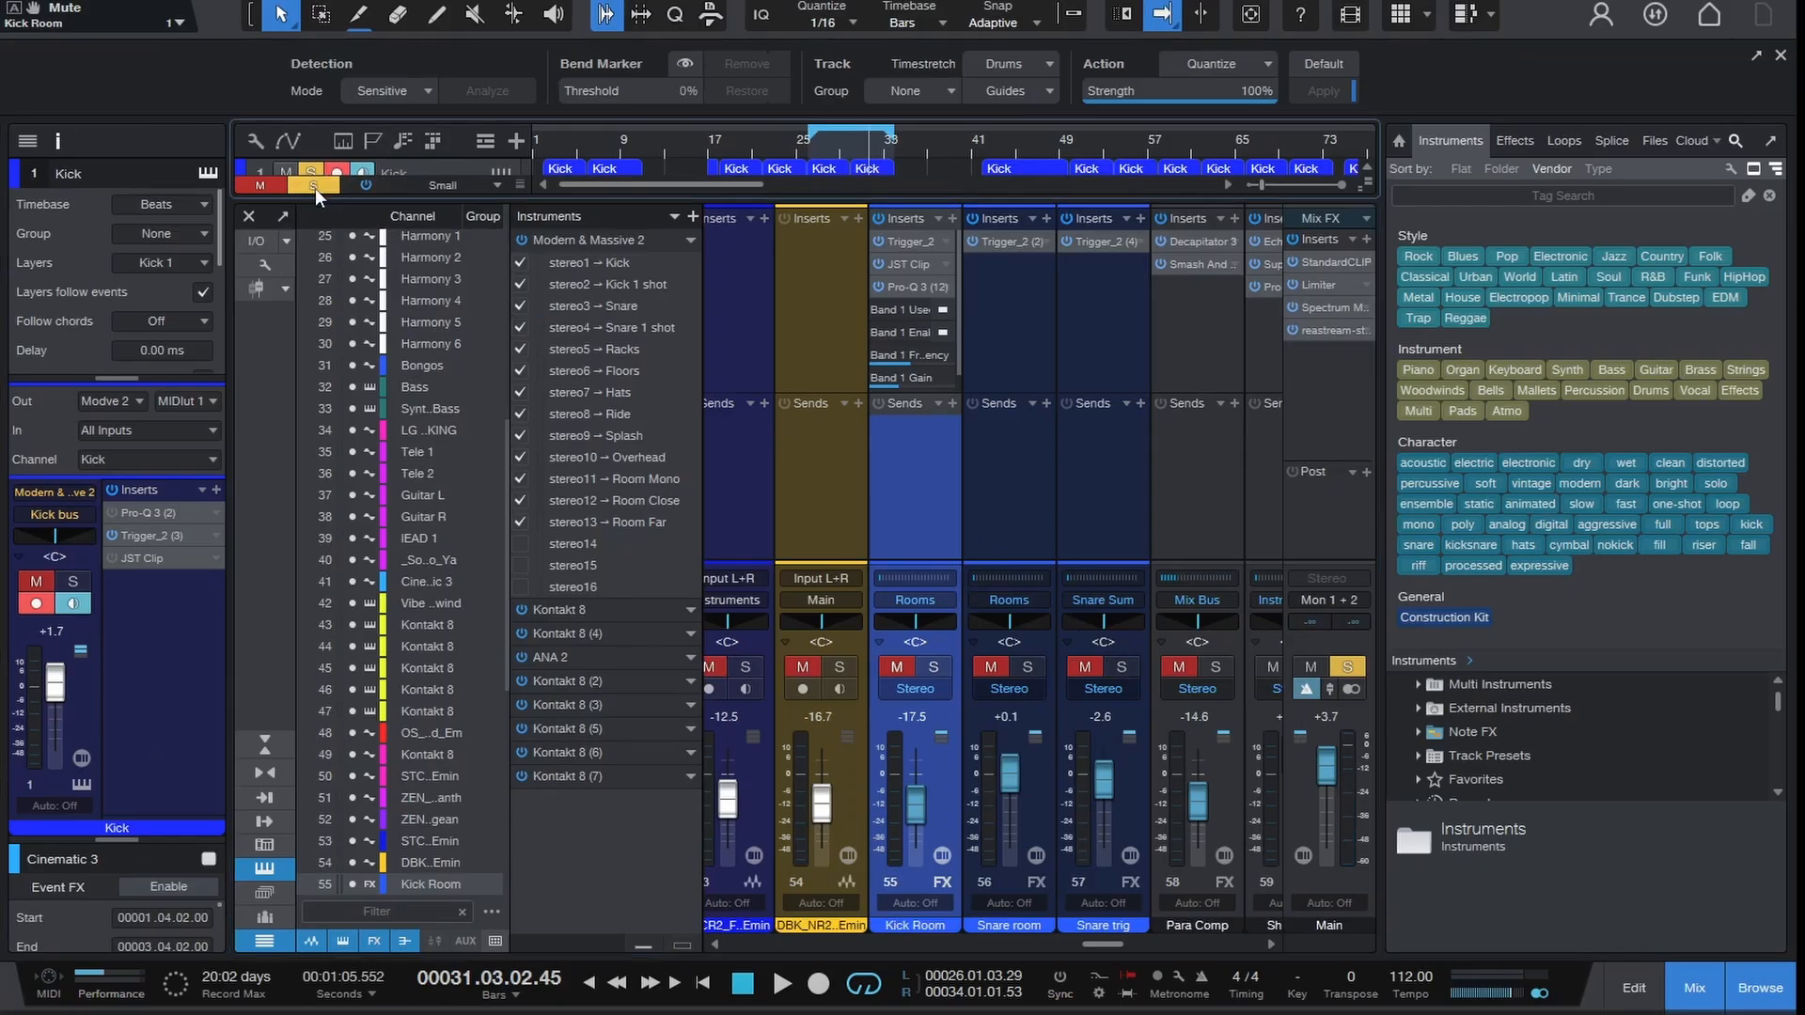
{"action": "left_click_drag", "start_coordinate": [1102, 945], "coordinate": [1164, 934]}
{"action": "left_click", "coordinate": [944, 669]}
{"action": "key", "text": "space"}
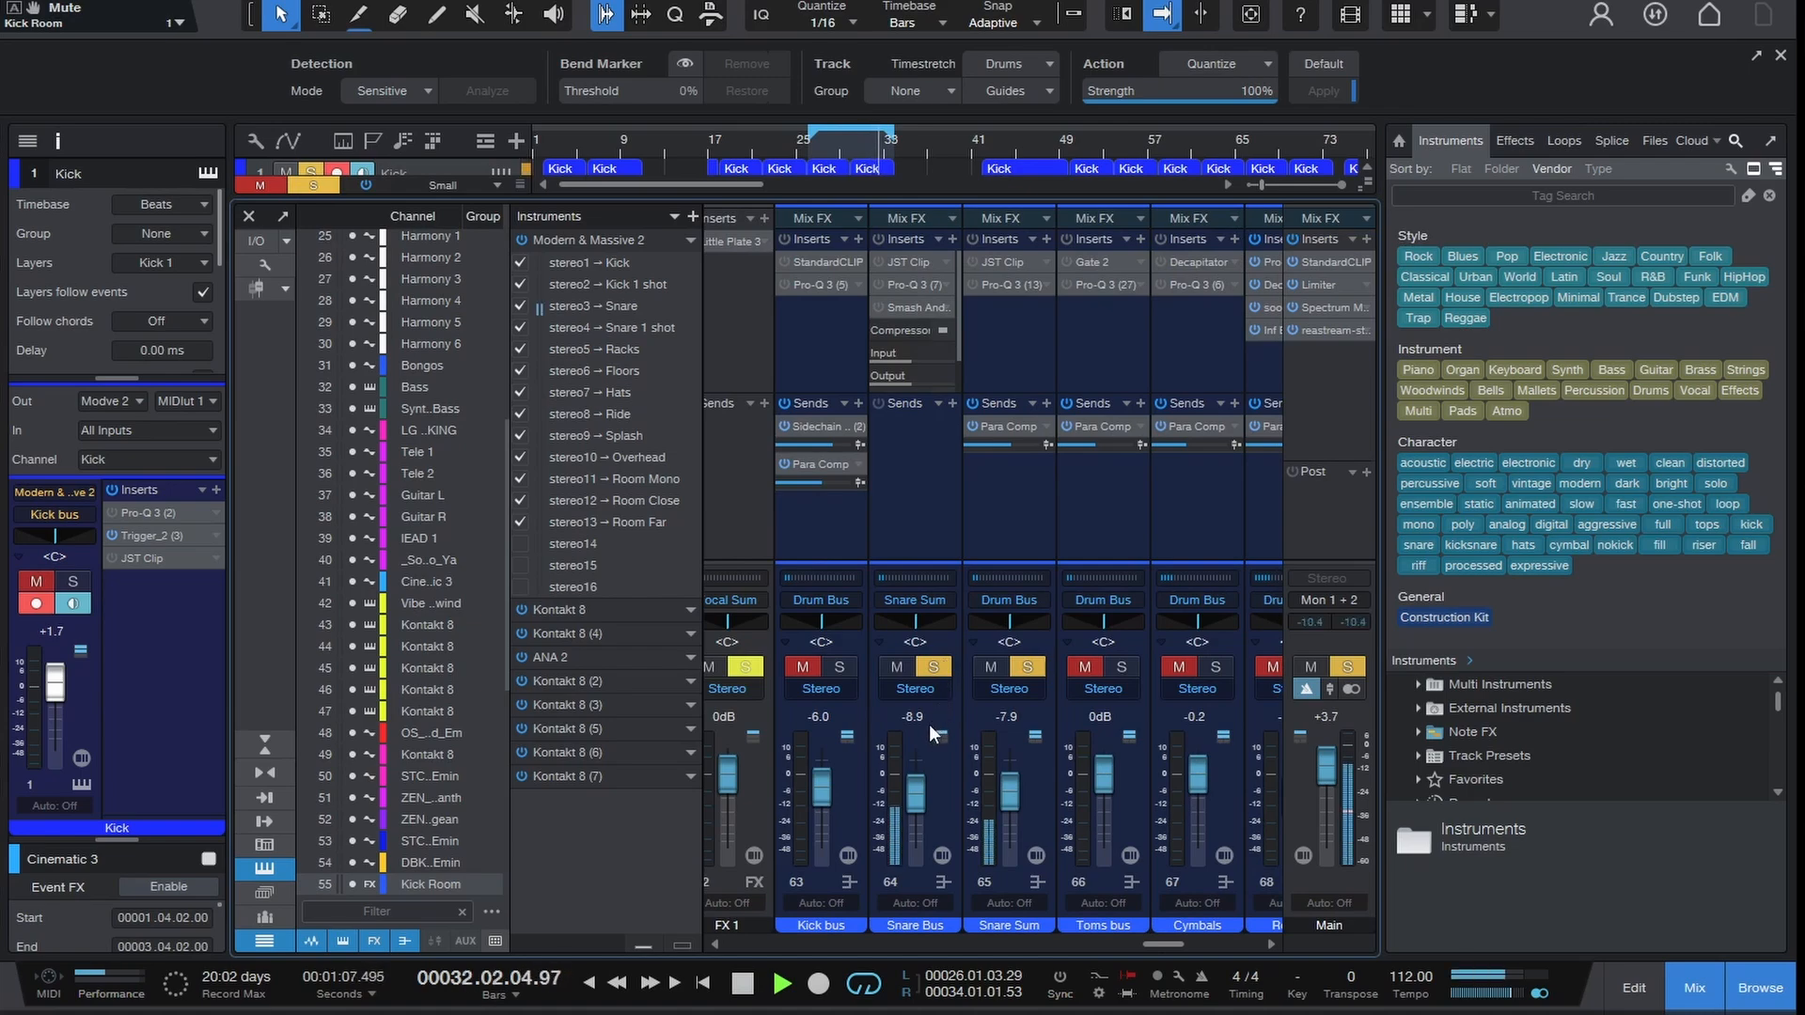
- Move the solo from the Snare Bus to the Snare Sum and audition the snare loop
{"action": "key", "text": "space"}
{"action": "left_click", "coordinate": [934, 666]}
{"action": "left_click", "coordinate": [1028, 669]}
{"action": "key", "text": "space"}
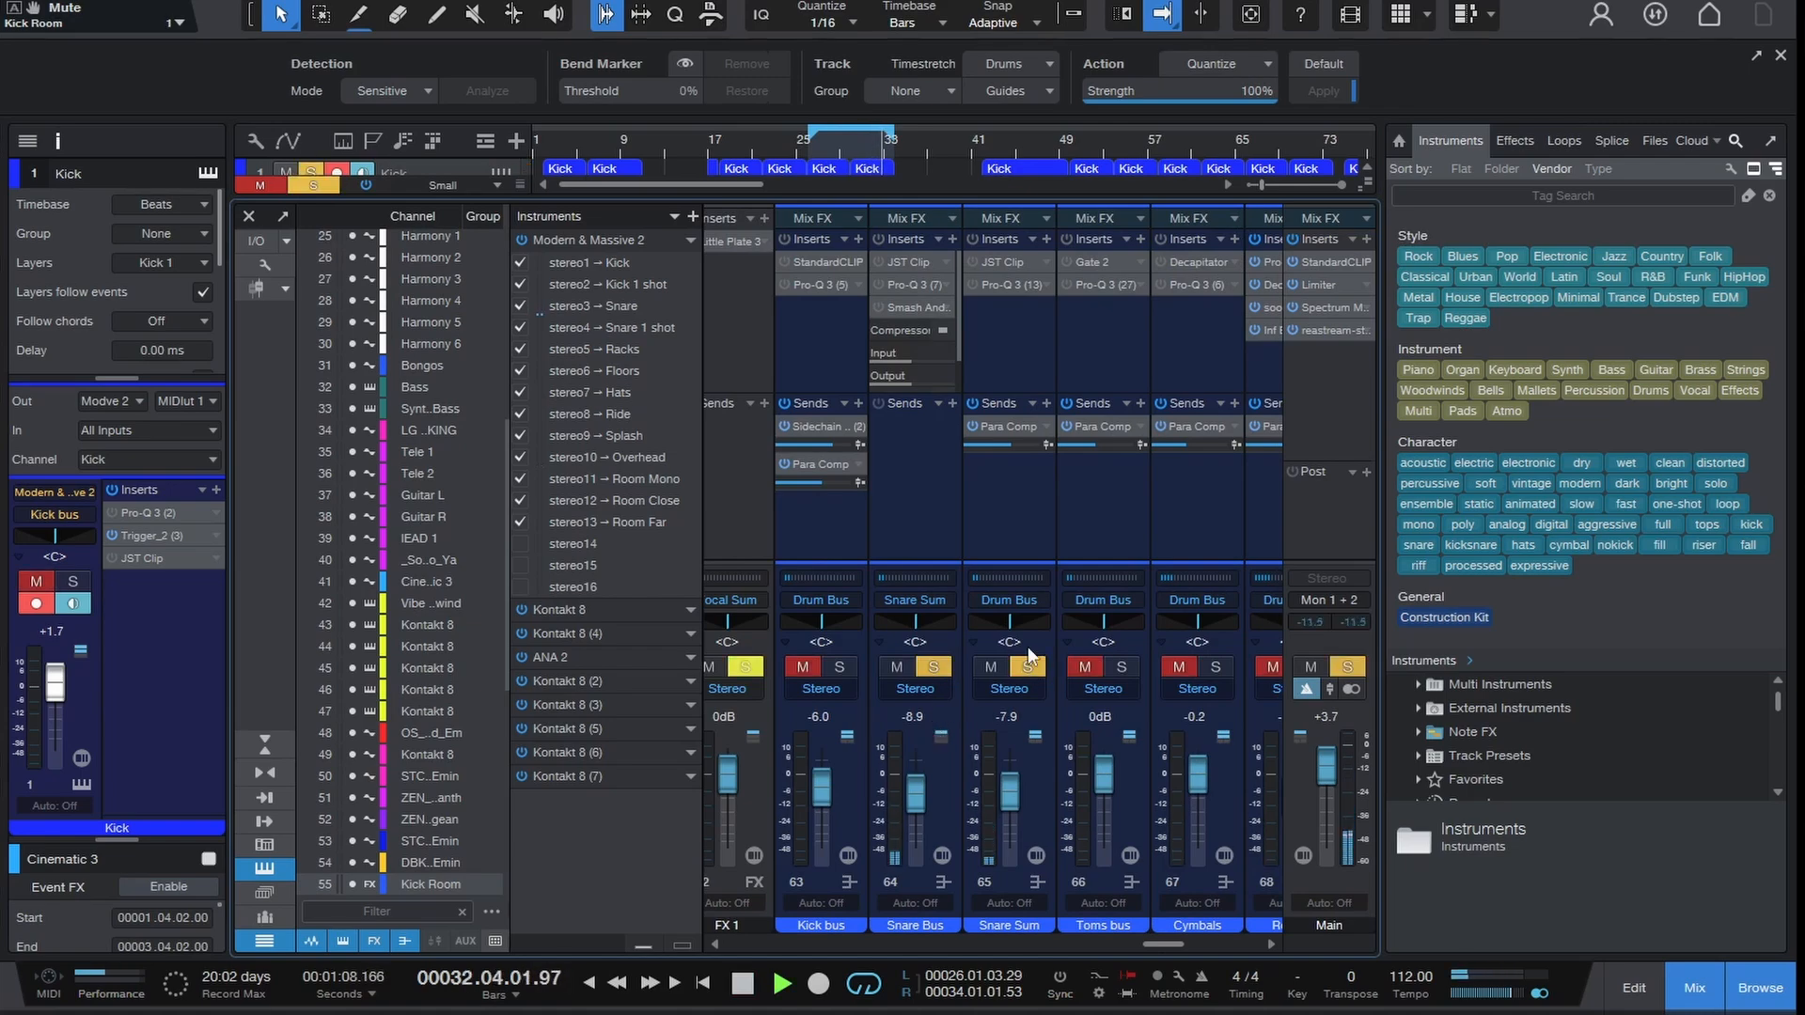
- Unsolo the Snare room and Snare trig channels, then clear all remaining solos
{"action": "left_click_drag", "start_coordinate": [1165, 946], "coordinate": [1106, 945]}
{"action": "left_click", "coordinate": [967, 666]}
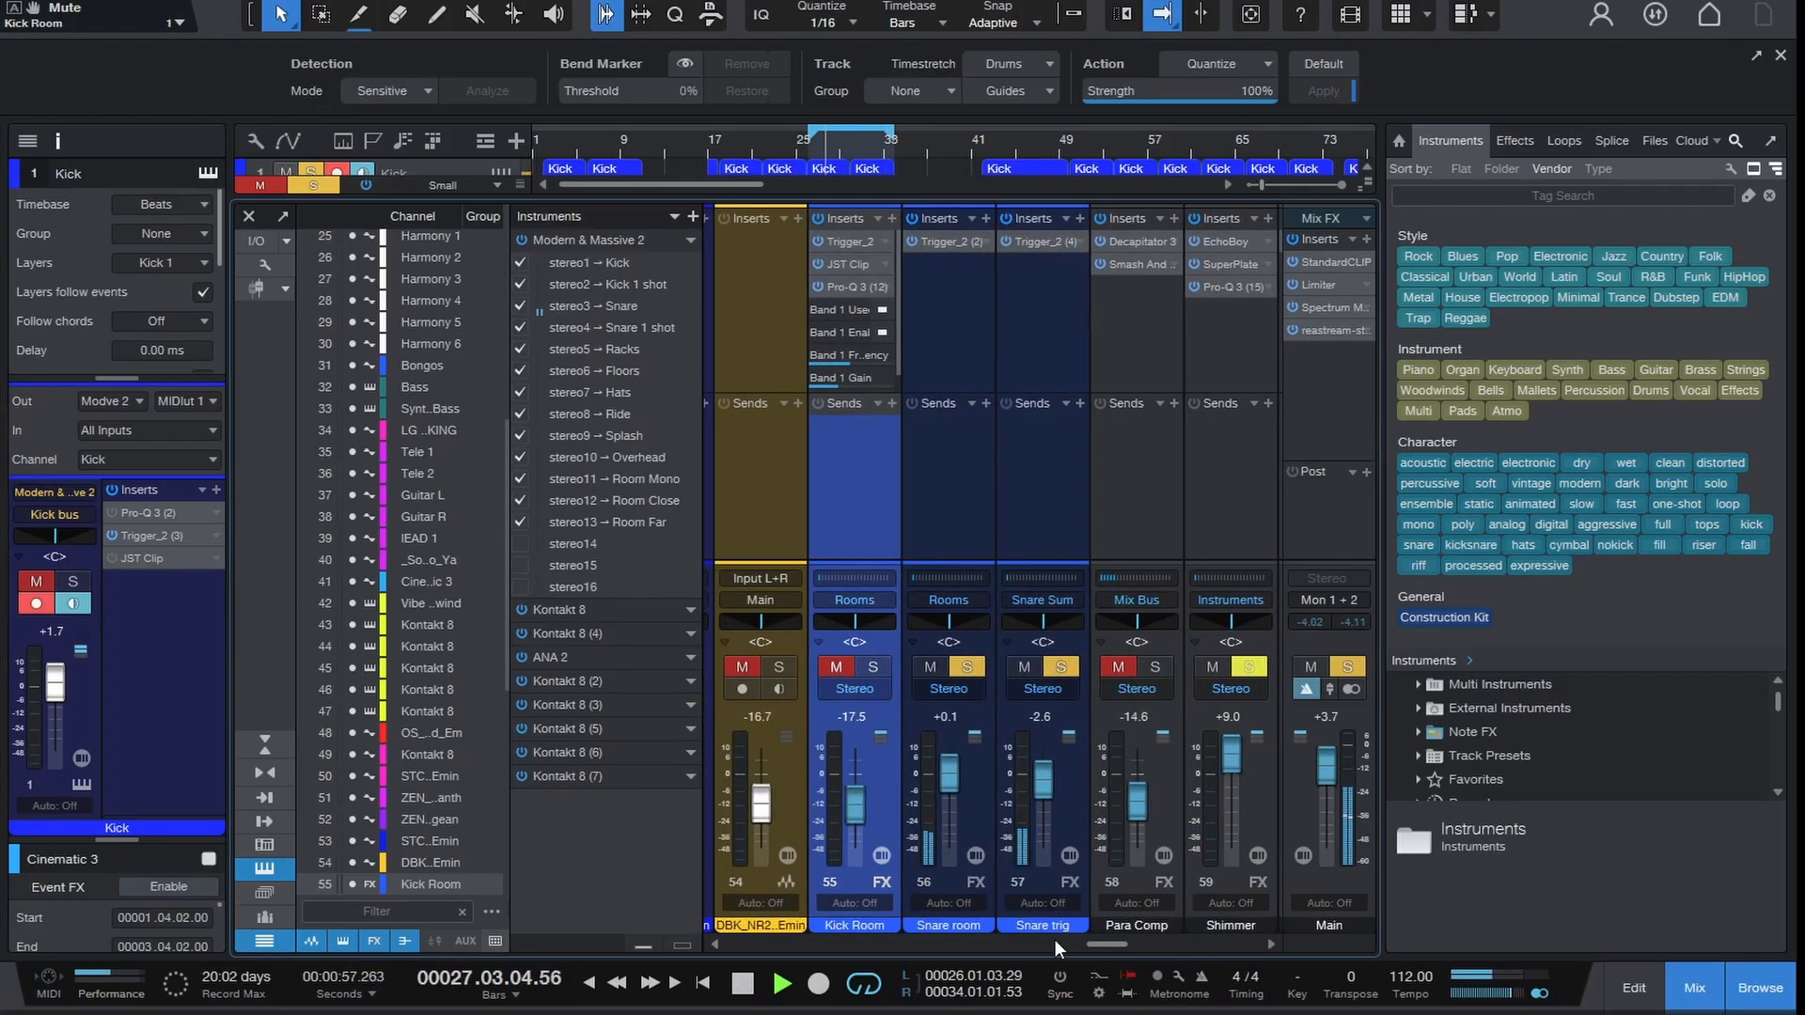
{"action": "left_click", "coordinate": [967, 666]}
{"action": "left_click", "coordinate": [1059, 667]}
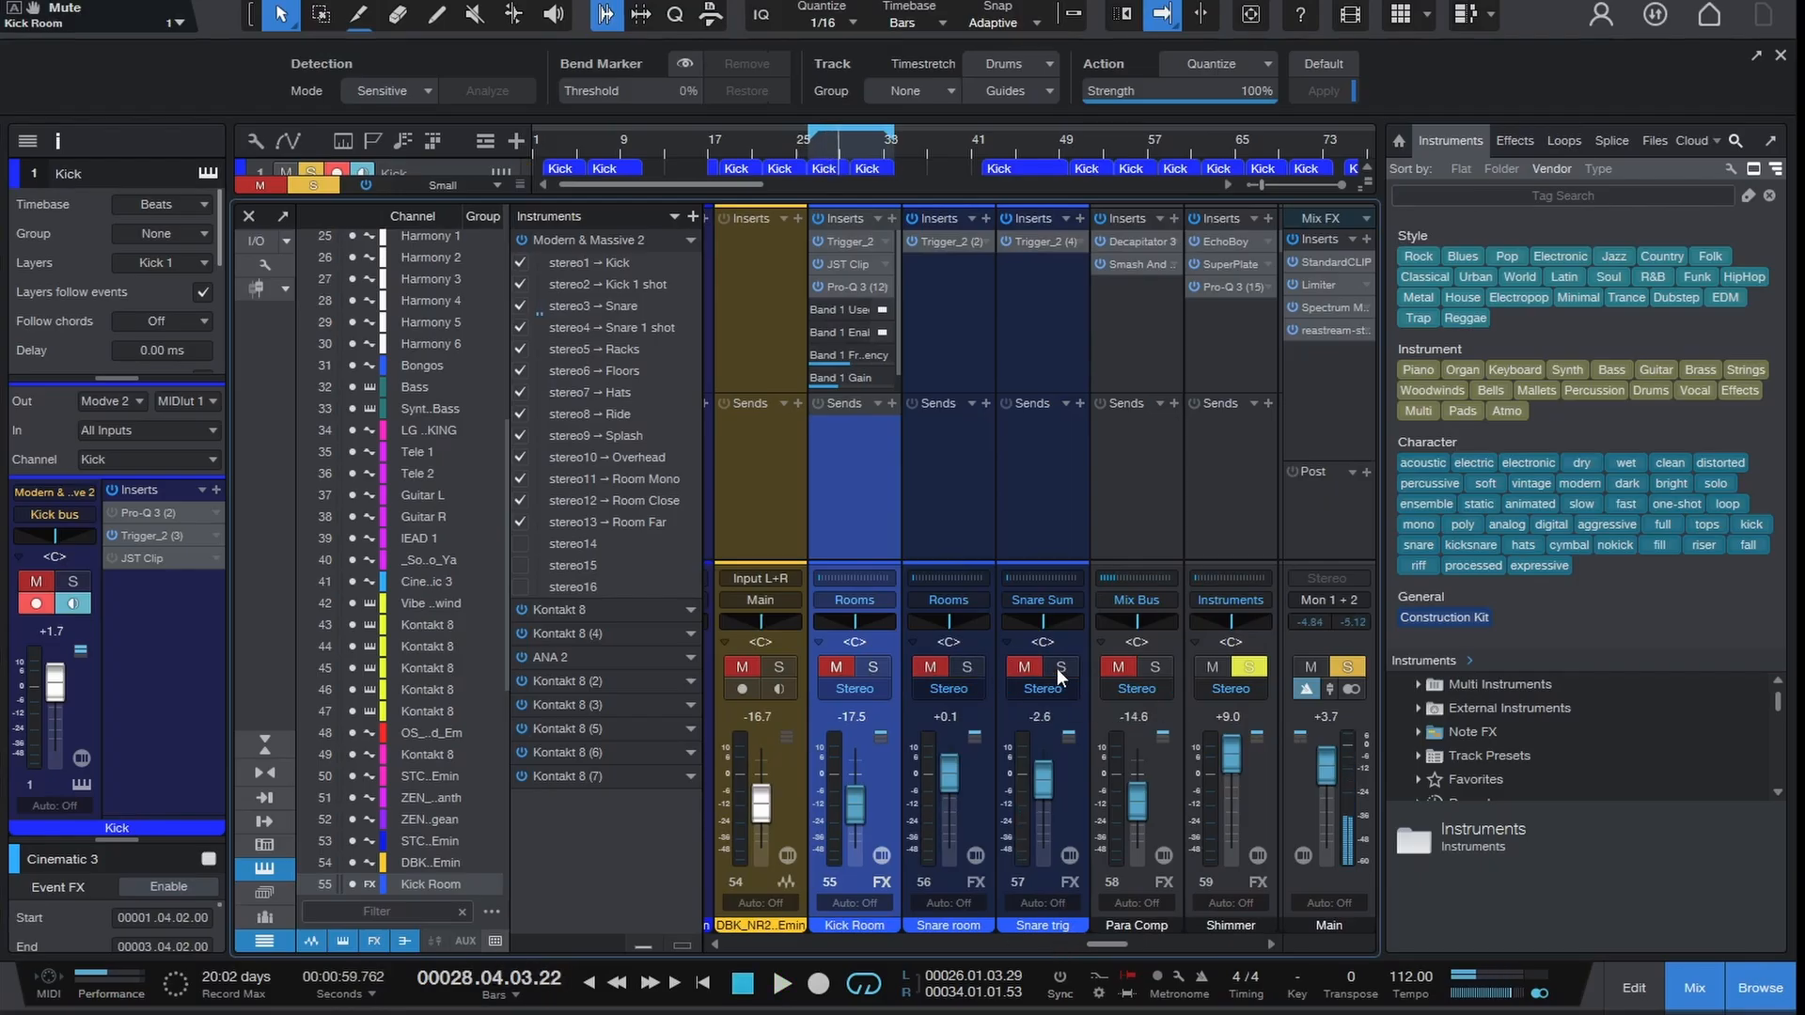
{"action": "left_click", "coordinate": [316, 186]}
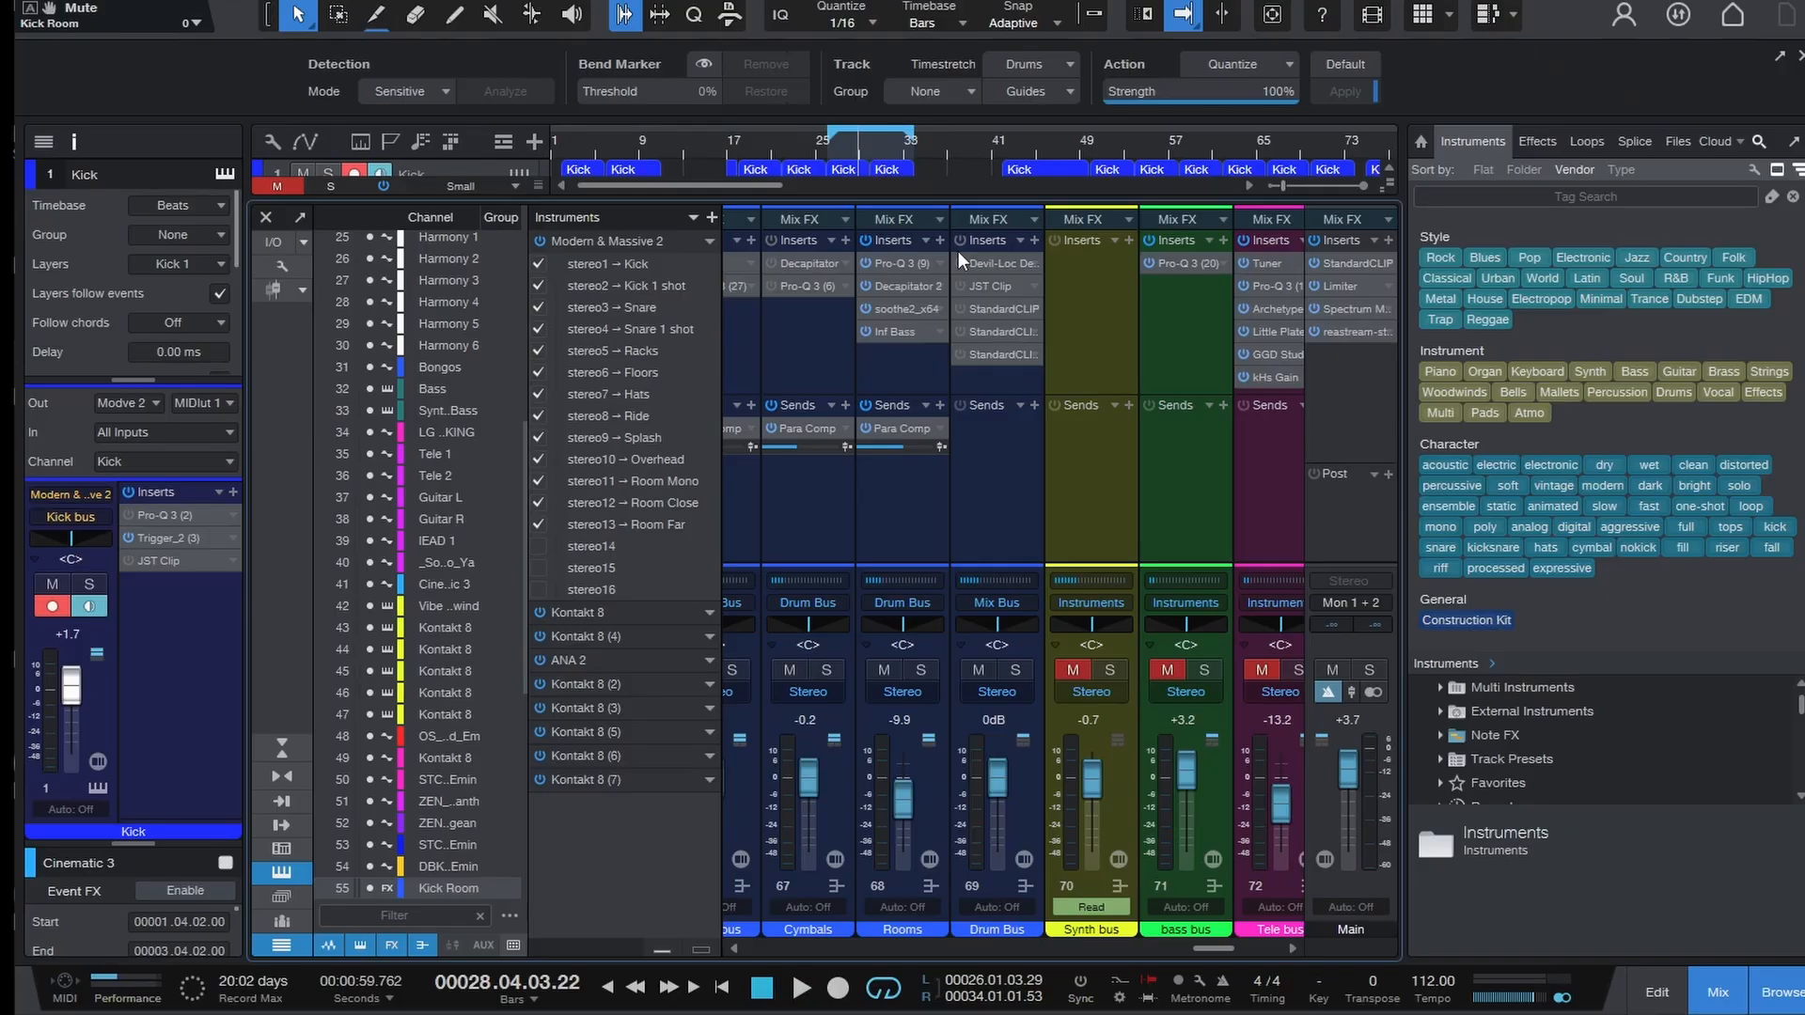
- Play the full drum loop and compare it with all Drum Bus inserts bypassed and active
{"action": "key", "text": "space"}
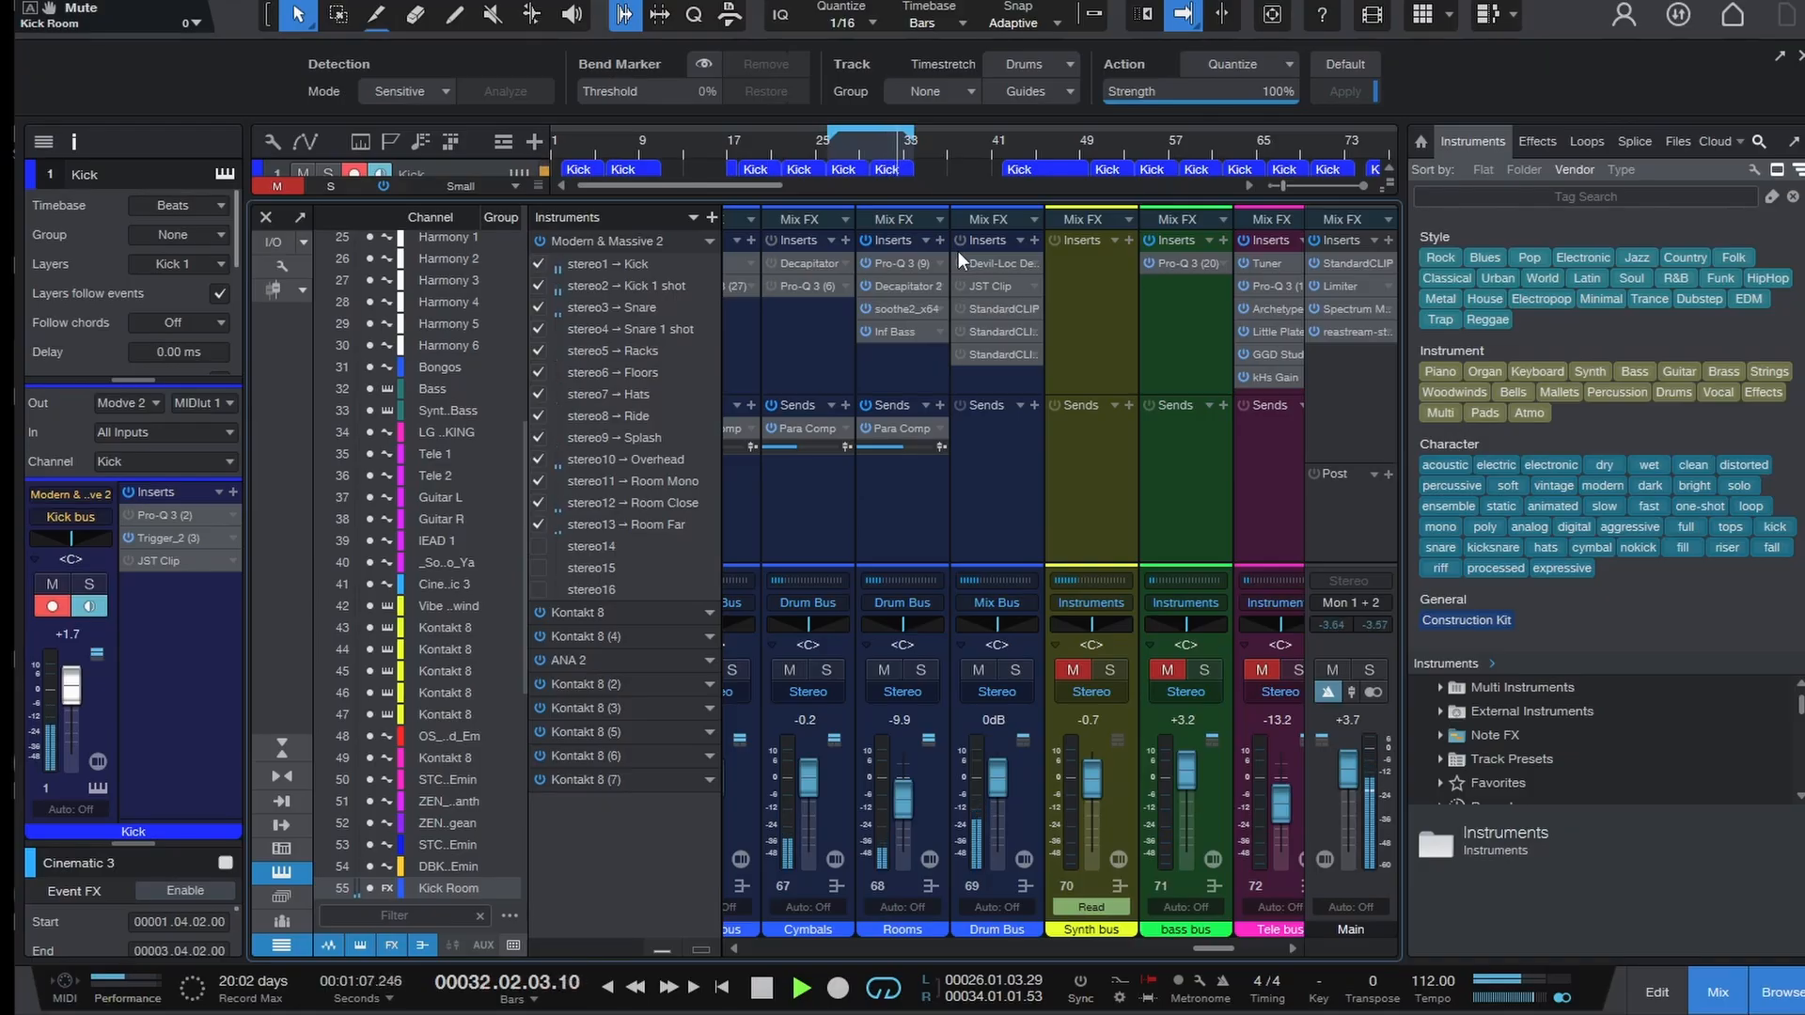
{"action": "key", "text": "space"}
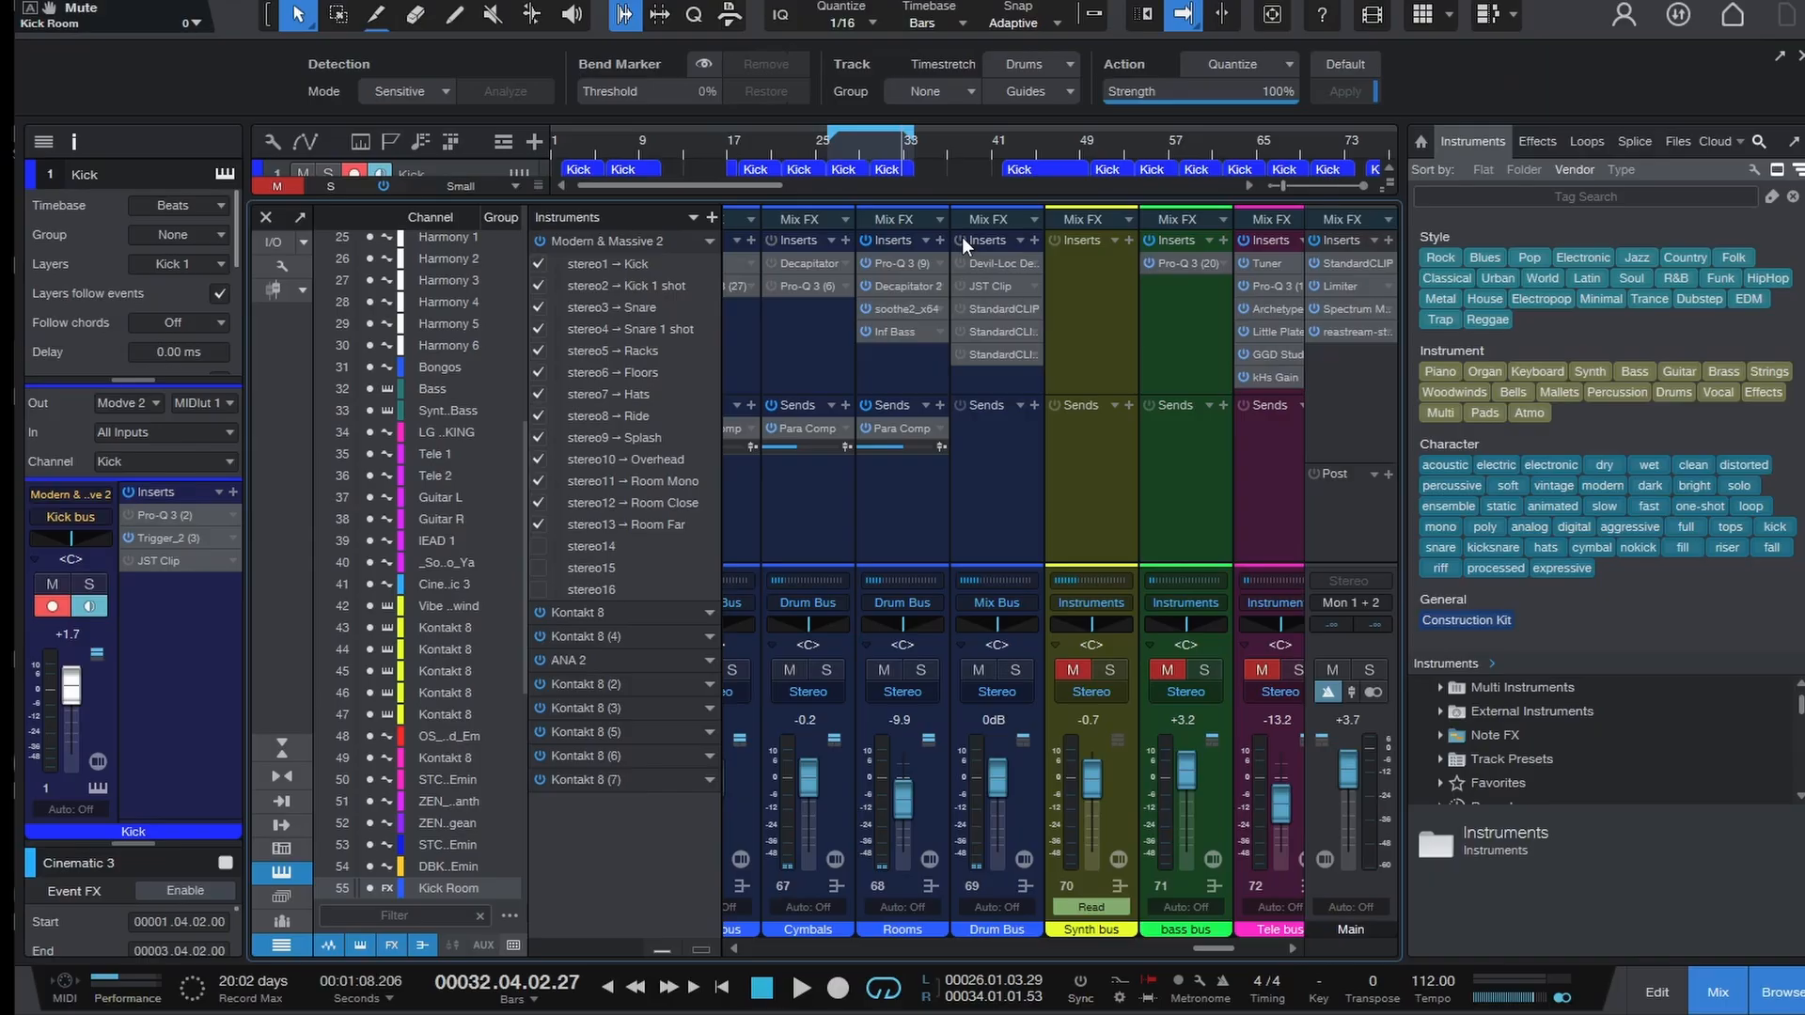
{"action": "key", "text": "space"}
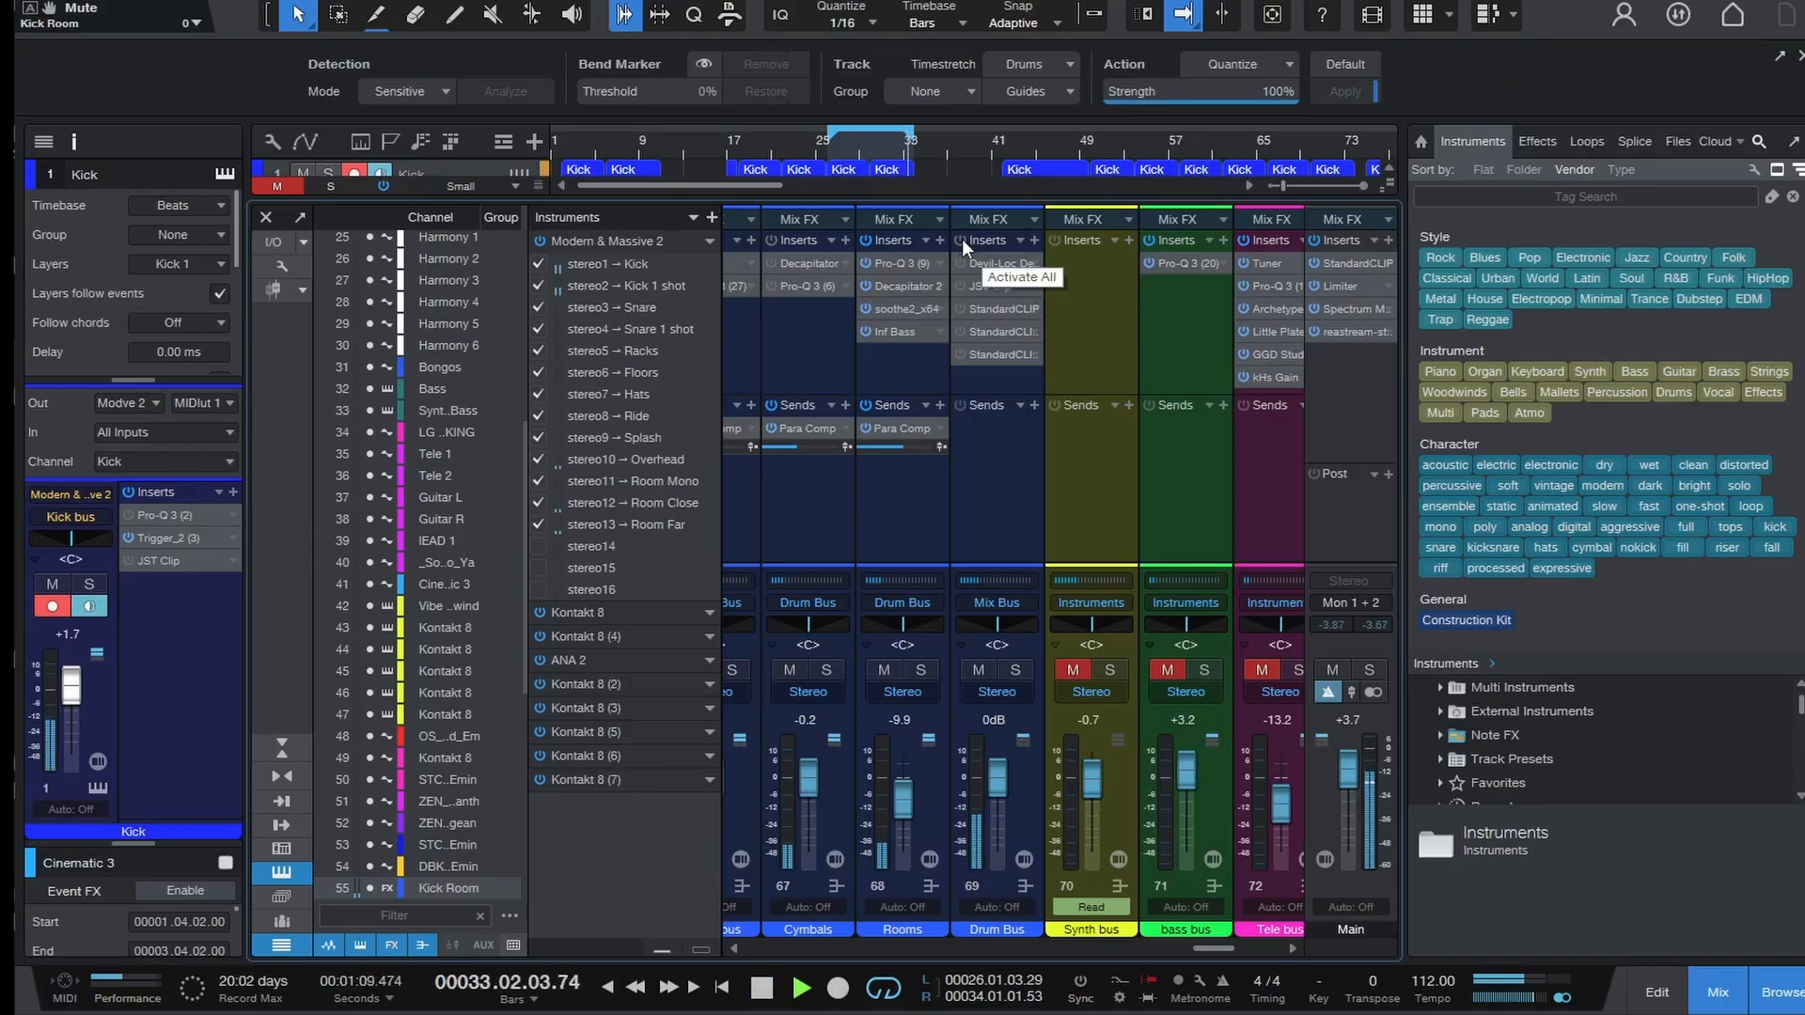
{"action": "left_click", "coordinate": [961, 239]}
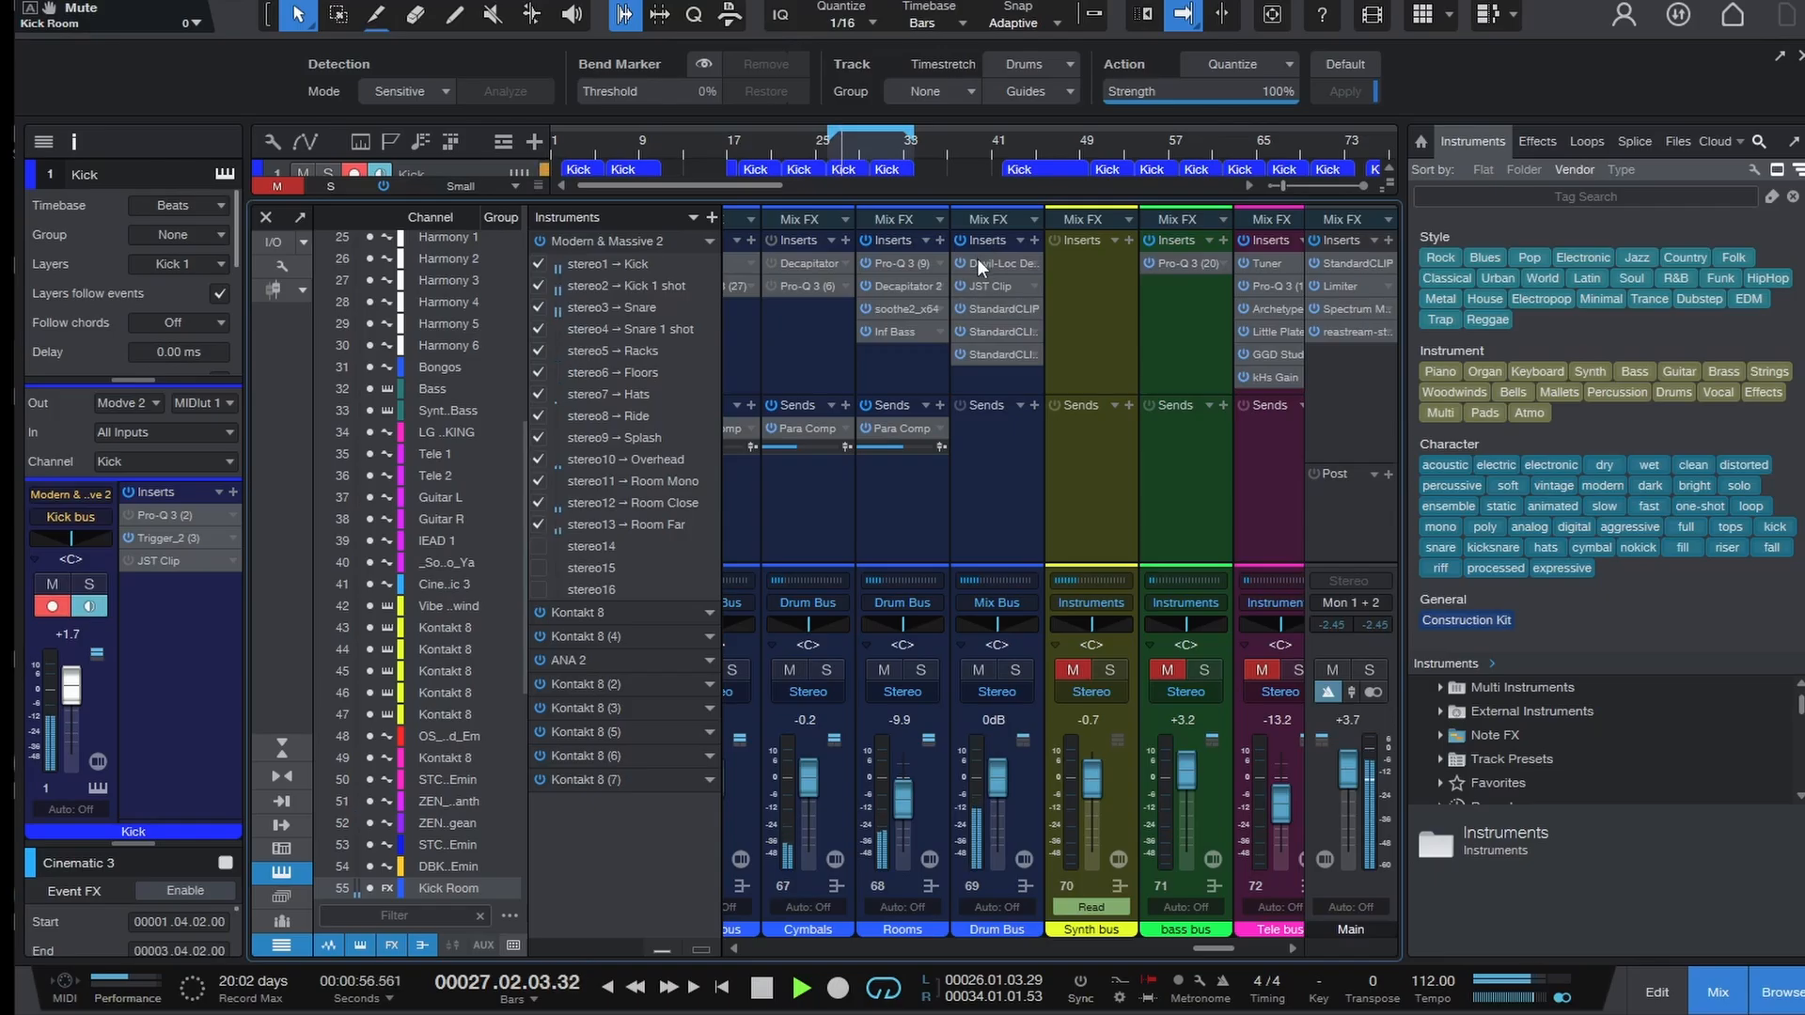
{"action": "left_click", "coordinate": [962, 241]}
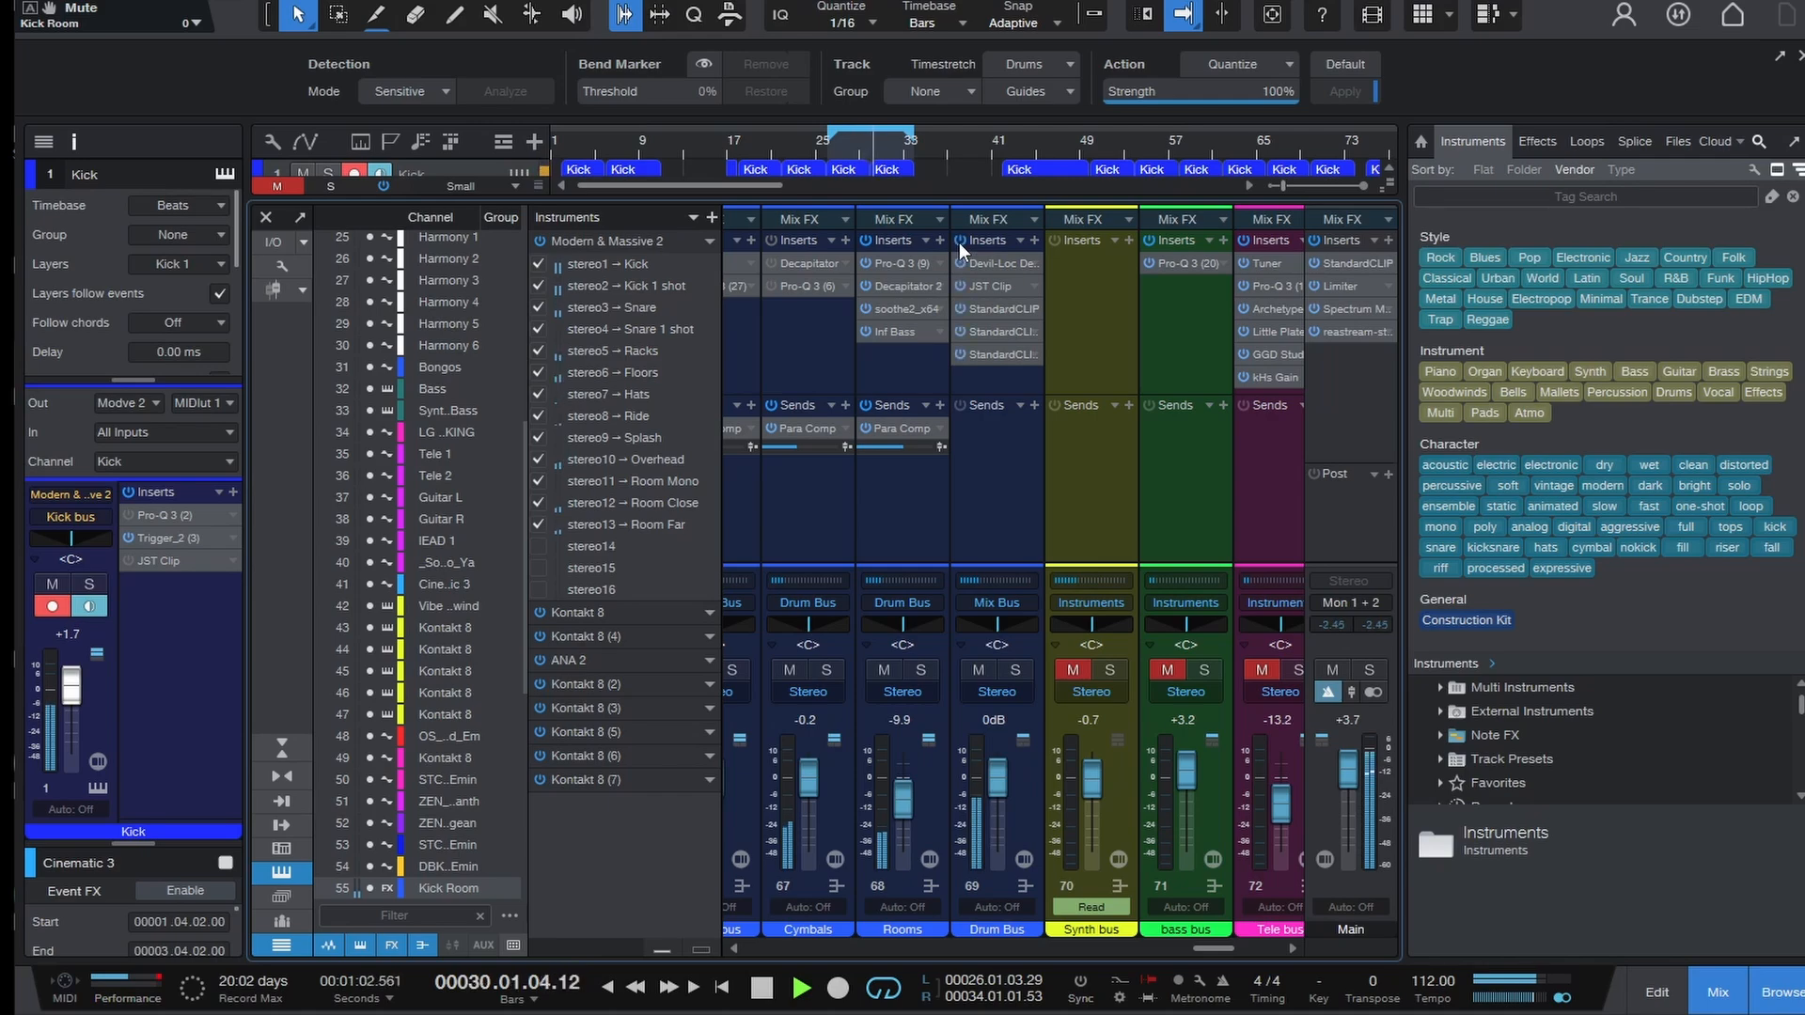
{"action": "key", "text": "space"}
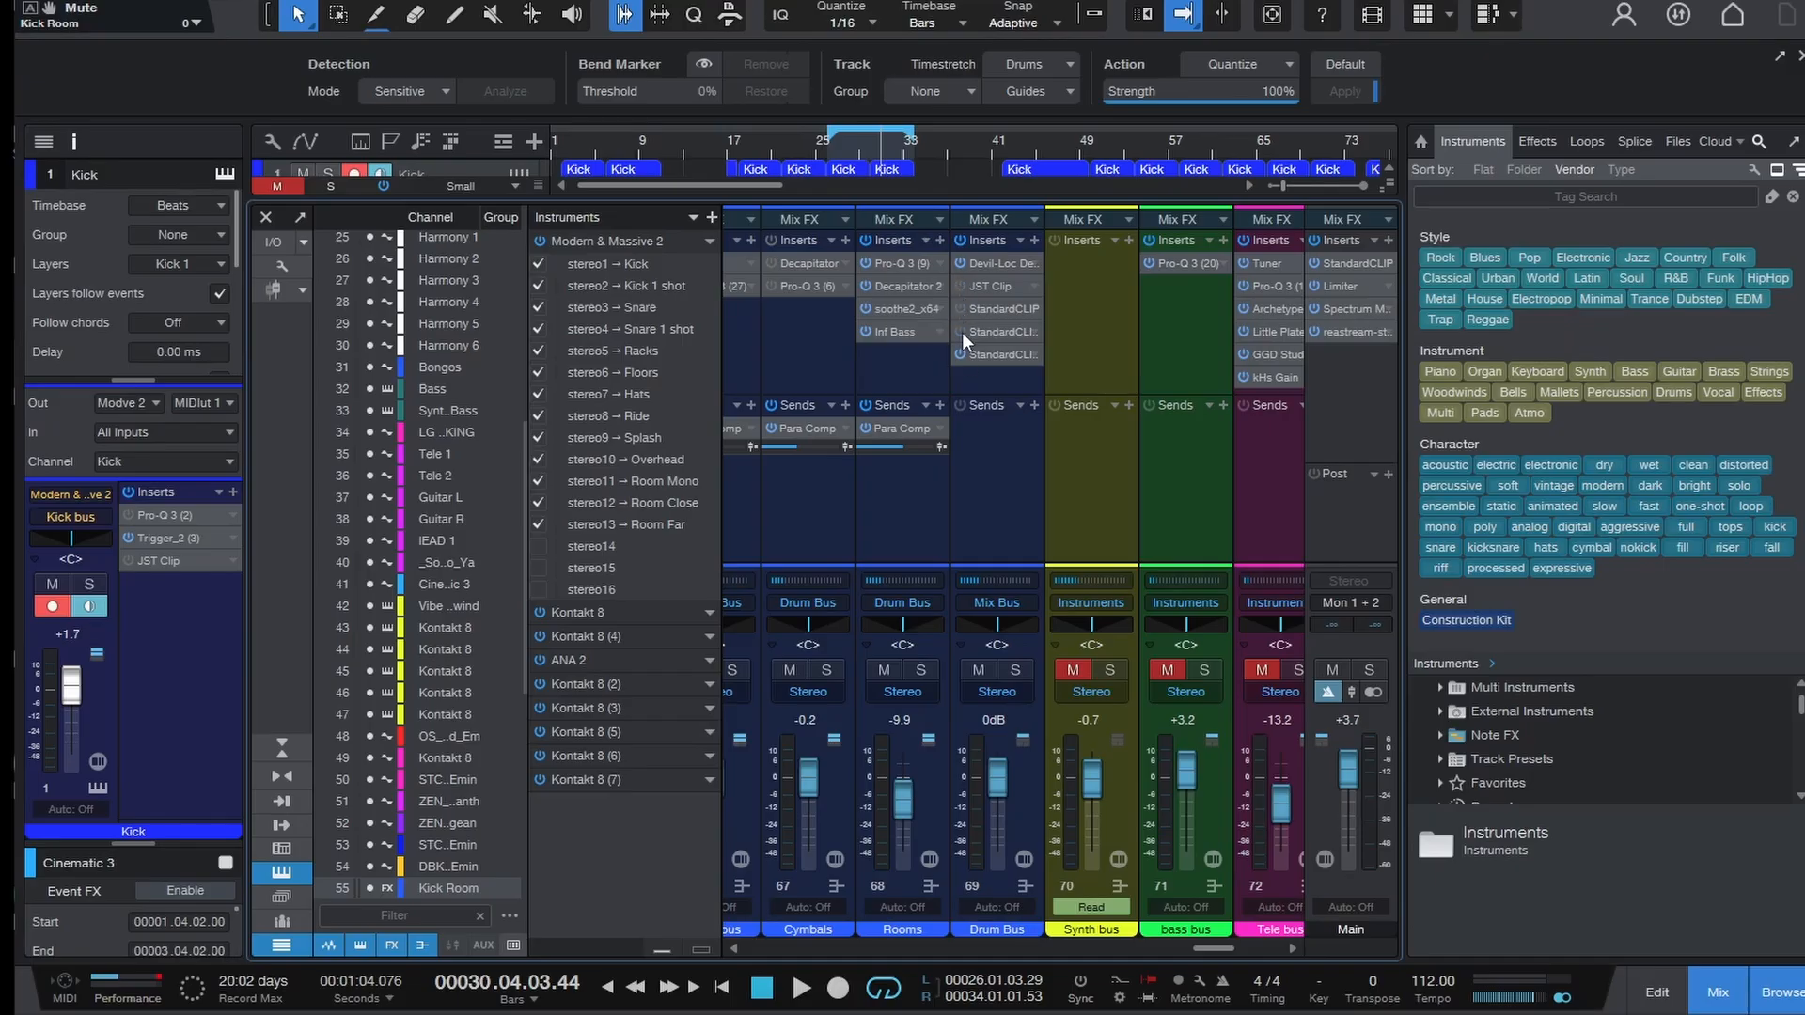
- Open Devil-Loc Deluxe on the Drum Bus, activate it during playback and audition the result
{"action": "double_click", "coordinate": [990, 263]}
{"action": "left_click_drag", "start_coordinate": [987, 262], "coordinate": [1042, 132]}
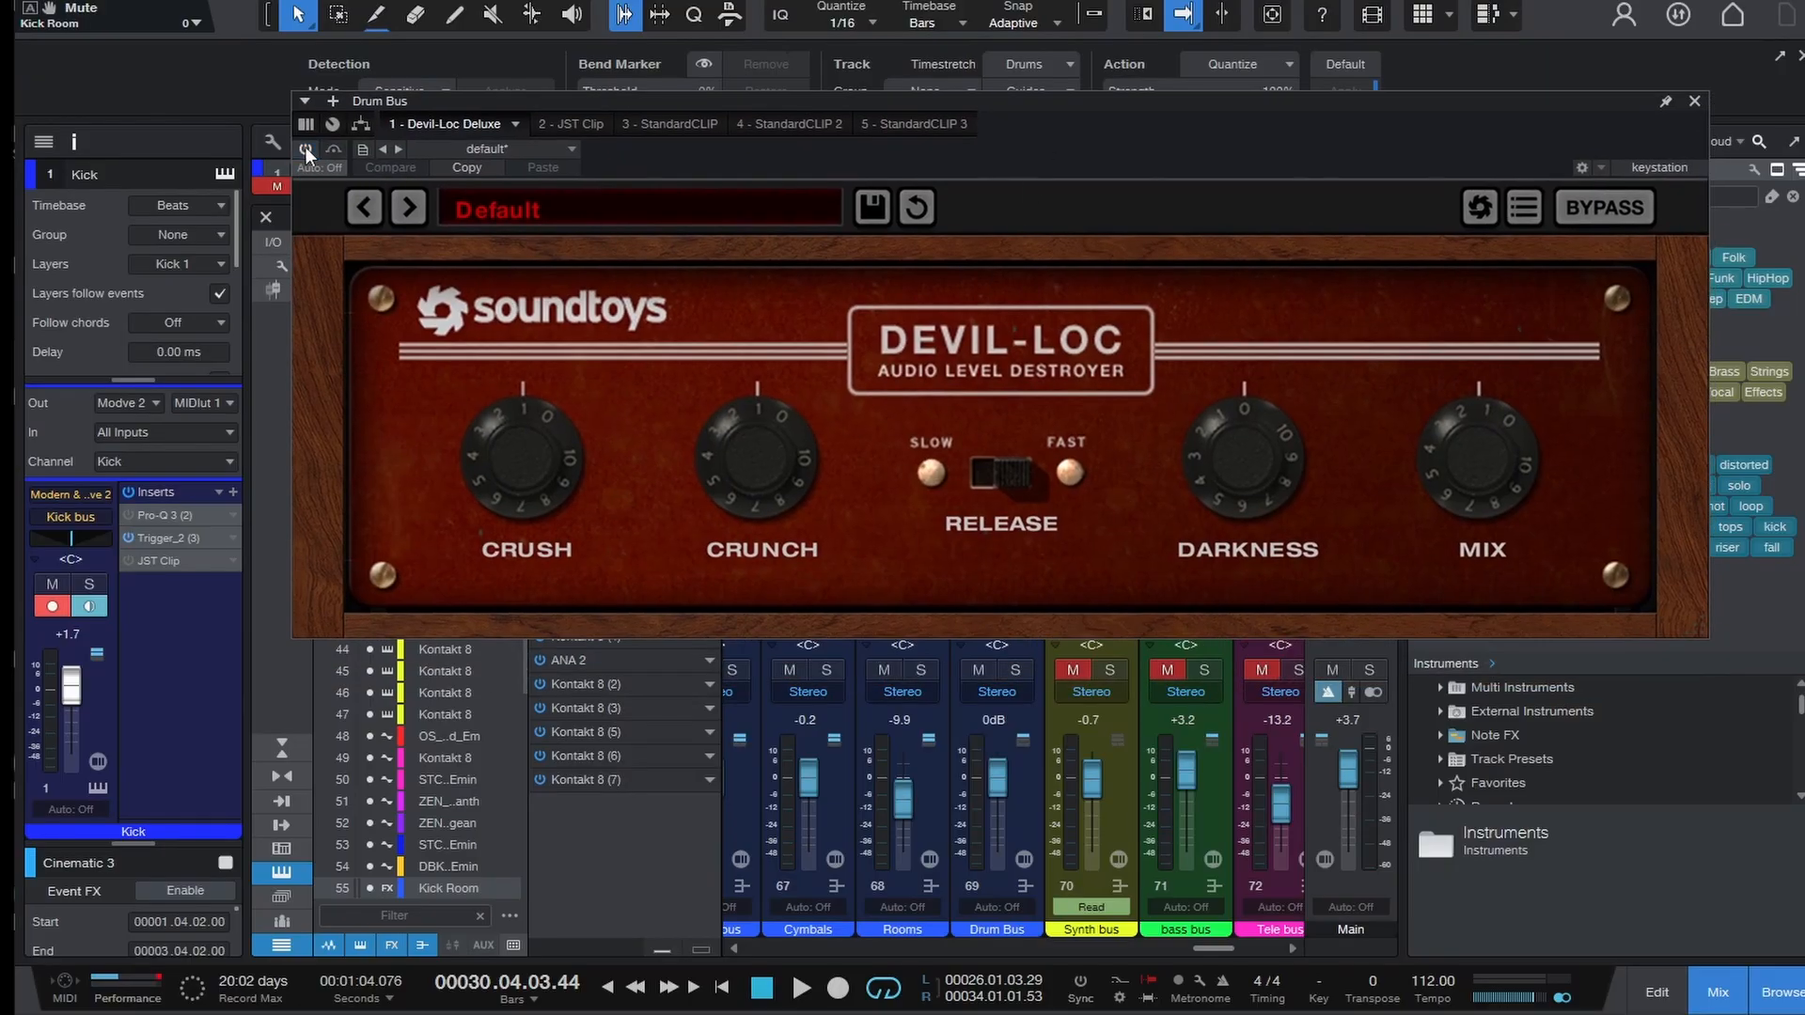
{"action": "key", "text": "space"}
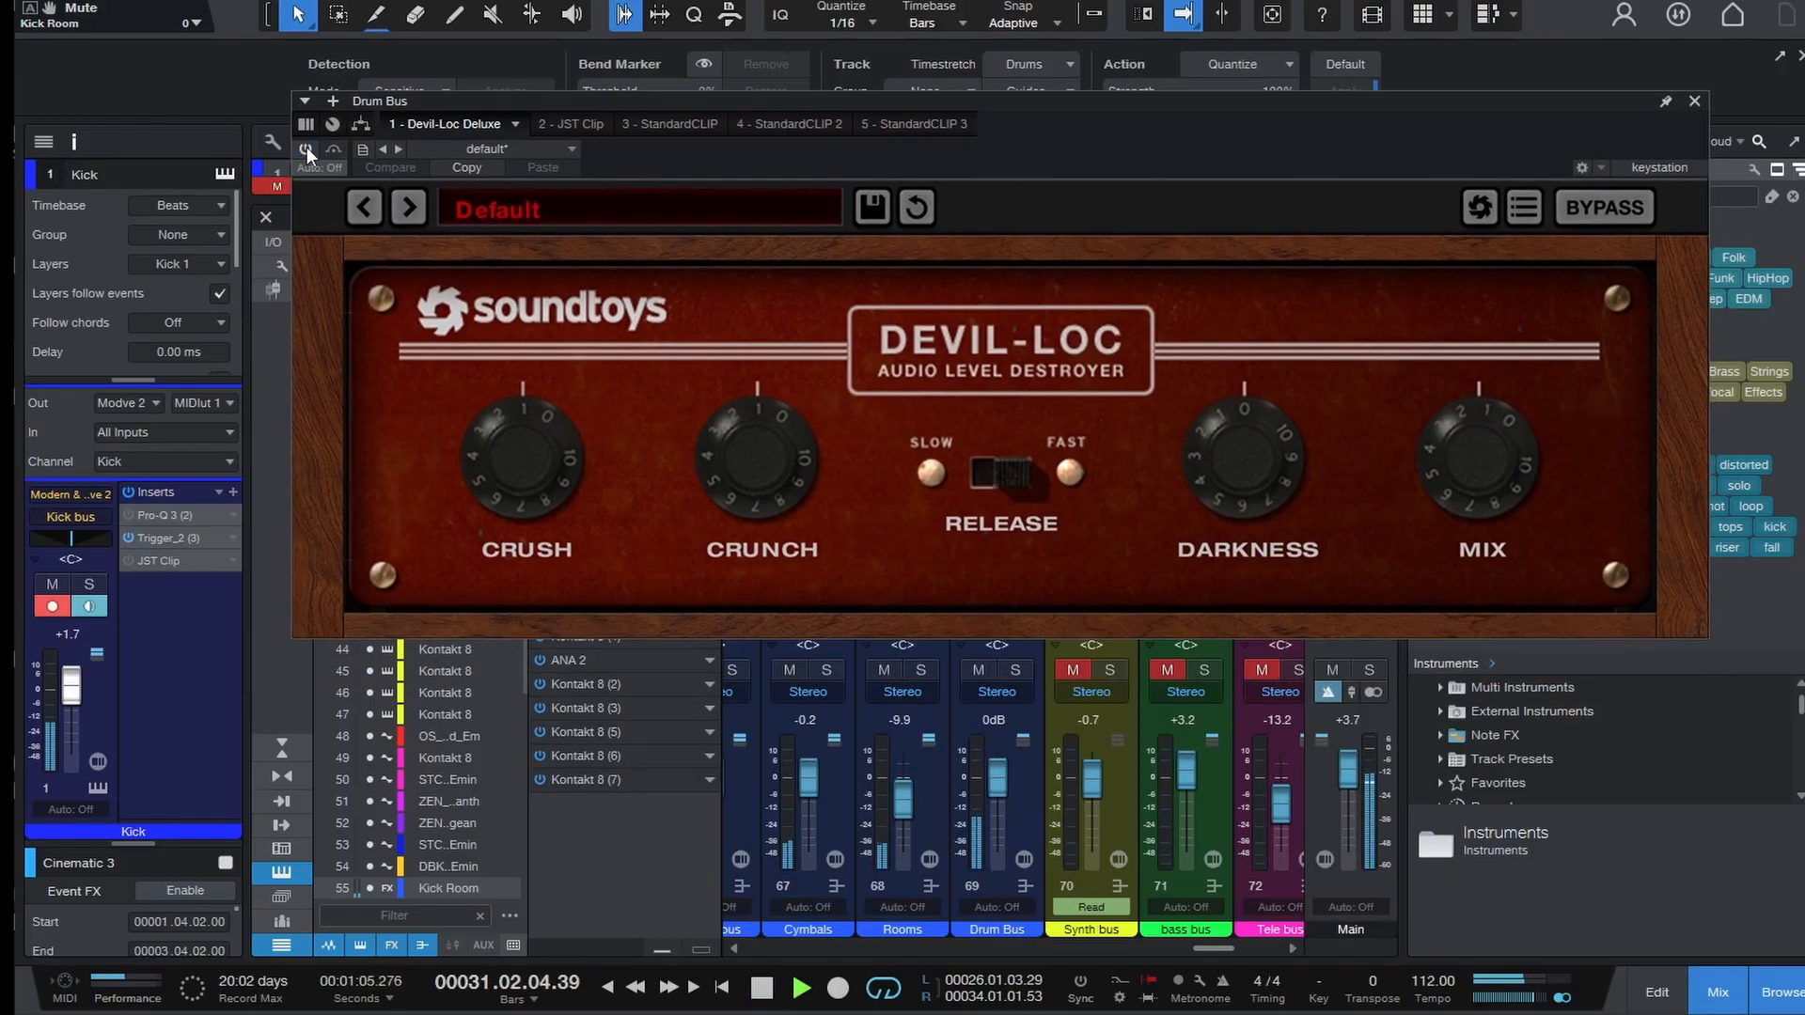
{"action": "left_click", "coordinate": [306, 150]}
{"action": "key", "text": "space"}
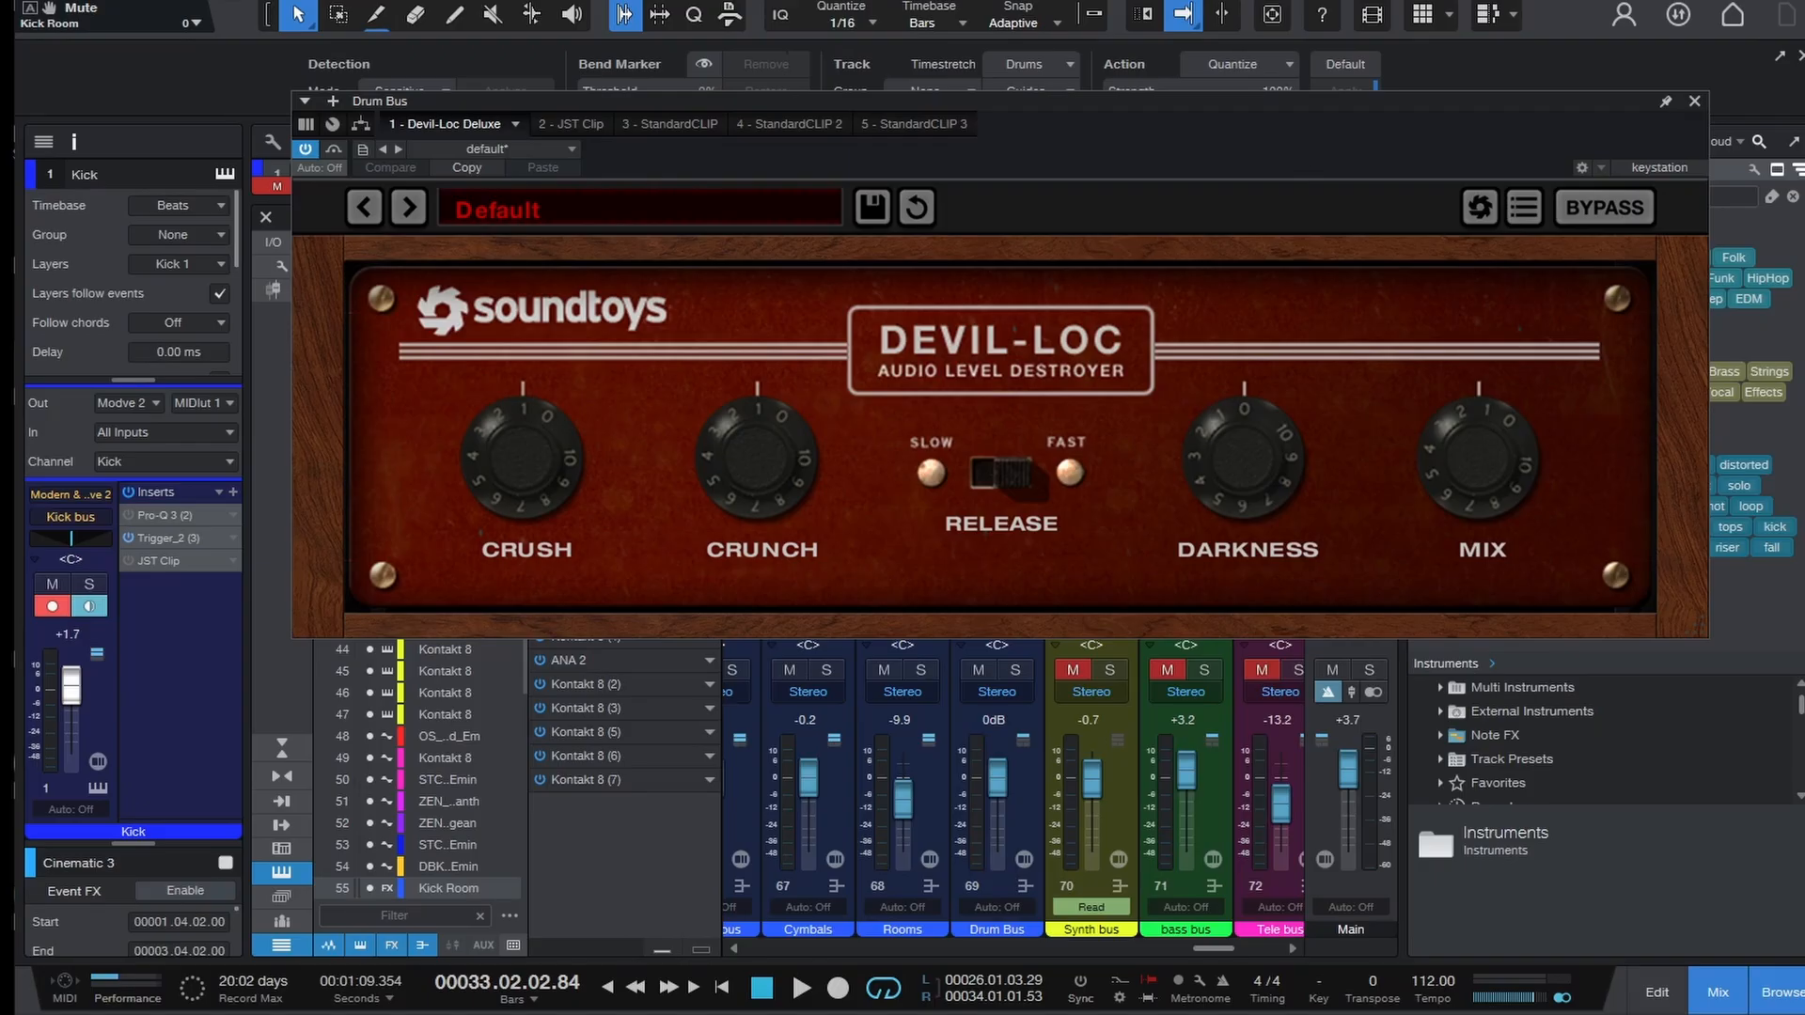
- Switch to JST Clip on the Drum Bus and activate it while the drum loop plays
{"action": "left_click", "coordinate": [564, 123]}
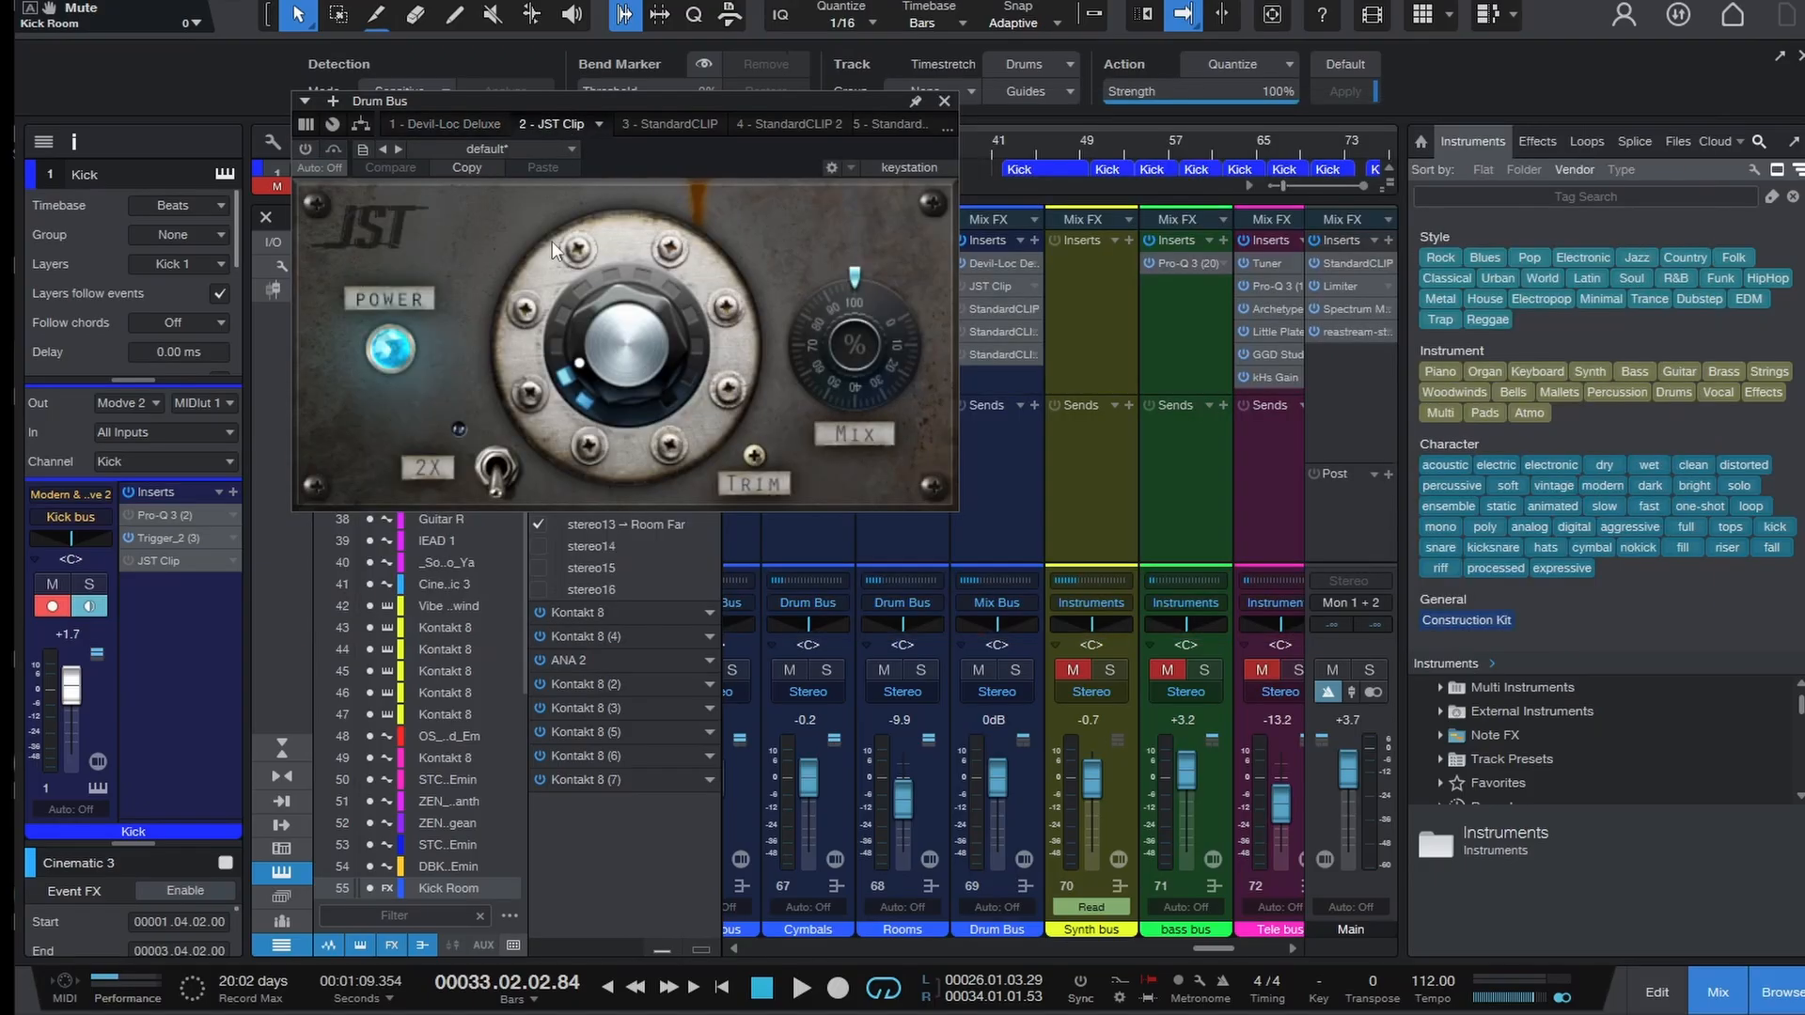
{"action": "key", "text": "space"}
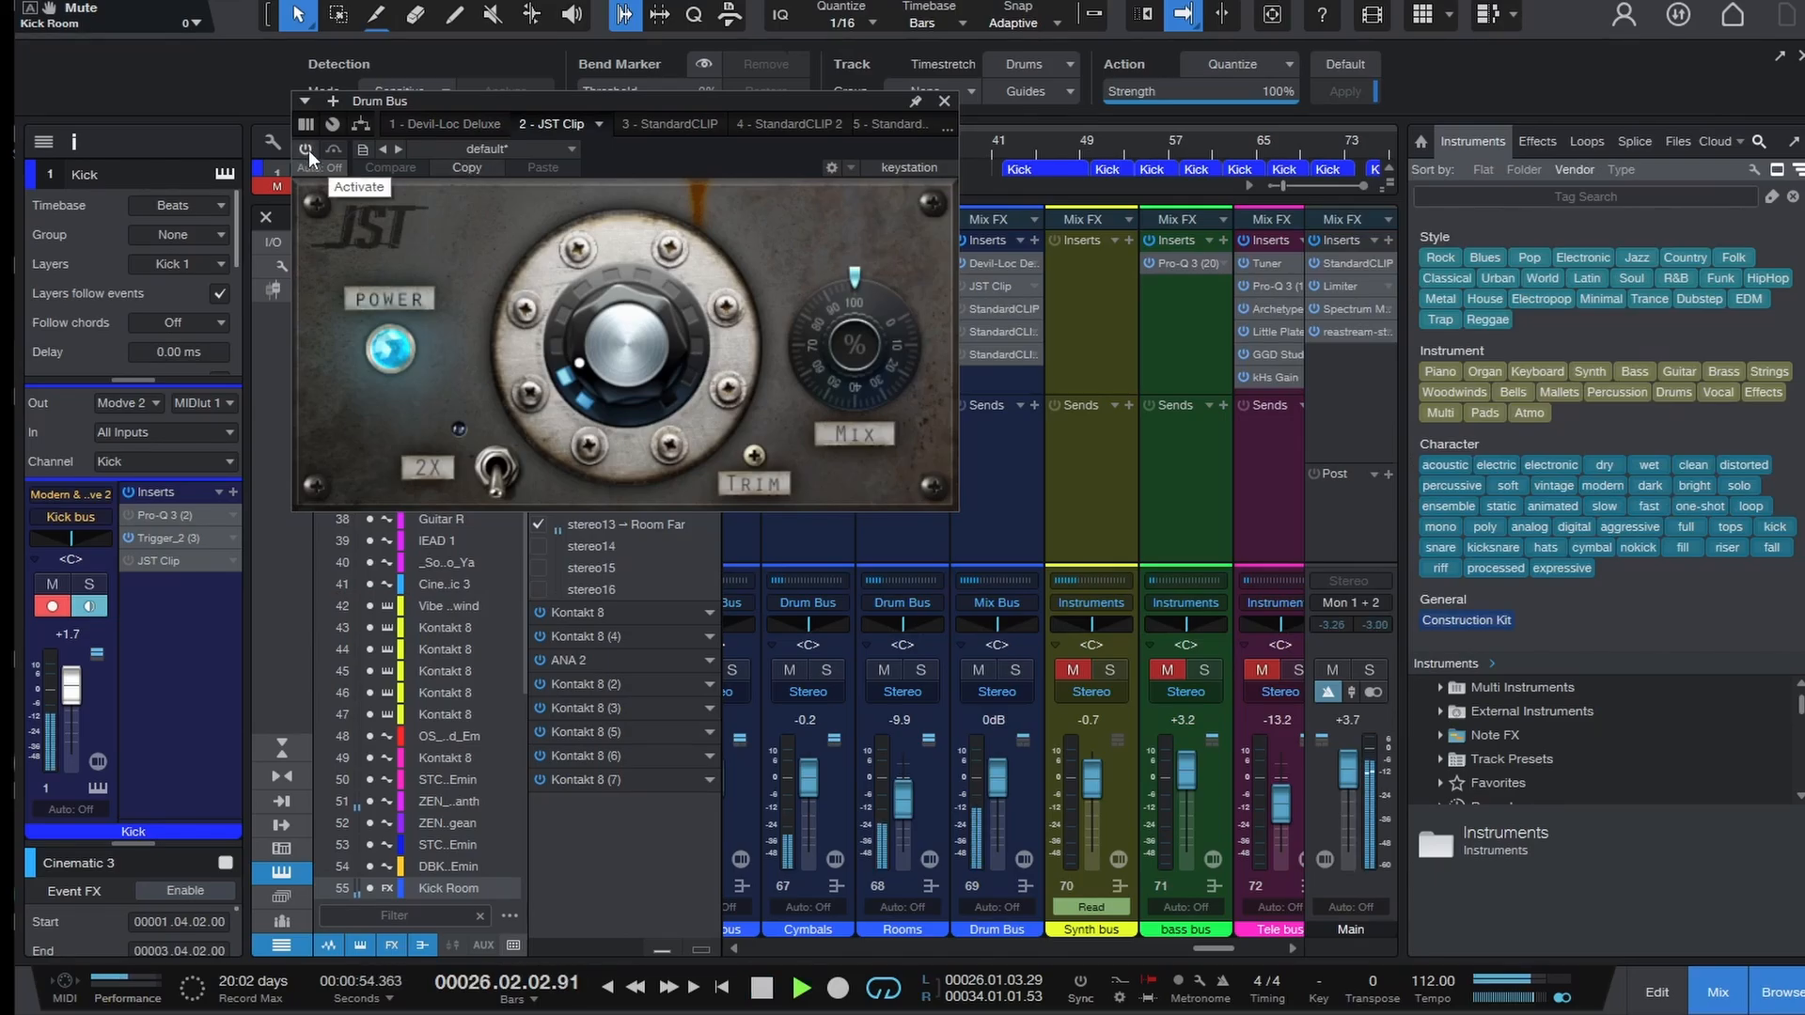
{"action": "left_click", "coordinate": [308, 150]}
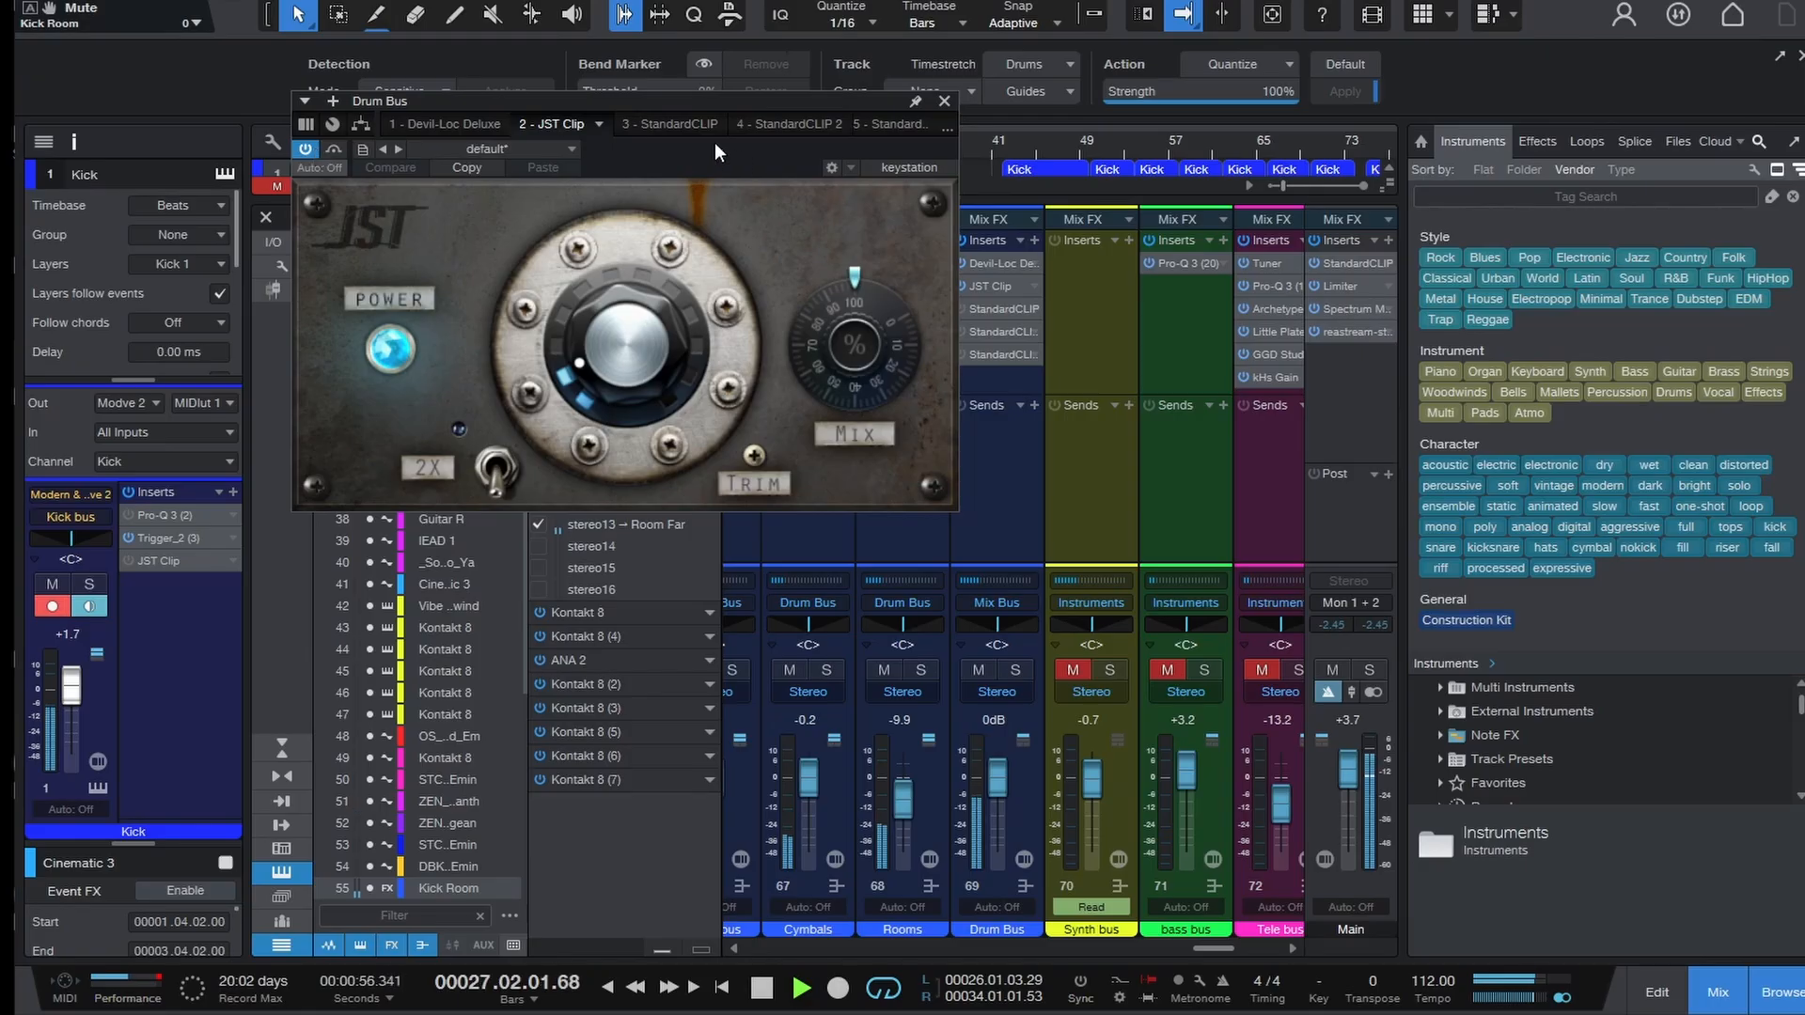
- Activate the first StandardCLIP on the Drum Bus and watch its clipping of the drum loop
{"action": "left_click", "coordinate": [690, 120]}
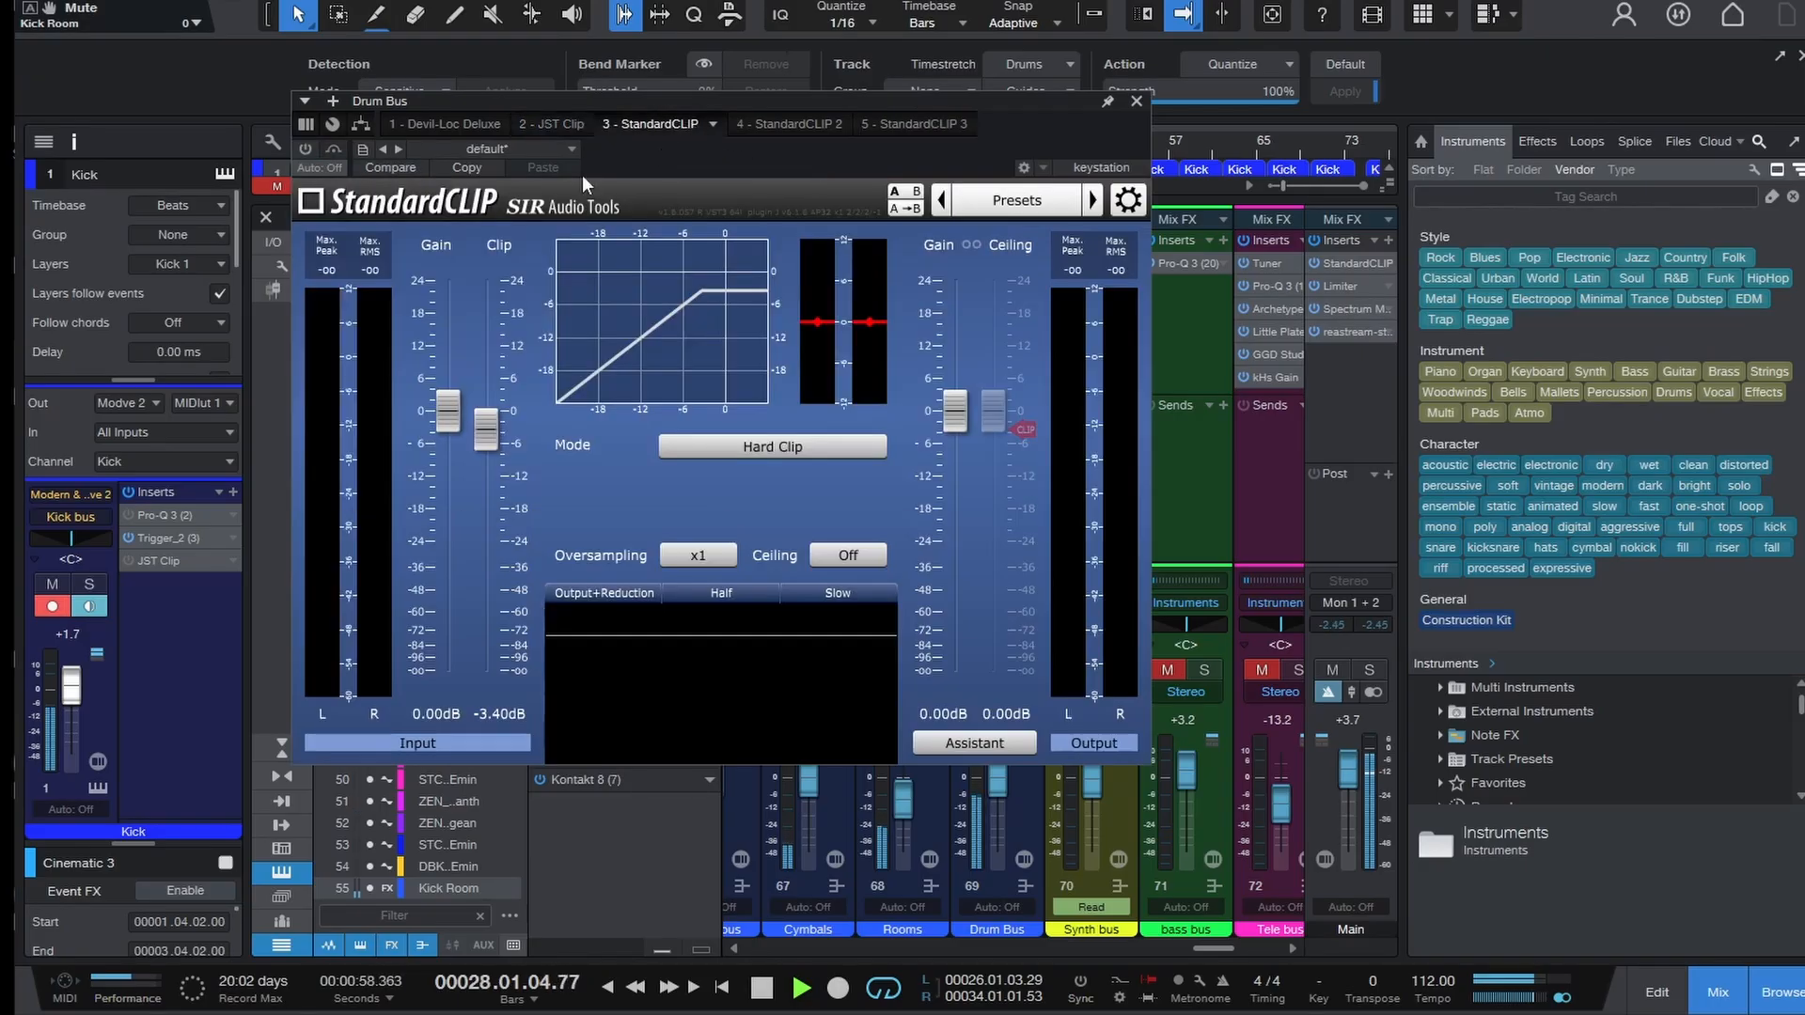
{"action": "key", "text": "space"}
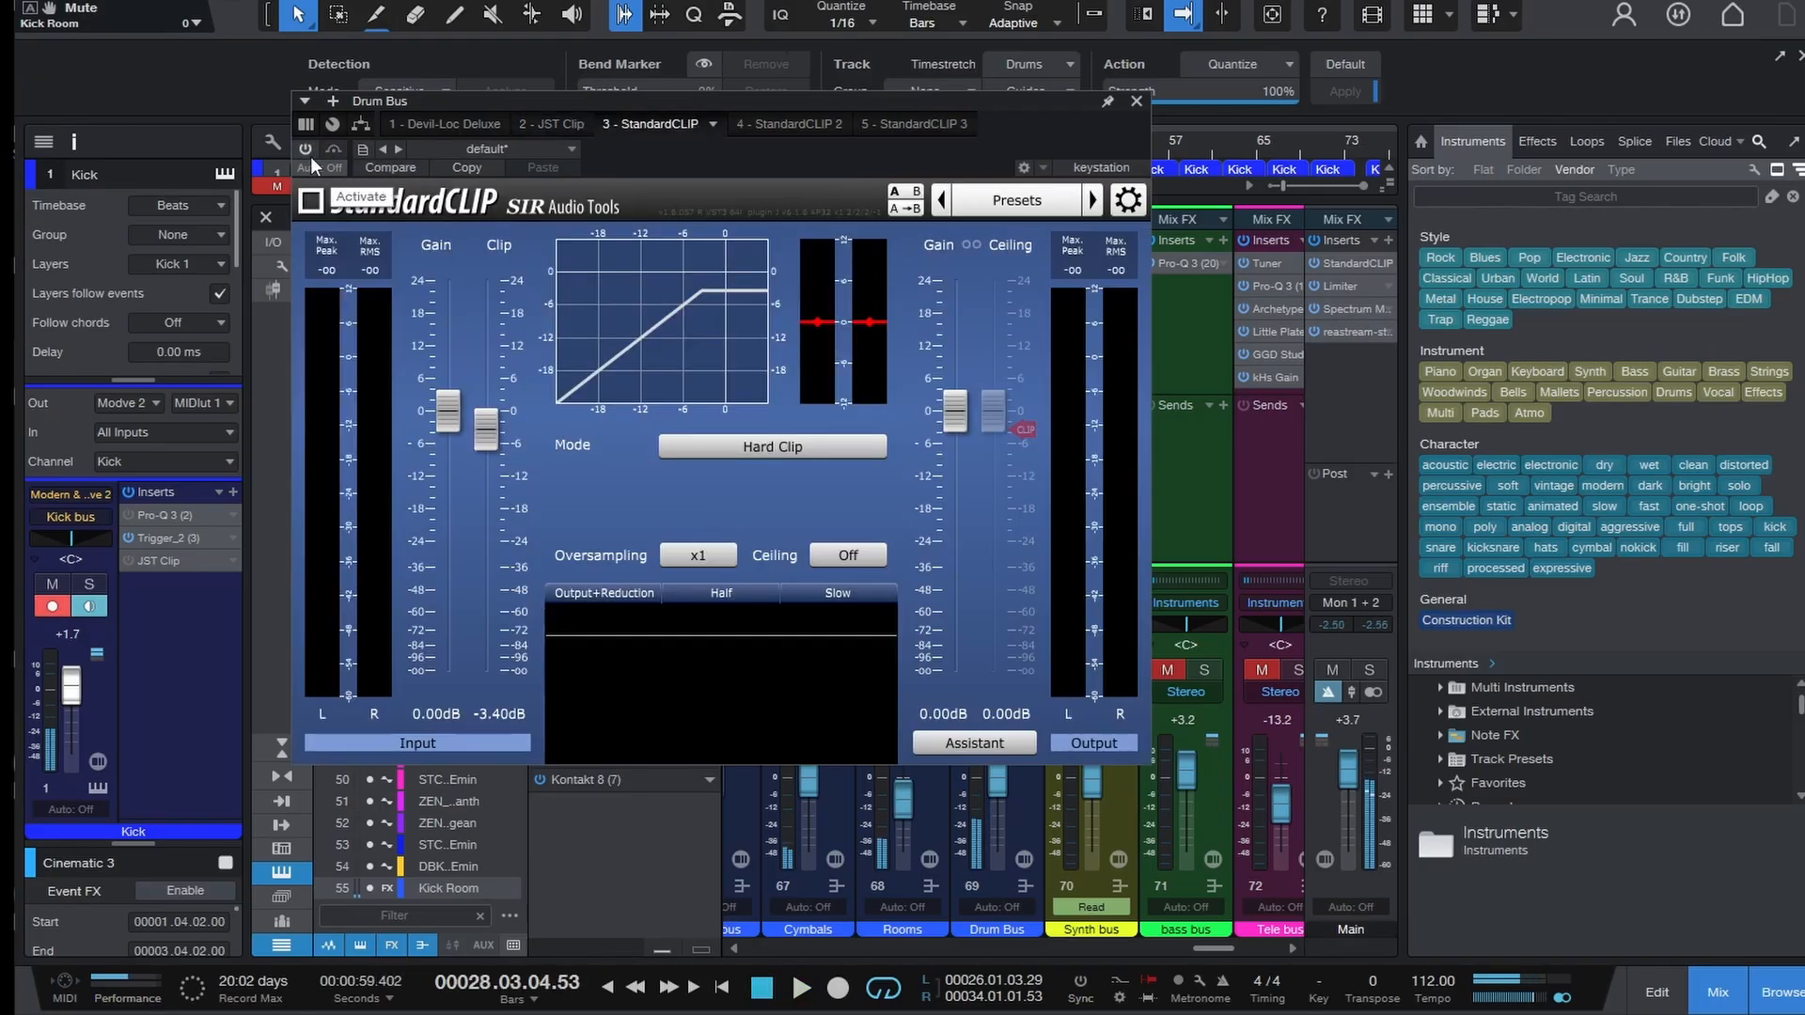
{"action": "left_click", "coordinate": [306, 151]}
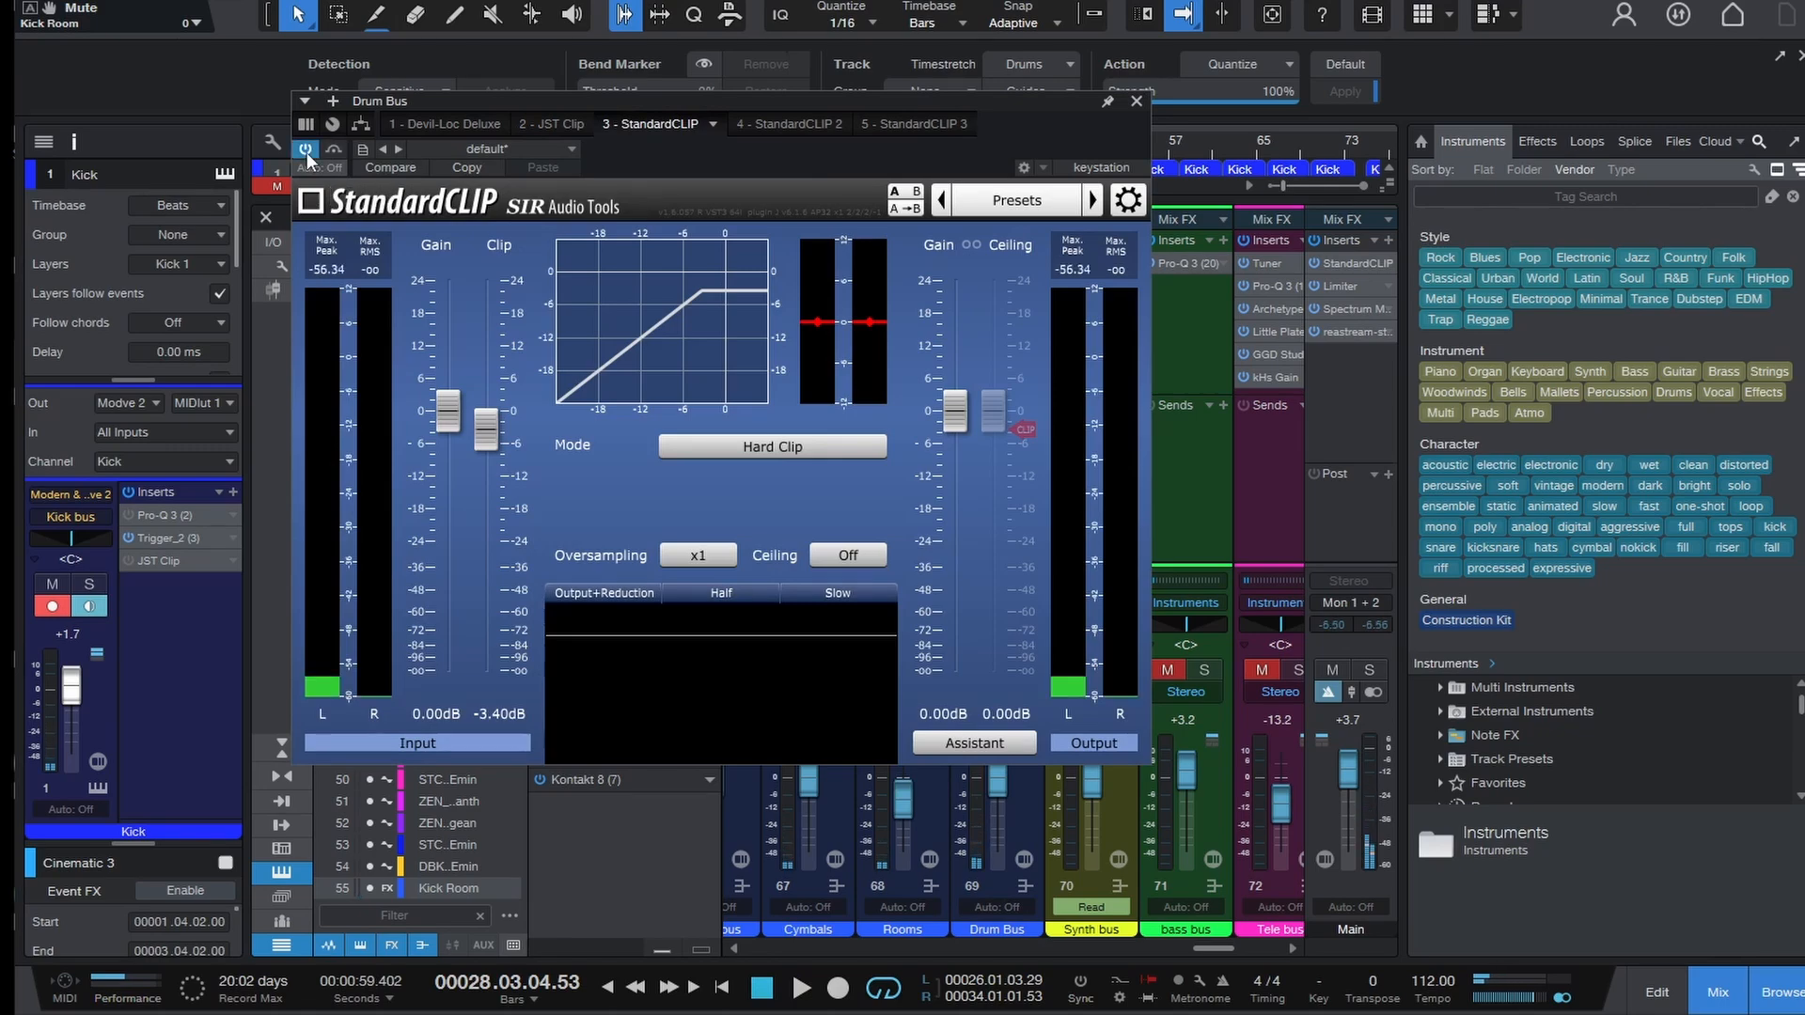
{"action": "key", "text": "space"}
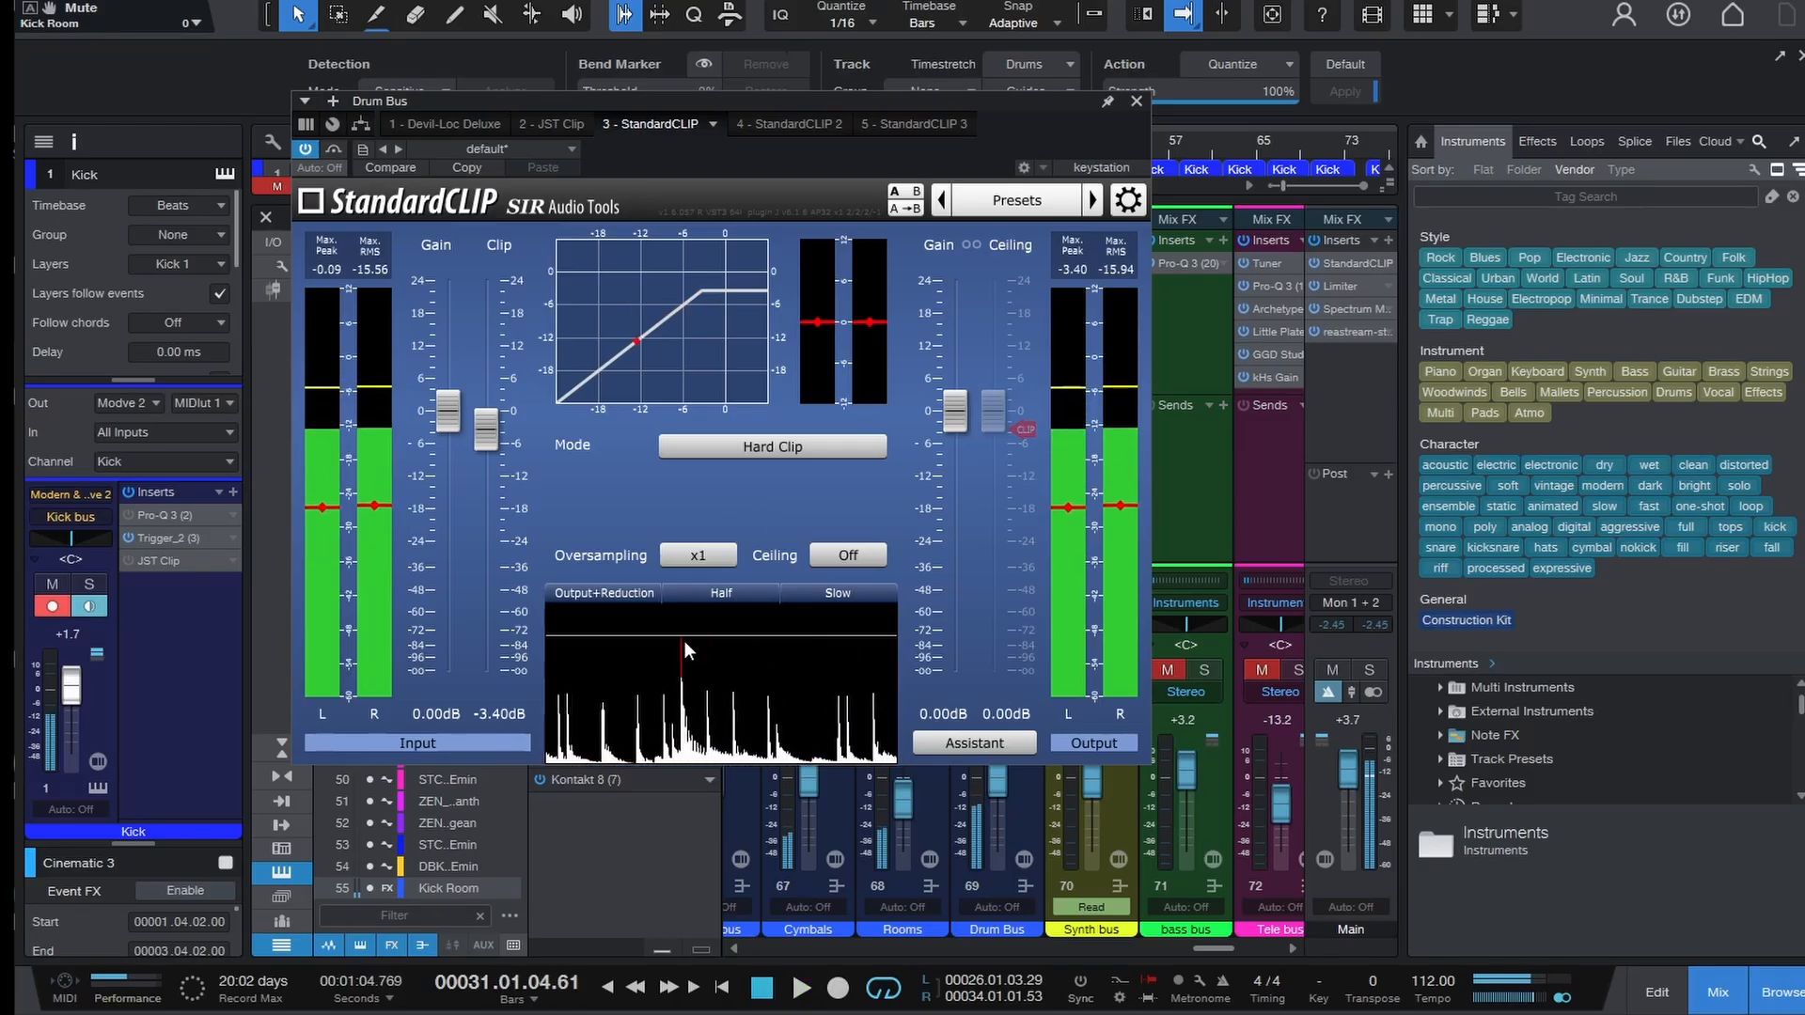
{"action": "key", "text": "space"}
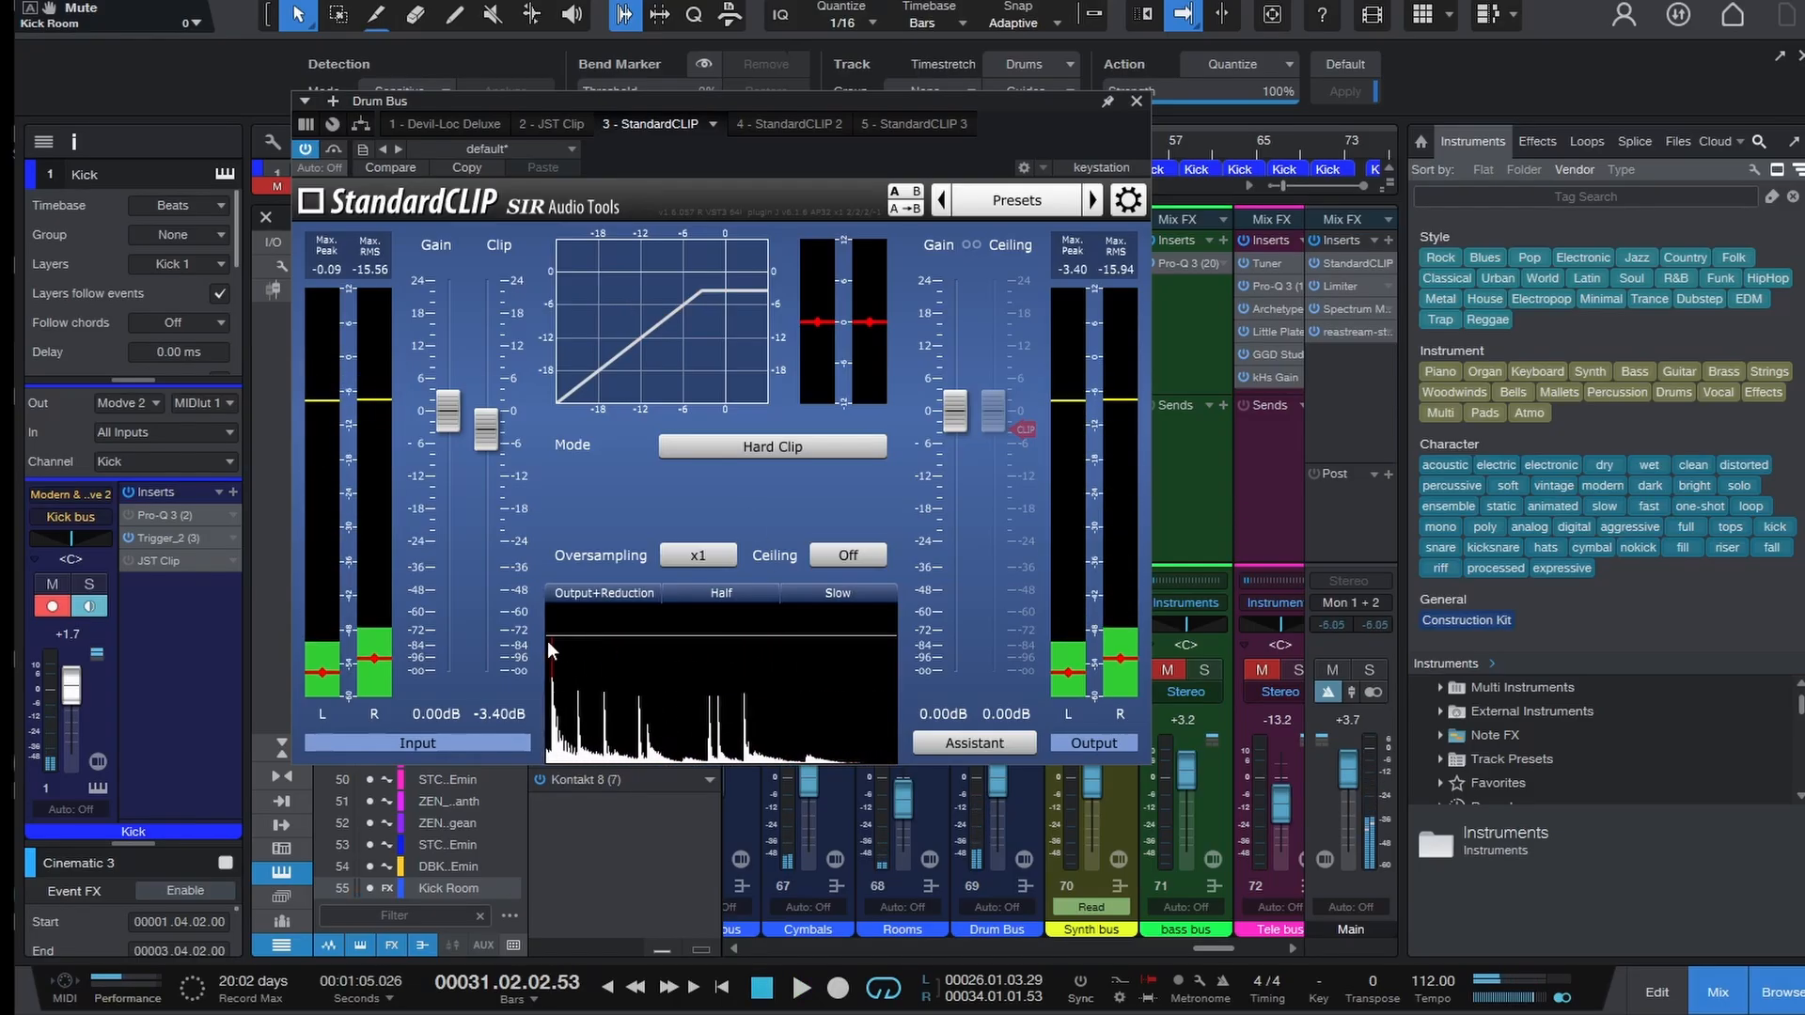
- Activate StandardCLIP 2 and StandardCLIP 3 on the Drum Bus, audition their clipping and close the plug-in window
{"action": "left_click", "coordinate": [777, 132]}
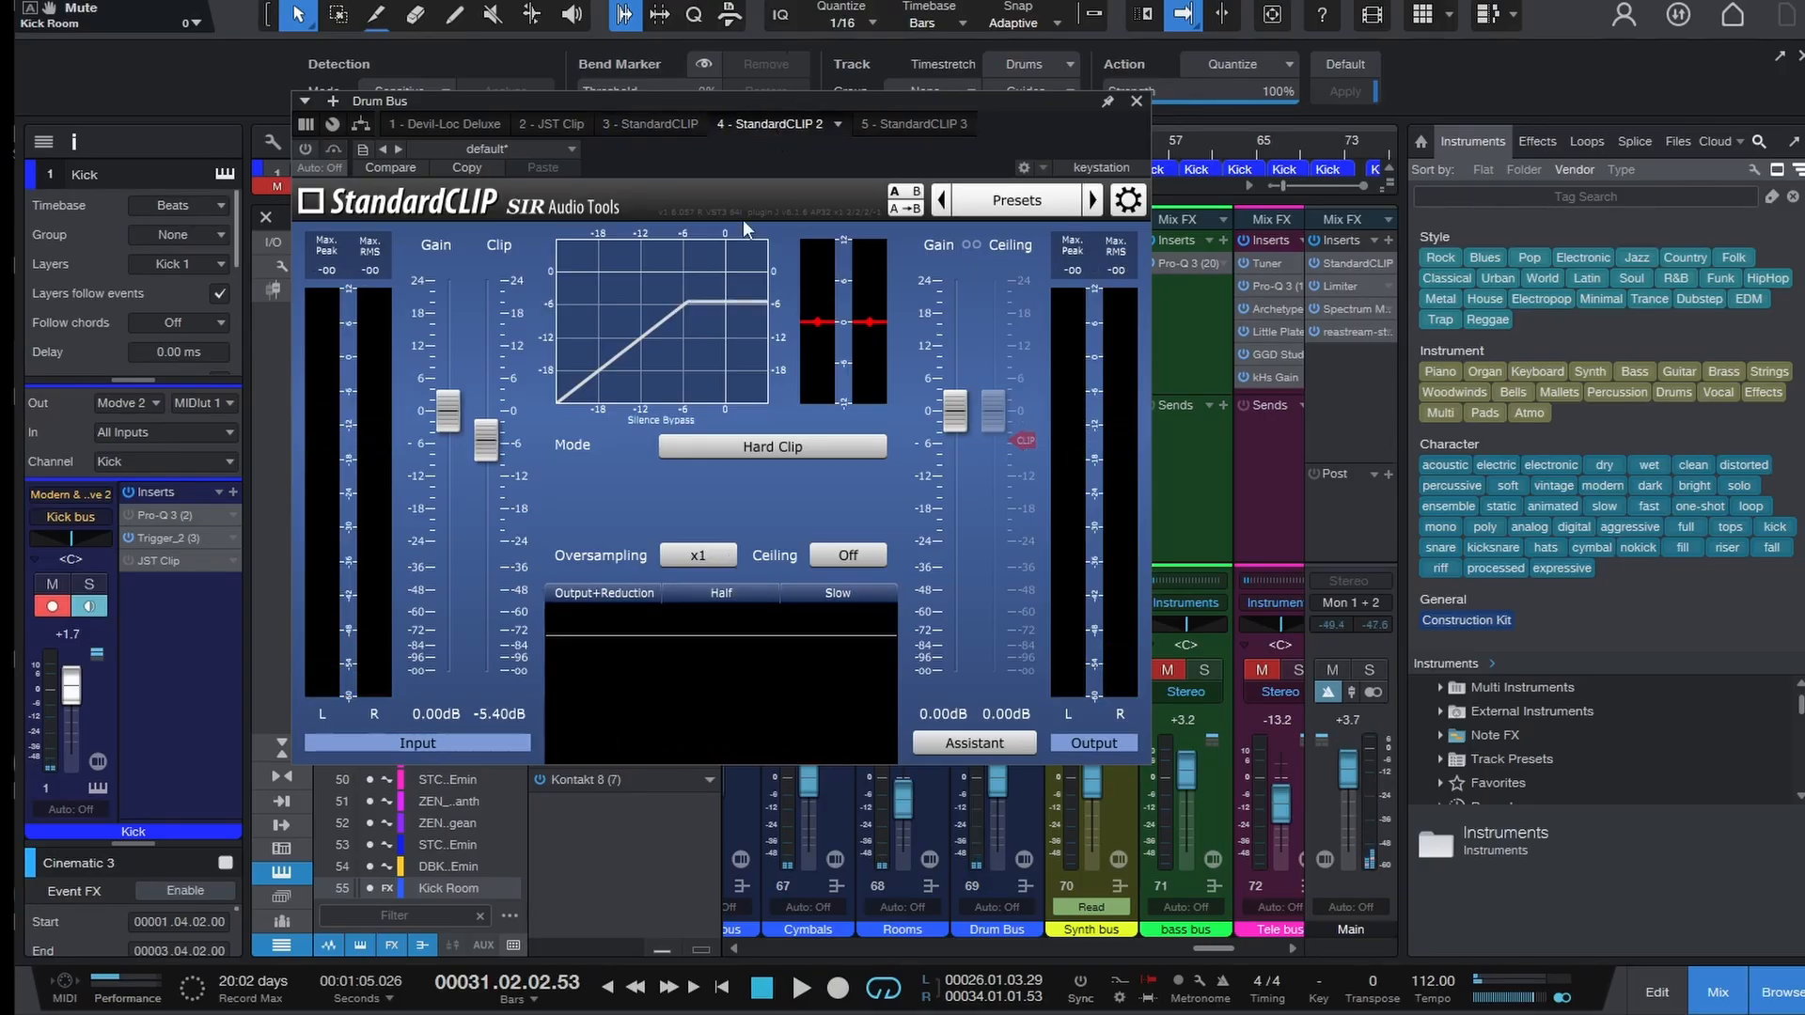
{"action": "left_click", "coordinate": [307, 148]}
{"action": "key", "text": "space"}
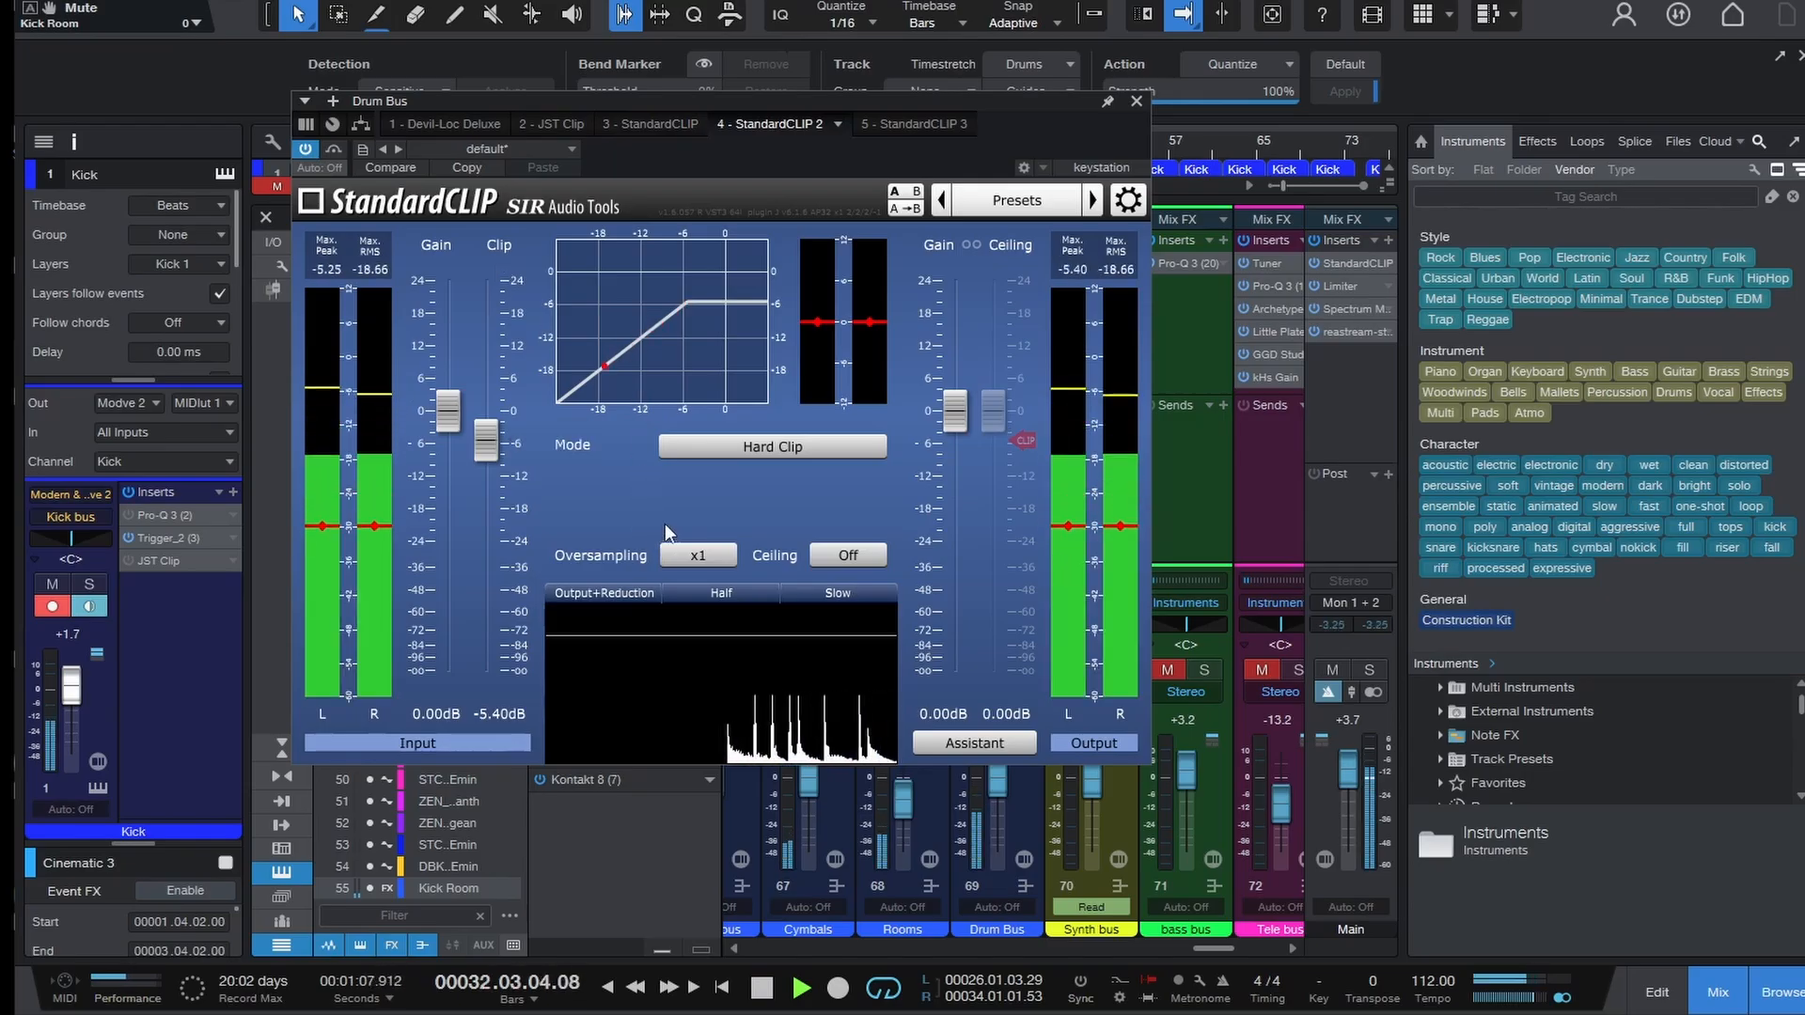
{"action": "left_click", "coordinate": [910, 126]}
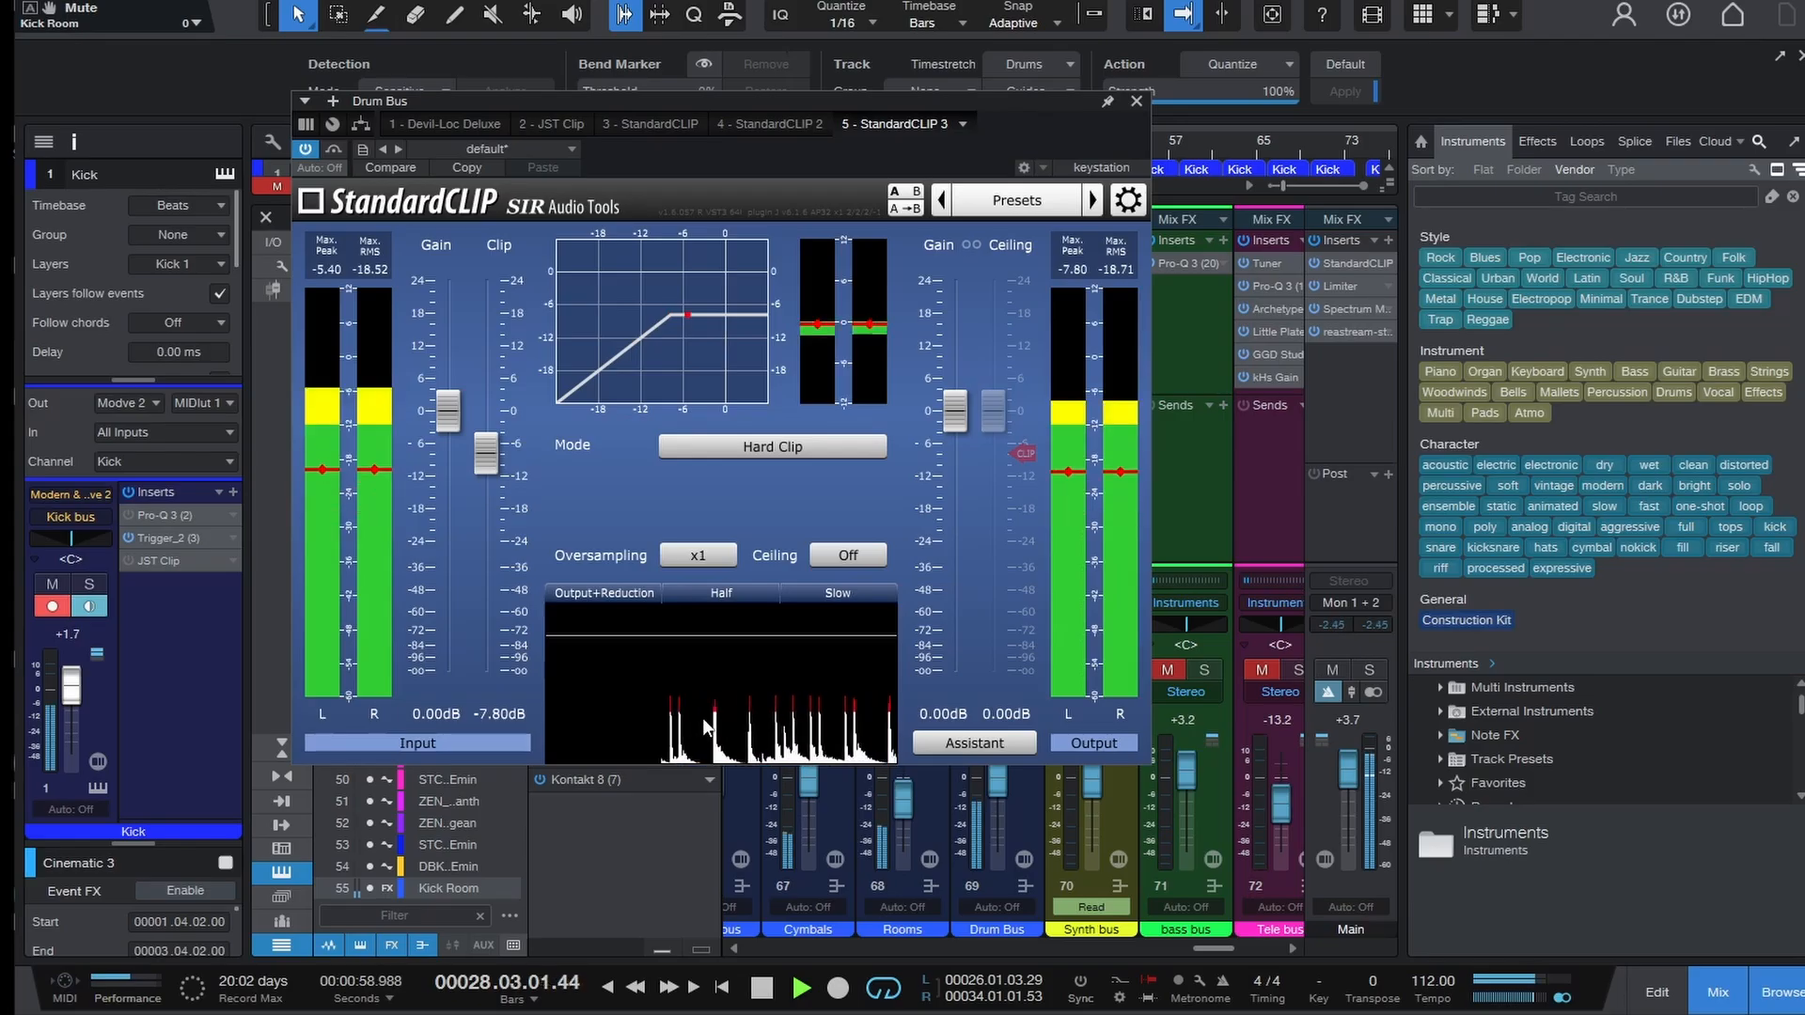
{"action": "left_click", "coordinate": [1136, 100]}
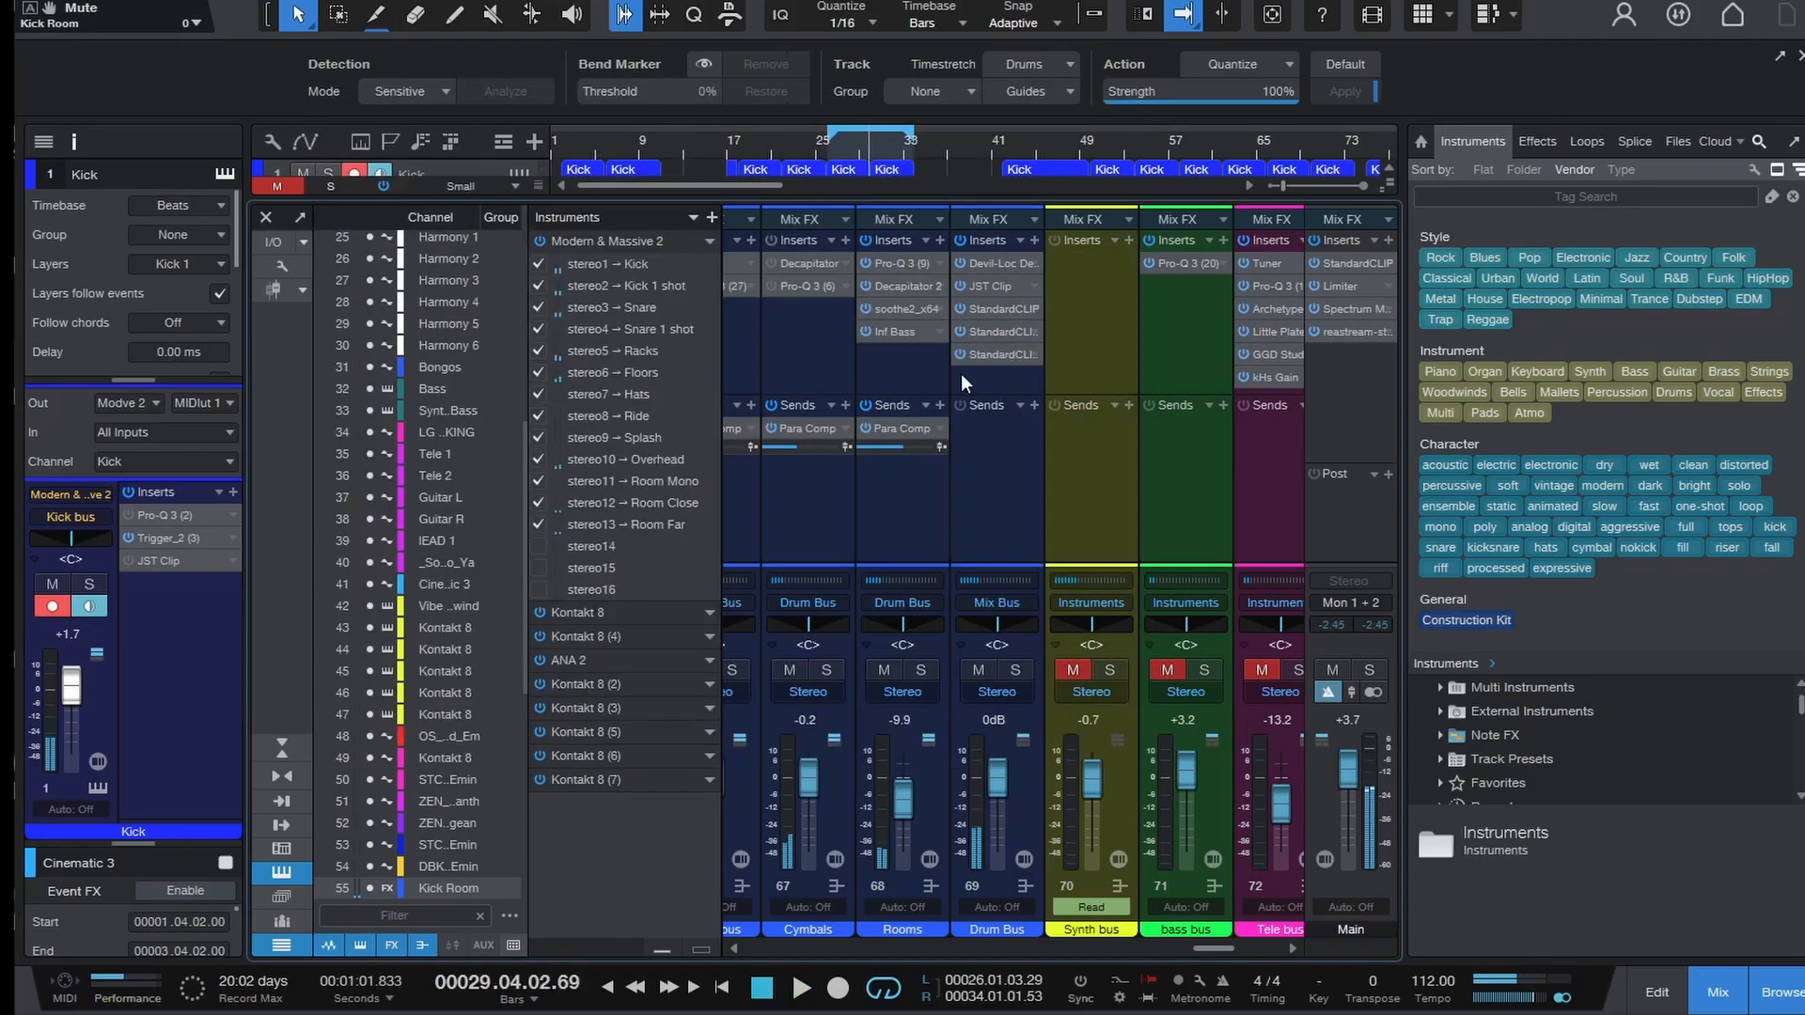
- Bypass all Drum Bus inserts and reactivate them during playback to compare the drum loop
{"action": "left_click", "coordinate": [961, 240]}
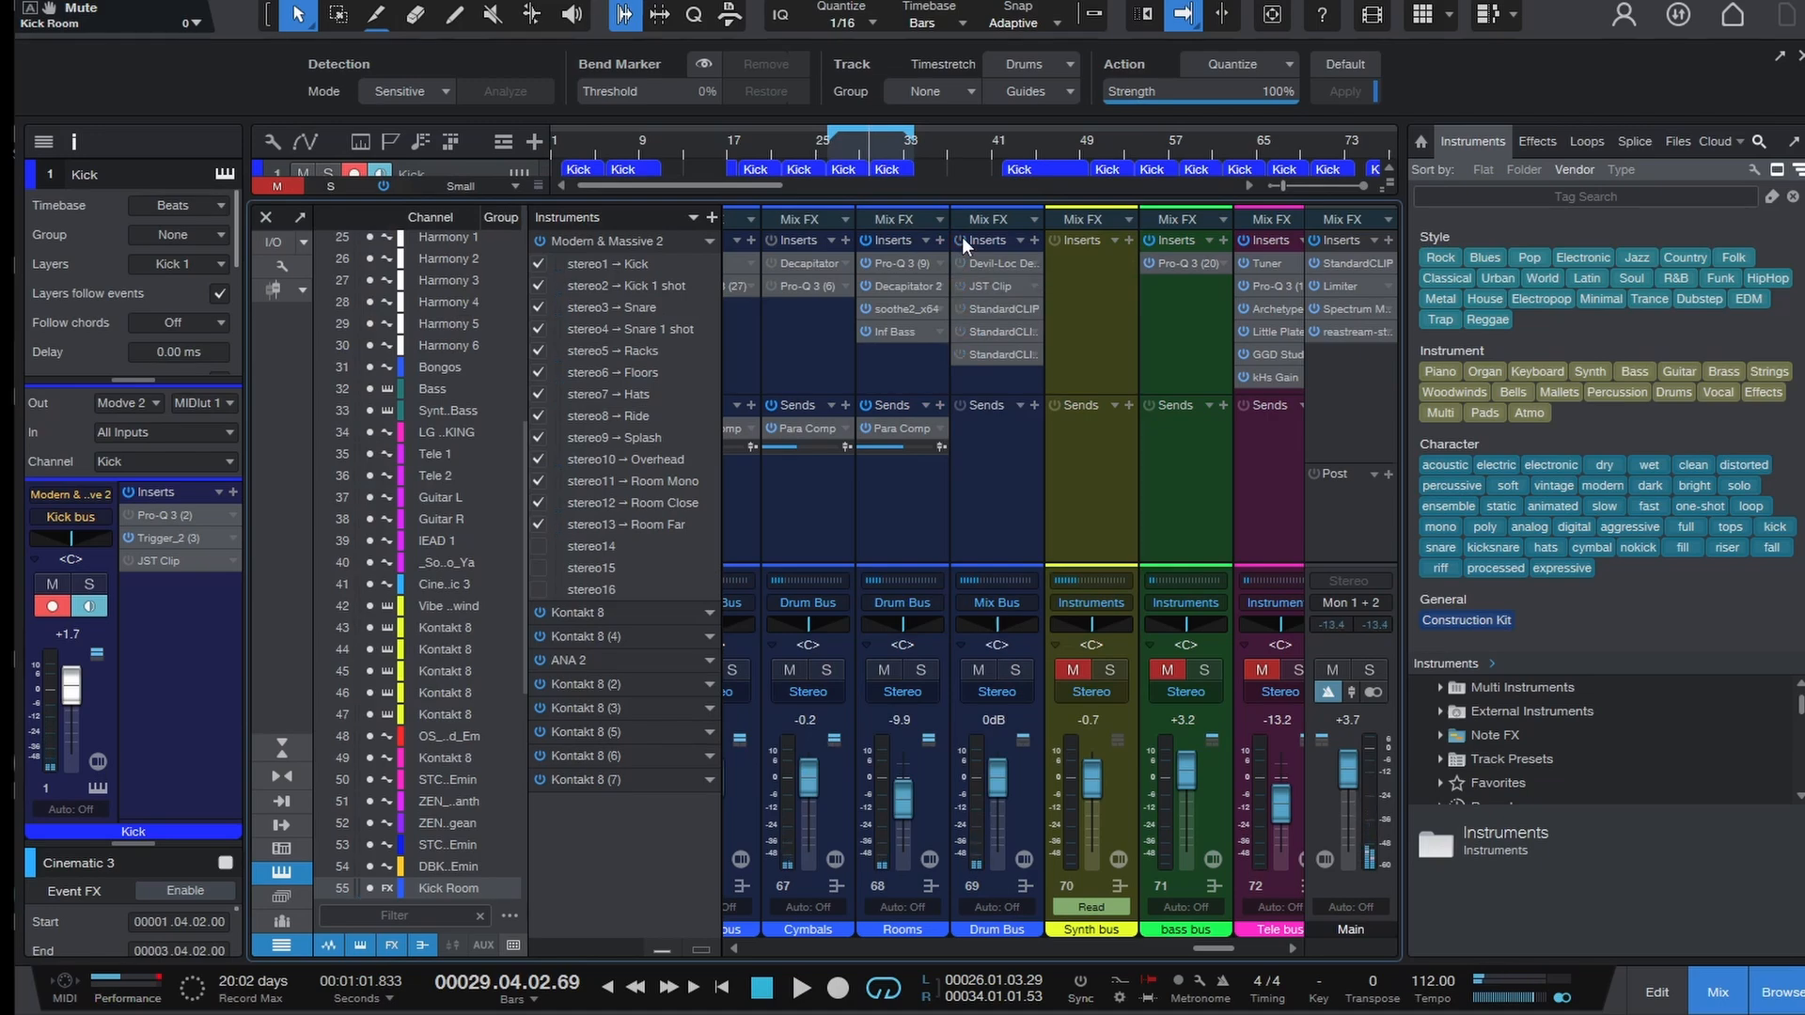
{"action": "key", "text": "space"}
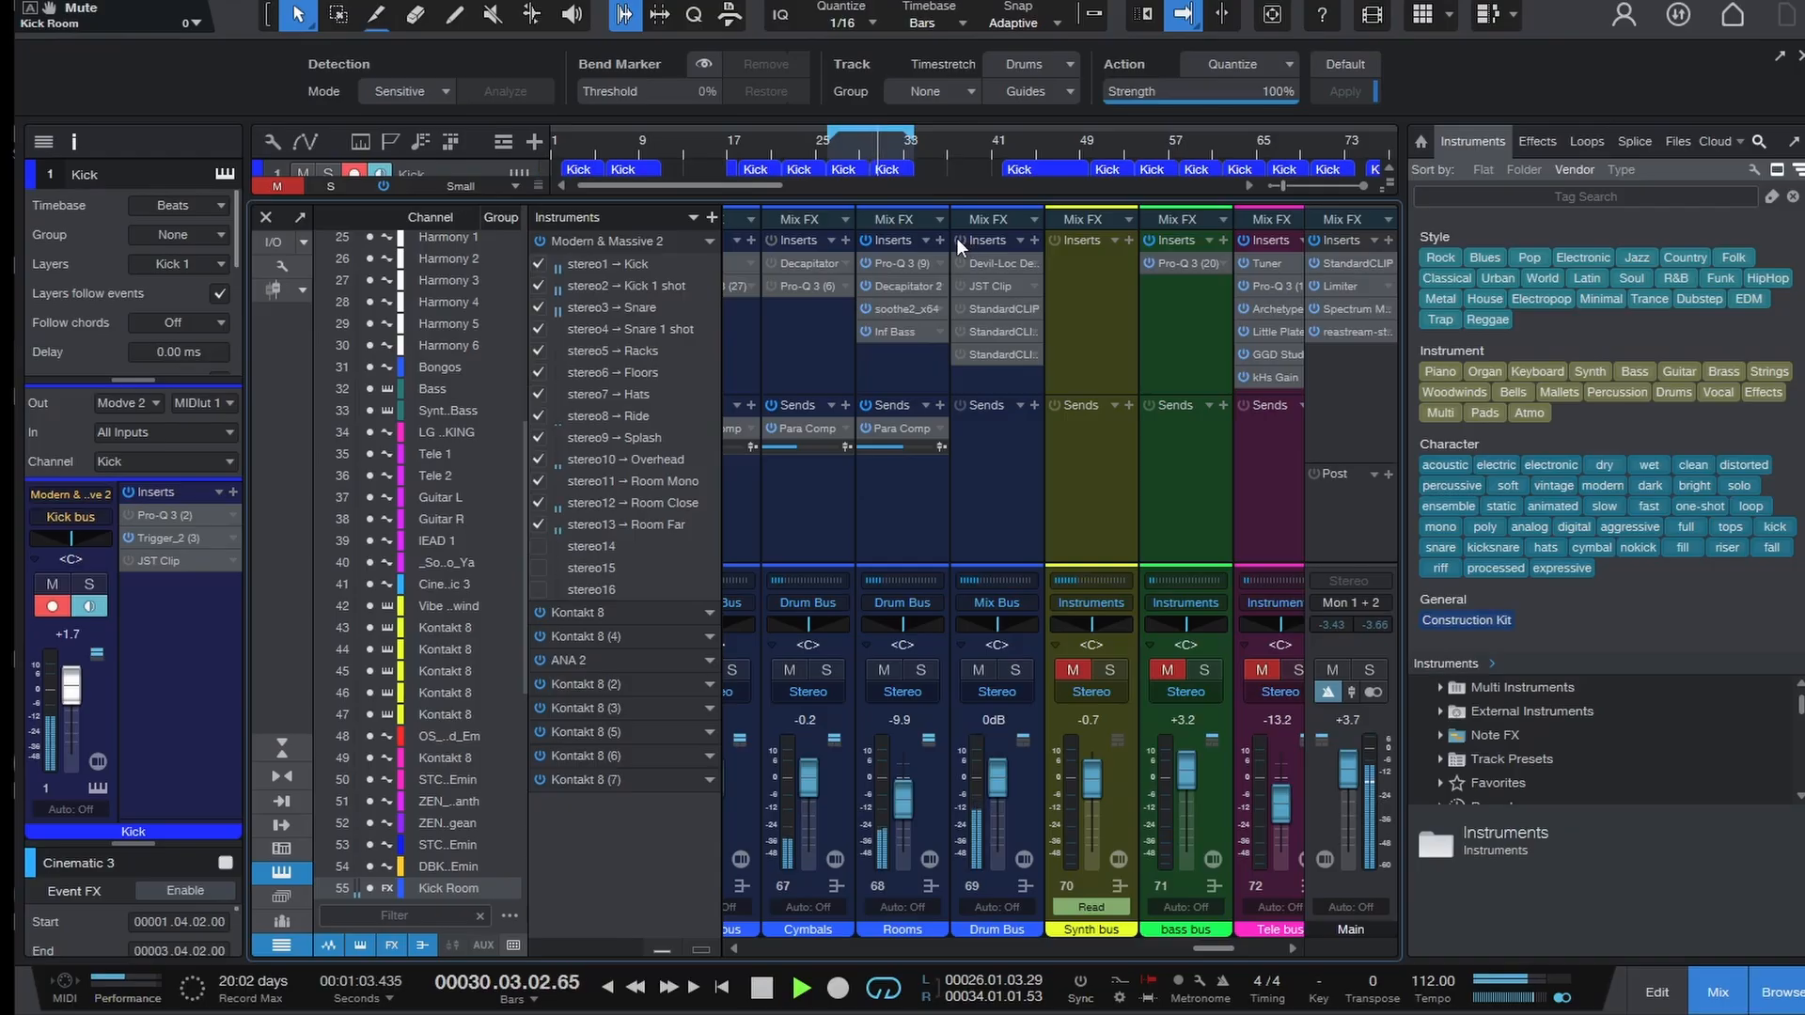
{"action": "left_click", "coordinate": [960, 238]}
{"action": "key", "text": "space"}
- Open Pro-Q 3 on the Rooms bus and activate it while the room loop plays
{"action": "left_click_drag", "start_coordinate": [1212, 953], "coordinate": [1198, 950]}
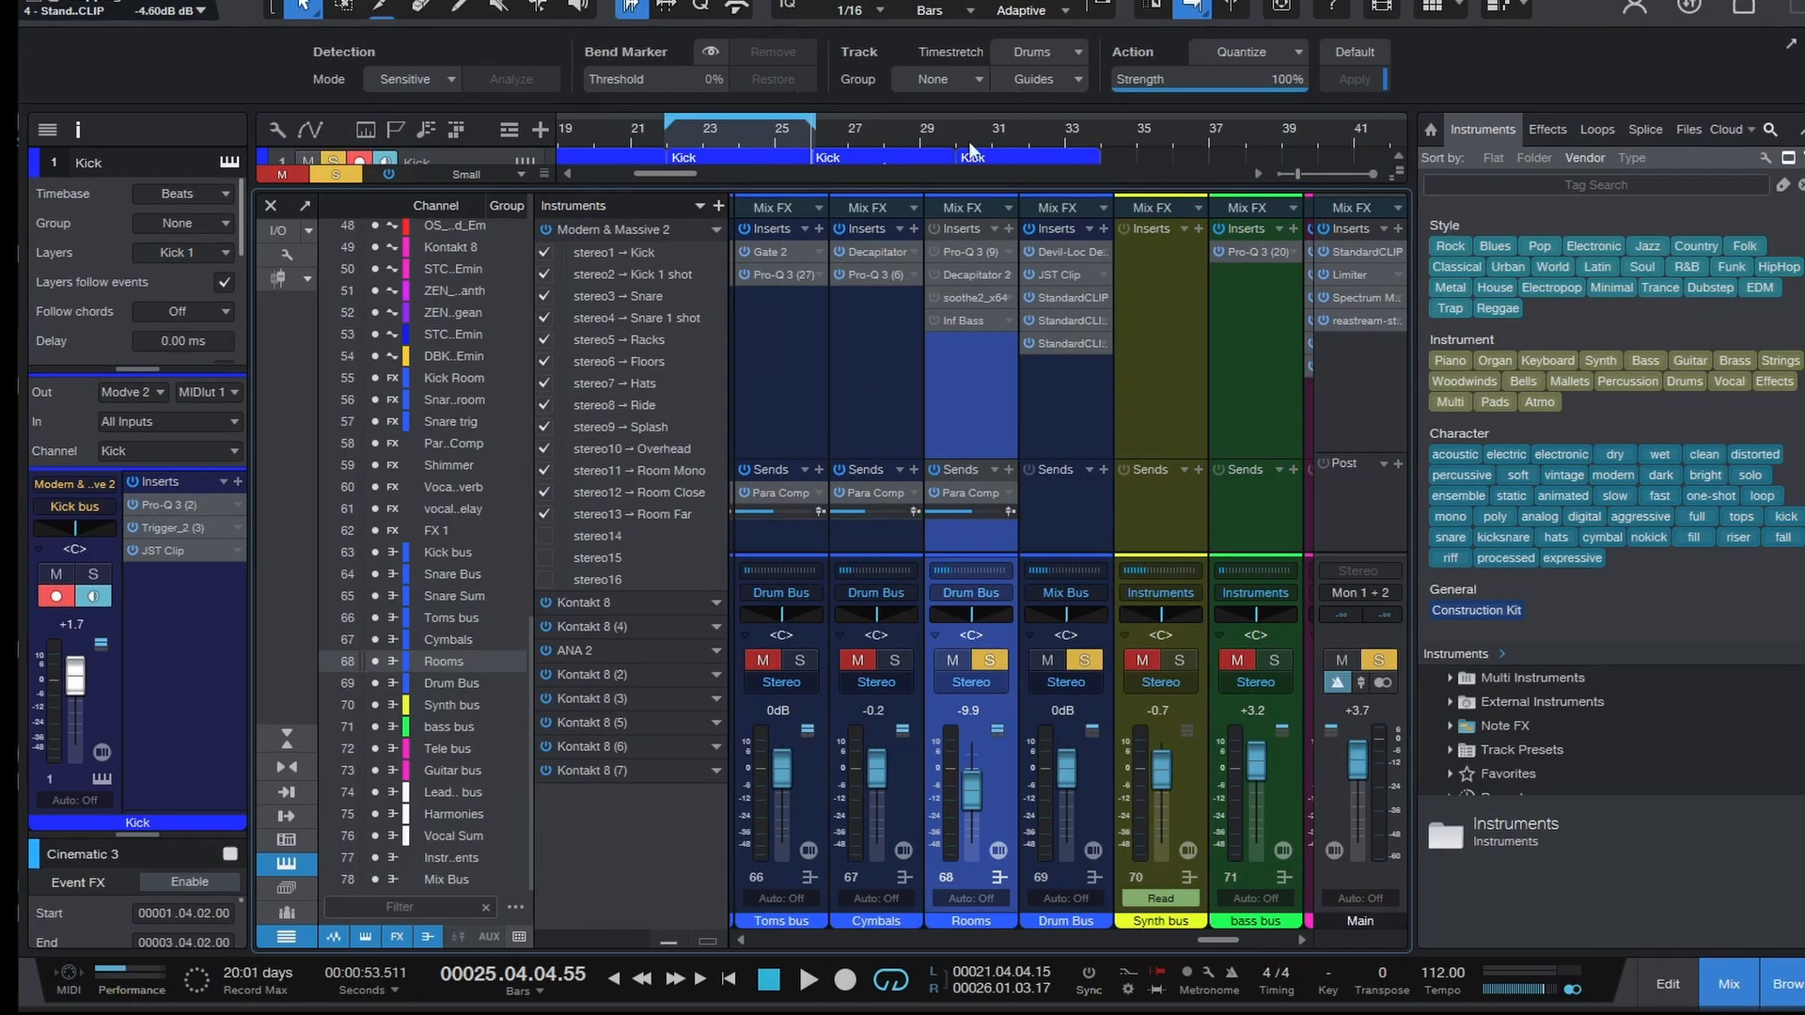
{"action": "left_click", "coordinate": [960, 254]}
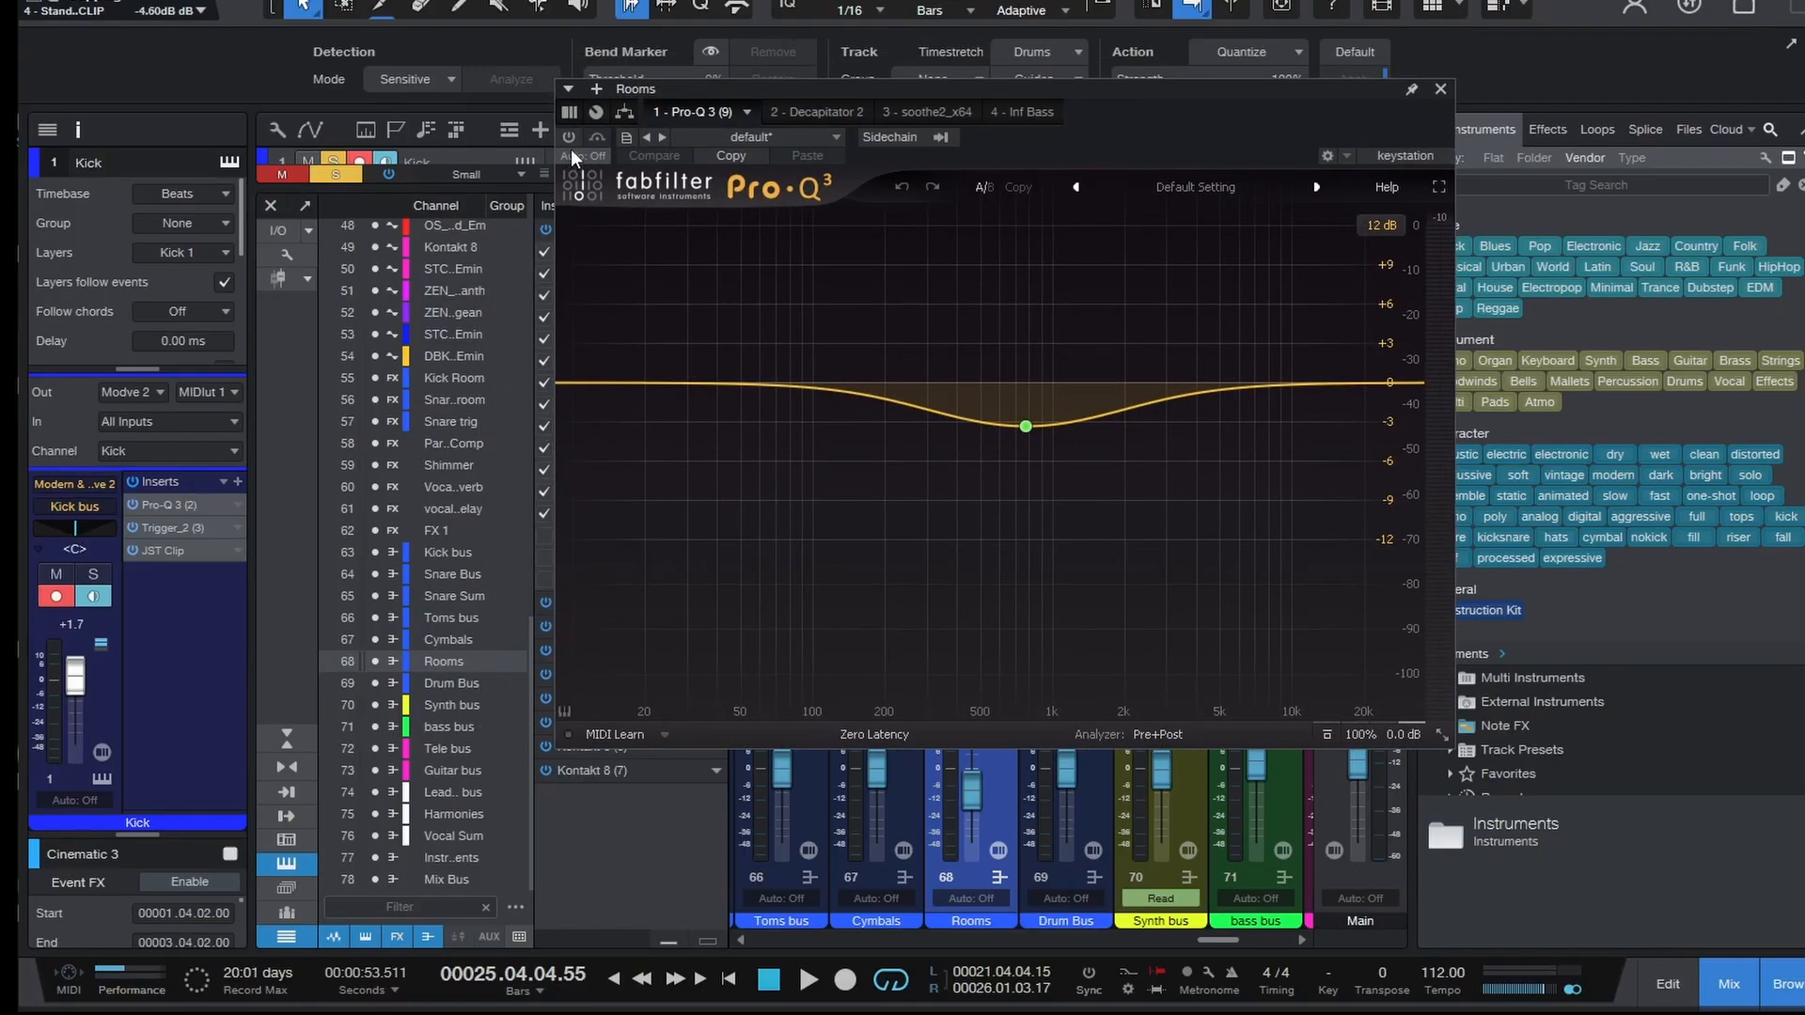
{"action": "key", "text": "space"}
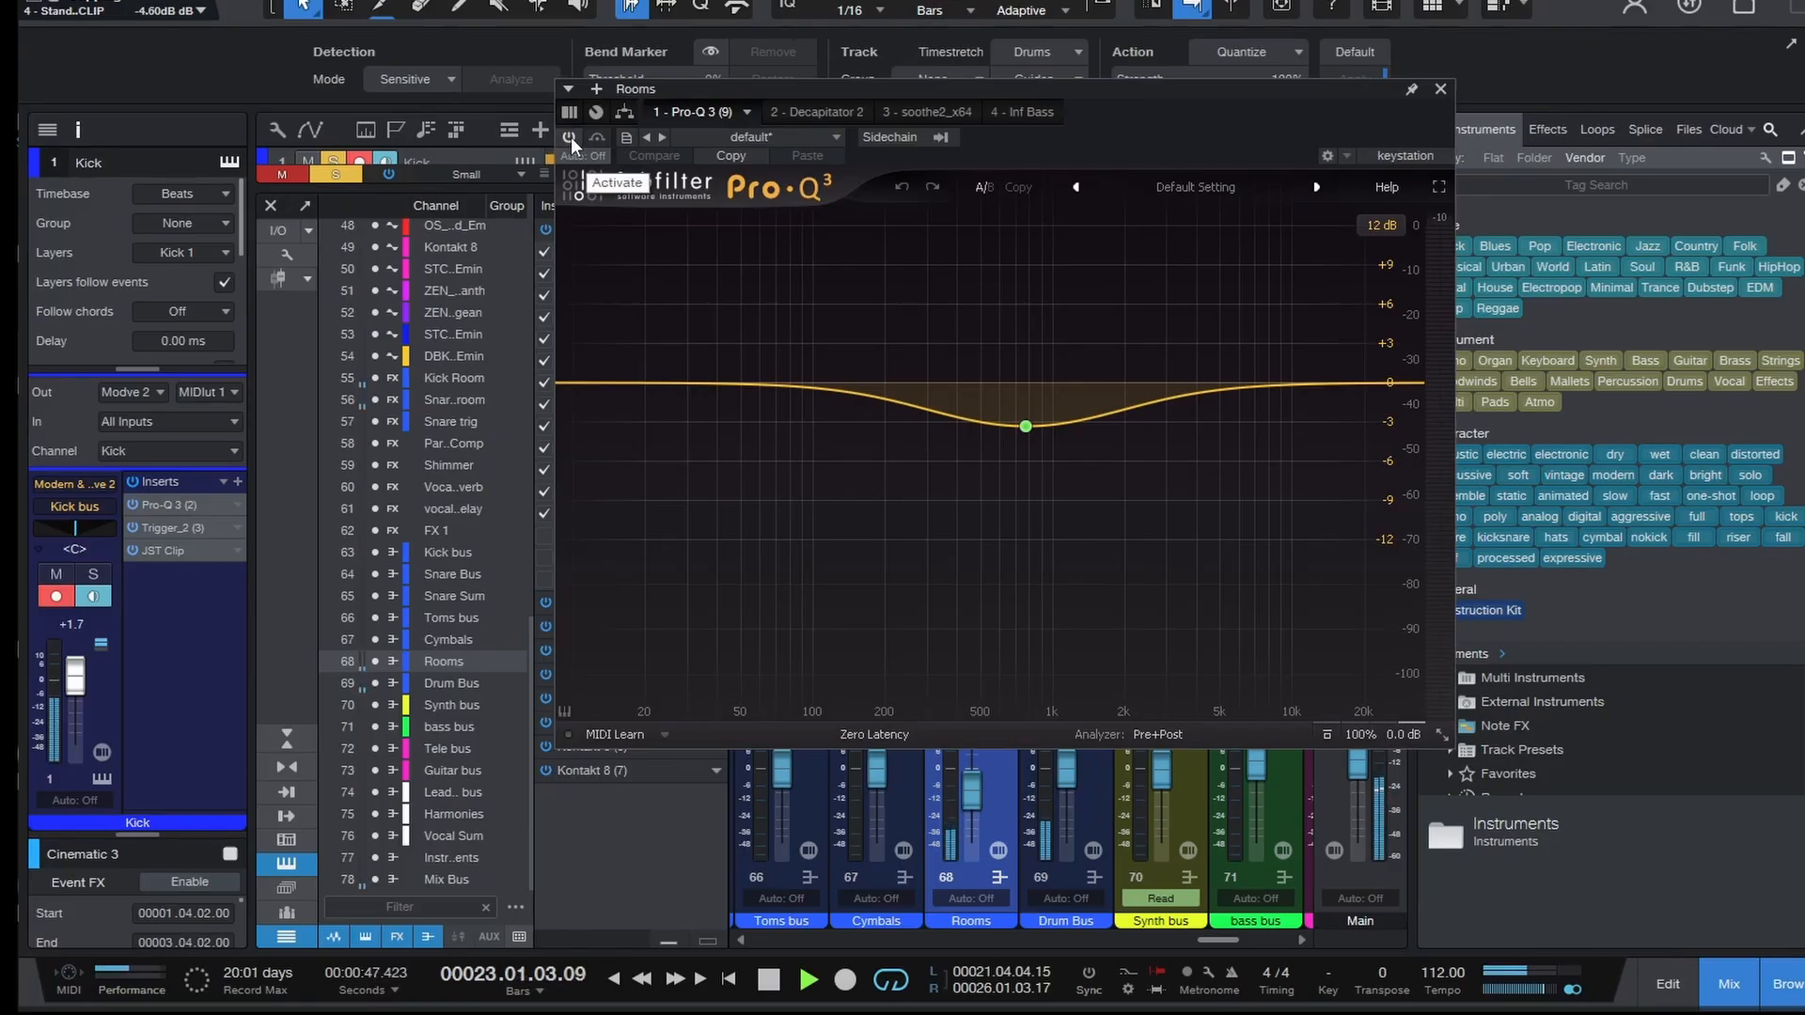
{"action": "left_click", "coordinate": [571, 137]}
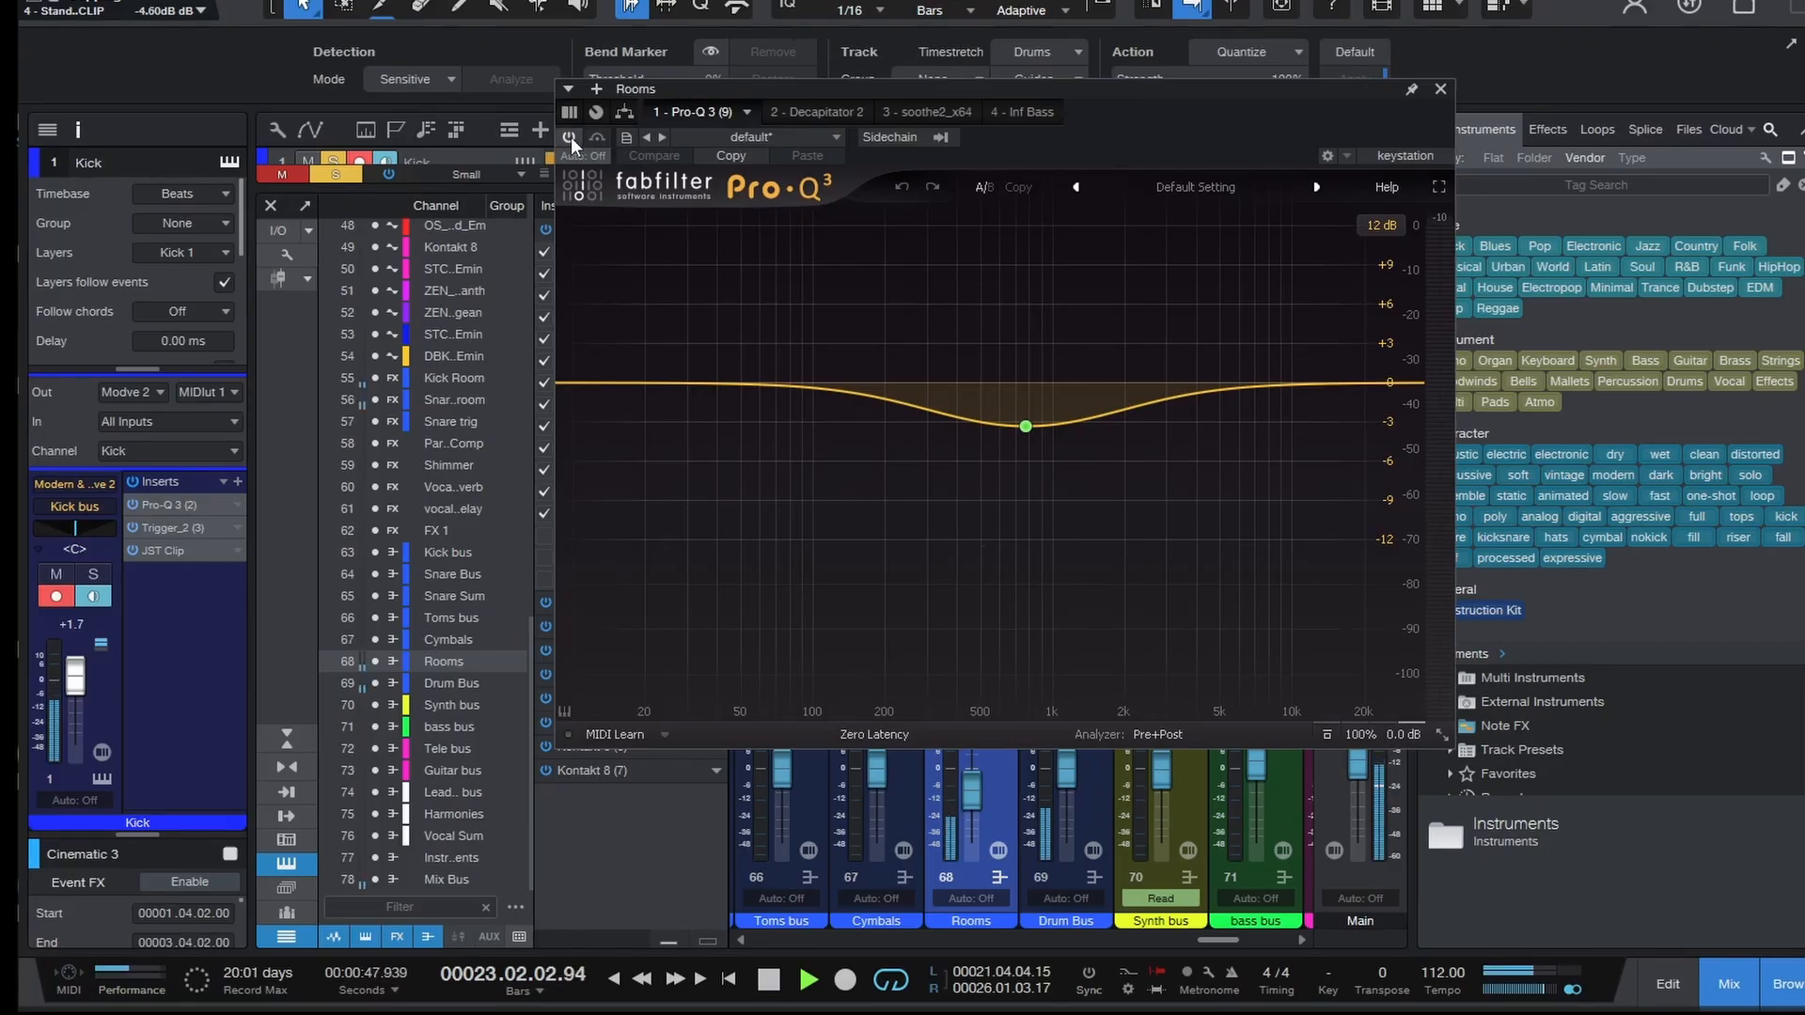
- Switch to Decapitator 2 on the Rooms bus, audition the loop and activate the plug-in
{"action": "left_click", "coordinate": [807, 114]}
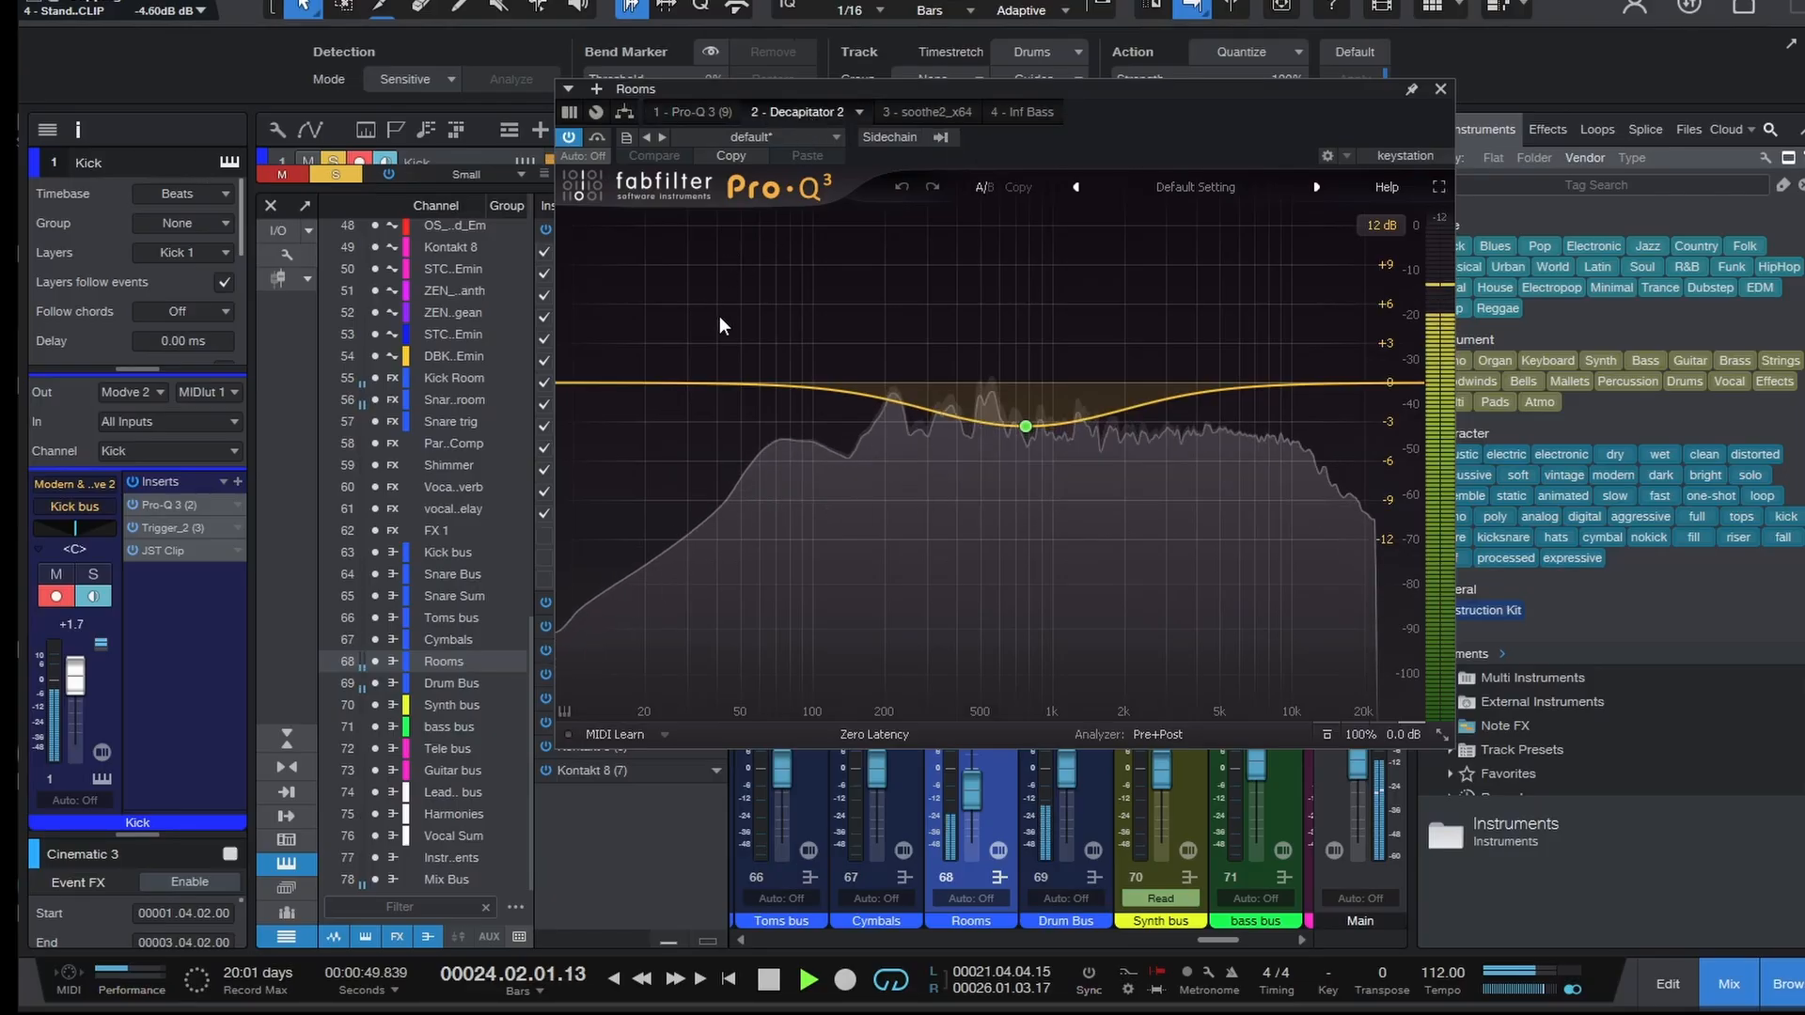
{"action": "key", "text": "space"}
{"action": "left_click_drag", "start_coordinate": [1469, 122], "coordinate": [1299, 84]}
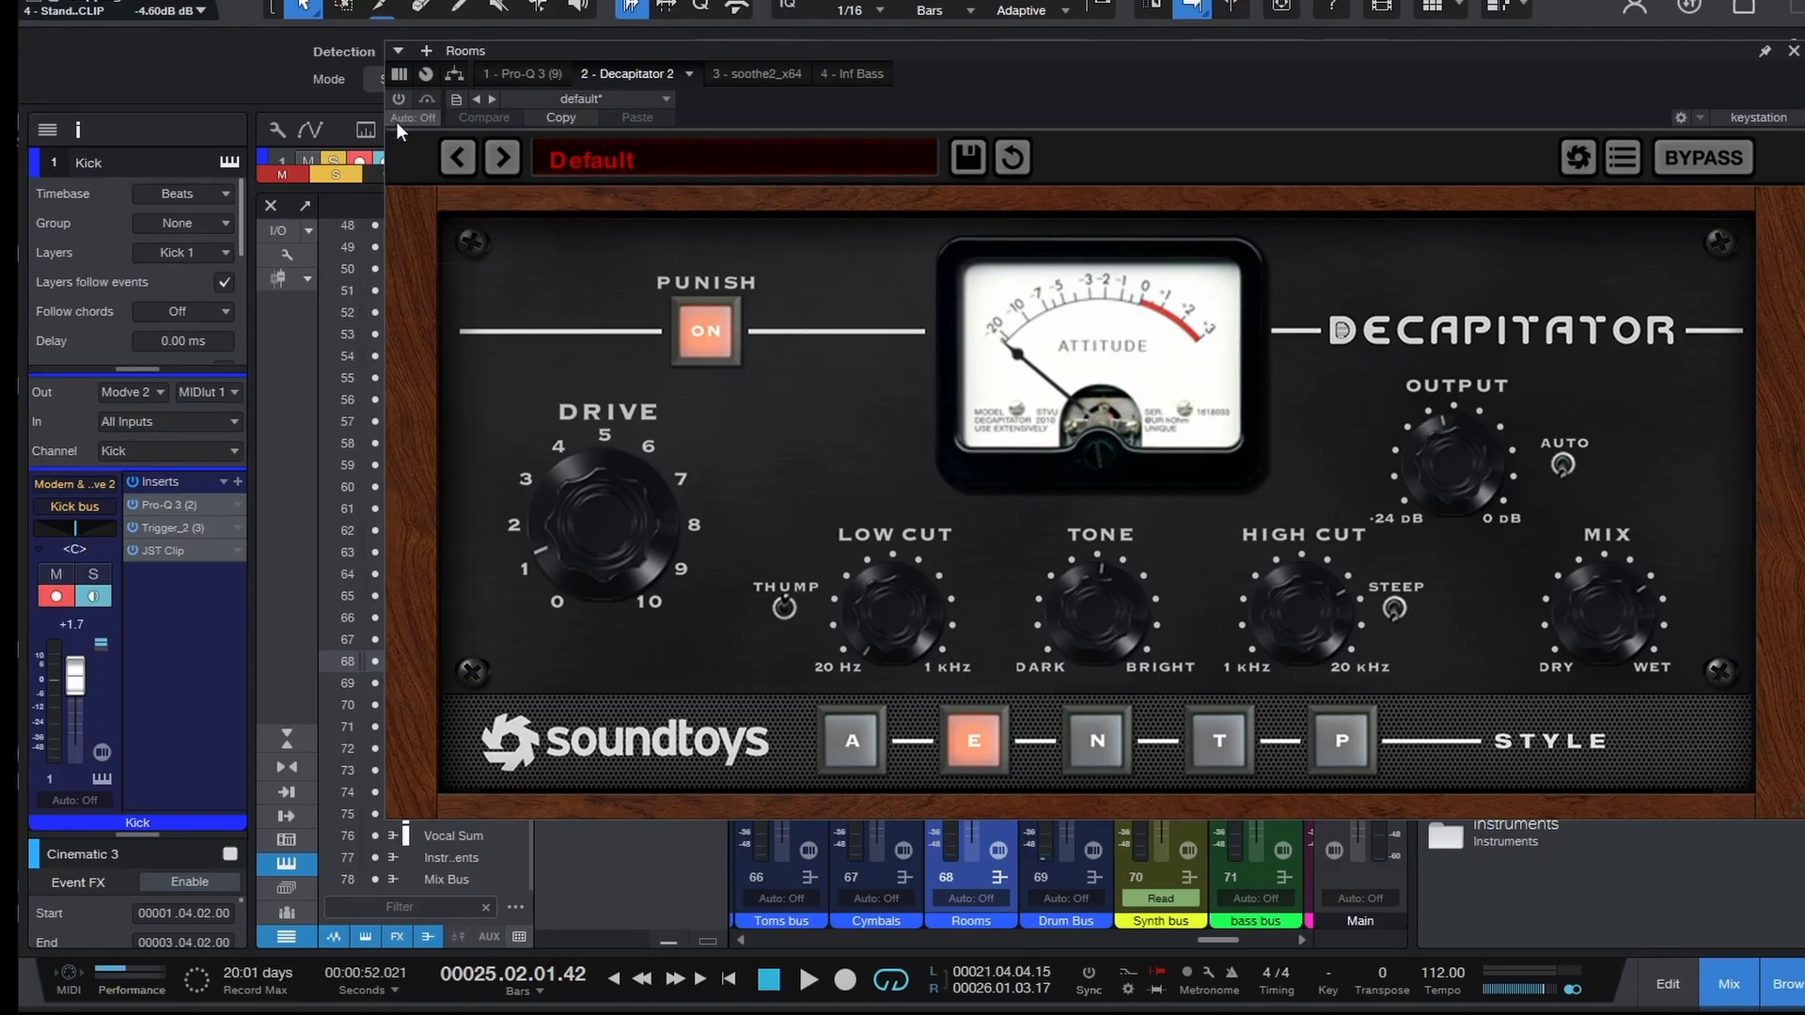
{"action": "key", "text": "space"}
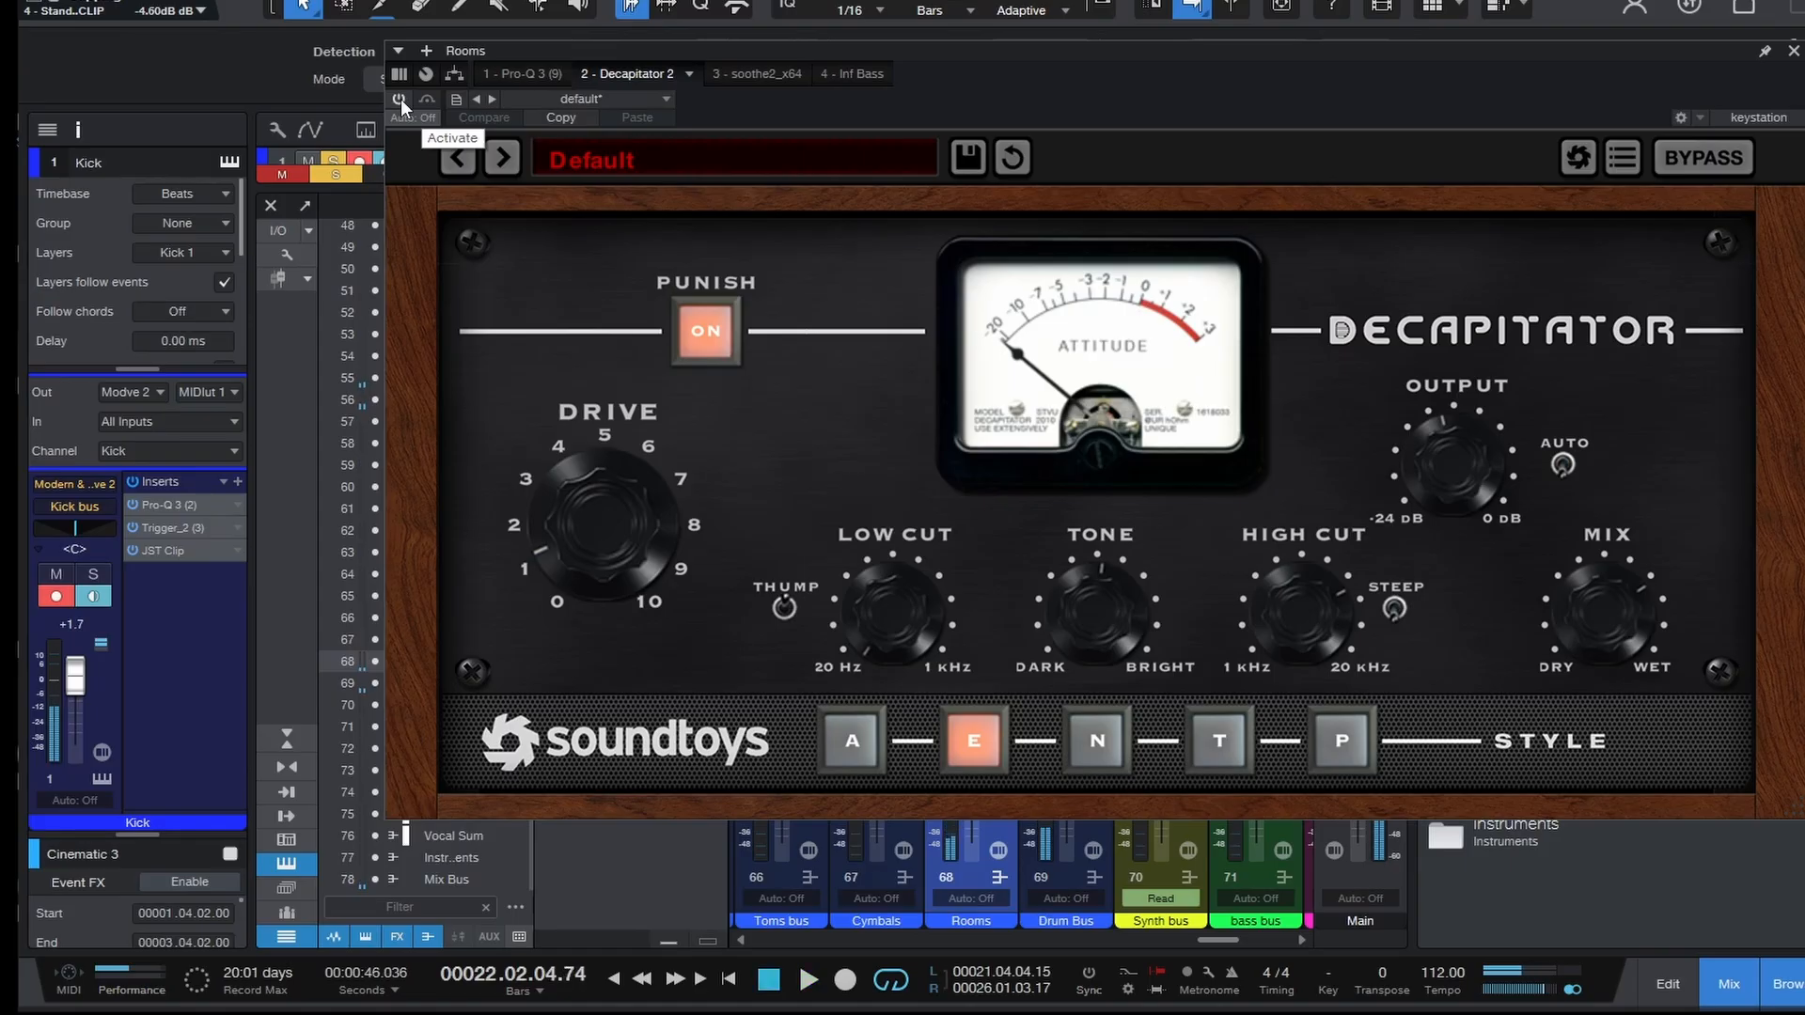
{"action": "left_click", "coordinate": [400, 99]}
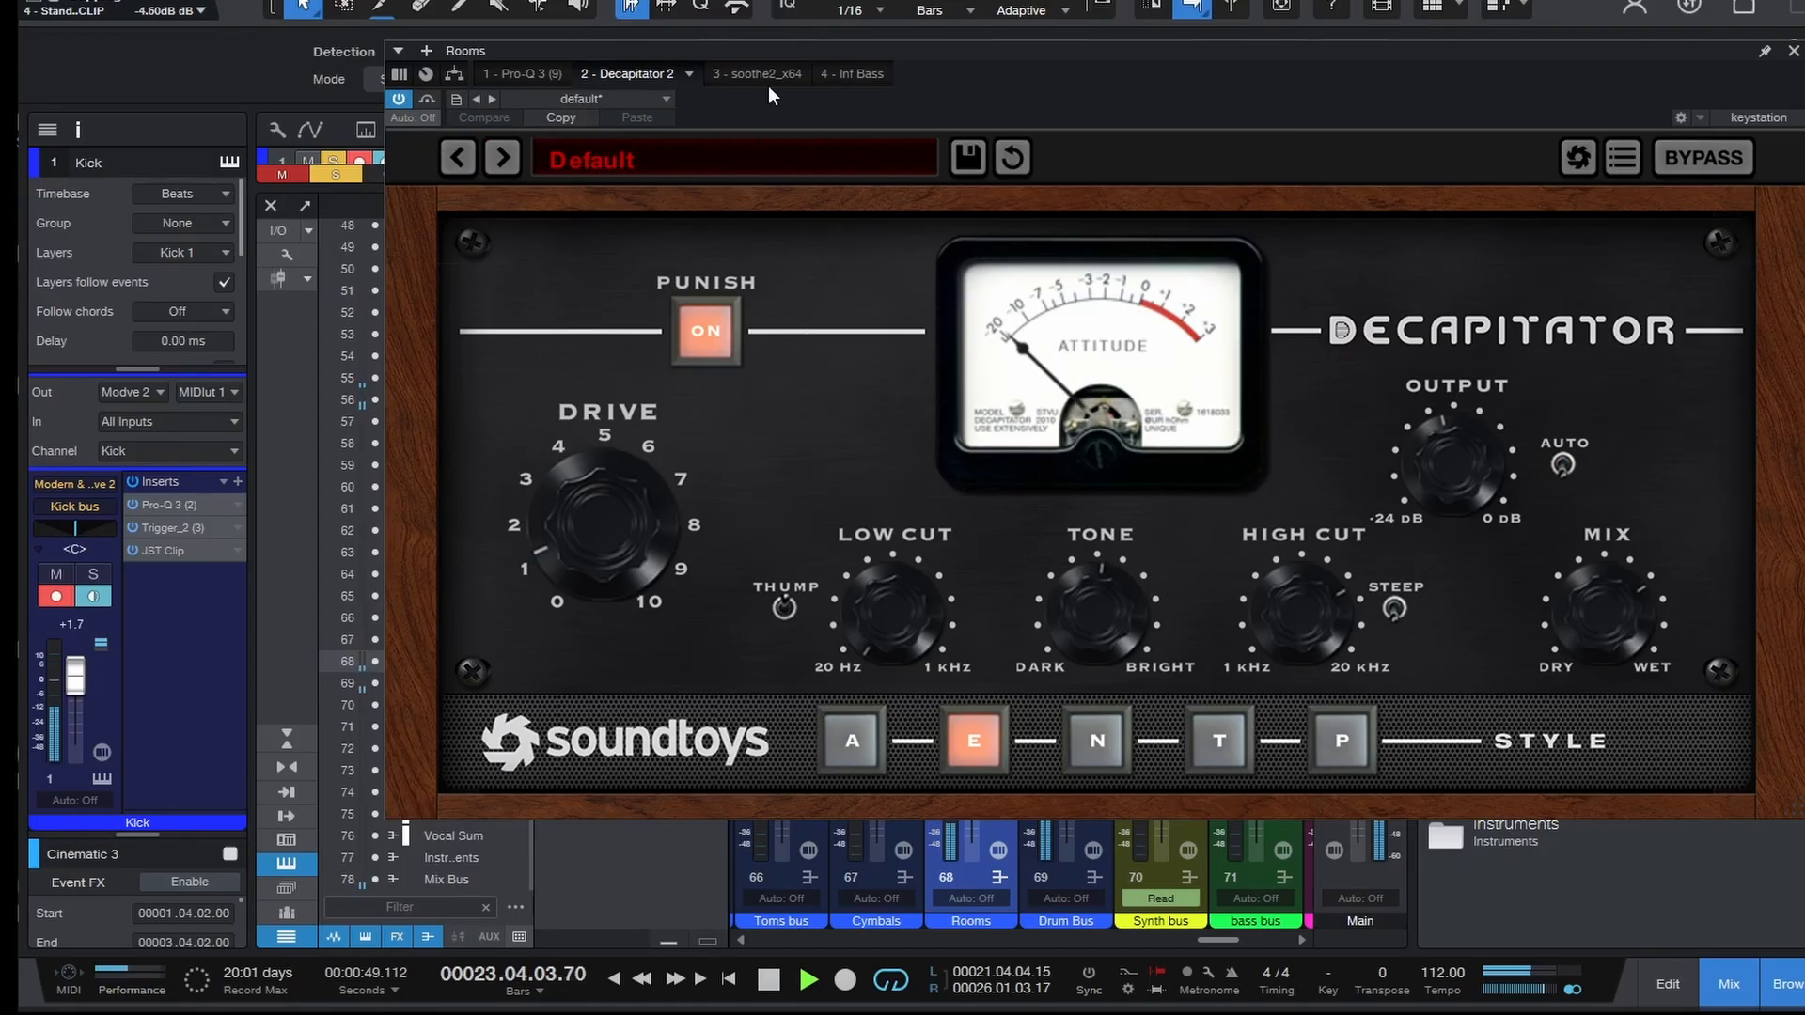
- Switch to soothe2 on the Rooms bus, audition the room loop and activate the plug-in during playback
{"action": "key", "text": "space"}
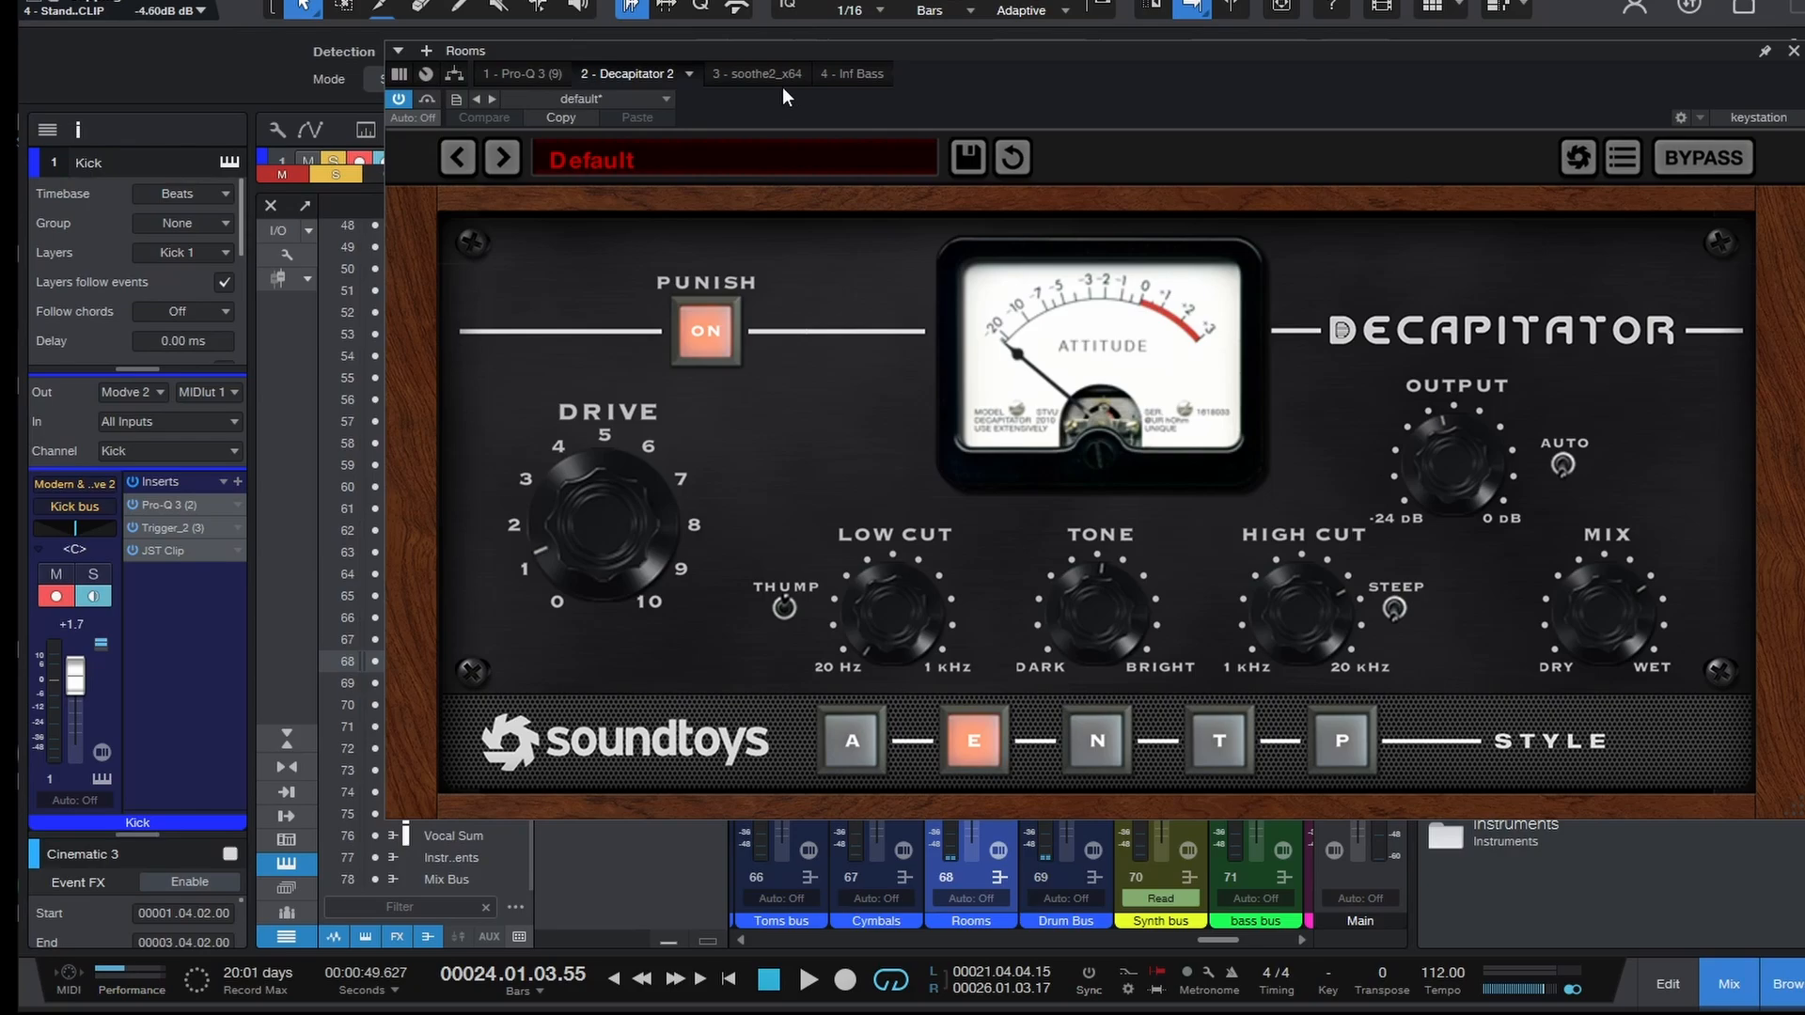
{"action": "left_click", "coordinate": [779, 75]}
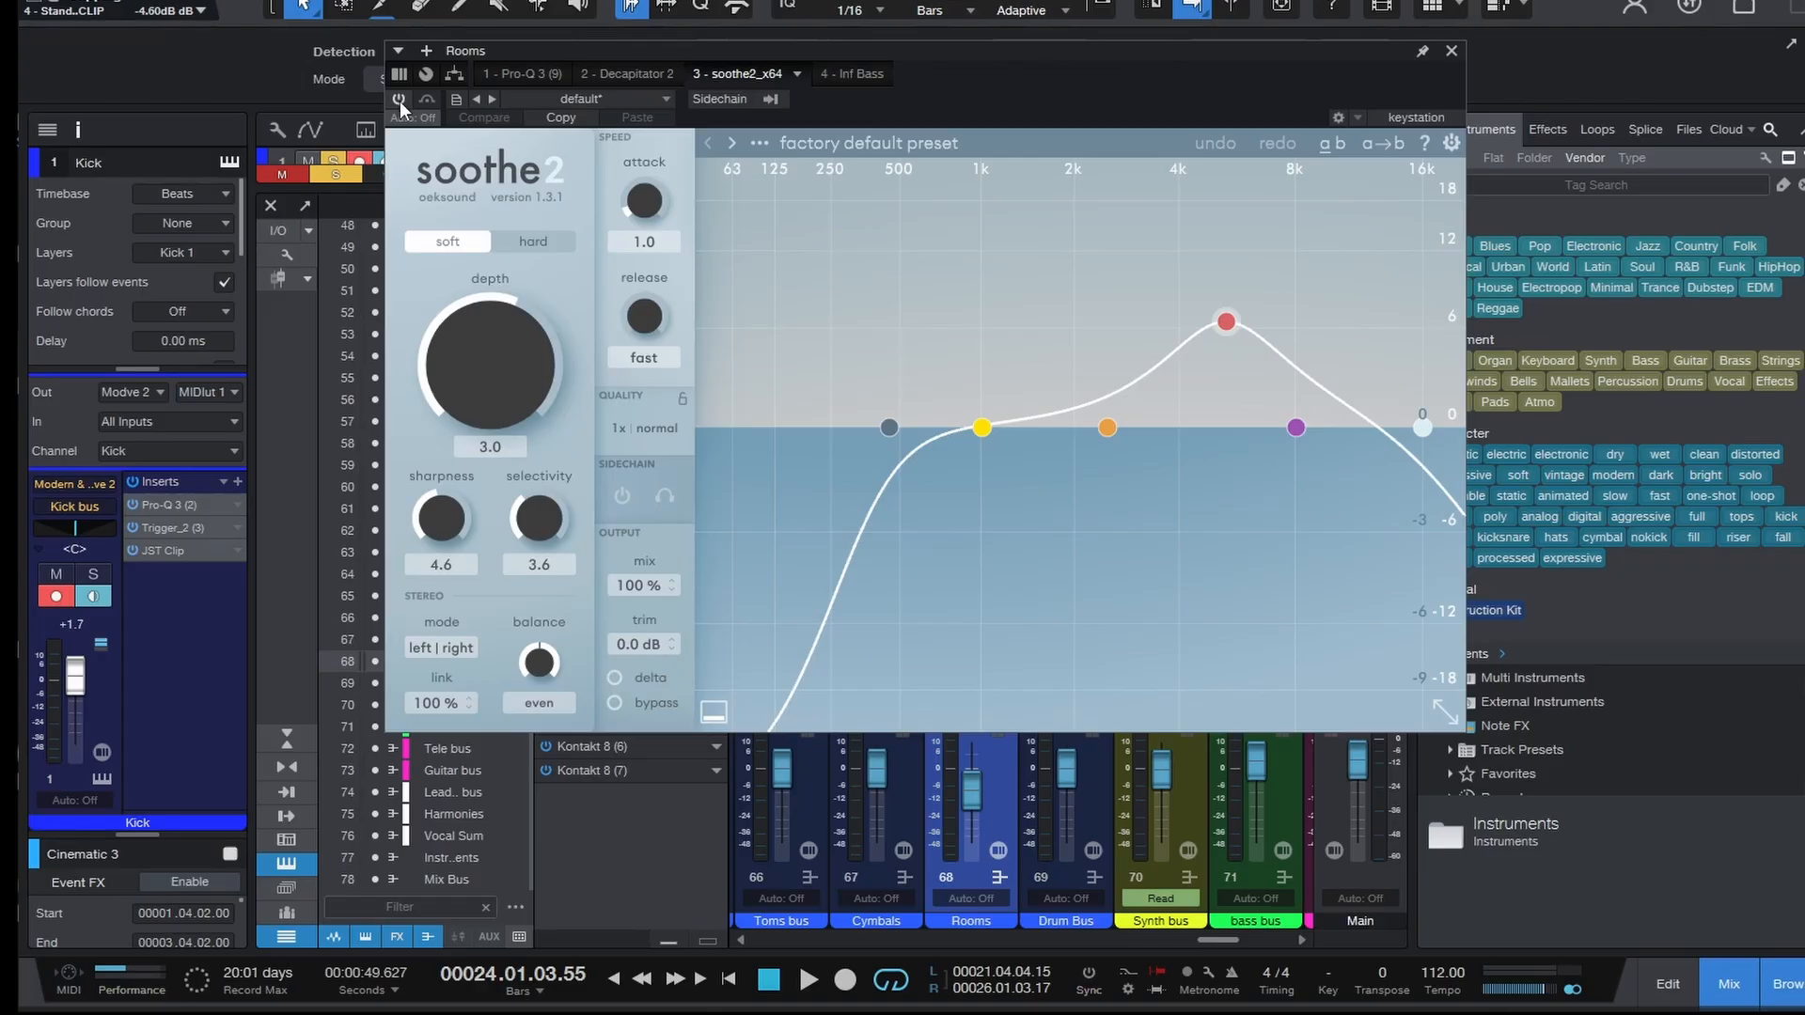
{"action": "key", "text": "space"}
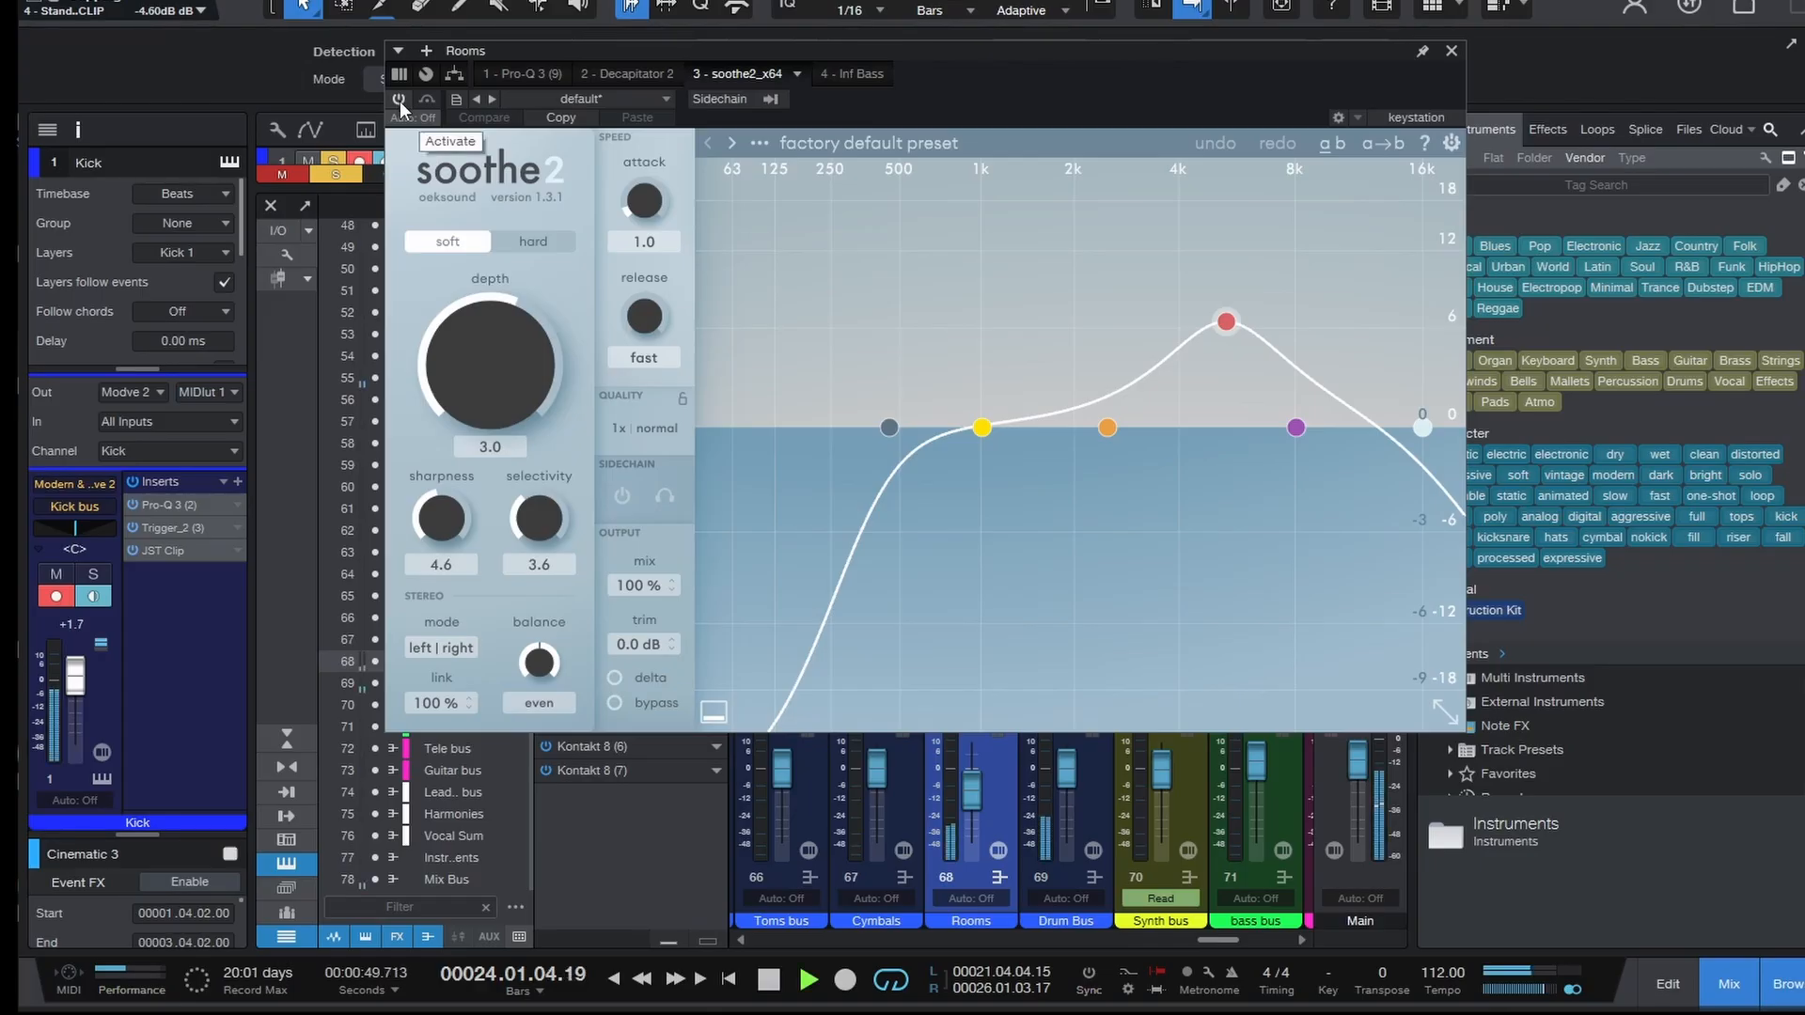
{"action": "left_click", "coordinate": [398, 99]}
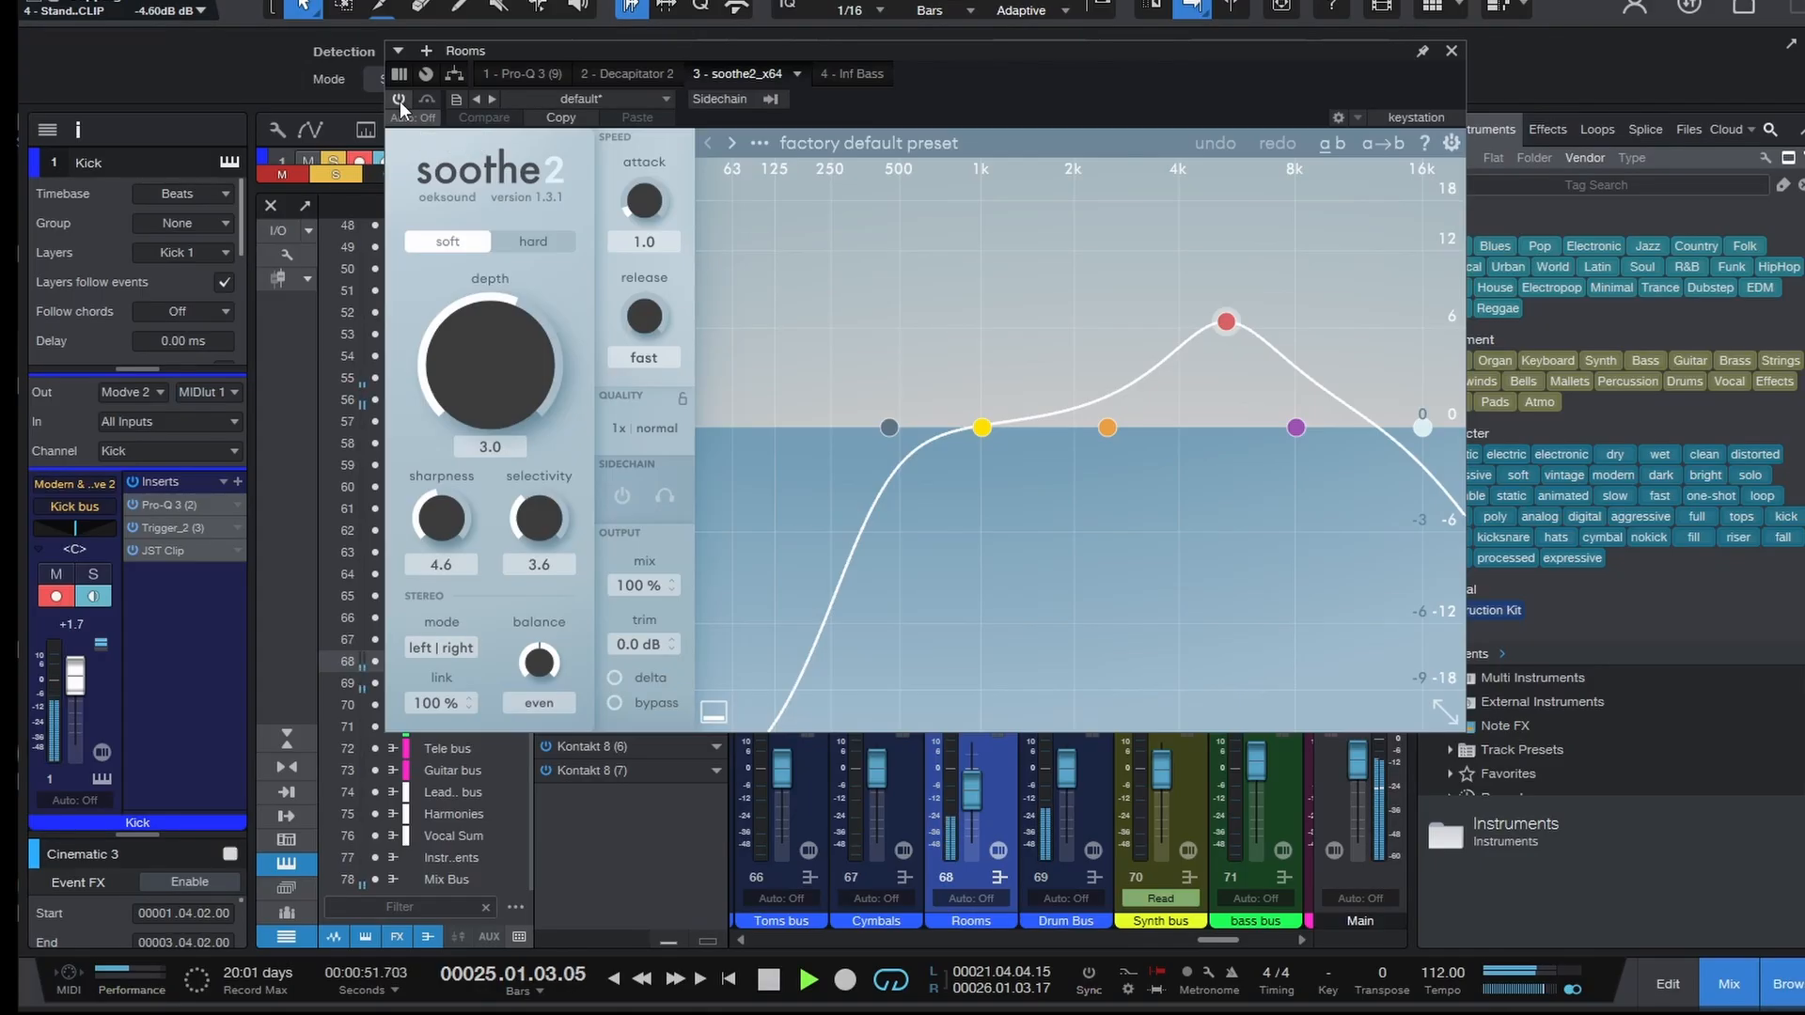
{"action": "key", "text": "space"}
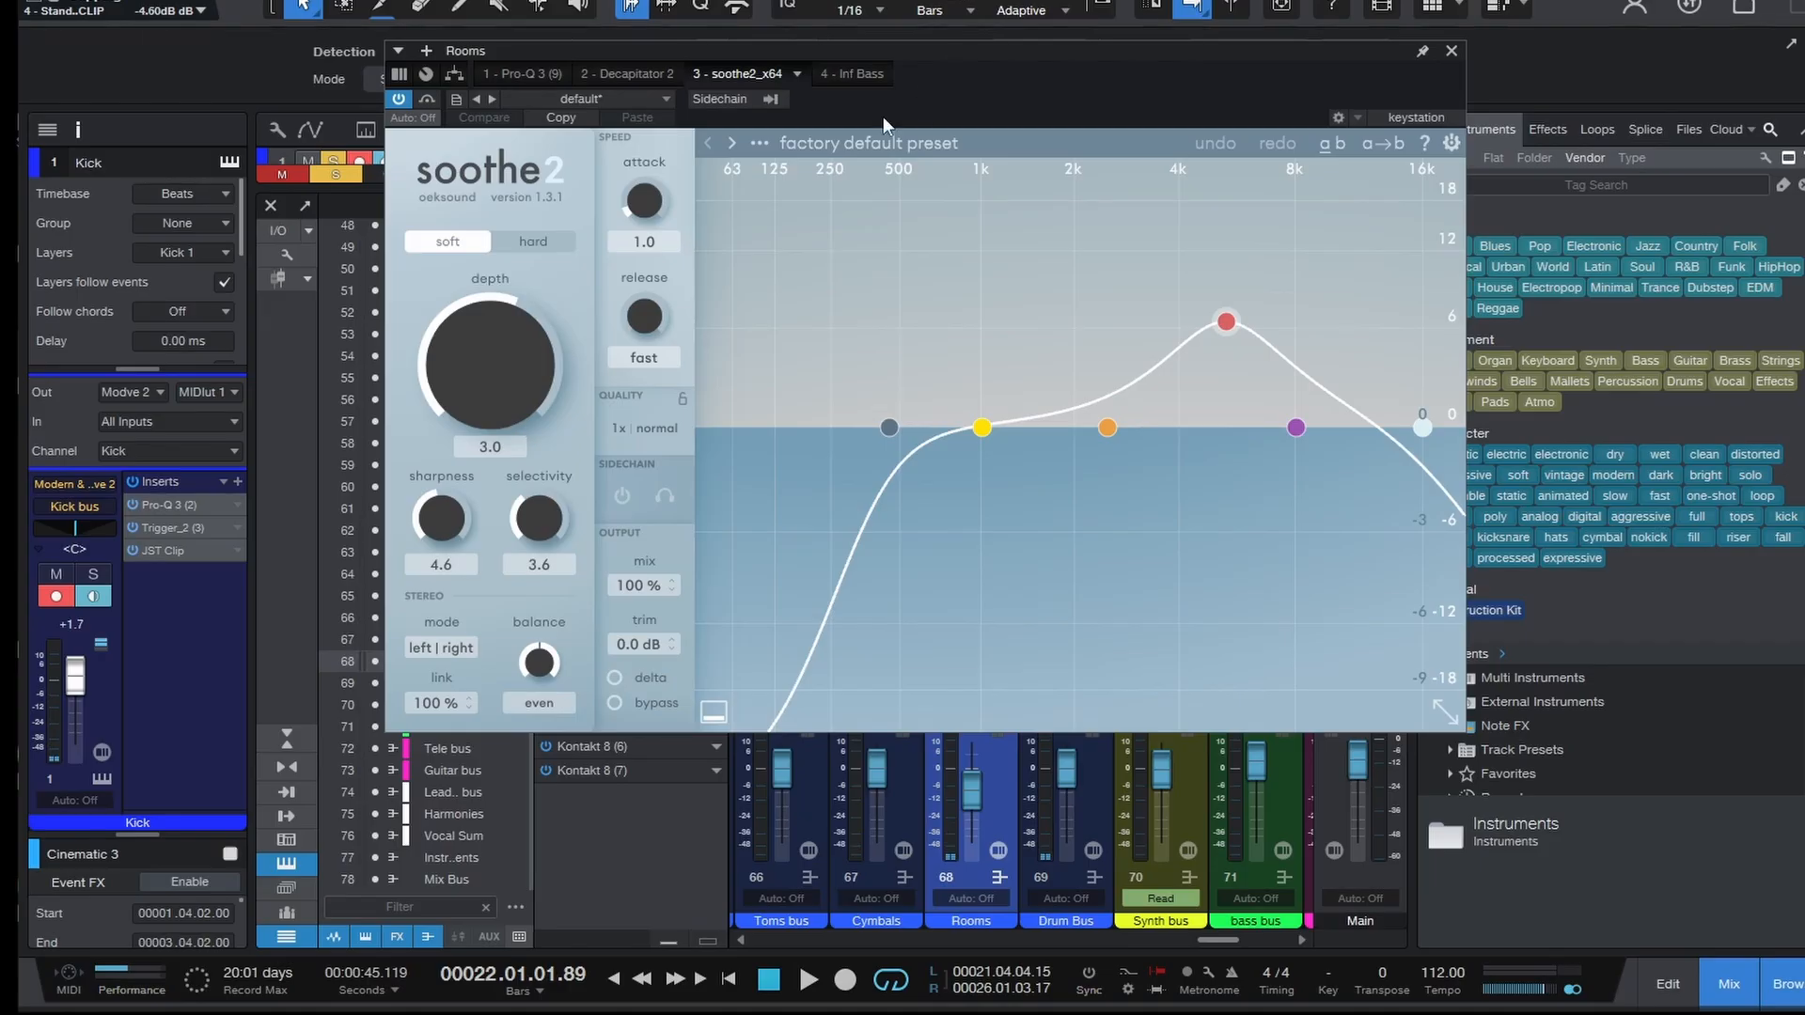
- Switch to Inf Bass on the Rooms bus, activate it, compare it off and on during playback and close the plug-in window
{"action": "left_click", "coordinate": [859, 75]}
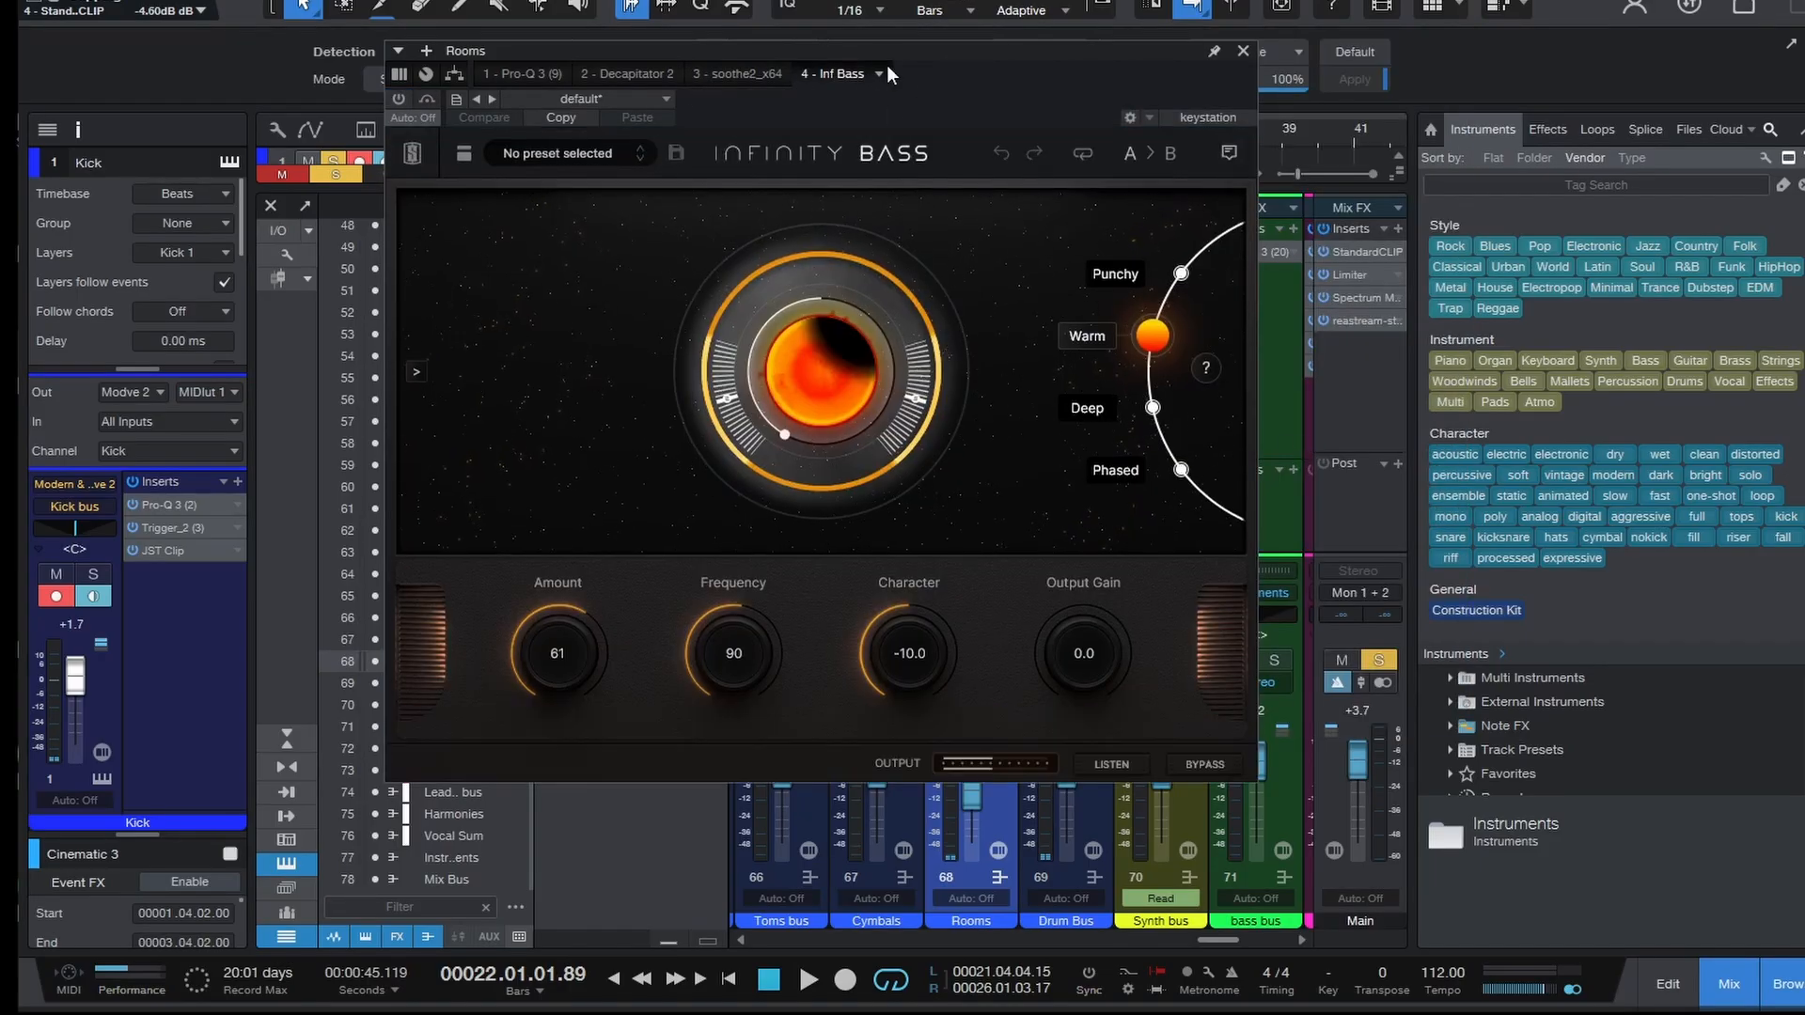
{"action": "left_click_drag", "start_coordinate": [966, 58], "coordinate": [1165, 105]}
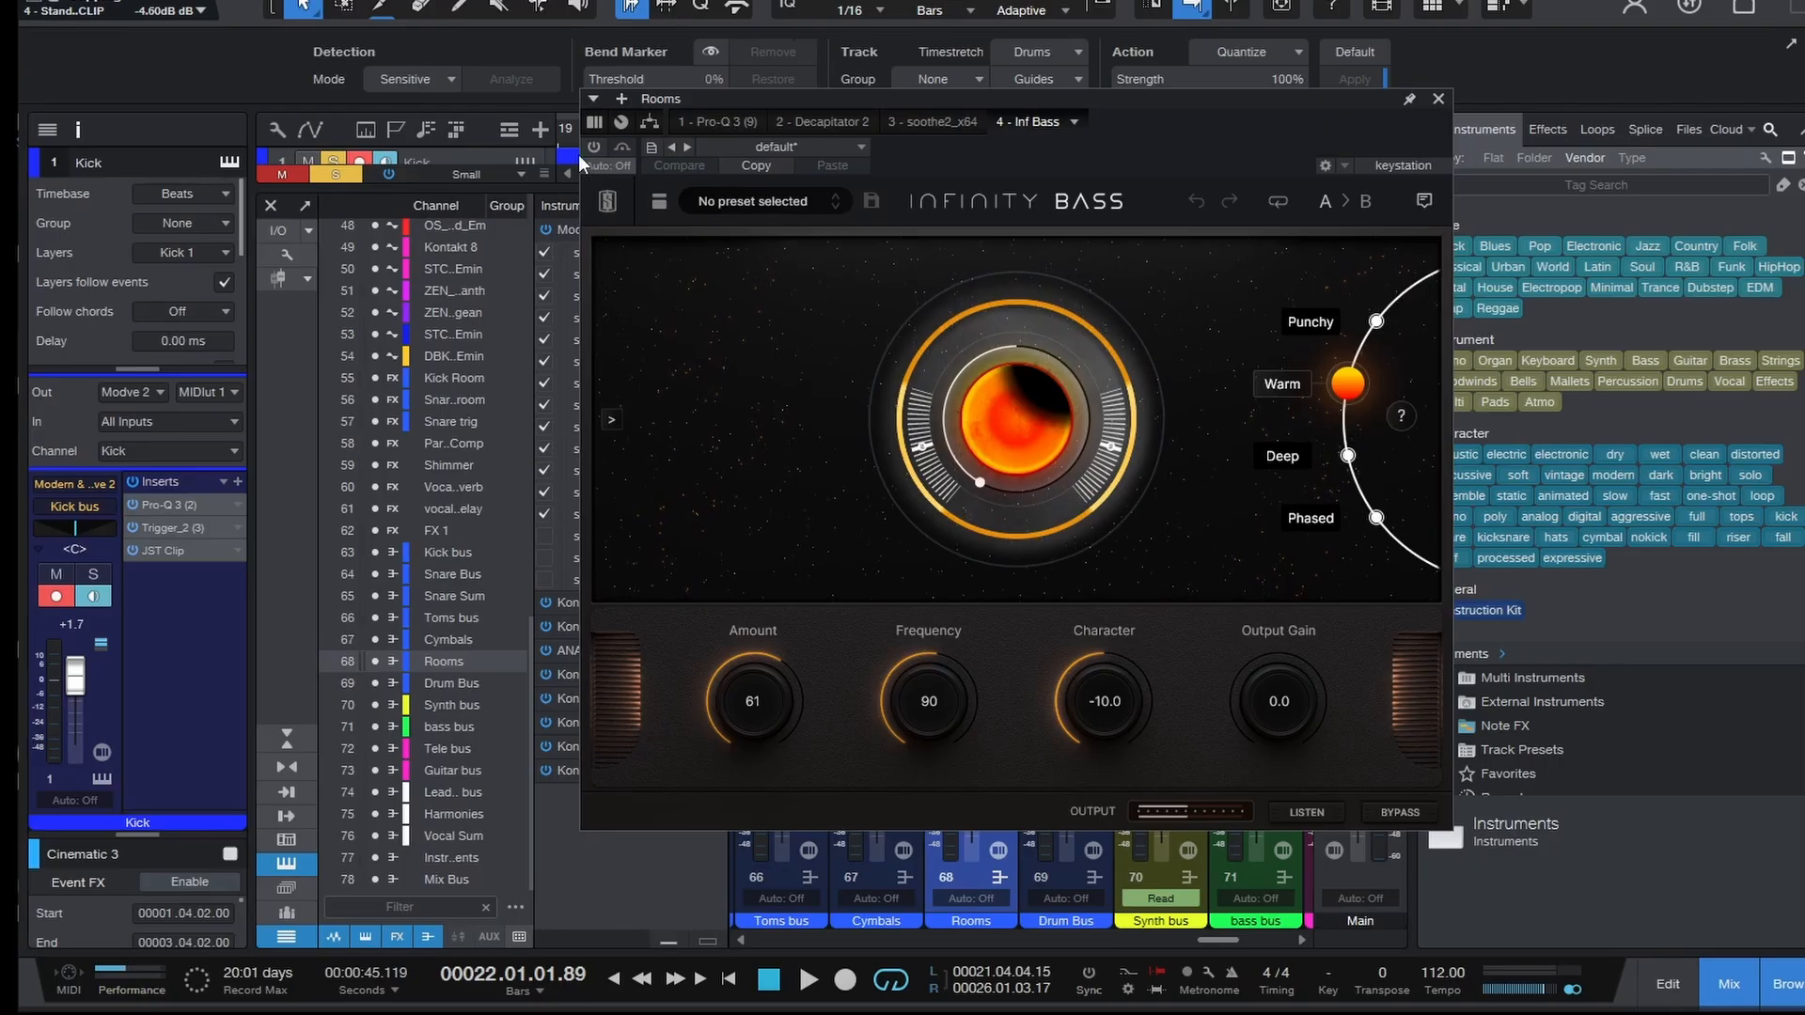
{"action": "key", "text": "space"}
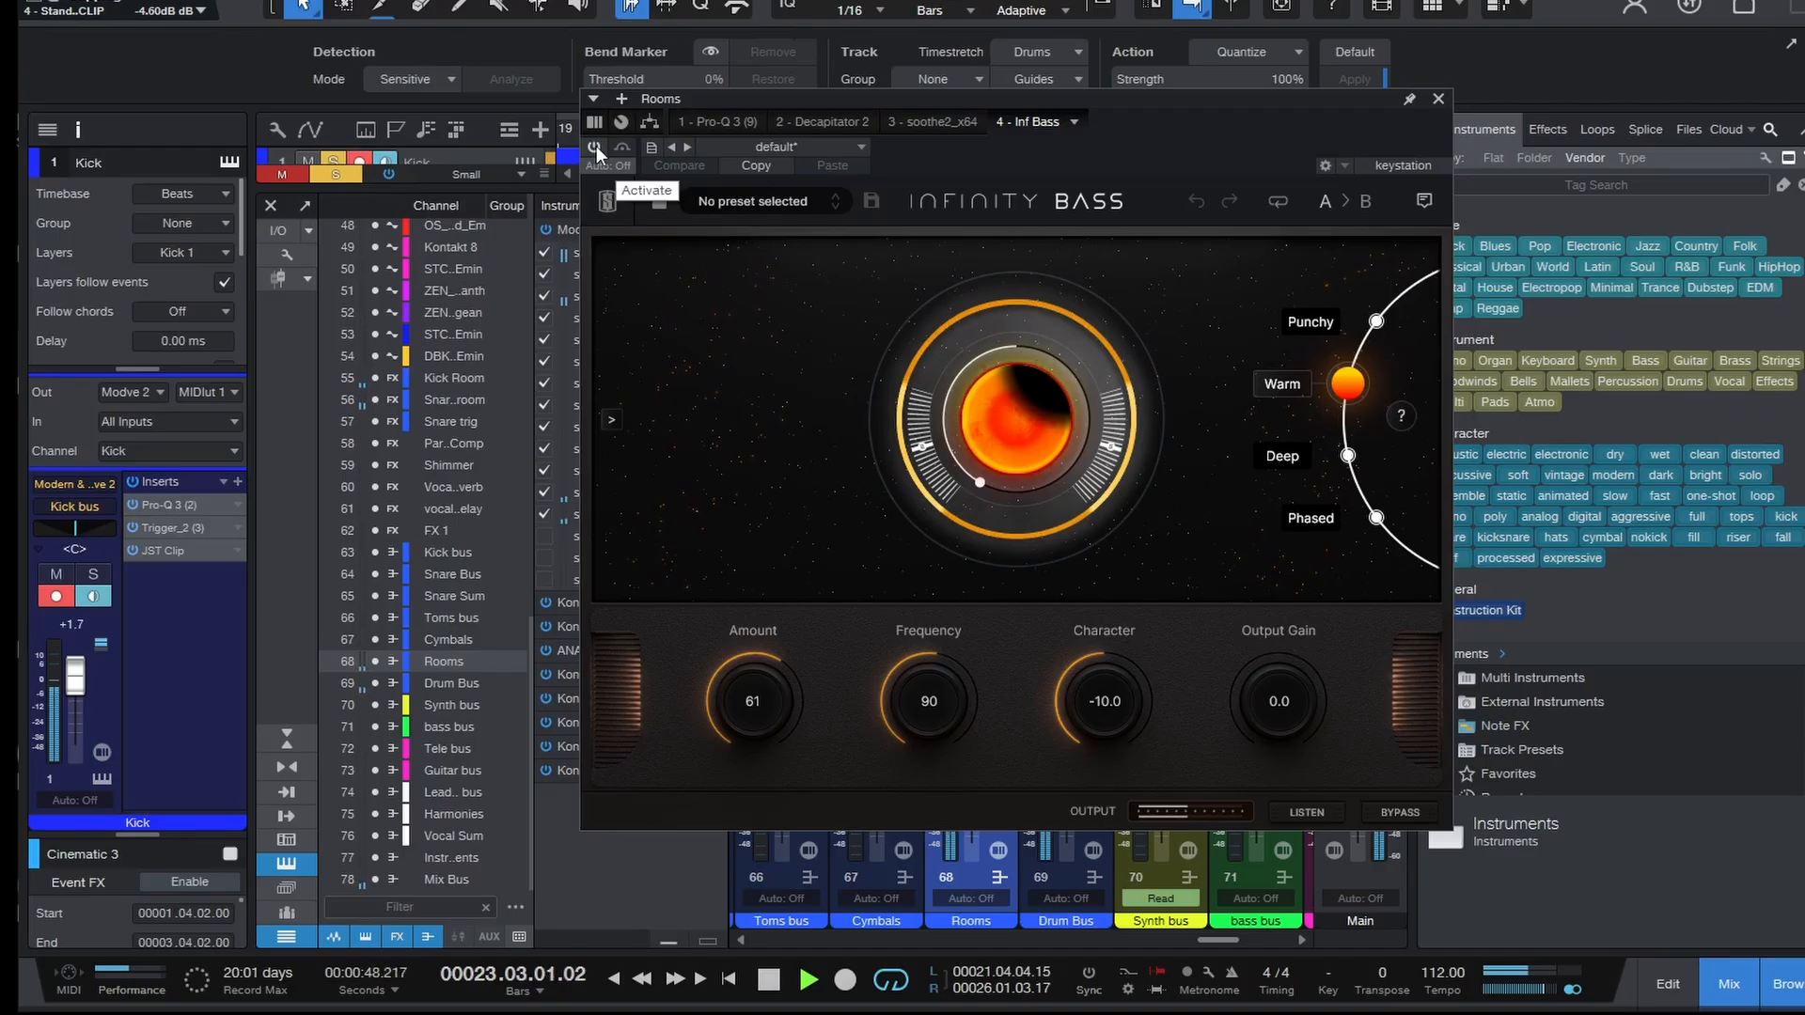
{"action": "left_click", "coordinate": [596, 145]}
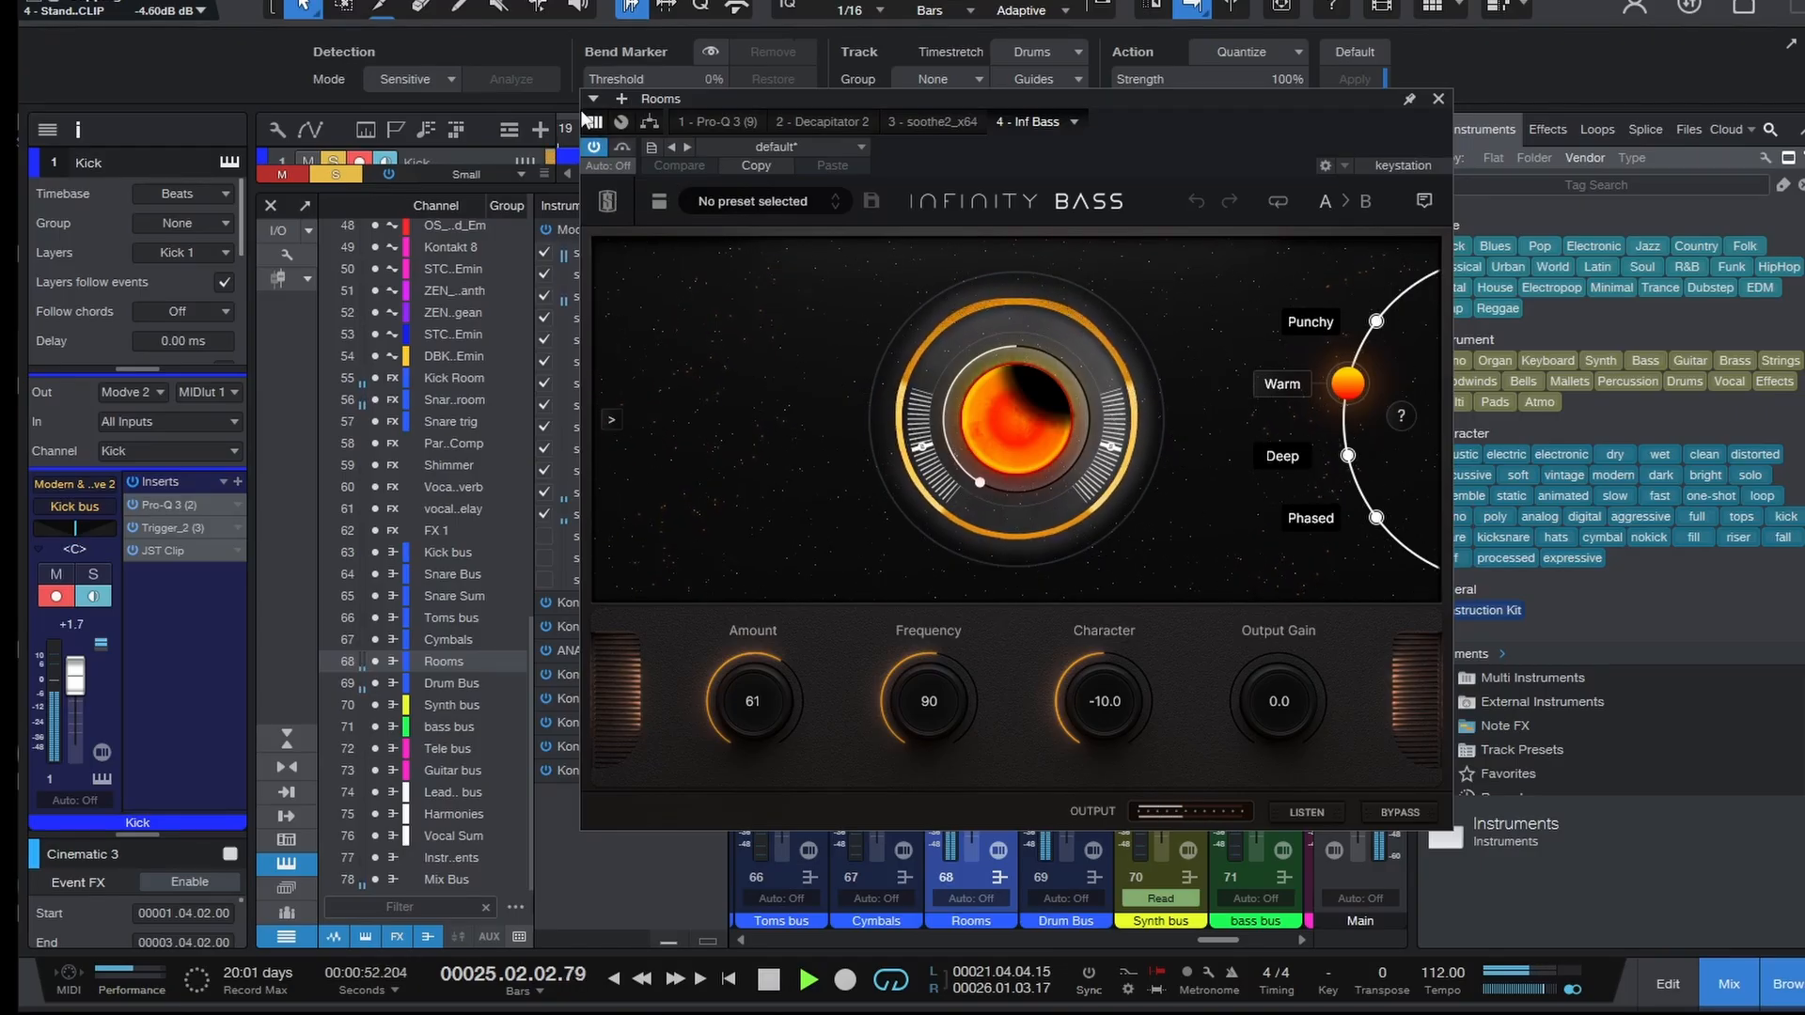
{"action": "left_click", "coordinate": [596, 146]}
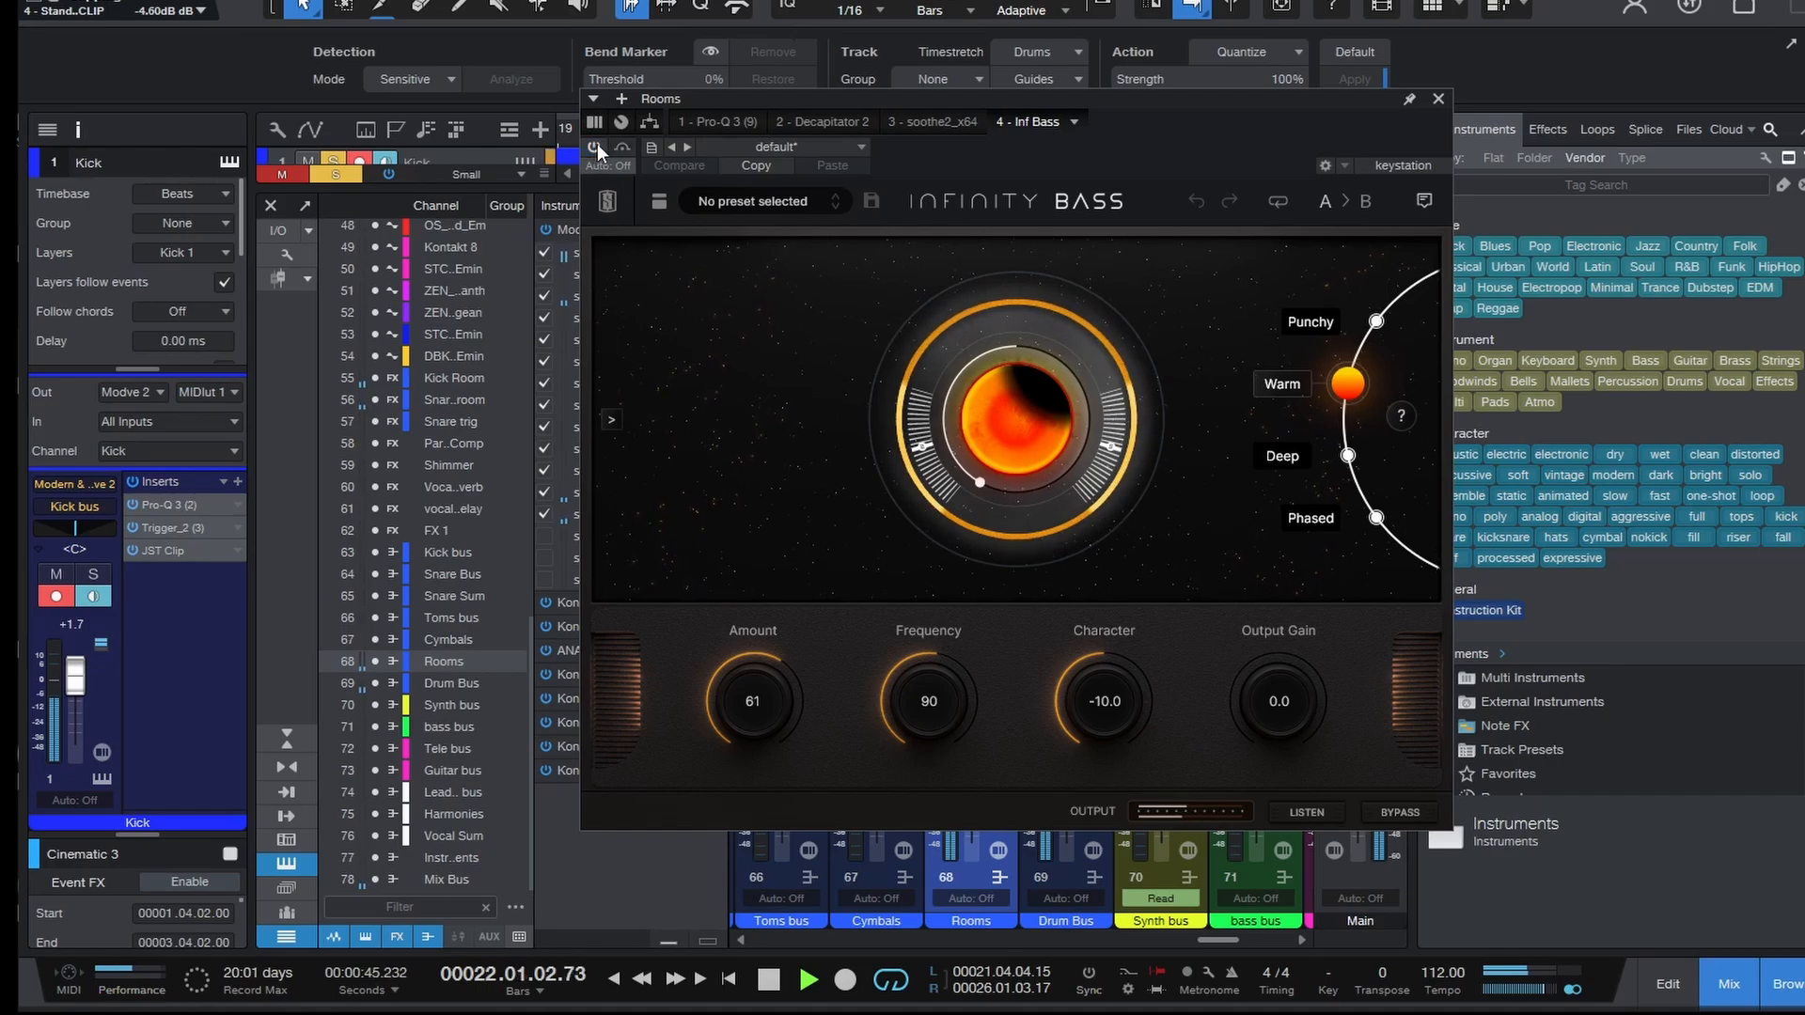
{"action": "left_click", "coordinate": [596, 146]}
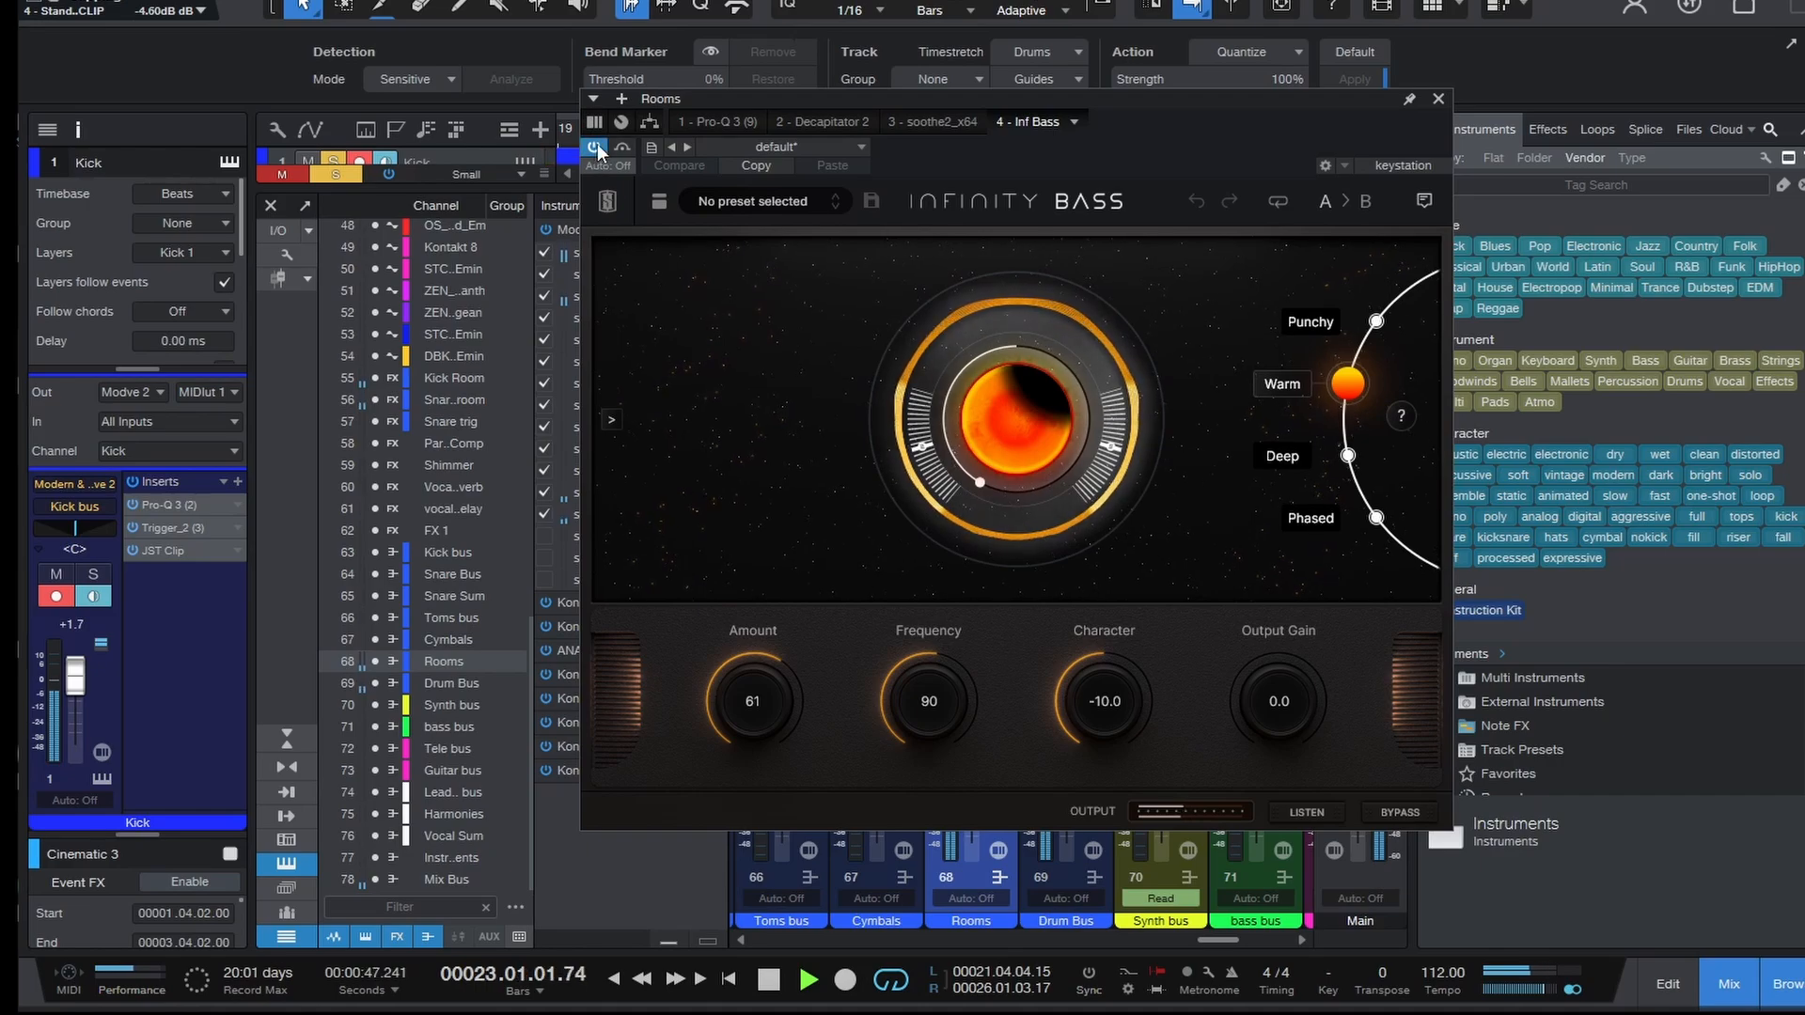
{"action": "left_click", "coordinate": [1437, 100]}
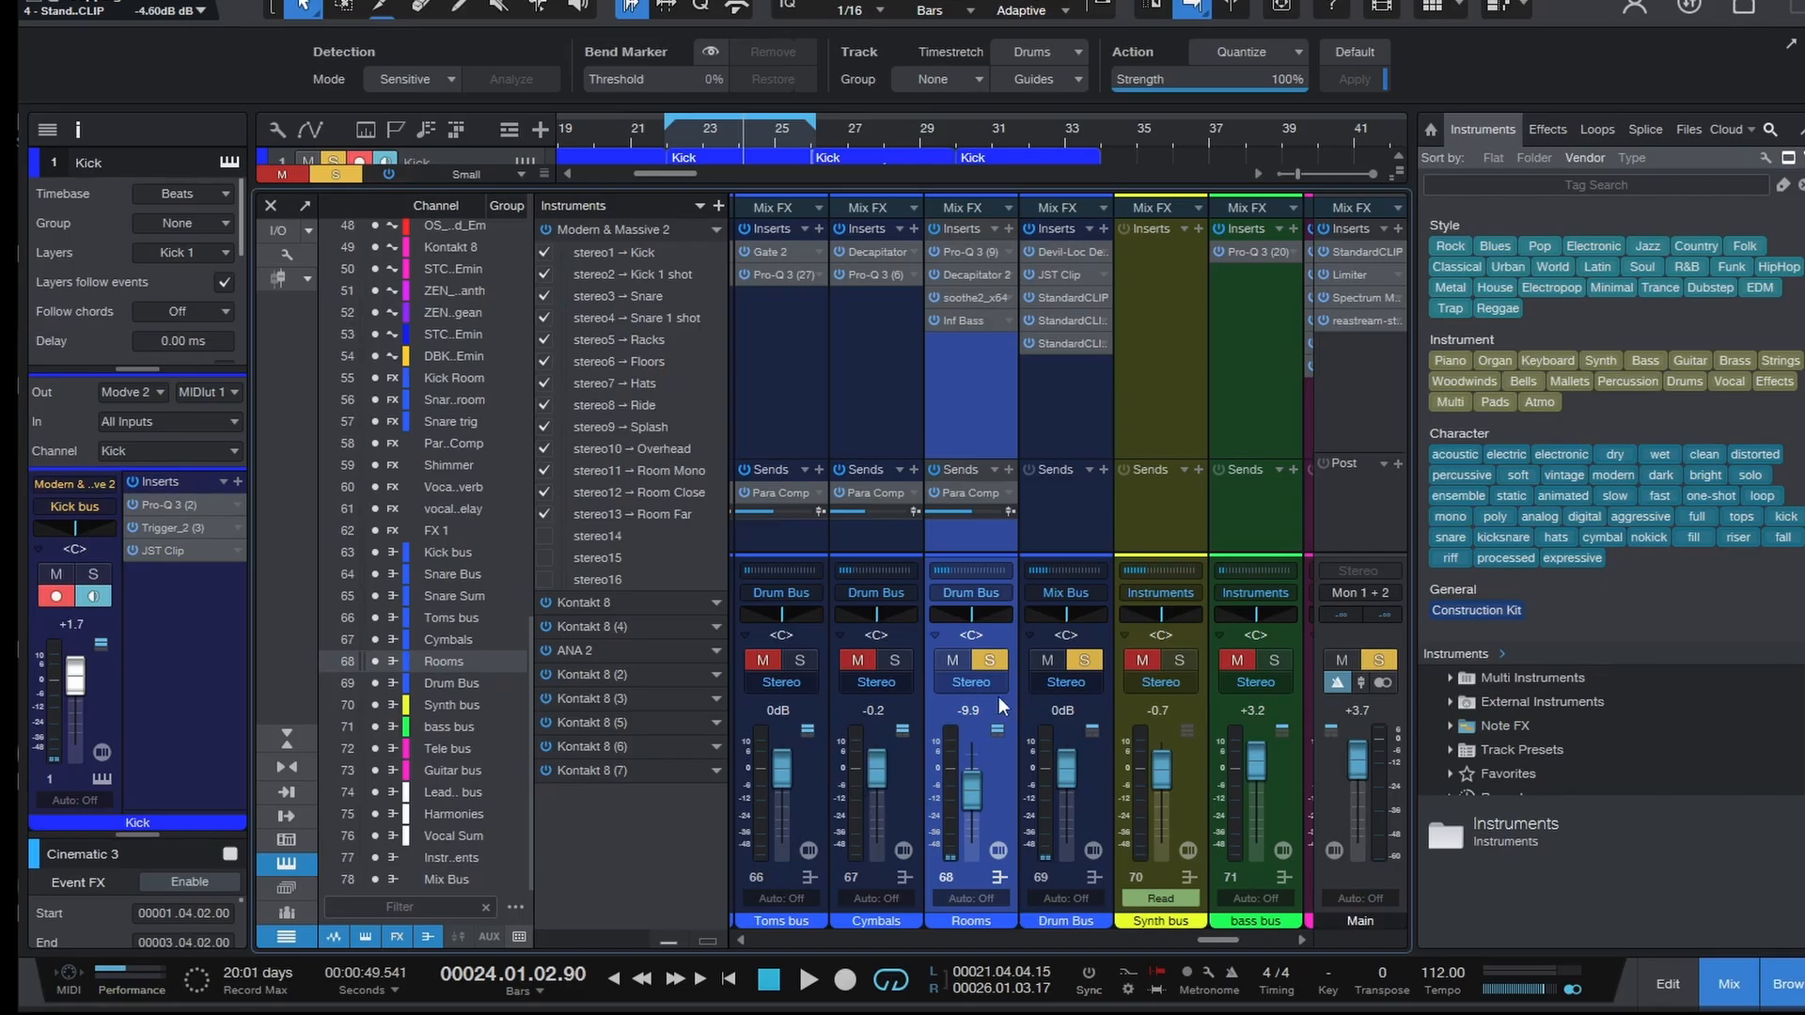
- Clear the drum solos and select the Cymbals bus in the mixer
{"action": "left_click", "coordinate": [1084, 661]}
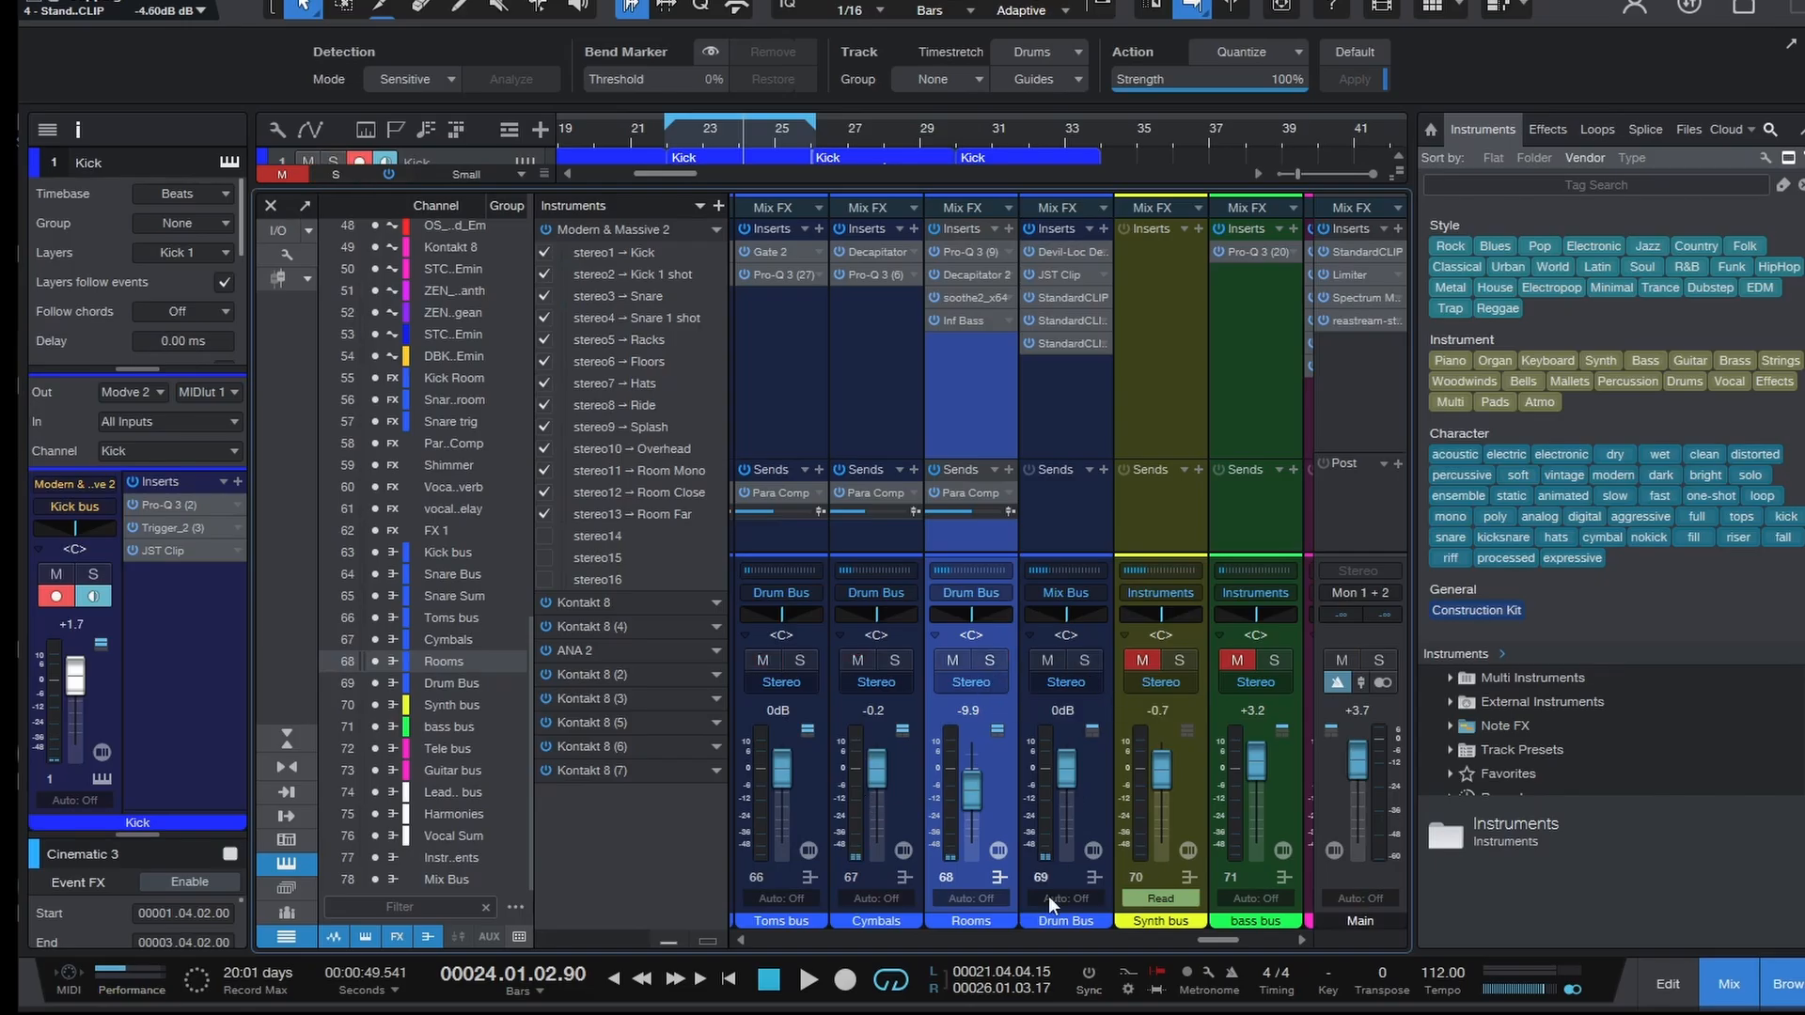
{"action": "left_click_drag", "start_coordinate": [1219, 945], "coordinate": [1306, 938]}
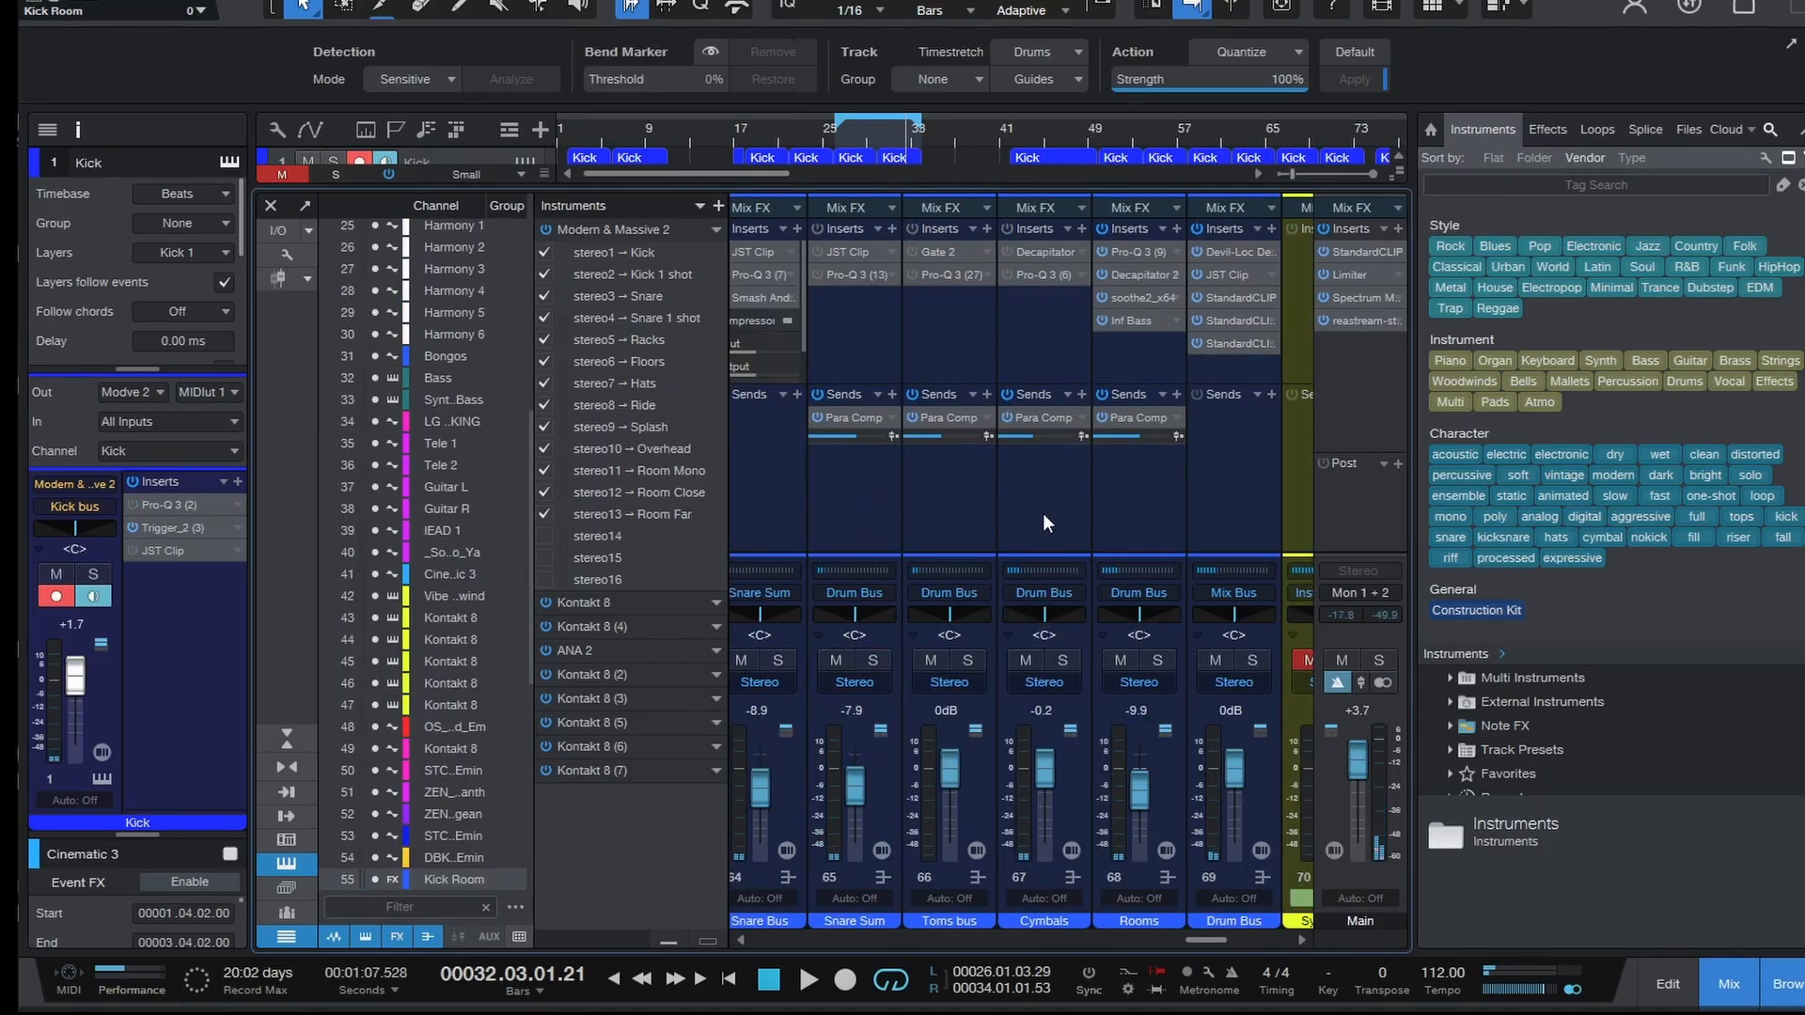
{"action": "left_click", "coordinate": [1044, 522]}
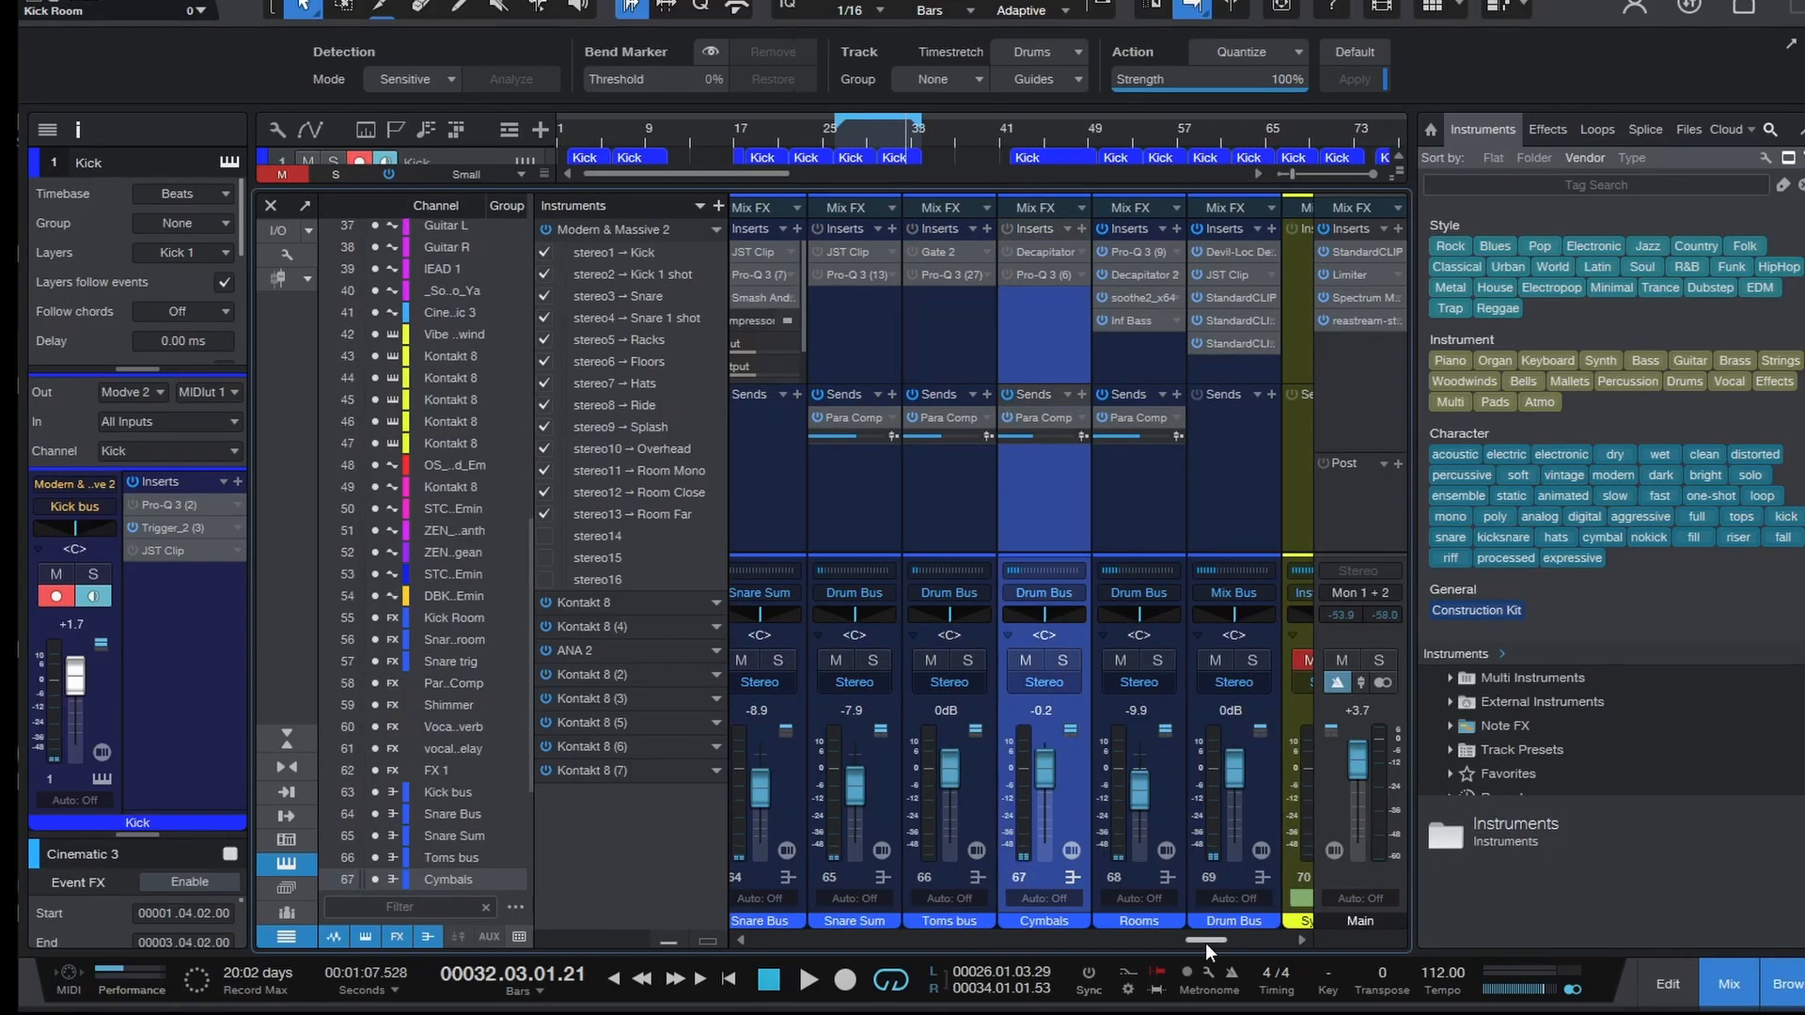
{"action": "left_click_drag", "start_coordinate": [1205, 938], "coordinate": [1203, 936]}
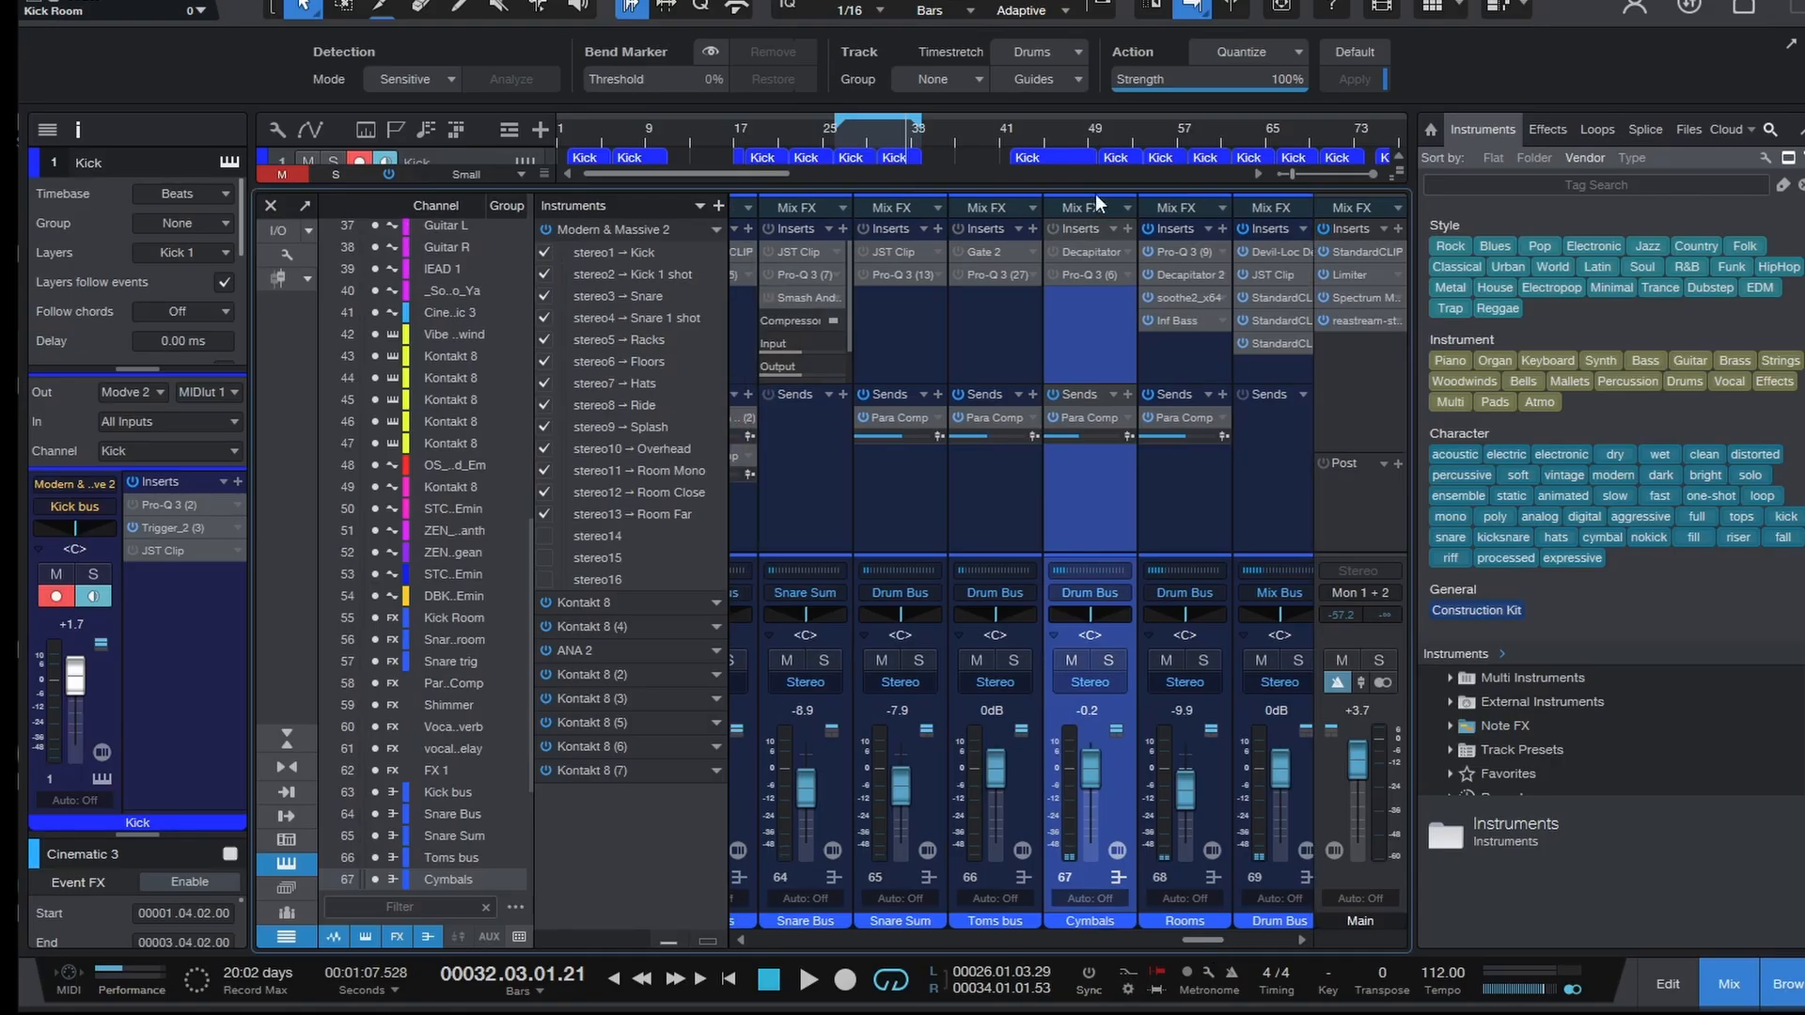
- Solo the Cymbals bus, open its Decapitator and activate it while the cymbal loop plays
{"action": "left_click", "coordinate": [1081, 249]}
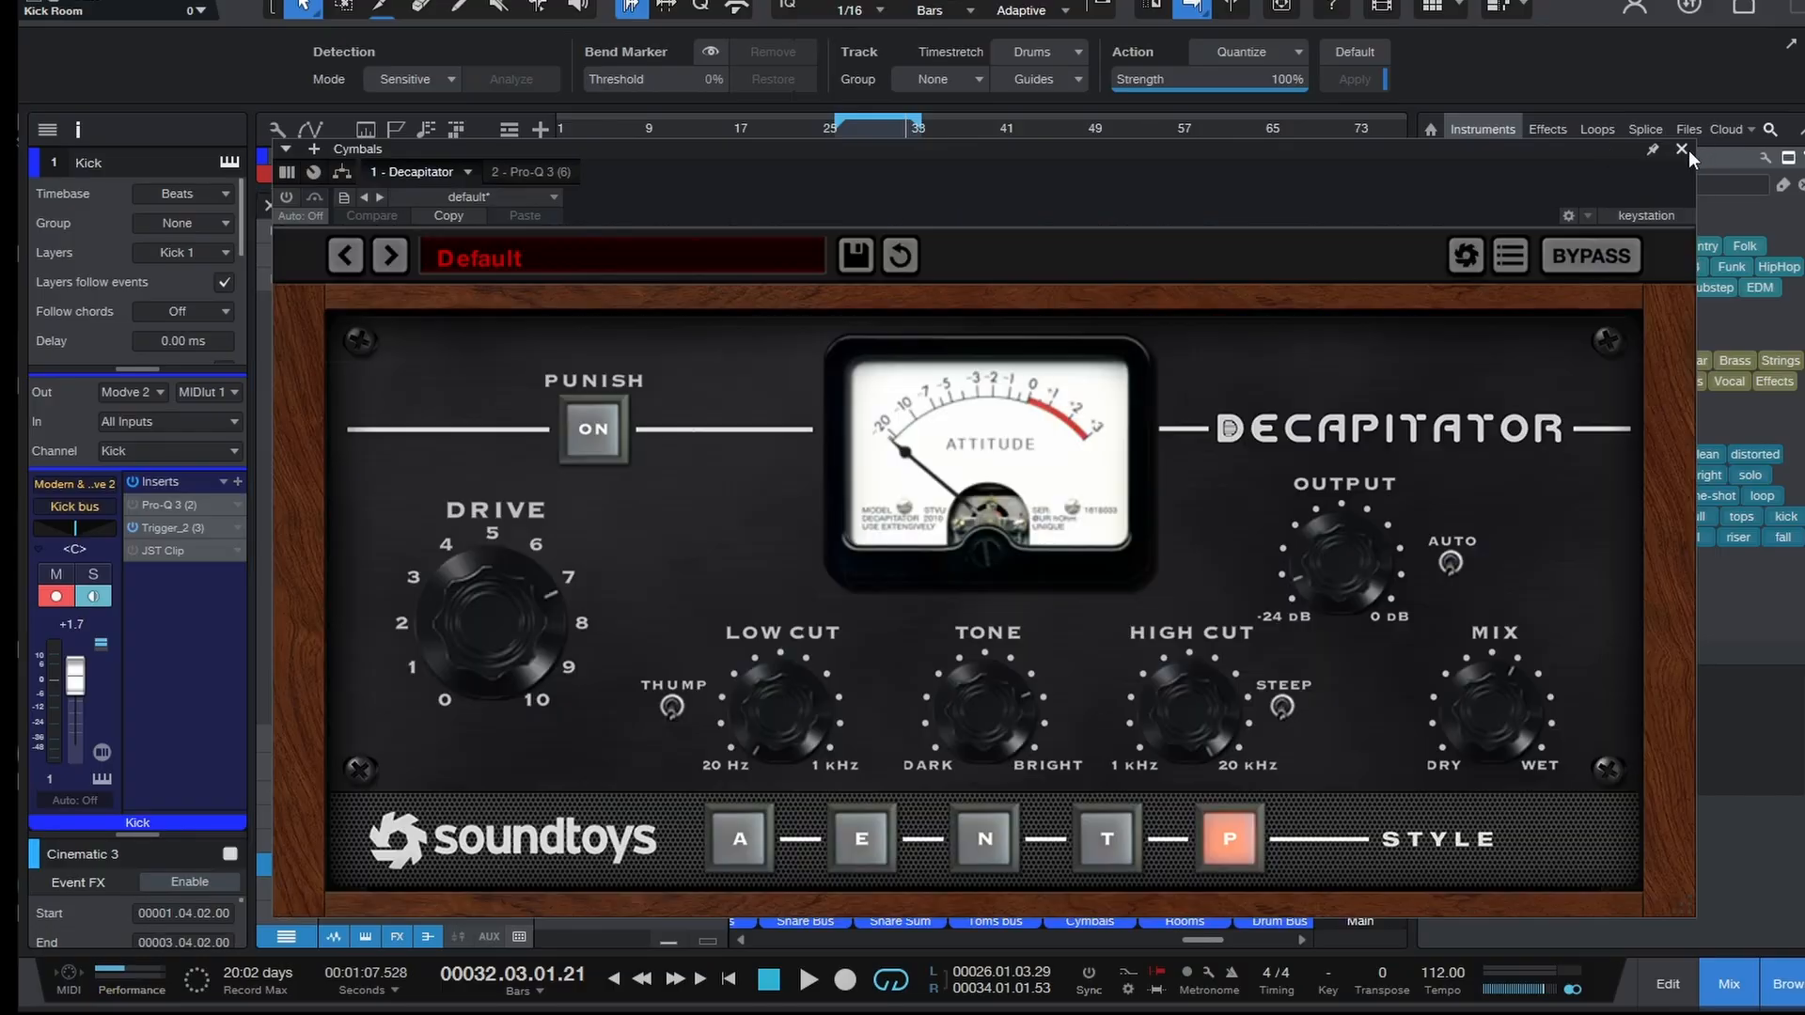
{"action": "left_click", "coordinate": [1682, 150]}
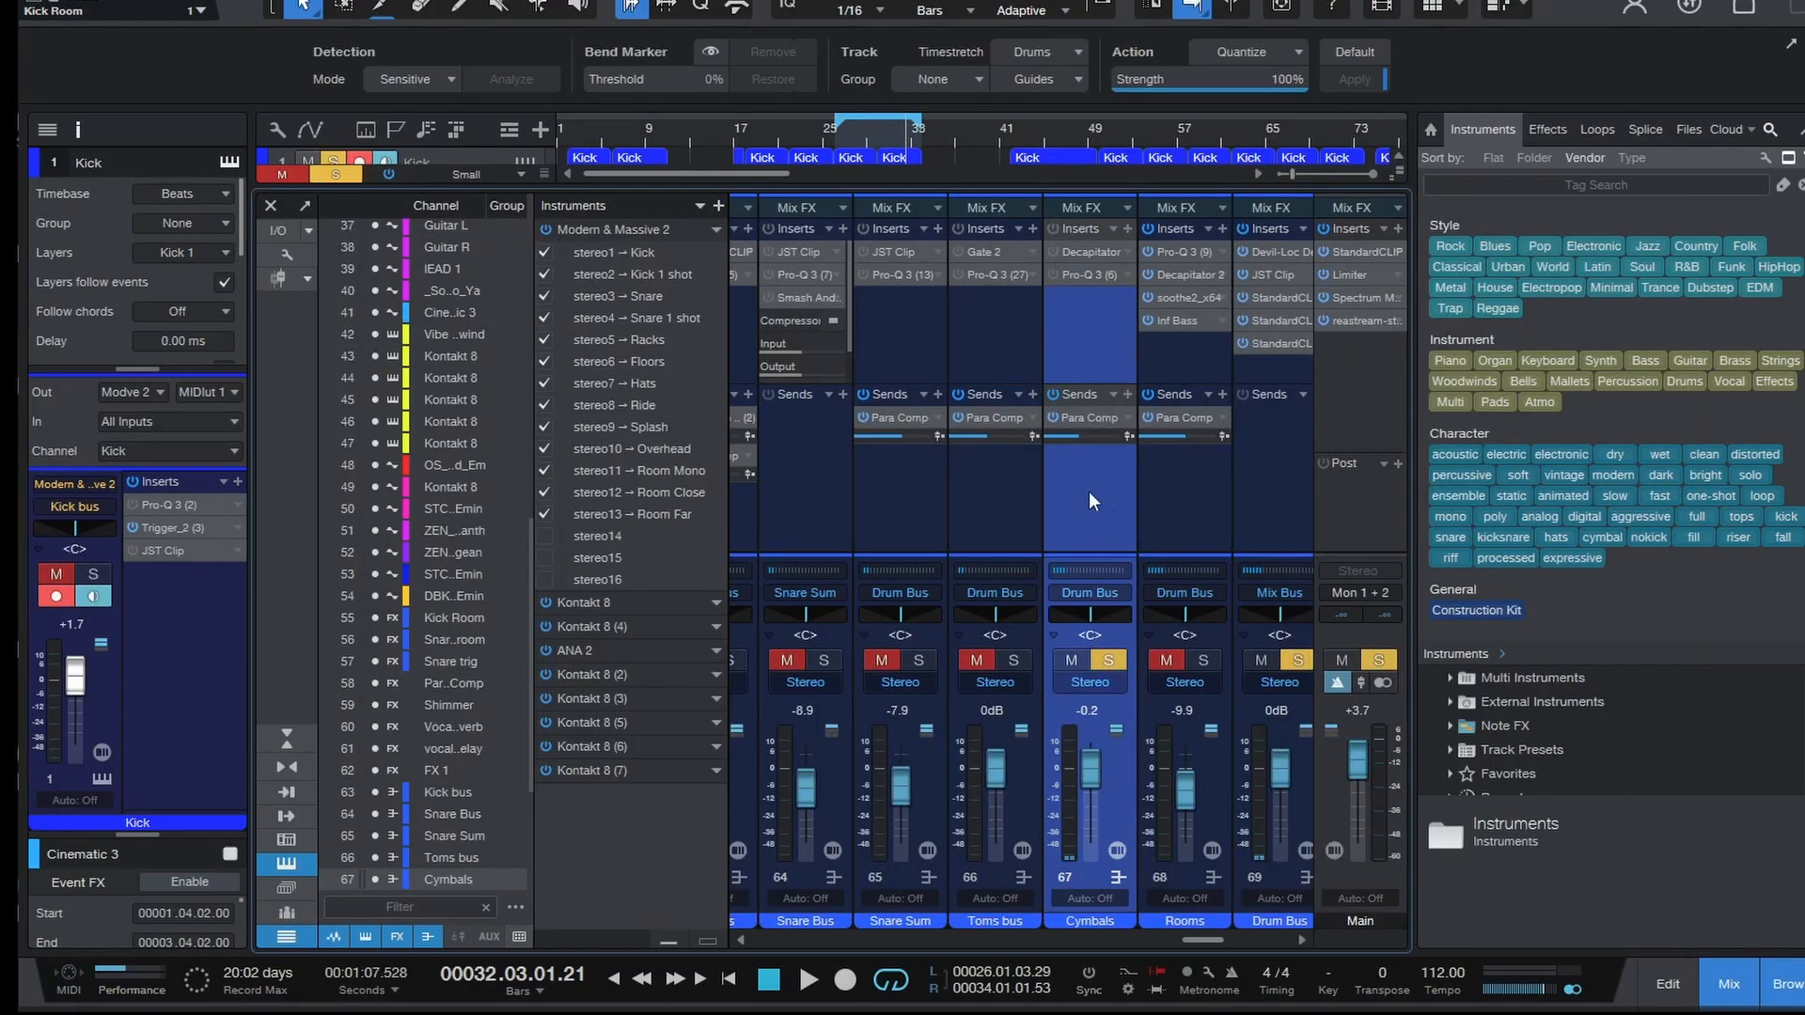
{"action": "key", "text": "space"}
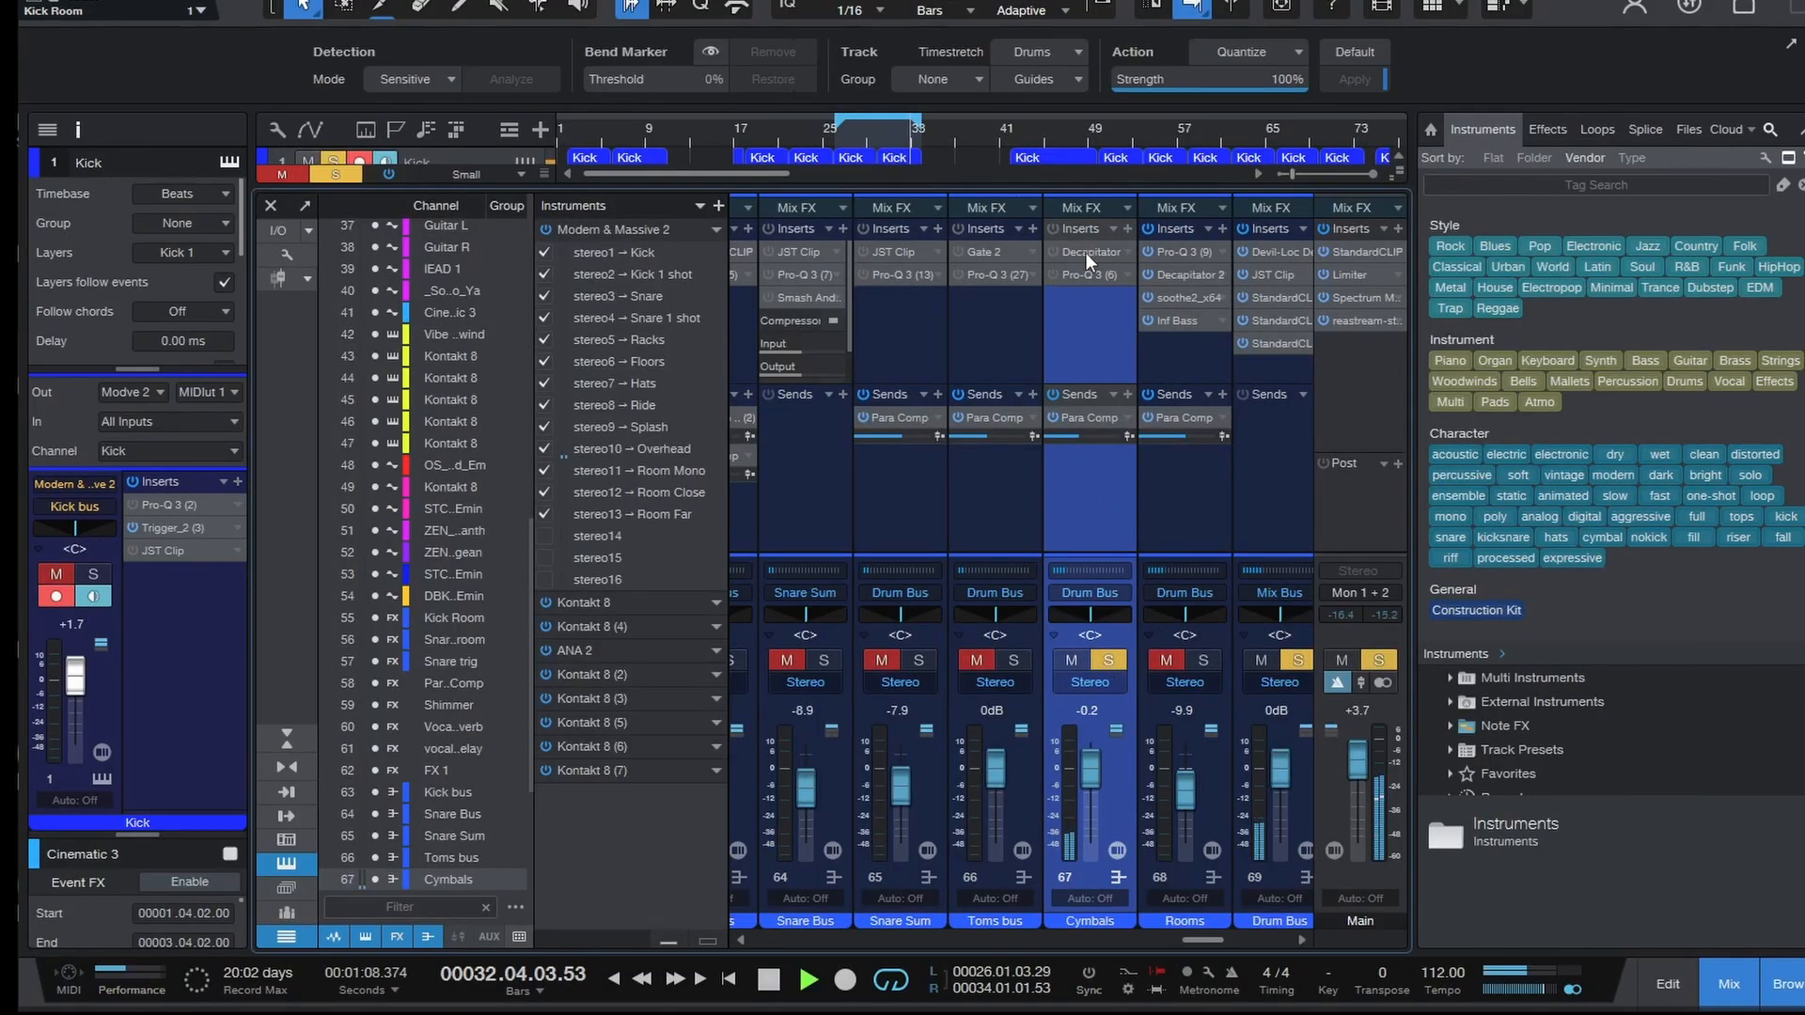
{"action": "left_click", "coordinate": [1085, 252]}
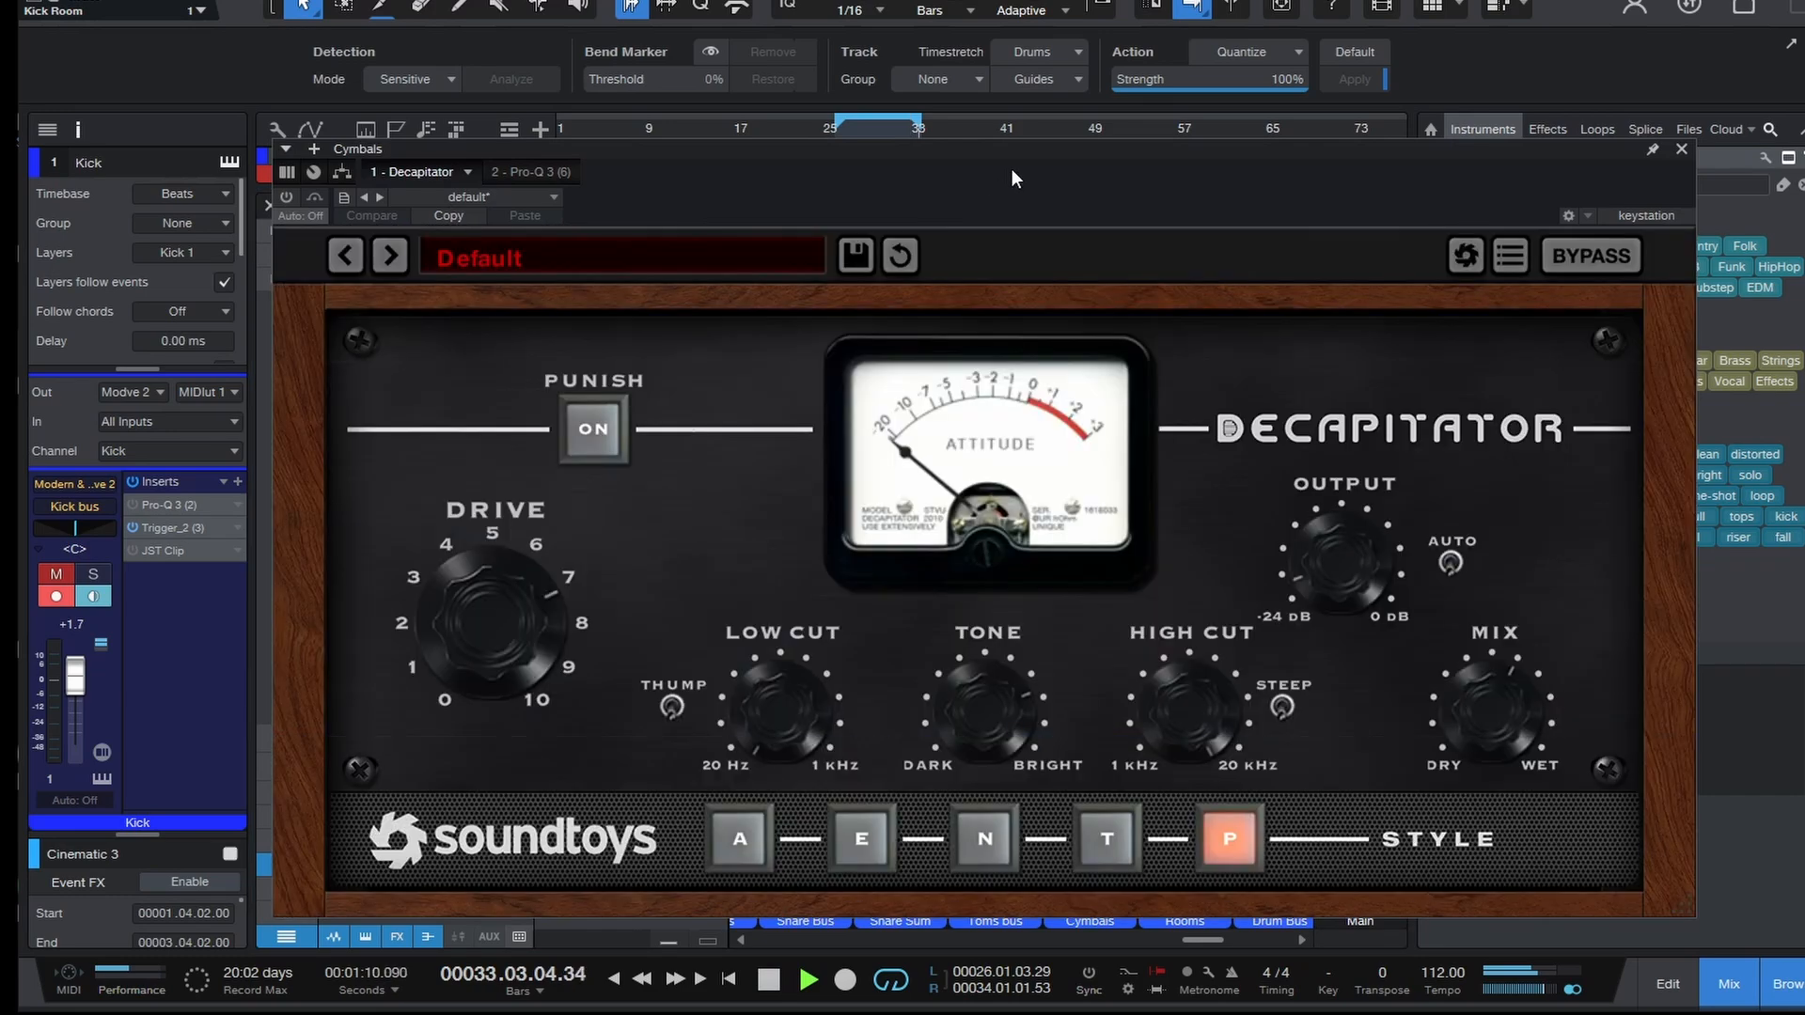
{"action": "left_click_drag", "start_coordinate": [1011, 167], "coordinate": [1032, 75]}
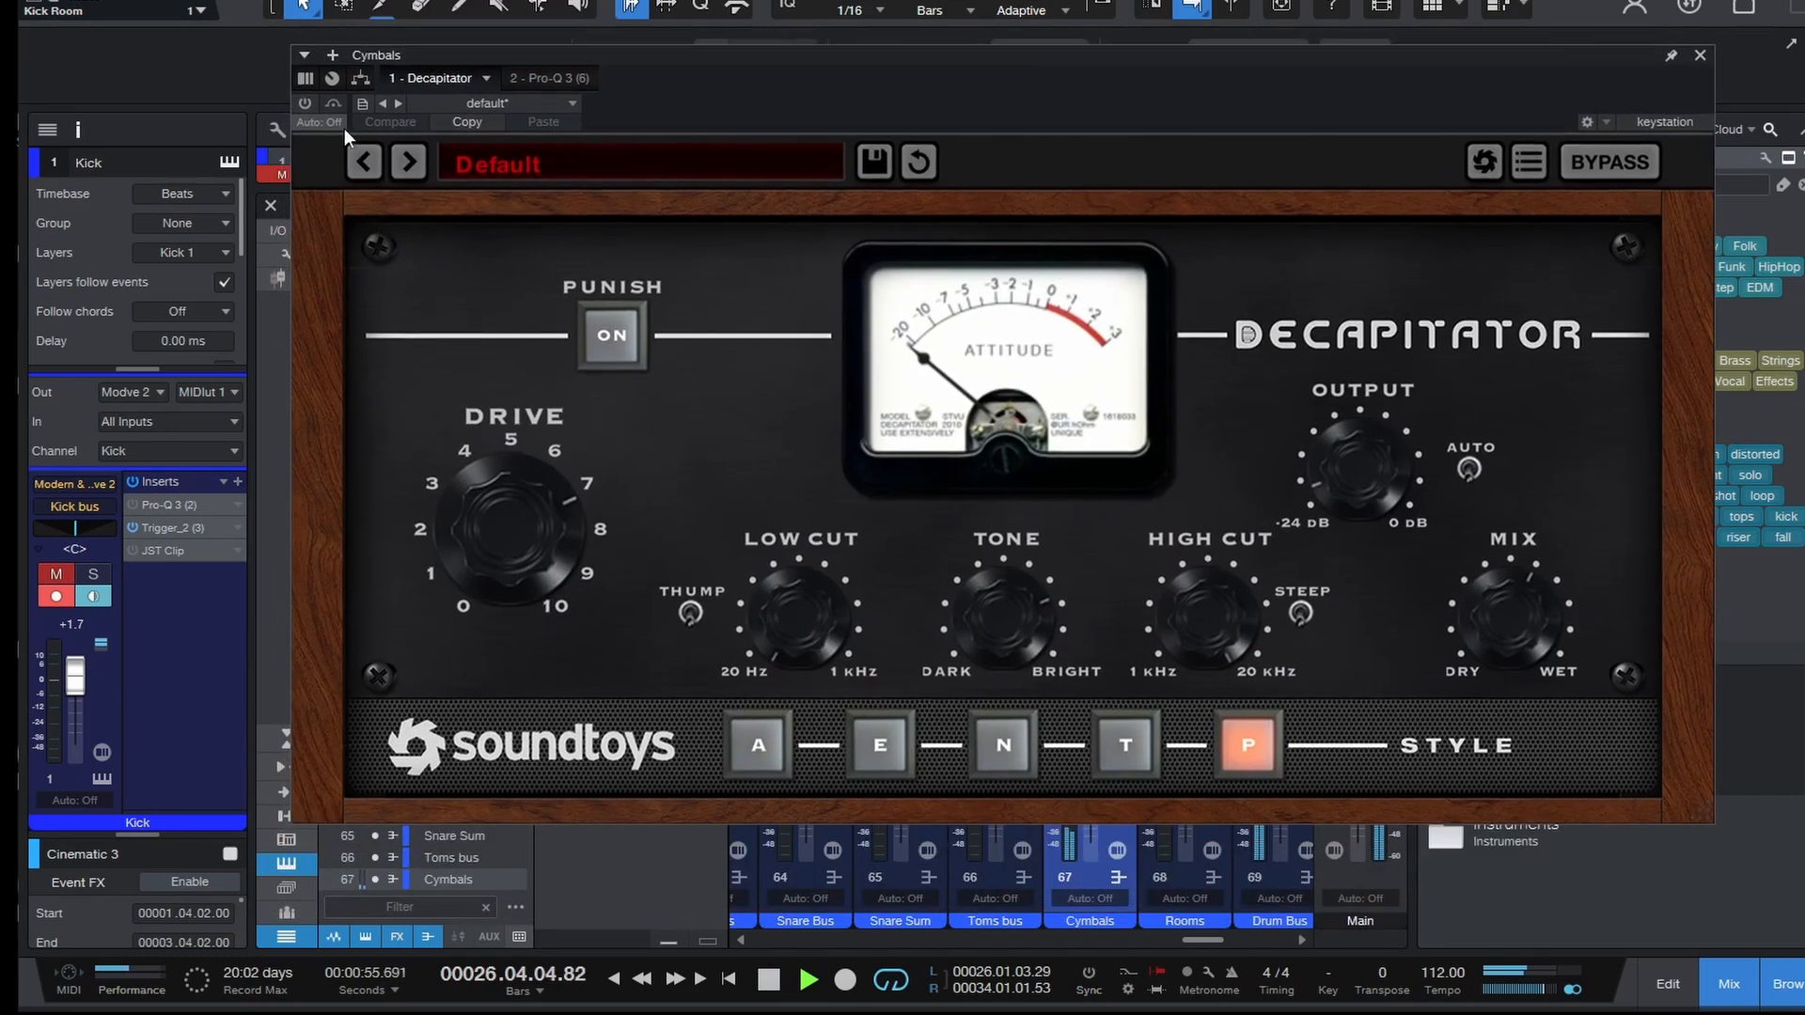
{"action": "left_click", "coordinate": [307, 101]}
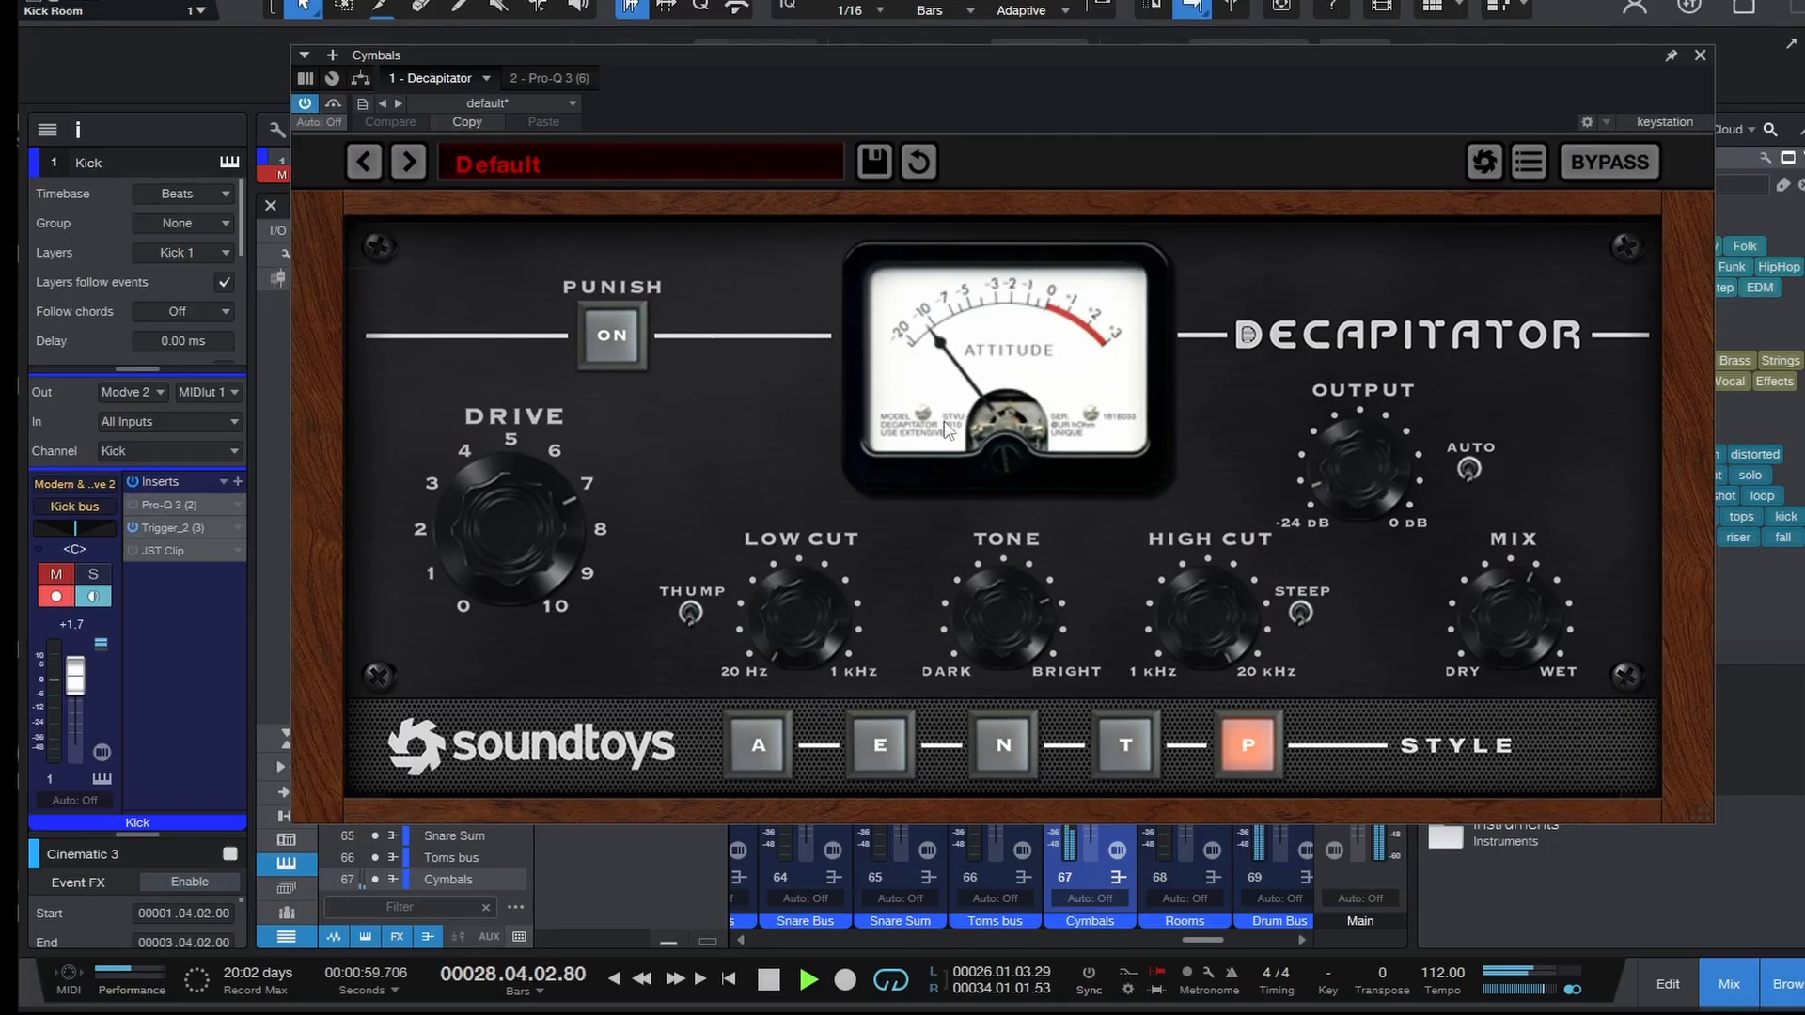
{"action": "key", "text": "space"}
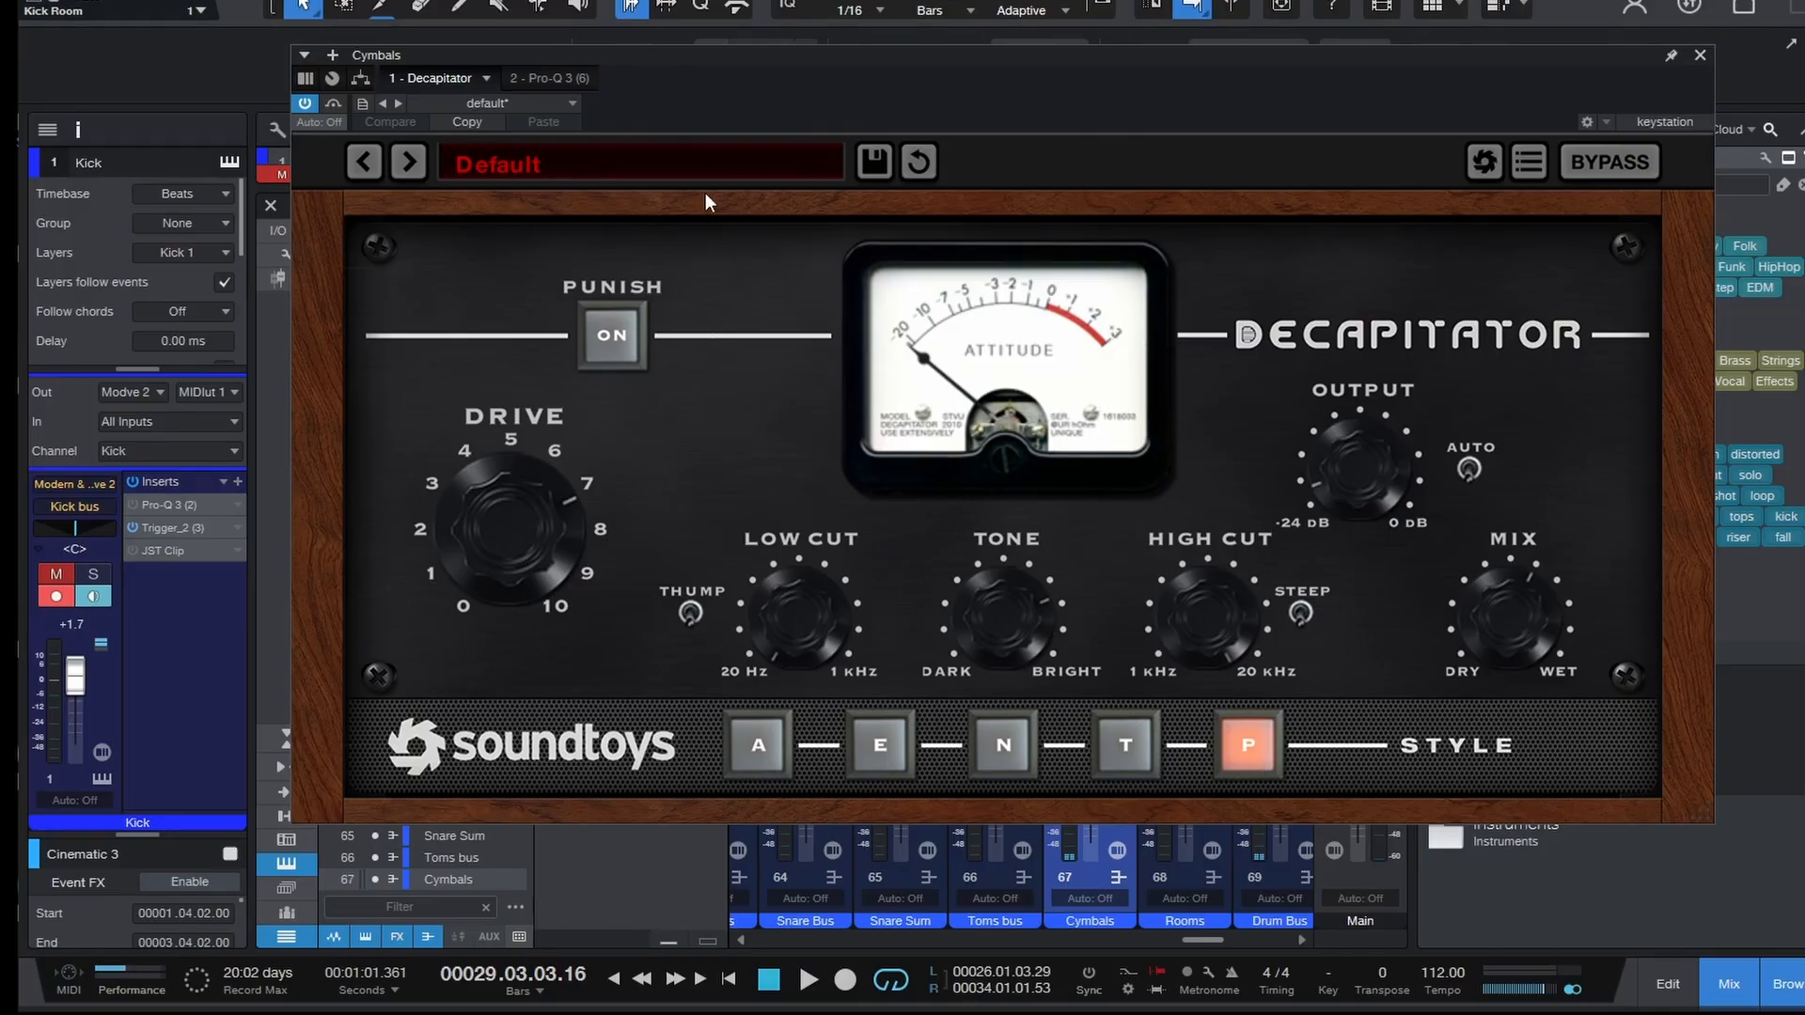
- Inspect the Pro-Q 3 bands on the Cymbals bus, activate the EQ during playback and close the plug-in window
{"action": "left_click", "coordinate": [560, 79]}
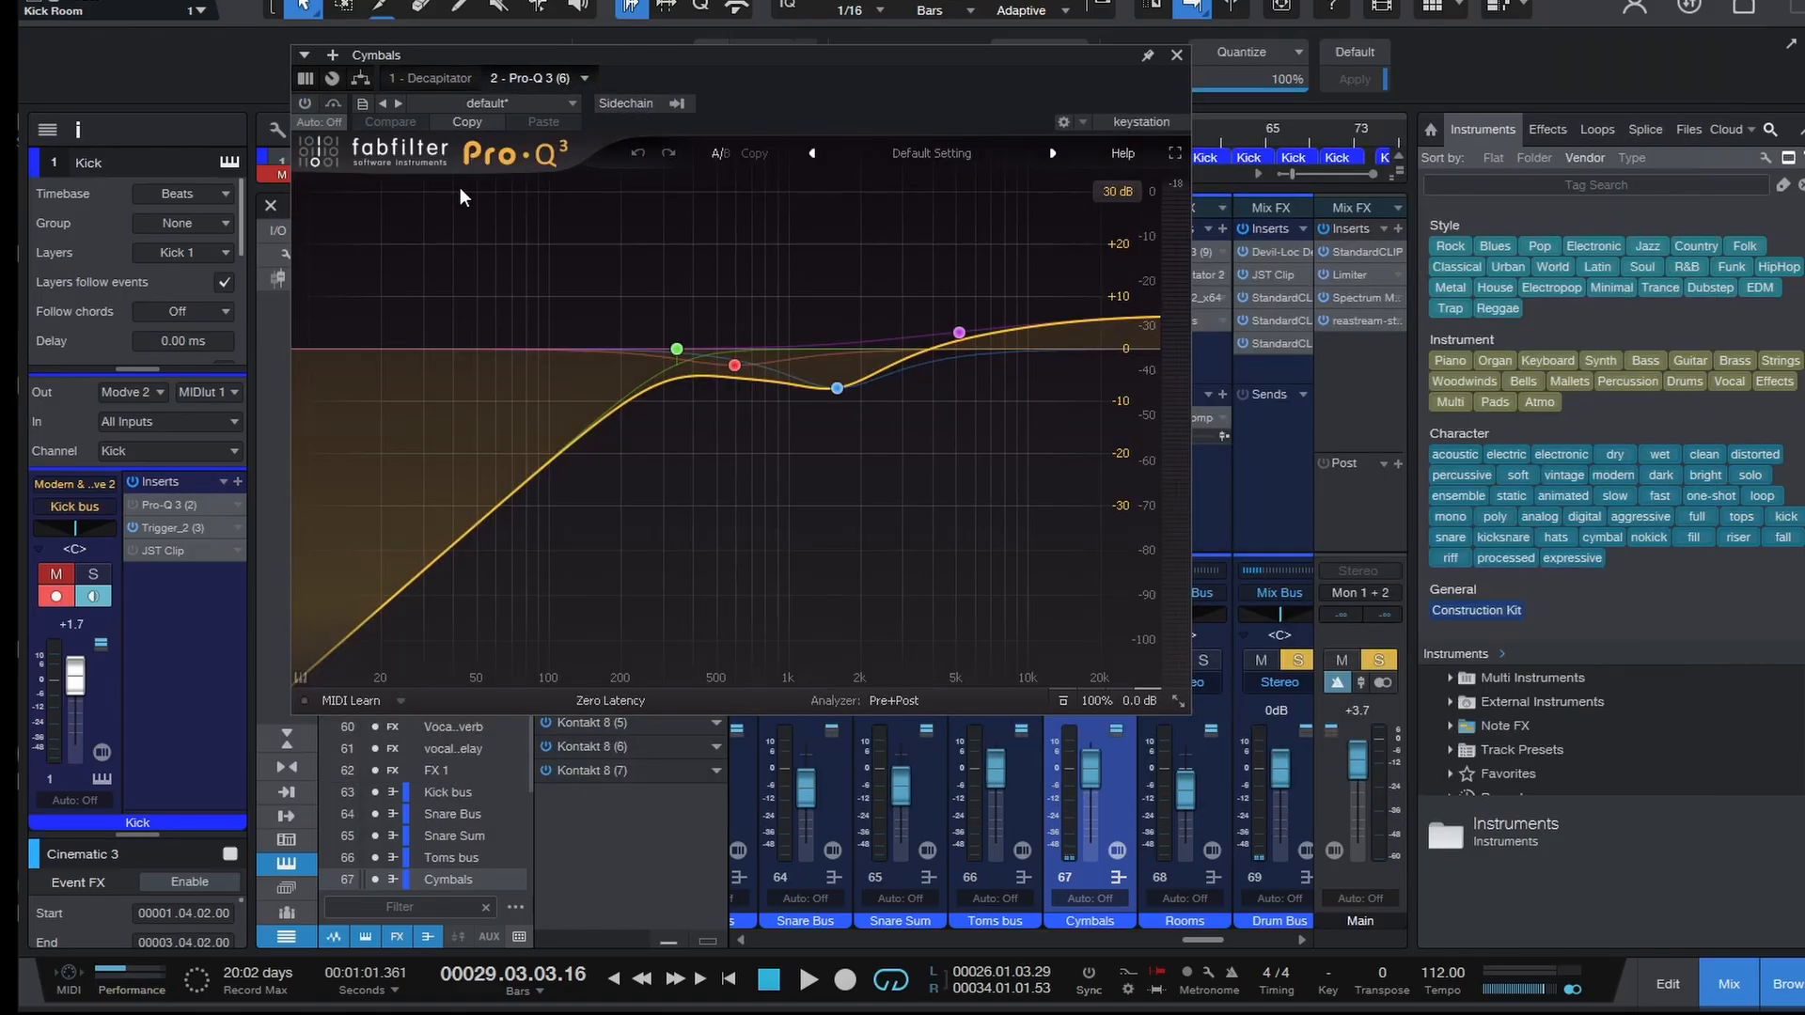
{"action": "mouse_move", "coordinate": [836, 381]}
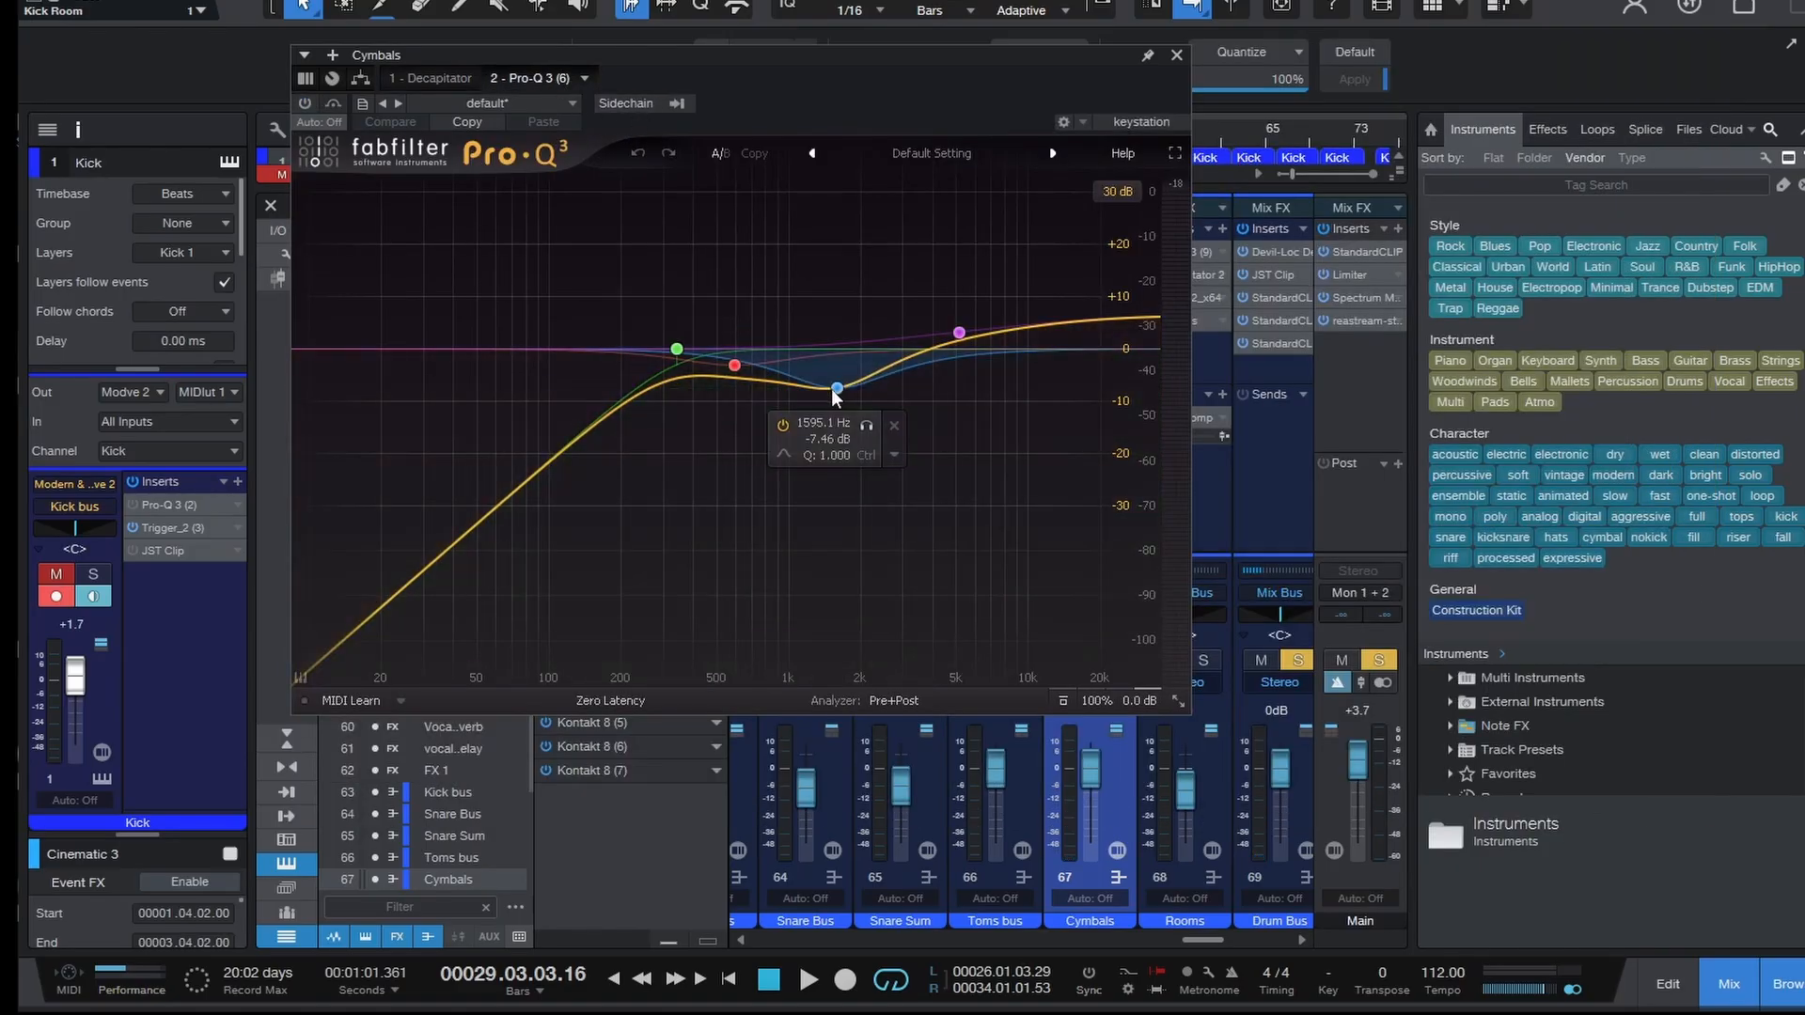
{"action": "mouse_move", "coordinate": [960, 341]}
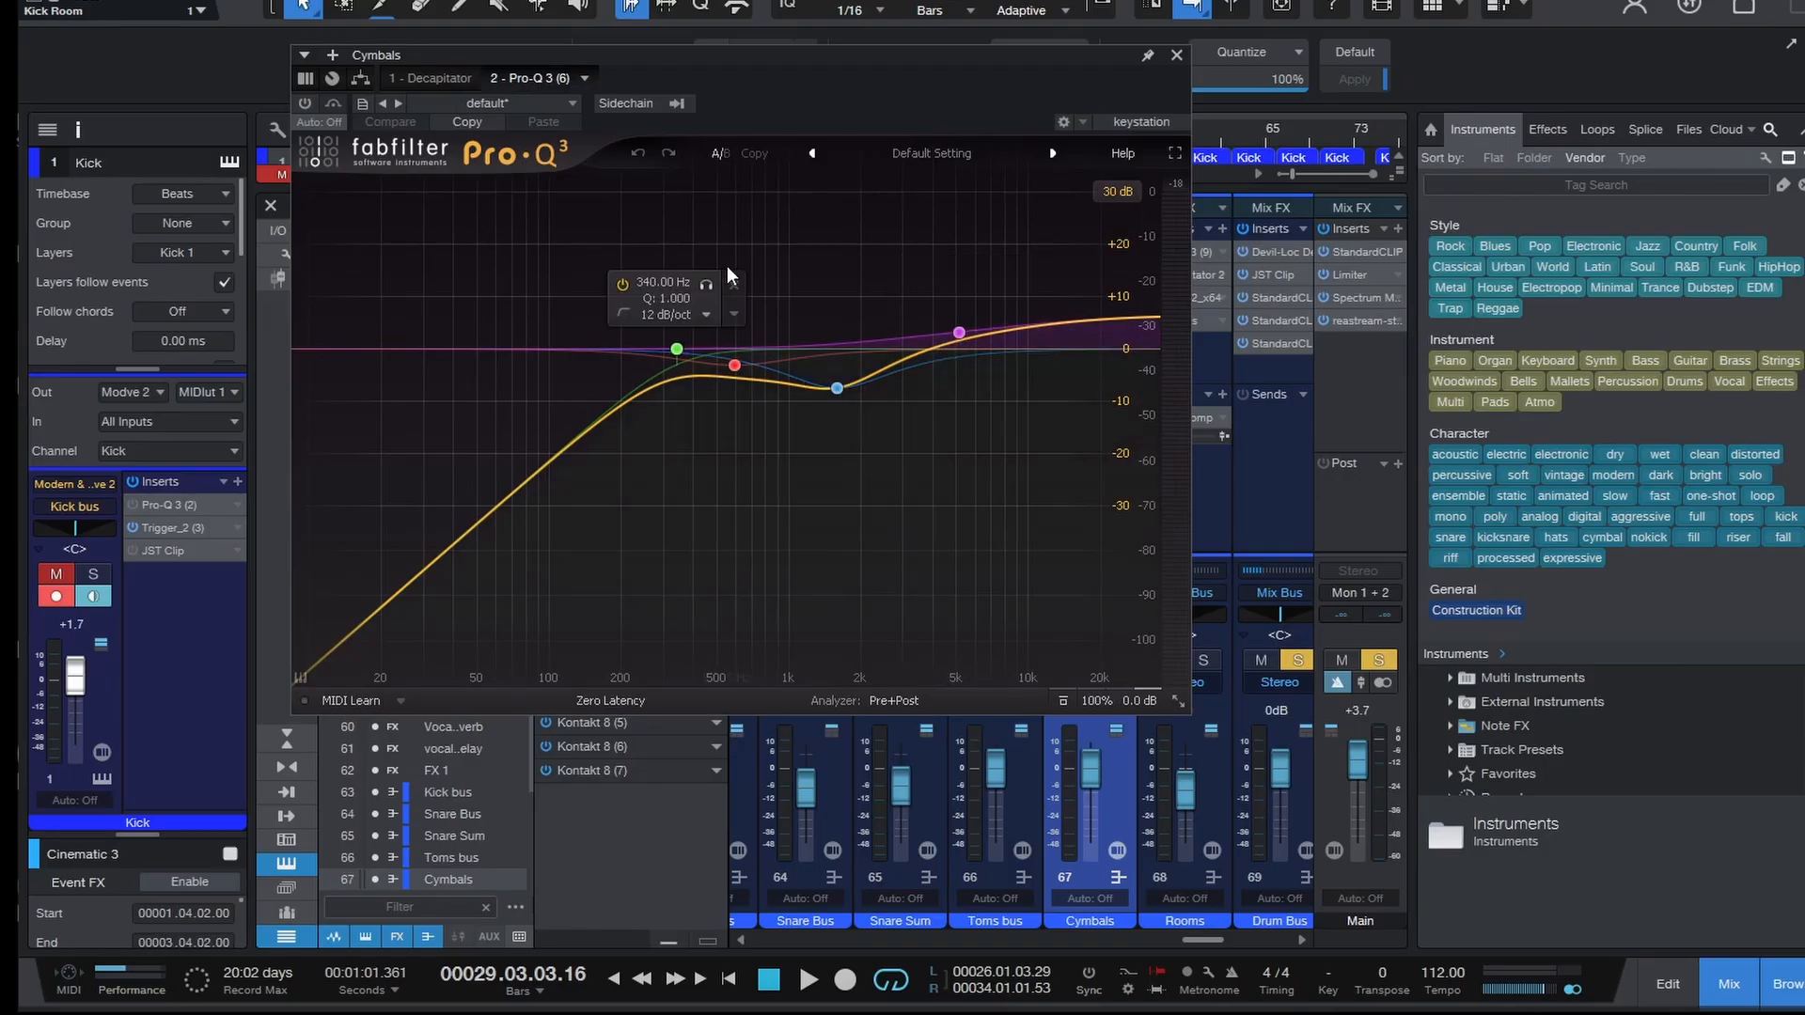
{"action": "key", "text": "space"}
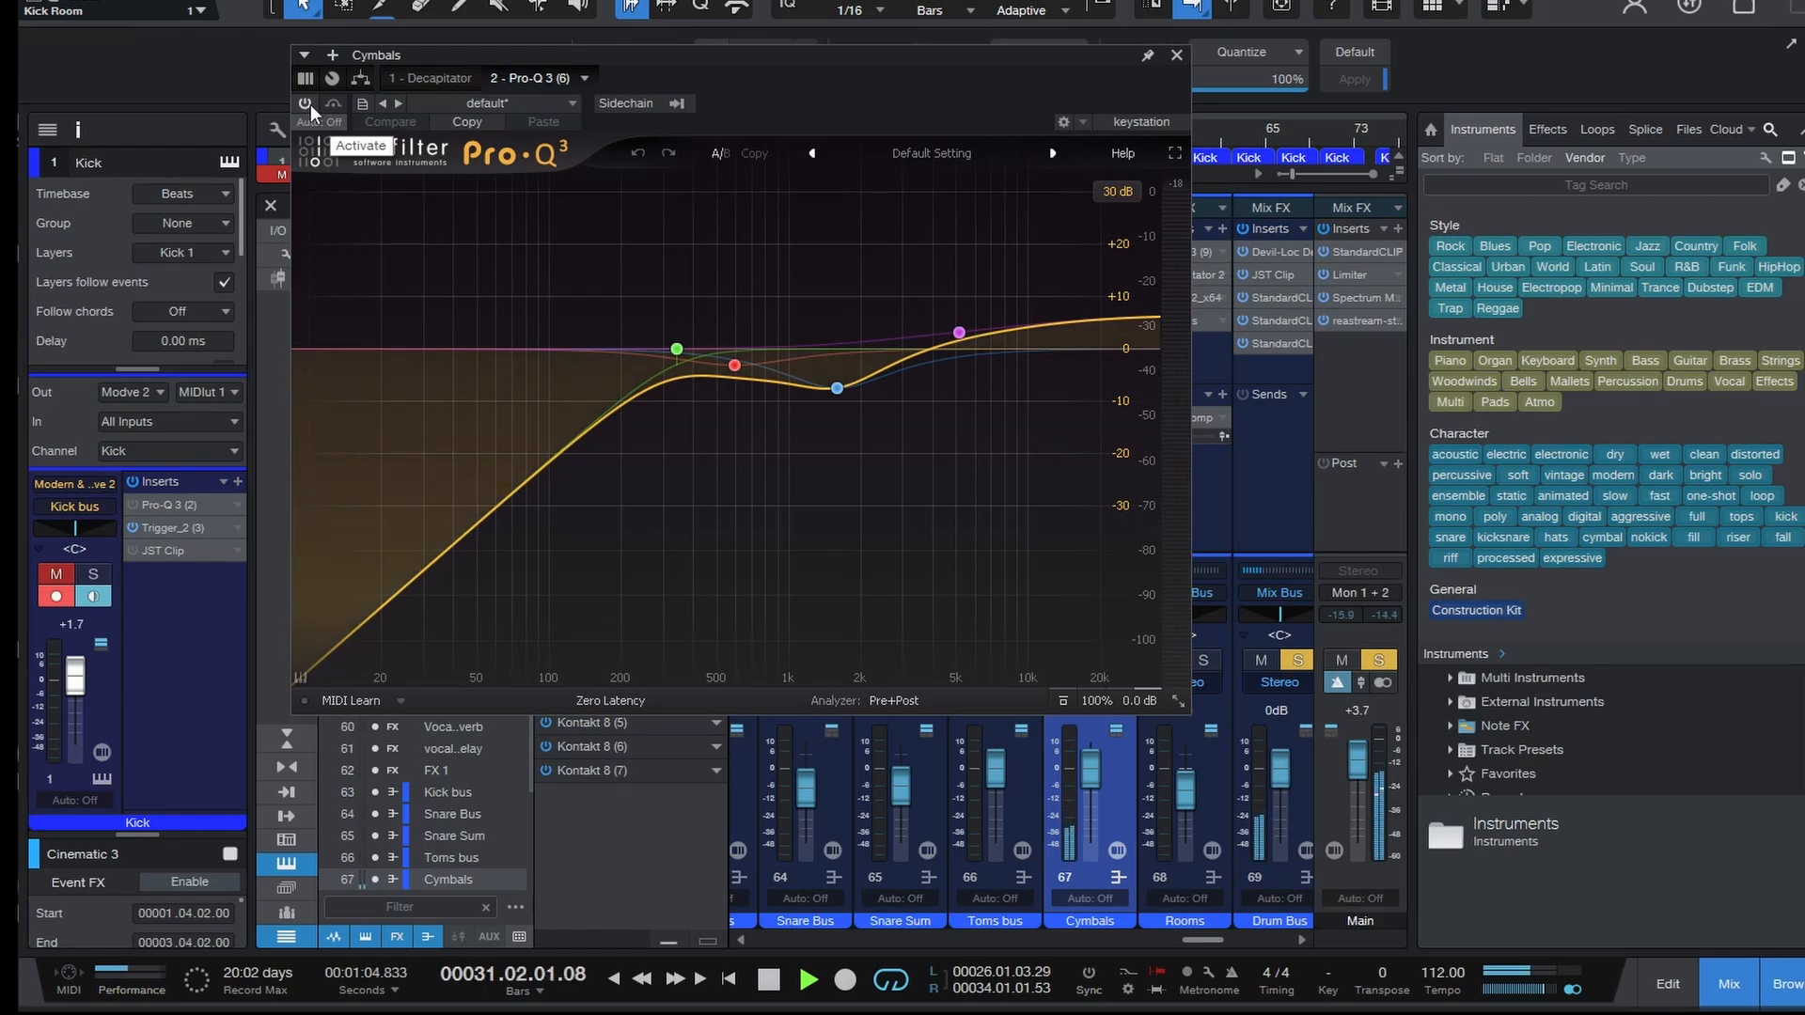
{"action": "left_click", "coordinate": [308, 105]}
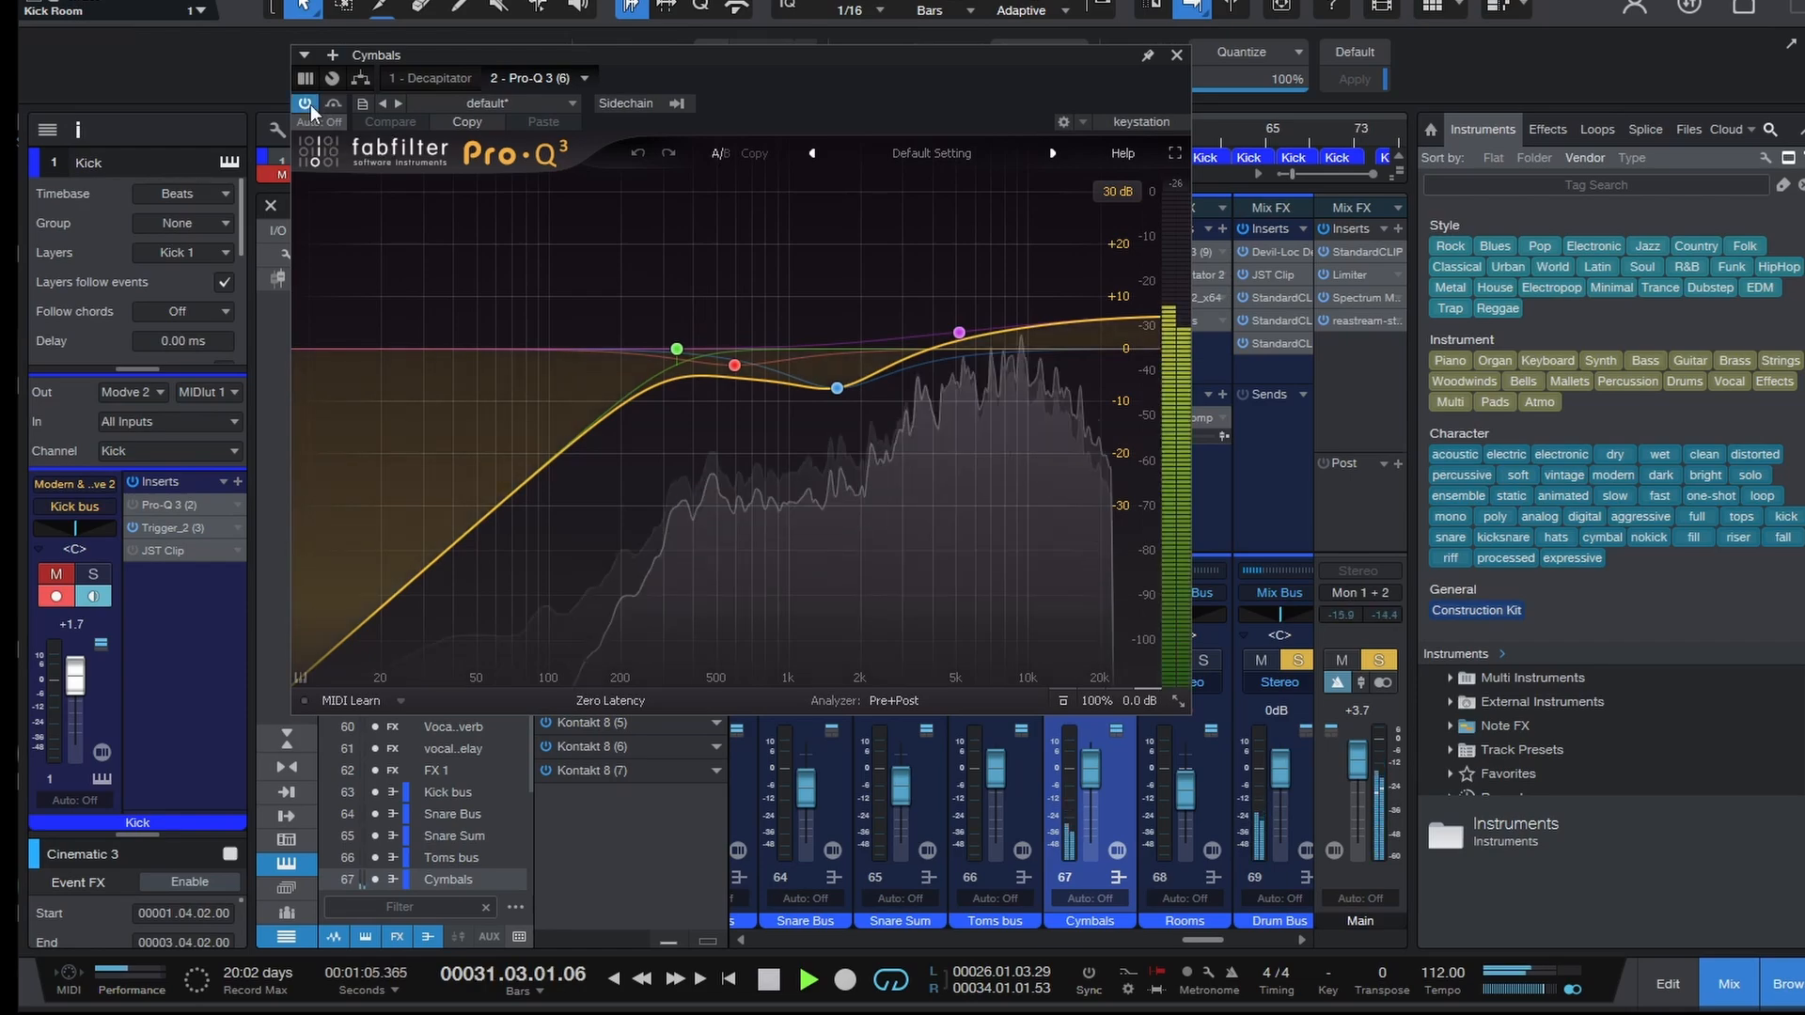
{"action": "key", "text": "space"}
{"action": "left_click", "coordinate": [1177, 55]}
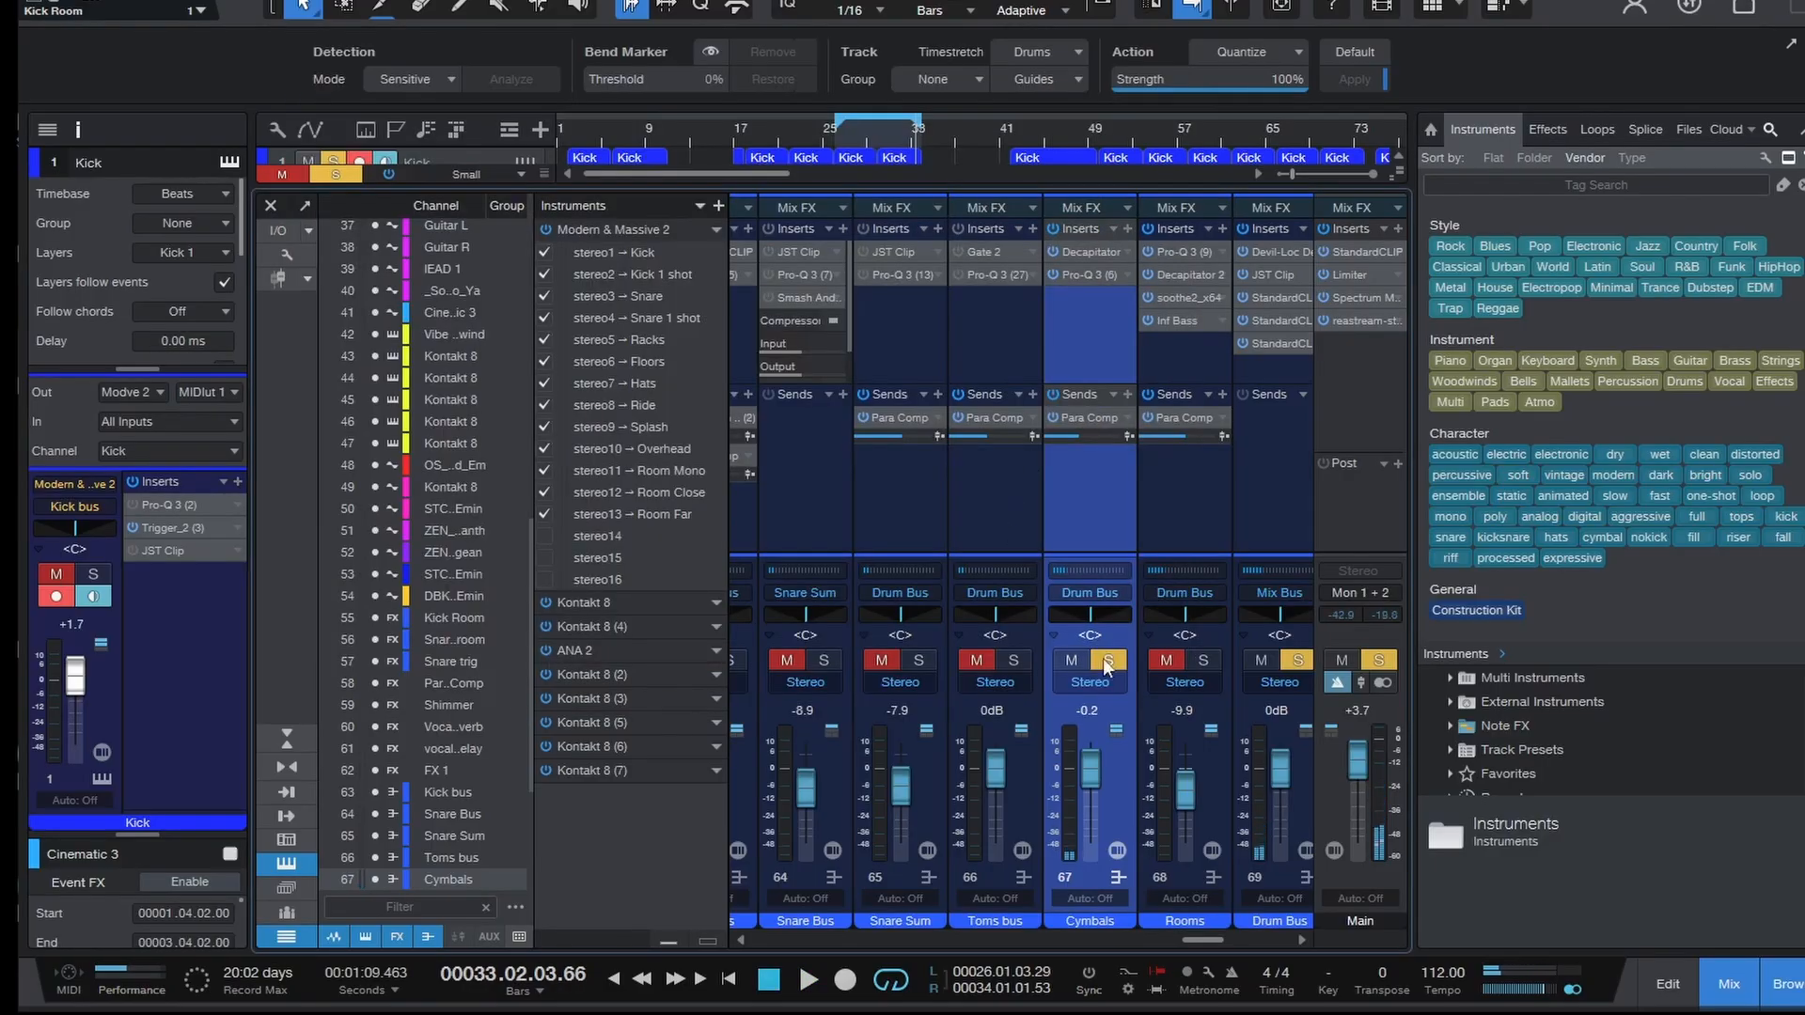
- Solo the Toms bus and shorten the playback loop to run from bar 33 to partway through bar 34
{"action": "left_click", "coordinate": [1013, 662]}
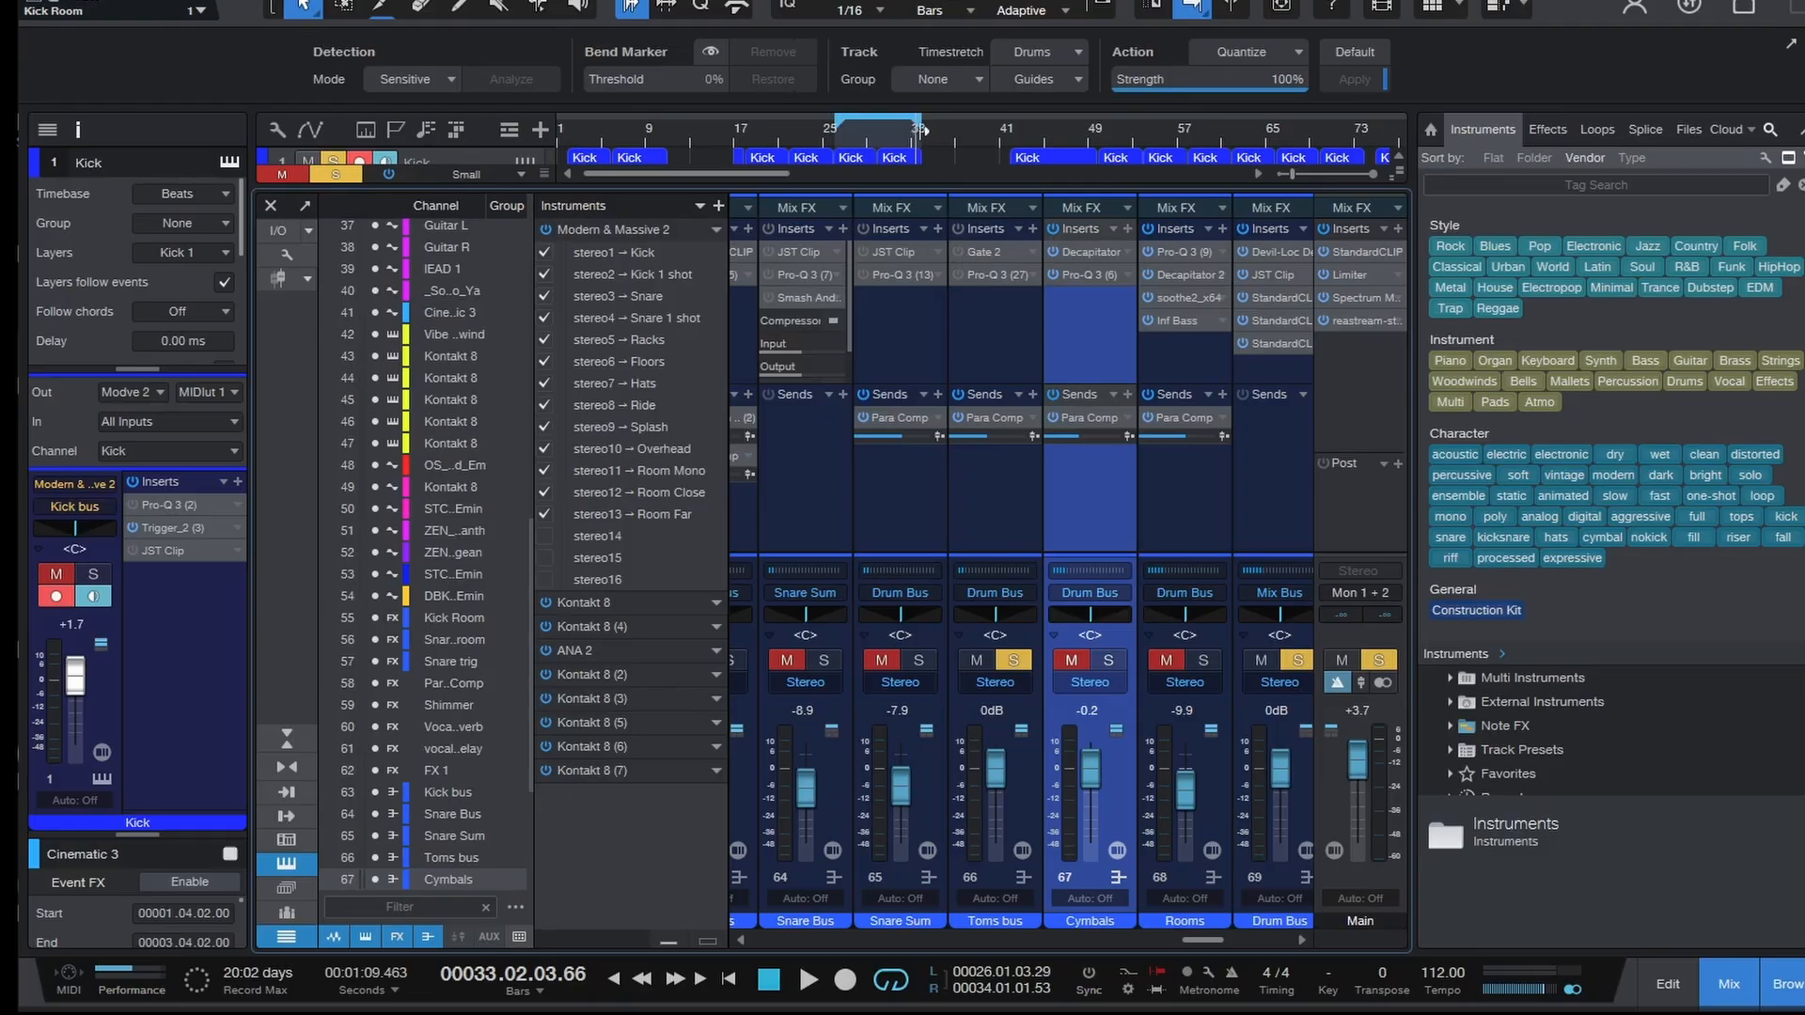
{"action": "left_click_drag", "start_coordinate": [834, 130], "coordinate": [915, 186]}
{"action": "left_click", "coordinate": [888, 132]}
{"action": "key", "text": "space"}
{"action": "key", "text": "F3"}
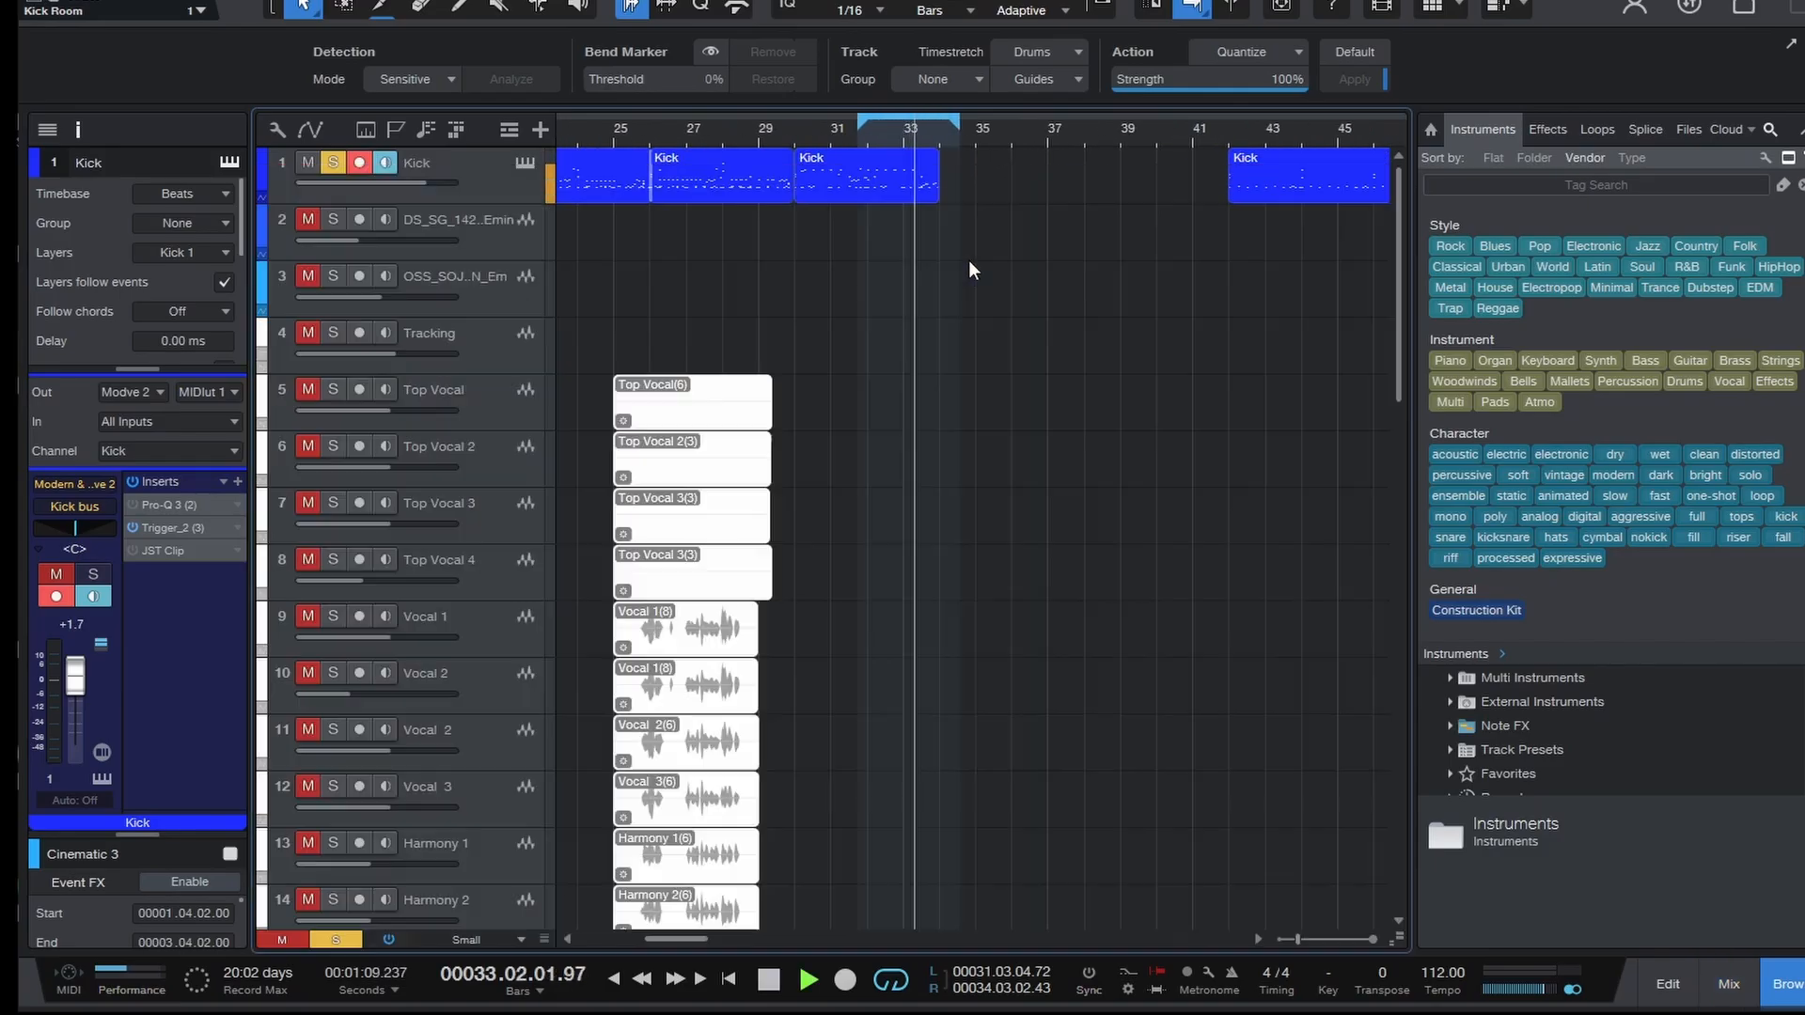
{"action": "left_click_drag", "start_coordinate": [857, 125], "coordinate": [908, 132]}
{"action": "key", "text": "F3"}
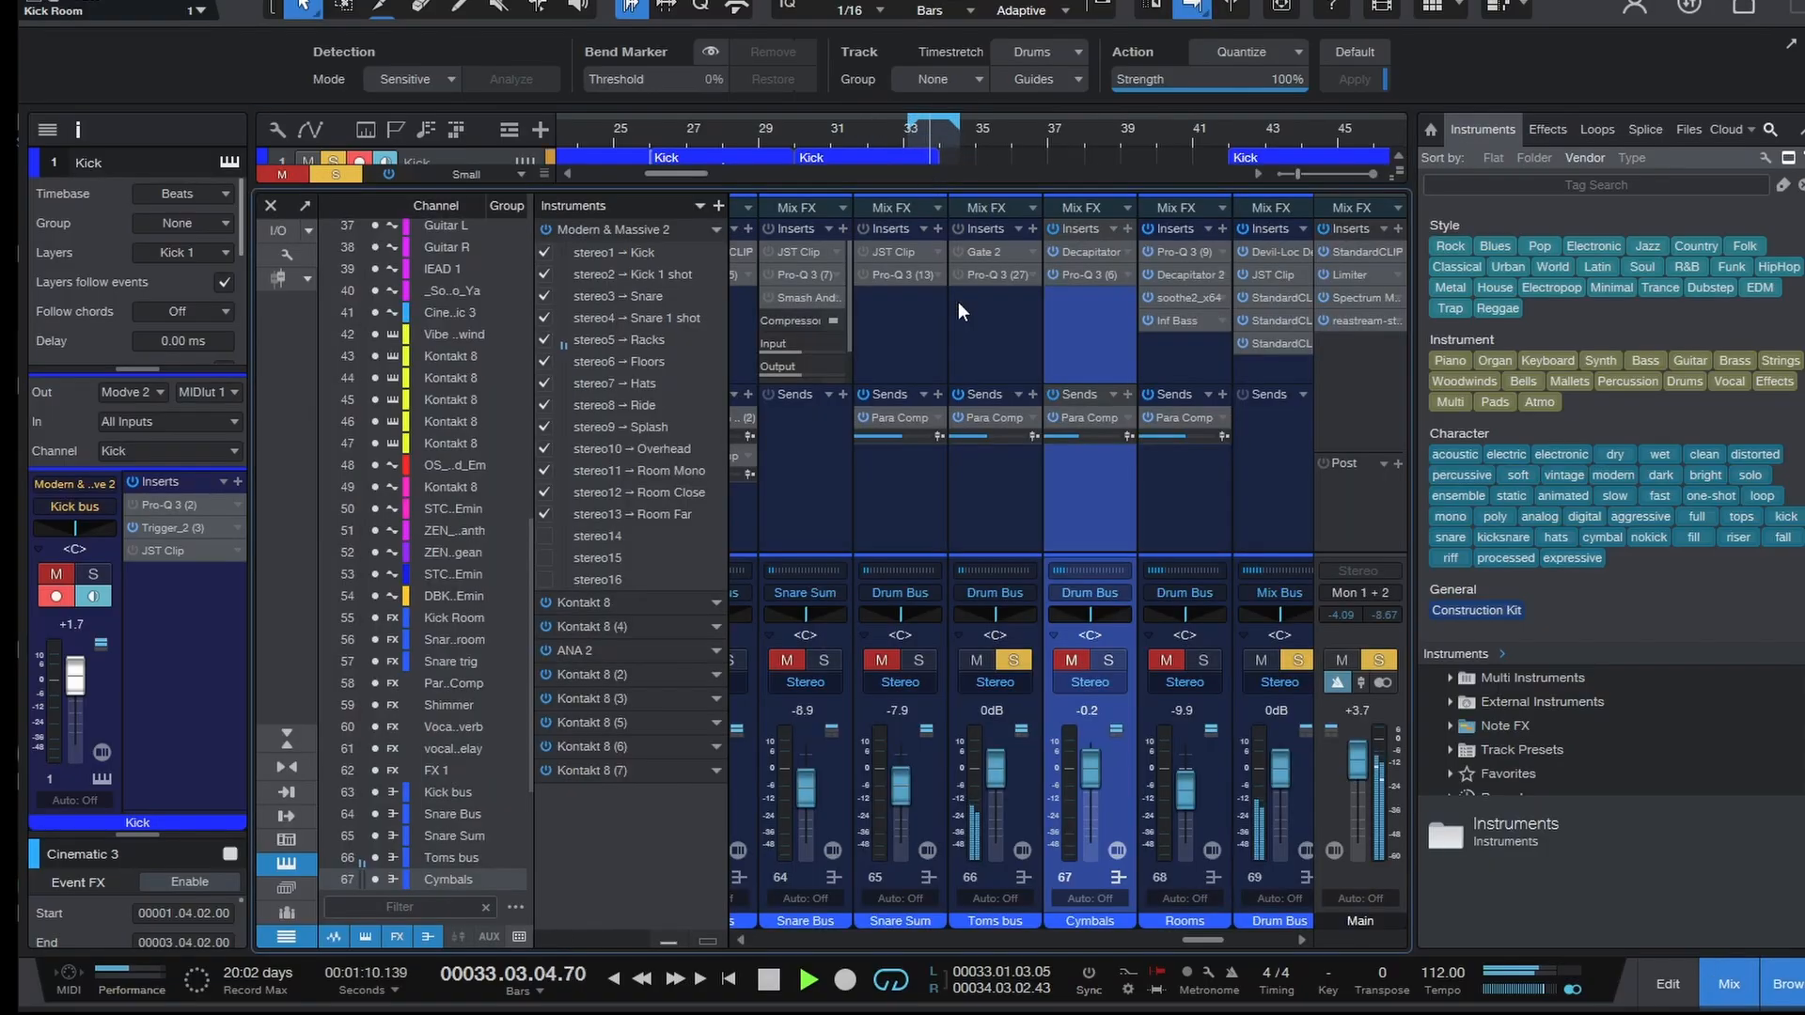
- Activate the Gate on the Toms bus, and open its Pro-Q 3 to examine the EQ bands
{"action": "left_click", "coordinate": [985, 256]}
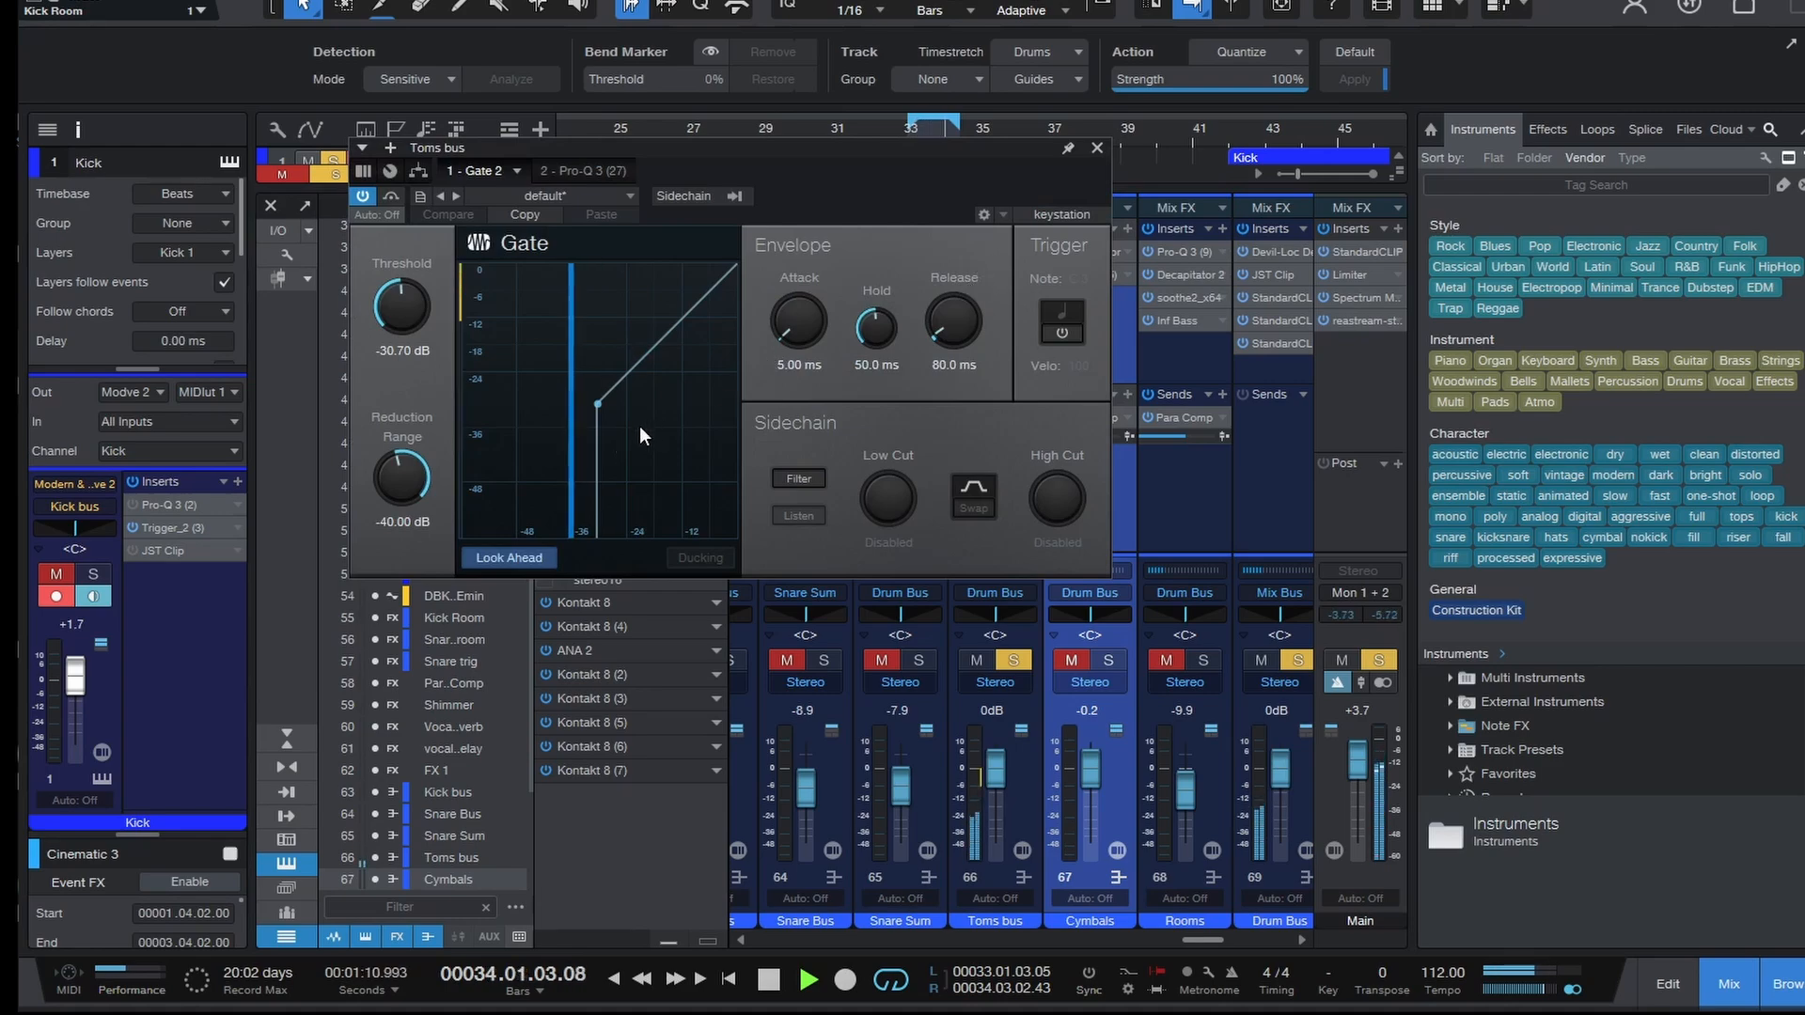
{"action": "left_click", "coordinate": [1096, 147]}
{"action": "left_click", "coordinate": [978, 279]}
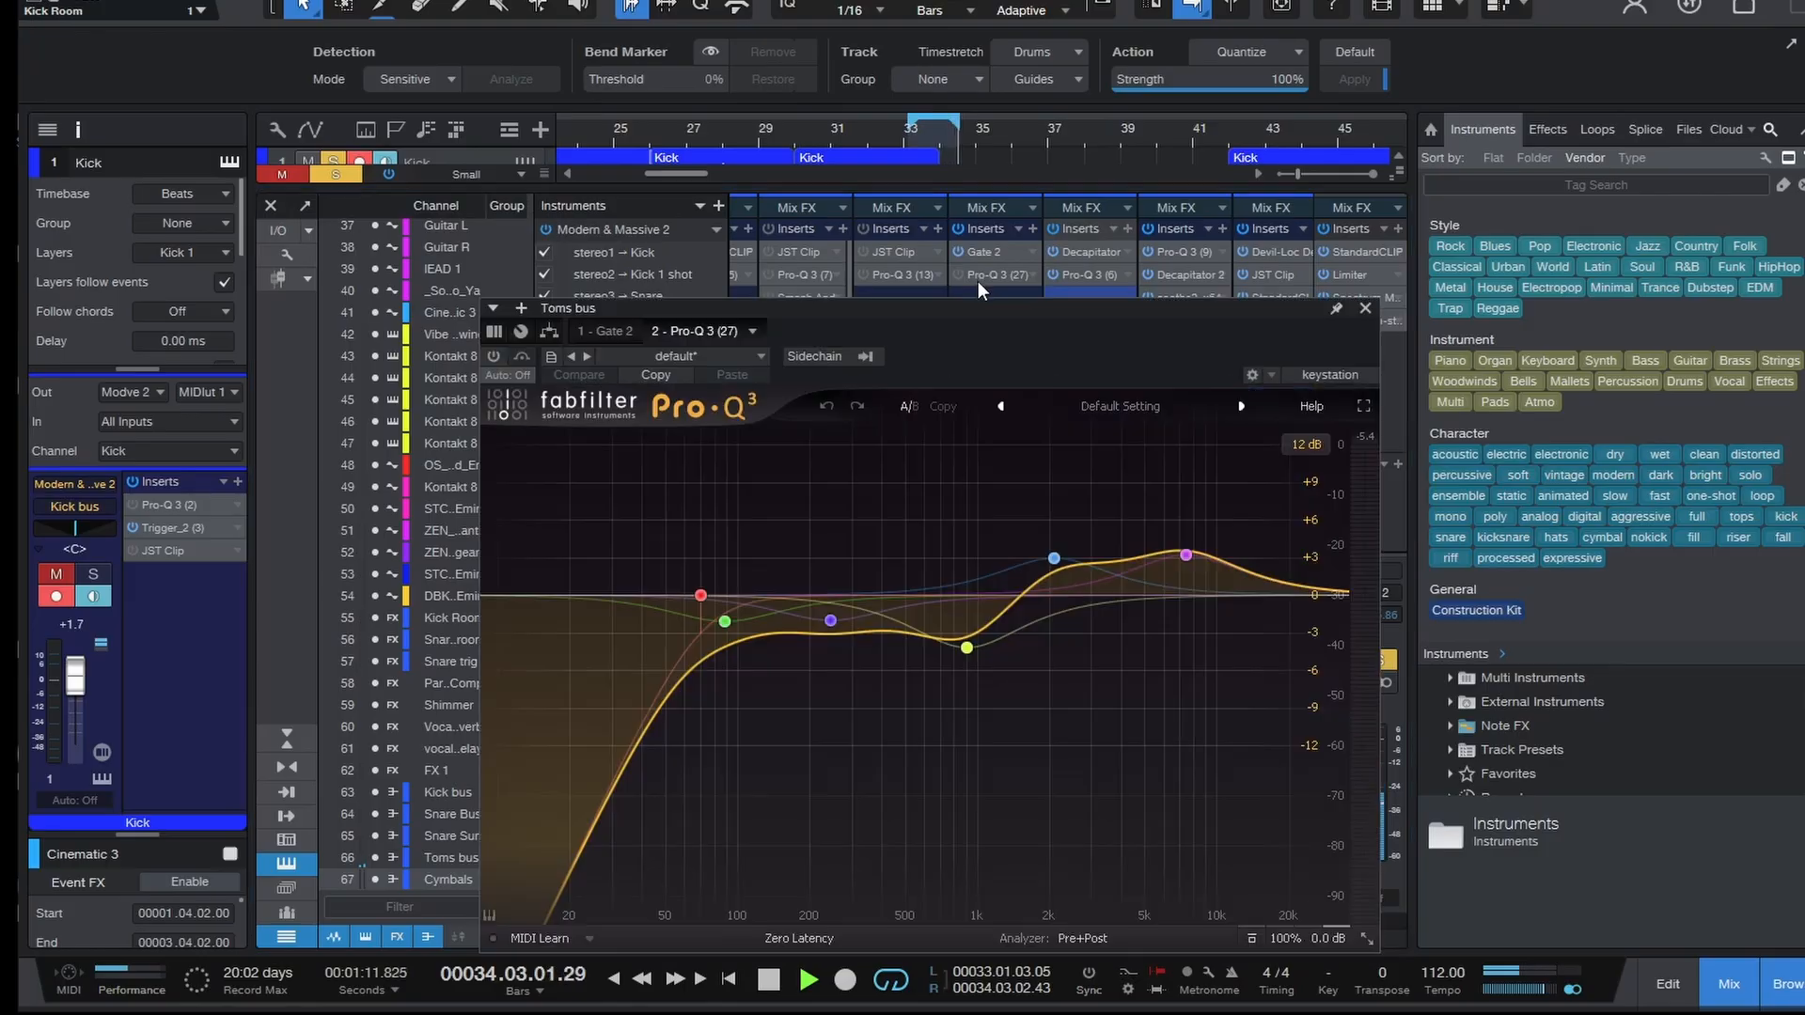
{"action": "left_click_drag", "start_coordinate": [923, 337], "coordinate": [933, 219]}
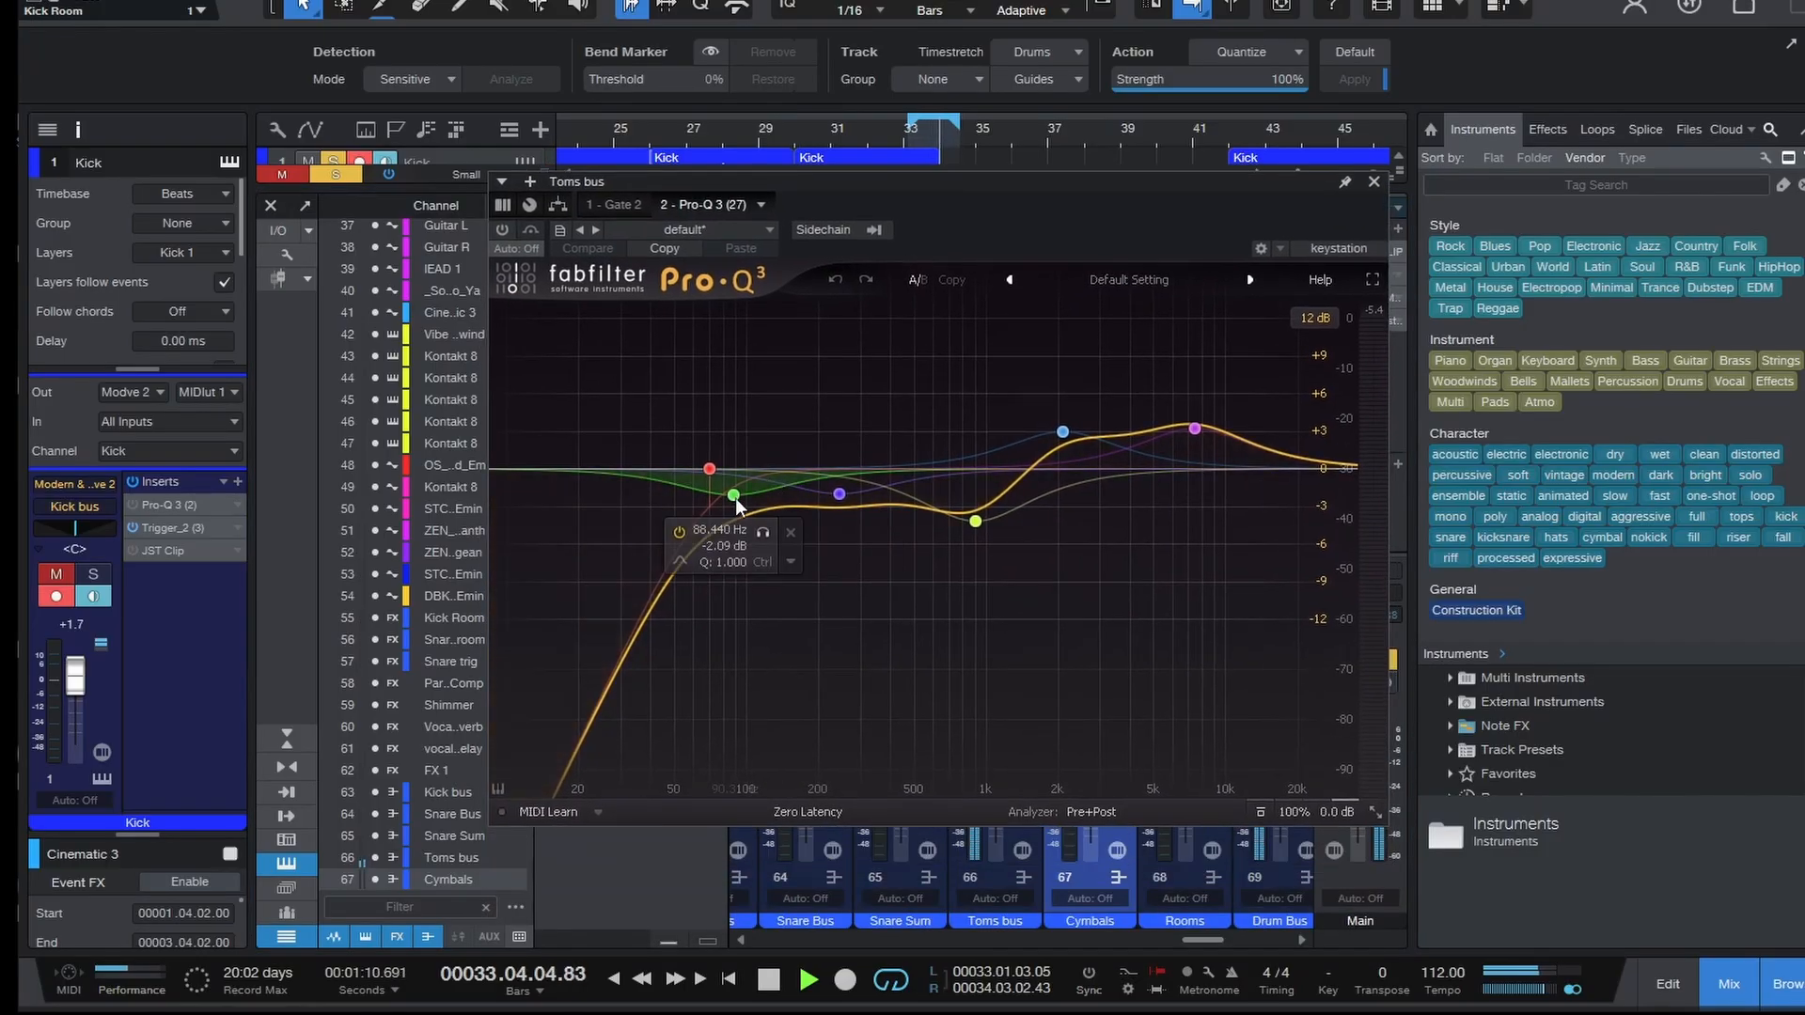
{"action": "mouse_move", "coordinate": [957, 545]}
{"action": "mouse_move", "coordinate": [1040, 447]}
{"action": "key", "text": "space"}
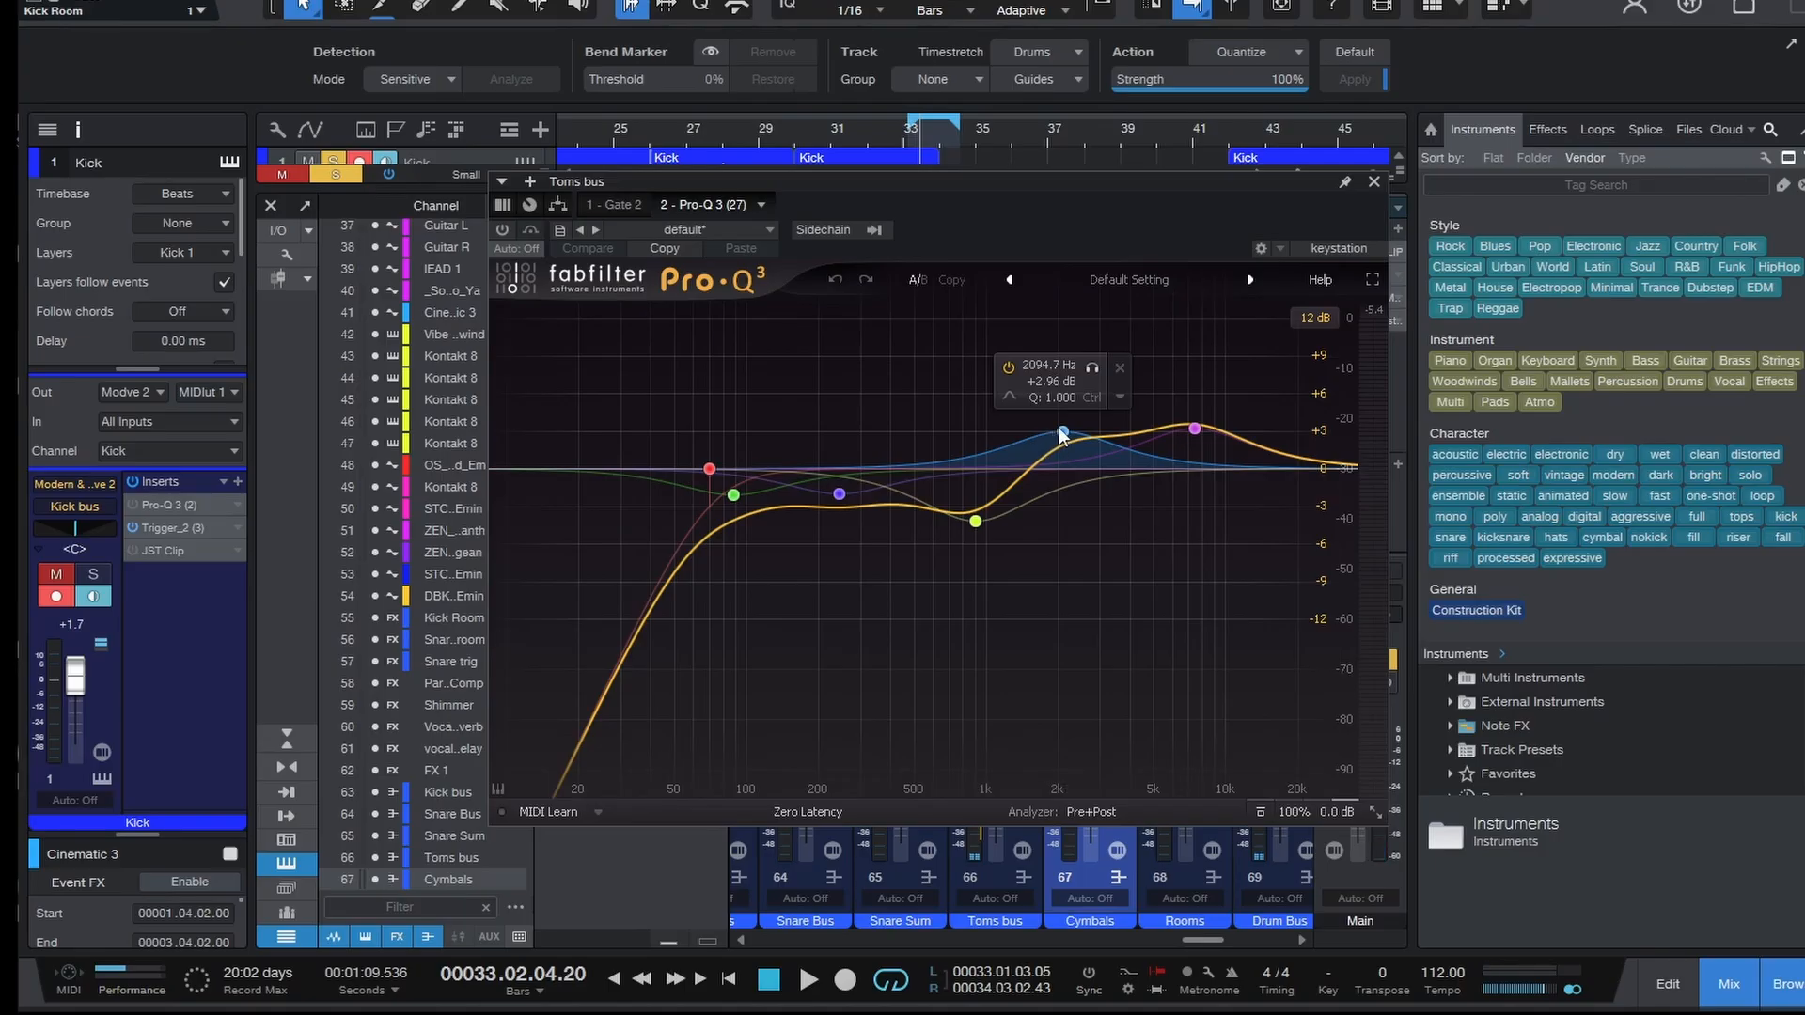
{"action": "mouse_move", "coordinate": [1211, 425]}
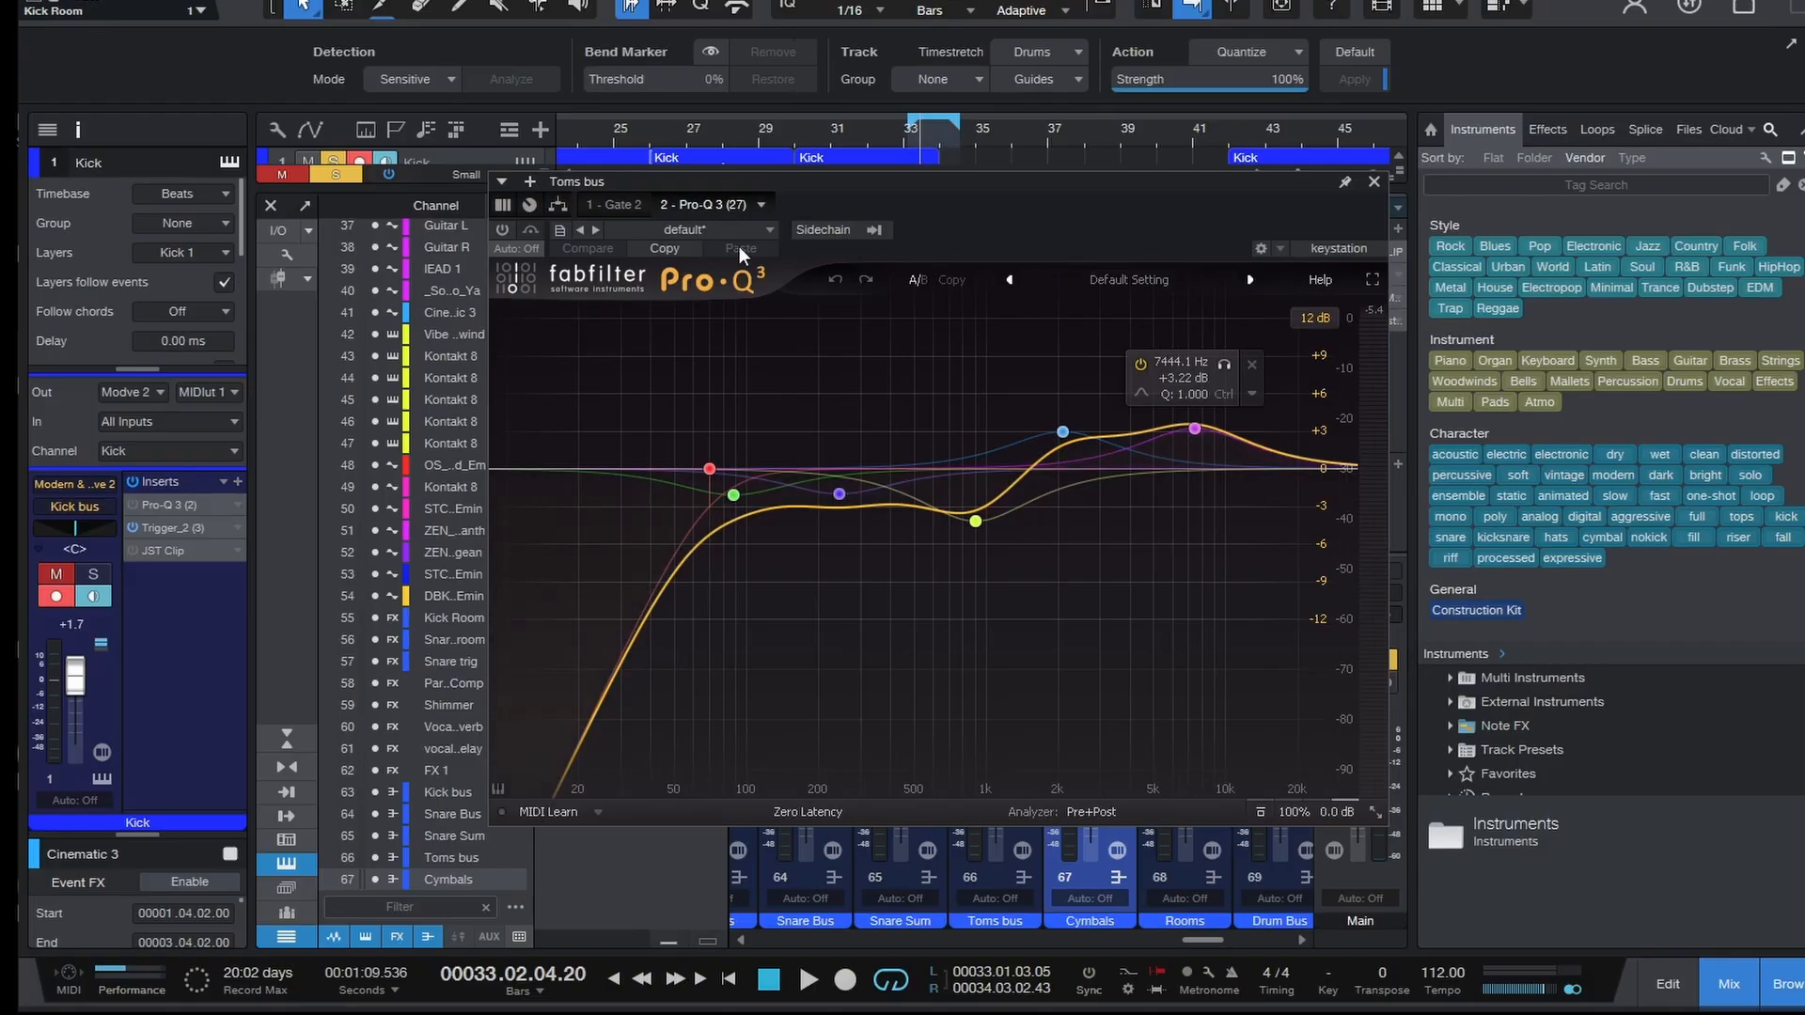
- Activate the Pro-Q 3 on the Toms bus during playback and close the plug-in window
{"action": "key", "text": "space"}
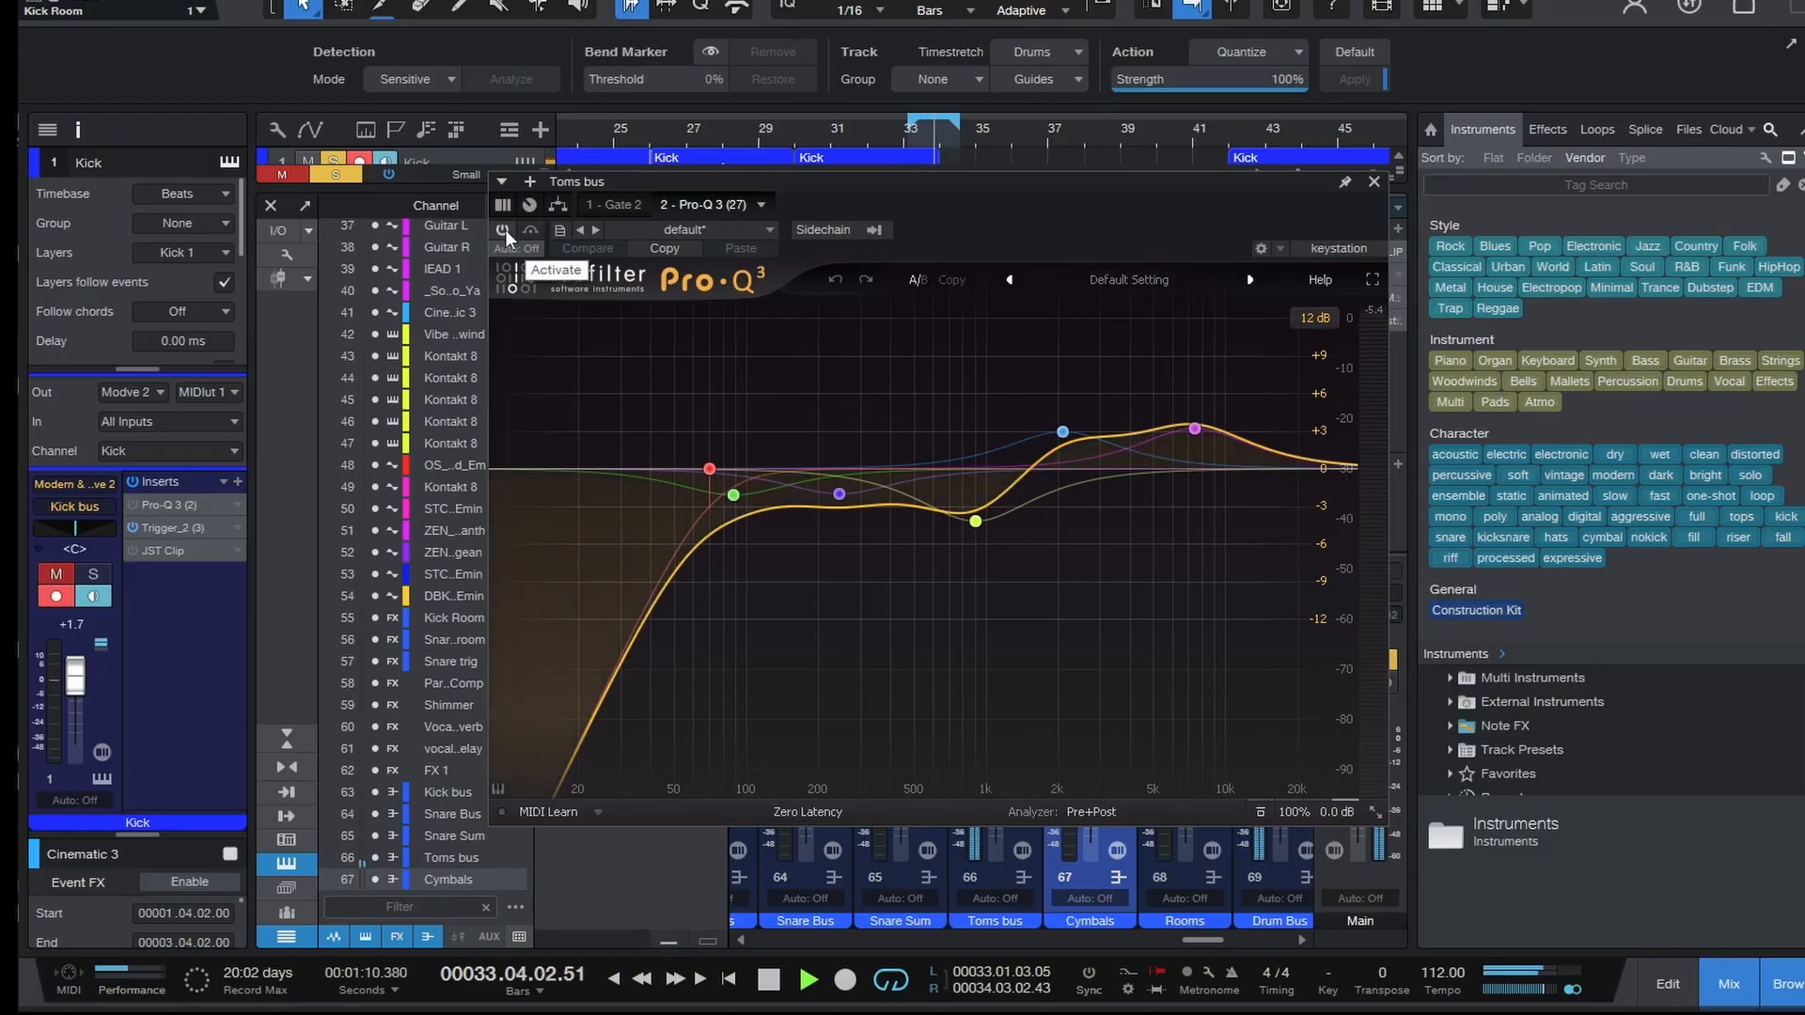
{"action": "left_click", "coordinate": [504, 234]}
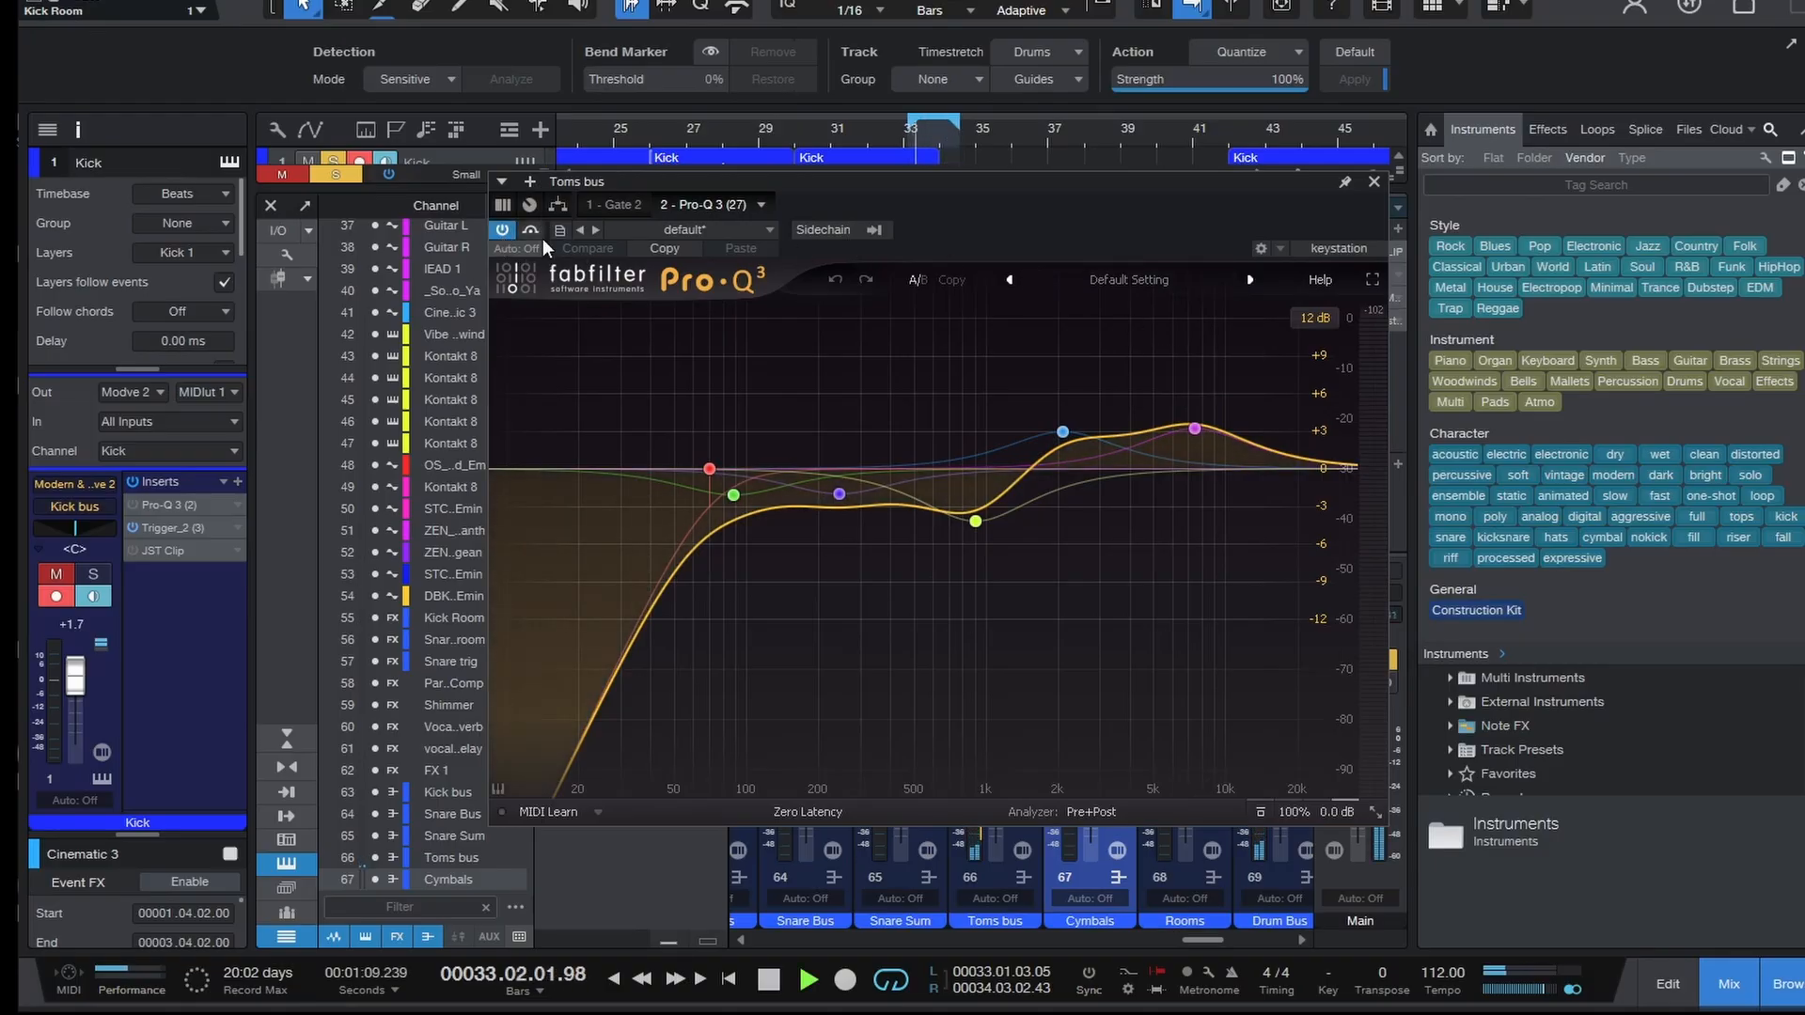
{"action": "left_click", "coordinate": [1376, 183]}
{"action": "key", "text": "space"}
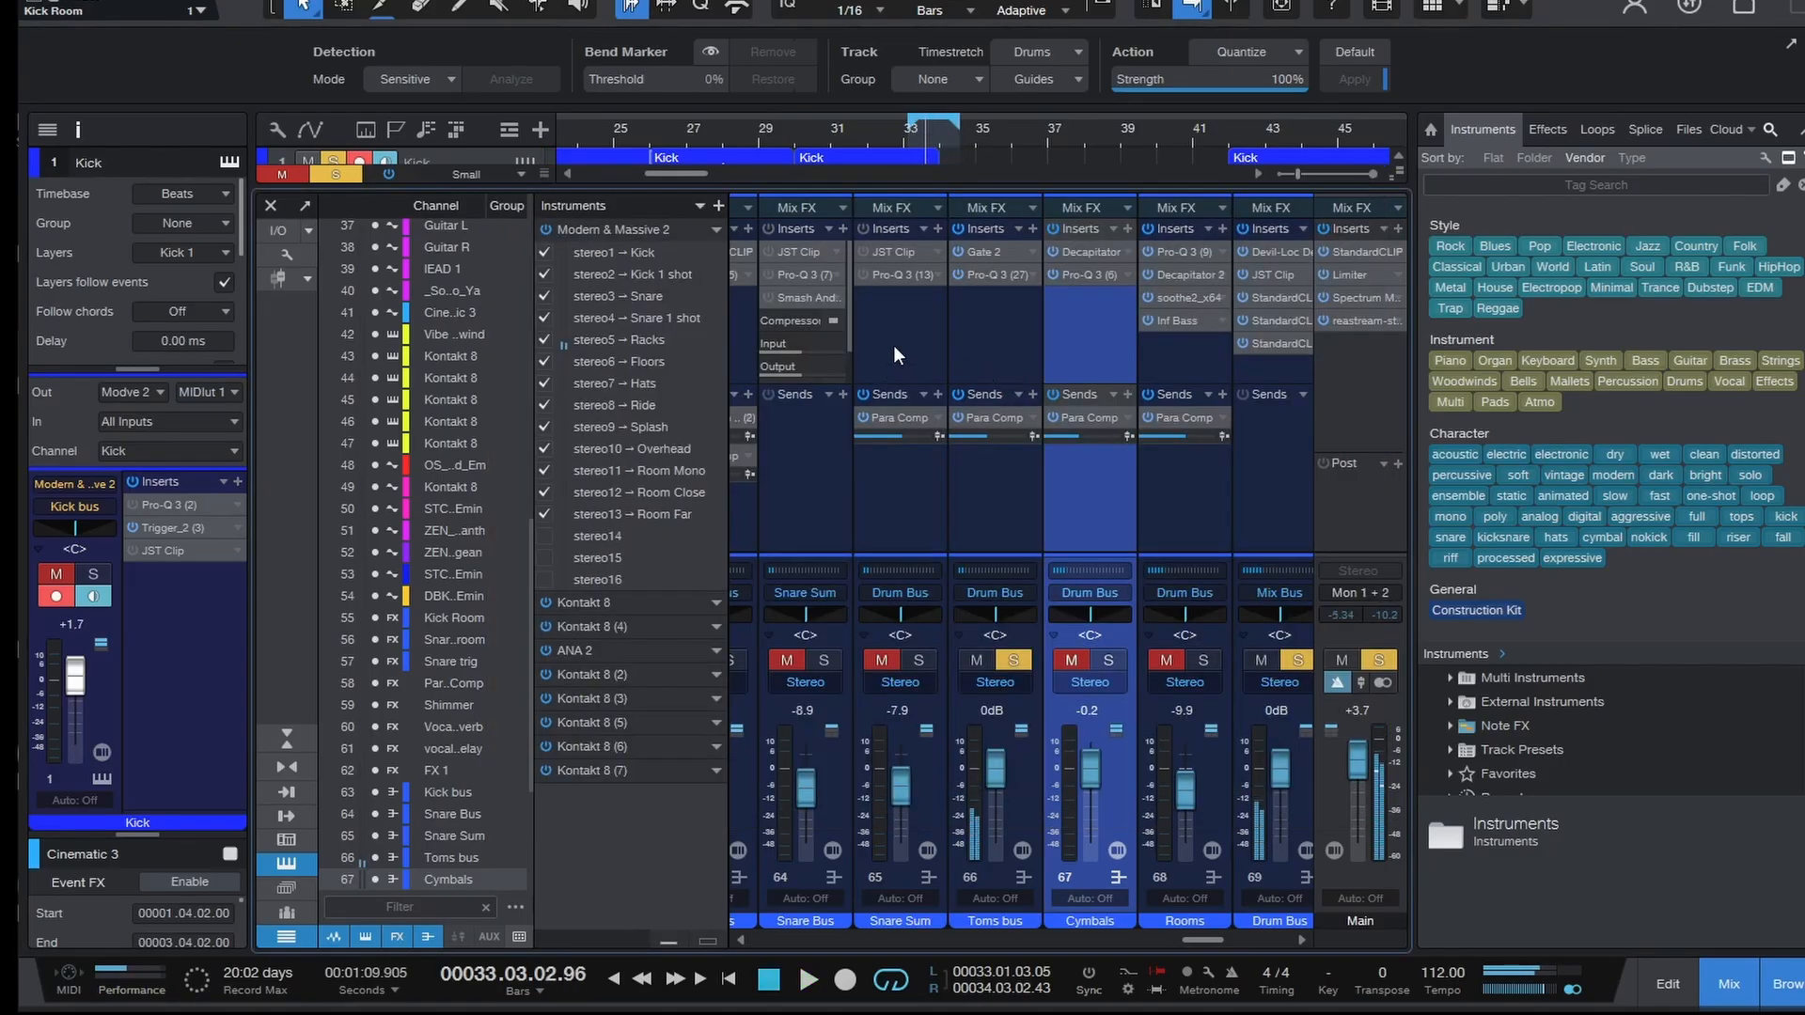
- Solo the Snare Sum bus and open its JST Clip while auditioning the current loop
{"action": "left_click", "coordinate": [894, 344]}
{"action": "left_click", "coordinate": [918, 660]}
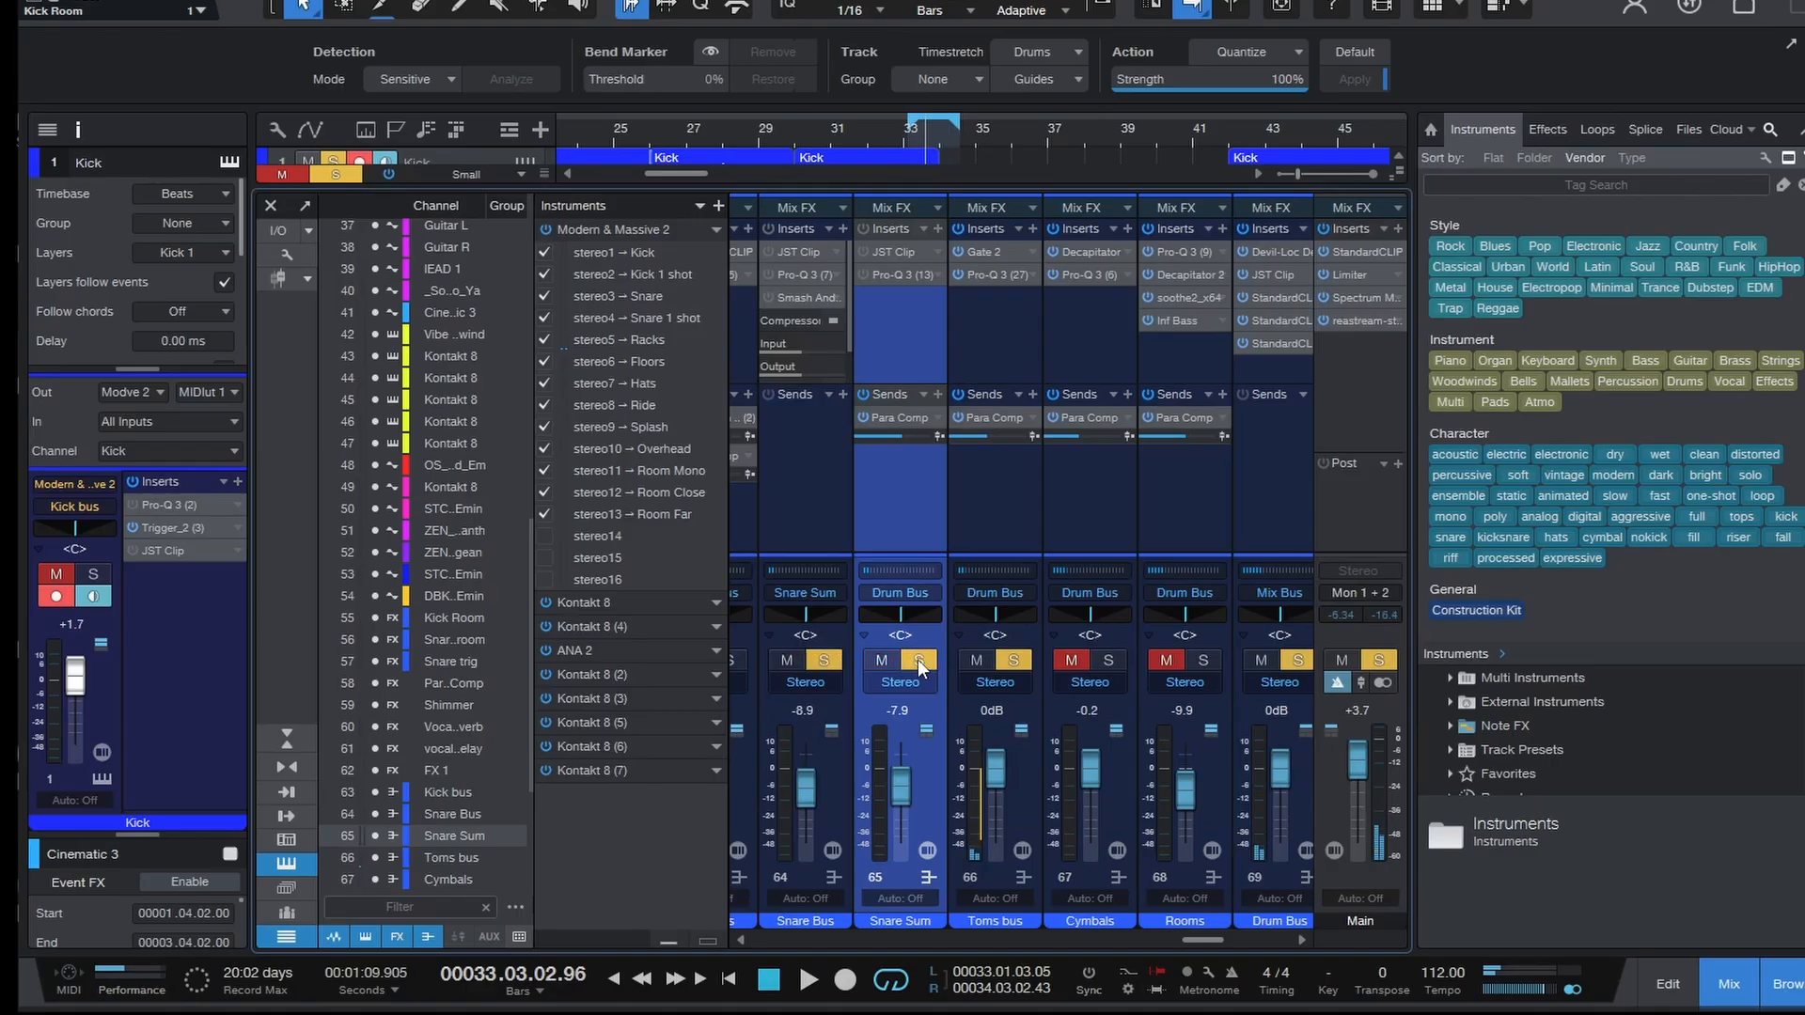
{"action": "left_click", "coordinate": [884, 254]}
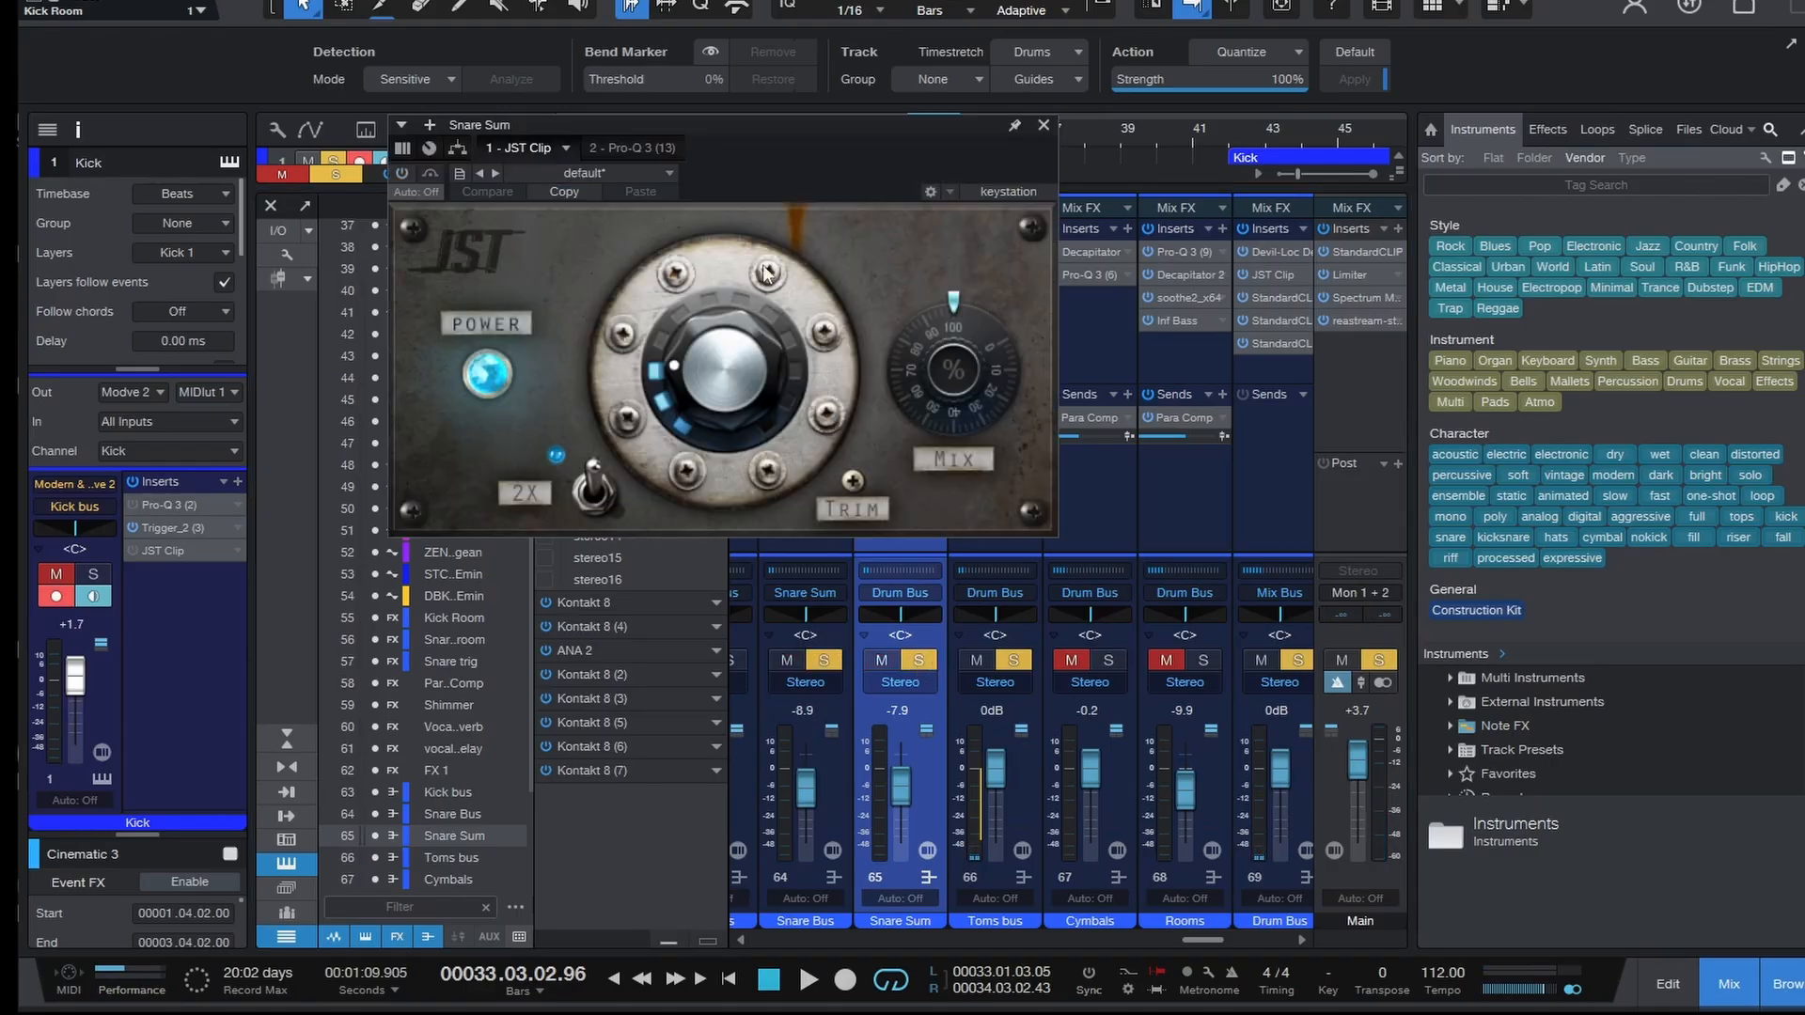
{"action": "left_click_drag", "start_coordinate": [724, 172], "coordinate": [820, 174]}
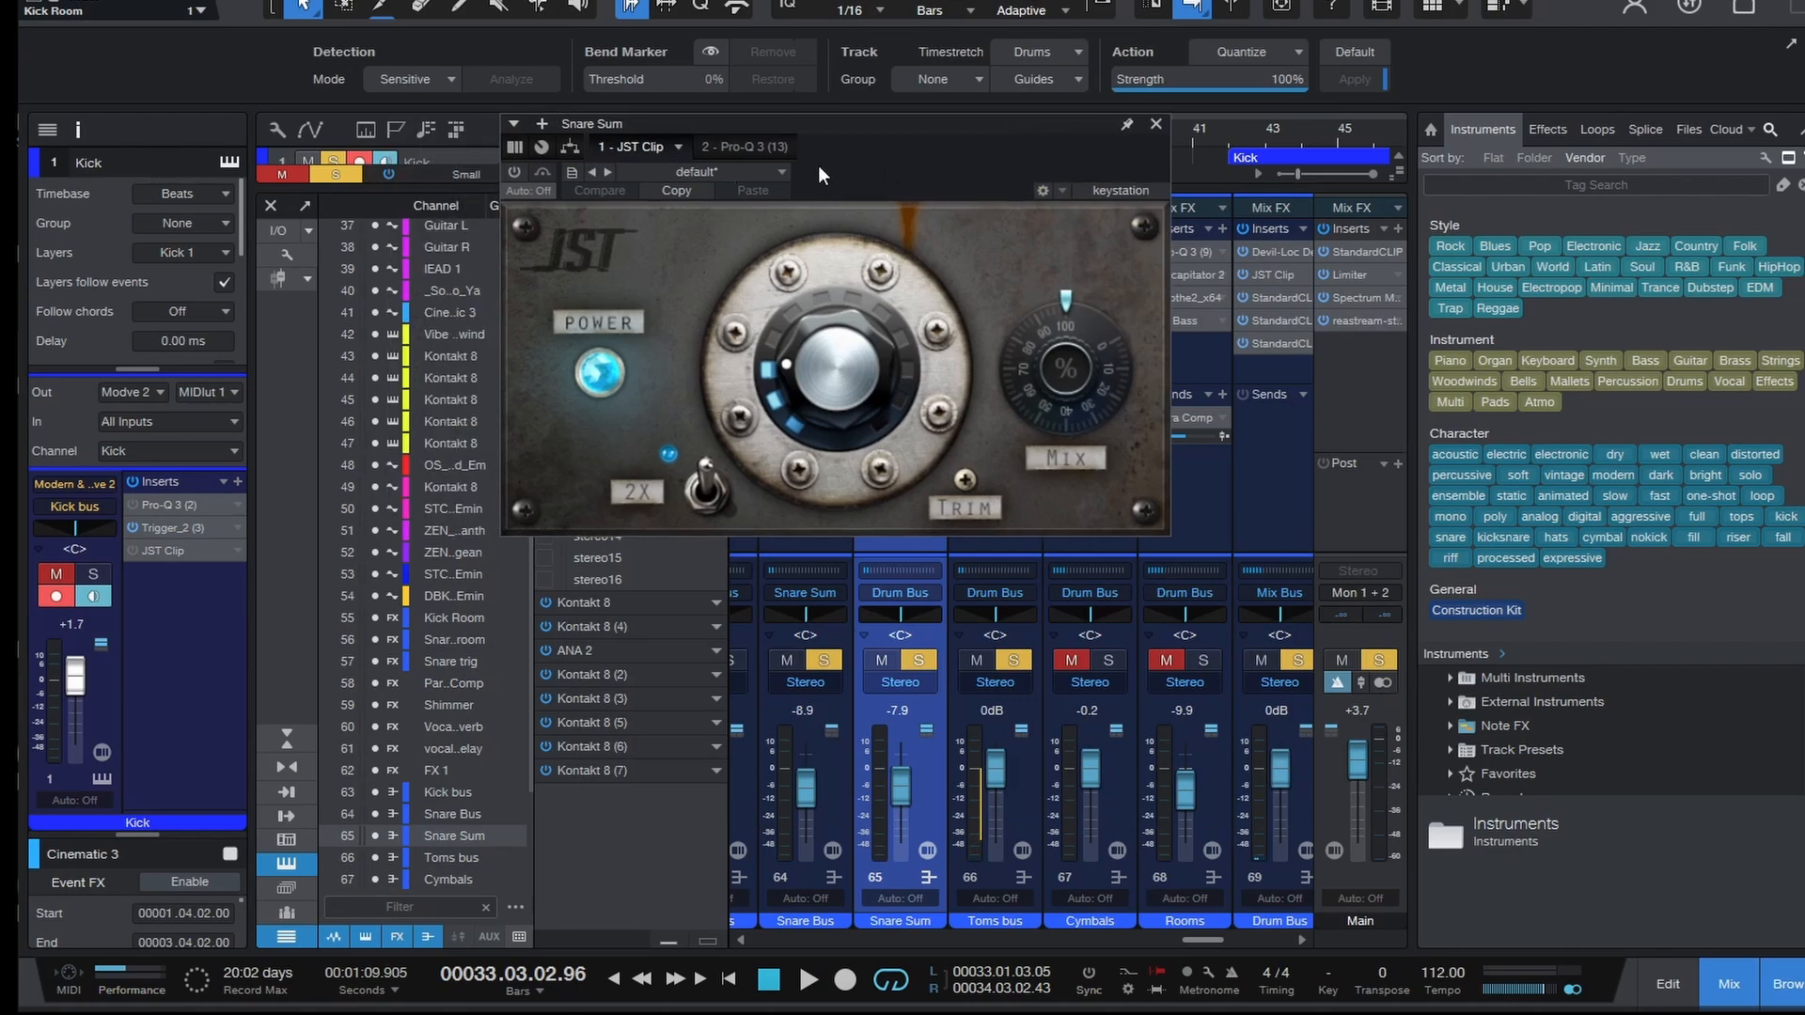
{"action": "key", "text": "space"}
{"action": "left_click", "coordinate": [514, 173]}
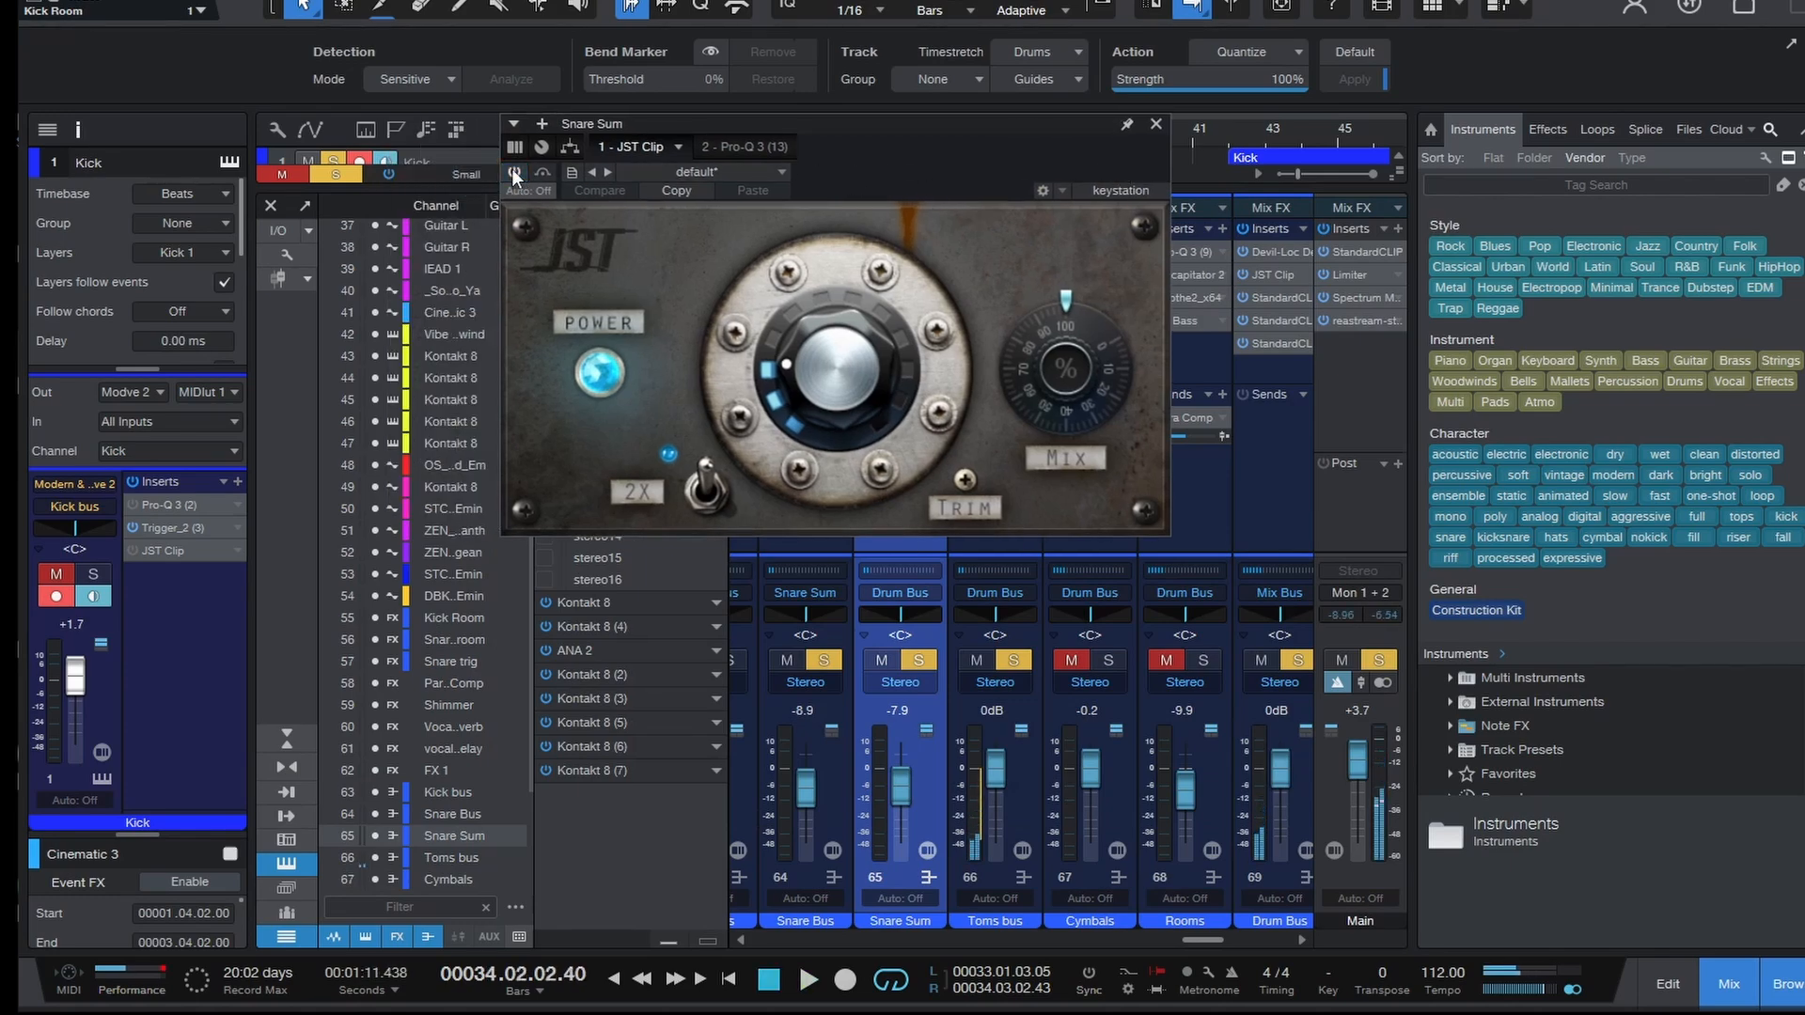
- Clear the Toms bus solo and move the playback loop to run from about bar 22 to bar 26
{"action": "left_click", "coordinate": [1007, 645]}
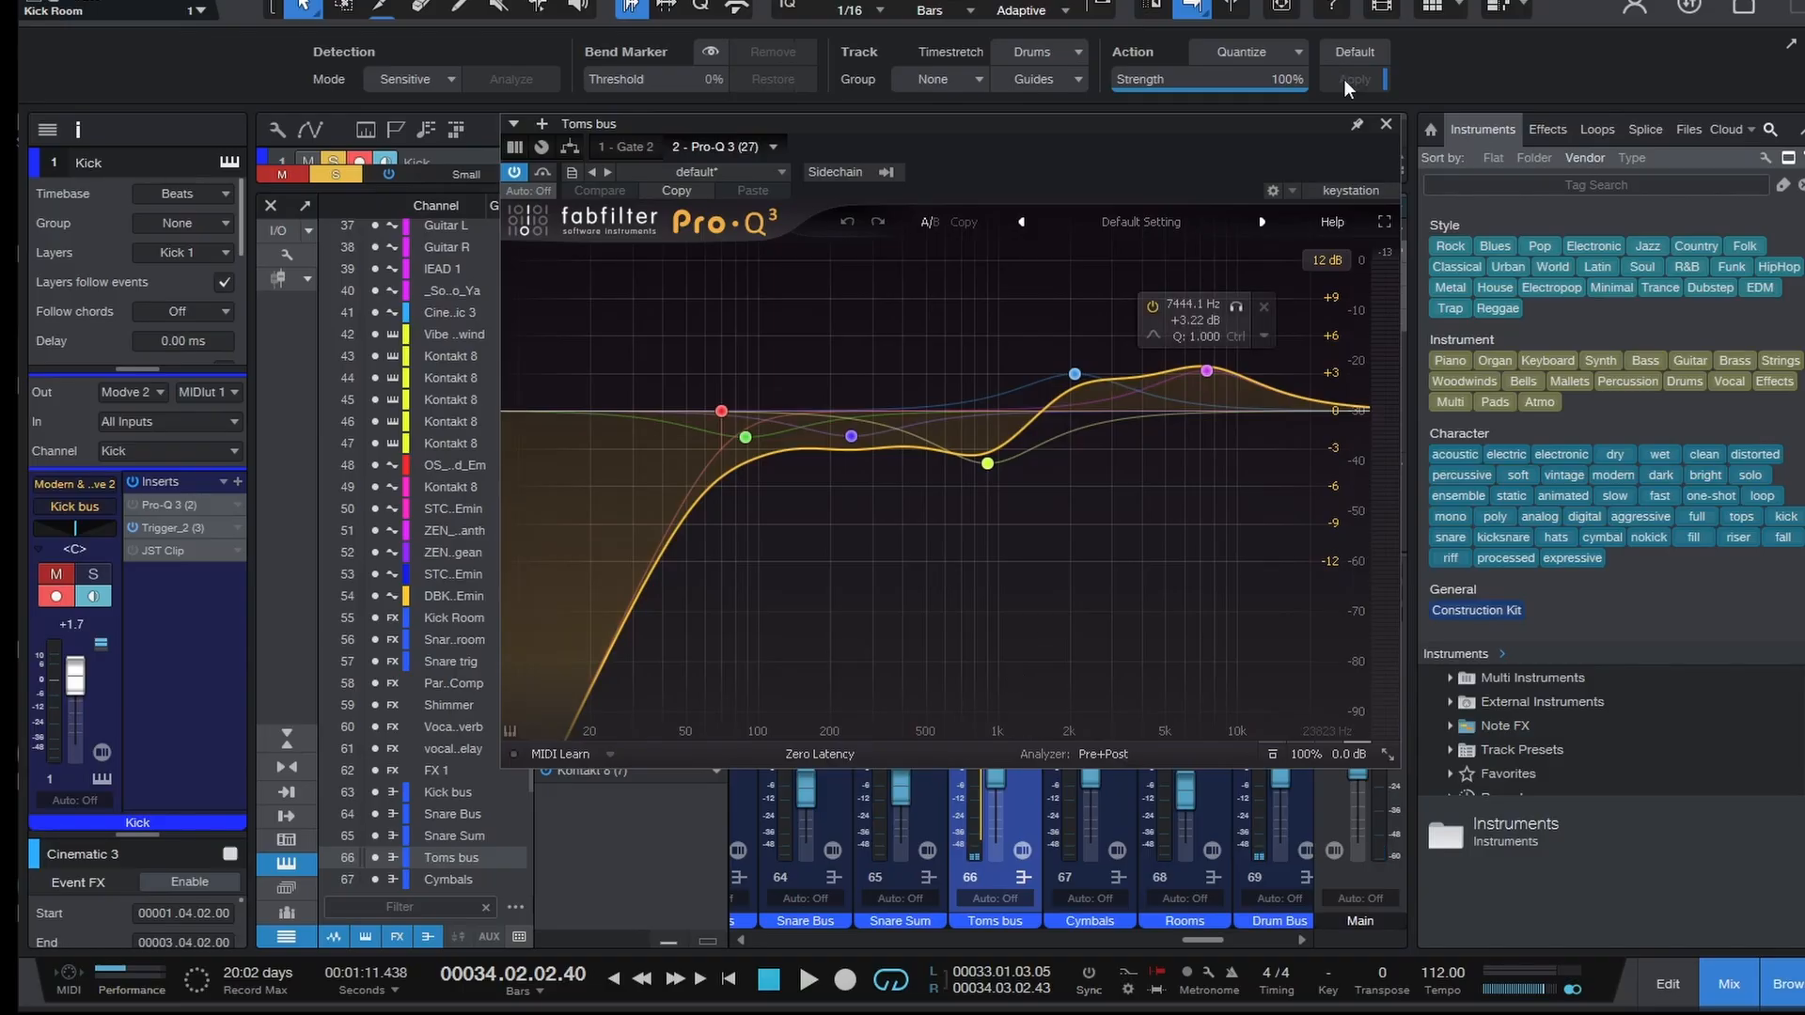
{"action": "left_click", "coordinate": [1385, 125]}
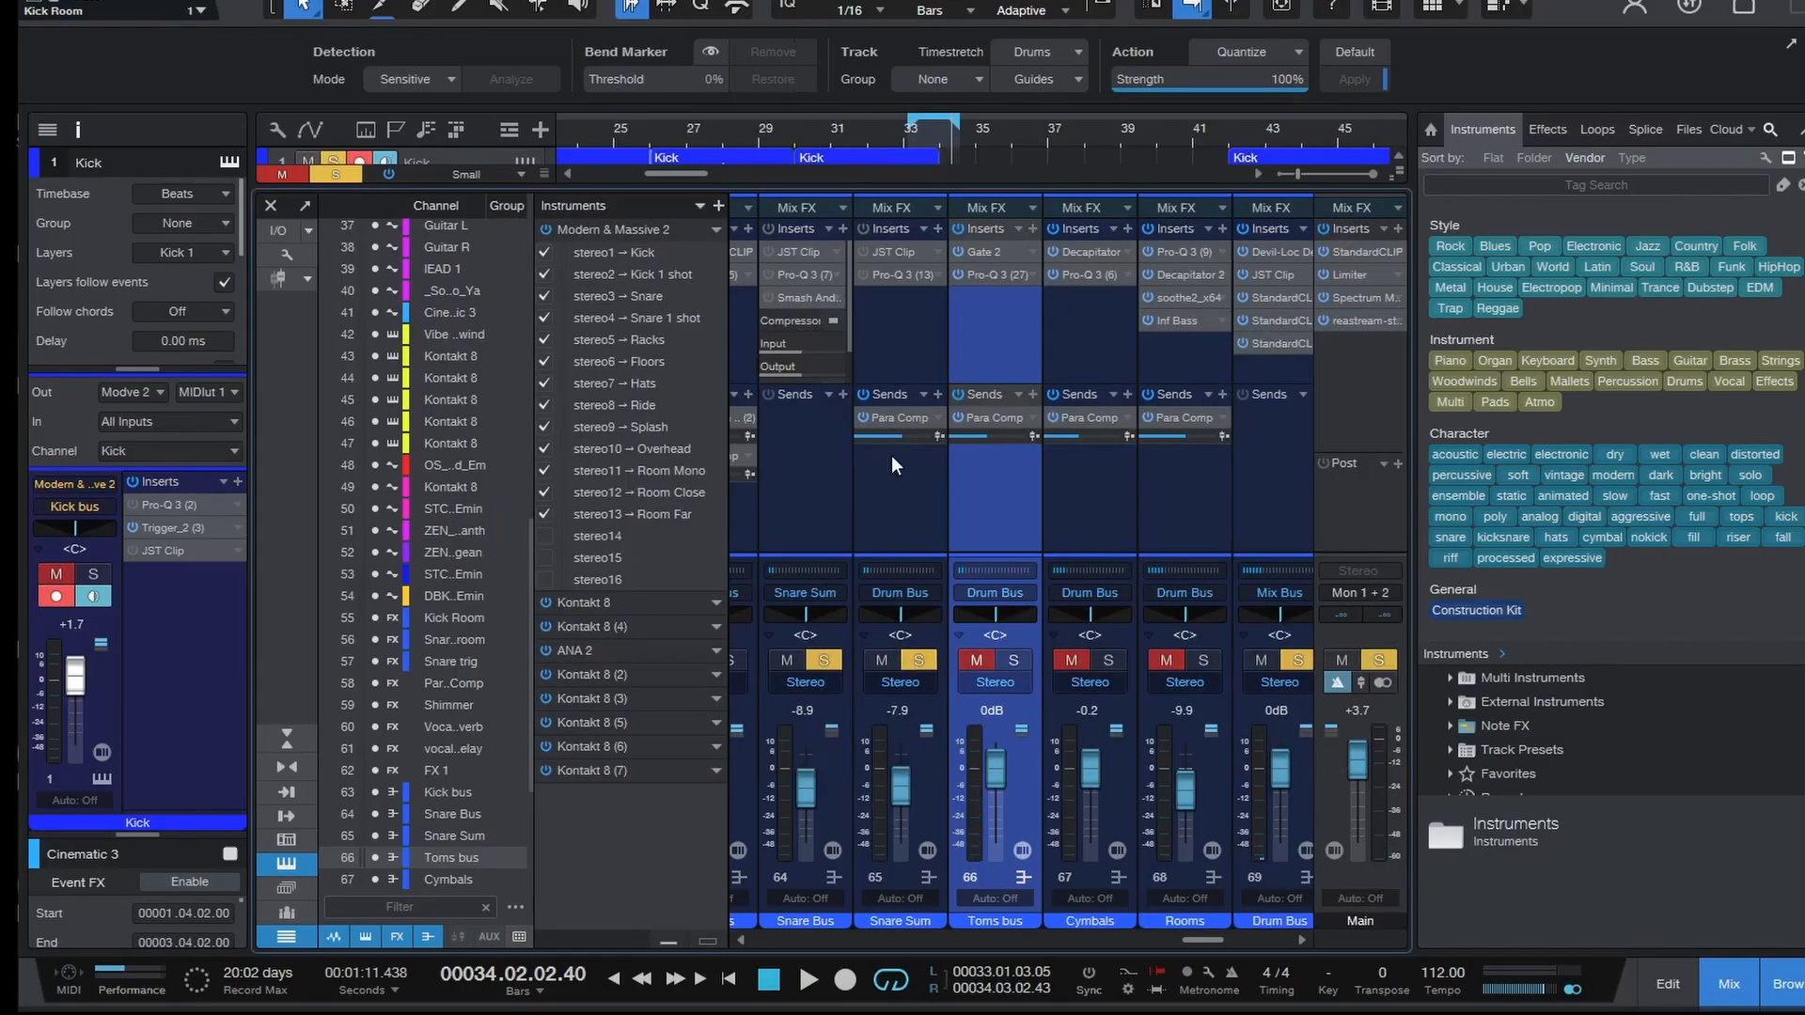
{"action": "left_click_drag", "start_coordinate": [658, 143], "coordinate": [788, 139]}
{"action": "left_click_drag", "start_coordinate": [668, 111], "coordinate": [814, 116]}
{"action": "key", "text": "space"}
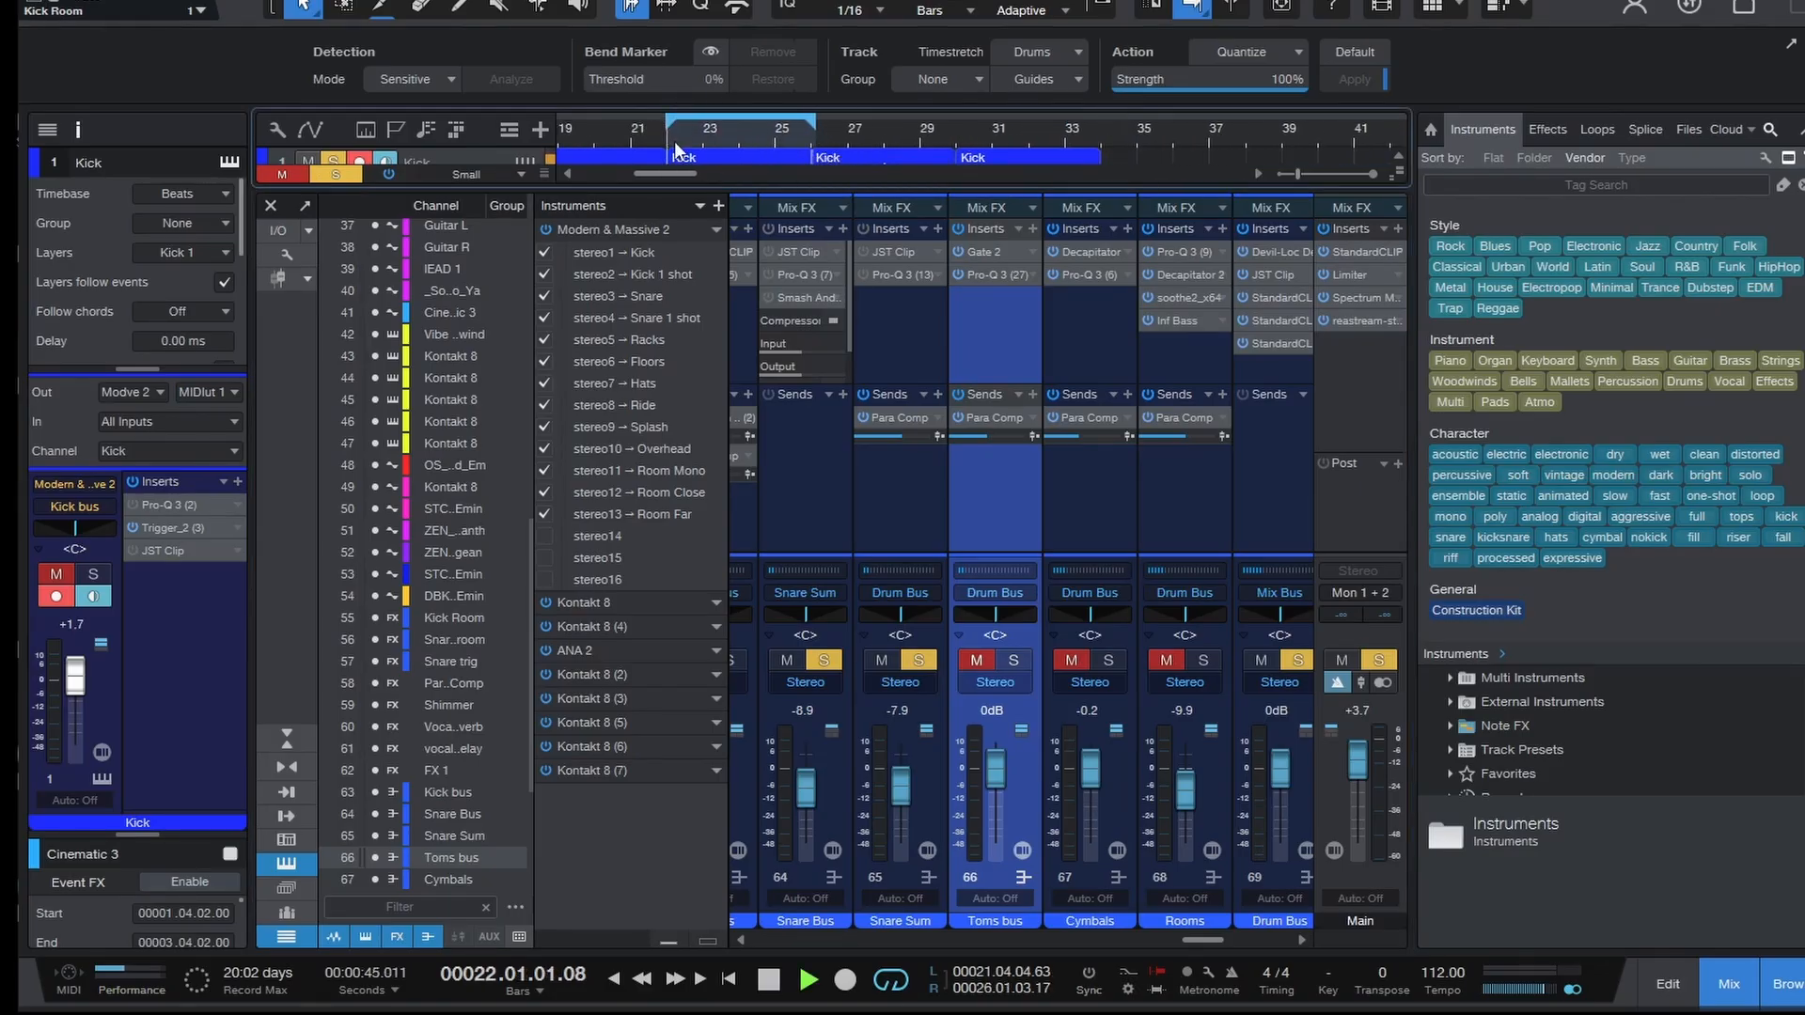
- Check the clipping amount in the Snare Sum JST Clip and activate it while the snare loop plays
{"action": "left_click", "coordinate": [888, 256]}
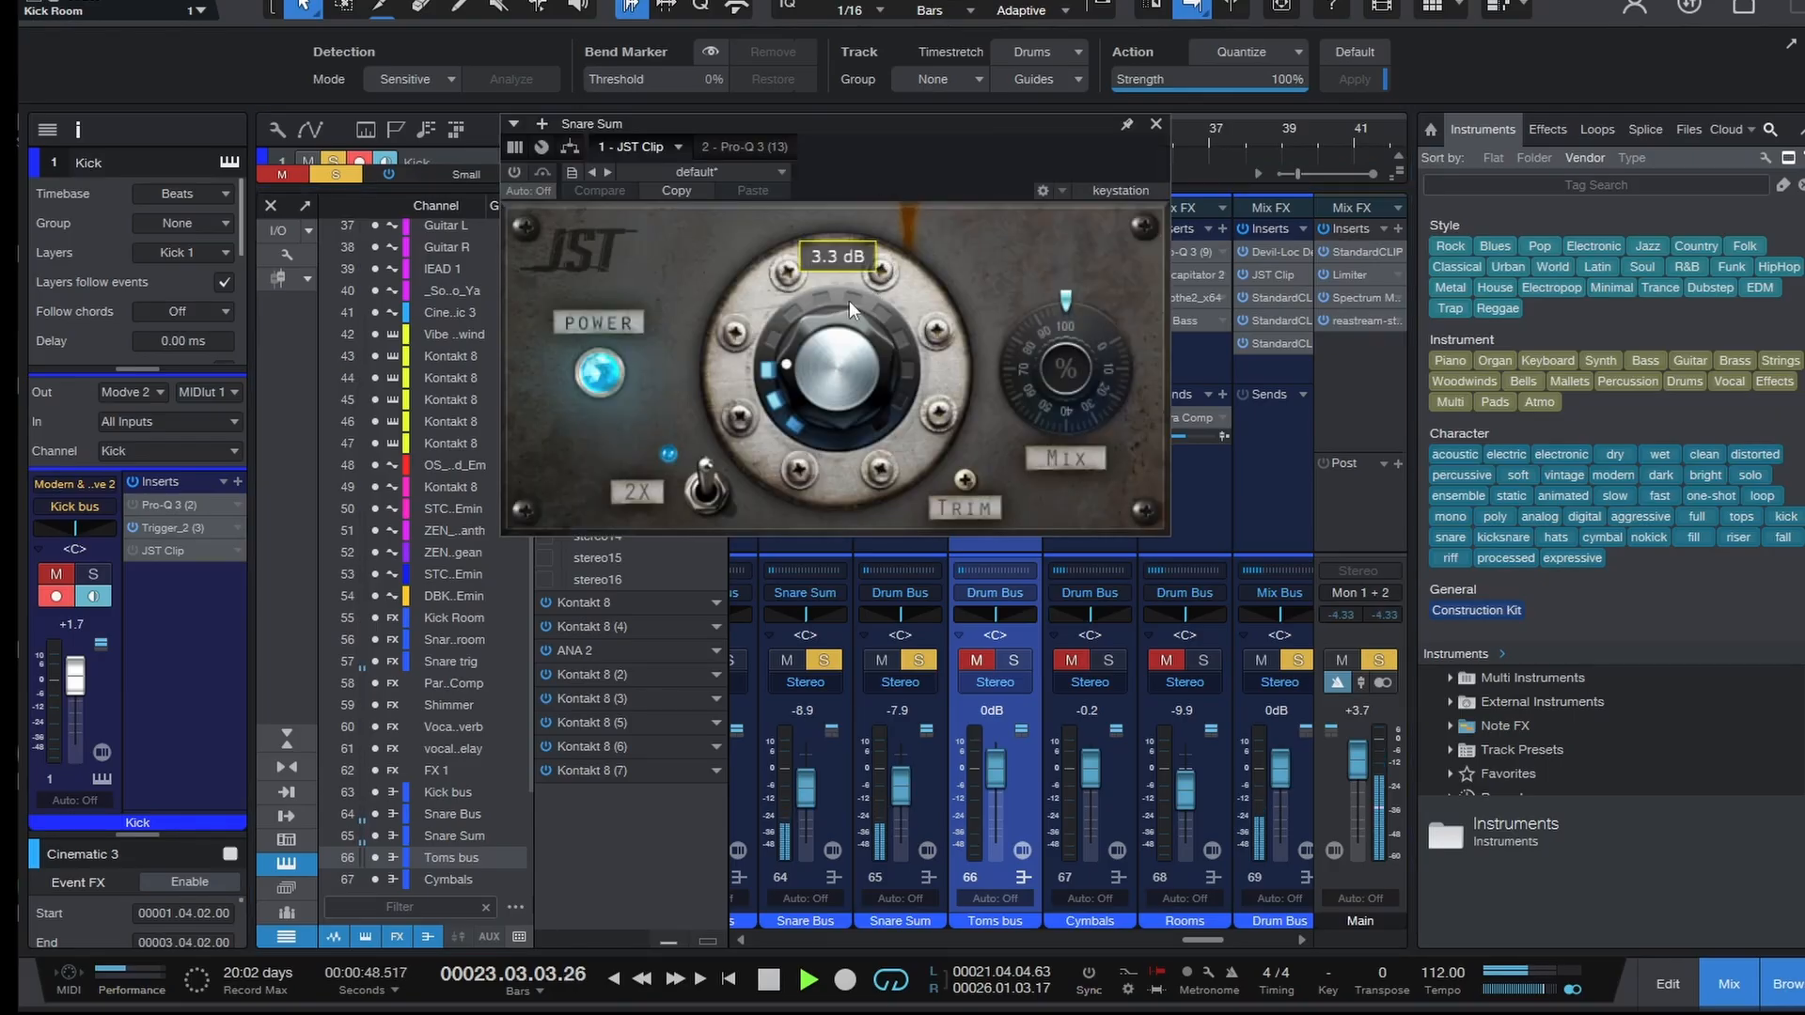
{"action": "left_click", "coordinate": [515, 175]}
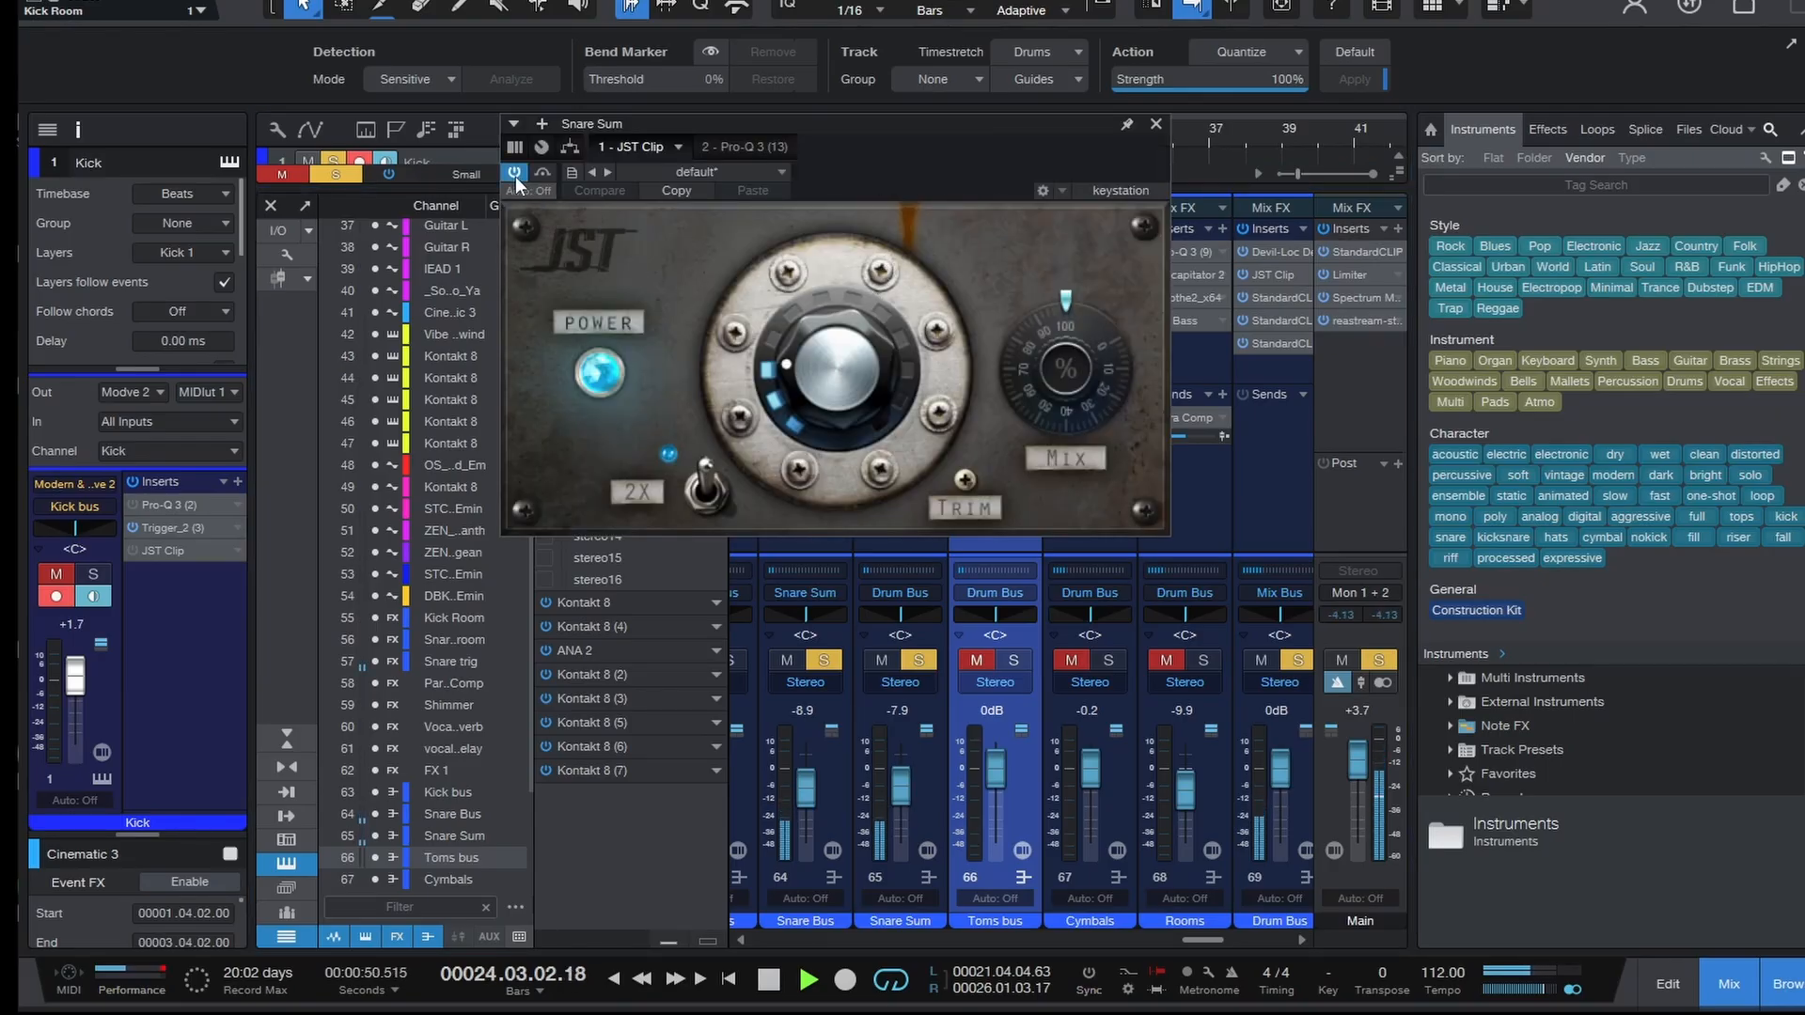
{"action": "key", "text": "space"}
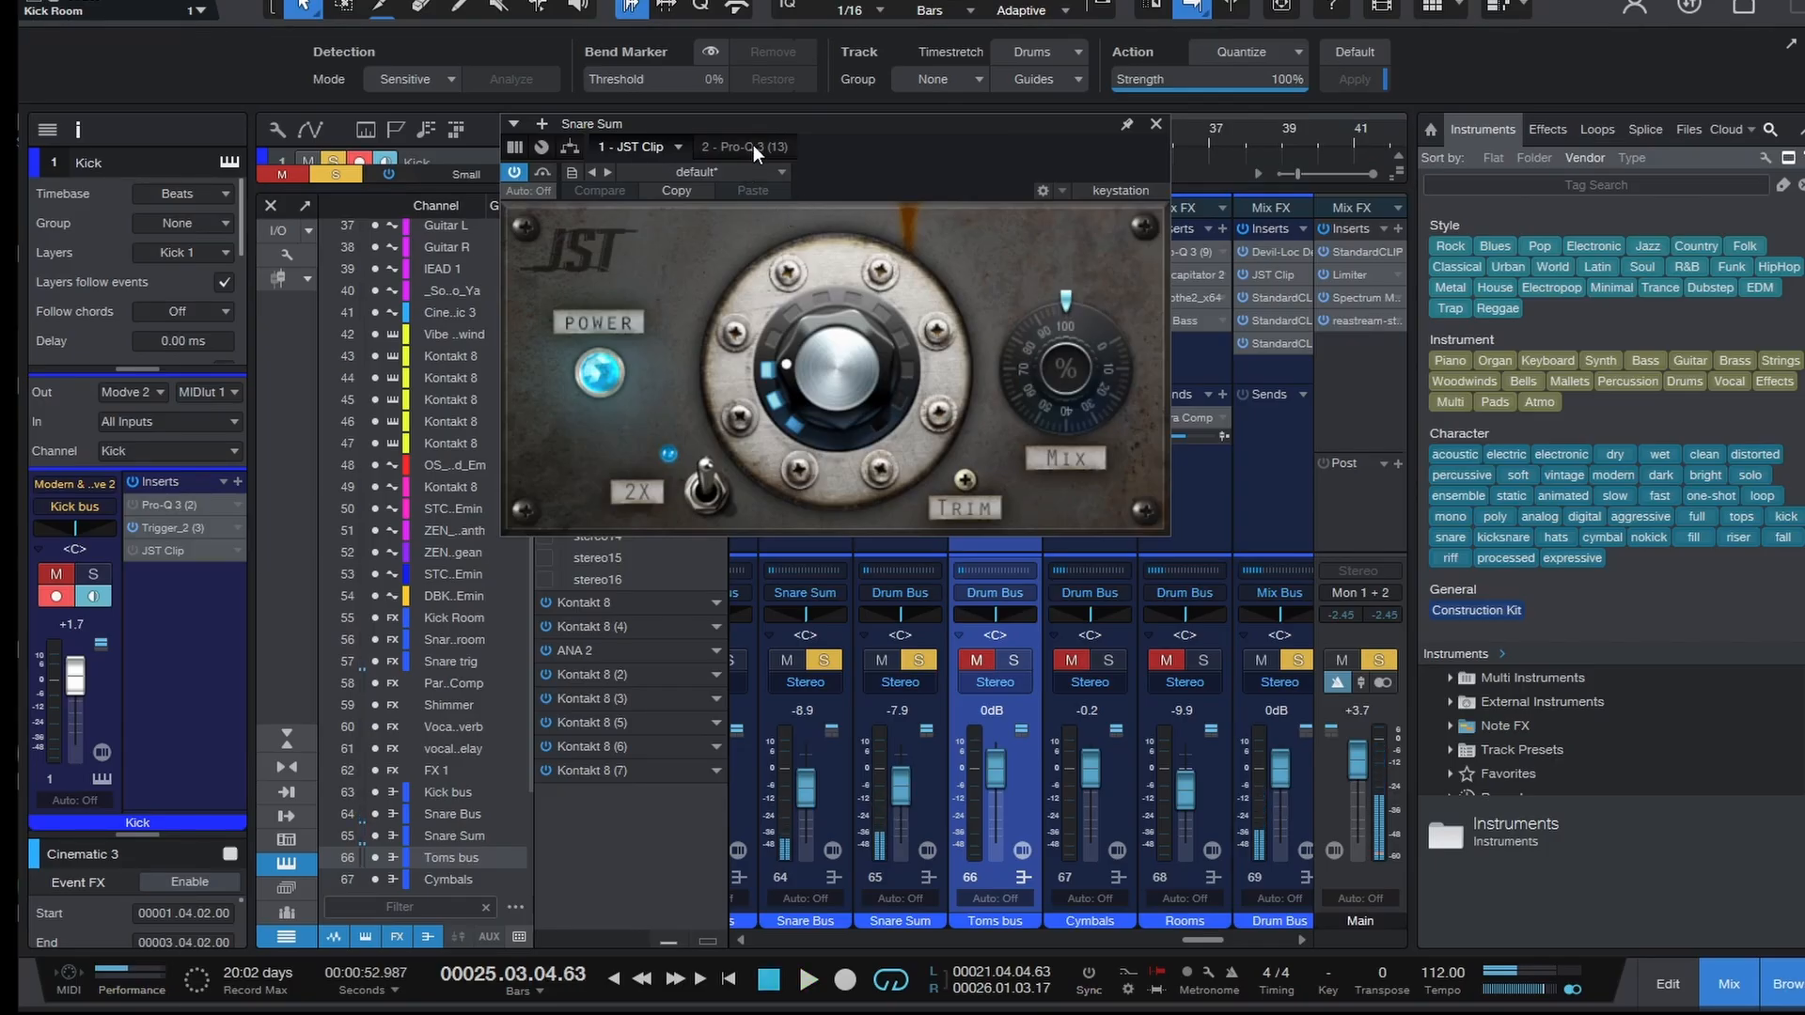
- Activate the Snare Sum Pro-Q 3, audition its 311 Hz cut band in isolation and close the plug-in window
{"action": "left_click", "coordinate": [782, 149]}
{"action": "mouse_move", "coordinate": [874, 433]}
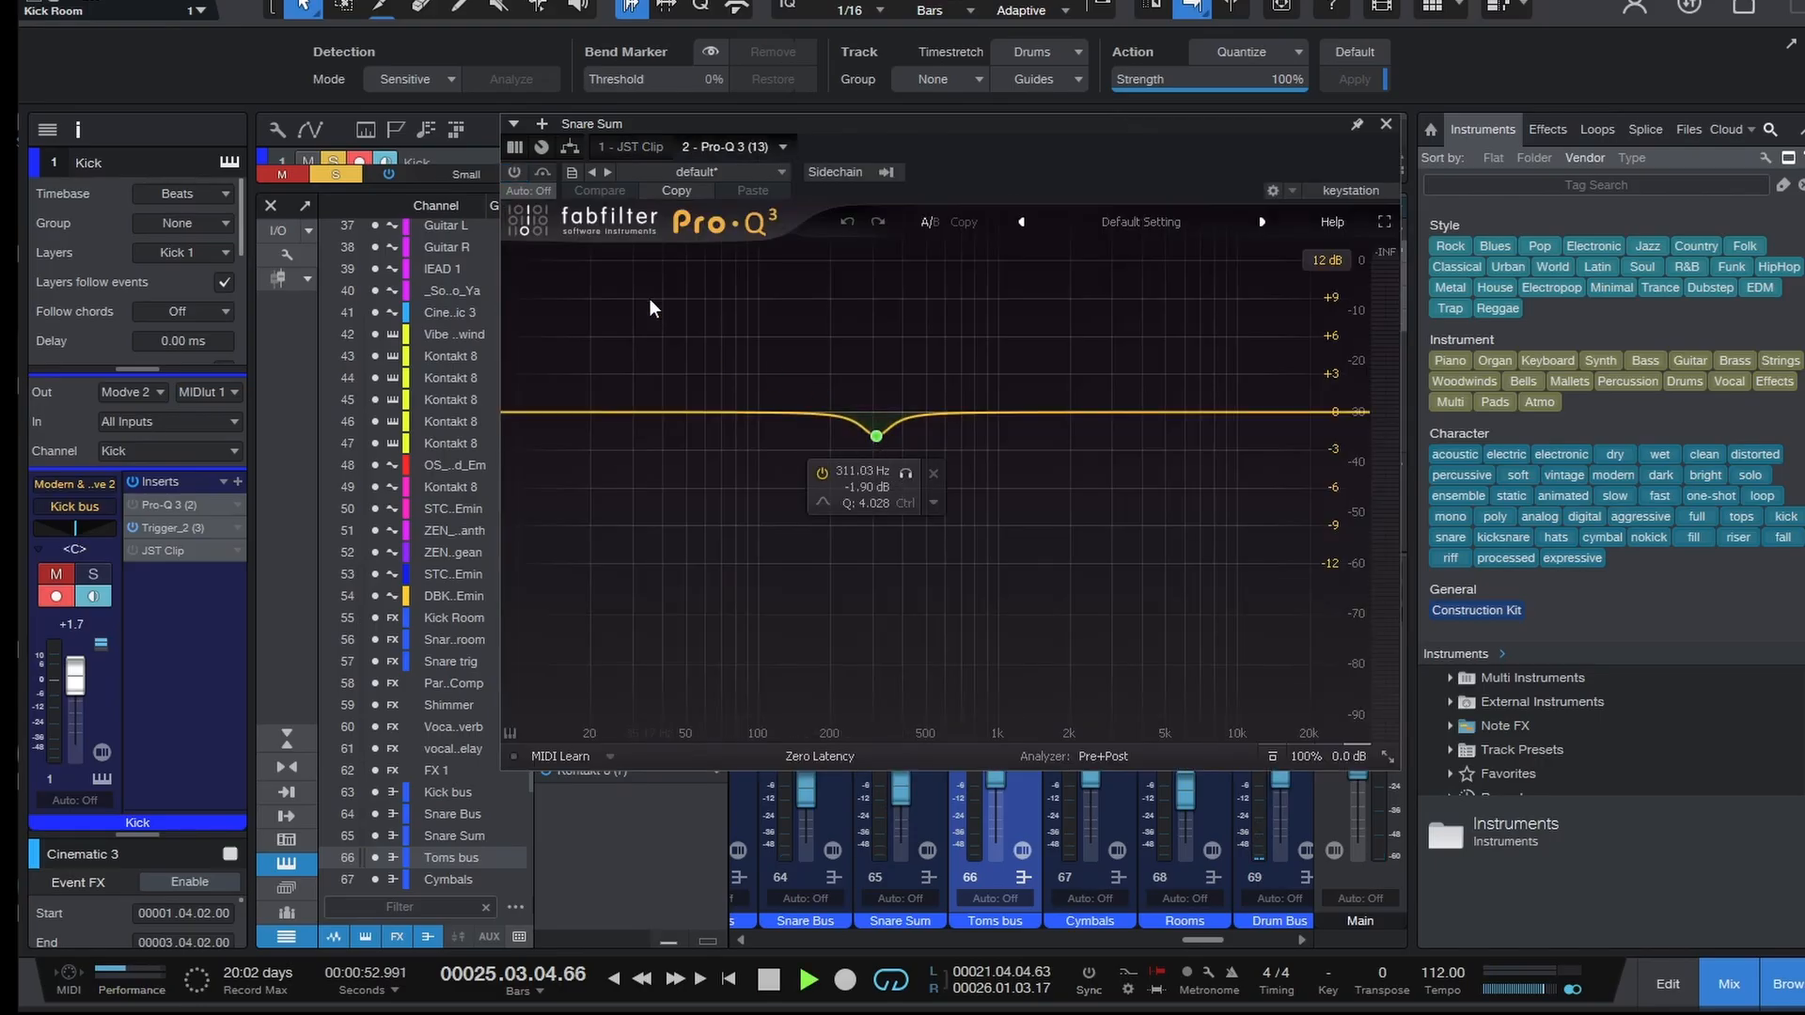
{"action": "key", "text": "space"}
{"action": "left_click", "coordinate": [514, 172]}
{"action": "left_click", "coordinate": [905, 473]}
{"action": "left_click", "coordinate": [905, 474]}
{"action": "key", "text": "space"}
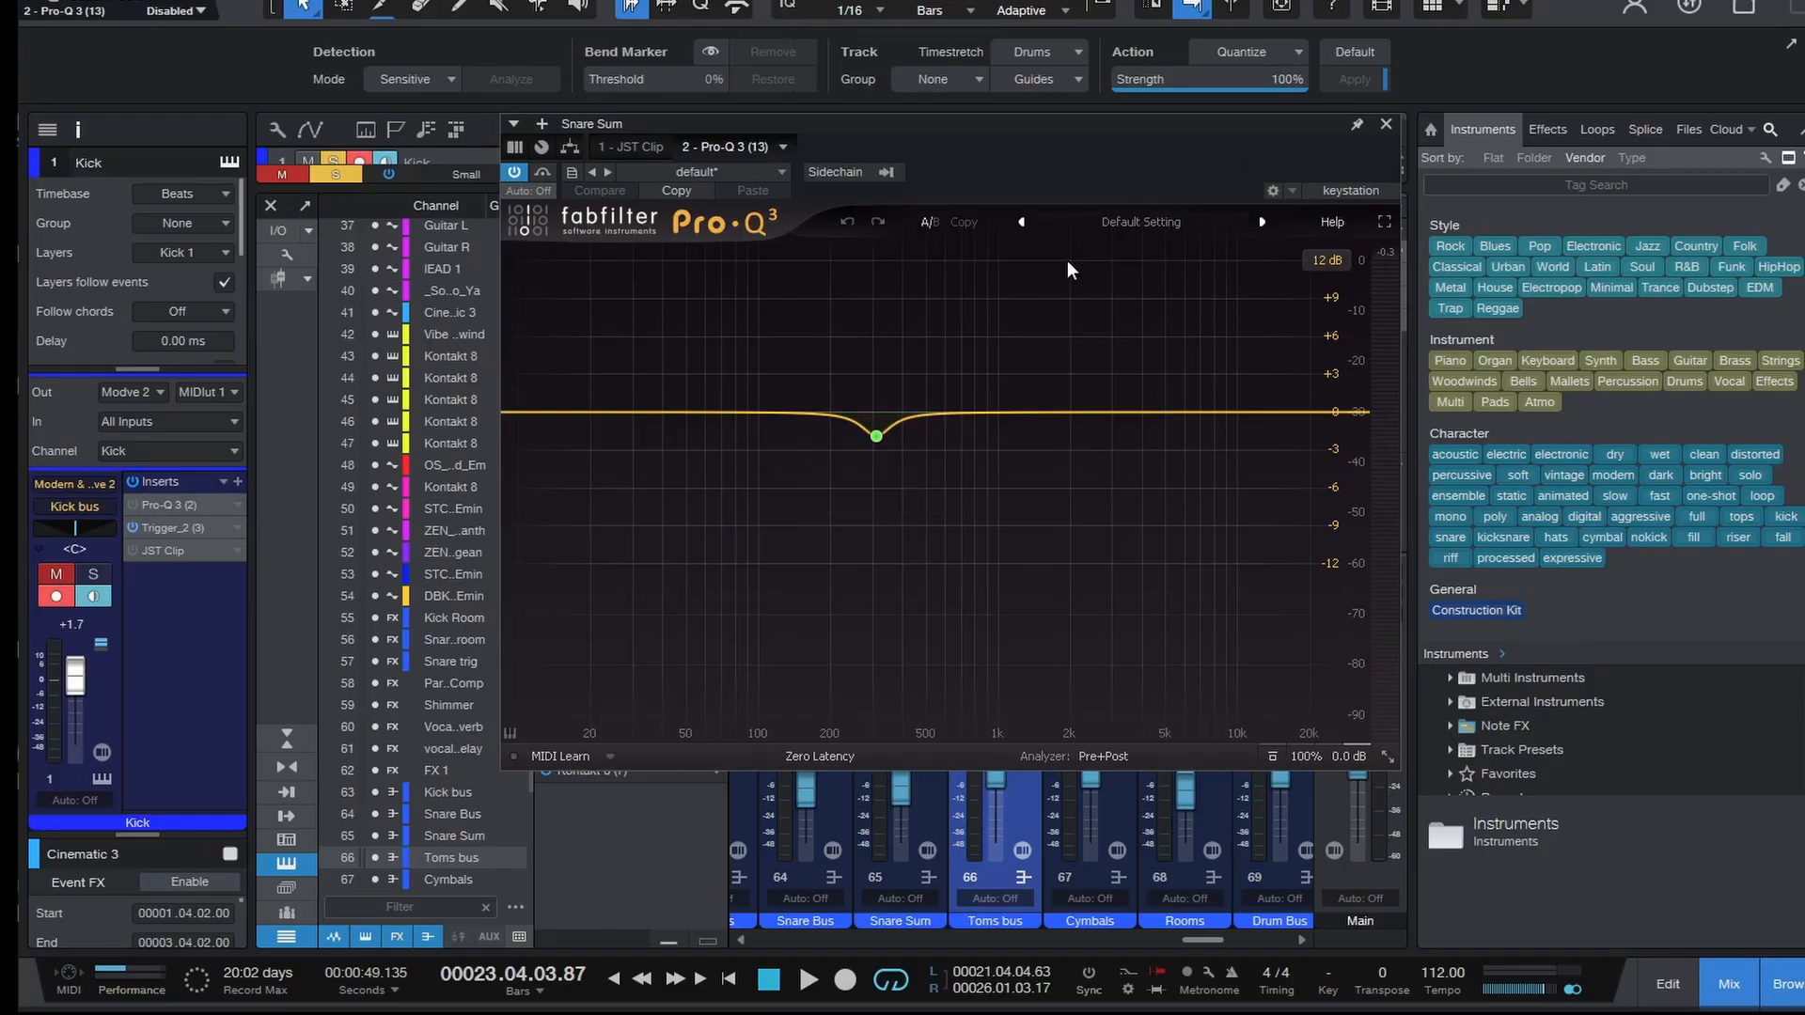
{"action": "left_click", "coordinate": [1386, 126]}
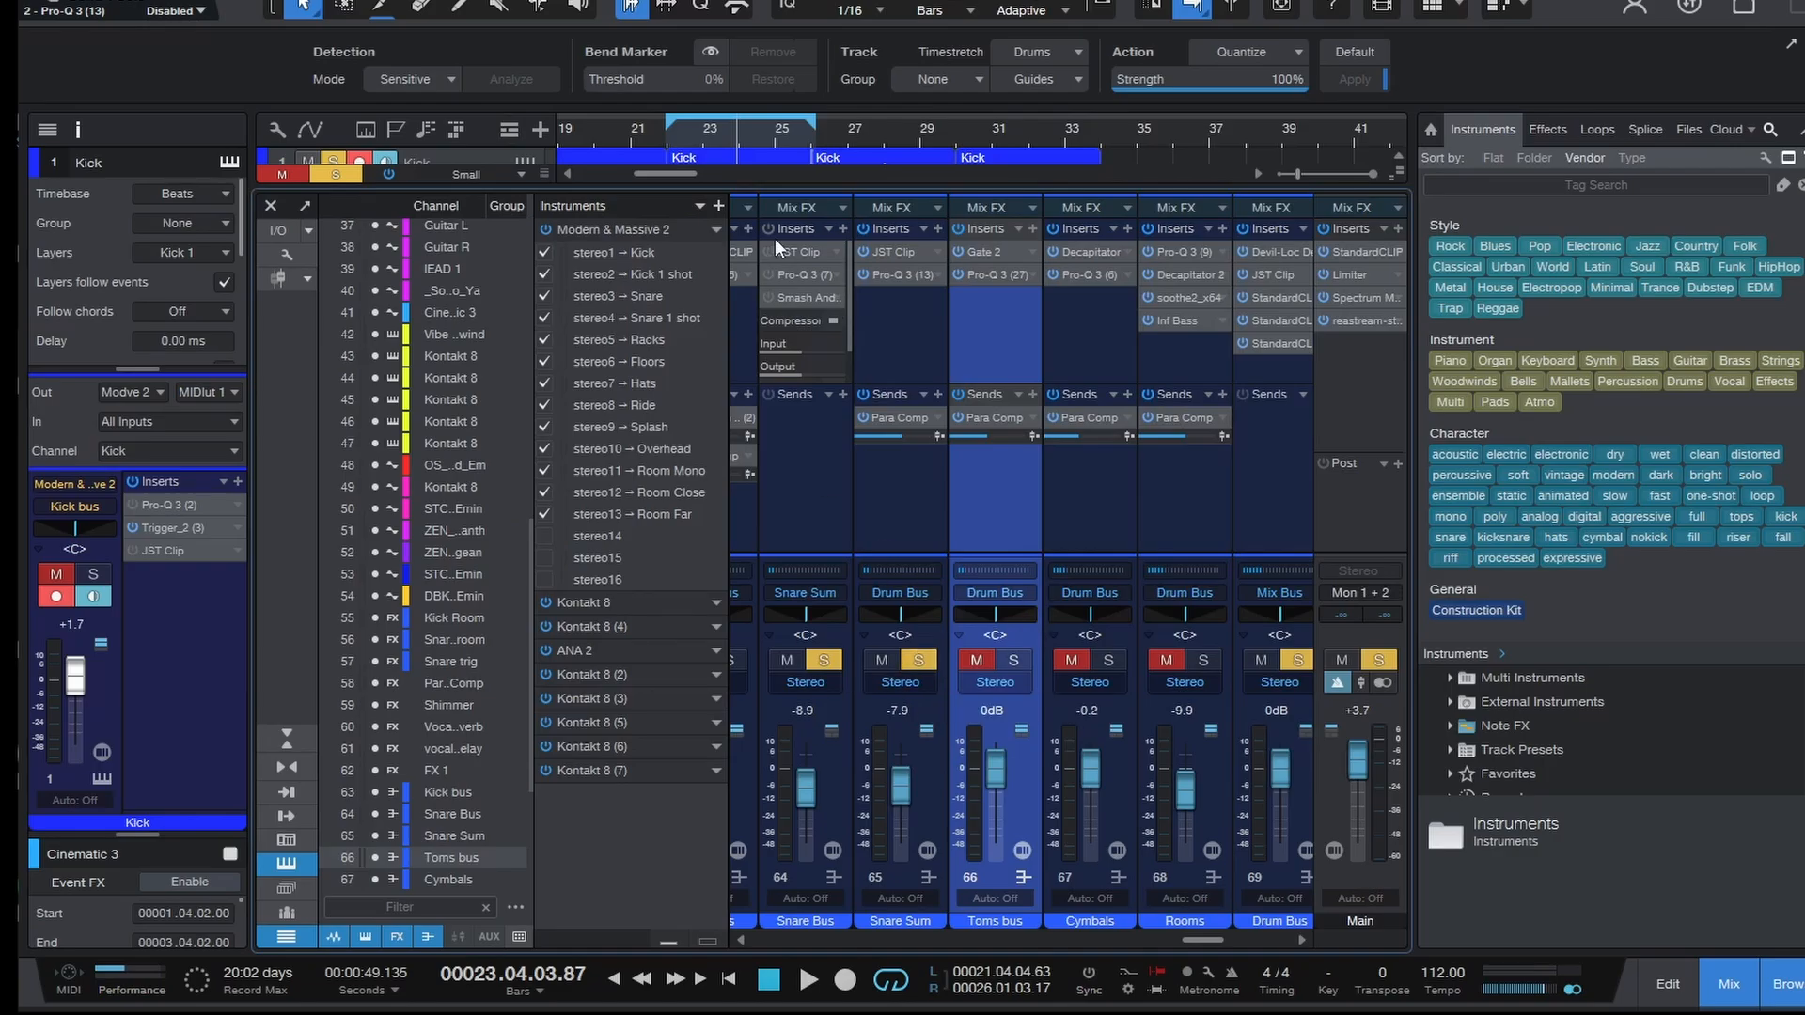
- Open the JST Clip on the Snare Bus and activate it
{"action": "left_click_drag", "start_coordinate": [1193, 940], "coordinate": [1177, 934]}
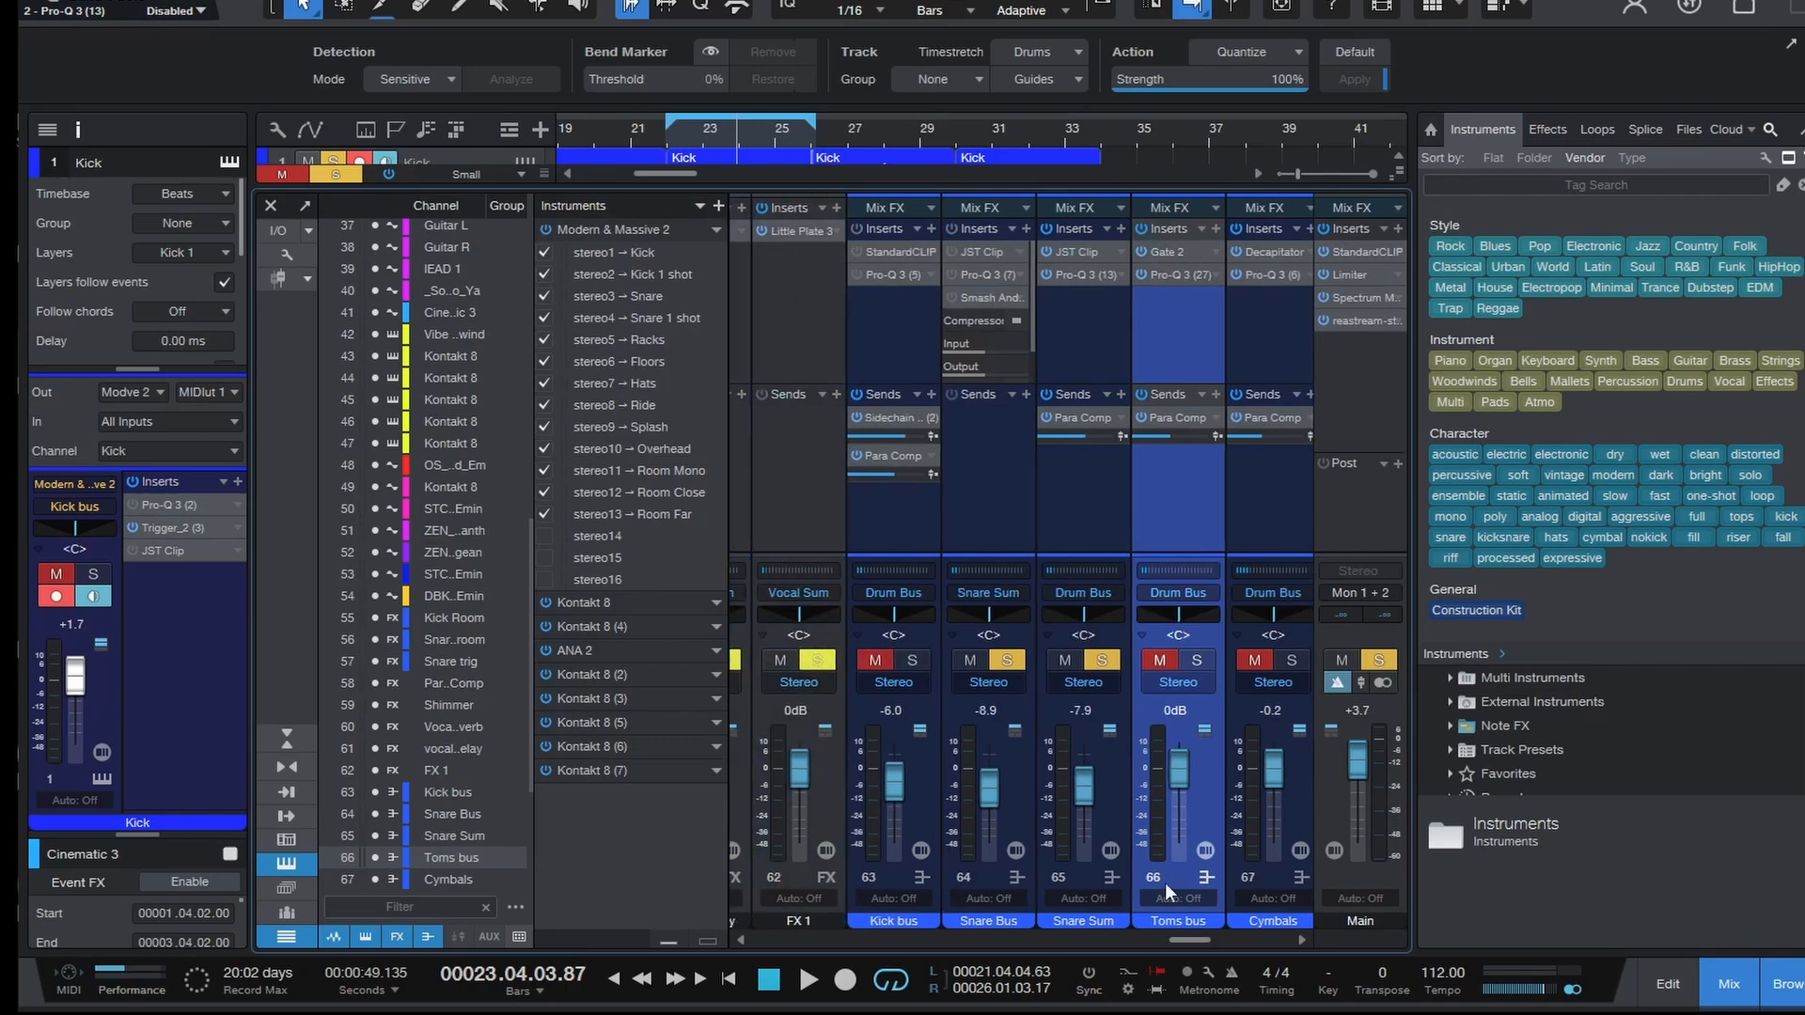
{"action": "left_click", "coordinate": [966, 251]}
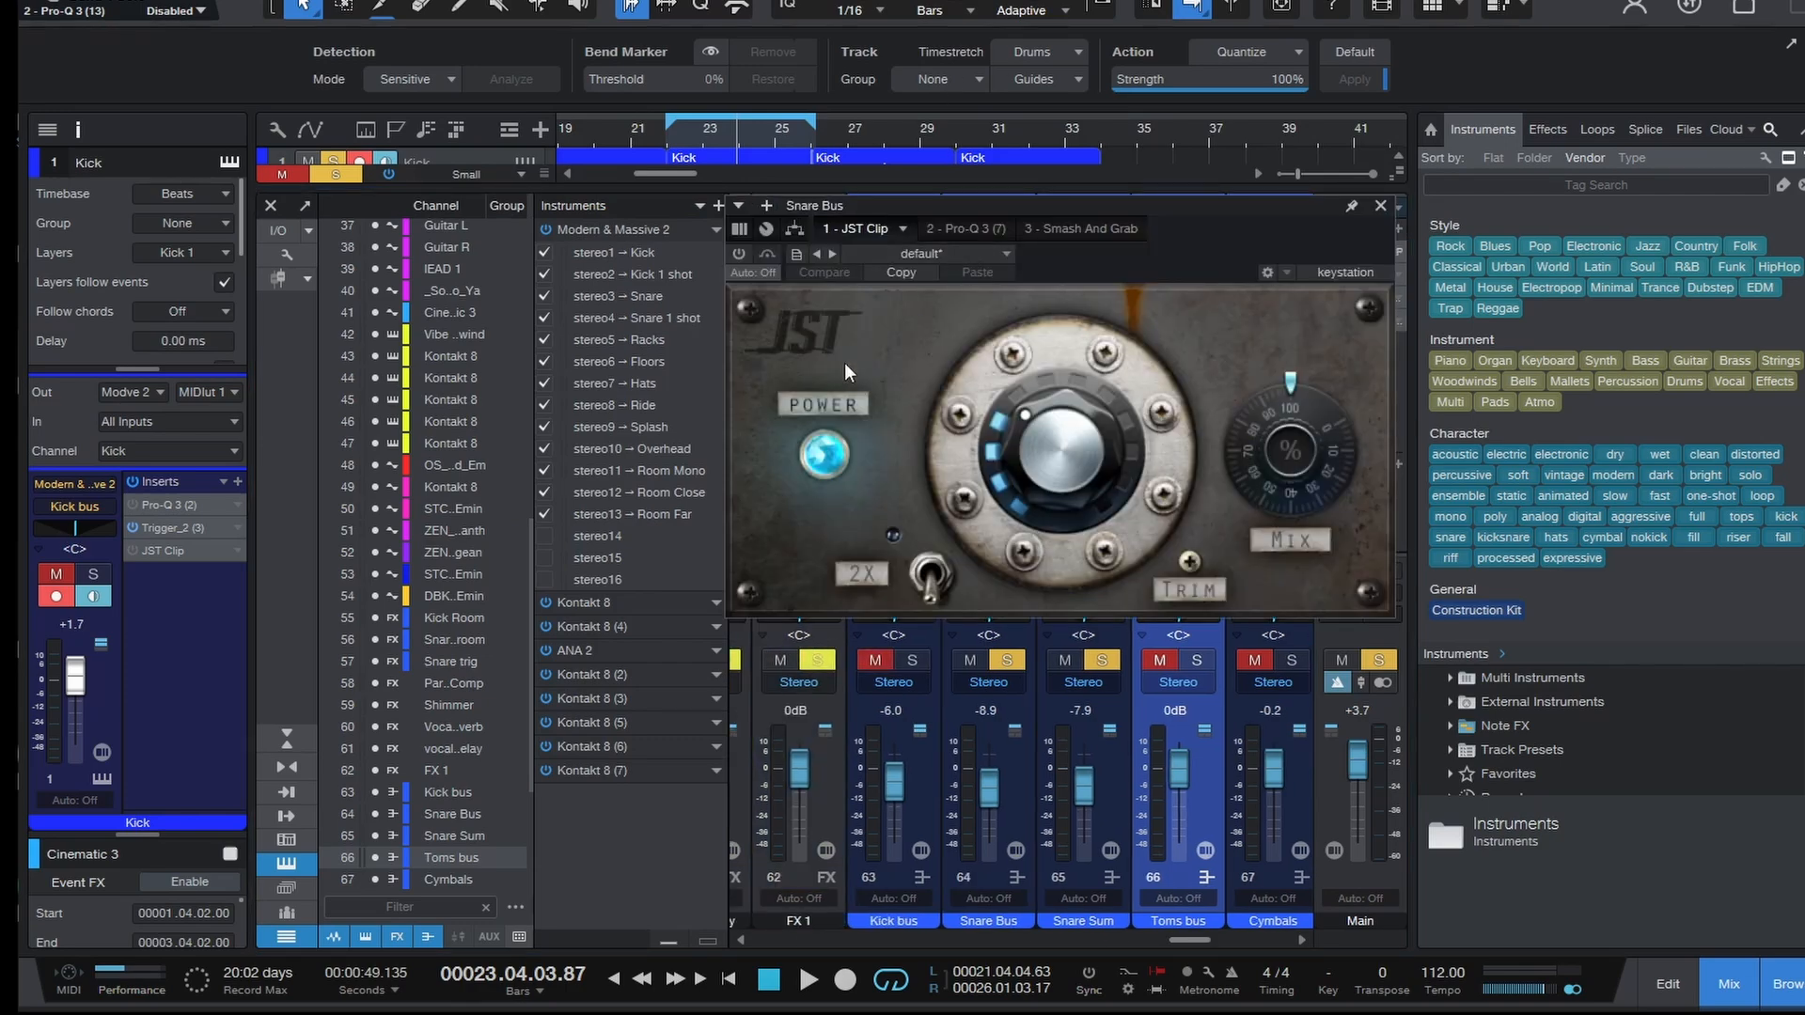
{"action": "left_click", "coordinate": [740, 255]}
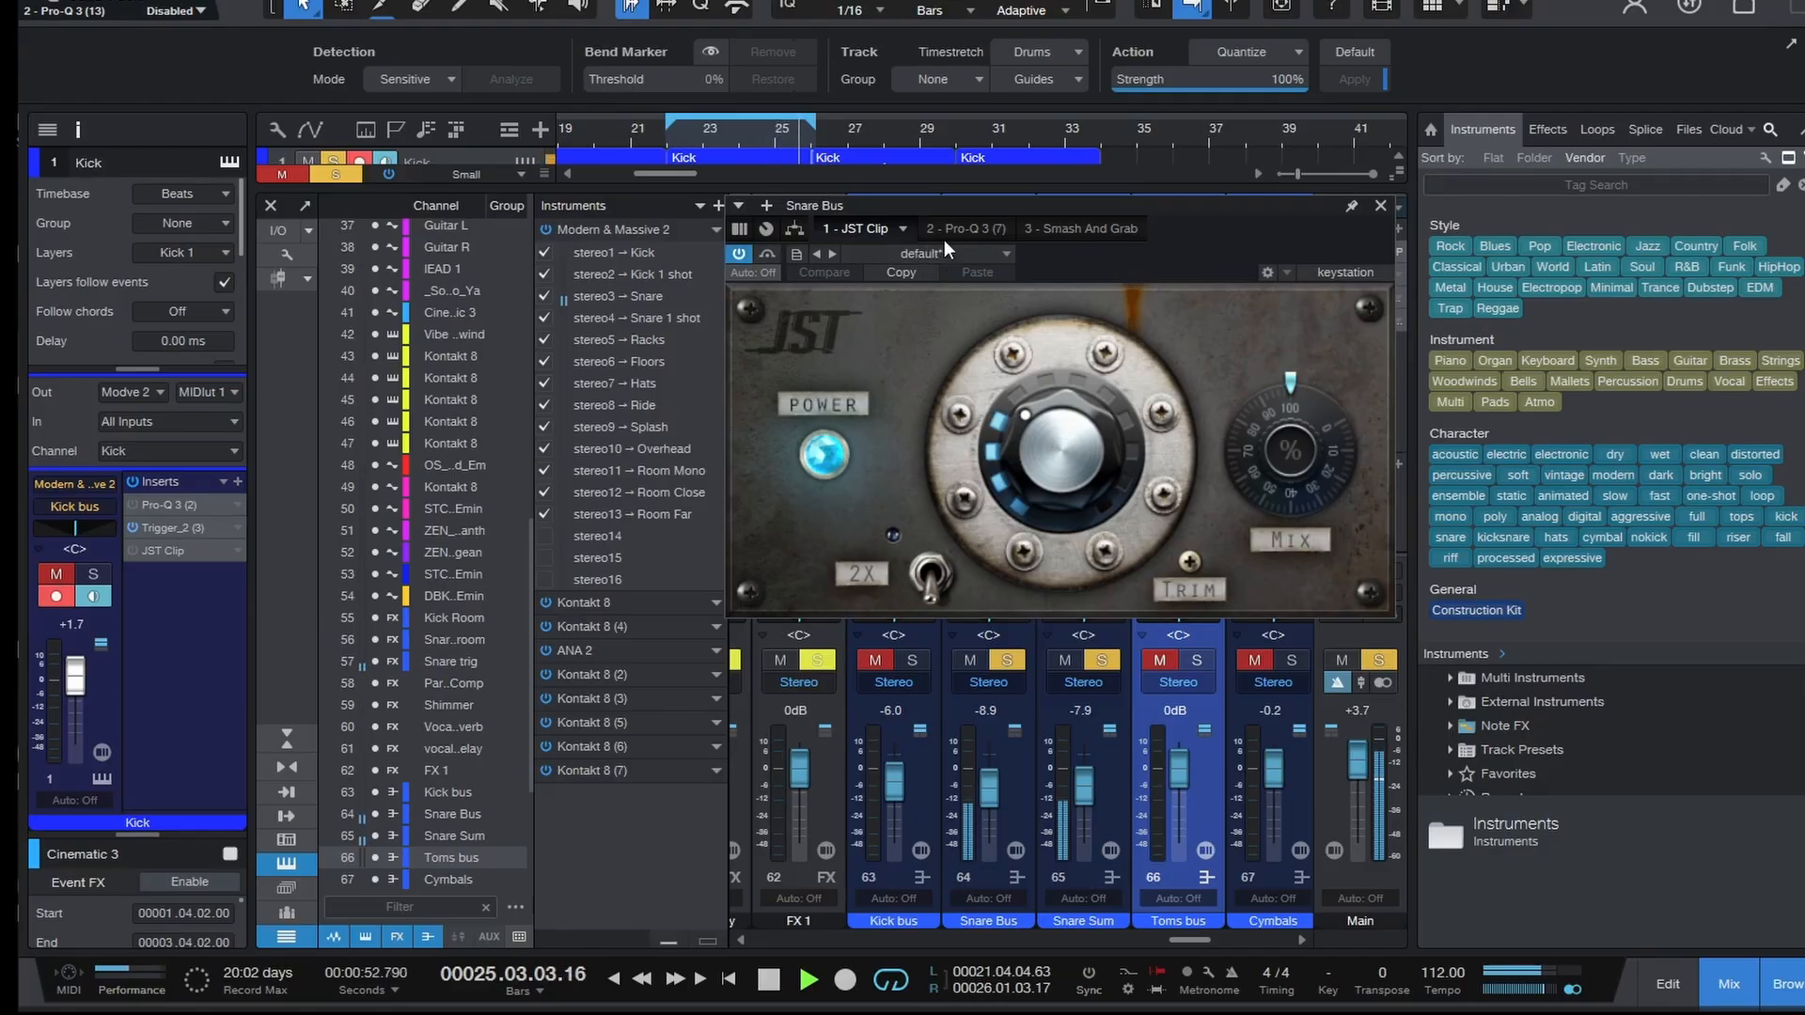
- Inspect the Pro-Q 3 bands on the Snare Bus, activate the EQ during playback and close the plug-in window
{"action": "left_click", "coordinate": [975, 232]}
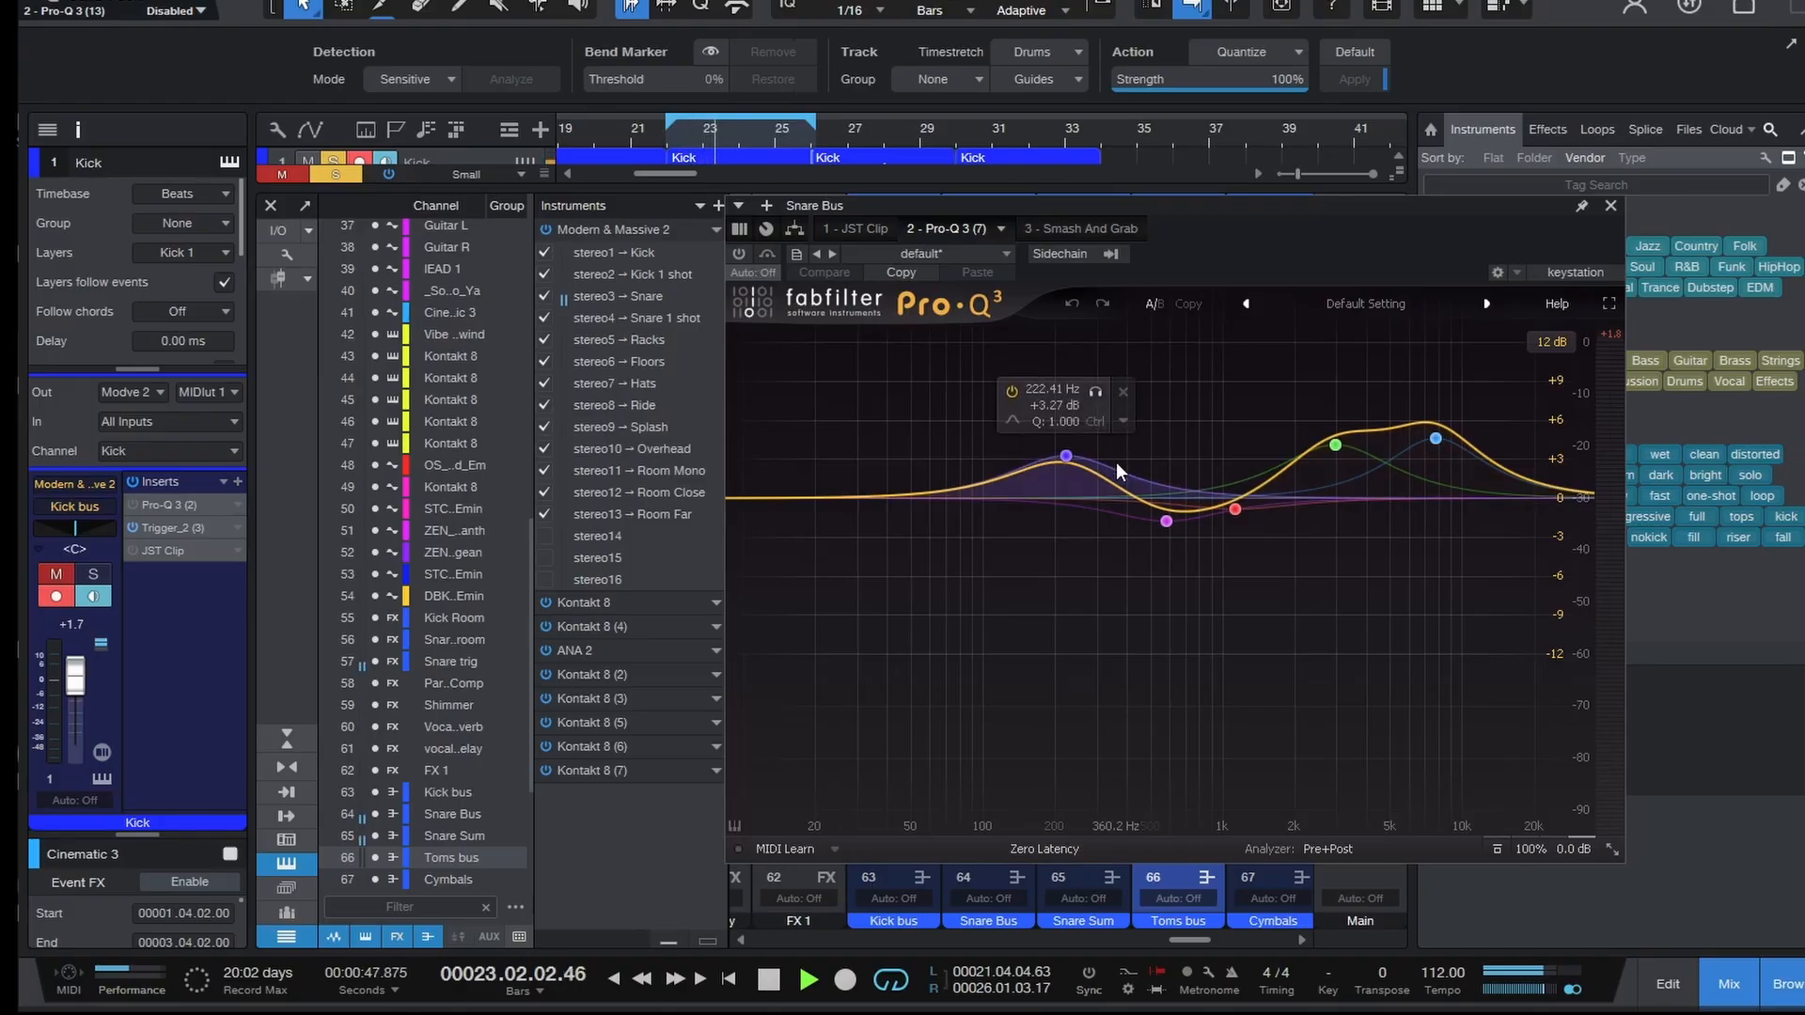
{"action": "key", "text": "space"}
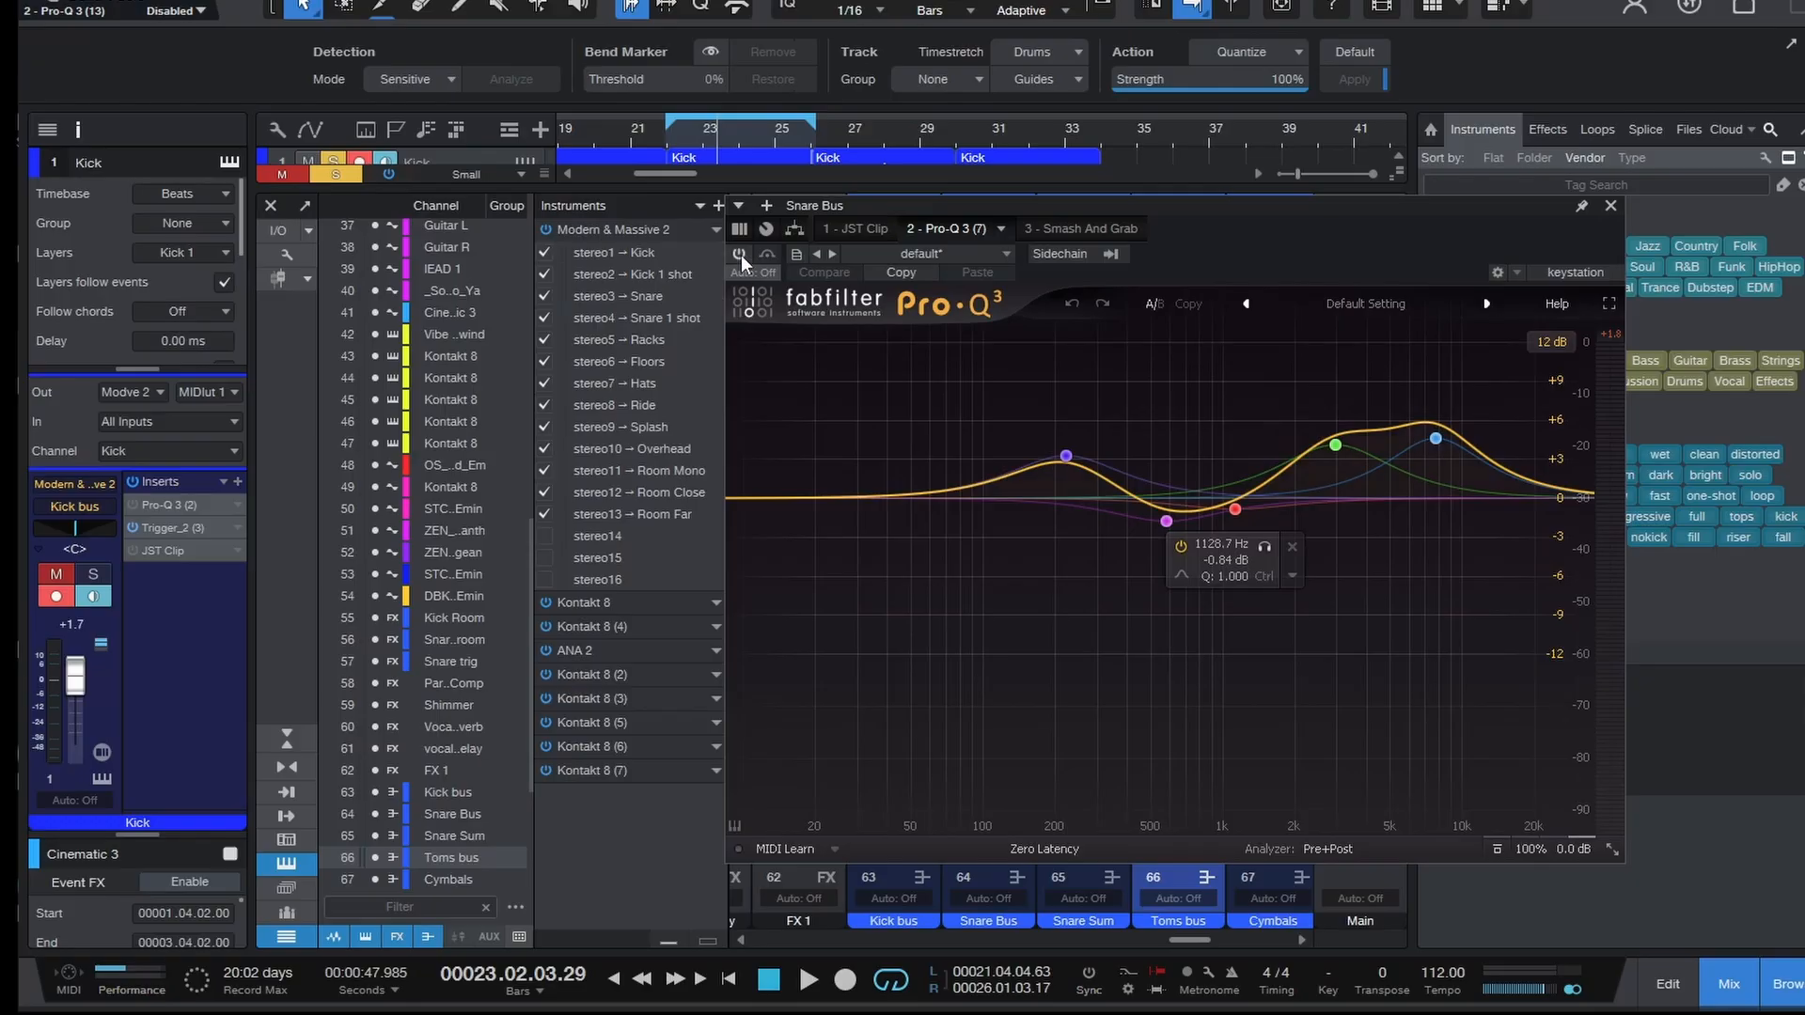
{"action": "key", "text": "space"}
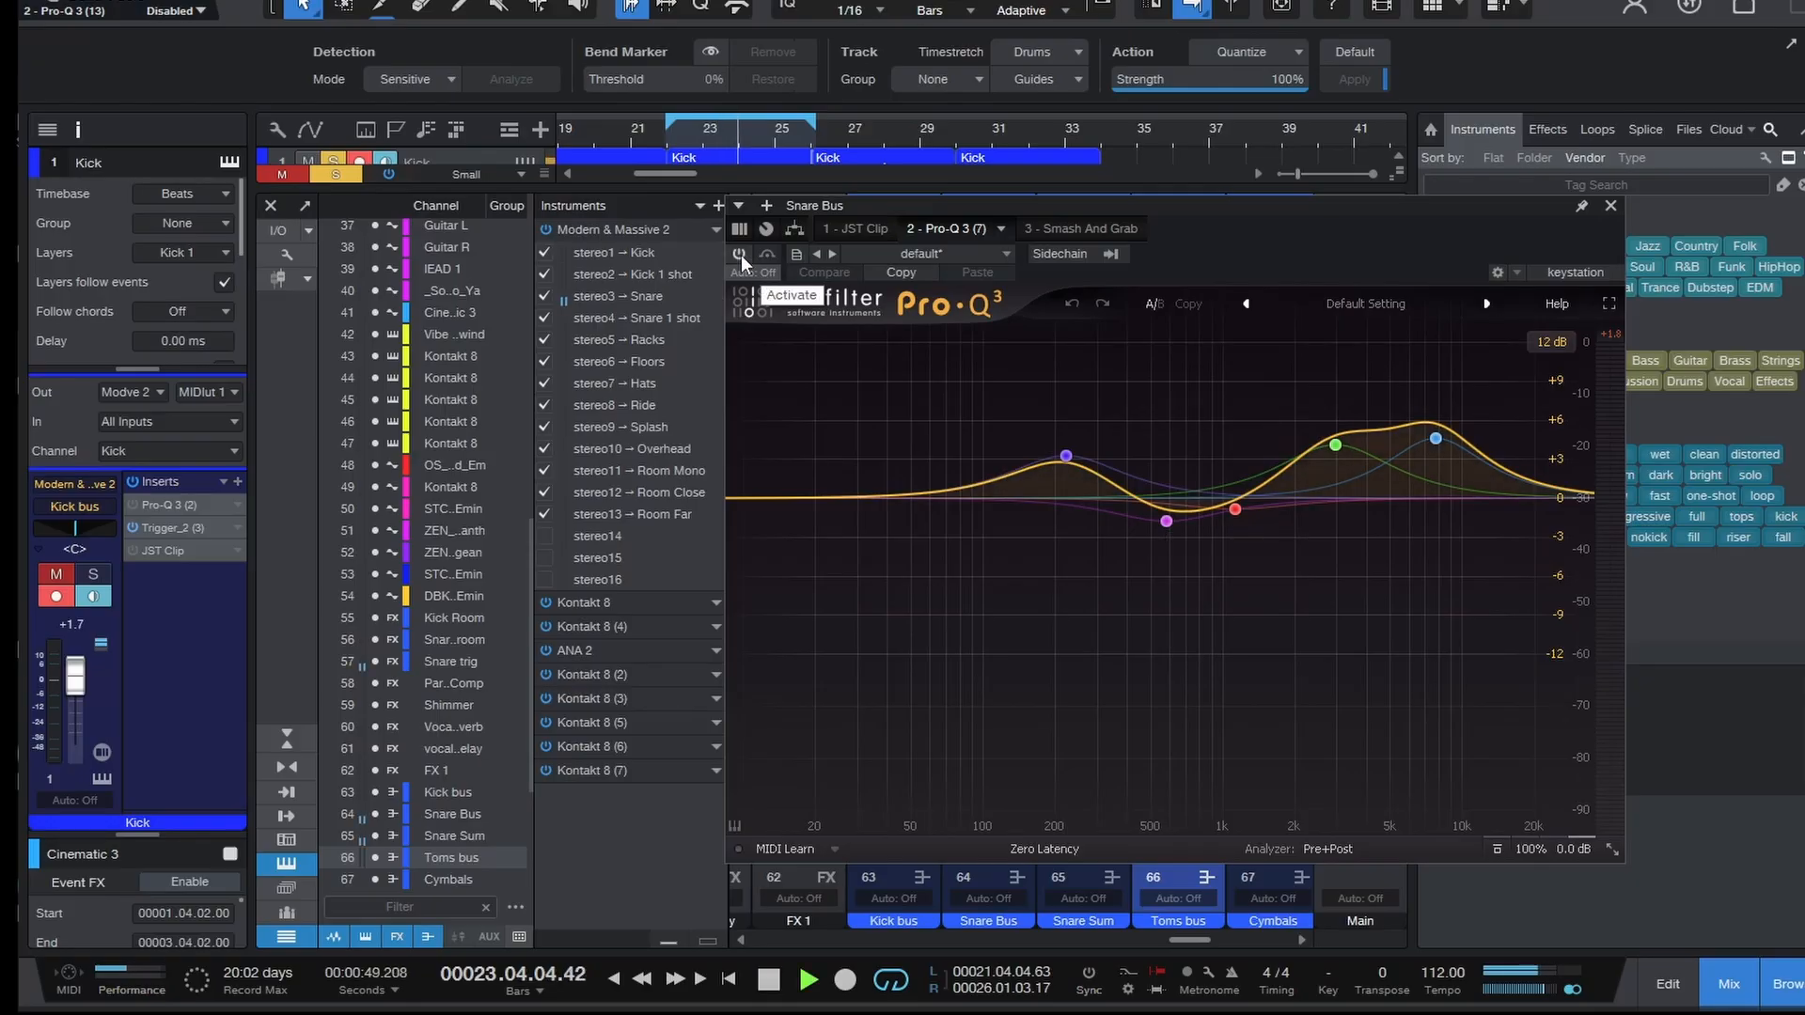
{"action": "left_click", "coordinate": [741, 256]}
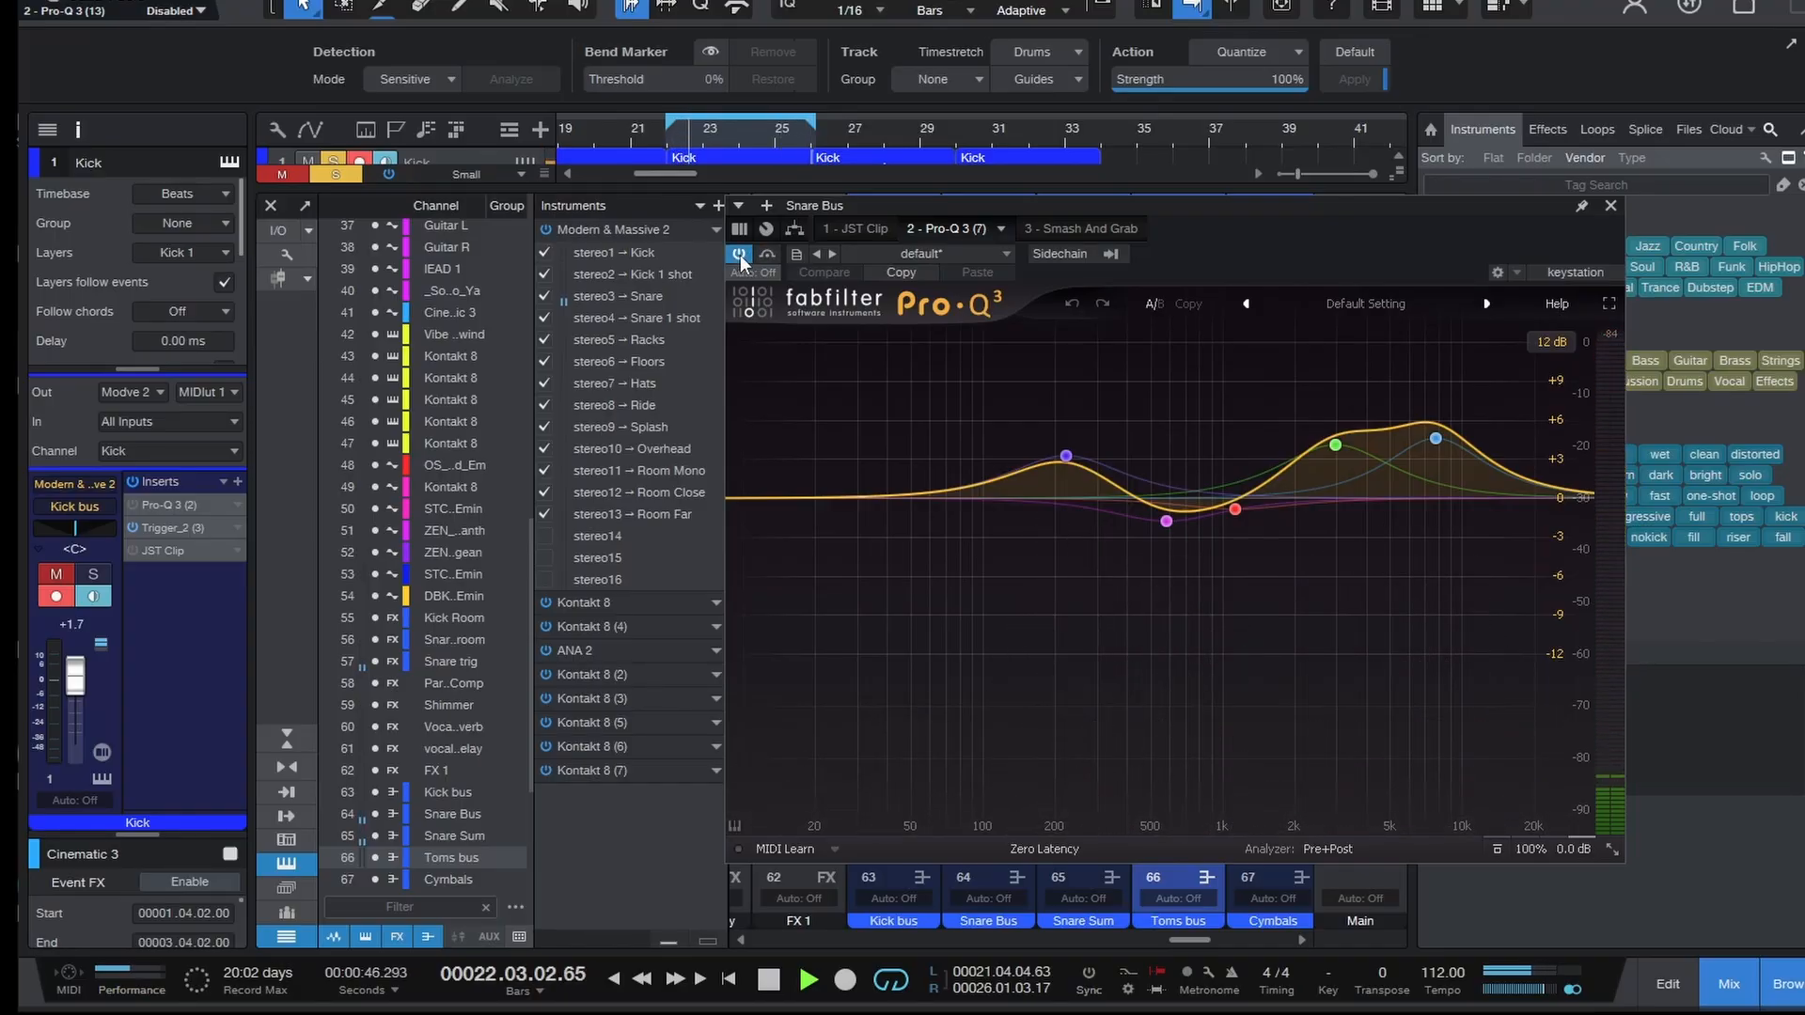
{"action": "left_click", "coordinate": [1609, 205]}
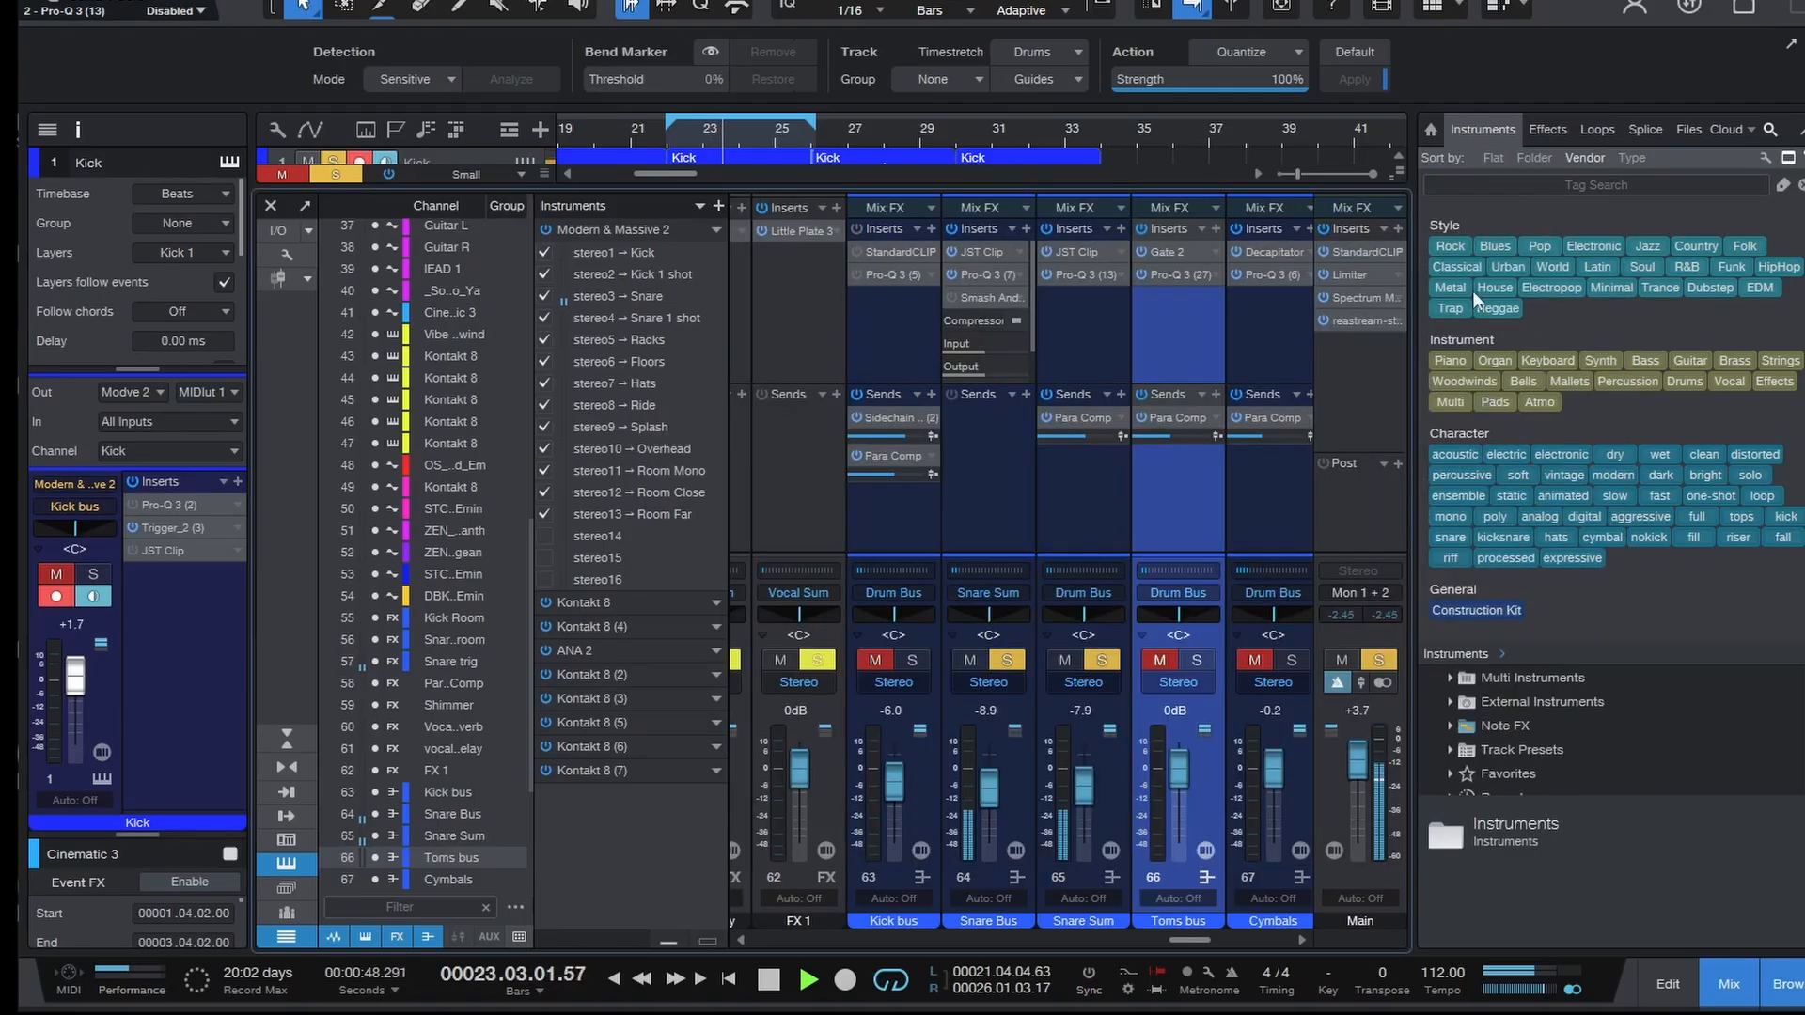
- Open Smash And Grab on the Snare Bus, activate it while the loop plays and close its window
{"action": "left_click", "coordinate": [991, 297]}
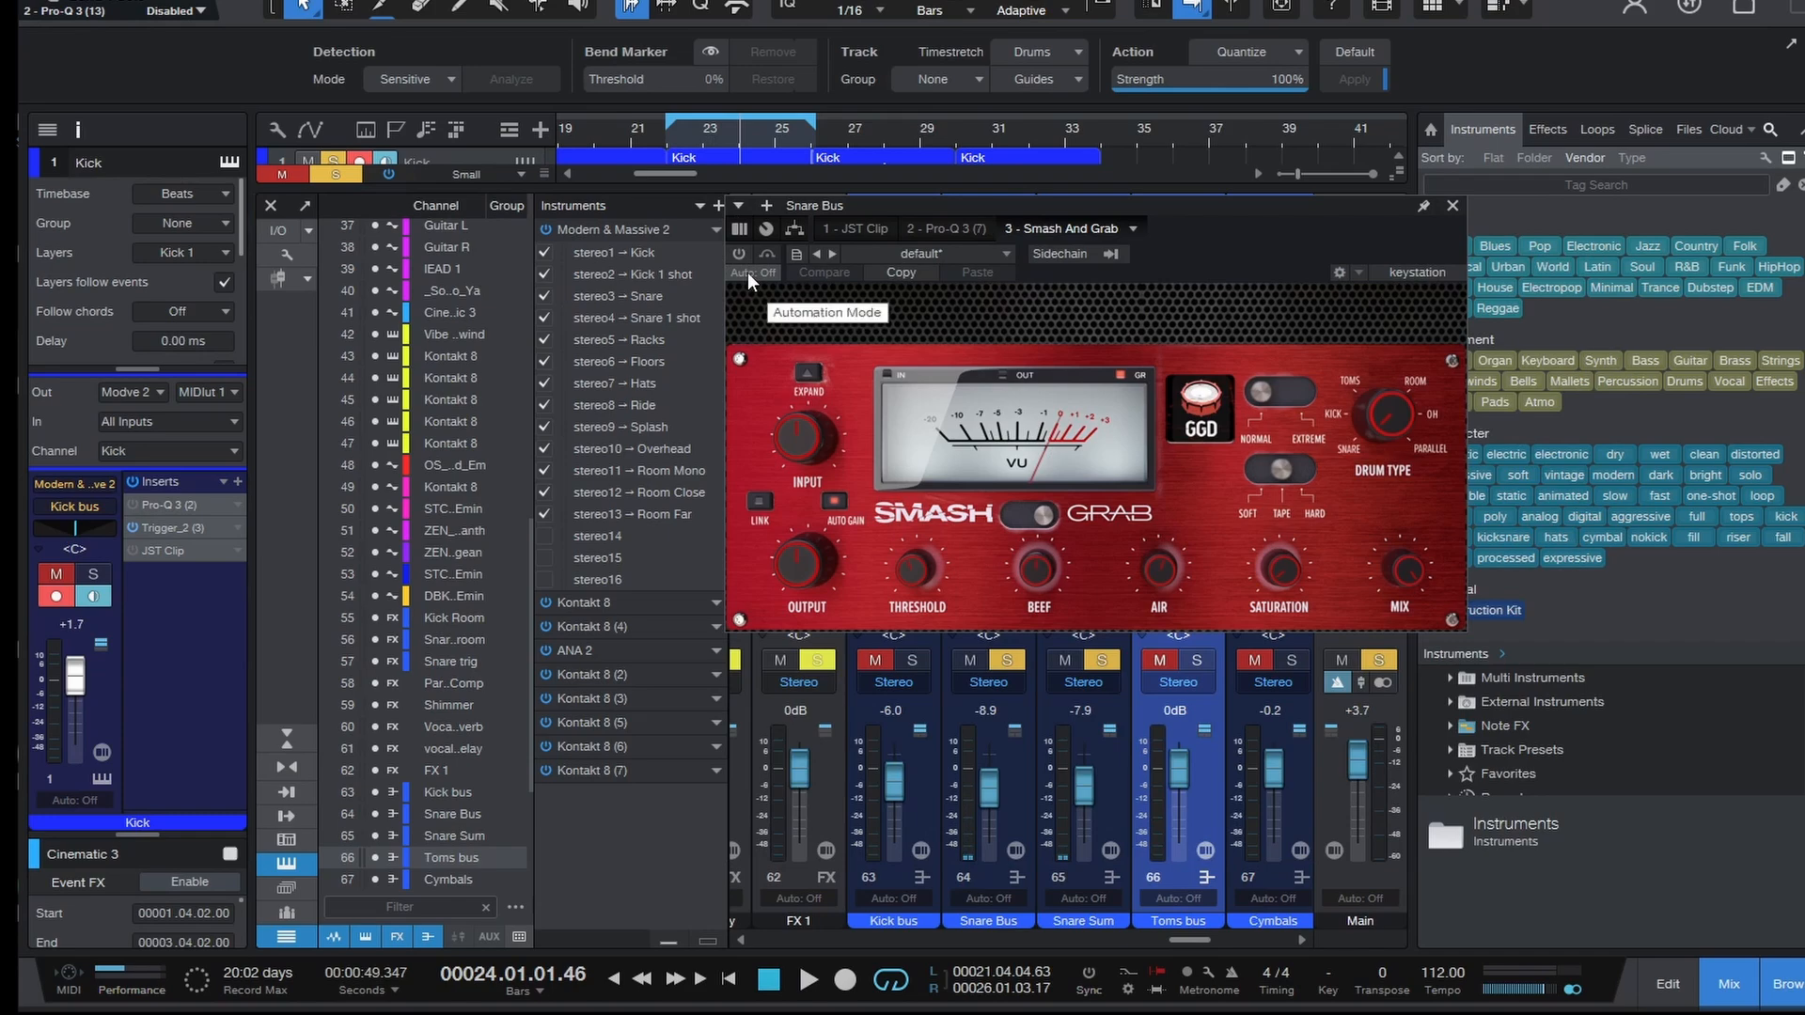
{"action": "key", "text": "space"}
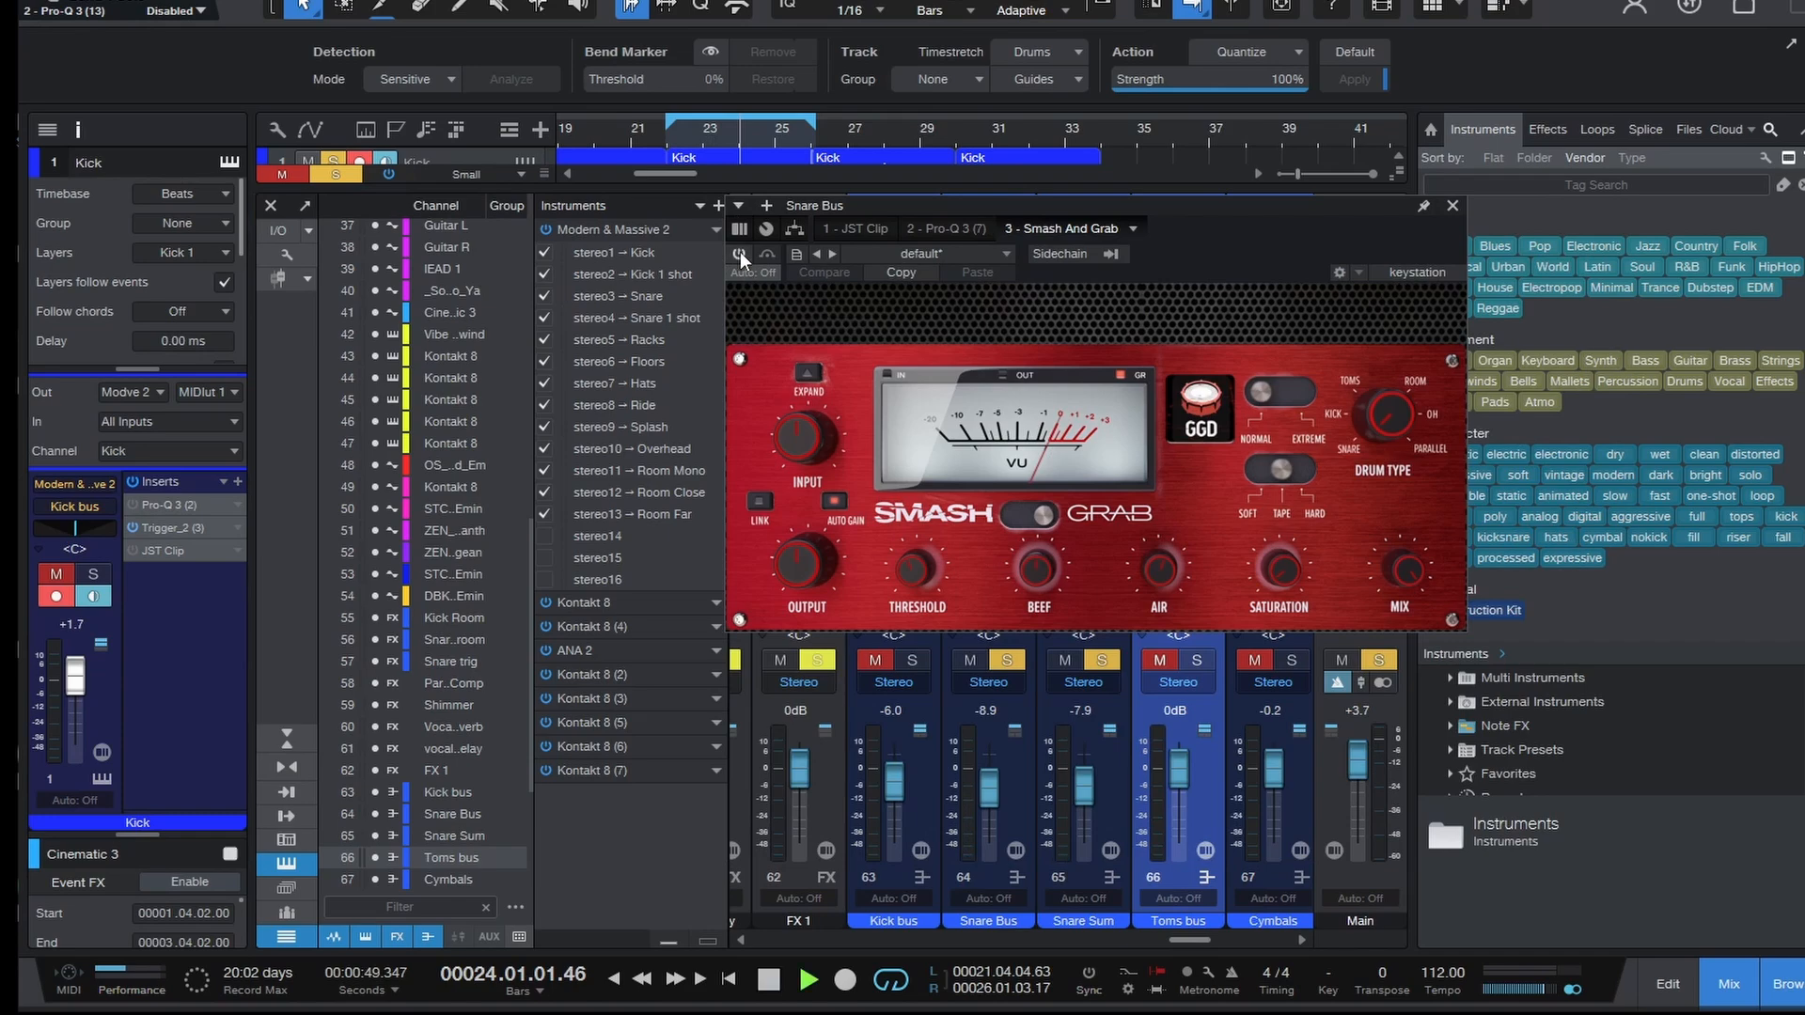
{"action": "left_click", "coordinate": [740, 252]}
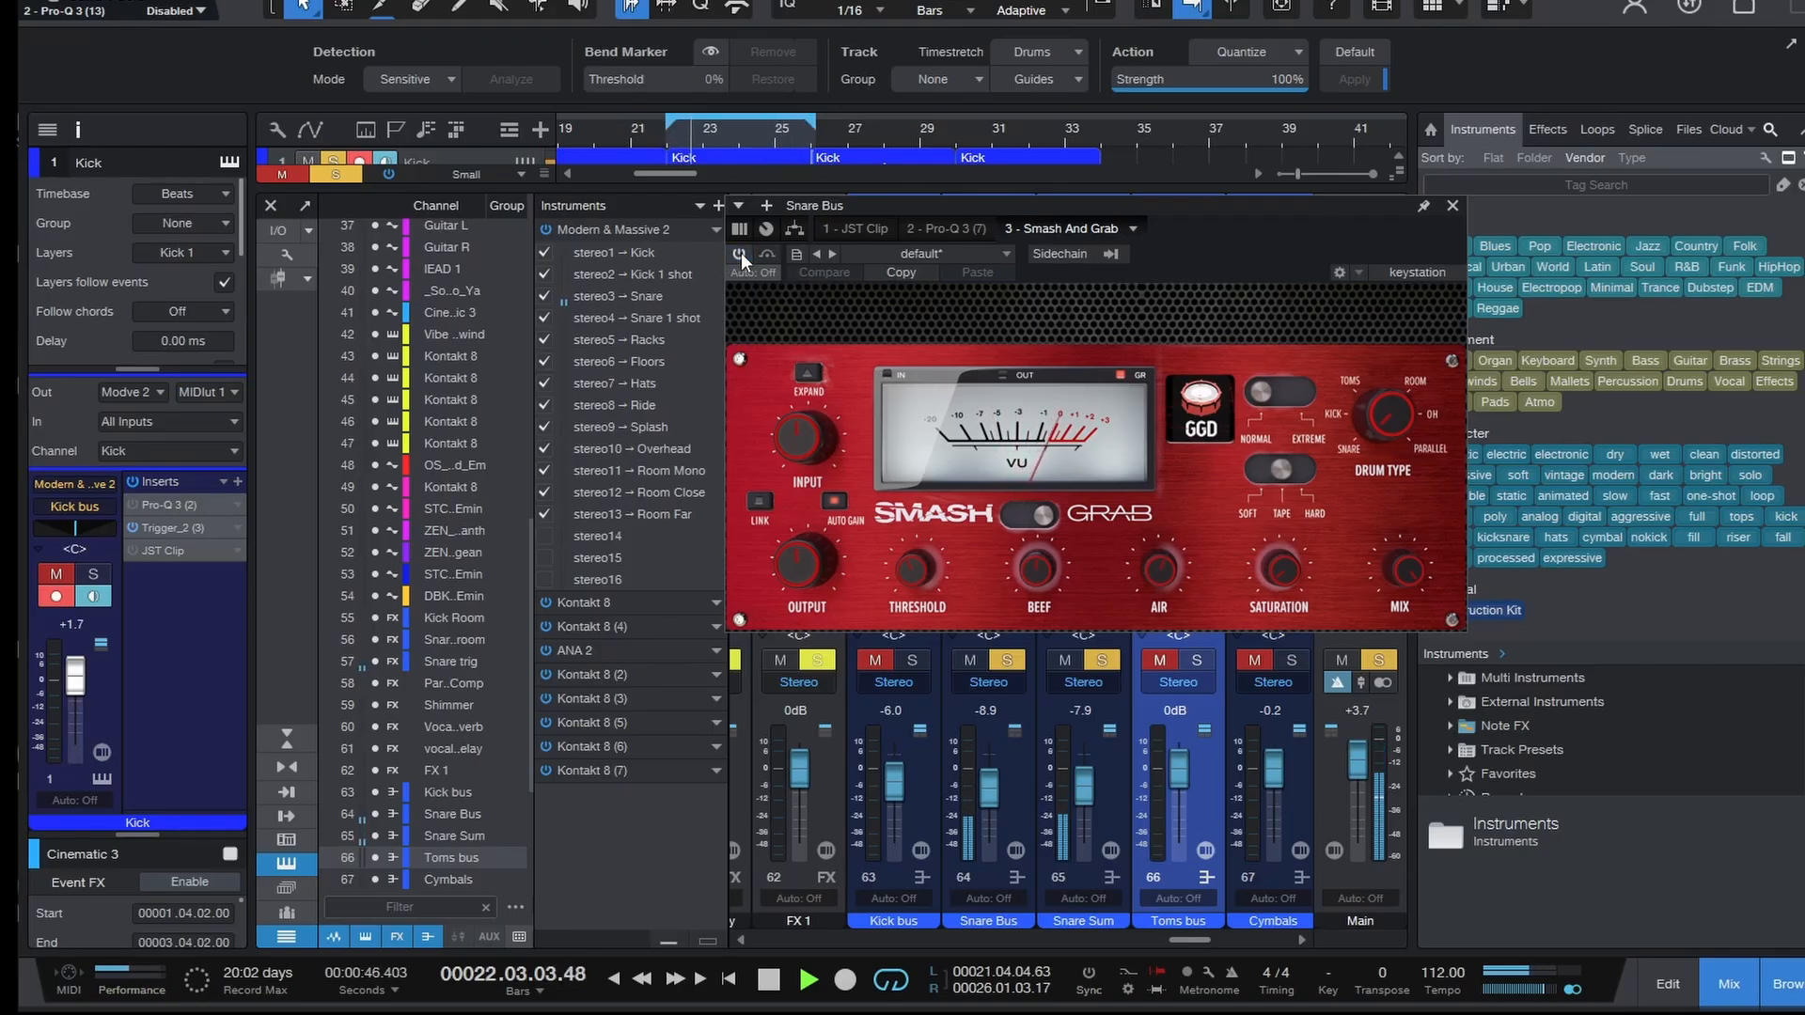
{"action": "left_click", "coordinate": [1452, 205]}
{"action": "key", "text": "space"}
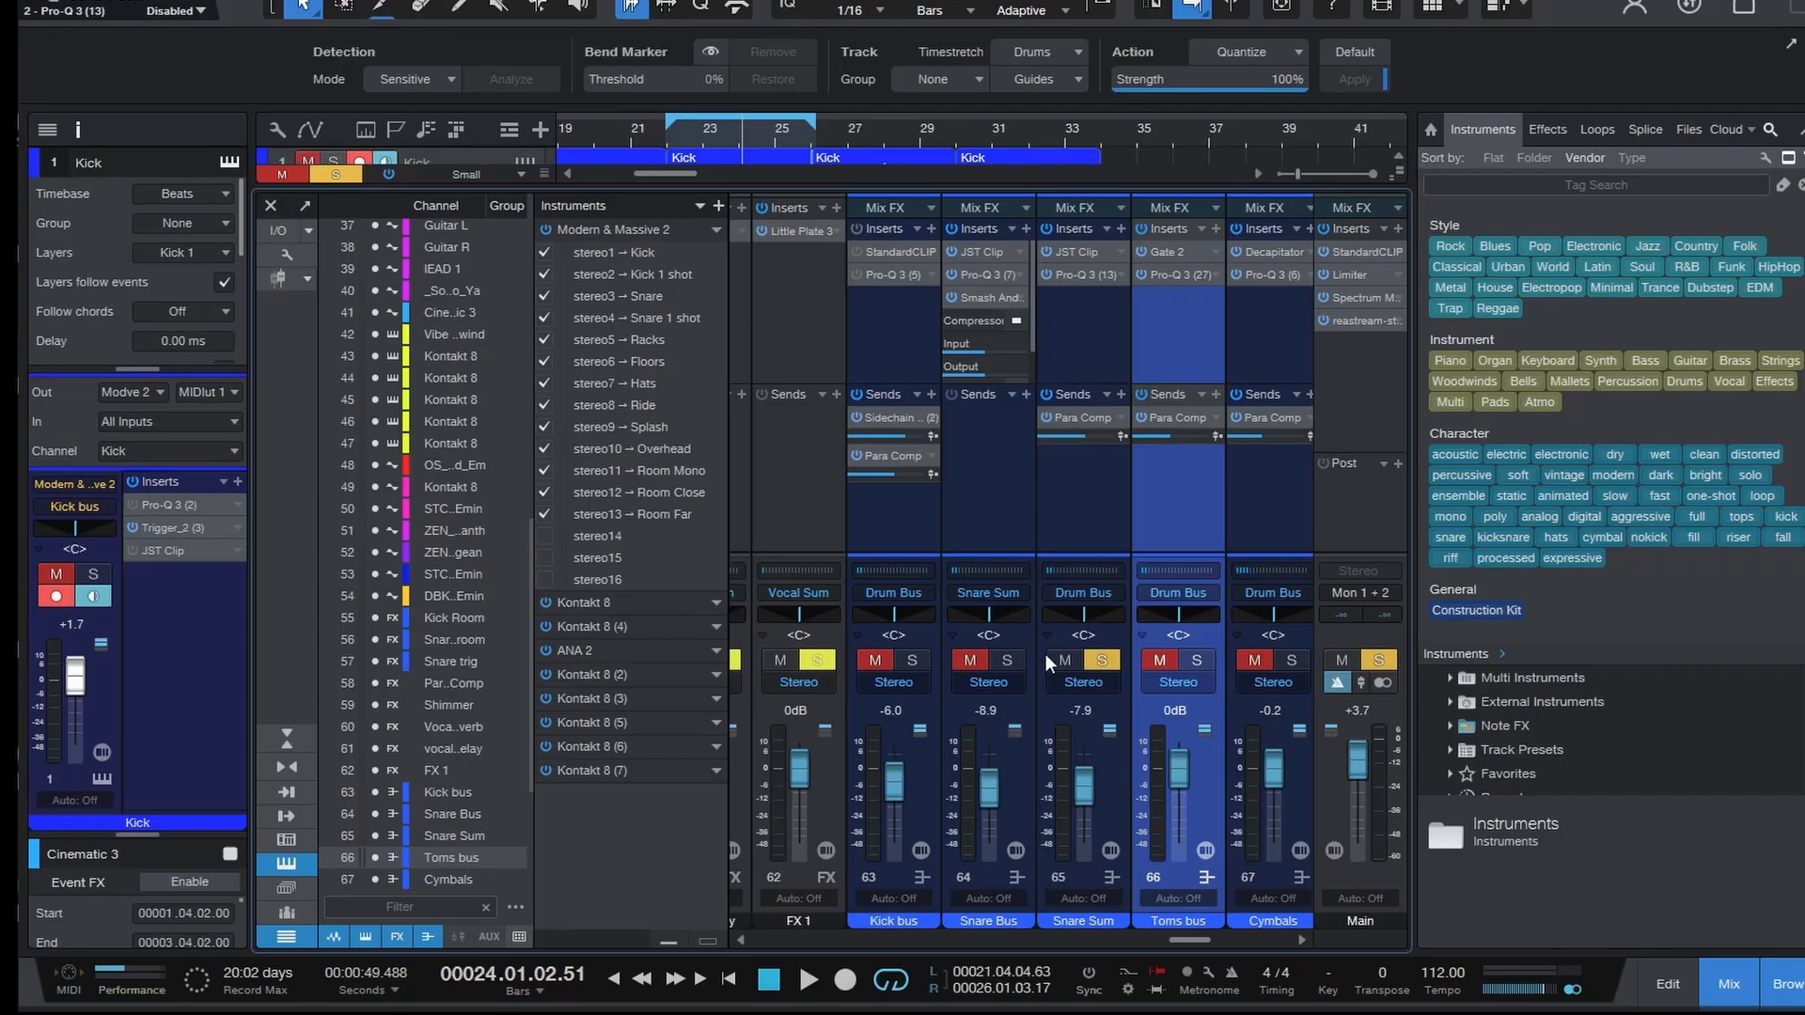
- Clear the Snare Sum solo, solo the Kick bus and start playback
{"action": "left_click", "coordinate": [1094, 662]}
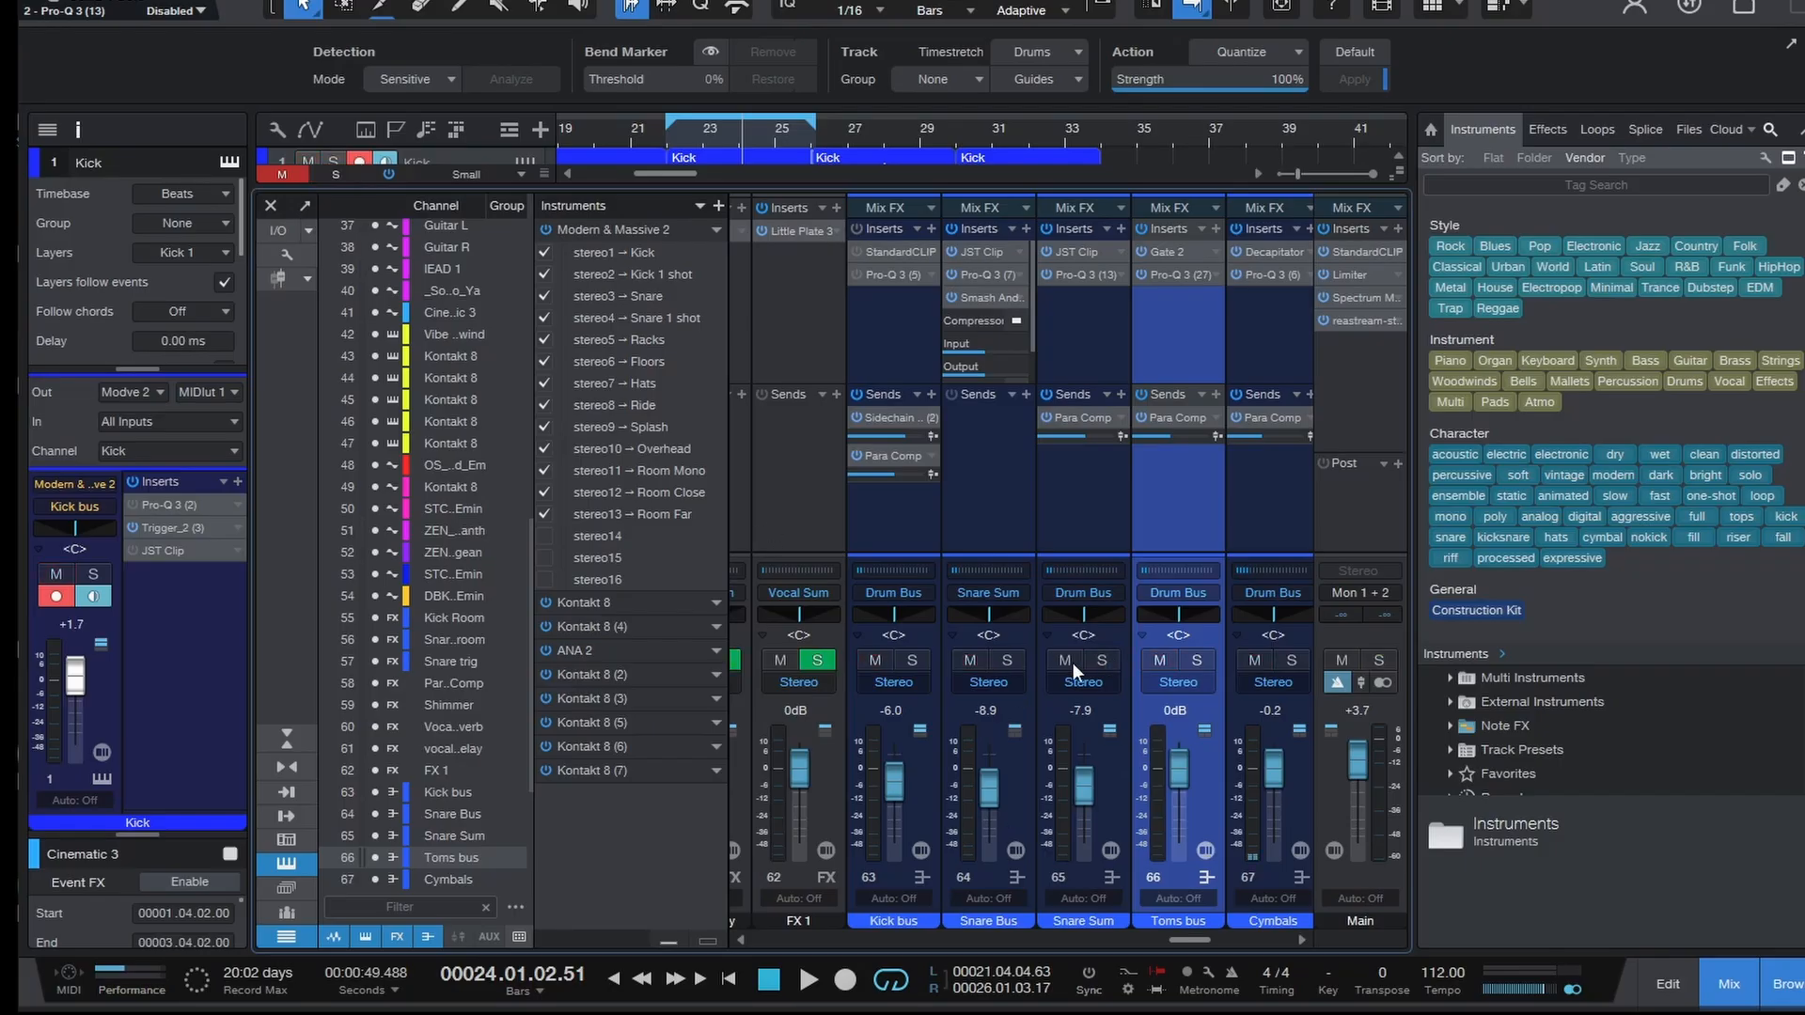
{"action": "left_click", "coordinate": [912, 660]}
{"action": "key", "text": "space"}
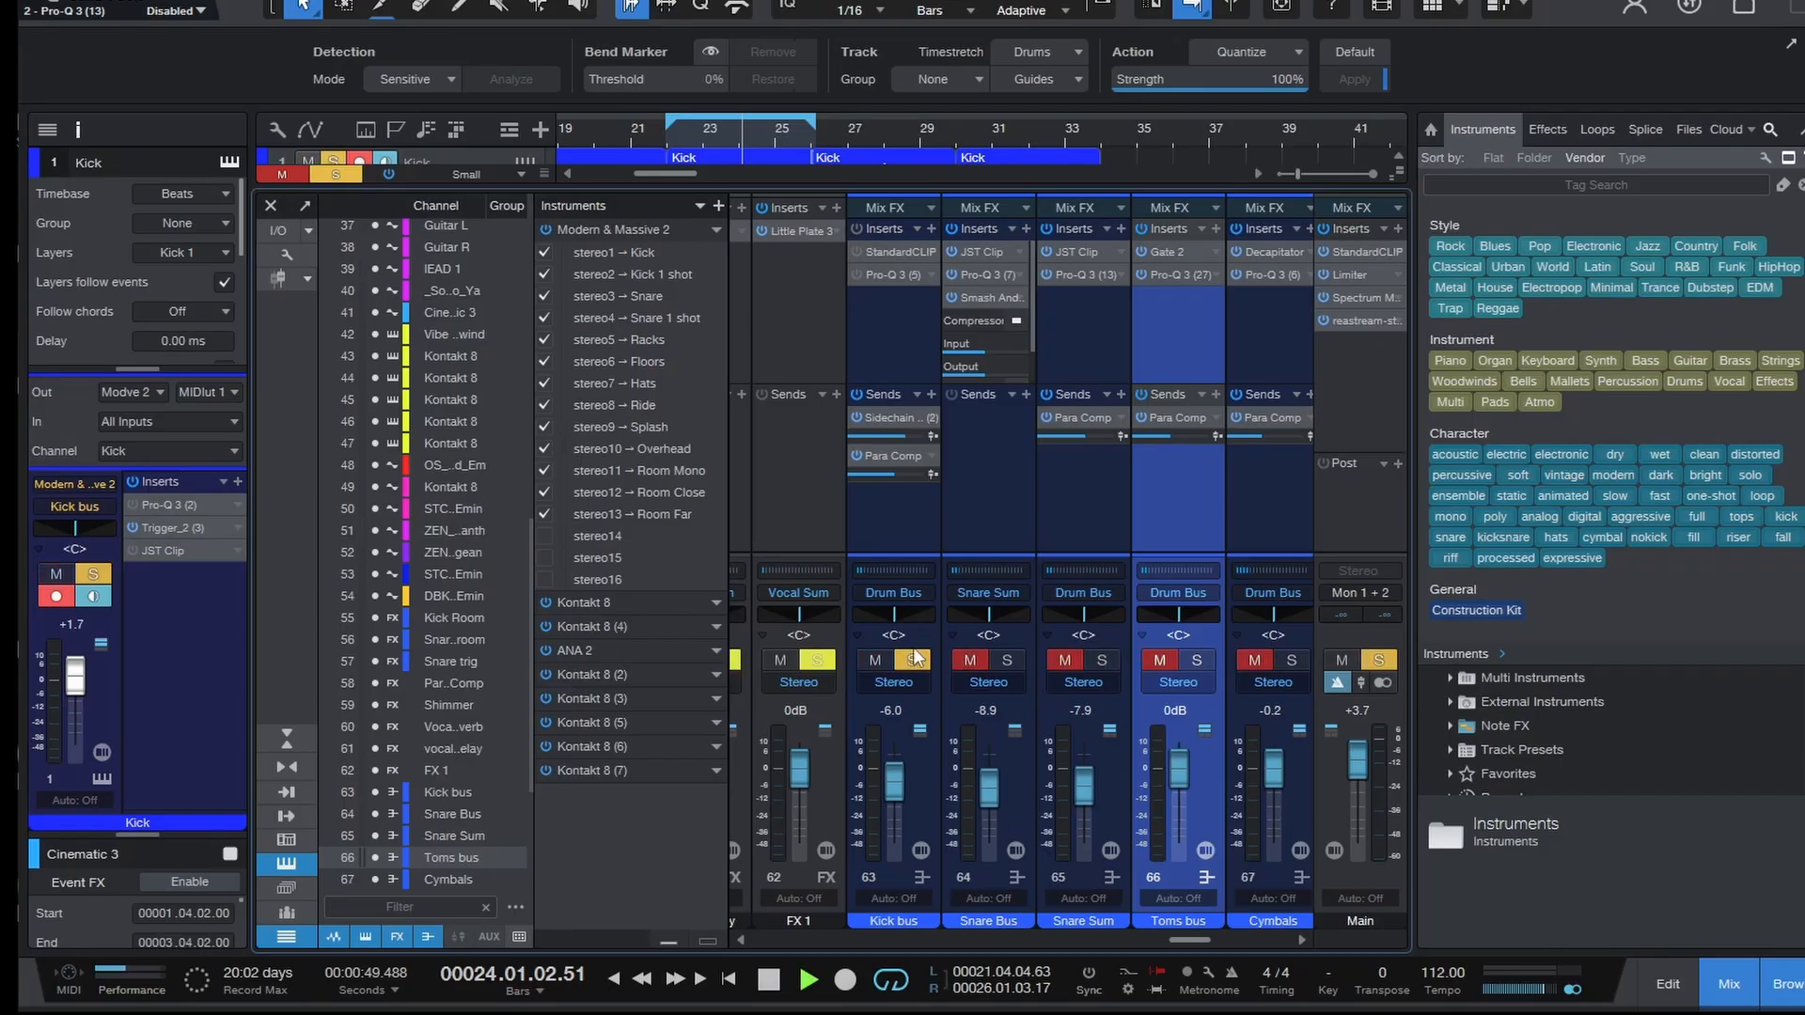
- Open StandardCLIP on the Kick bus, activate it, audition it on the loop and close its window
{"action": "left_click", "coordinate": [883, 251]}
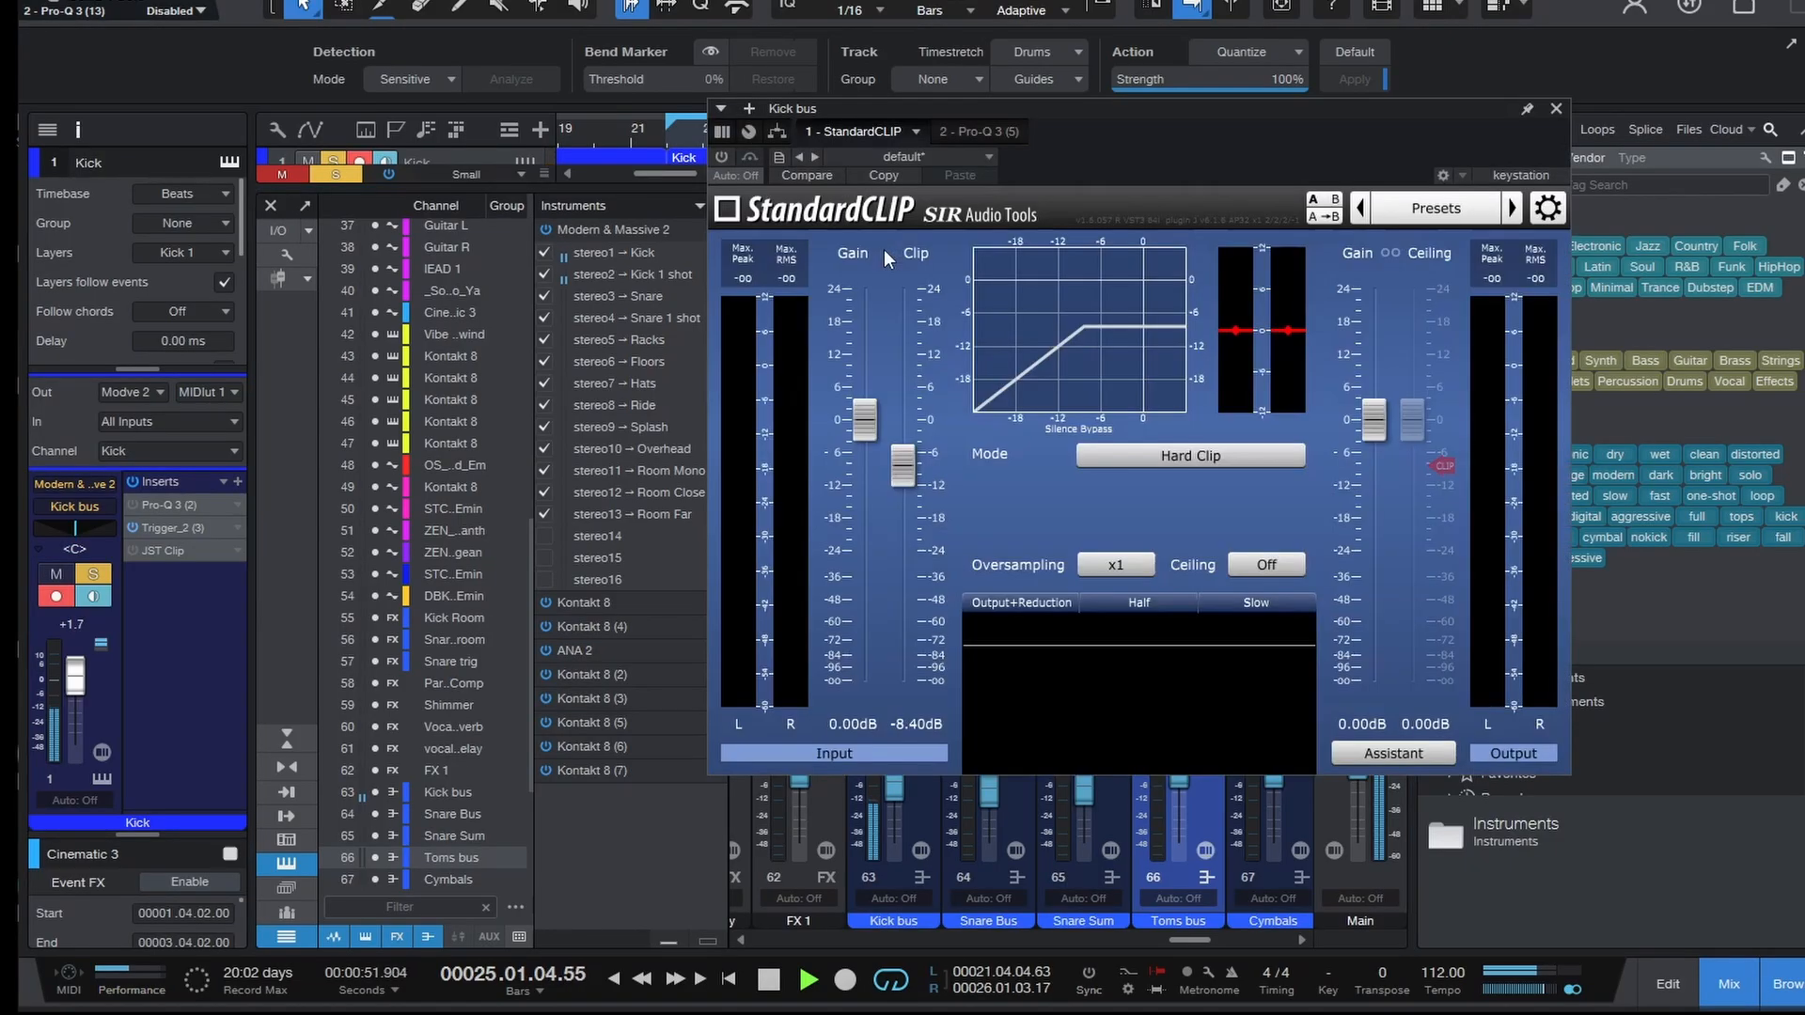
{"action": "left_click", "coordinate": [720, 156]}
{"action": "key", "text": "space"}
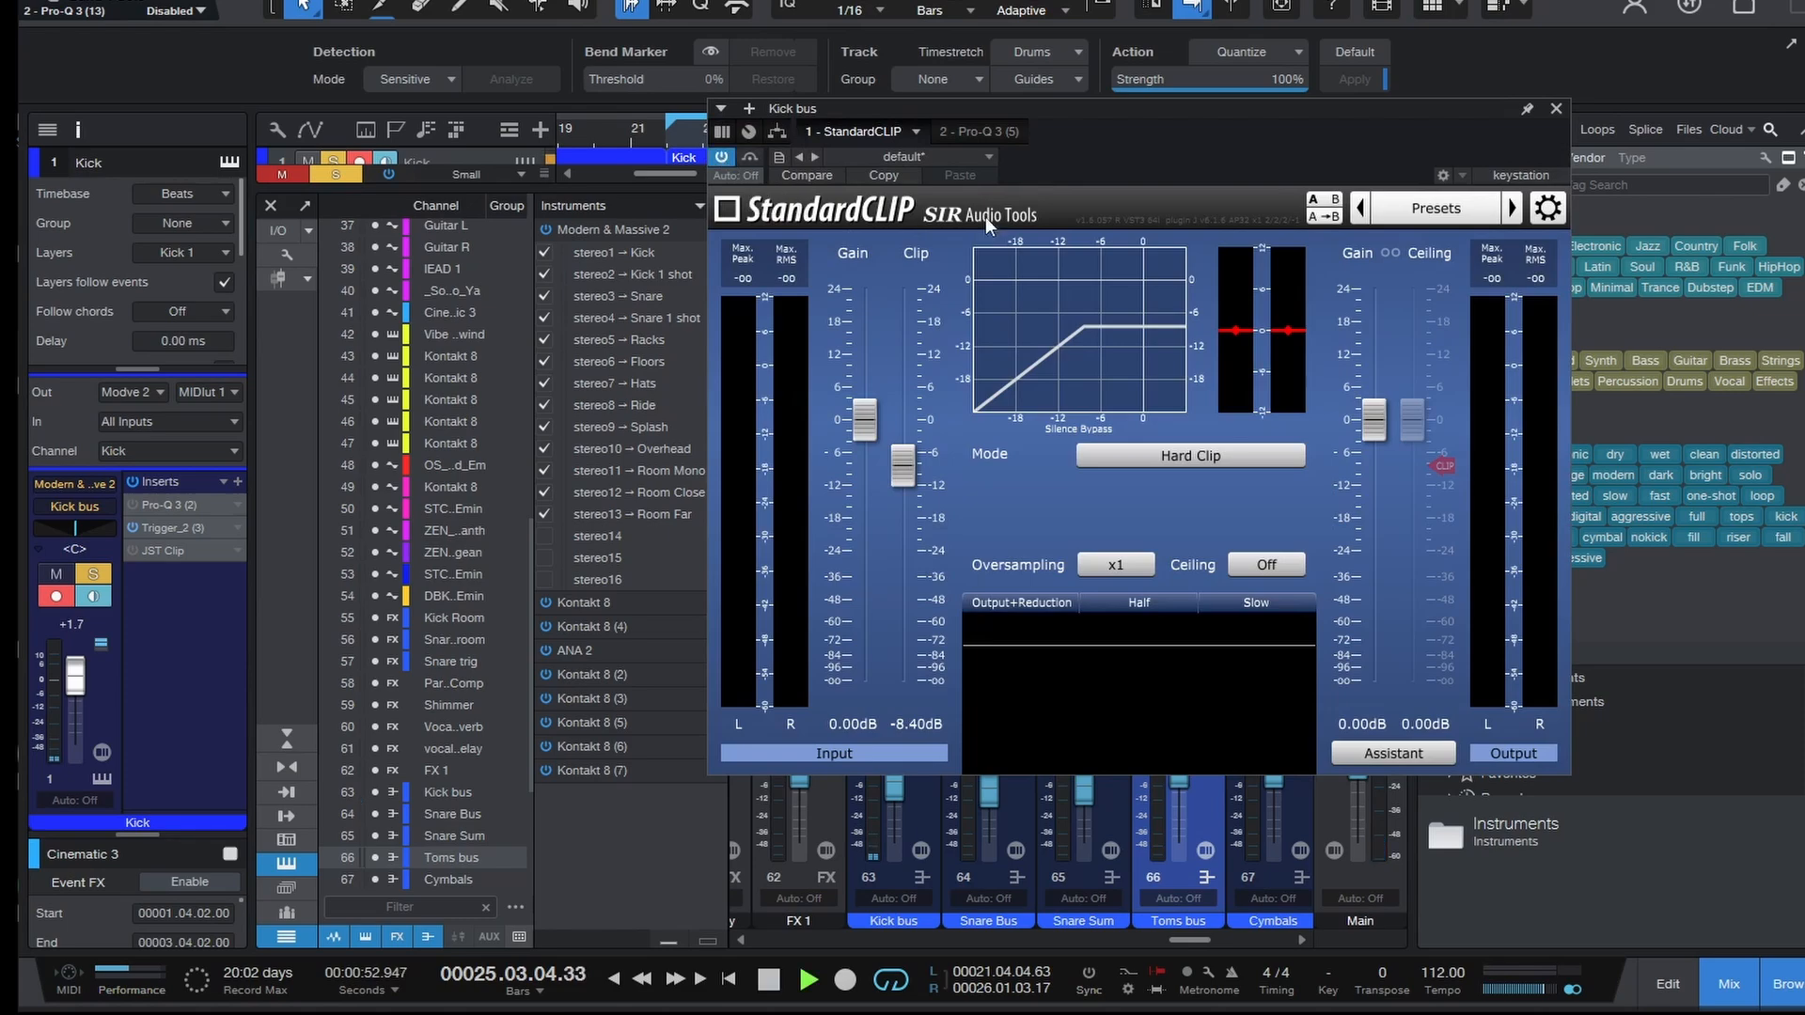
{"action": "mouse_move", "coordinate": [868, 392]}
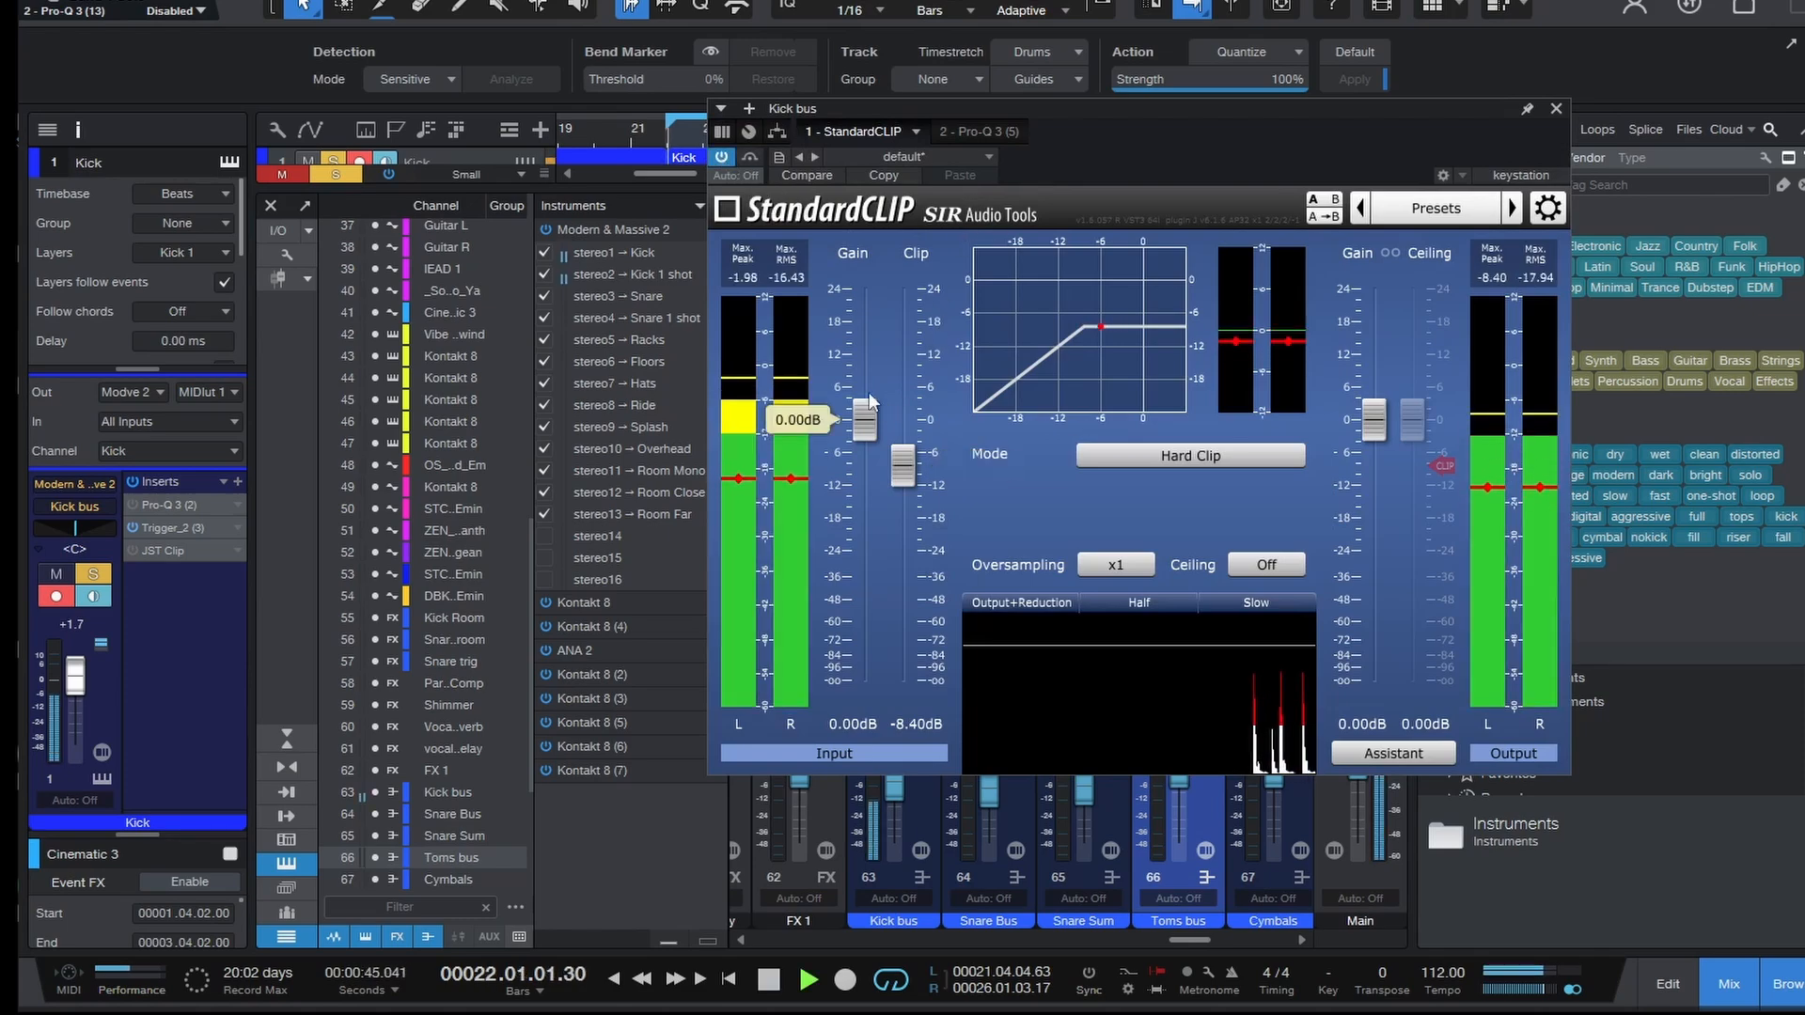
{"action": "left_click", "coordinate": [722, 160]}
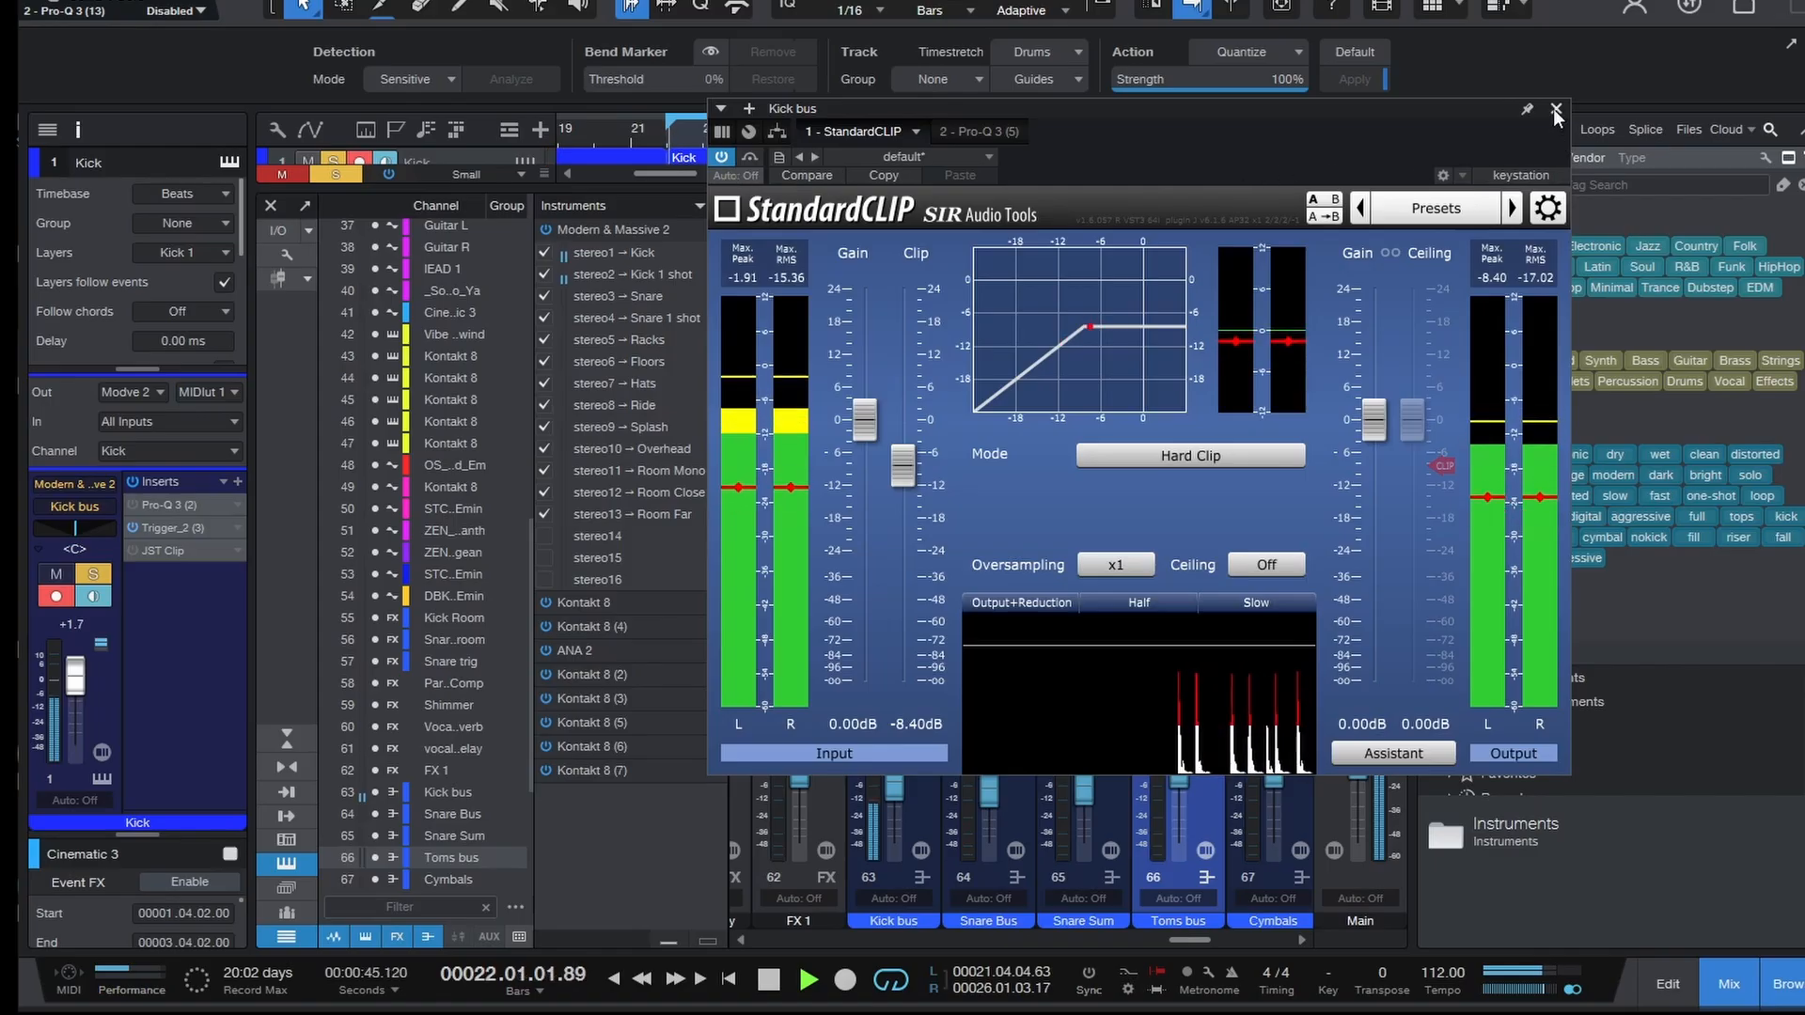
{"action": "key", "text": "space"}
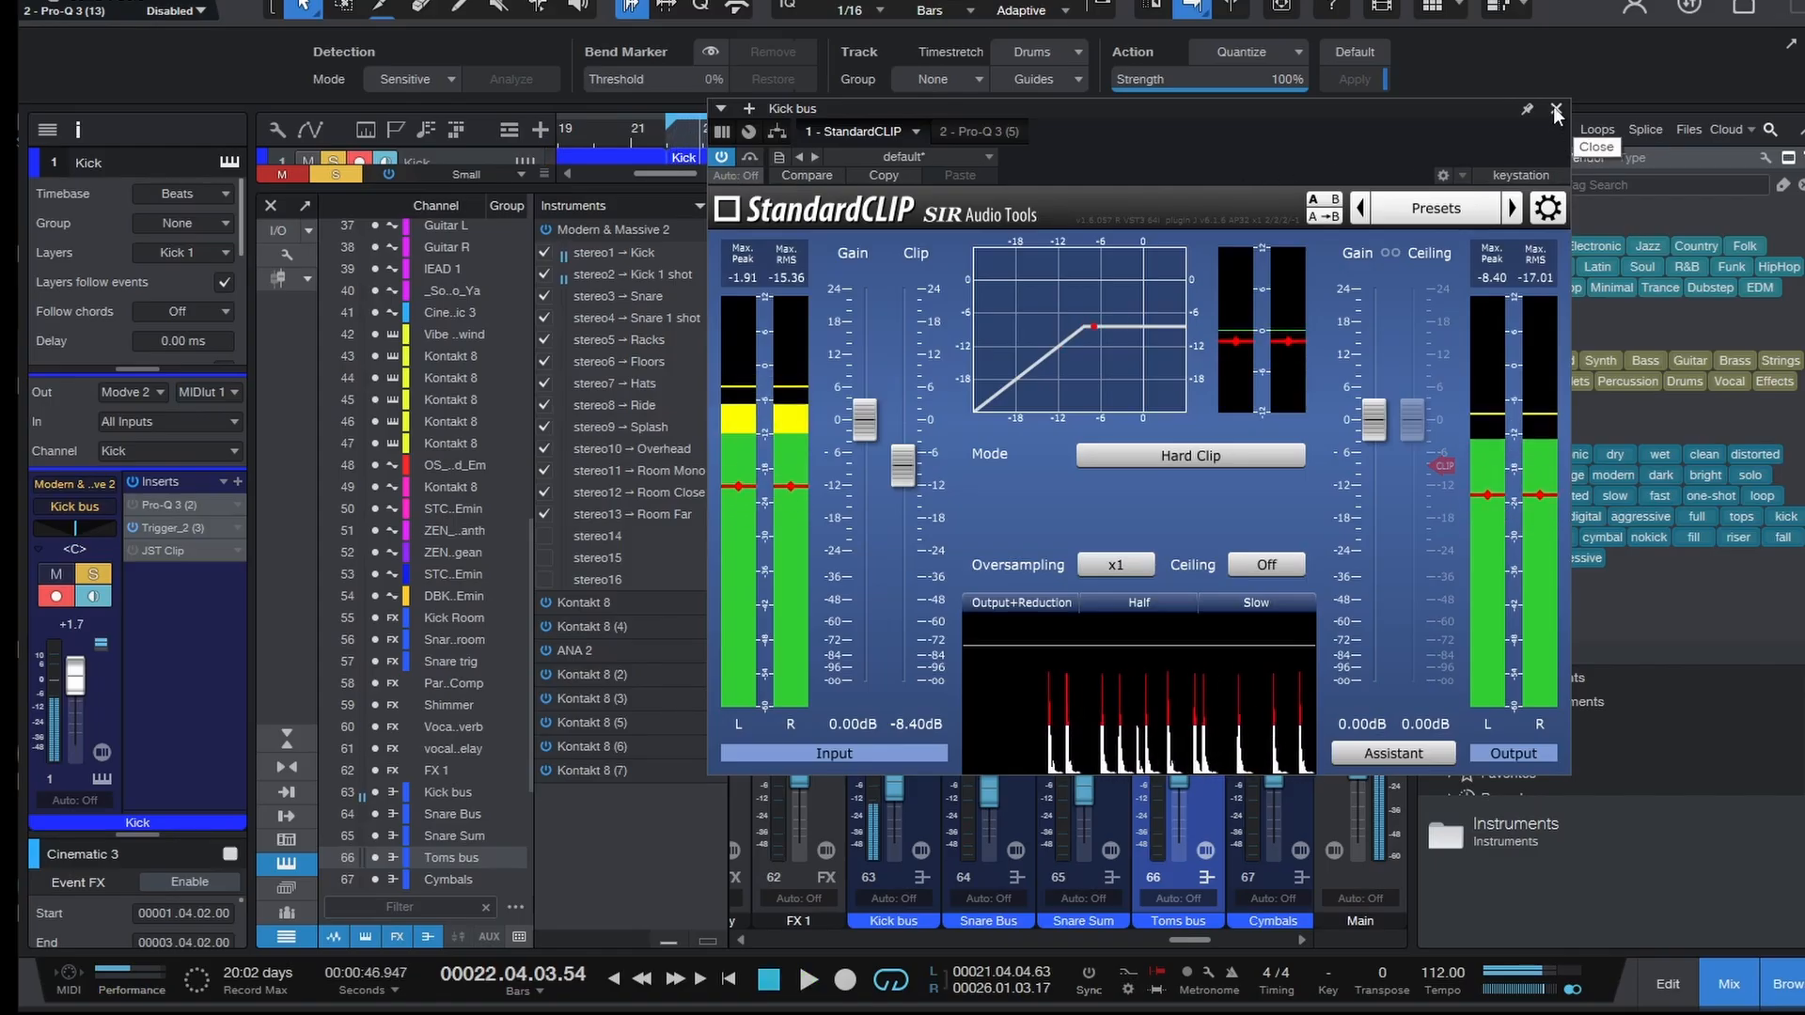
{"action": "left_click", "coordinate": [1557, 114]}
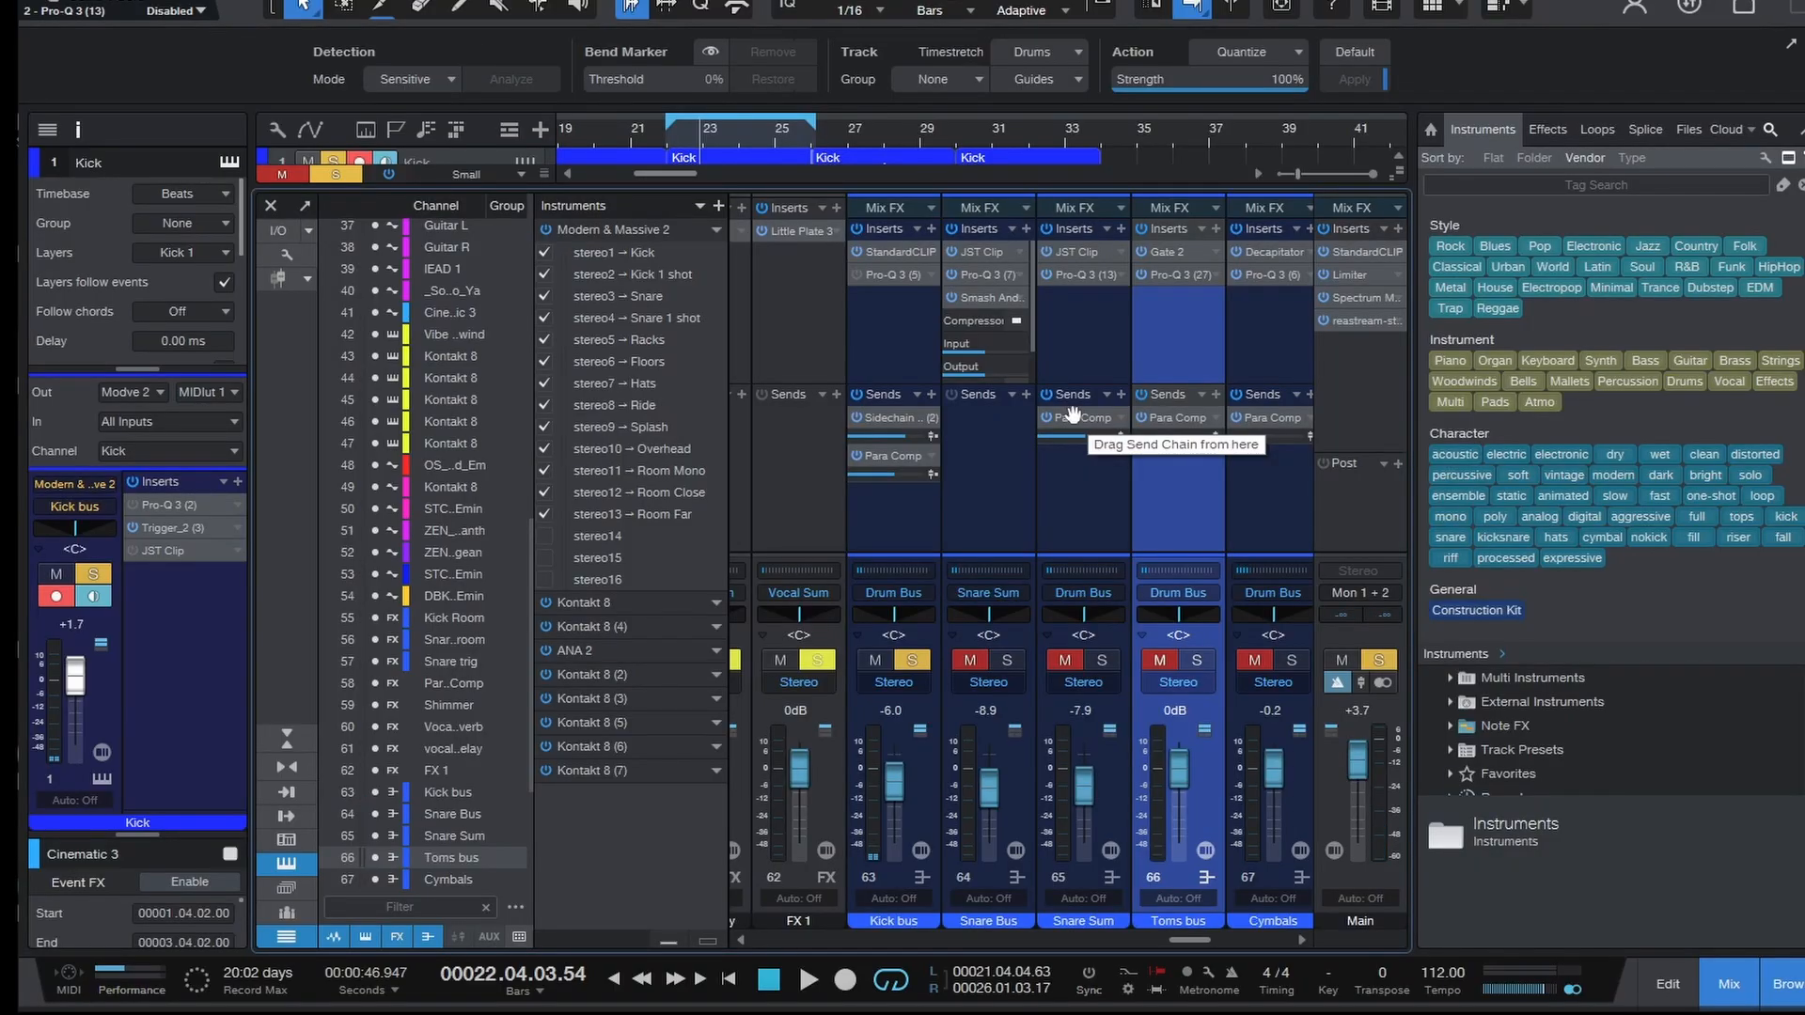
- Open Pro-Q 3 on the Kick bus, compare the loop before and after activating the EQ, and close its window
{"action": "left_click", "coordinate": [900, 272]}
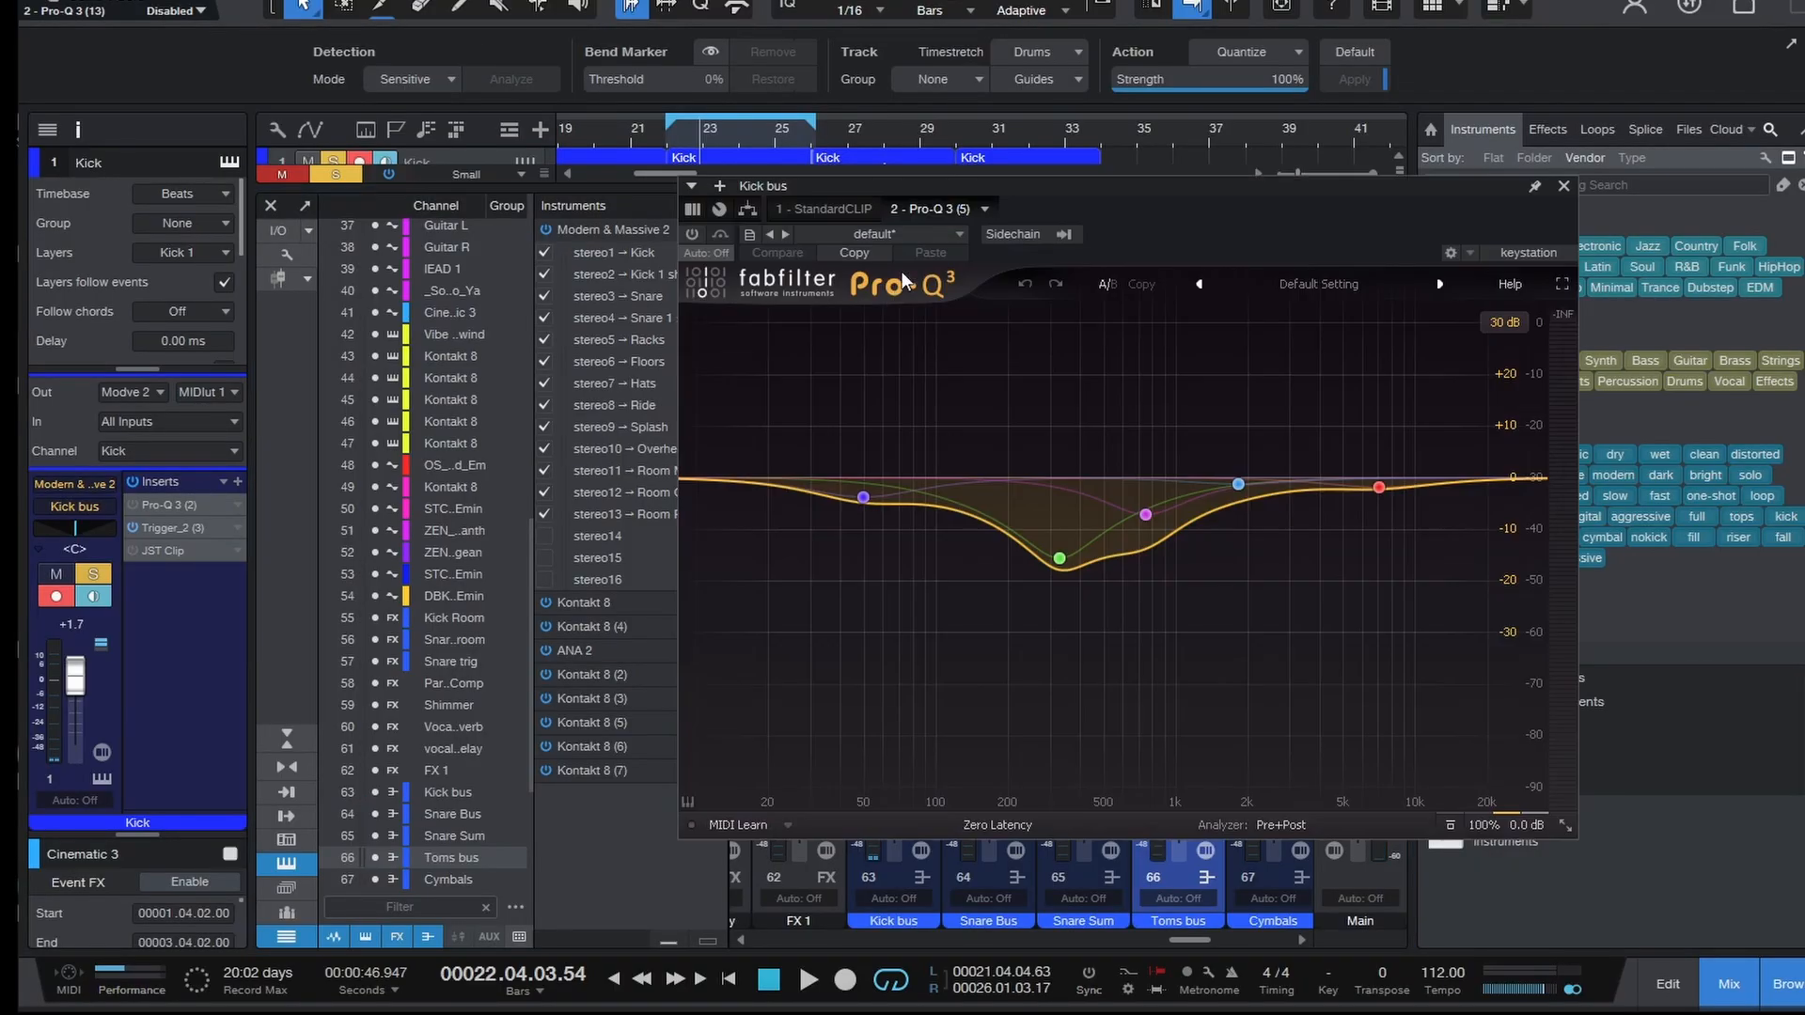
{"action": "left_click_drag", "start_coordinate": [1158, 239], "coordinate": [1128, 176]}
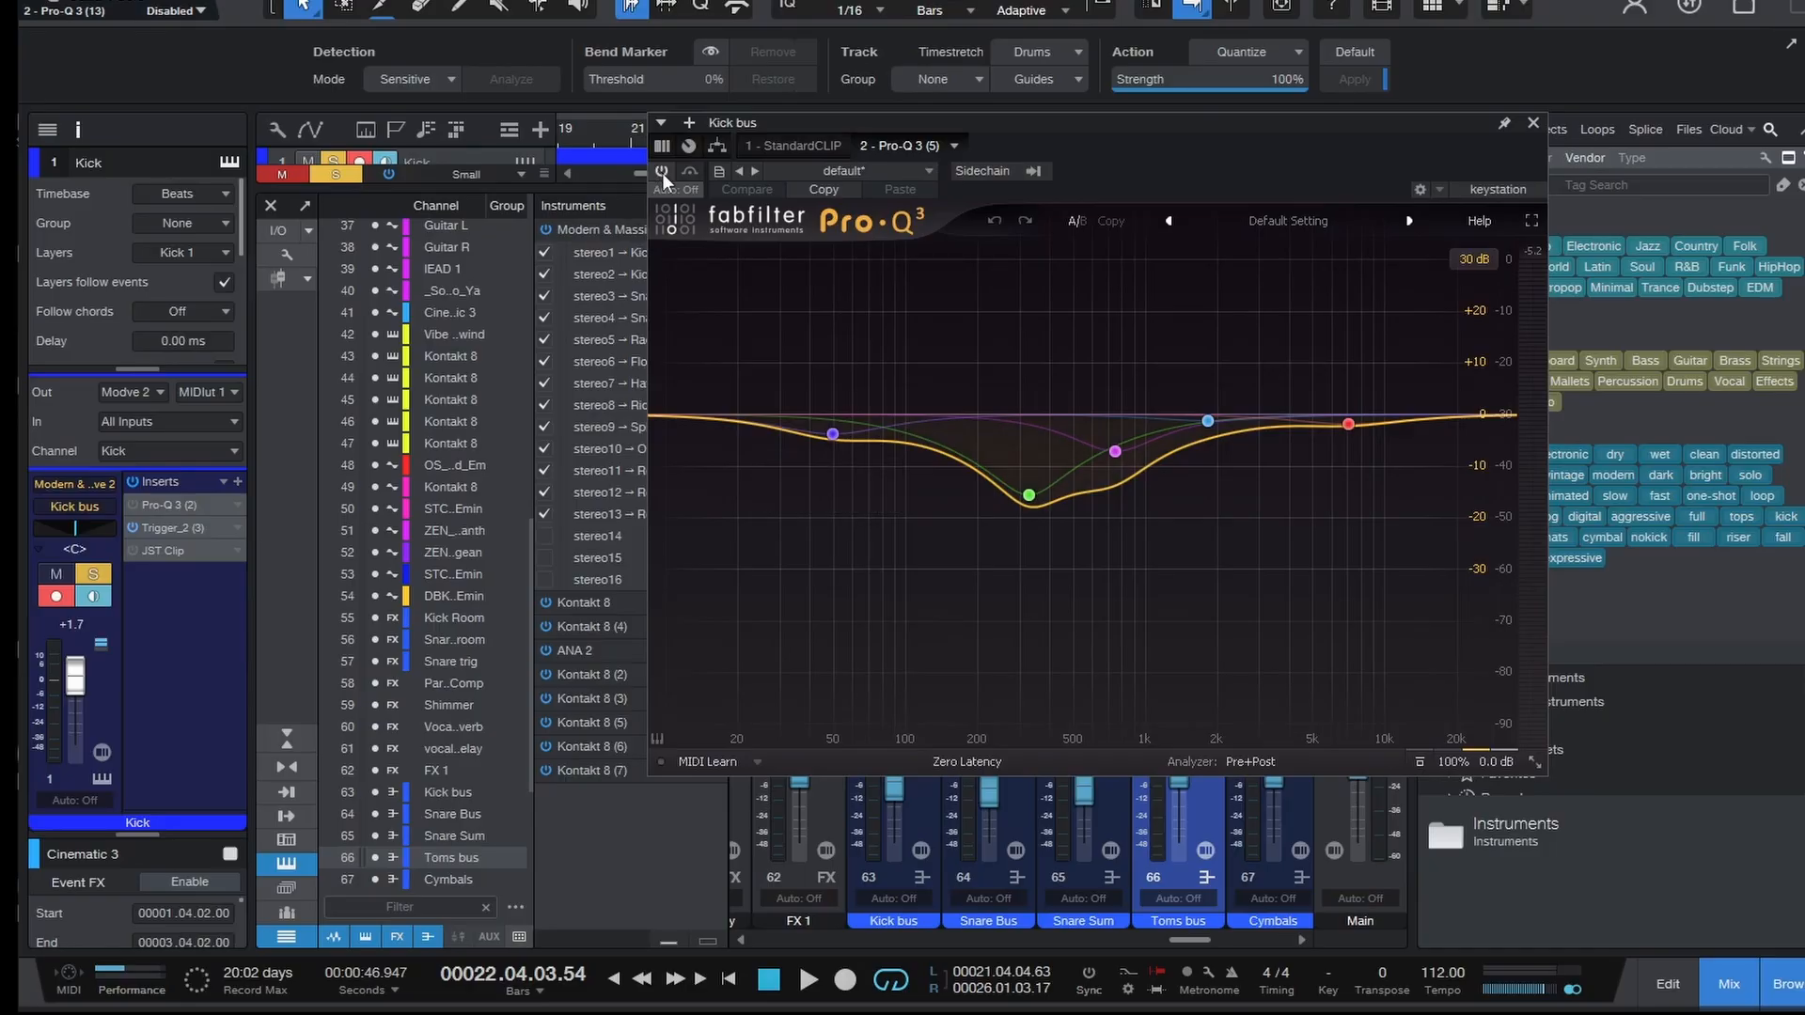
{"action": "key", "text": "space"}
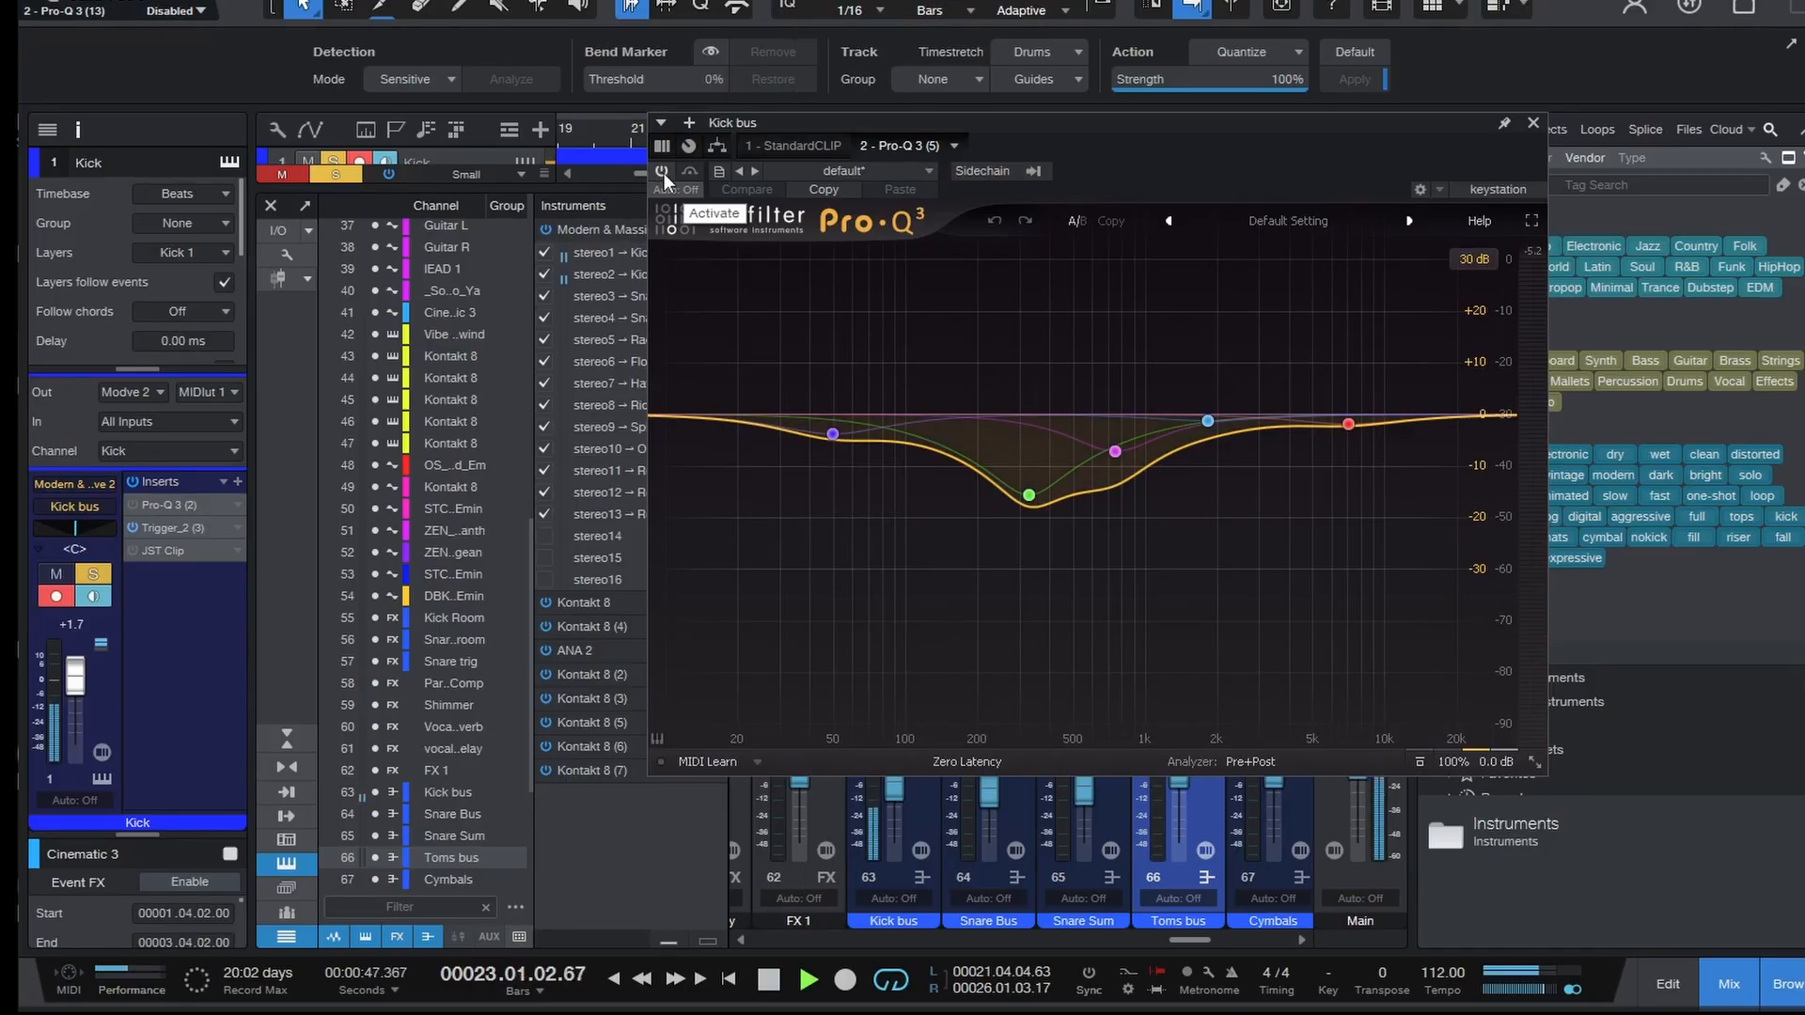
{"action": "key", "text": "space"}
{"action": "left_click", "coordinate": [664, 173]}
{"action": "key", "text": "space"}
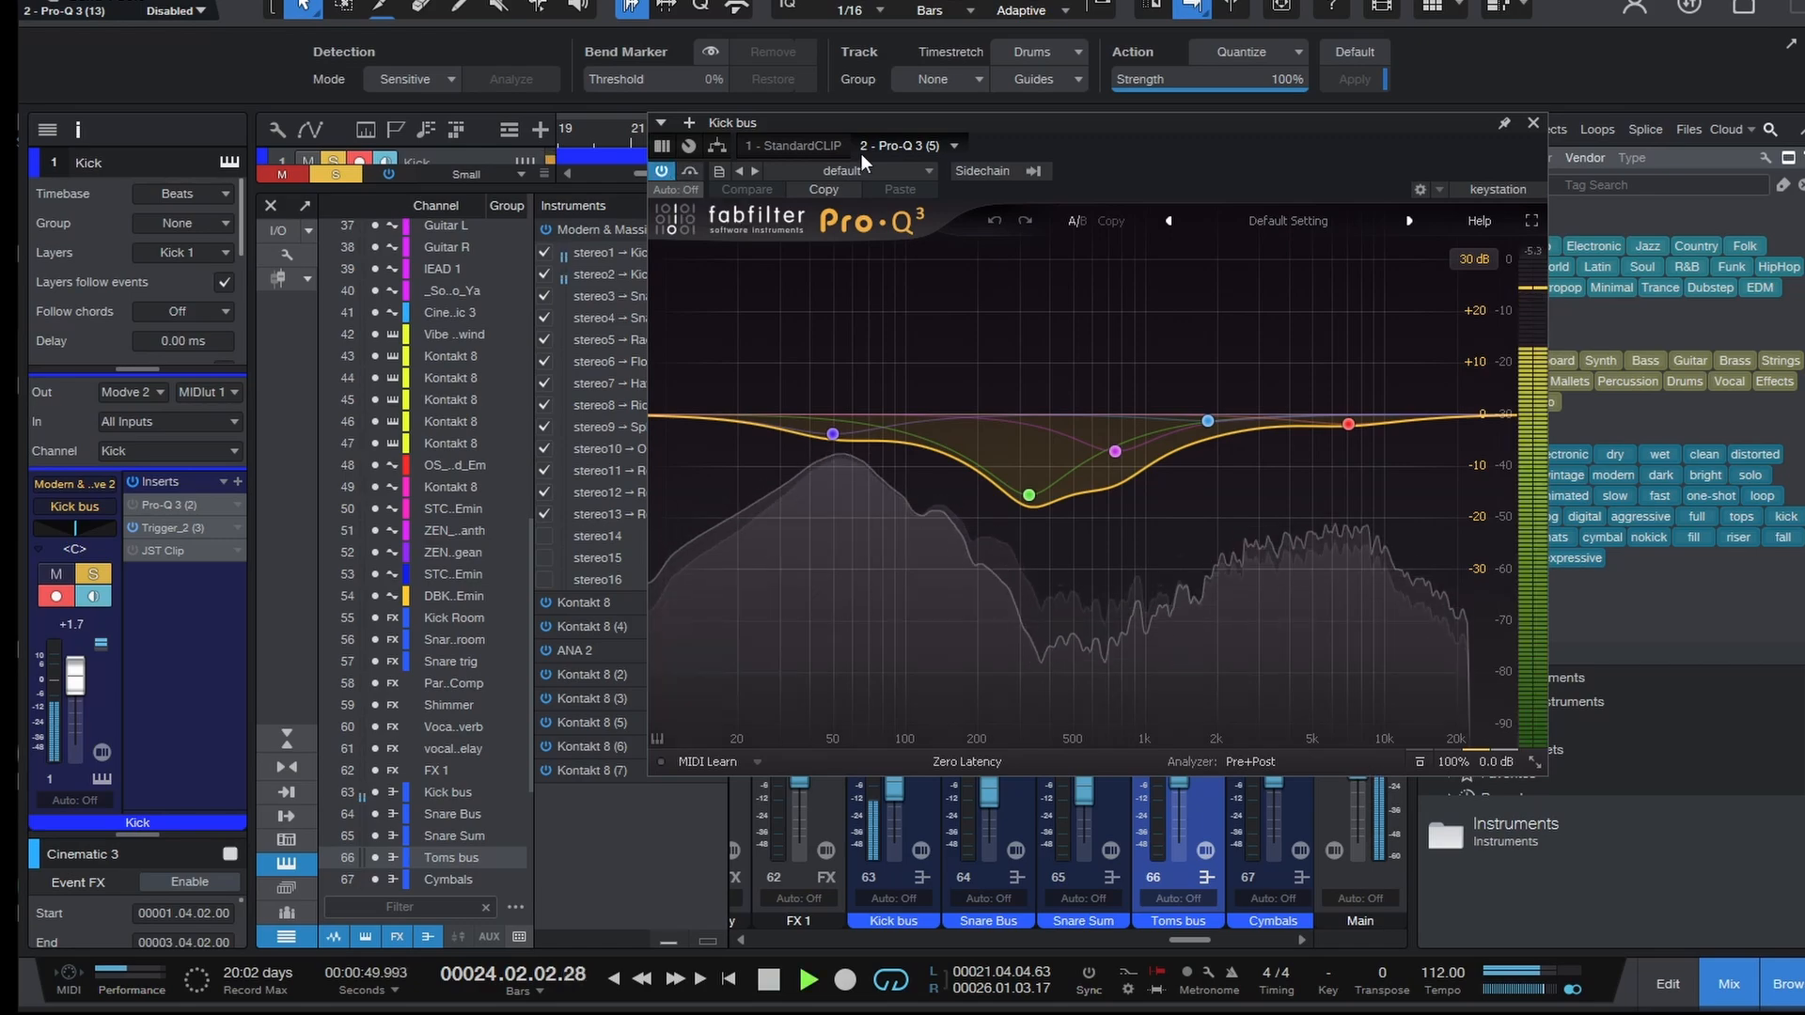
{"action": "left_click", "coordinate": [1533, 123]}
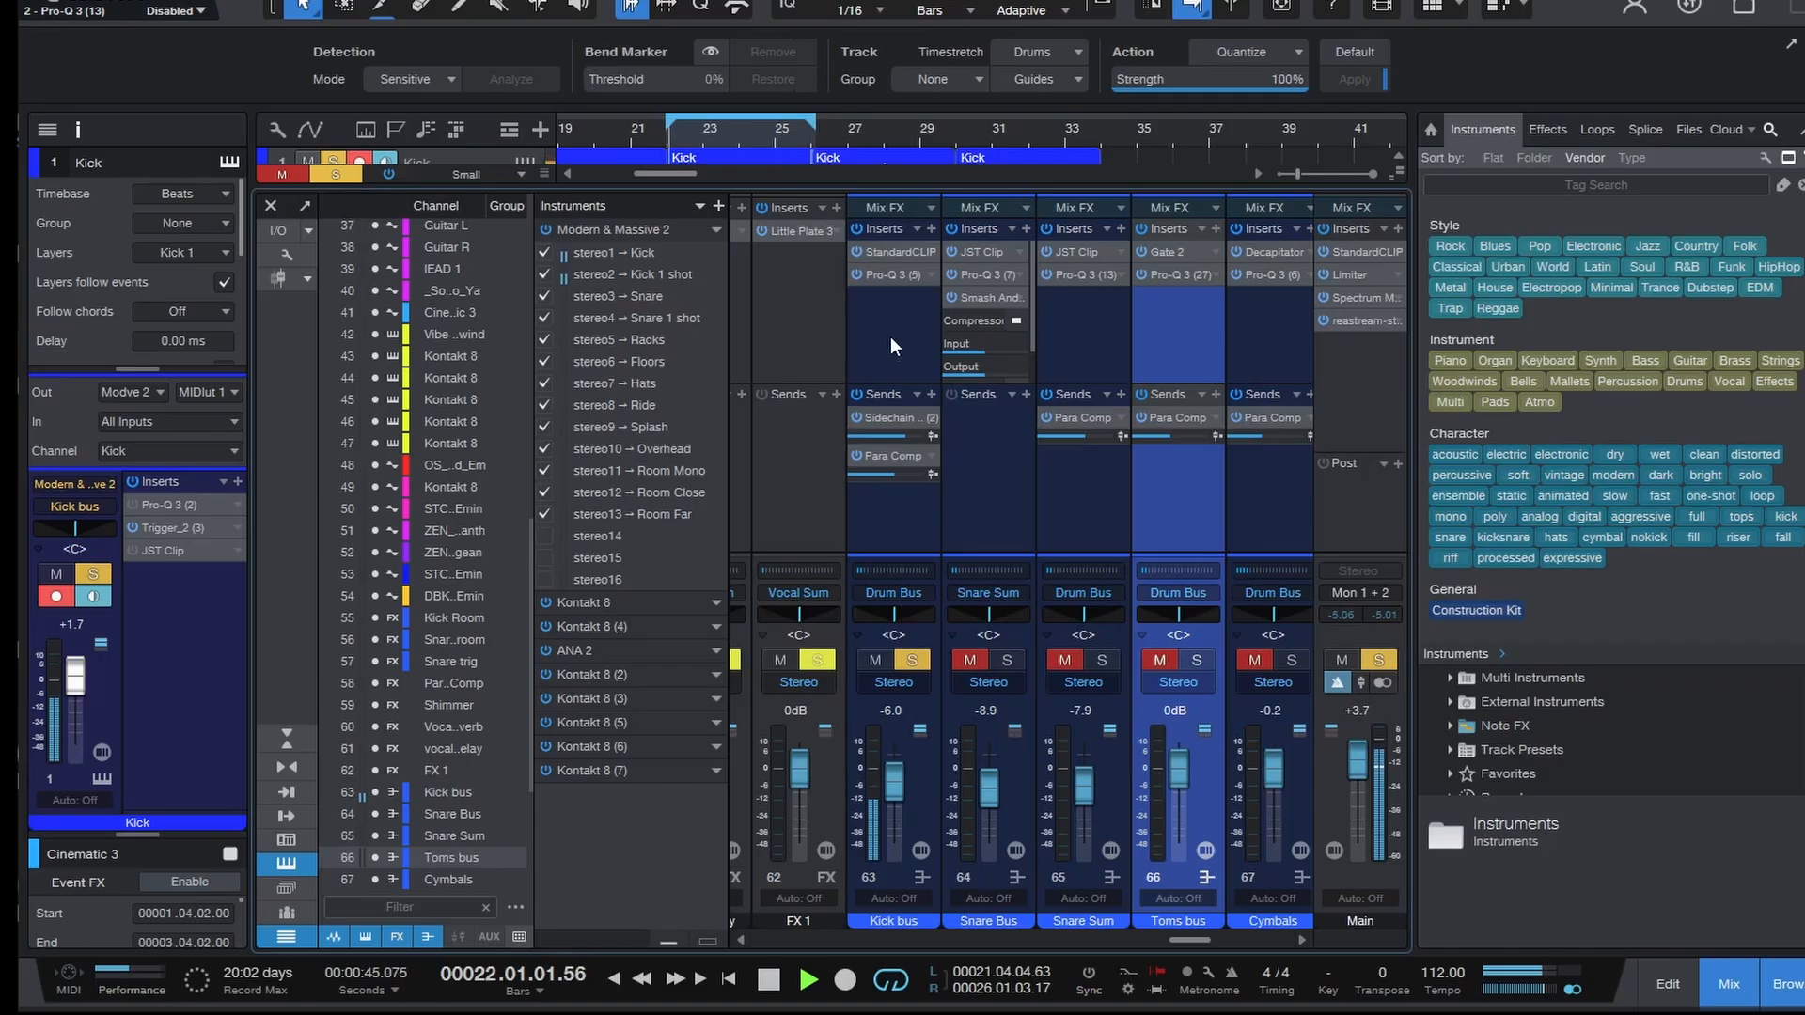
- Stop playback and clear the Kick bus solo
{"action": "key", "text": "space"}
{"action": "left_click", "coordinate": [912, 669]}
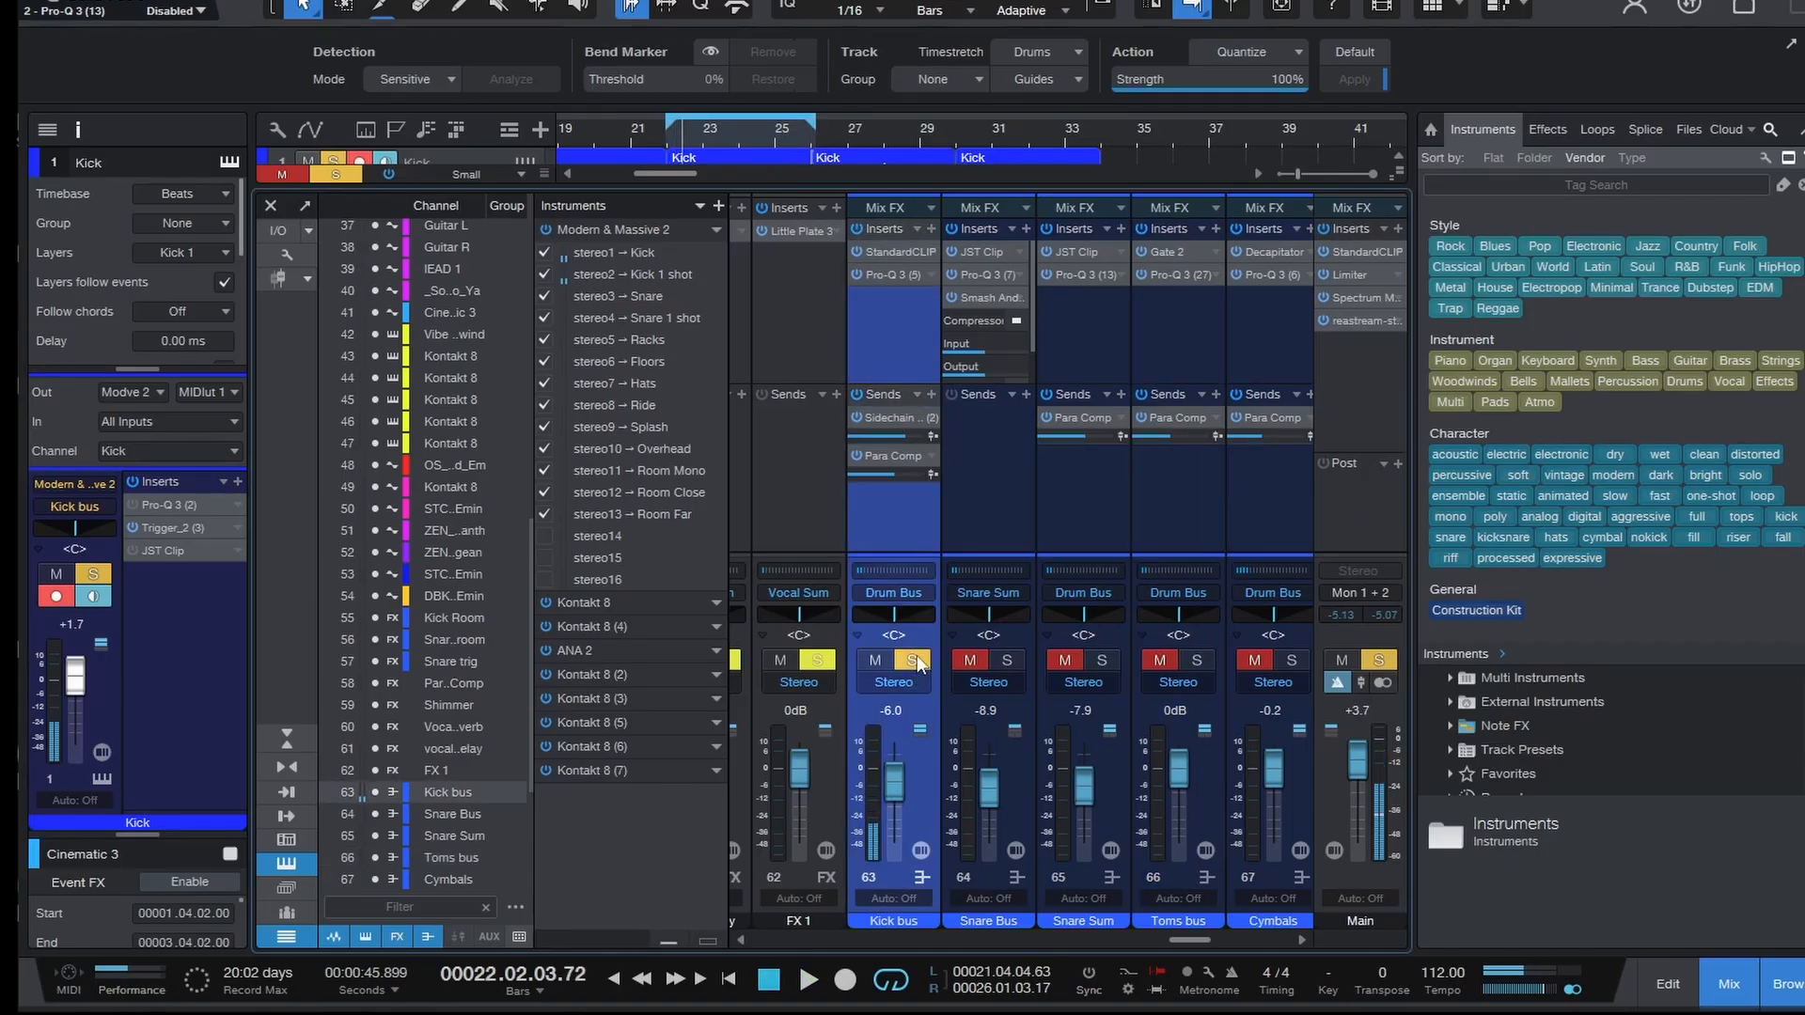
{"action": "left_click", "coordinate": [916, 656]}
- Select the channels from Kick bus through Rooms and compare the full drum loop with their inserts bypassed and active
{"action": "left_click_drag", "start_coordinate": [1183, 940], "coordinate": [1200, 939]}
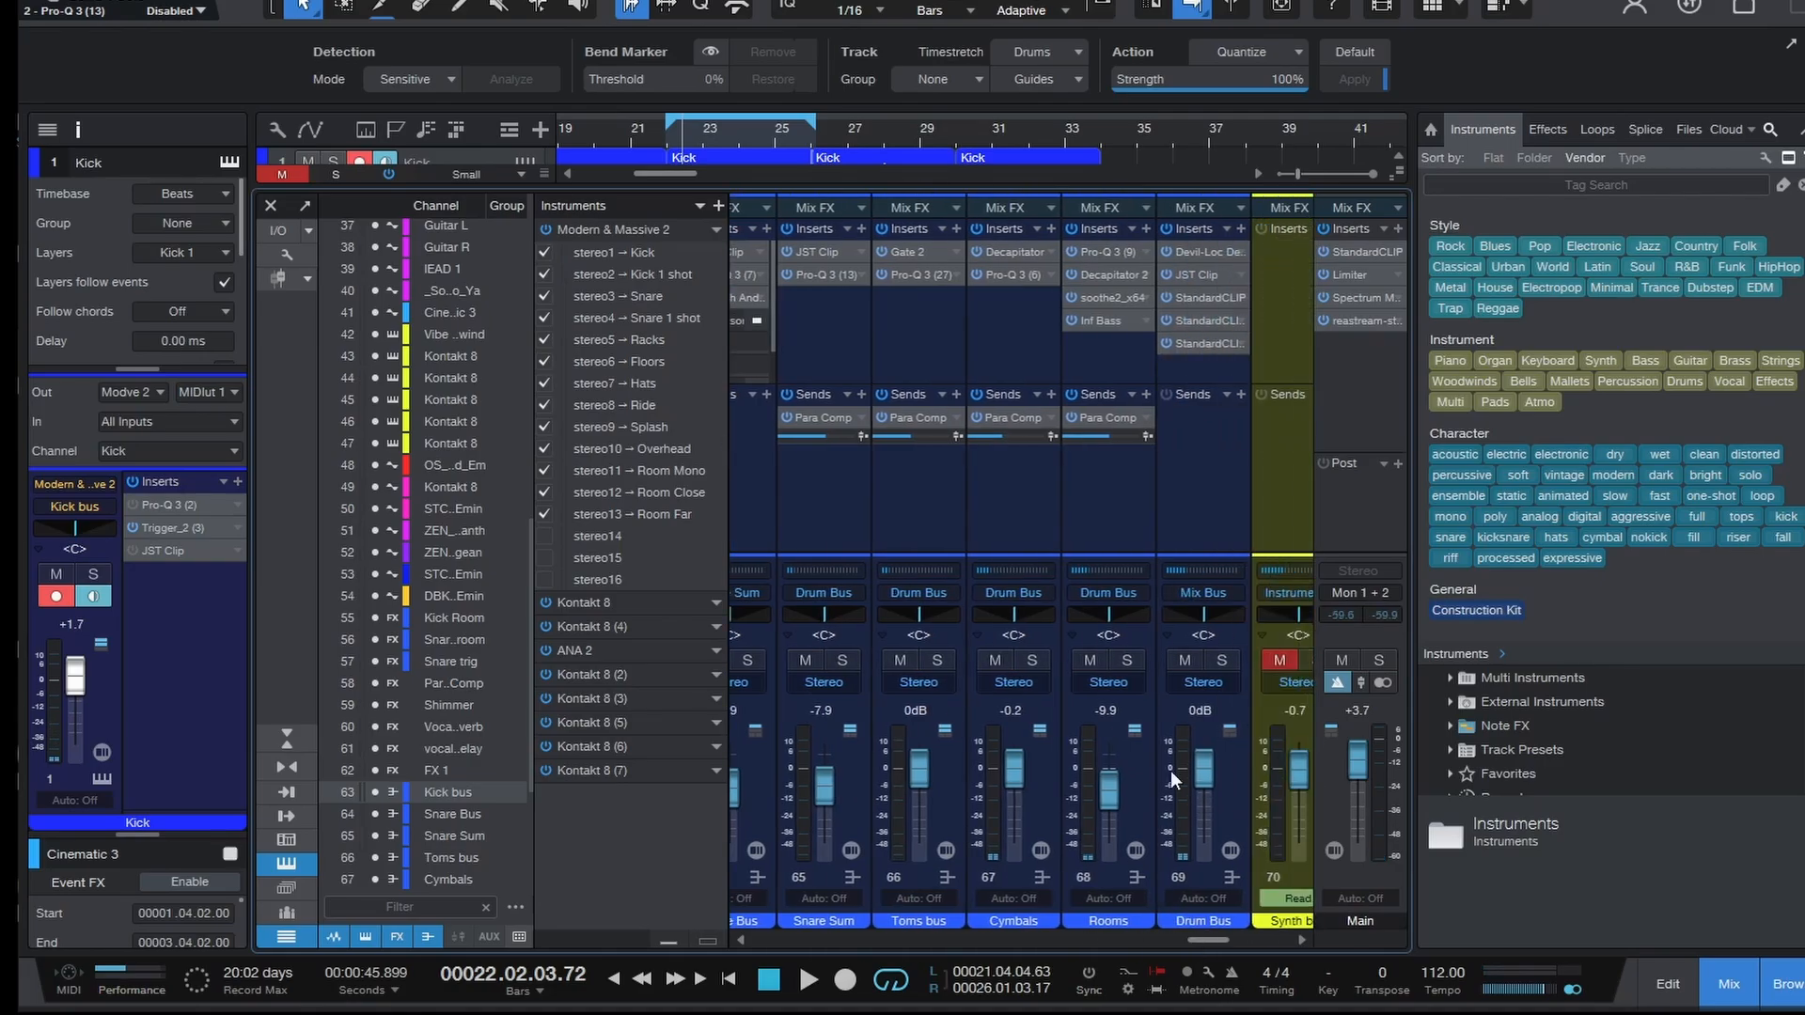
{"action": "left_click", "coordinate": [1103, 474], "text": "shift"}
{"action": "left_click_drag", "start_coordinate": [1202, 938], "coordinate": [1190, 938]}
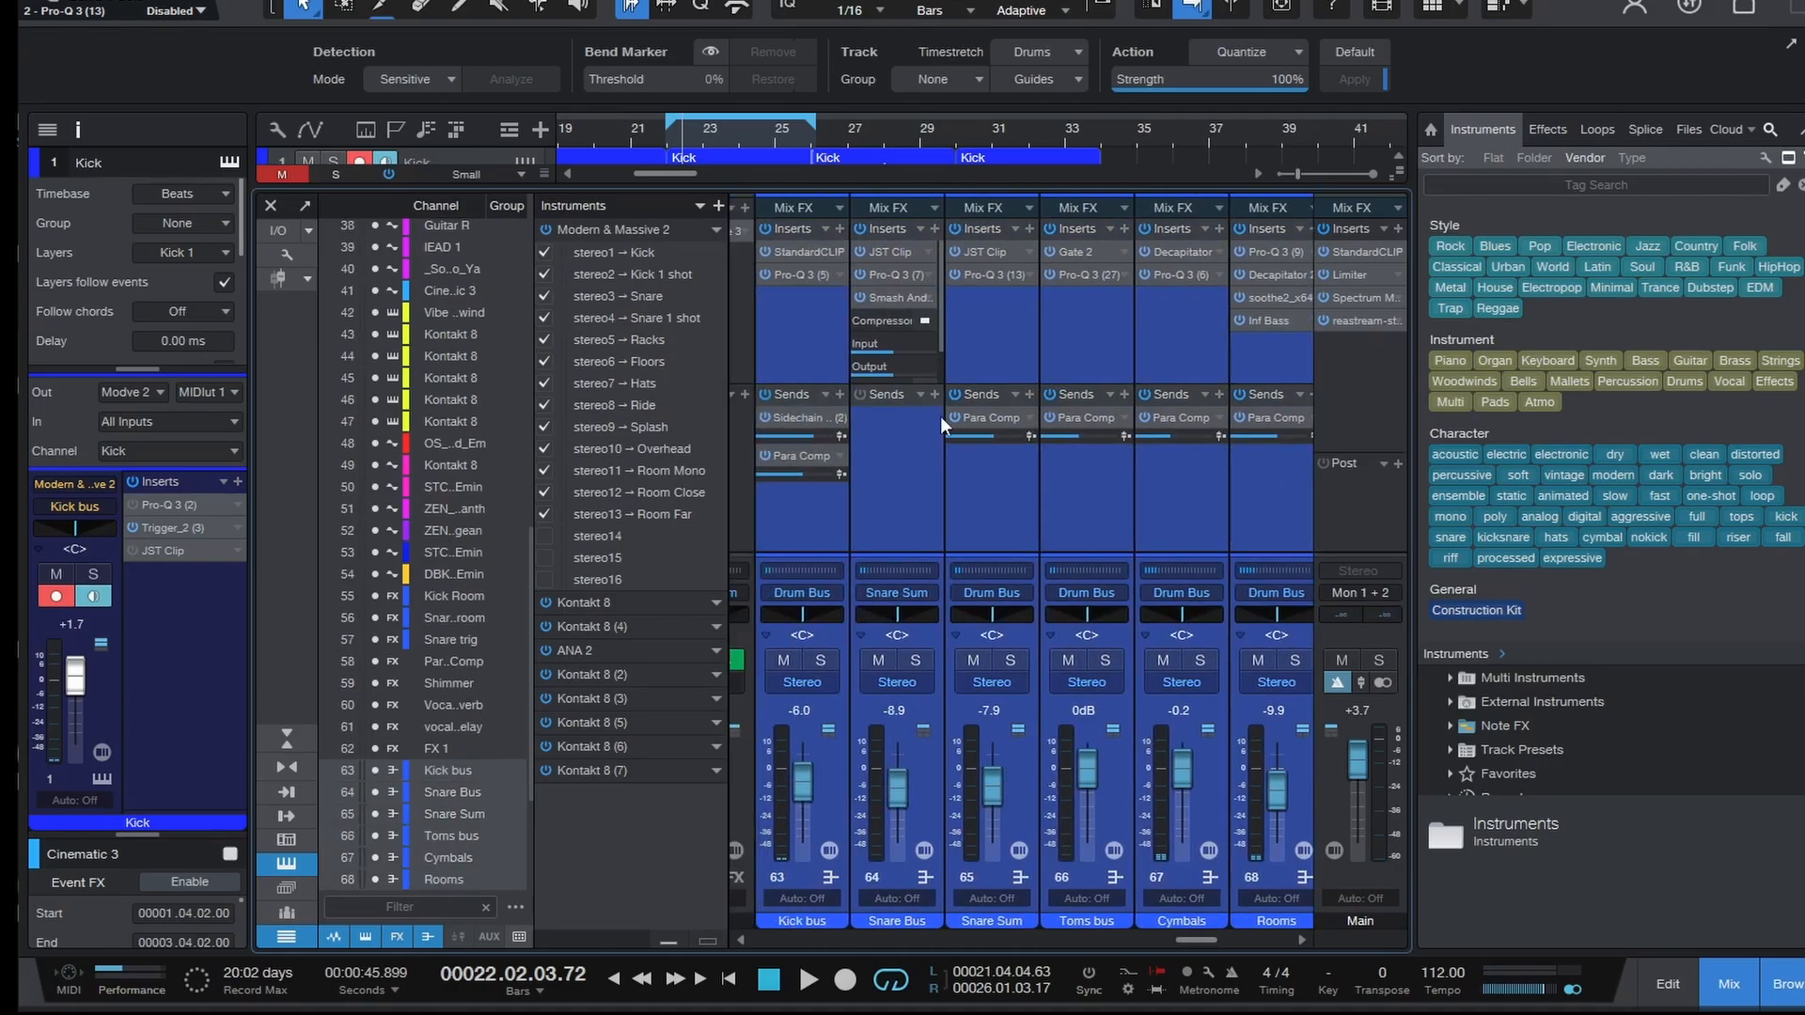
{"action": "key", "text": "space"}
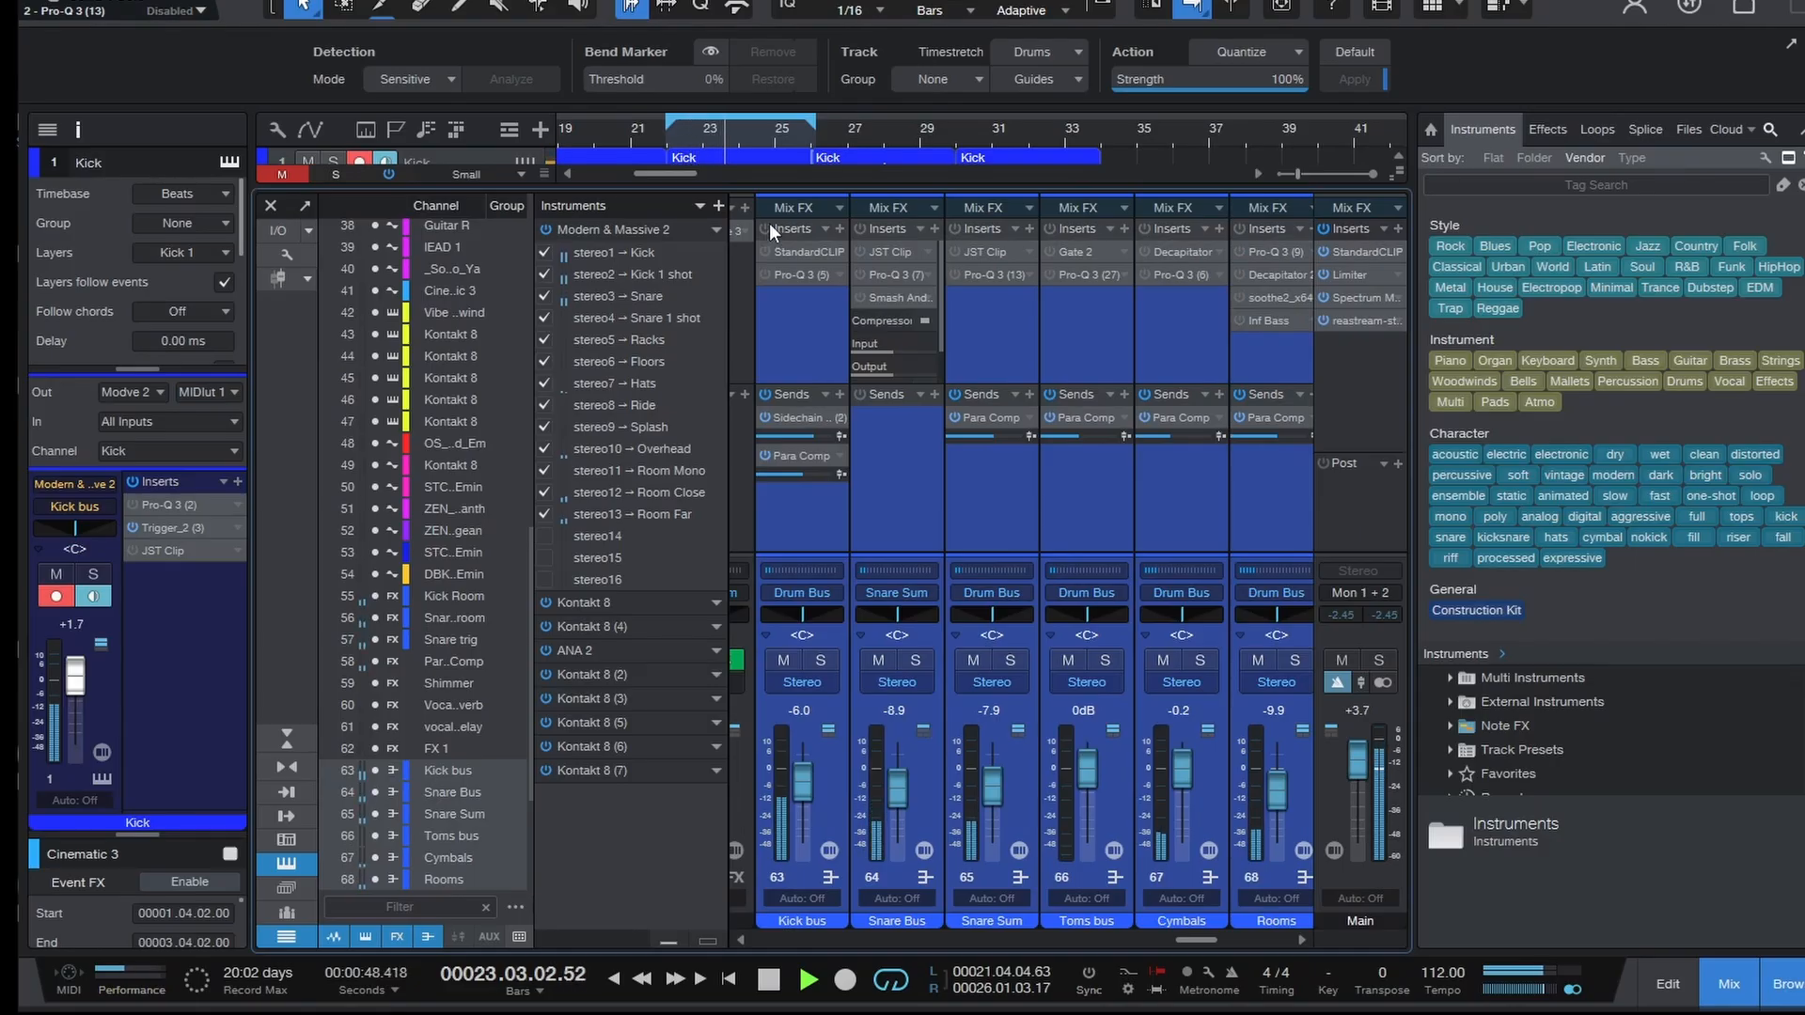
{"action": "key", "text": "space"}
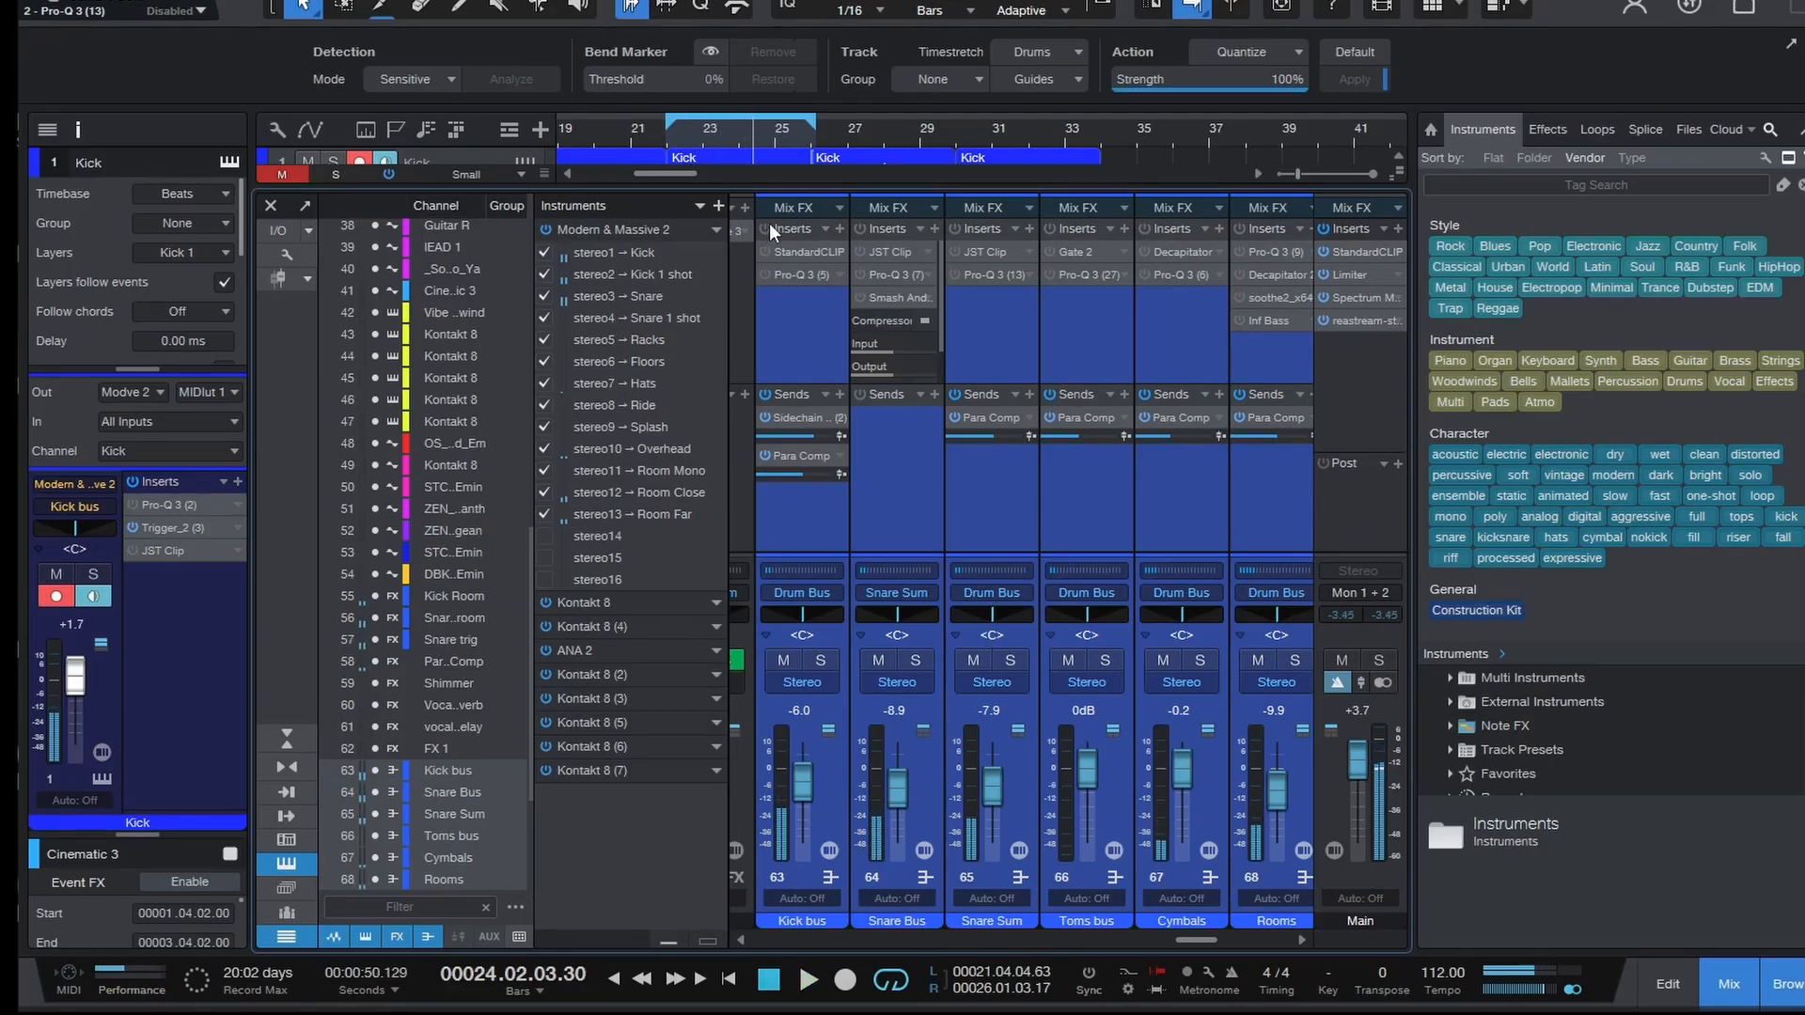
{"action": "key", "text": "space"}
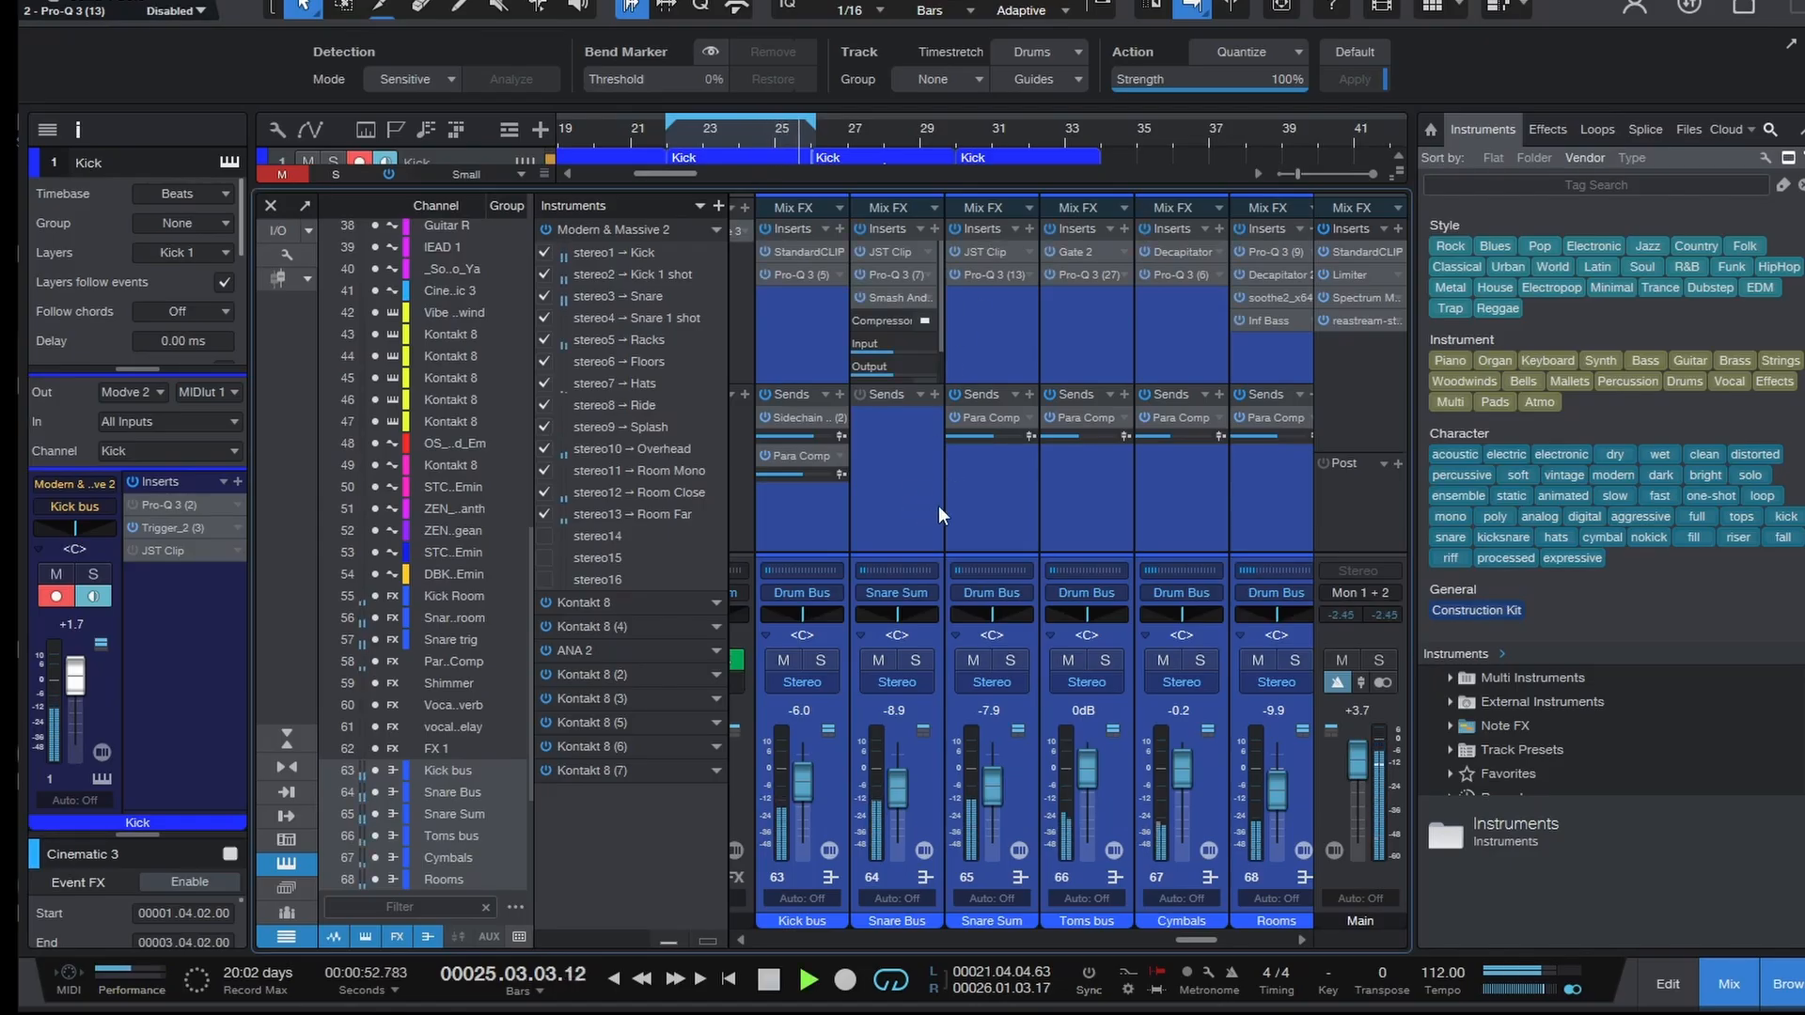
{"action": "key", "text": "space"}
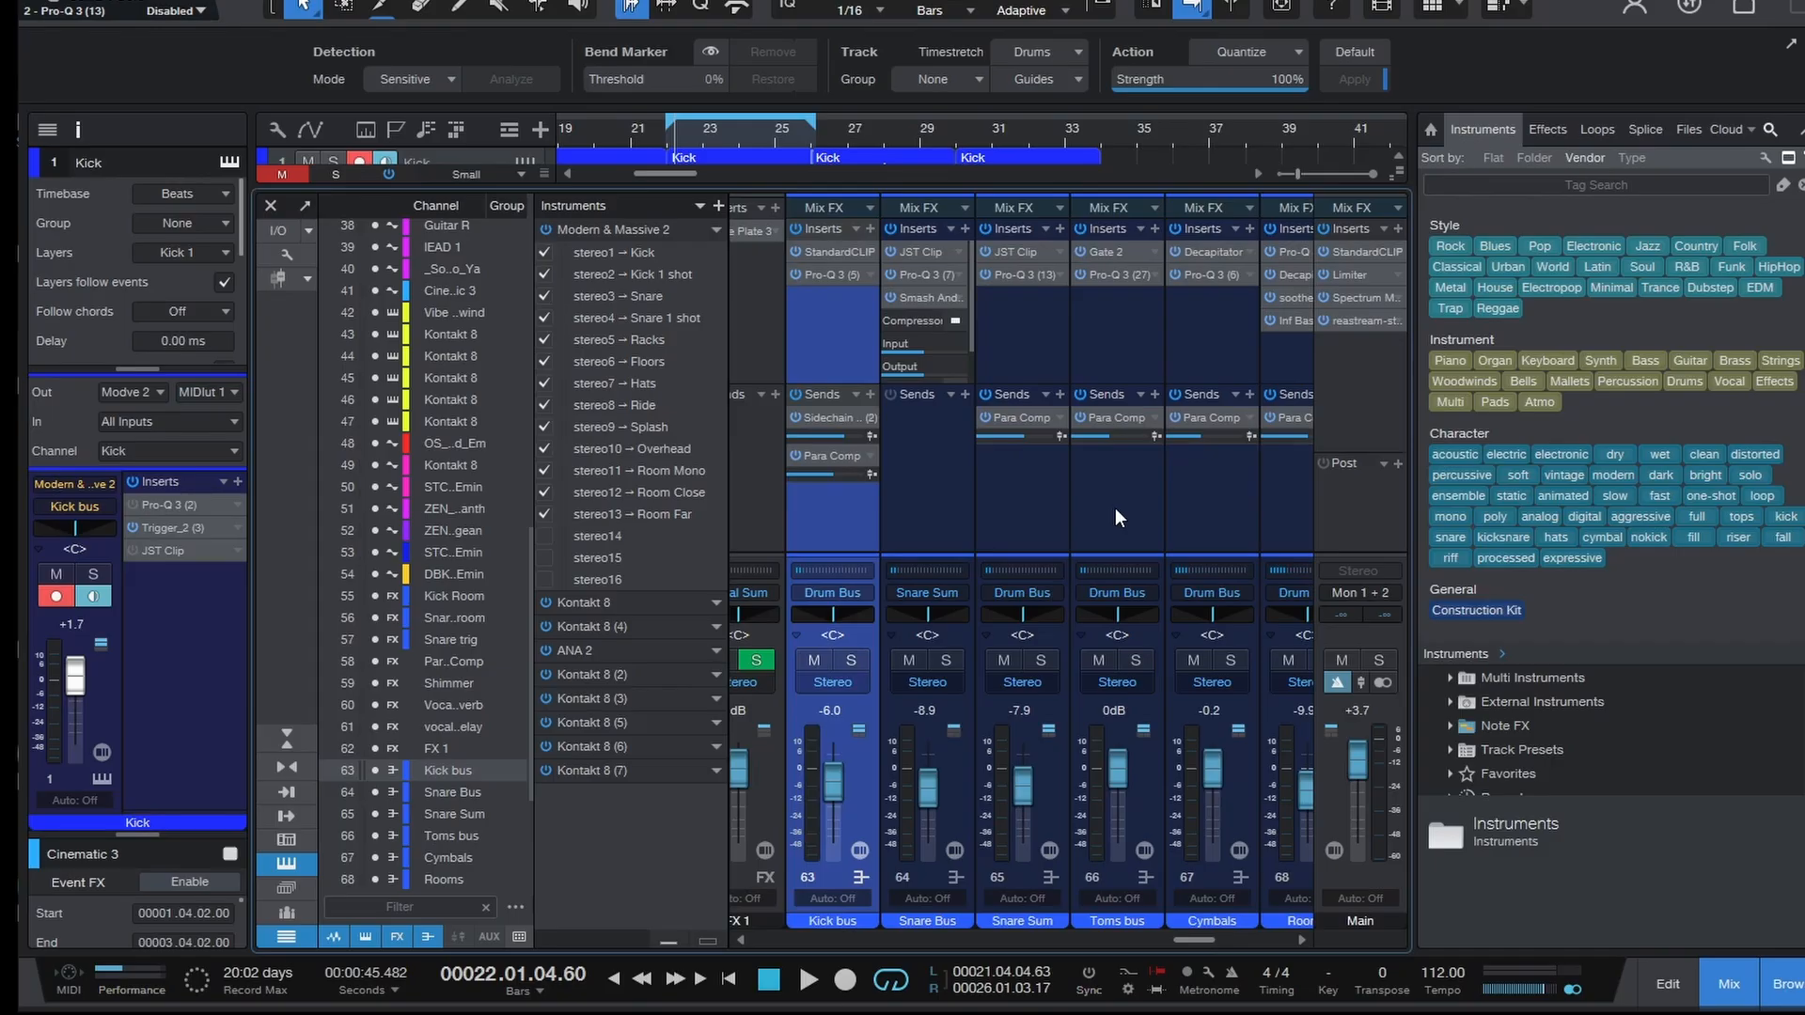
- Locate the Para Comp FX channel in the mixer, solo it and start playback
{"action": "scroll", "coordinate": [1205, 940], "scroll_direction": "right", "scroll_amount": 1}
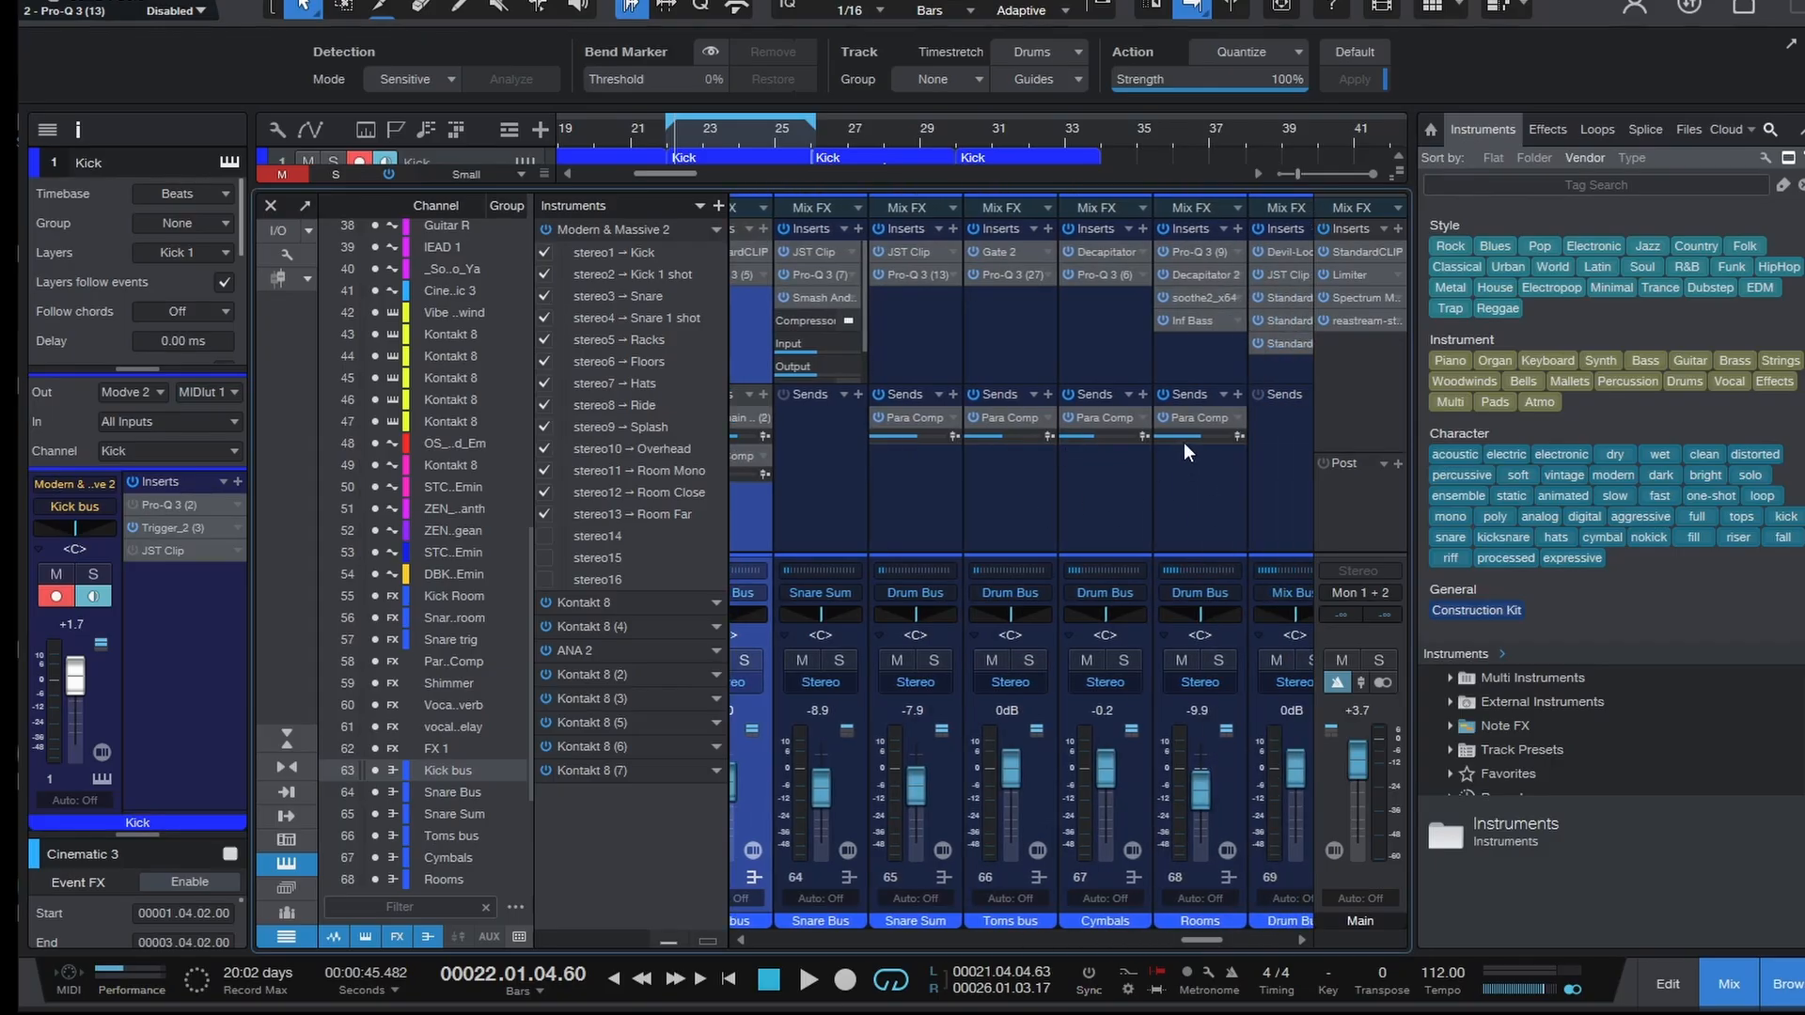
{"action": "left_click_drag", "start_coordinate": [1179, 939], "coordinate": [1135, 944]}
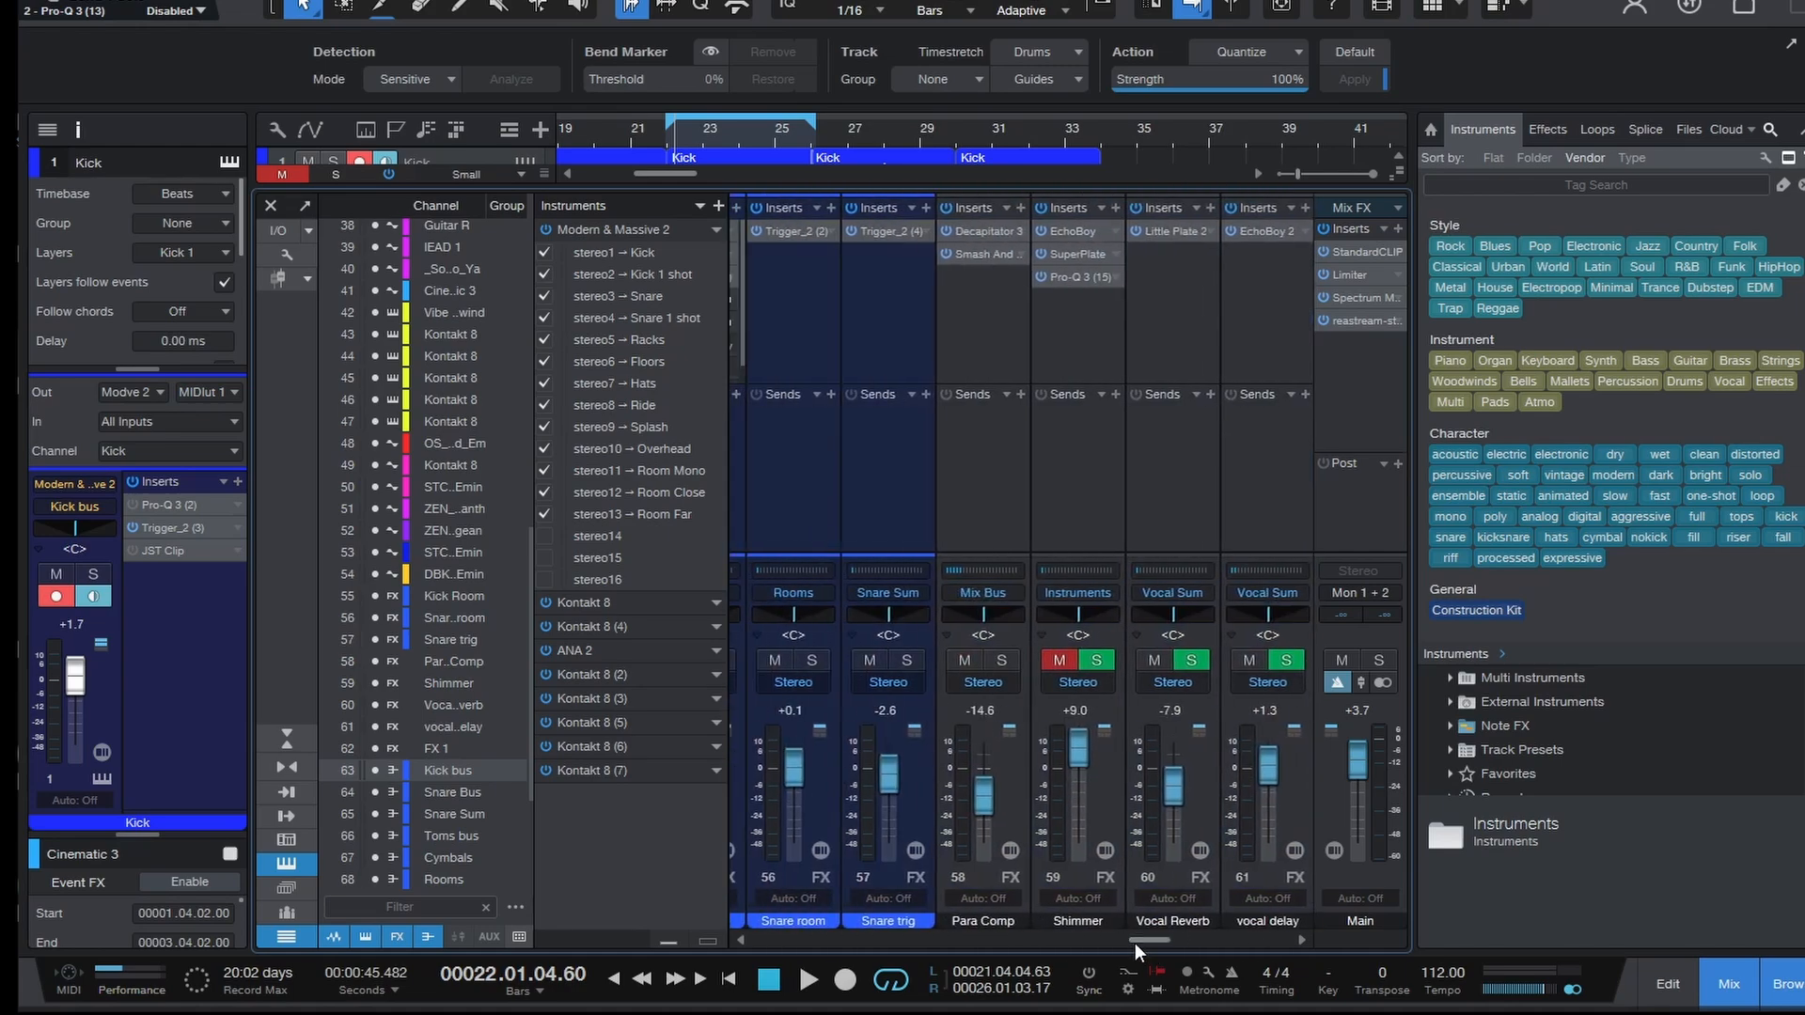
{"action": "left_click", "coordinate": [1000, 658]}
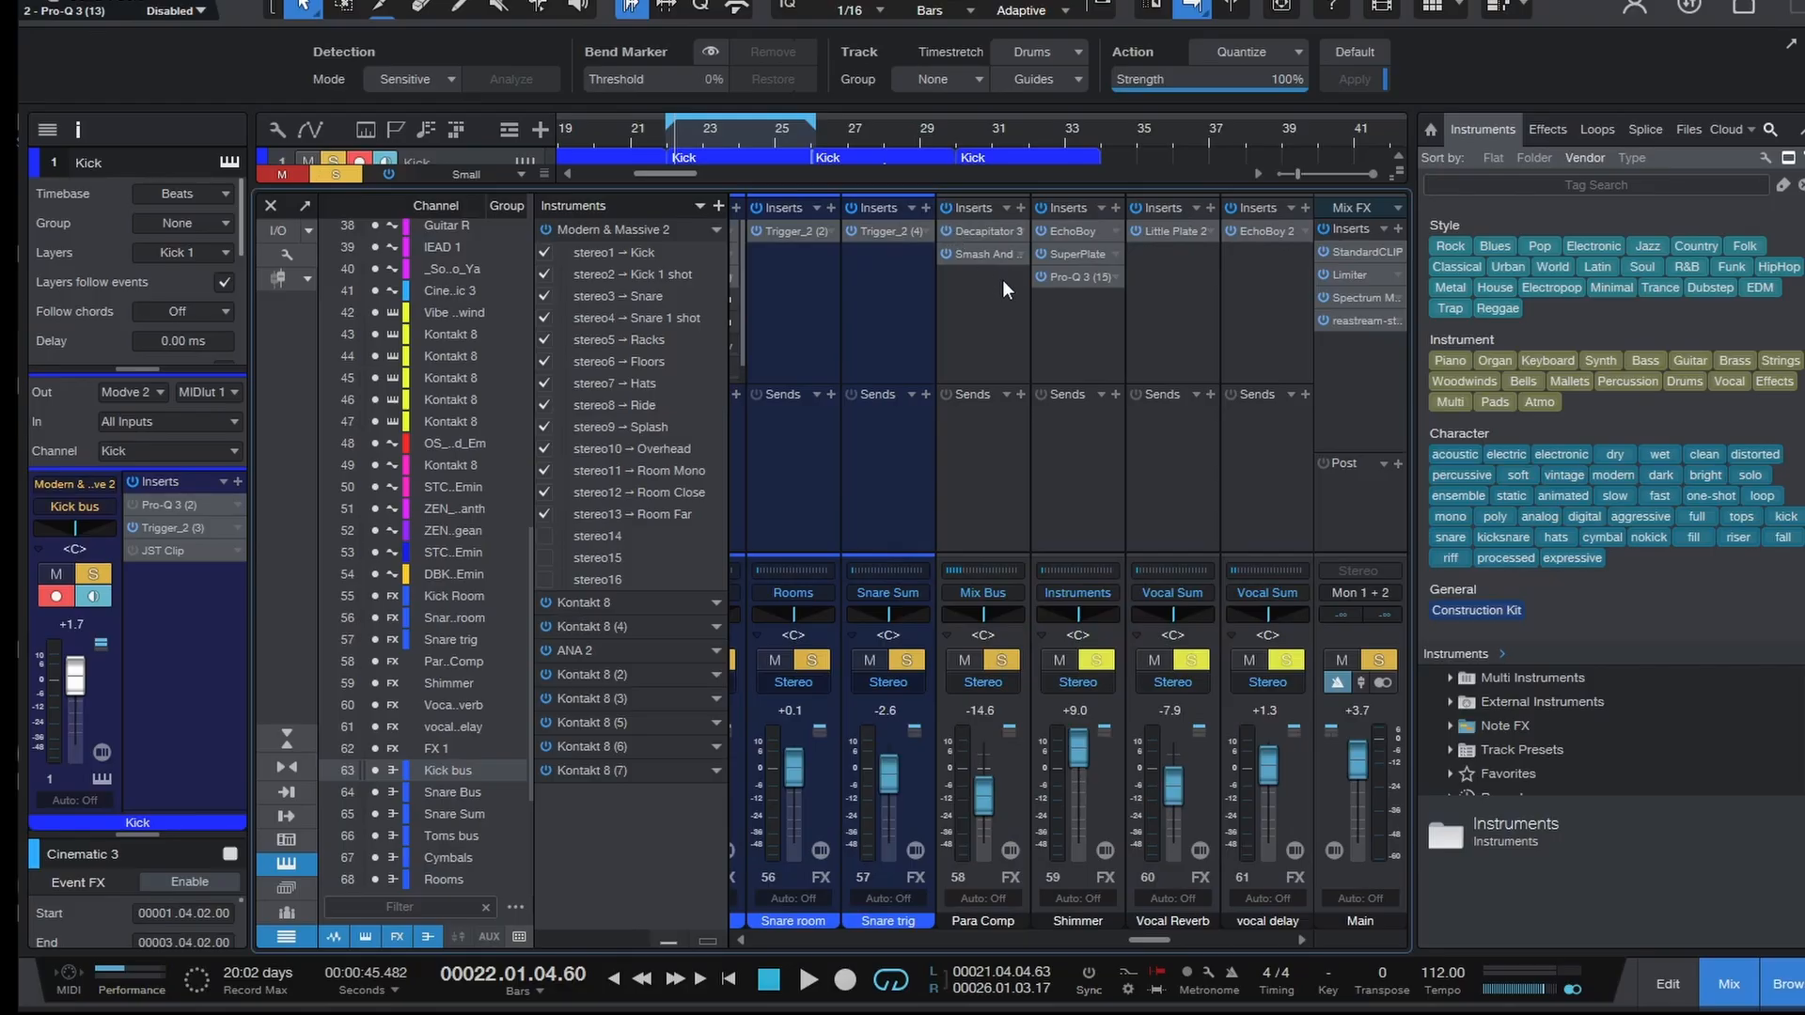
{"action": "key", "text": "space"}
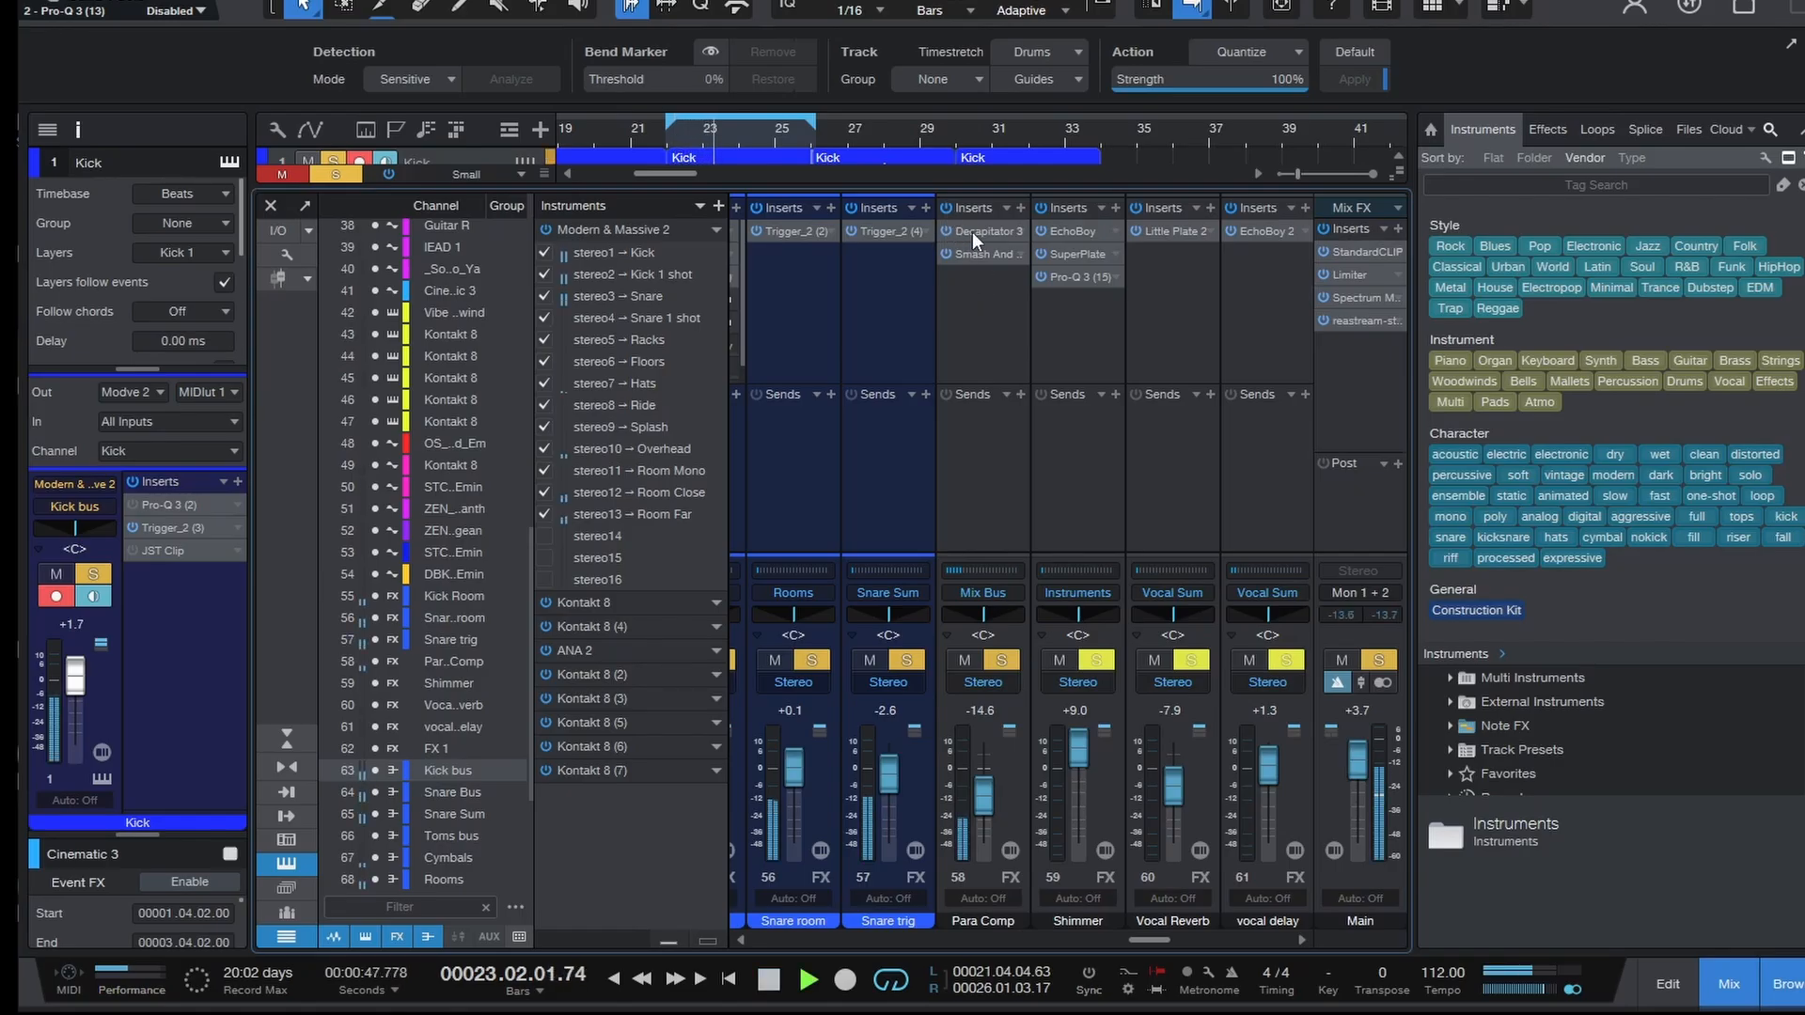
- Open Decapitator on Para Comp and compare the loop with the plug-in bypassed and activated
{"action": "left_click", "coordinate": [988, 228]}
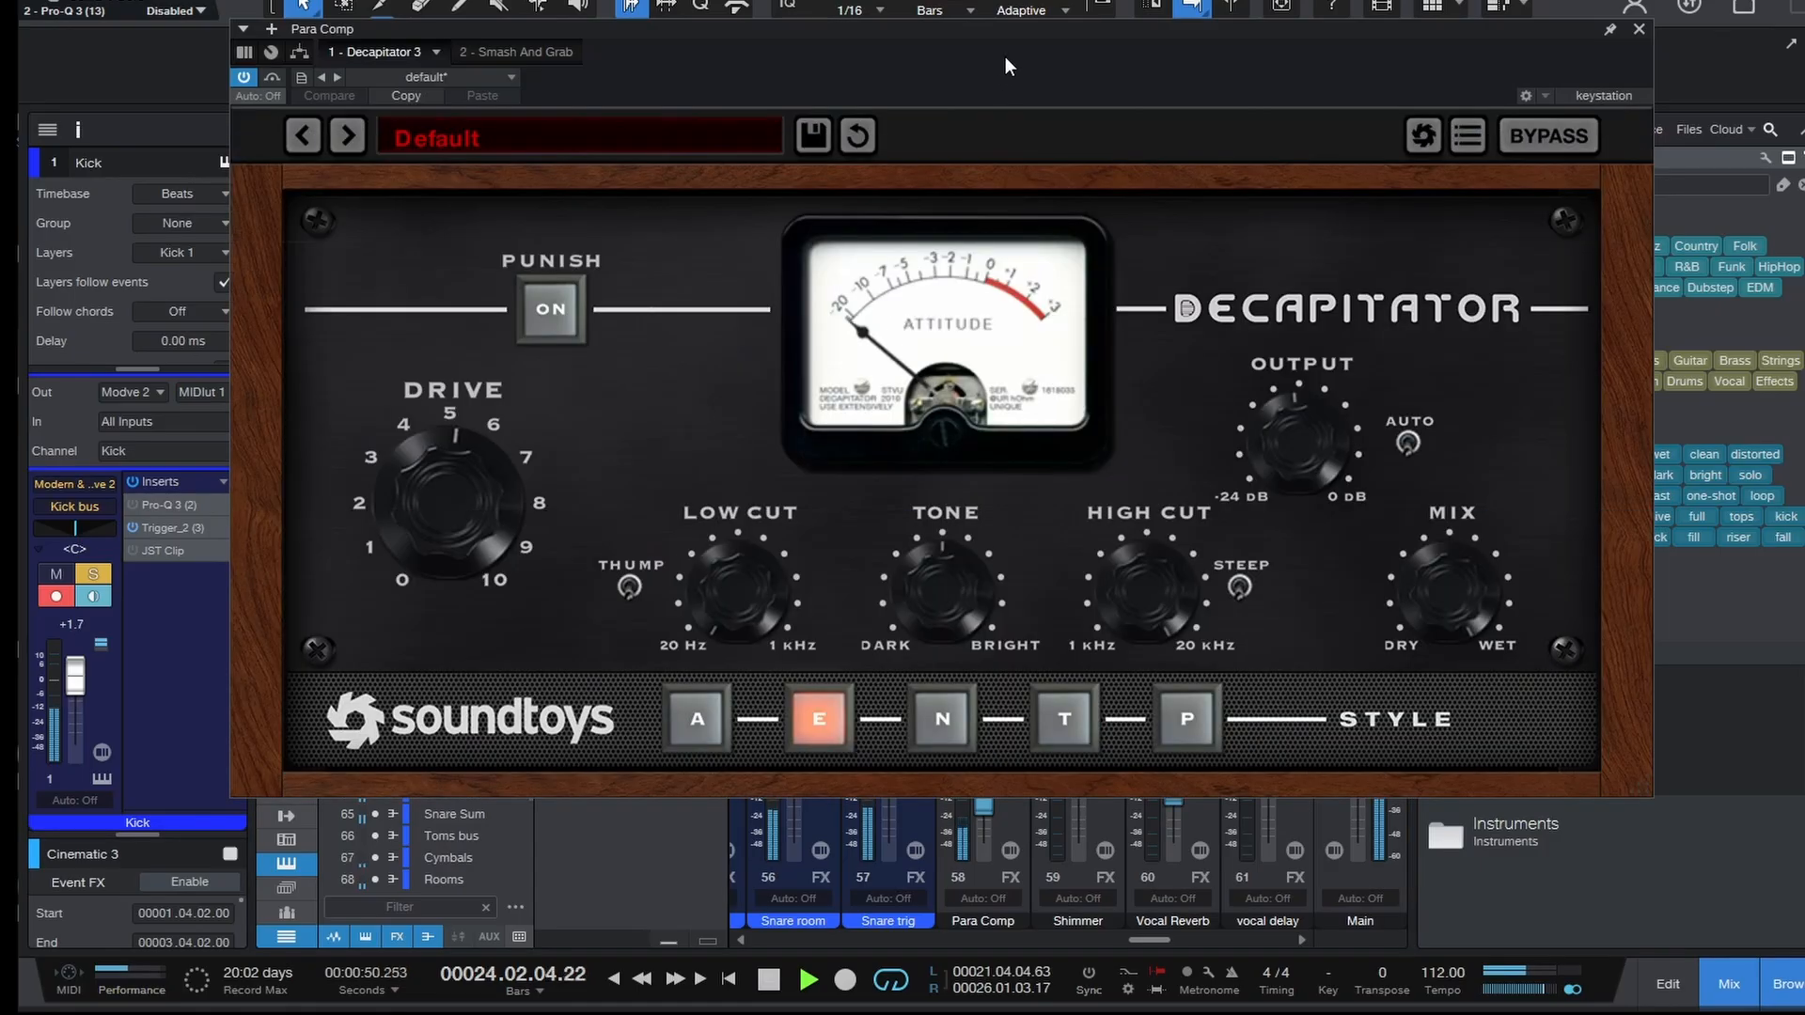
{"action": "left_click_drag", "start_coordinate": [1003, 57], "coordinate": [1020, 64]}
{"action": "key", "text": "space"}
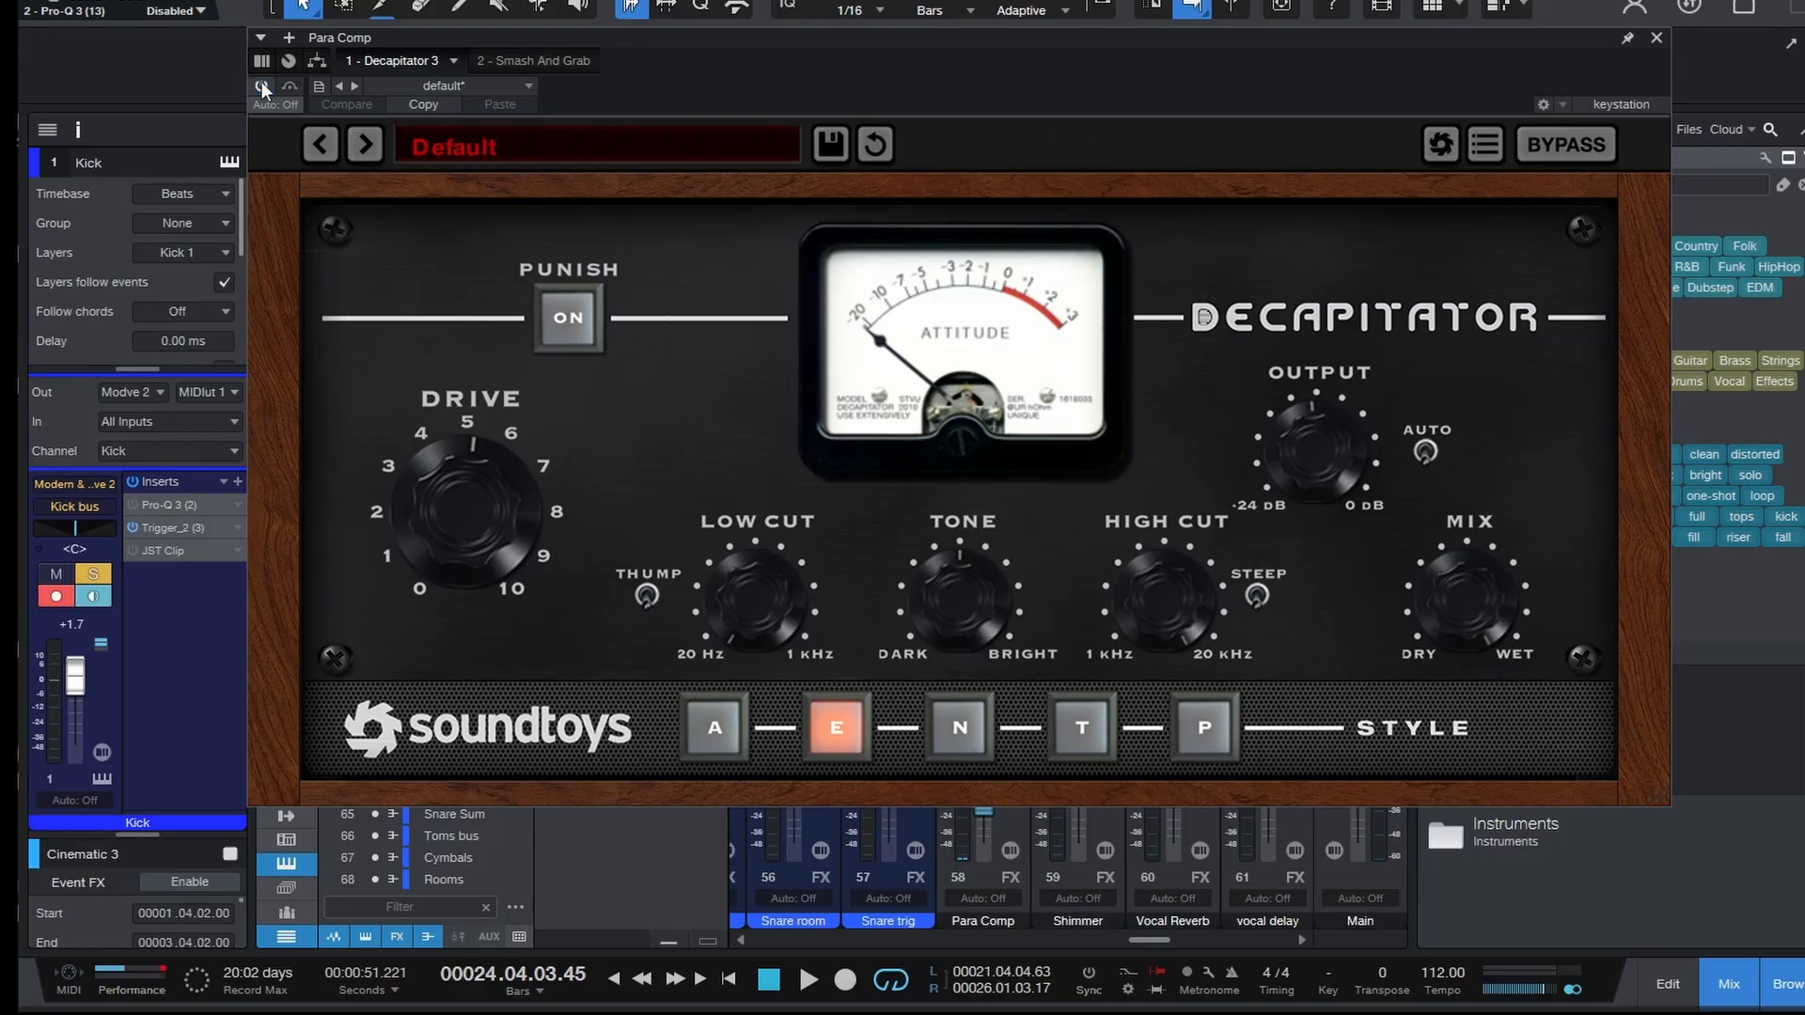
{"action": "key", "text": "space"}
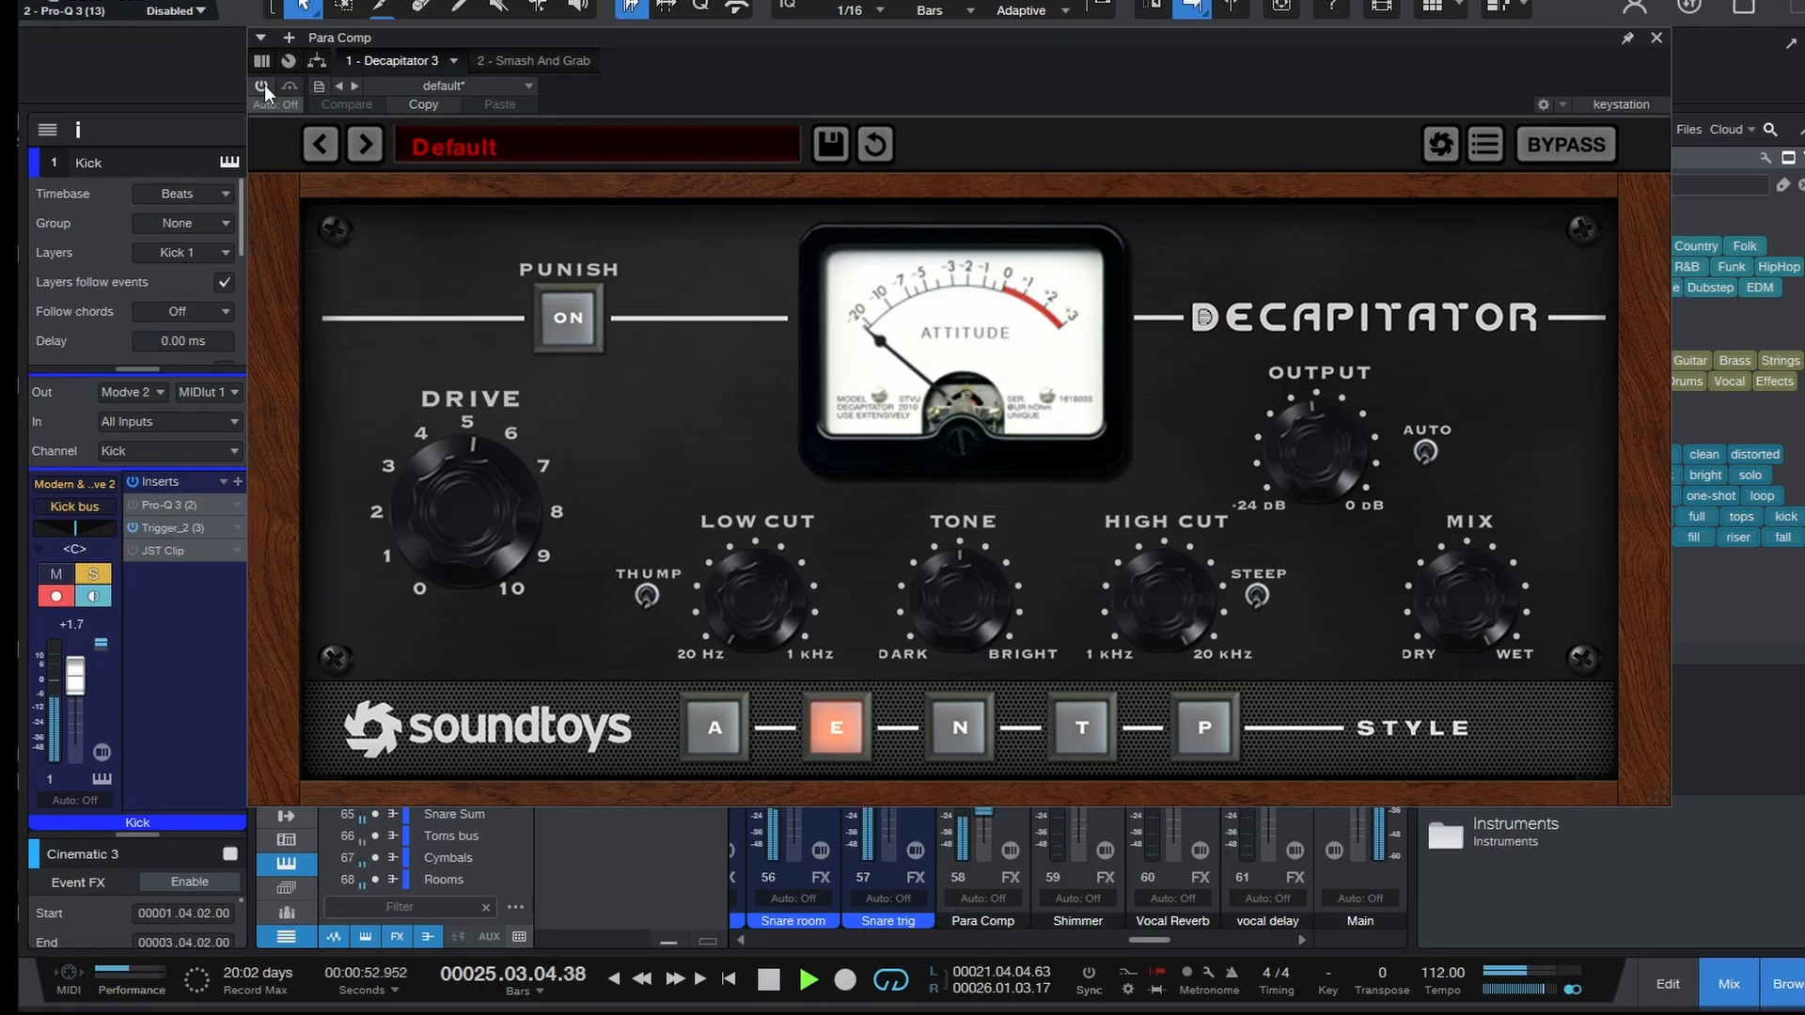
{"action": "left_click", "coordinate": [263, 86]}
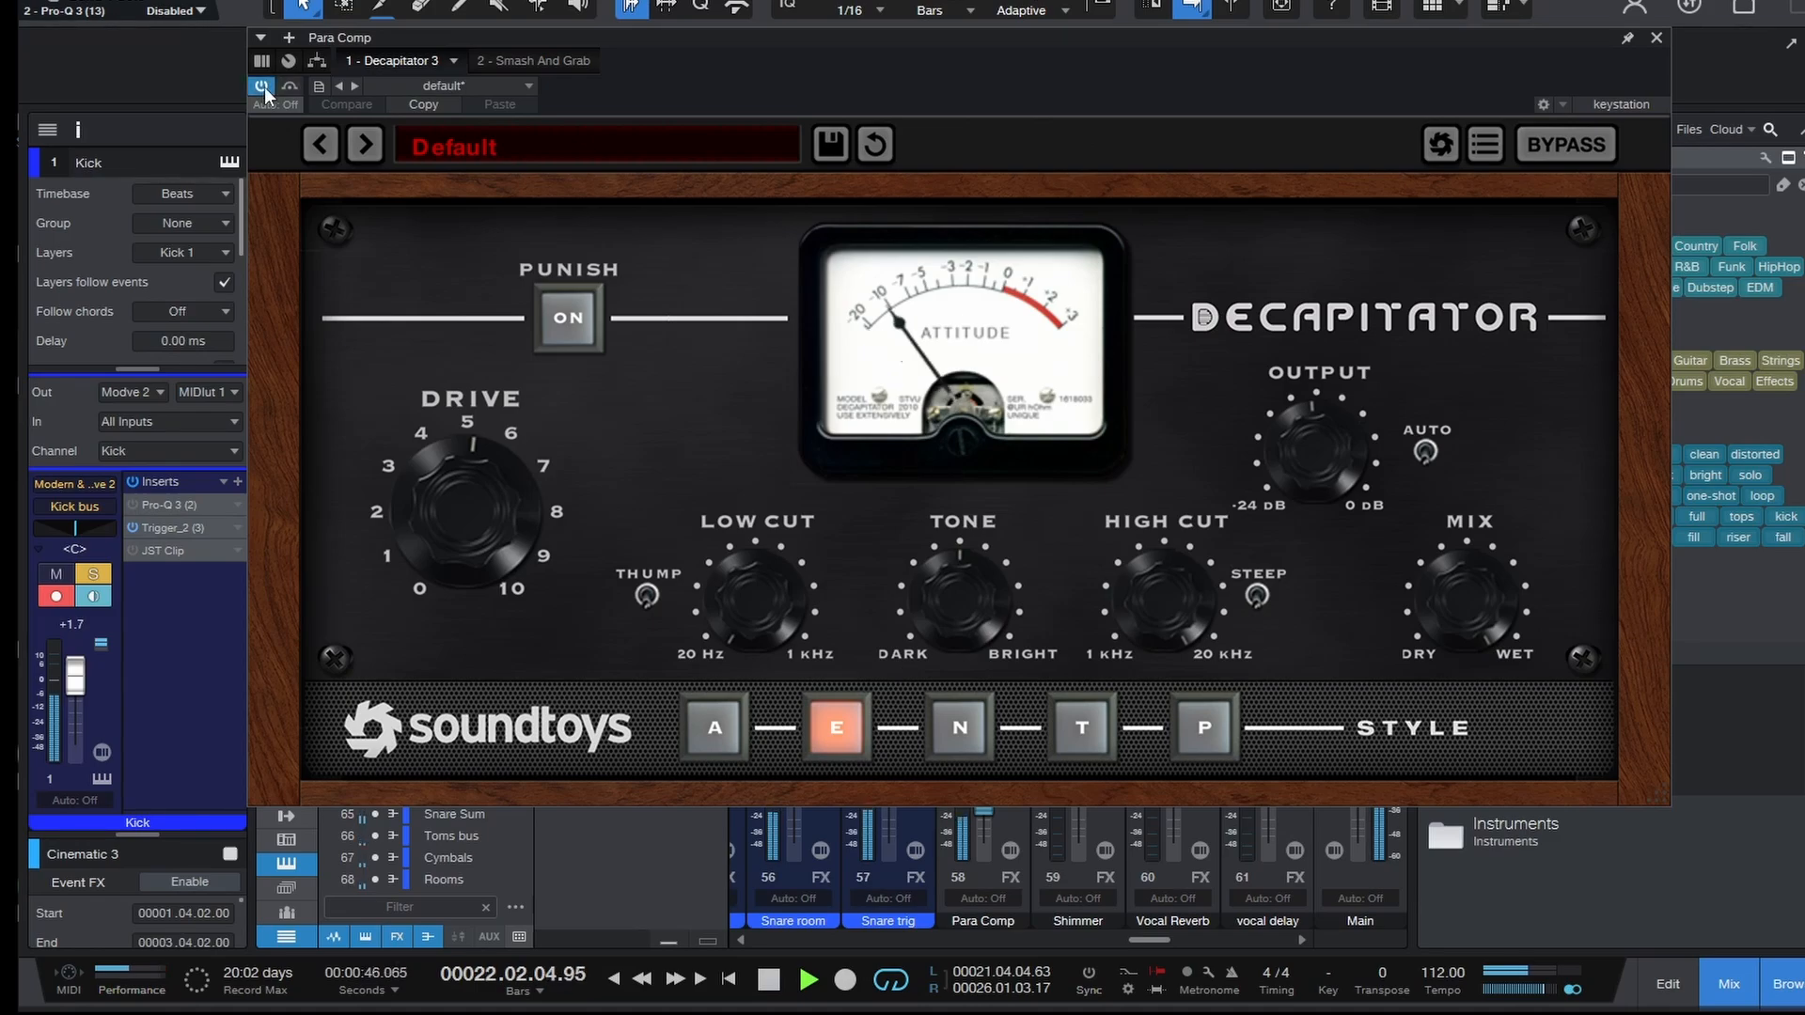
- Switch to Smash And Grab on Para Comp, compare it bypassed and active on the loop, and close its window
{"action": "left_click", "coordinate": [511, 60]}
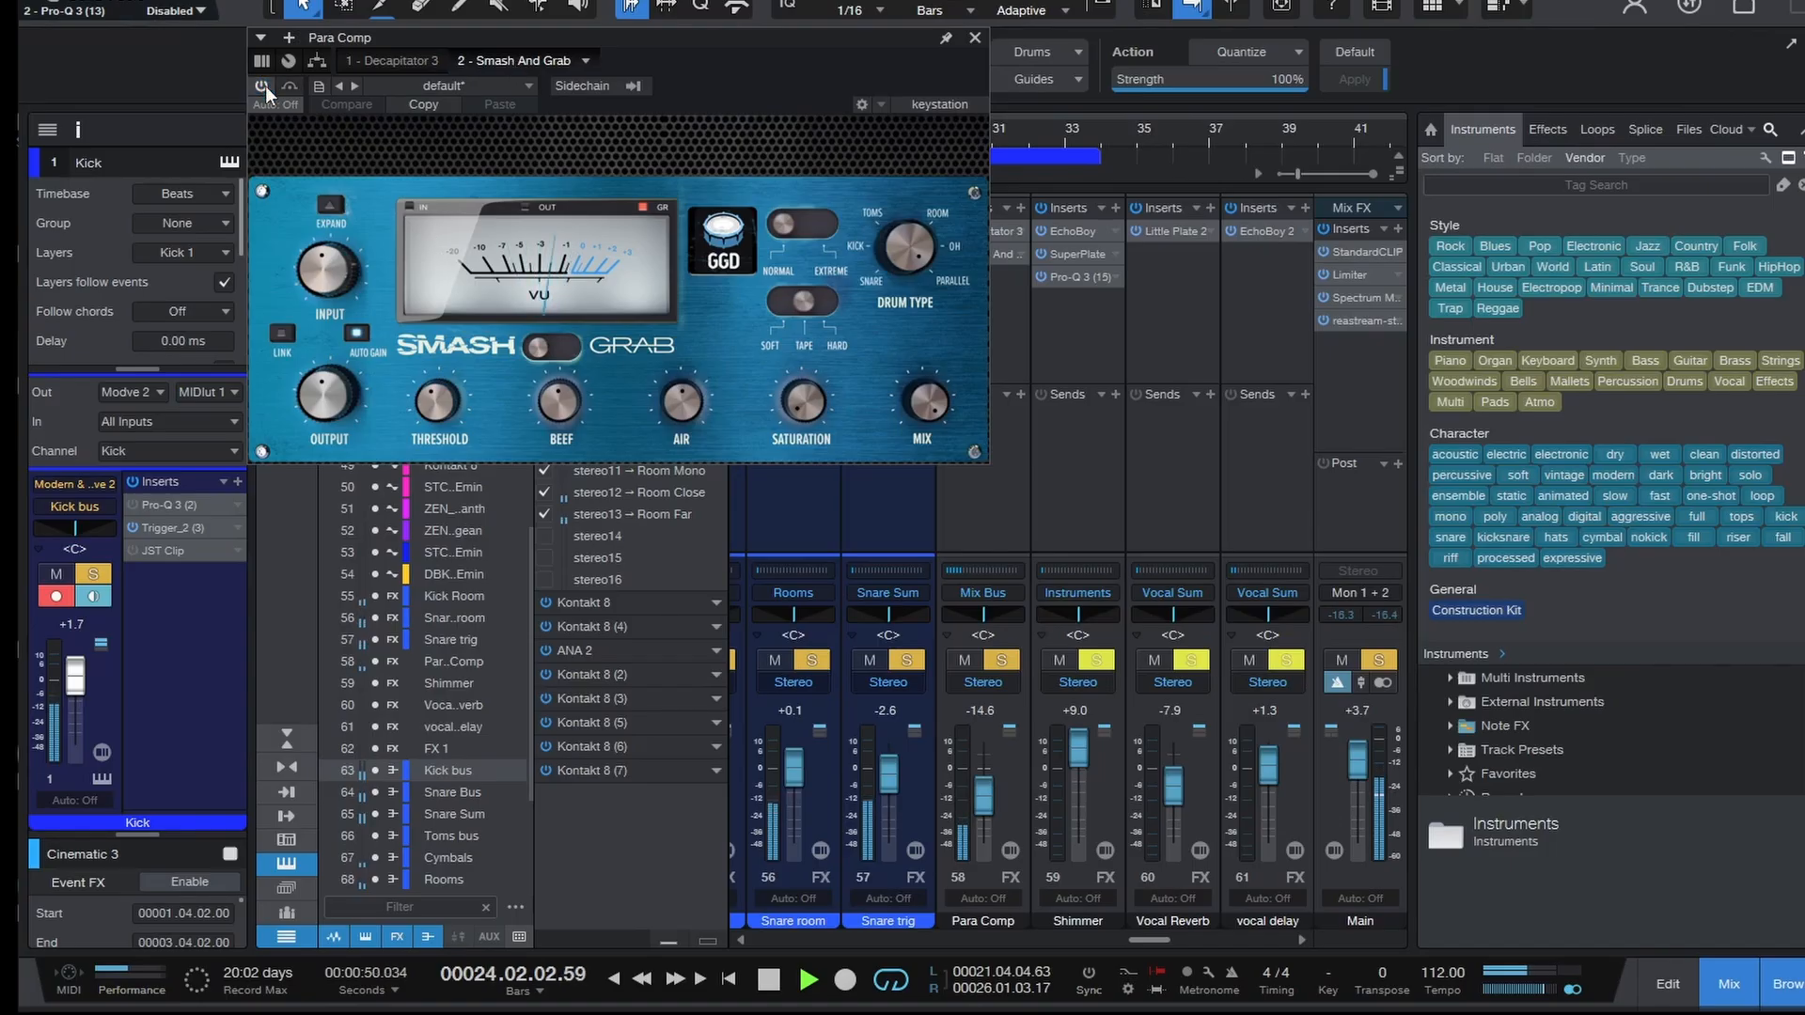
{"action": "key", "text": "space"}
{"action": "left_click_drag", "start_coordinate": [722, 87], "coordinate": [912, 210]}
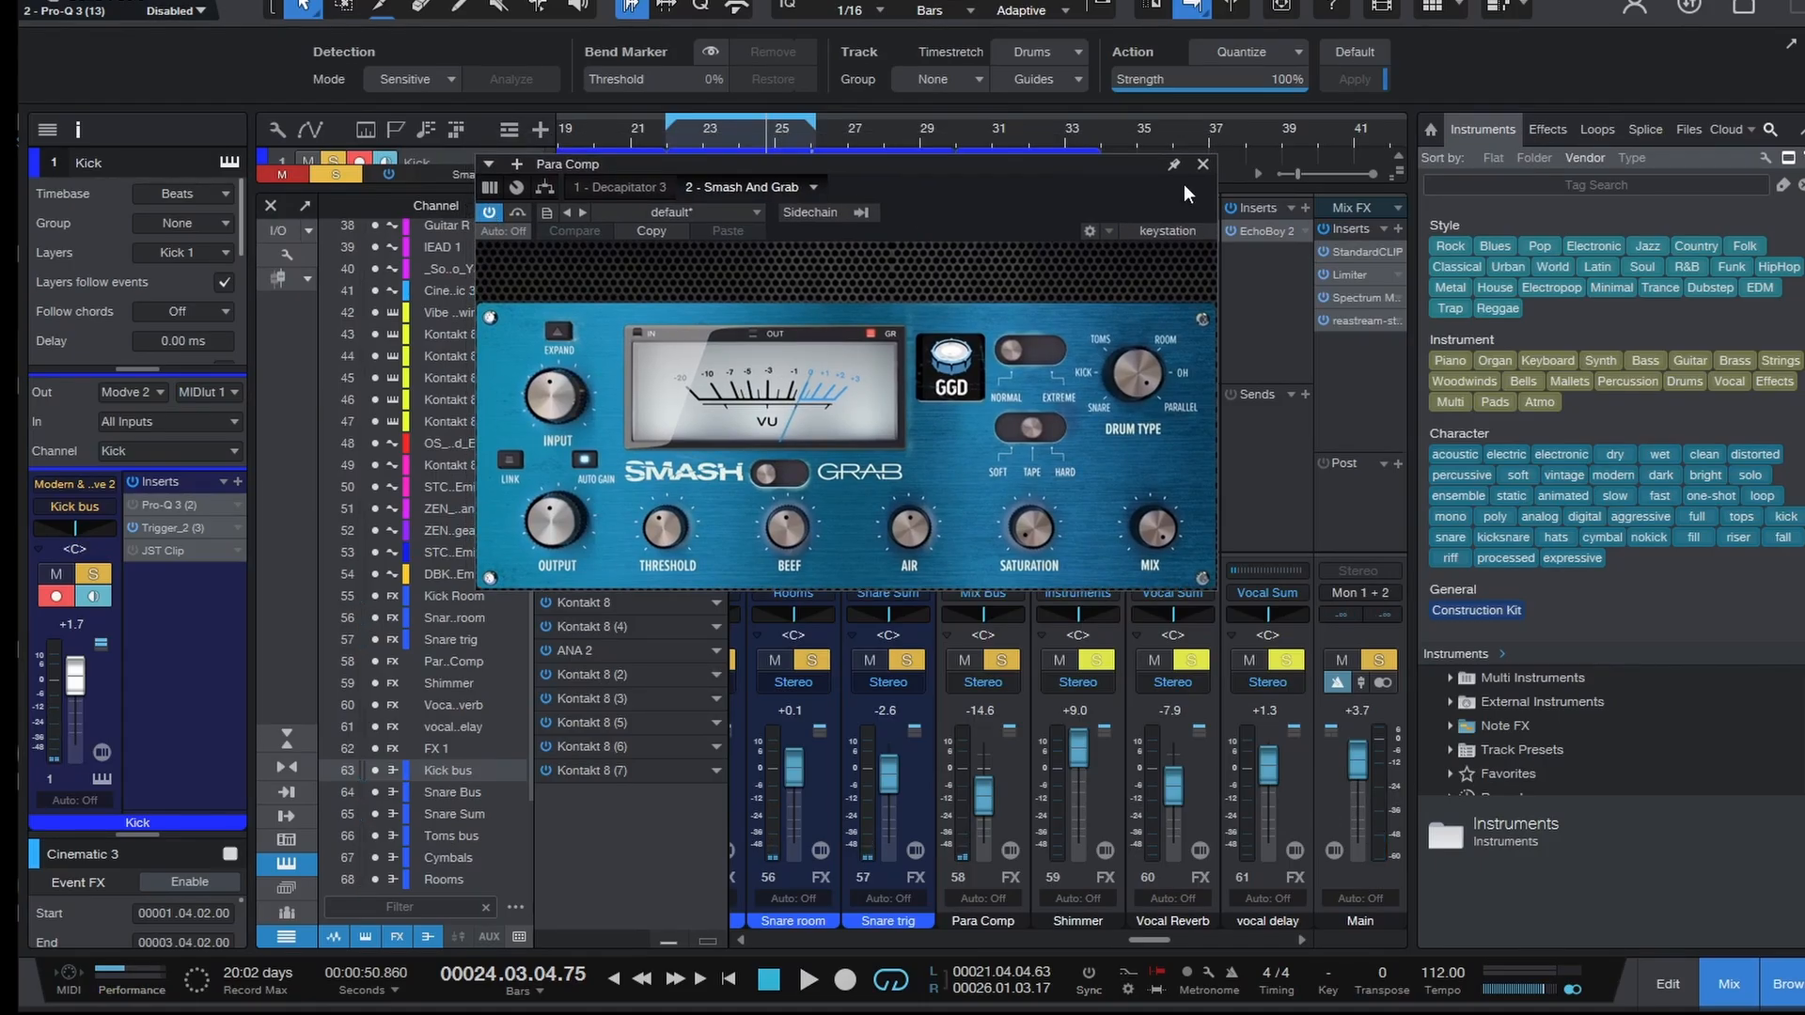
{"action": "key", "text": "space"}
{"action": "left_click", "coordinate": [1203, 165]}
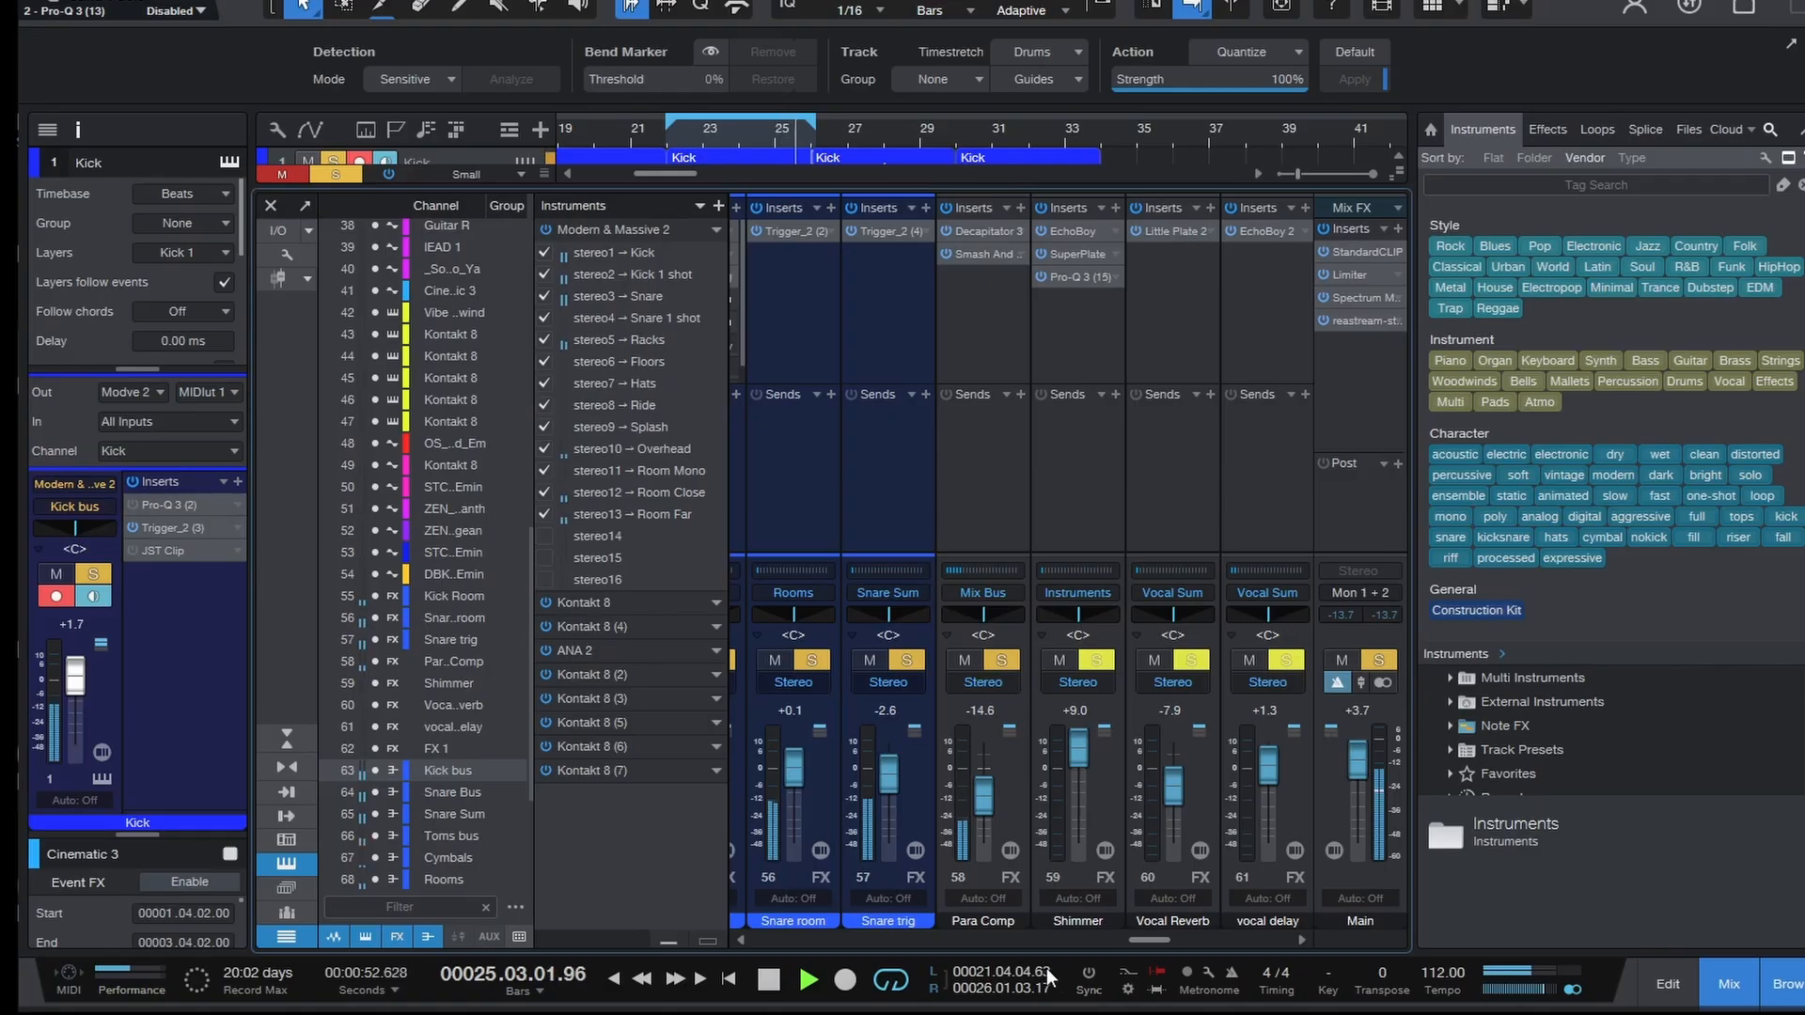
- Stop playback, clear the Para Comp solo and mute the channel
{"action": "left_click_drag", "start_coordinate": [1162, 942], "coordinate": [1152, 940]}
{"action": "key", "text": "space"}
{"action": "left_click", "coordinate": [1137, 663]}
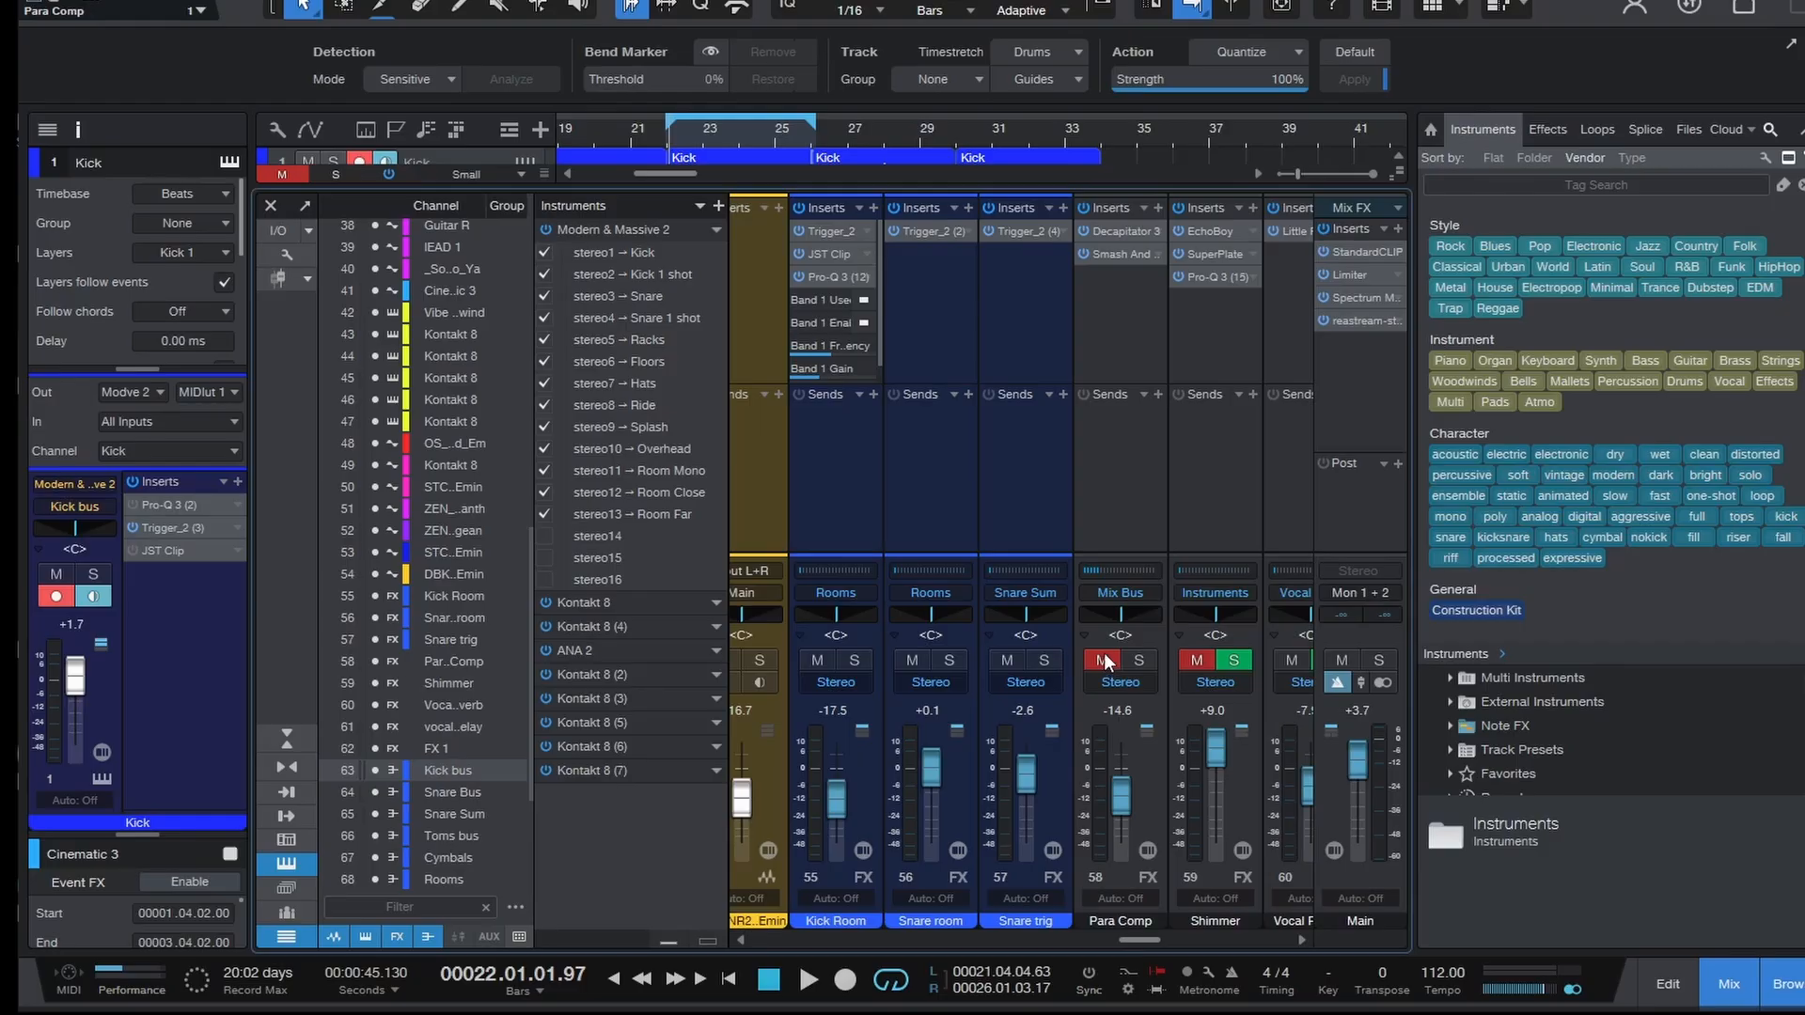
- Play the full drum loop while toggling the Para Comp mute for comparison, leaving the channel unmuted
{"action": "key", "text": "space"}
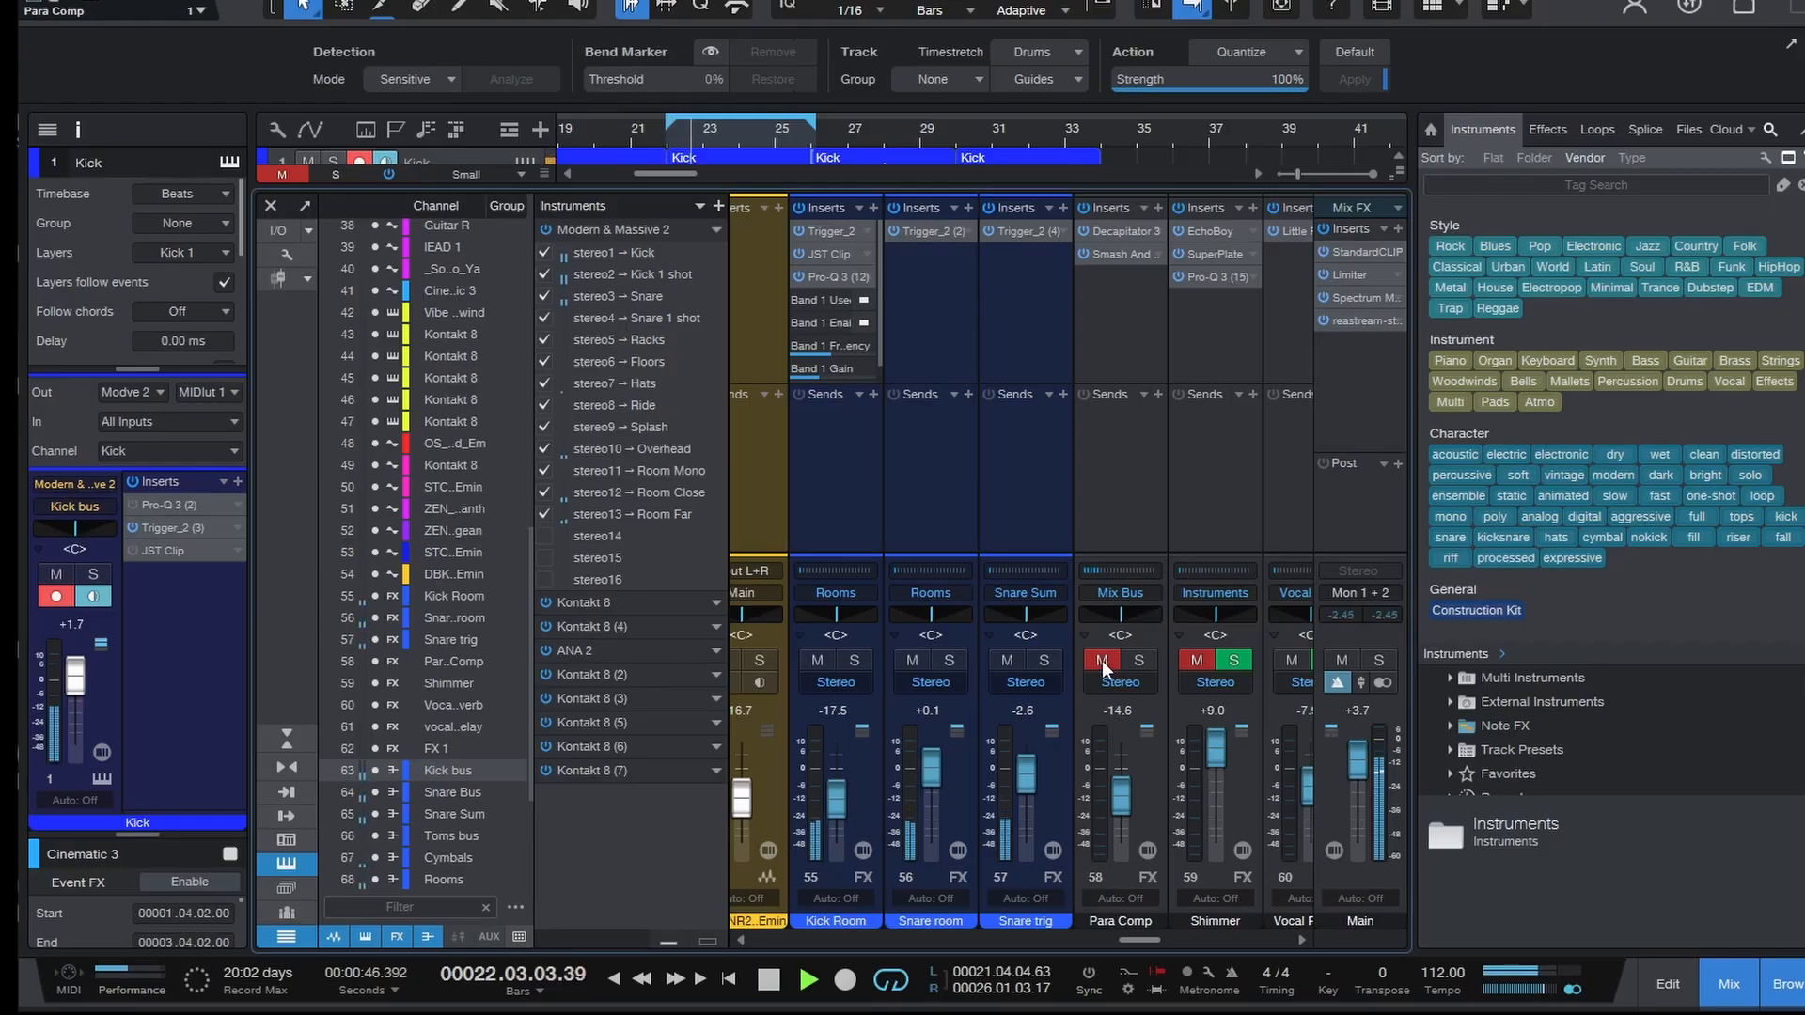
{"action": "left_click", "coordinate": [1101, 664]}
{"action": "key", "text": "space"}
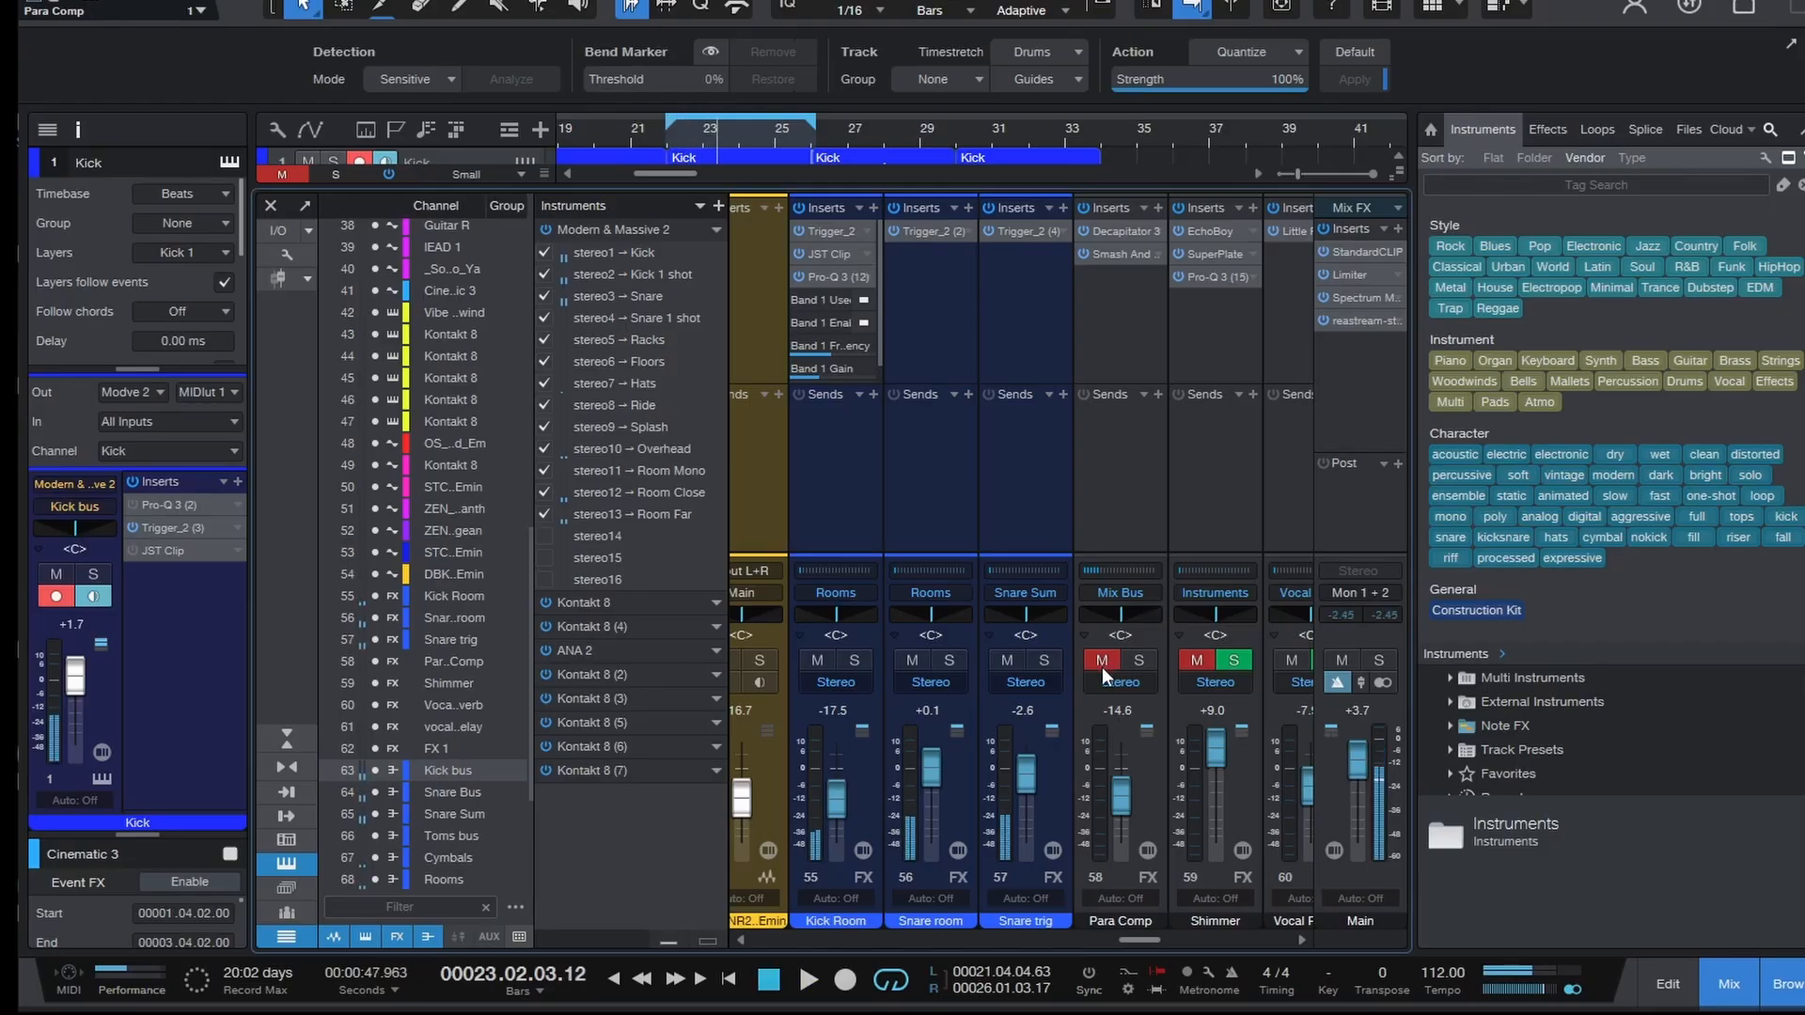
{"action": "key", "text": "space"}
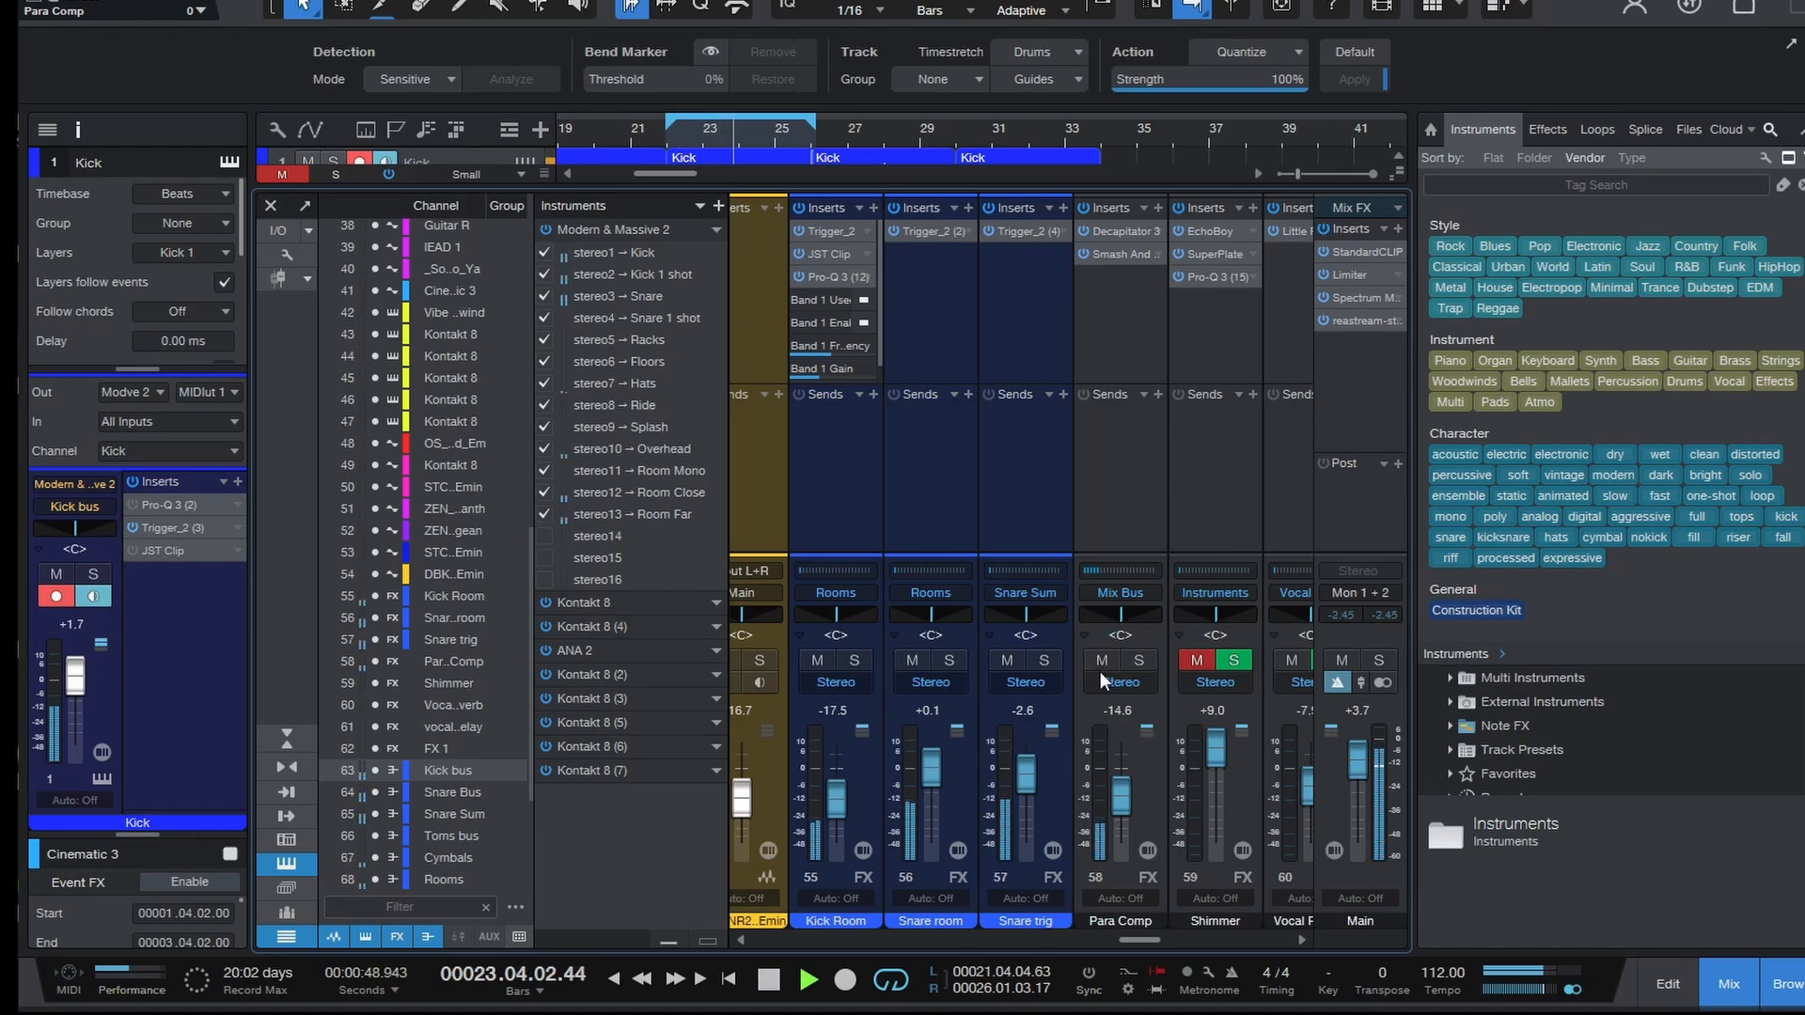
{"action": "left_click", "coordinate": [1102, 658]}
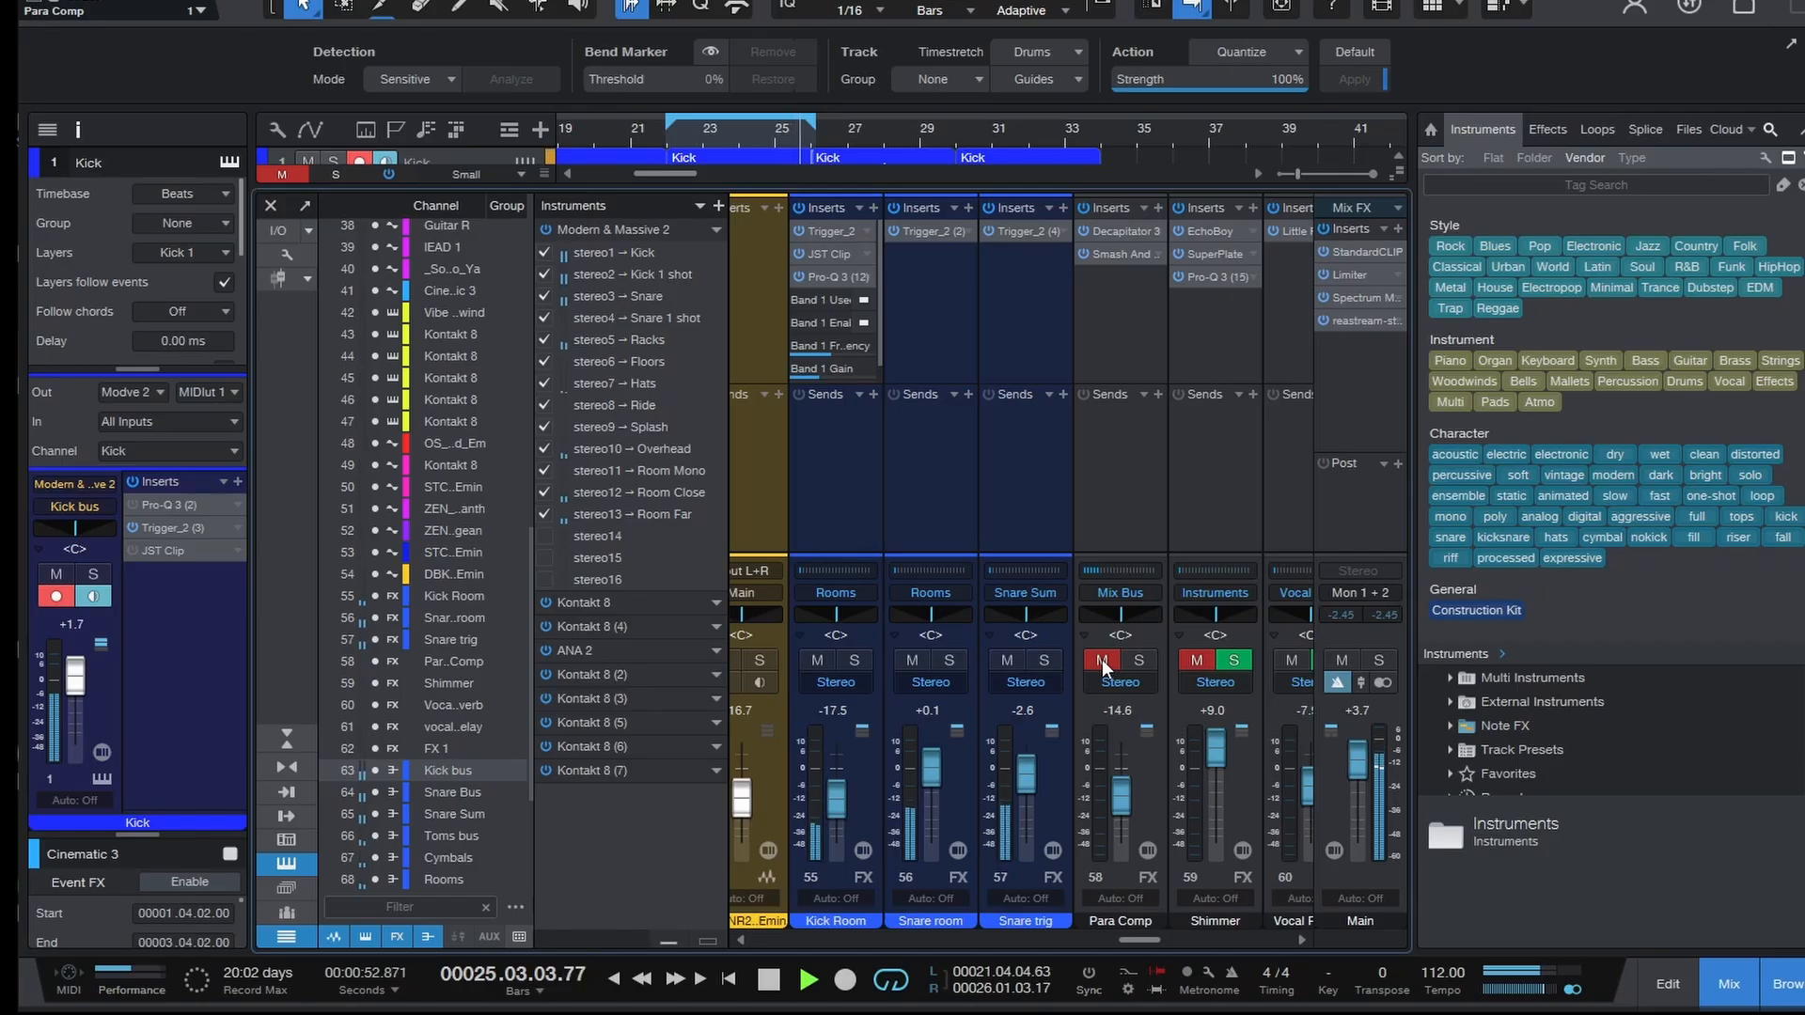
{"action": "left_click", "coordinate": [1102, 658]}
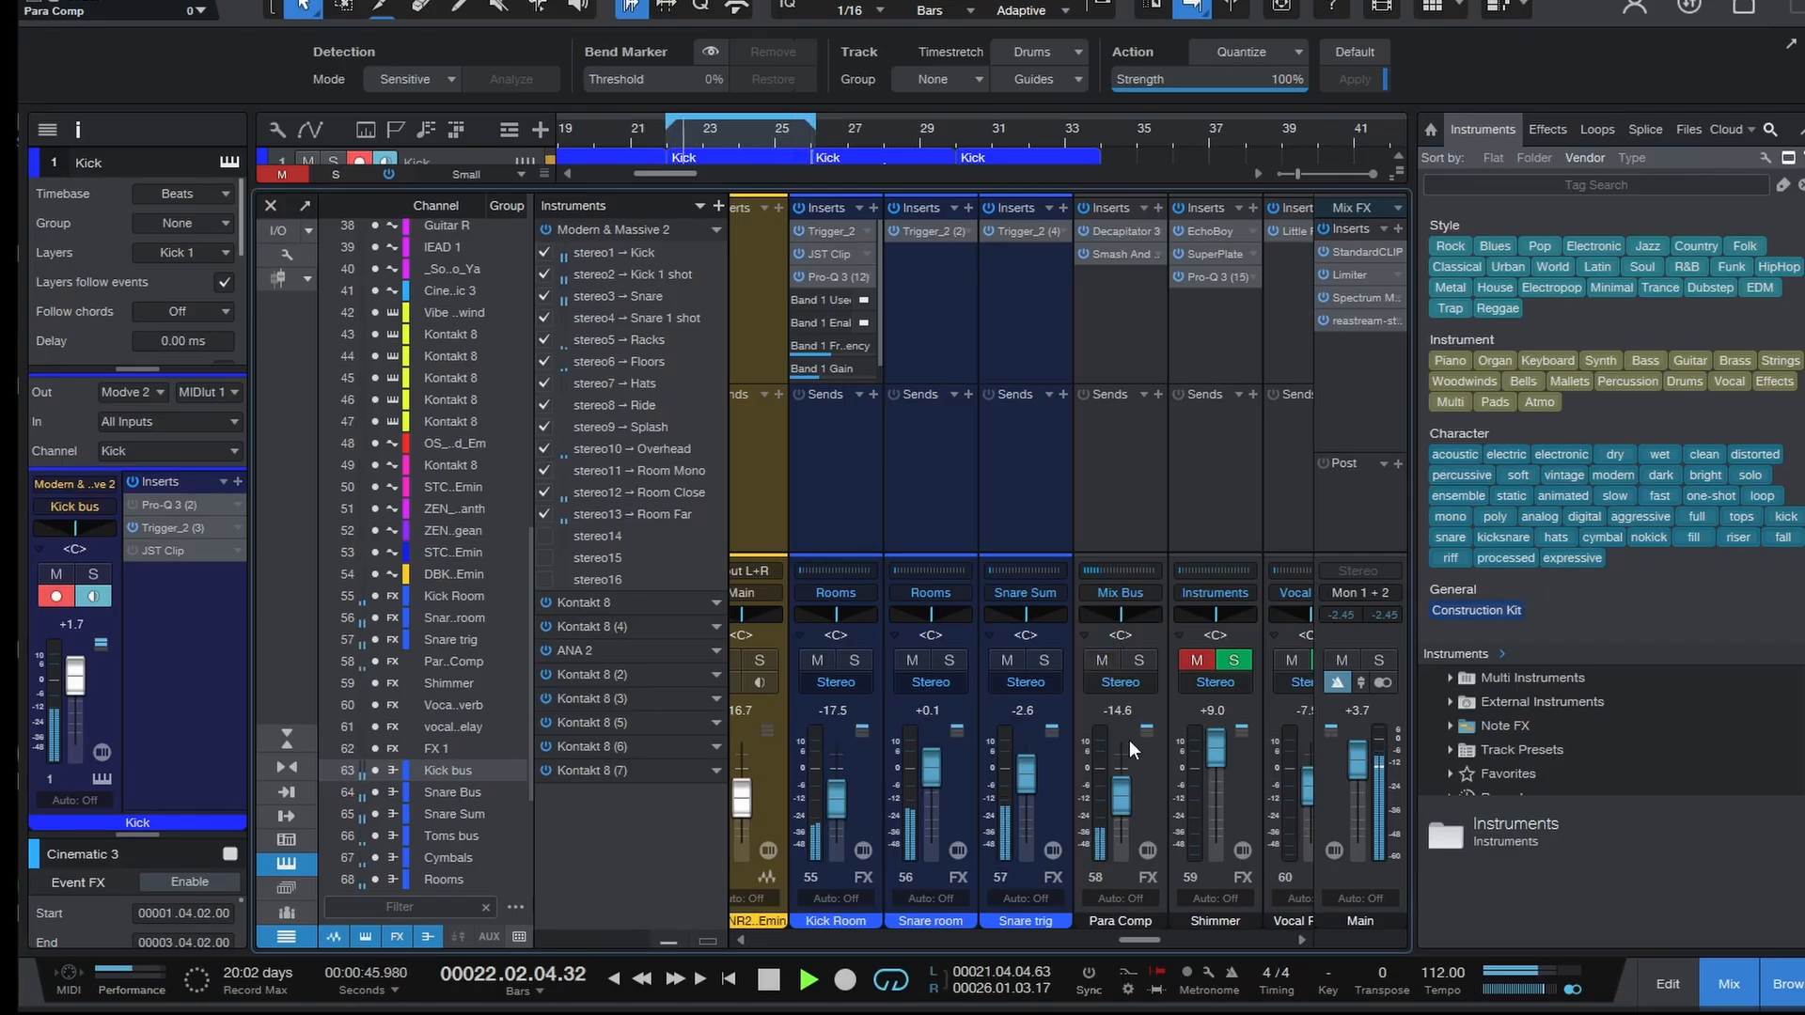
- Toggle the Para Comp mute once more on the full drum loop, leave it unmuted and stop playback
{"action": "left_click", "coordinate": [1097, 661]}
{"action": "left_click", "coordinate": [1103, 663]}
{"action": "key", "text": "space"}
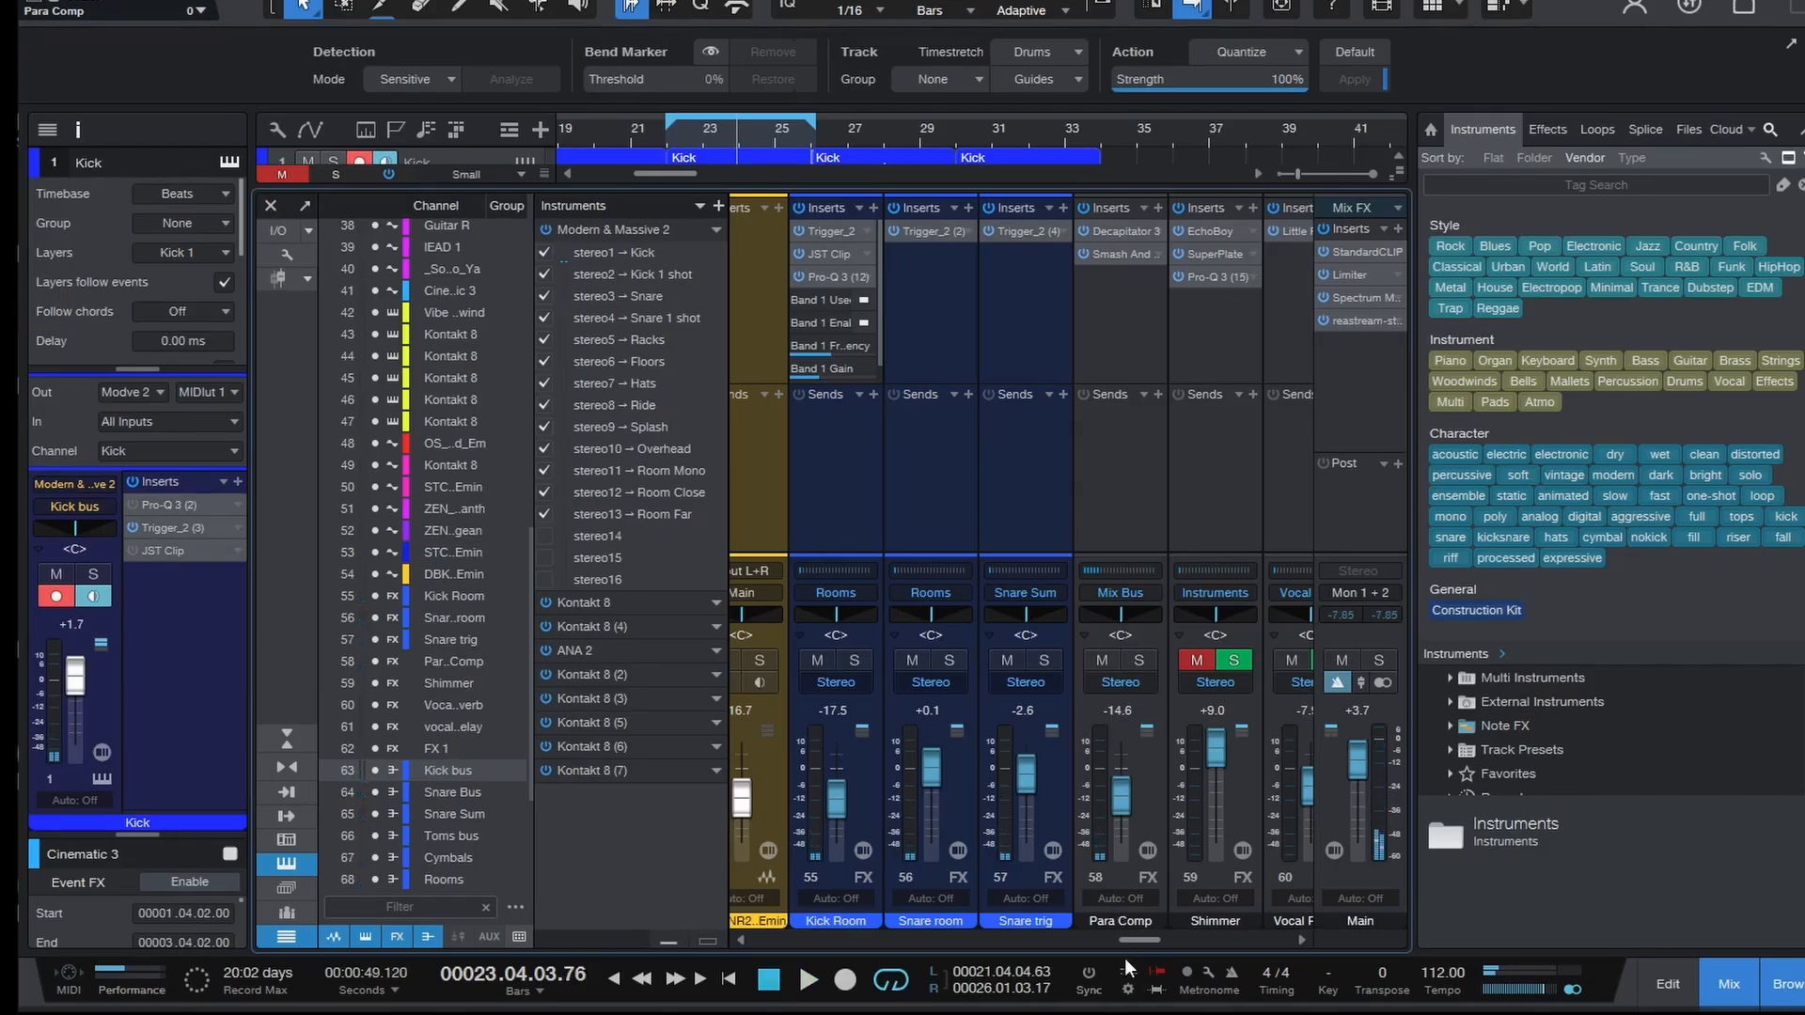
- Solo the Hats channel on the loop, compare it while activating its Pro-Q 3, and close the plug-in window
{"action": "left_click_drag", "start_coordinate": [1154, 940], "coordinate": [811, 944]}
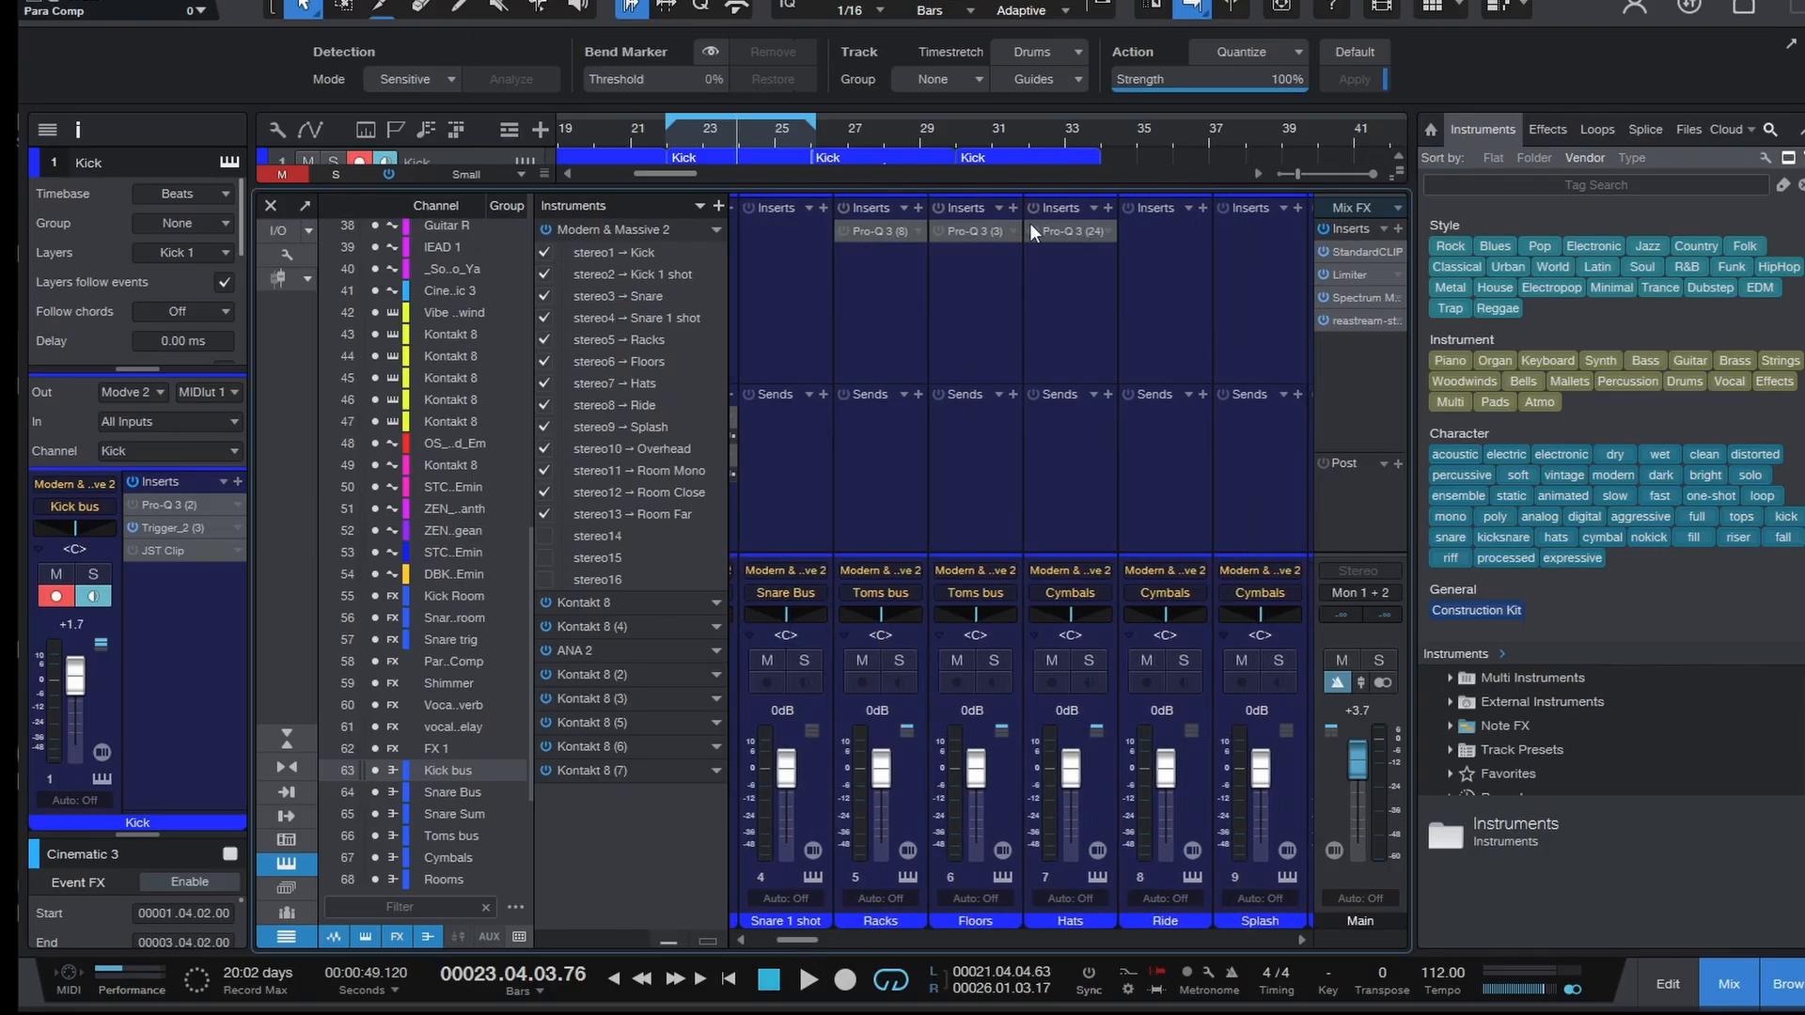
{"action": "left_click", "coordinate": [1091, 663]}
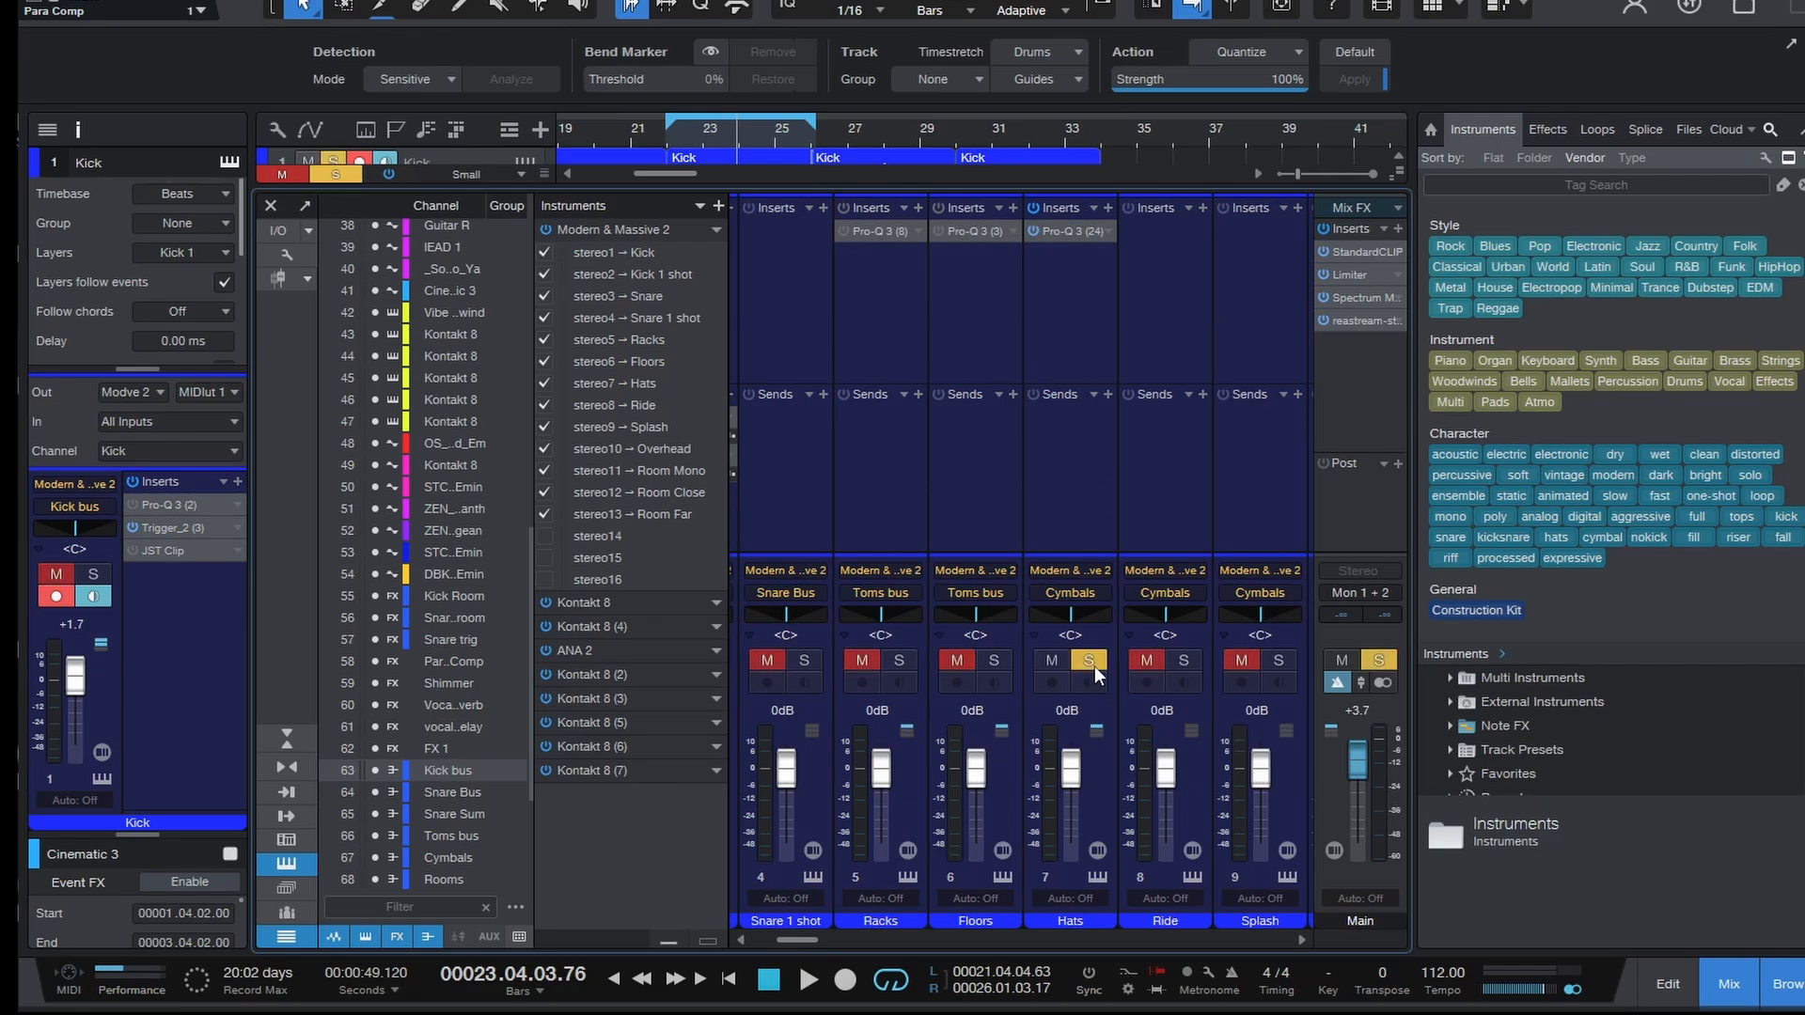
{"action": "key", "text": "space"}
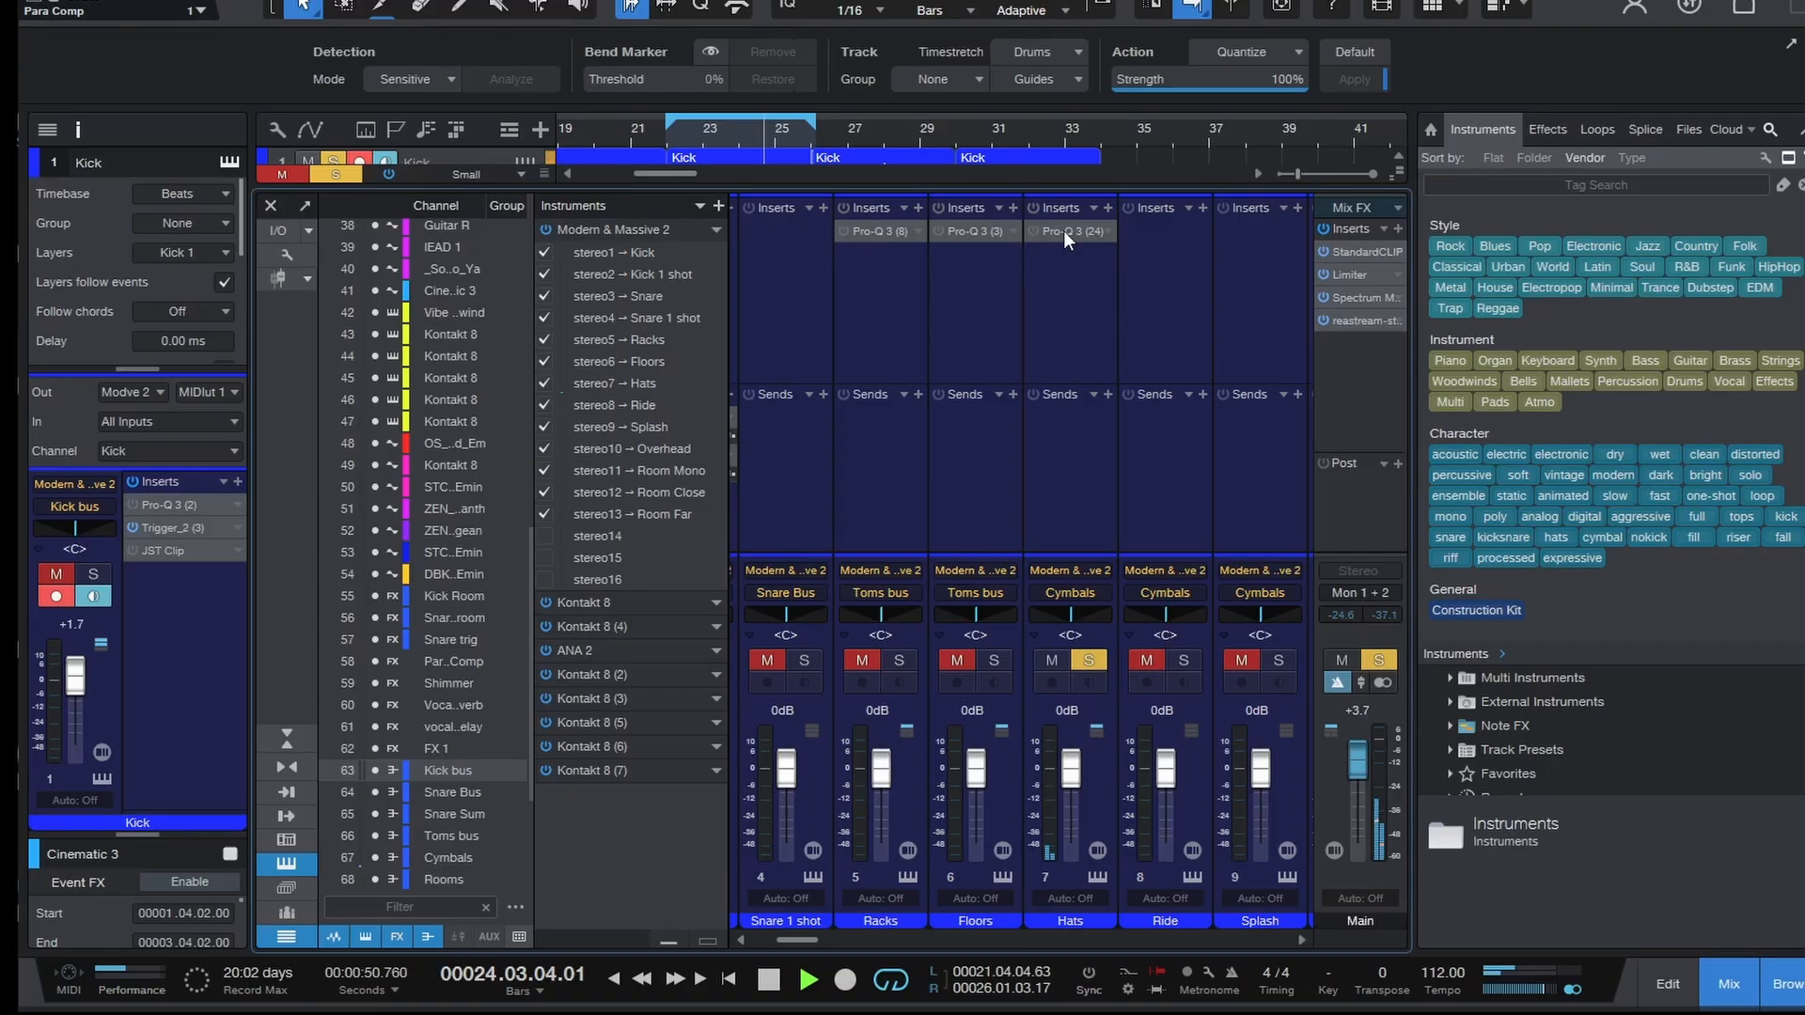
{"action": "left_click", "coordinate": [1063, 231]}
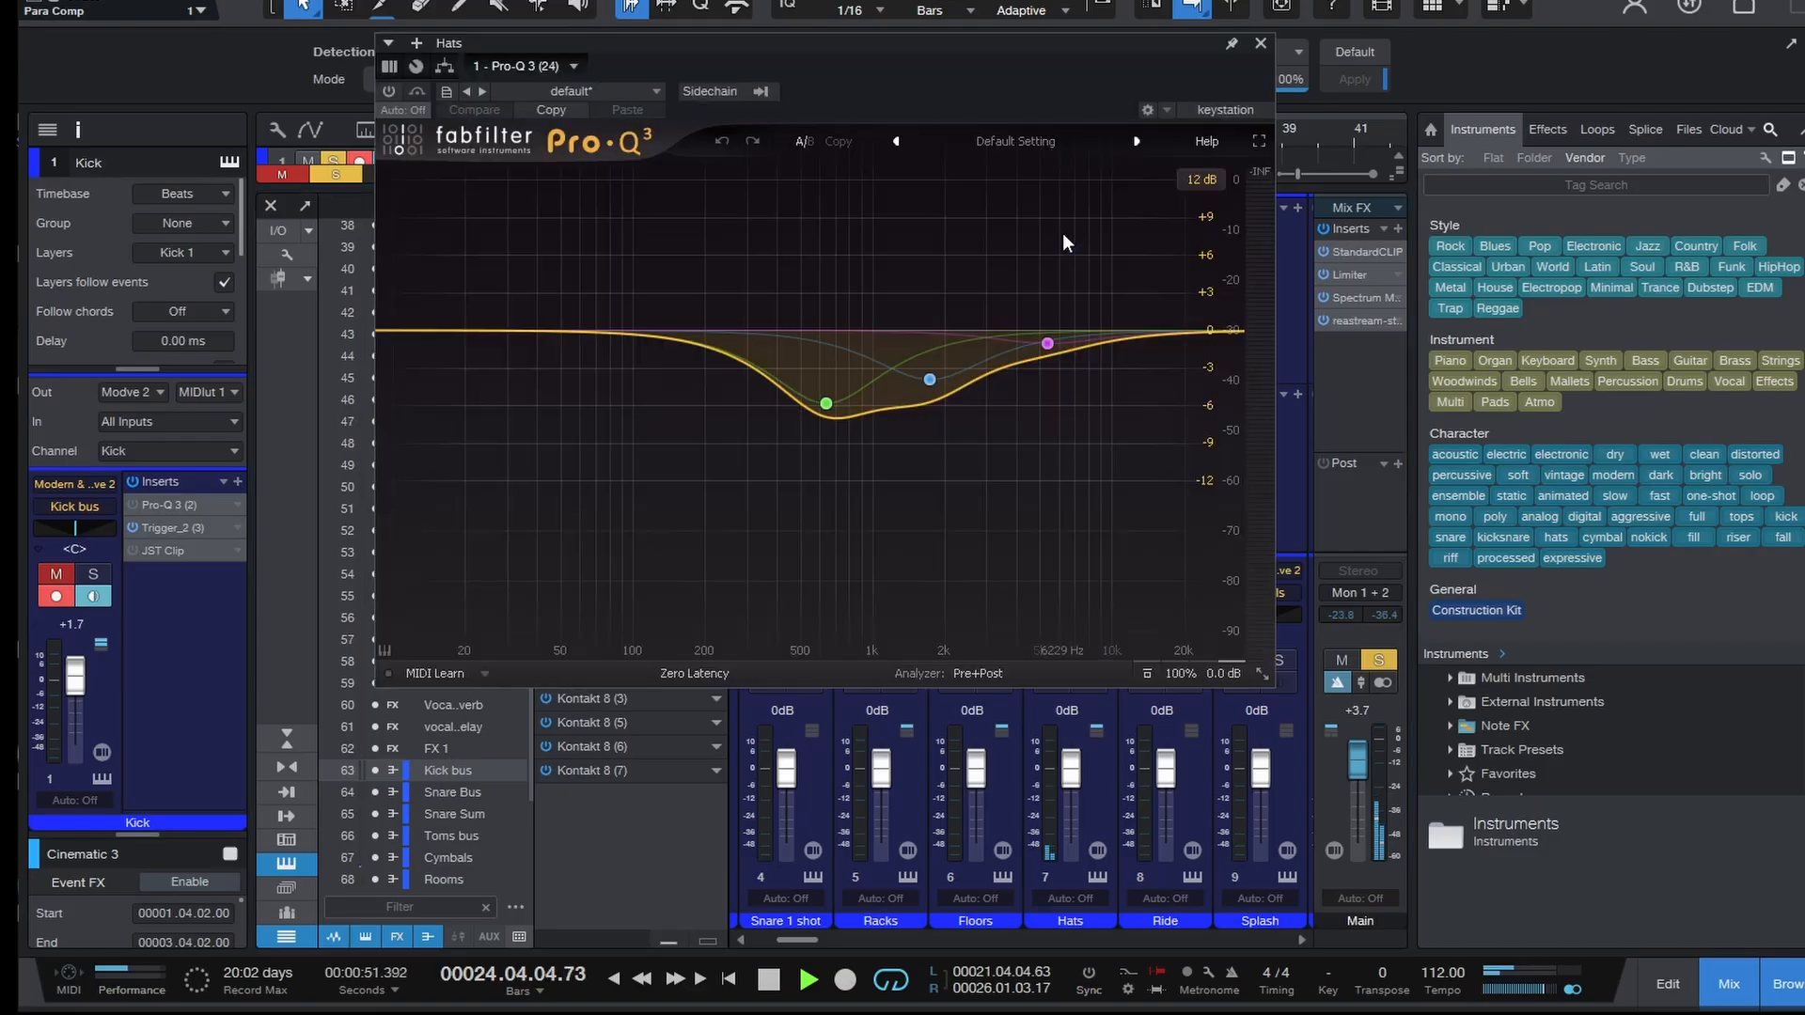
{"action": "left_click", "coordinate": [390, 91]}
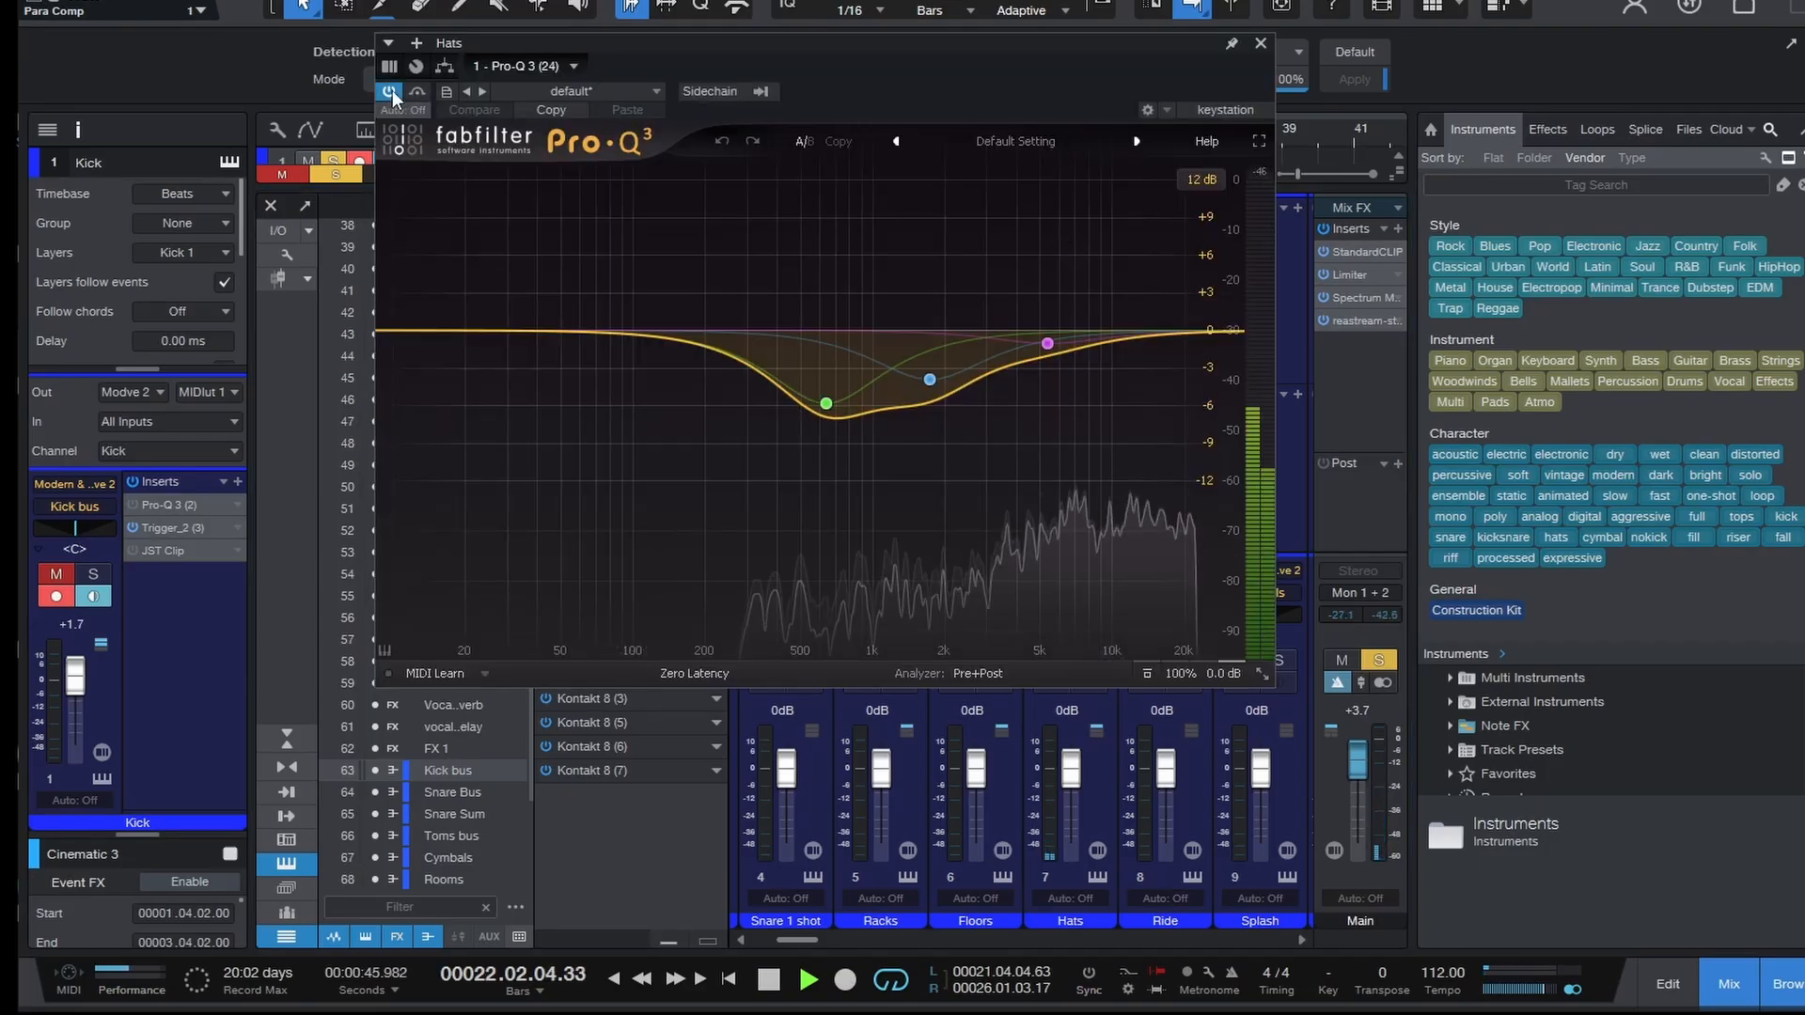
{"action": "left_click", "coordinate": [1265, 44]}
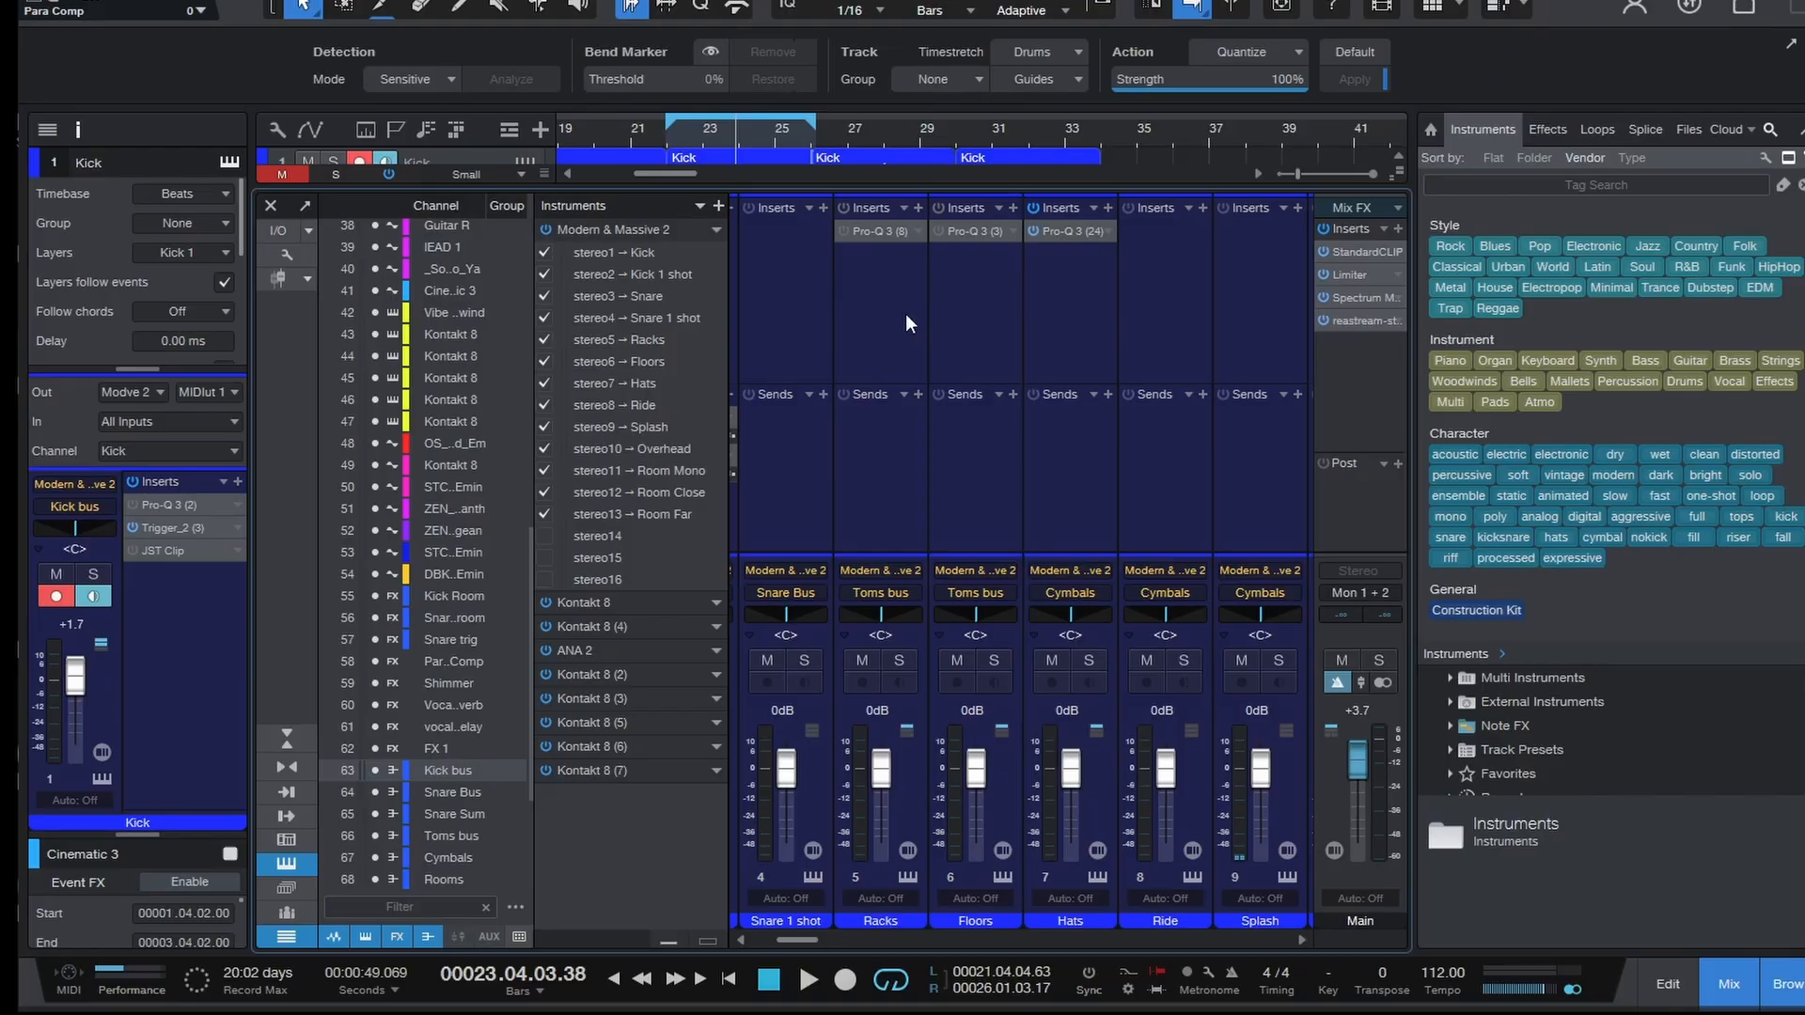
- Select the Racks and Floors channels together and examine the boost and cut bands in the Racks Pro-Q 3
{"action": "left_click", "coordinate": [908, 313]}
{"action": "left_click", "coordinate": [987, 316]}
{"action": "left_click", "coordinate": [873, 270], "text": "shift"}
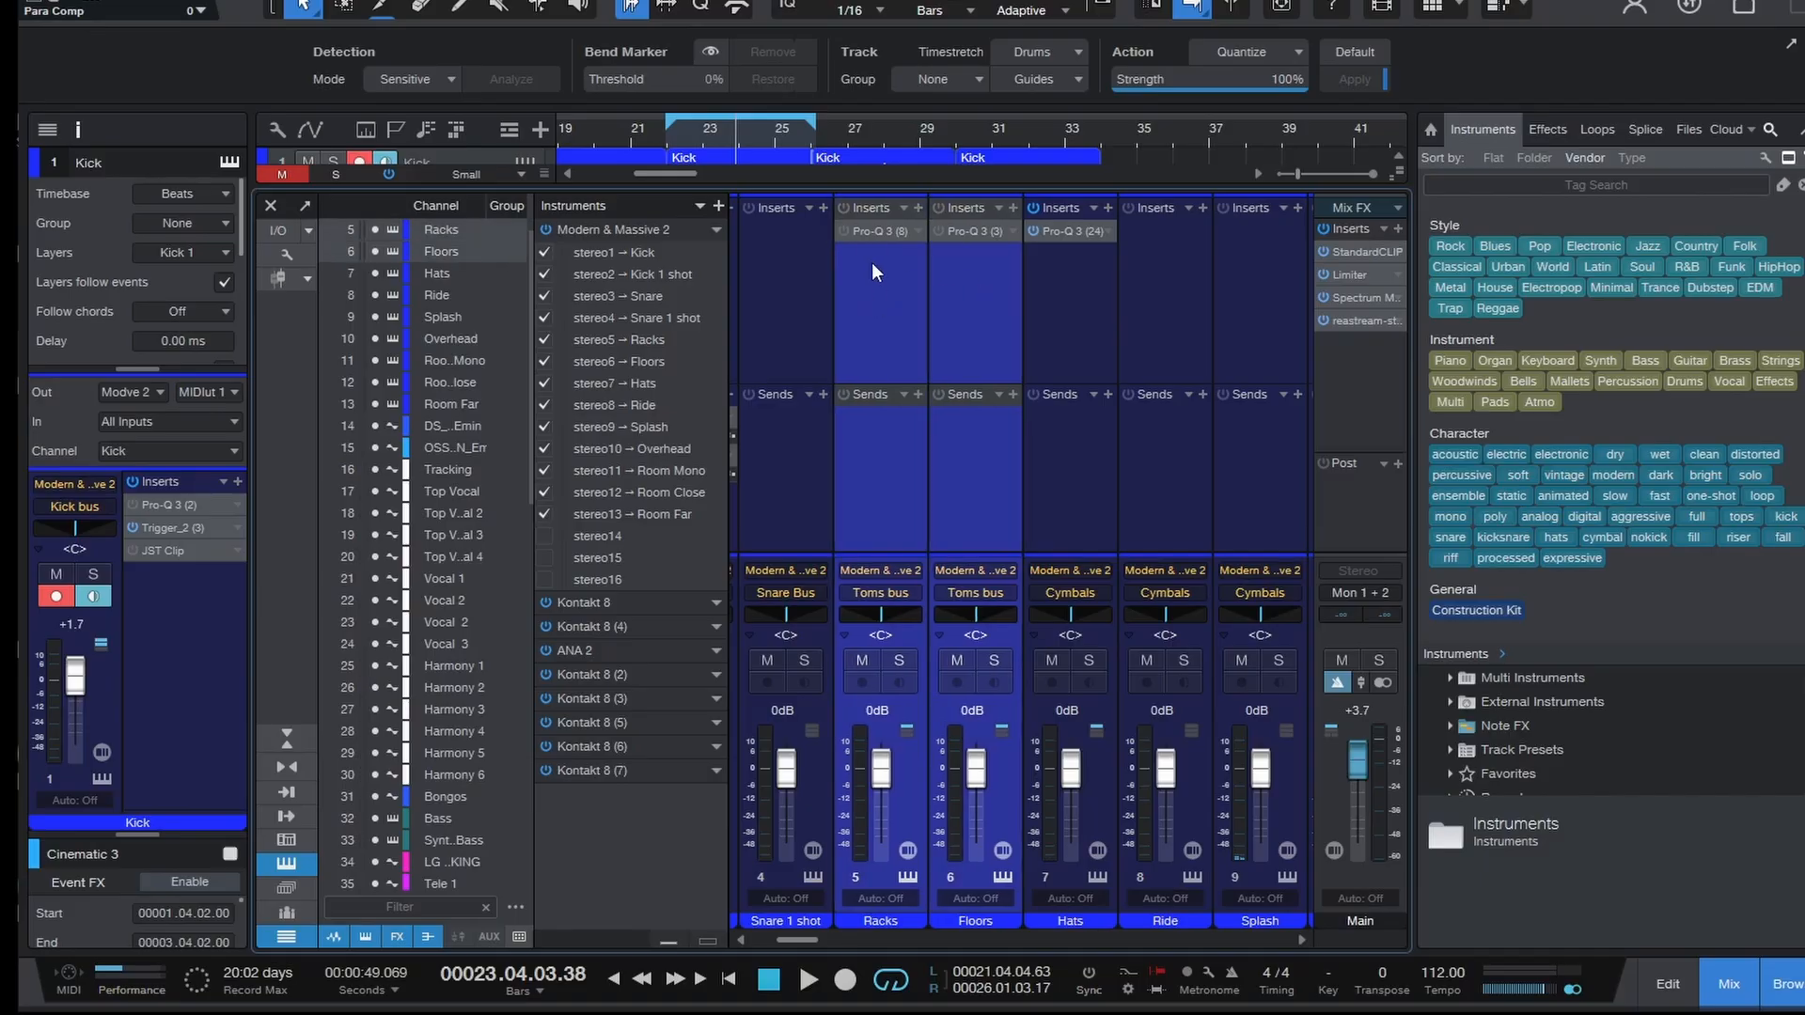
{"action": "left_click", "coordinate": [872, 231]}
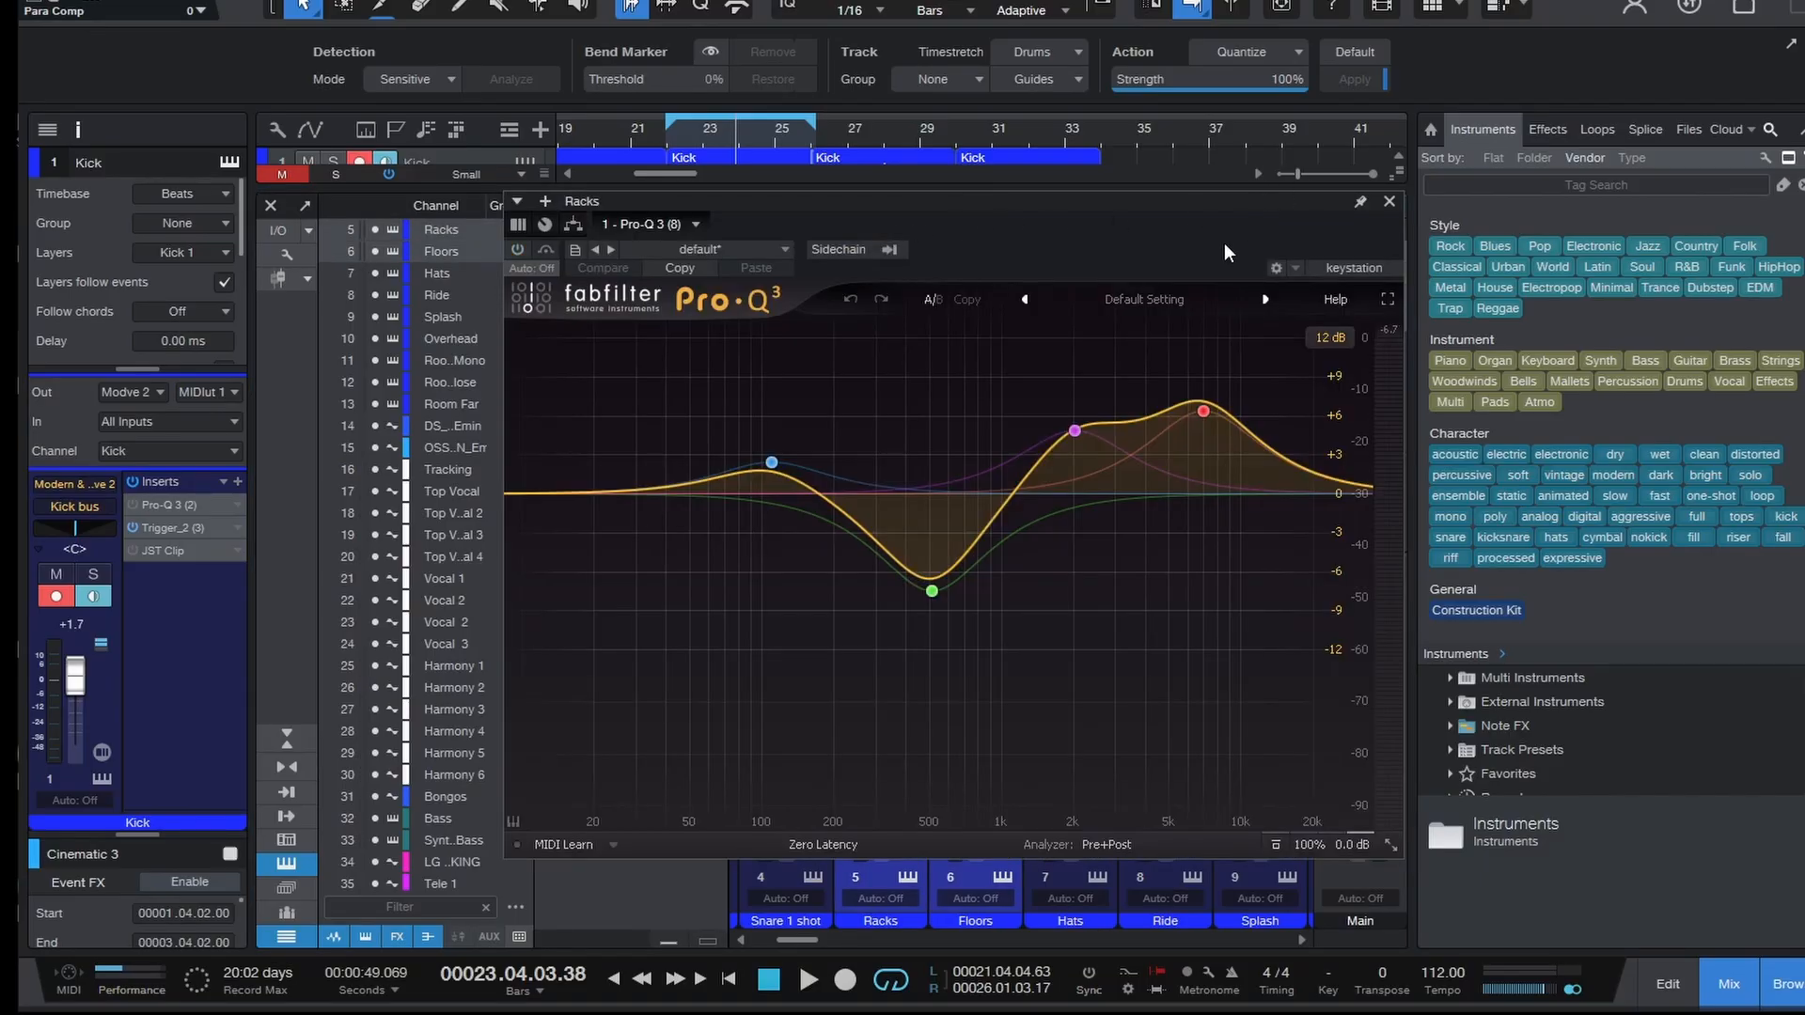
{"action": "mouse_move", "coordinate": [763, 470]}
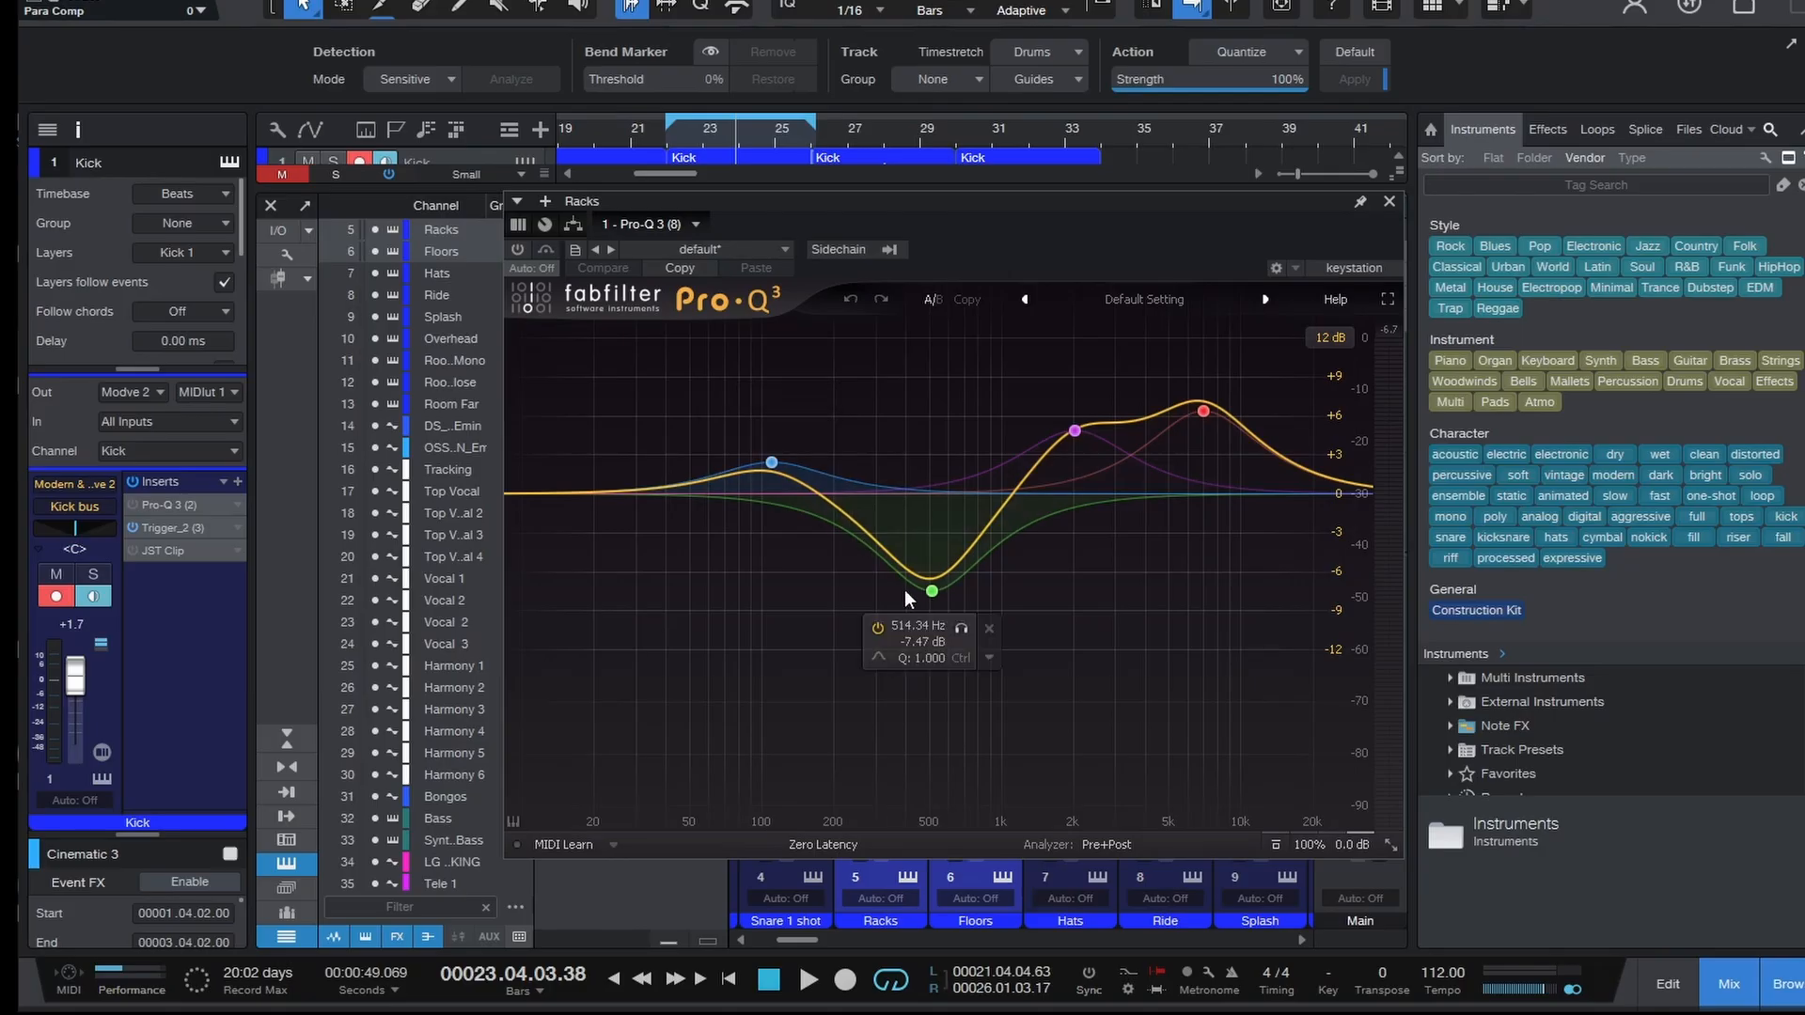
{"action": "mouse_move", "coordinate": [1058, 423]}
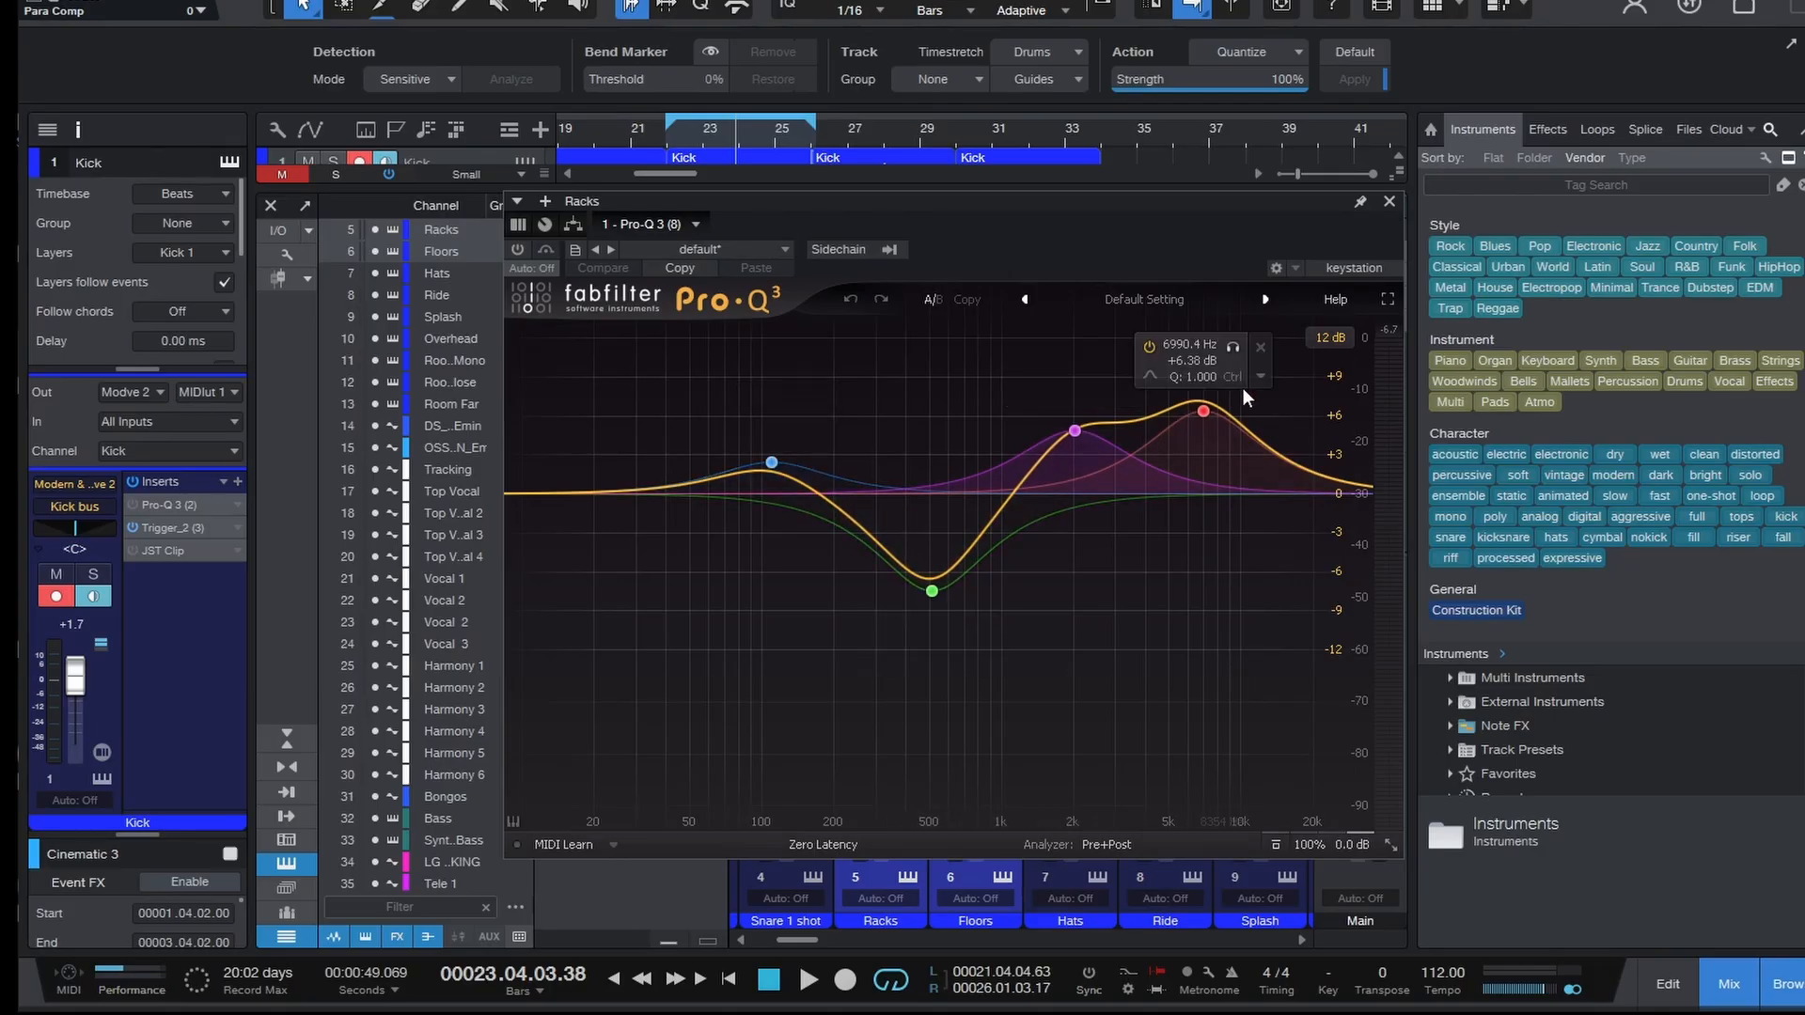
{"action": "left_click", "coordinate": [1389, 202]}
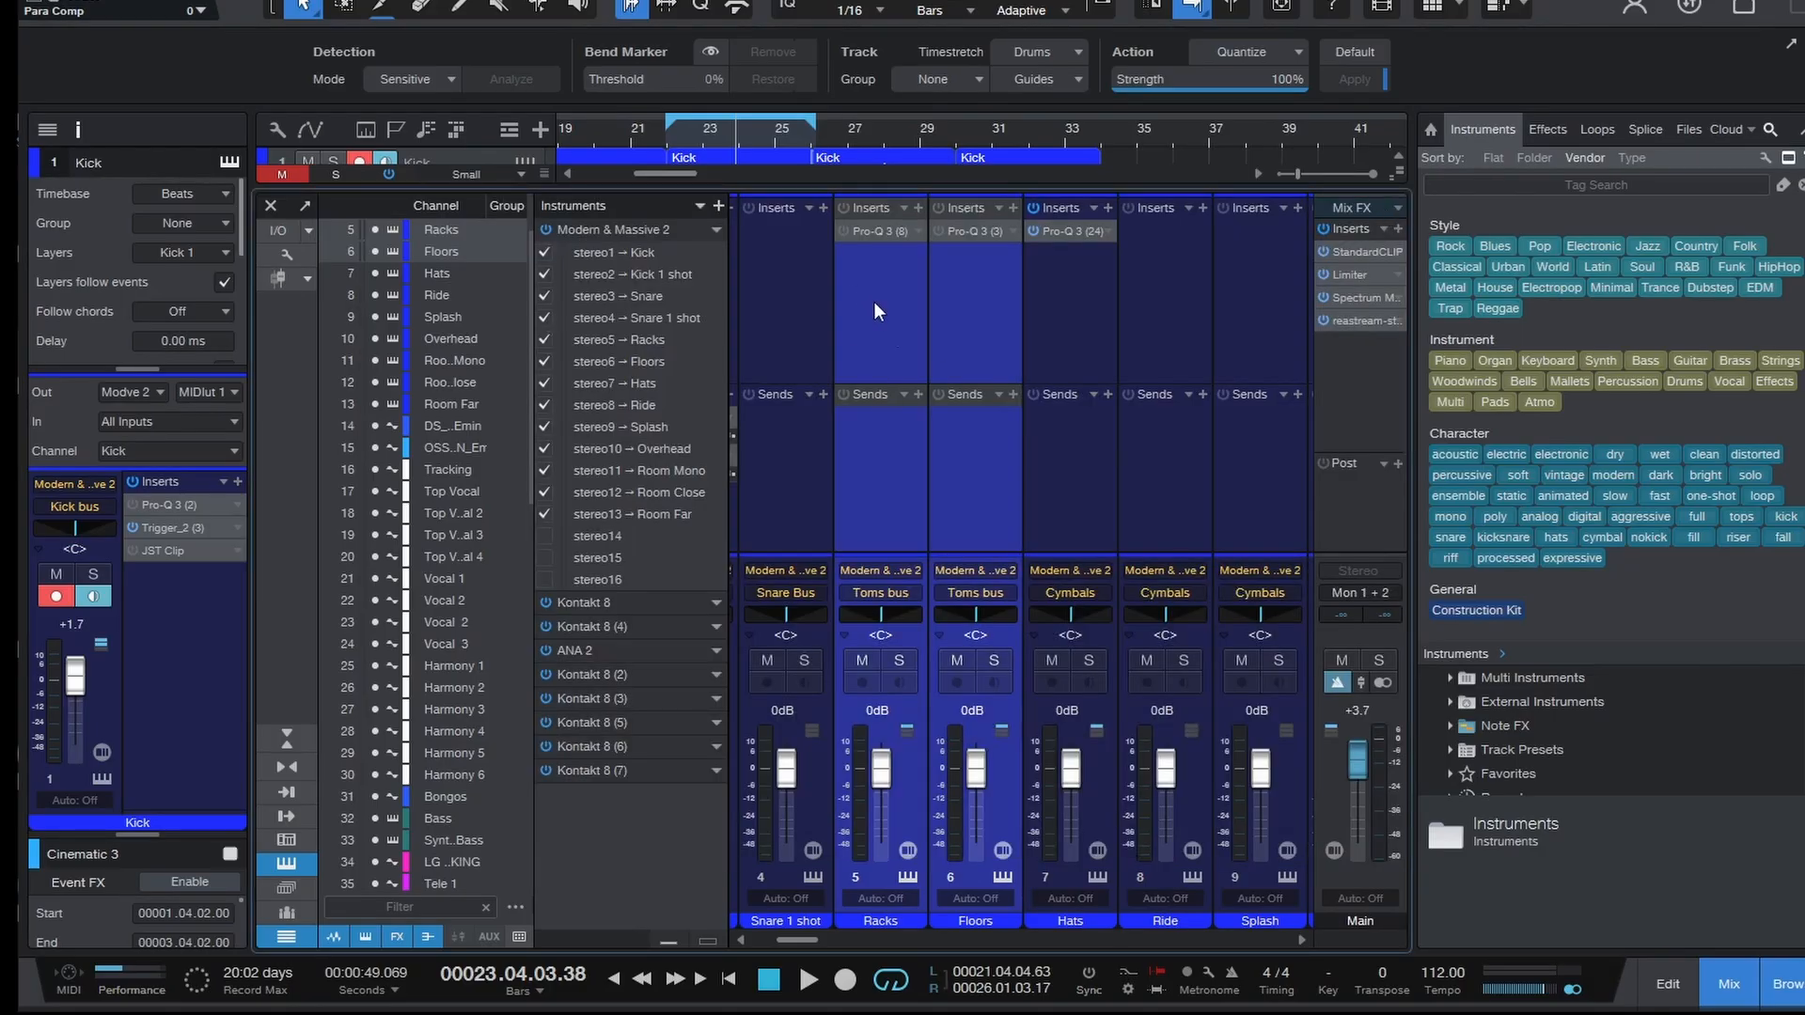
- Shorten the loop range so it starts at about bar 25 beat 2, keeping its end just after bar 26
{"action": "key", "text": "F3"}
{"action": "left_click_drag", "start_coordinate": [671, 129], "coordinate": [793, 185]}
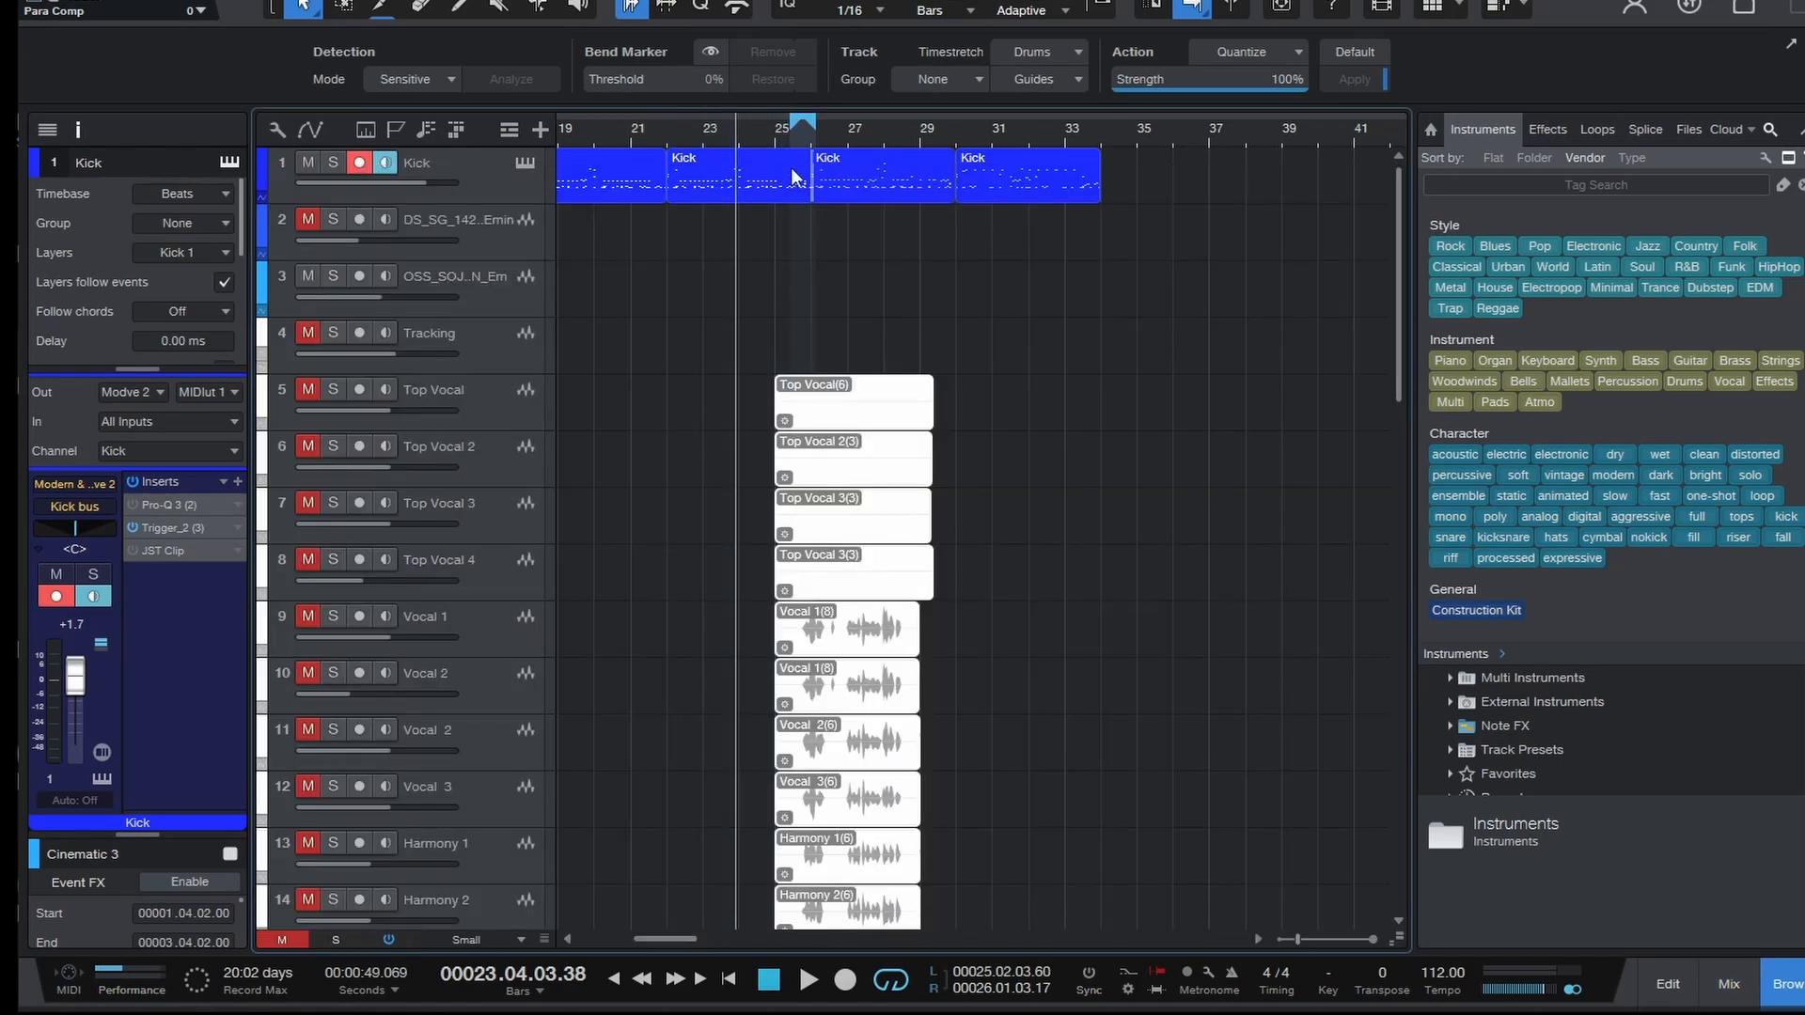
{"action": "key", "text": "F3"}
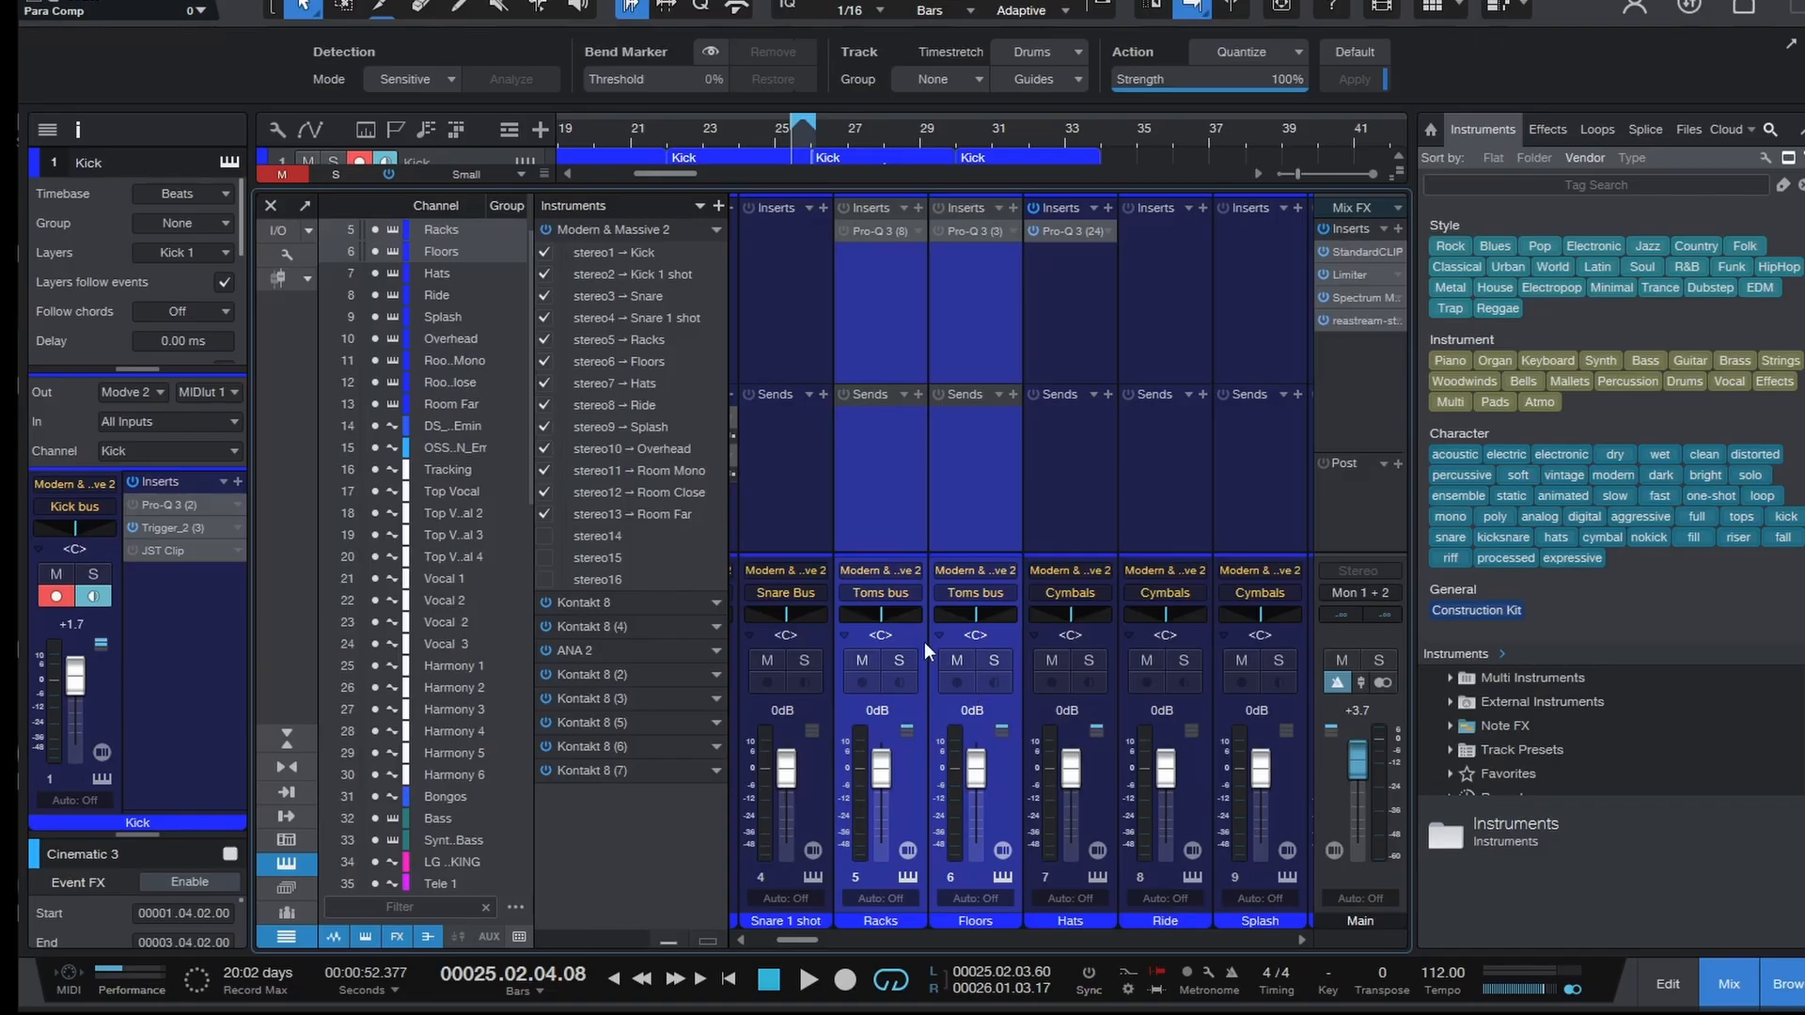
- Solo Racks and Floors during playback, activate Pro-Q 3 on both channels, and clear their solo
{"action": "left_click", "coordinate": [904, 660]}
{"action": "key", "text": "space"}
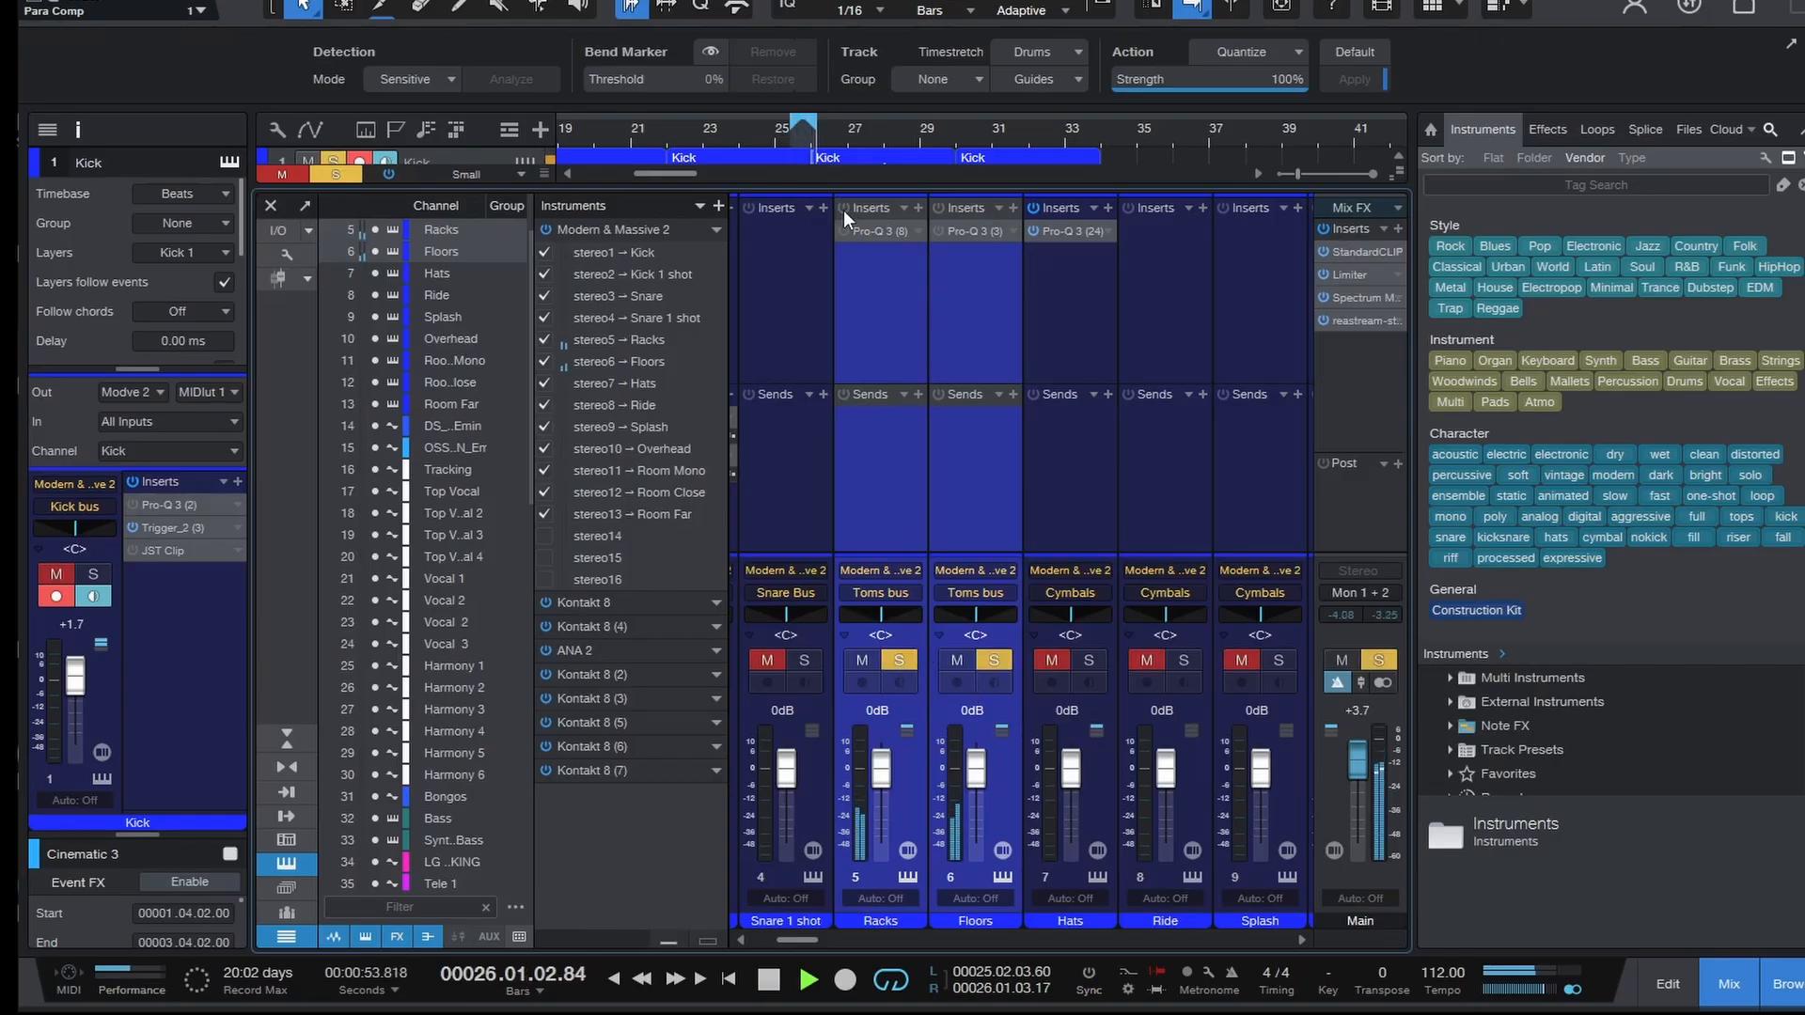
{"action": "left_click", "coordinate": [878, 232]}
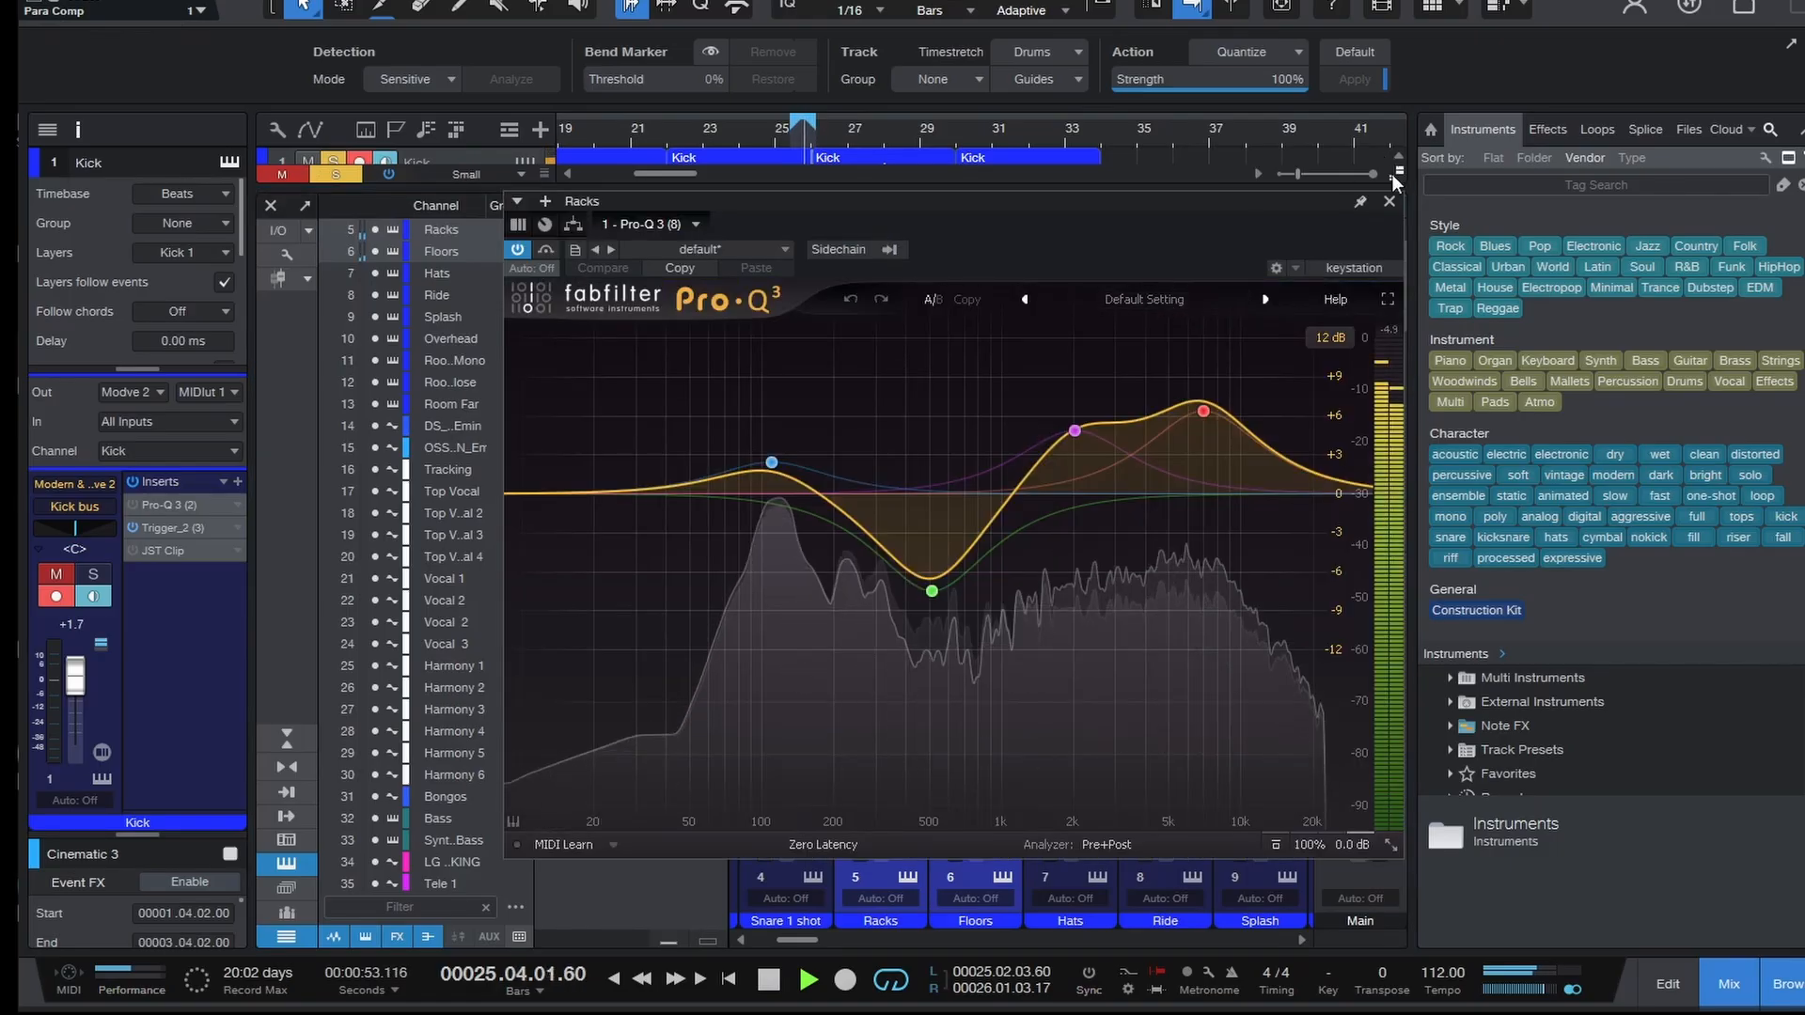
{"action": "left_click", "coordinate": [1388, 201]}
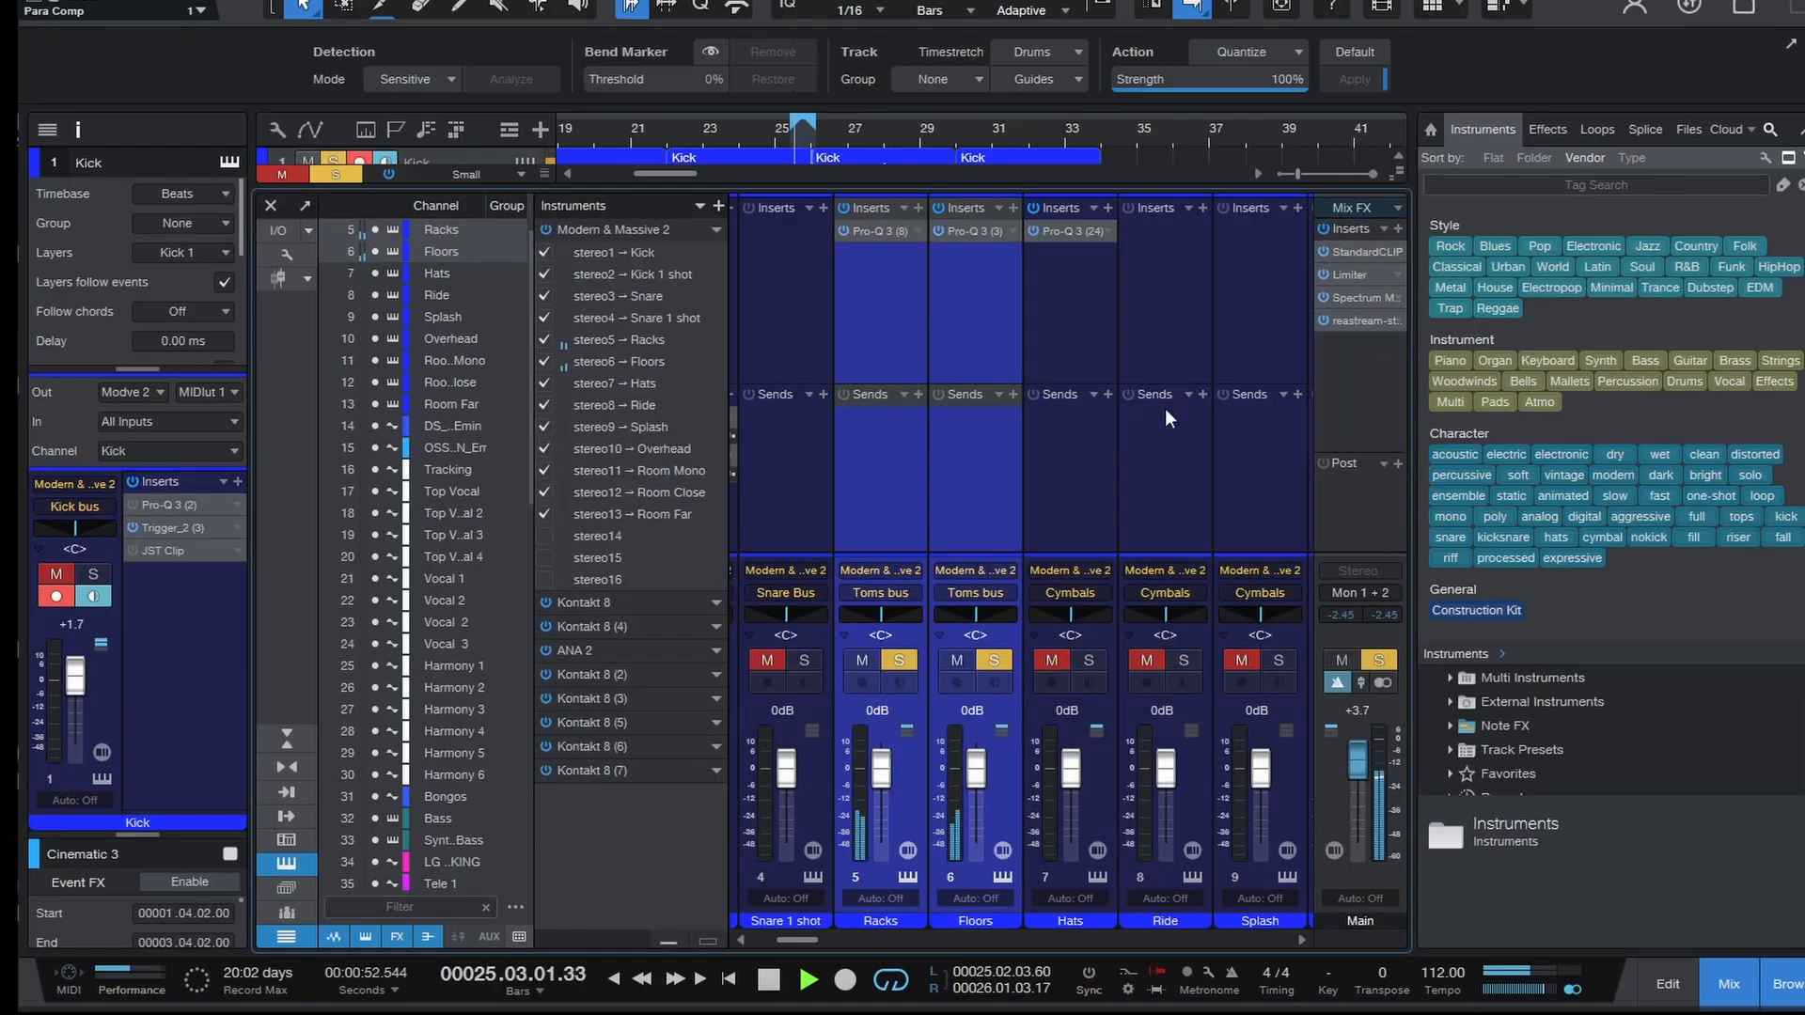
{"action": "left_click", "coordinate": [902, 662]}
- Solo the Kick during playback, activate its Pro-Q 3, and close the plug-in window after stopping
{"action": "scroll", "coordinate": [792, 944], "scroll_direction": "left", "scroll_amount": 3}
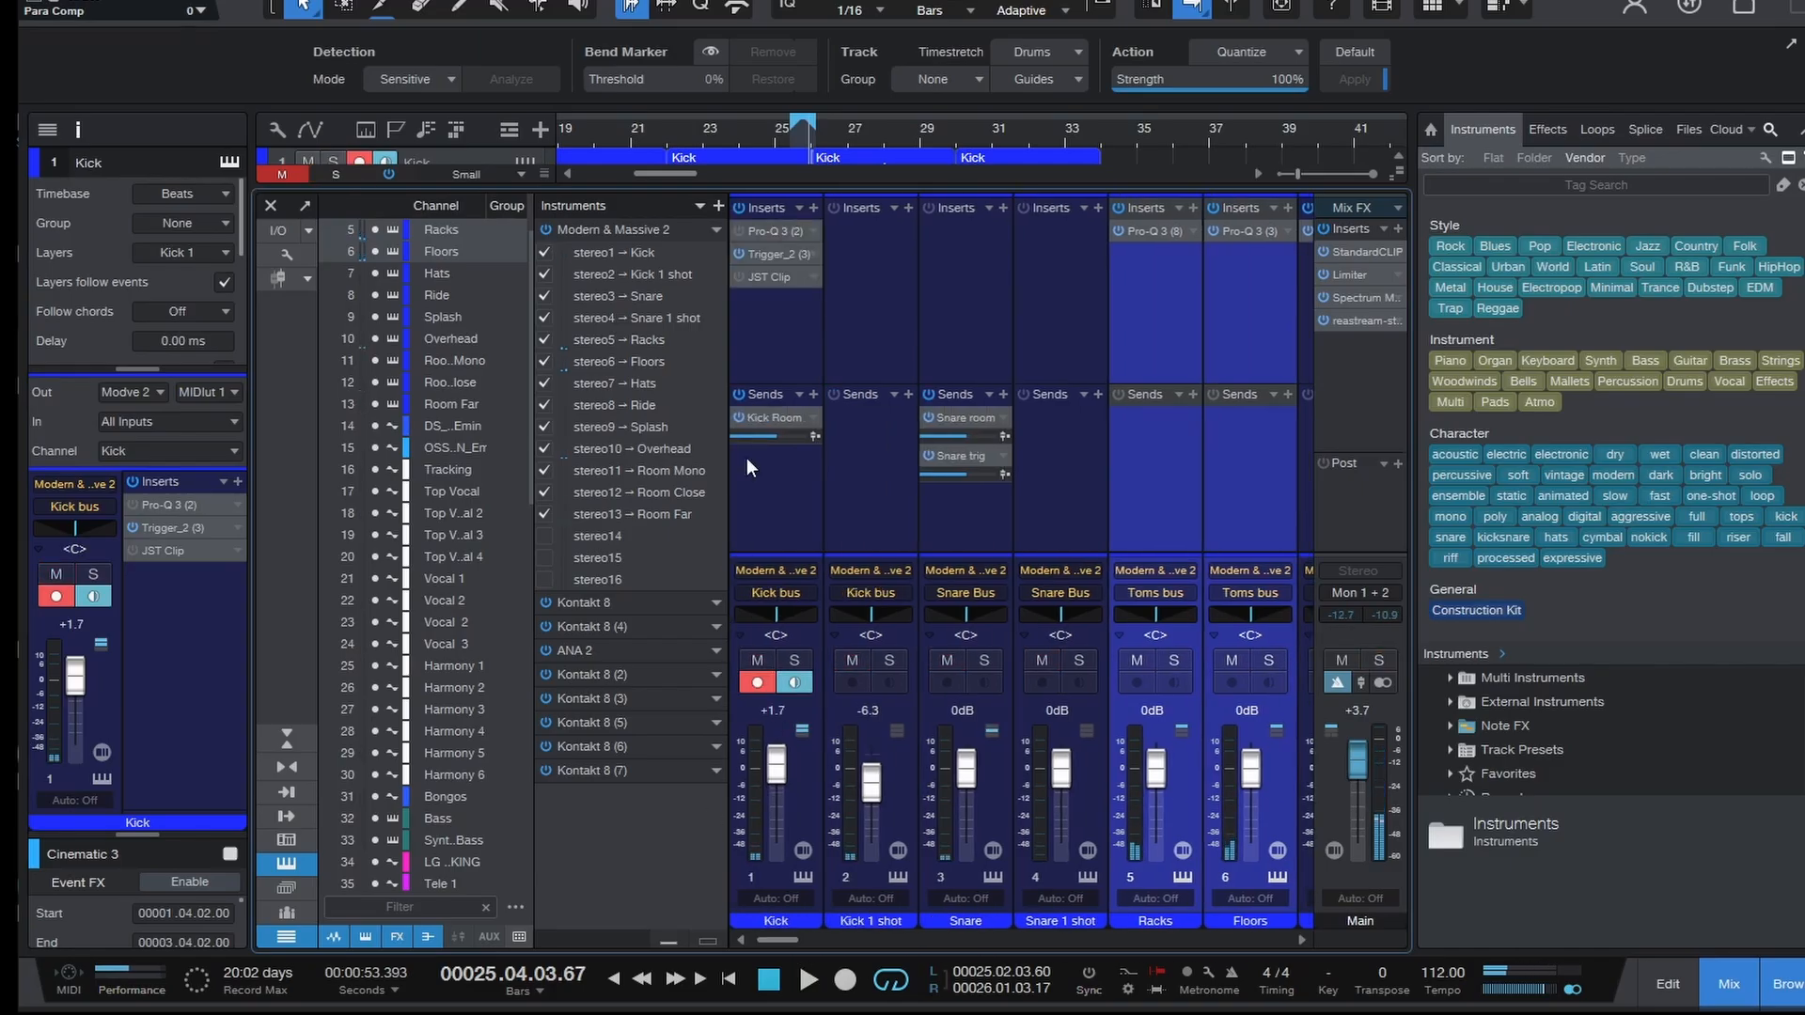
{"action": "left_click", "coordinate": [769, 225]}
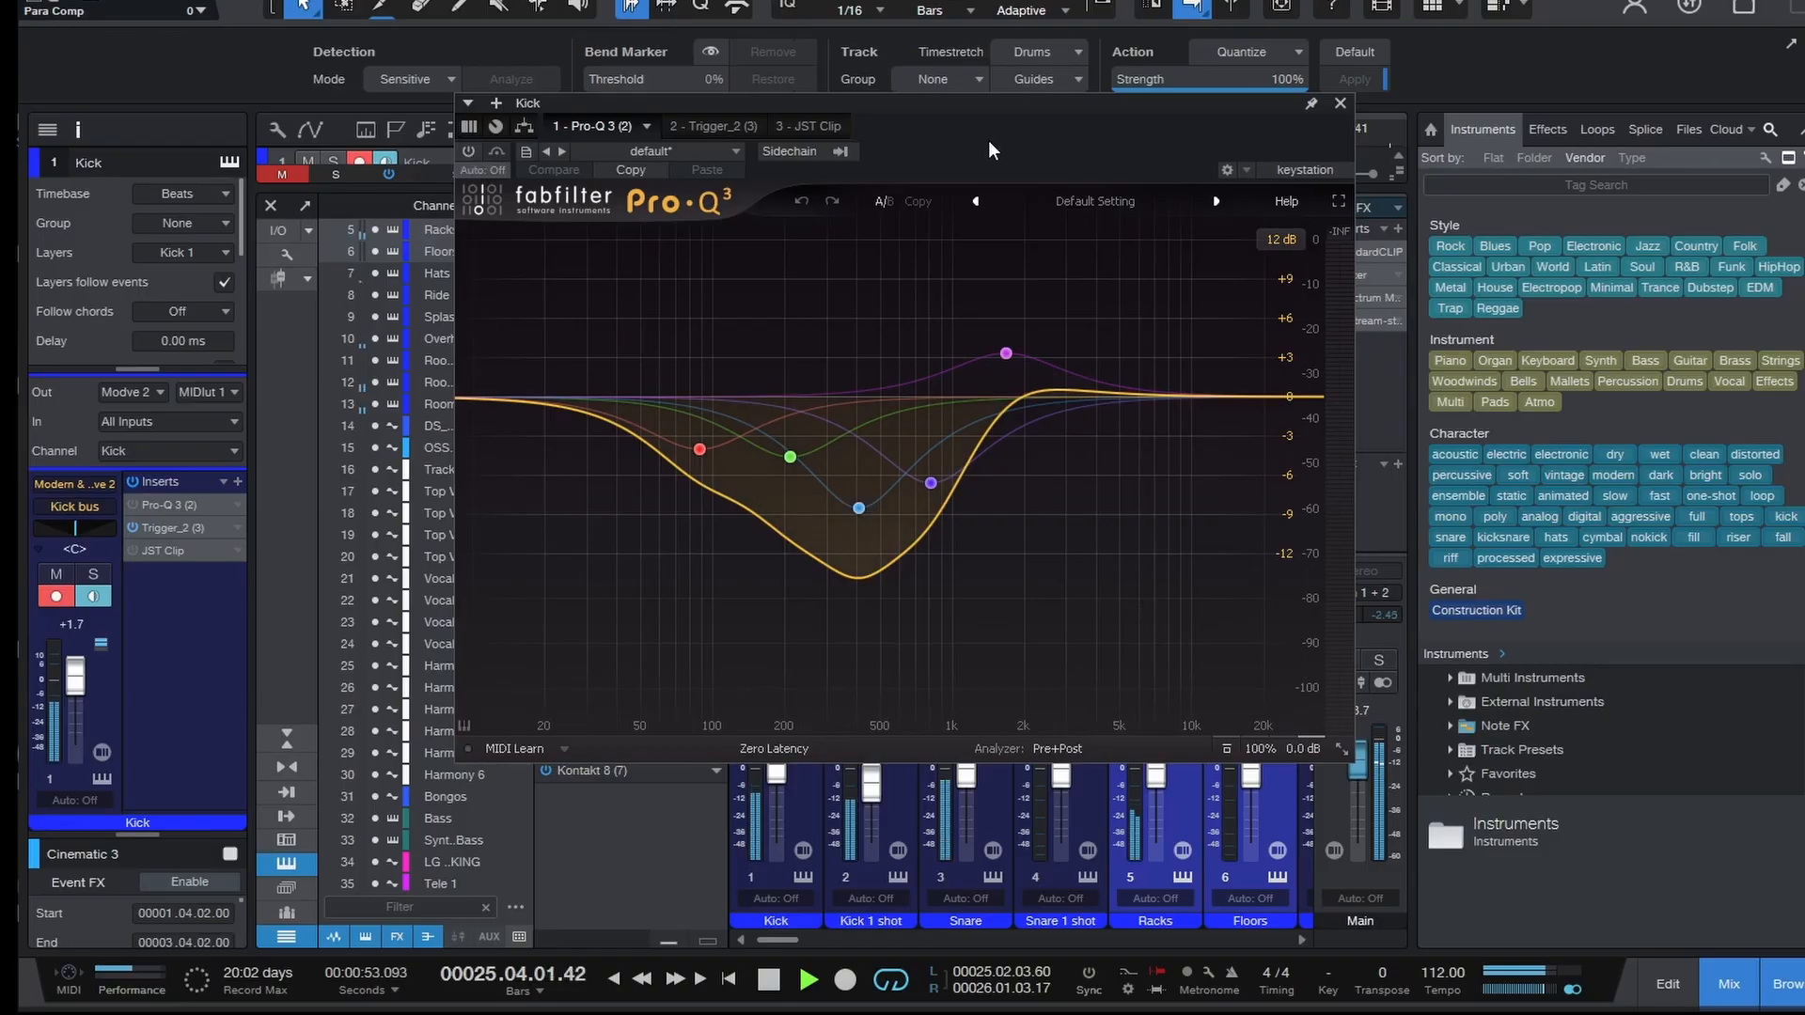
{"action": "left_click_drag", "start_coordinate": [989, 148], "coordinate": [1043, 200]}
{"action": "left_click", "coordinate": [618, 204]}
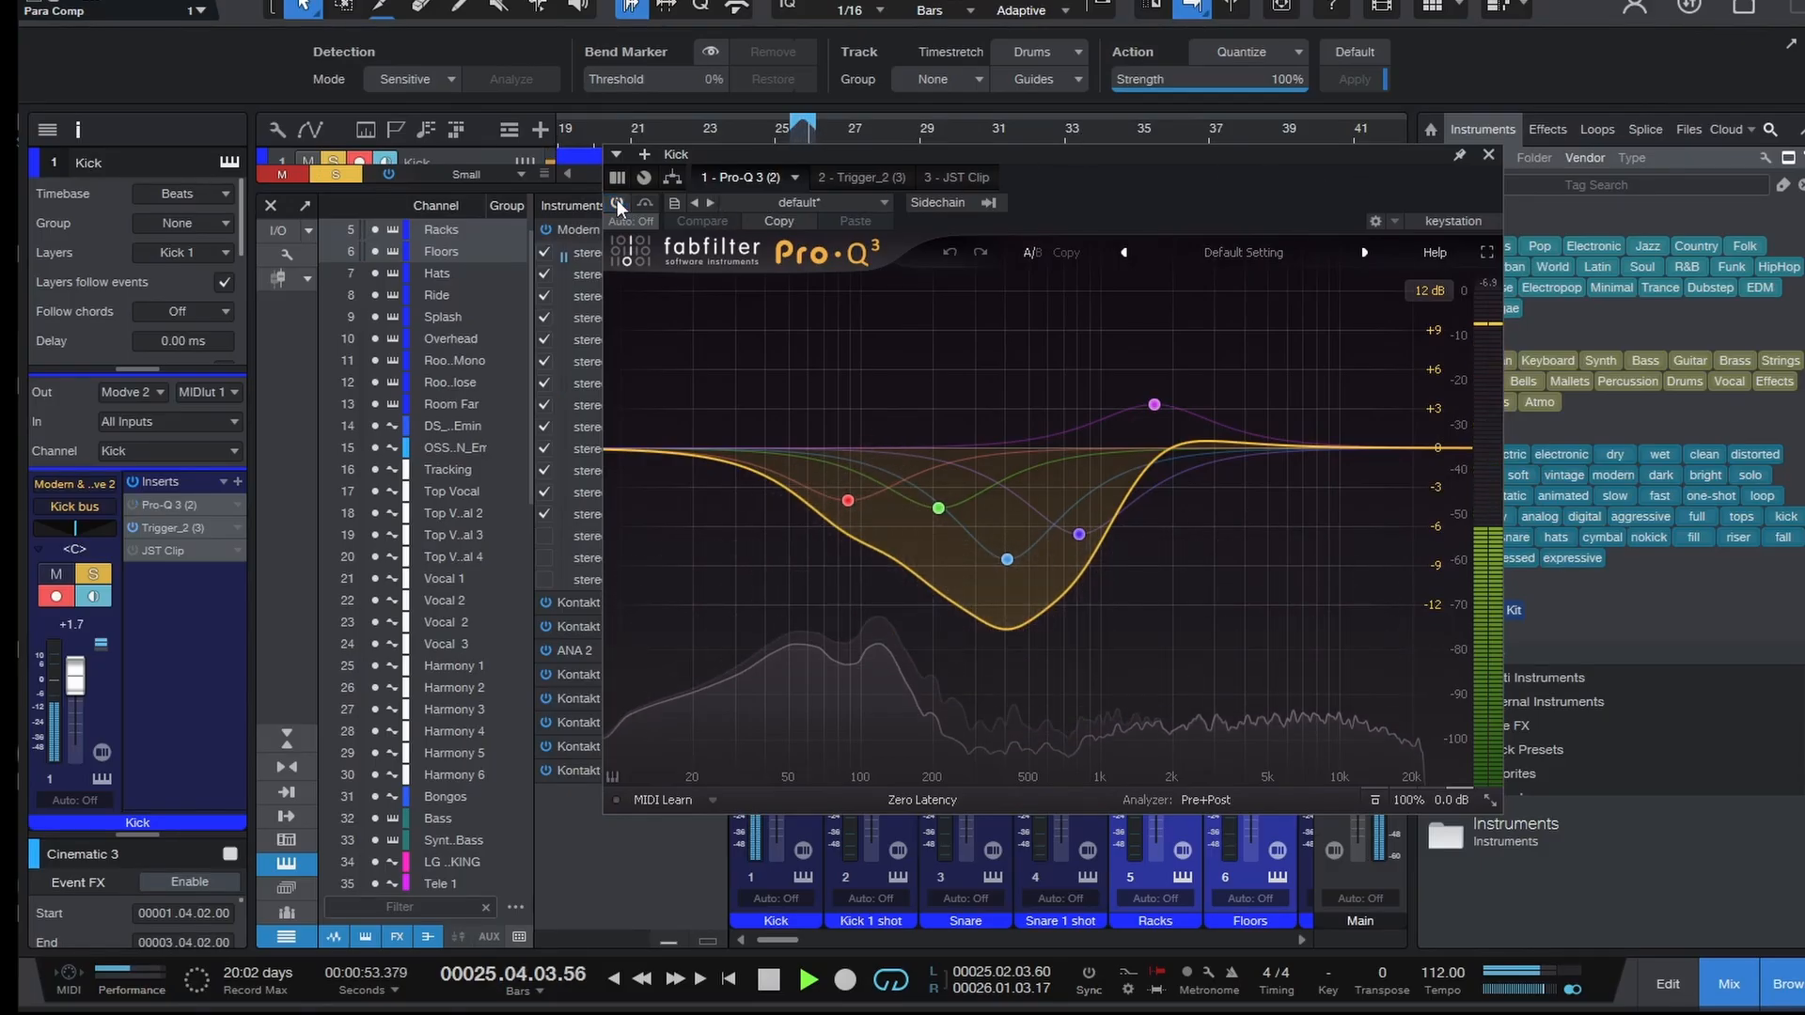
{"action": "key", "text": "space"}
{"action": "left_click", "coordinate": [1488, 154]}
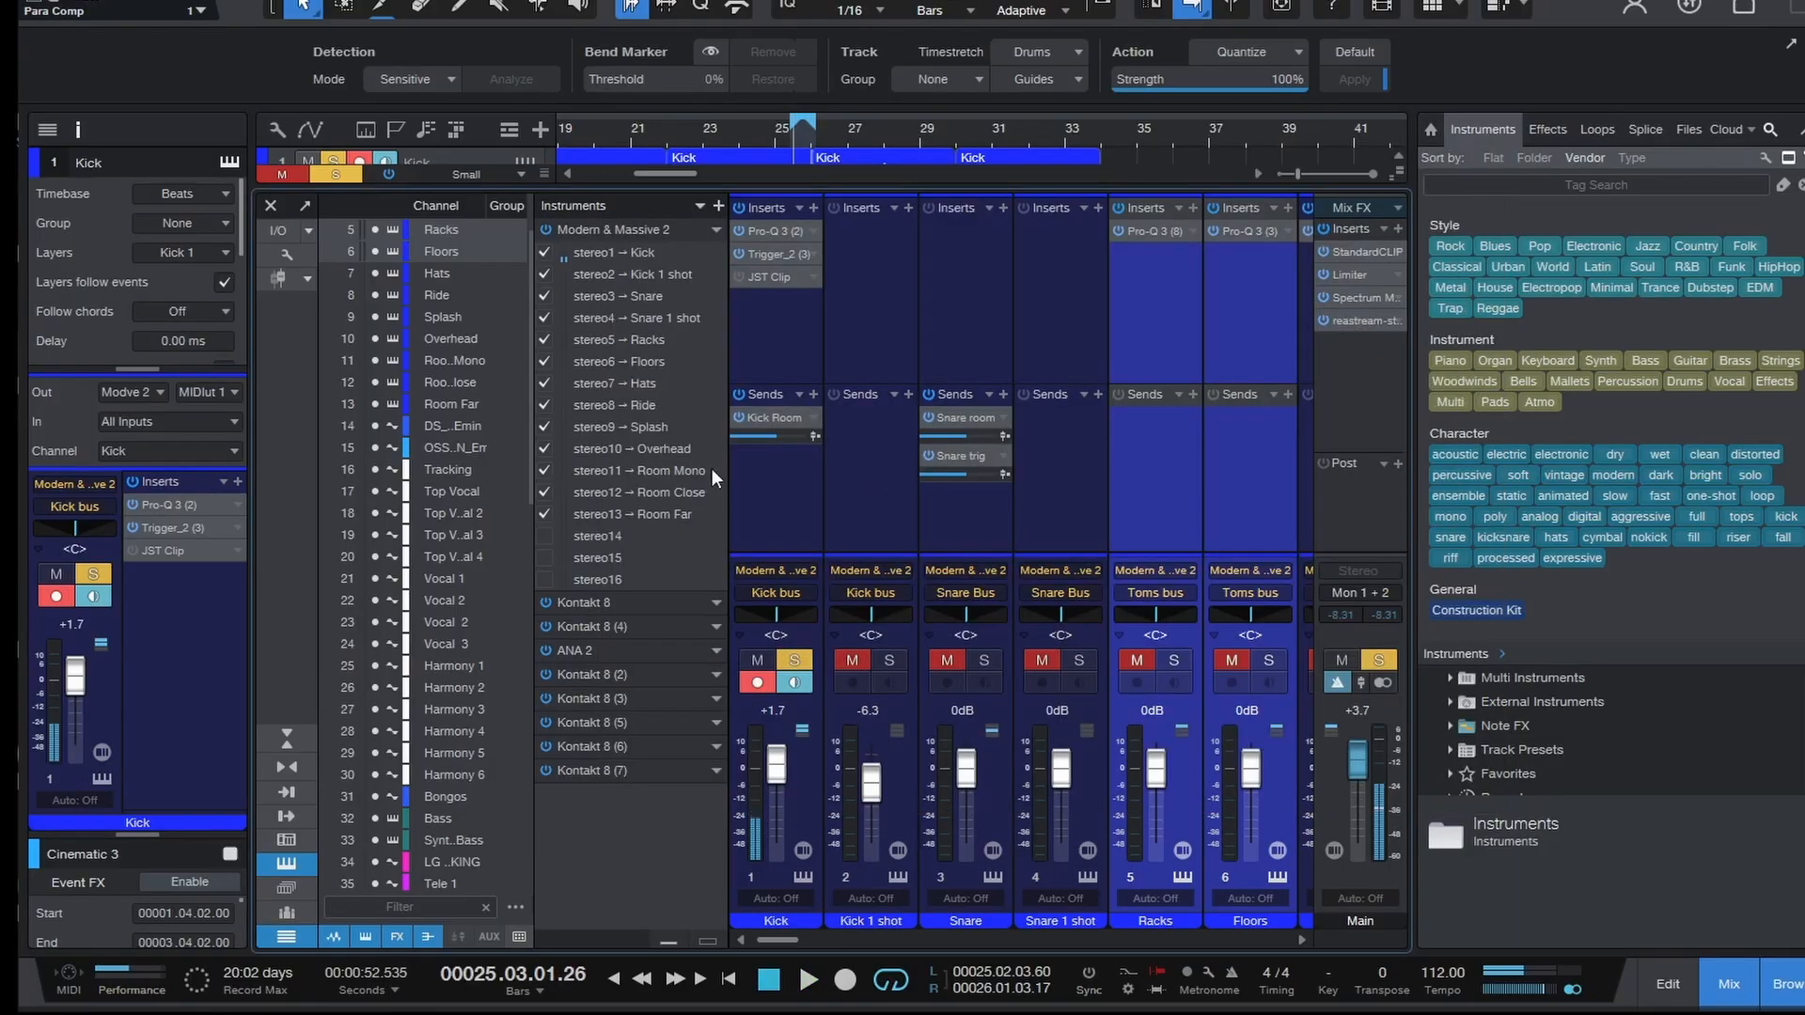
- Activate JST Clip on the soloed Kick during playback, close its window and clear the Kick solo
{"action": "left_click", "coordinate": [763, 277]}
{"action": "left_click_drag", "start_coordinate": [730, 20], "coordinate": [1358, 112]}
{"action": "key", "text": "space"}
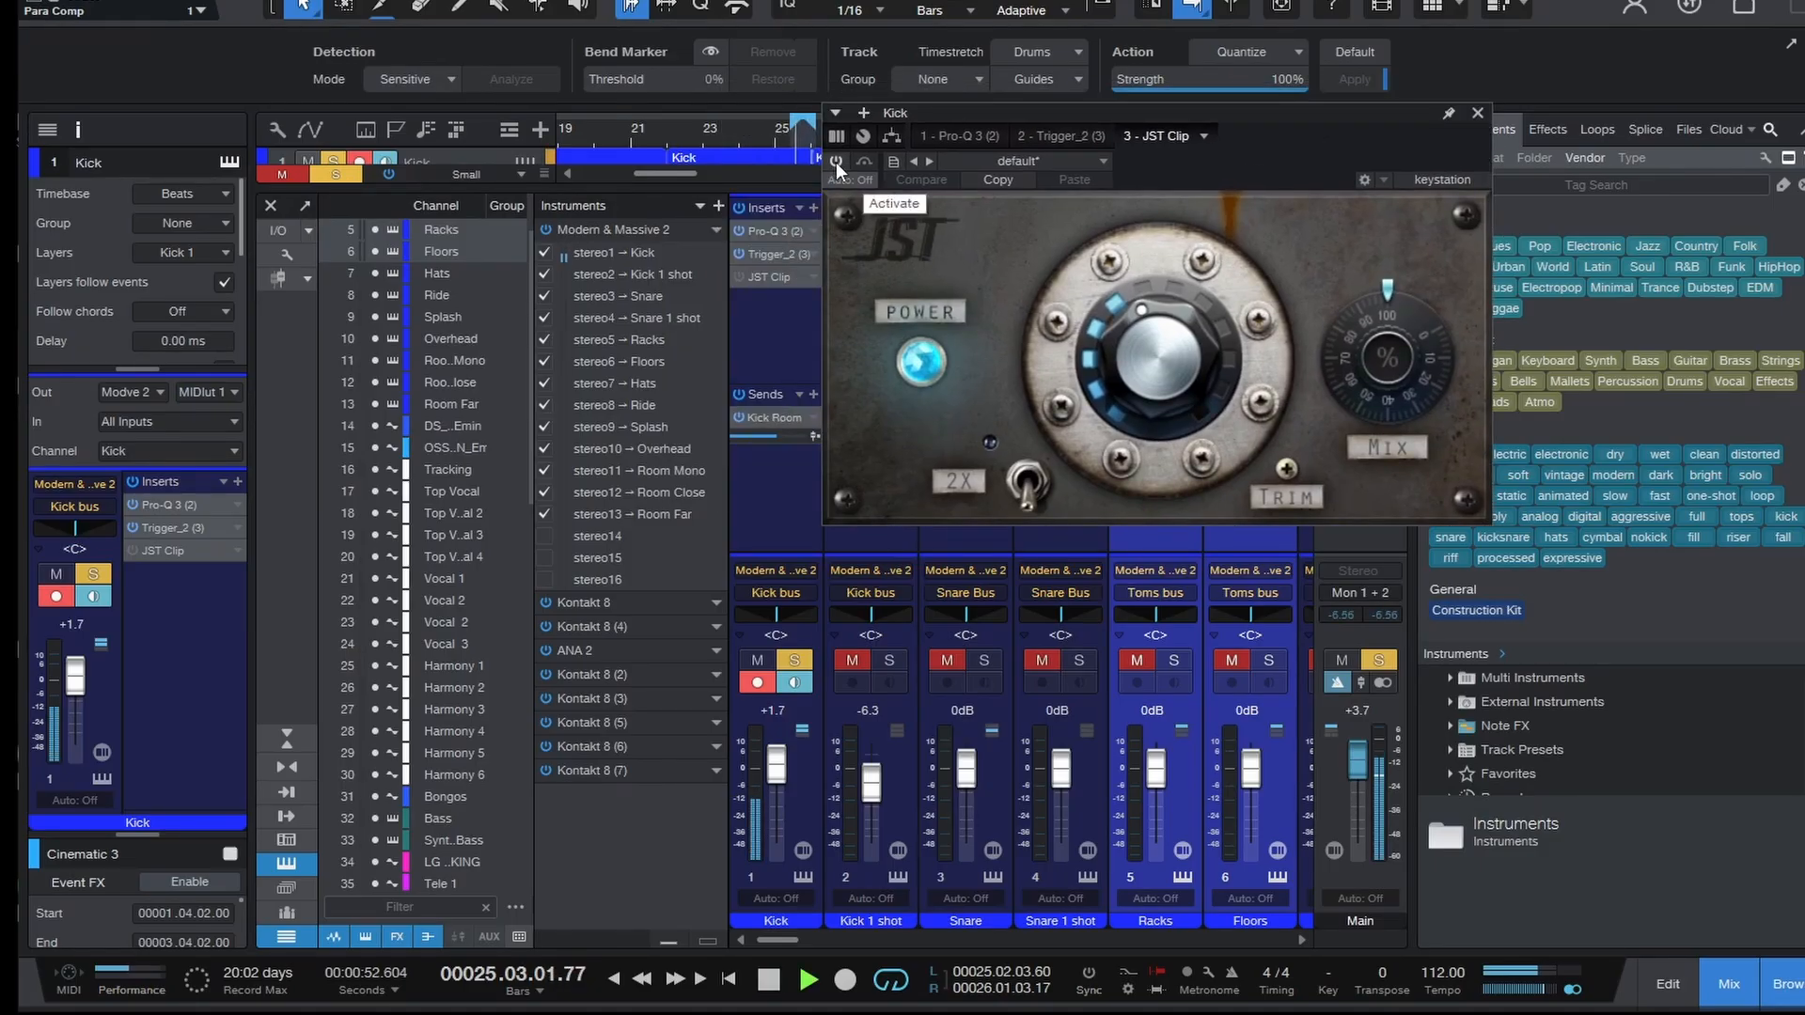
{"action": "left_click", "coordinate": [837, 161]}
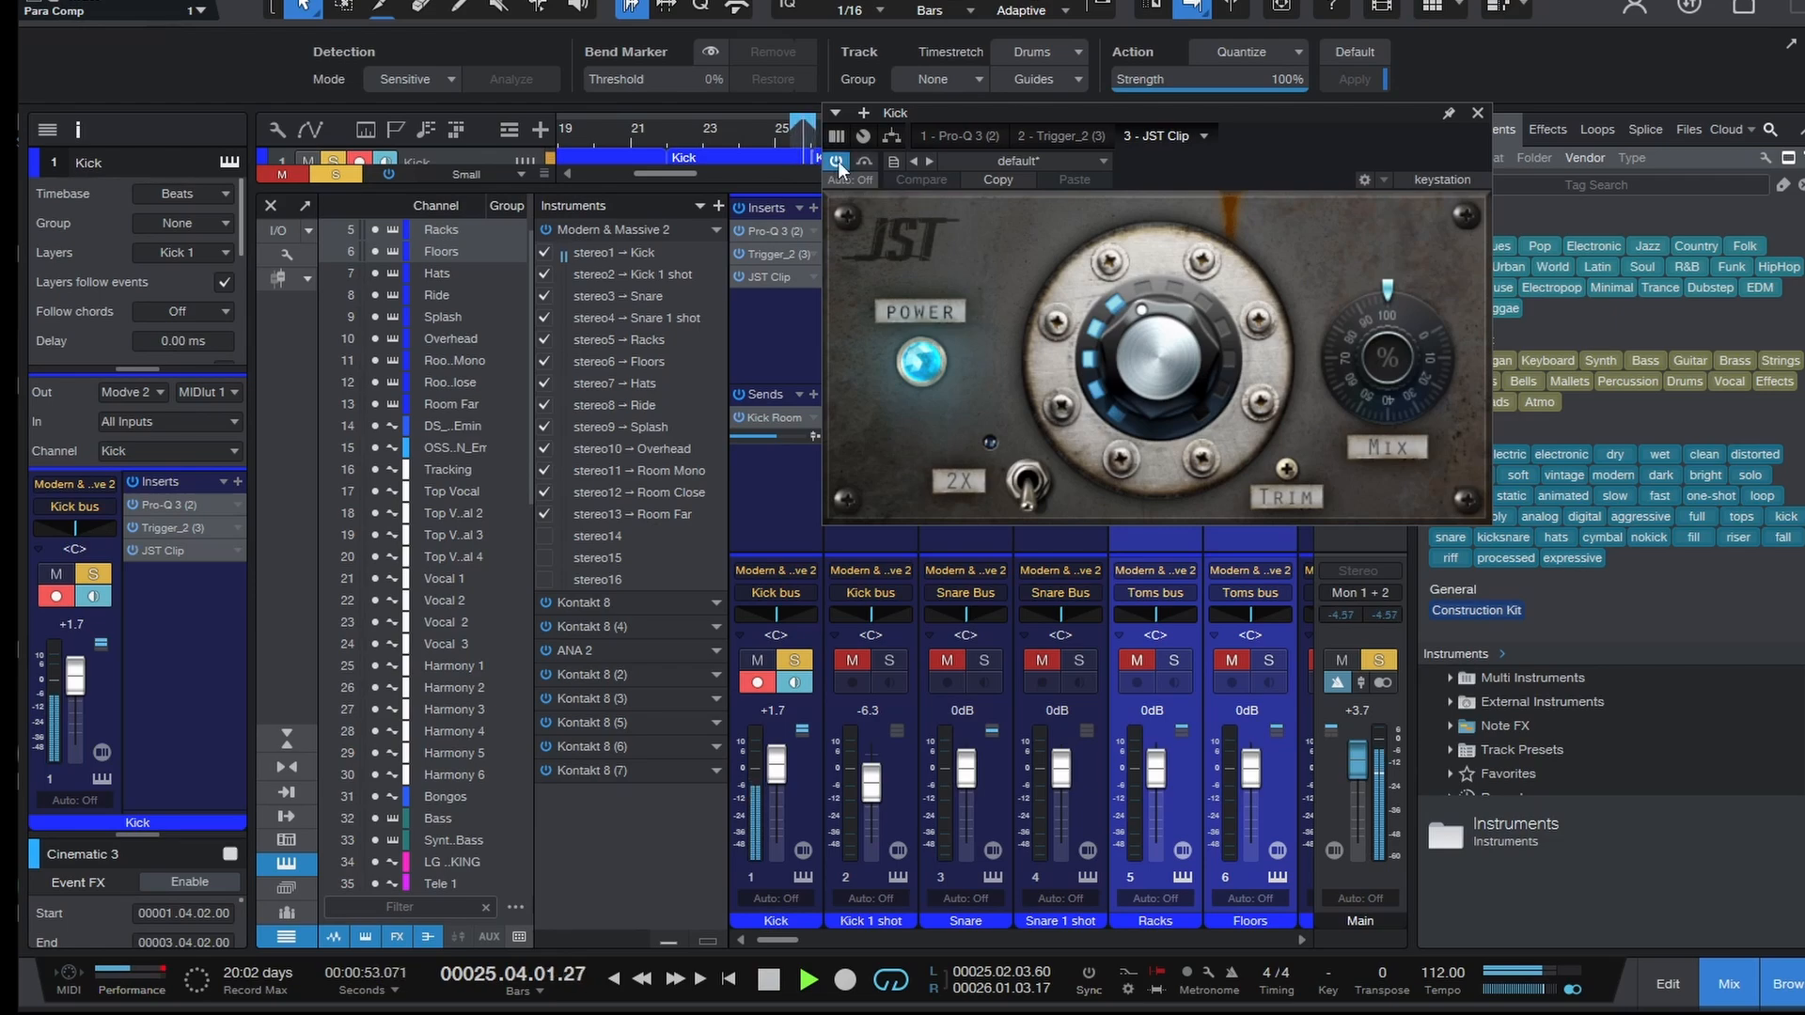
{"action": "key", "text": "space"}
{"action": "left_click", "coordinate": [1479, 112]}
{"action": "left_click", "coordinate": [804, 660]}
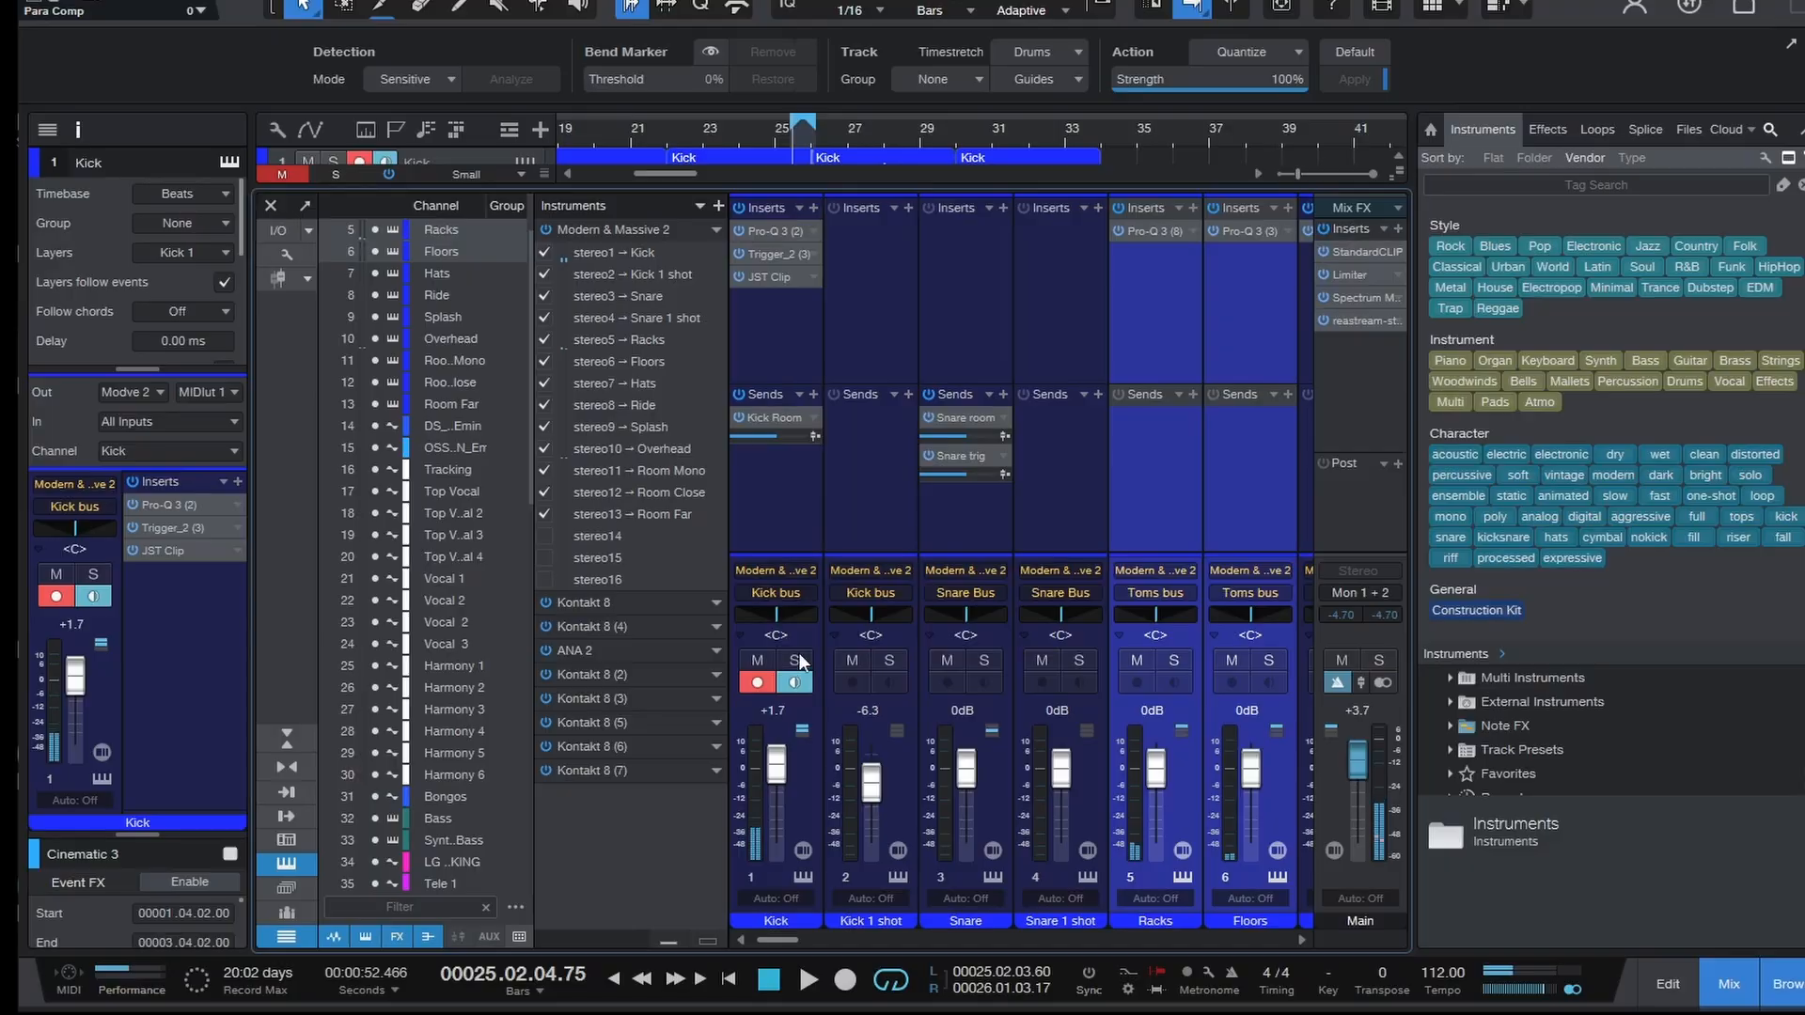
- Extend the loop start back to about bar 22, play the full drums, and return to the mixer
{"action": "key", "text": "F3"}
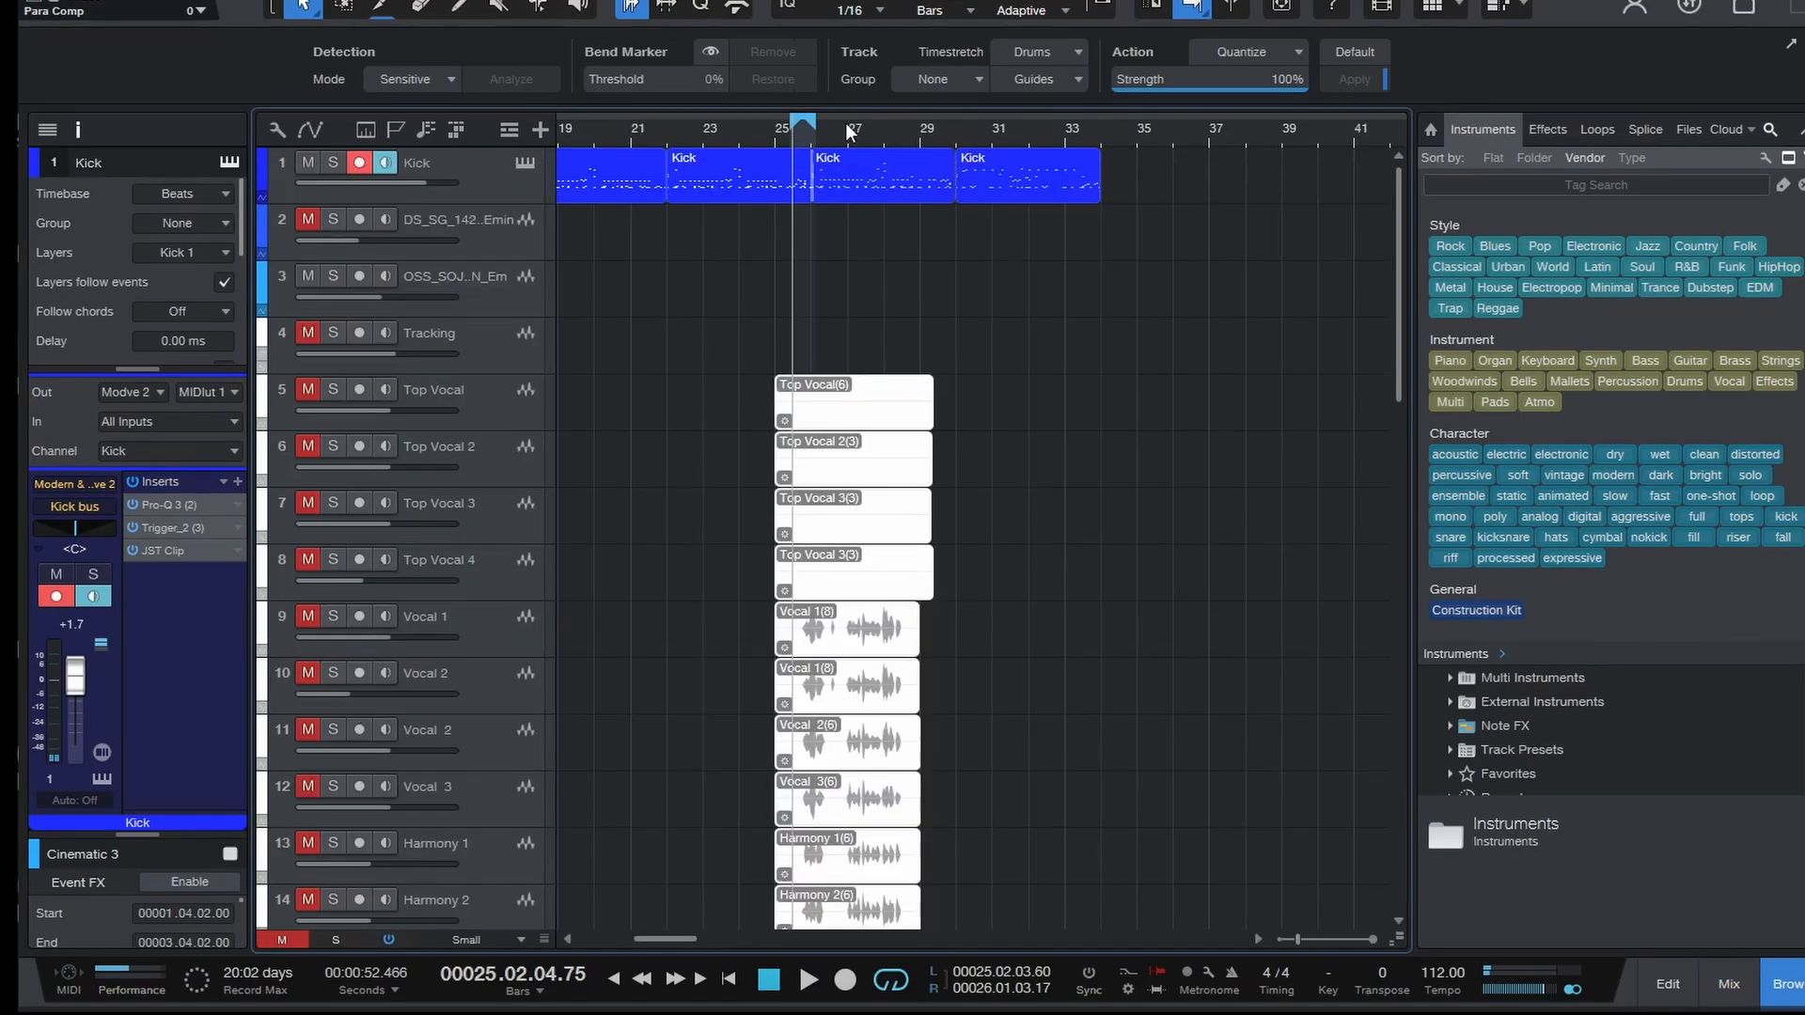
{"action": "left_click_drag", "start_coordinate": [786, 129], "coordinate": [672, 184]}
{"action": "left_click", "coordinate": [672, 133]}
{"action": "key", "text": "space"}
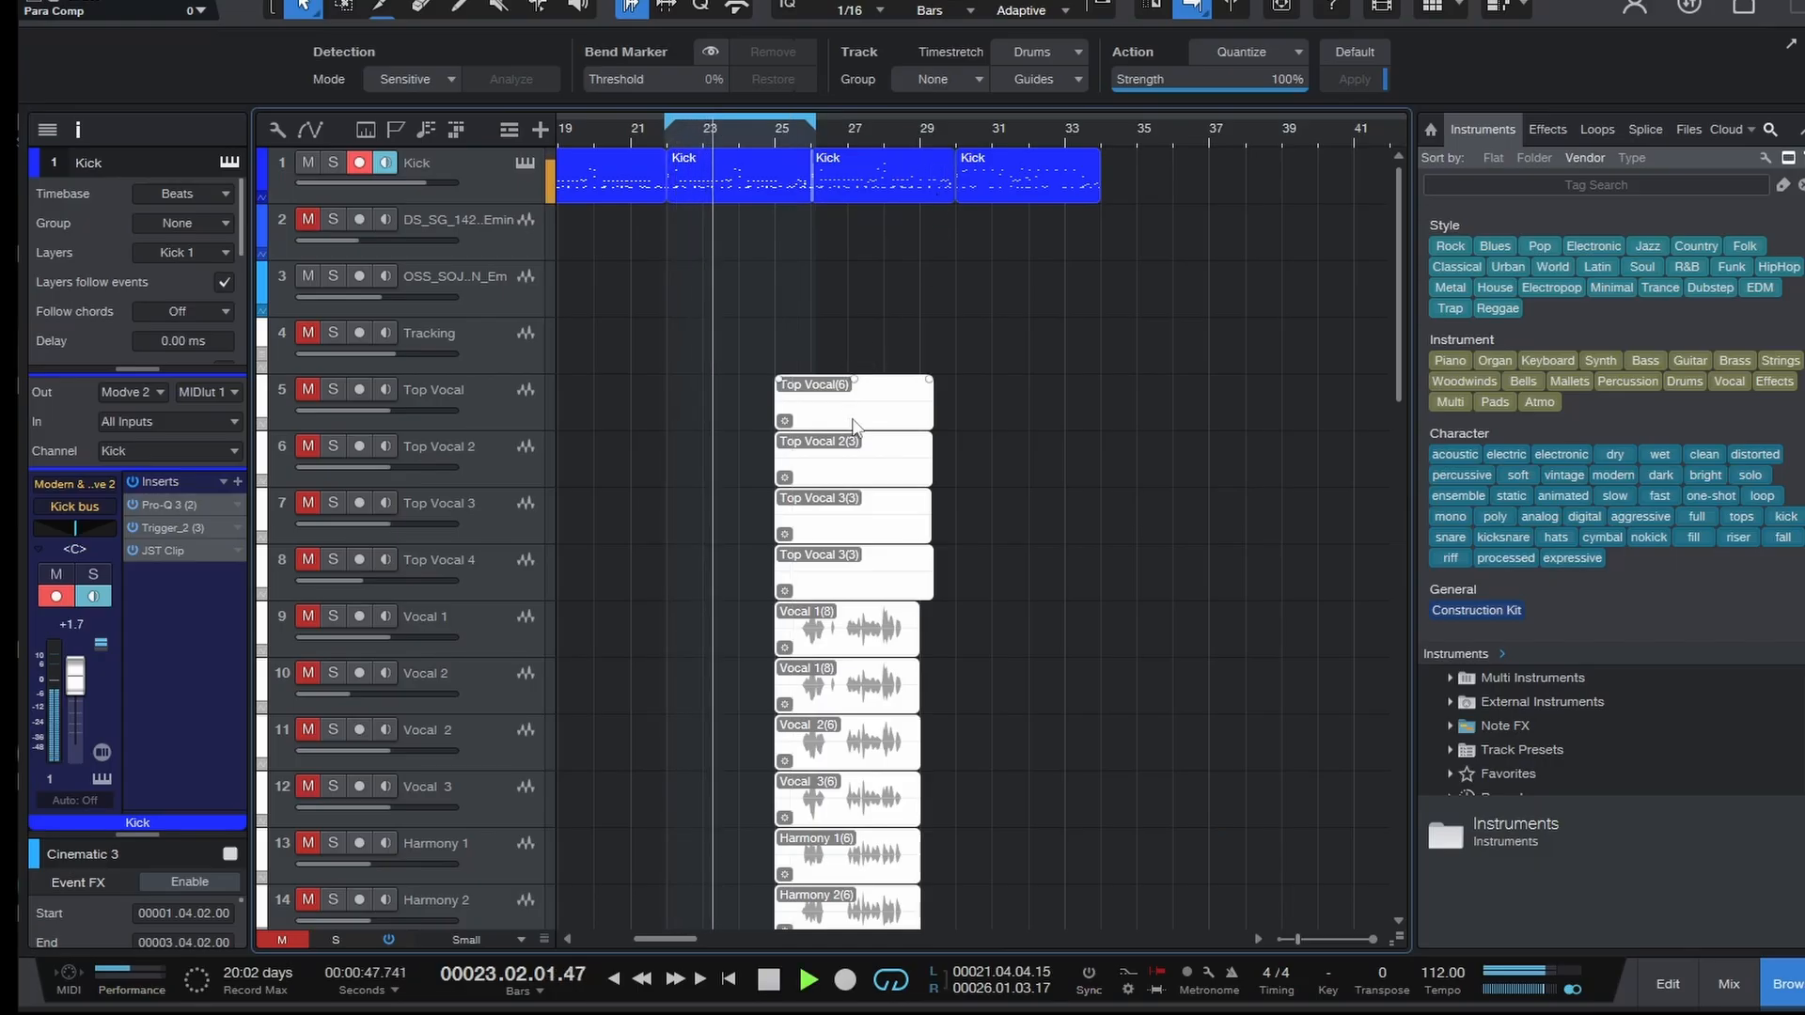
{"action": "key", "text": "space"}
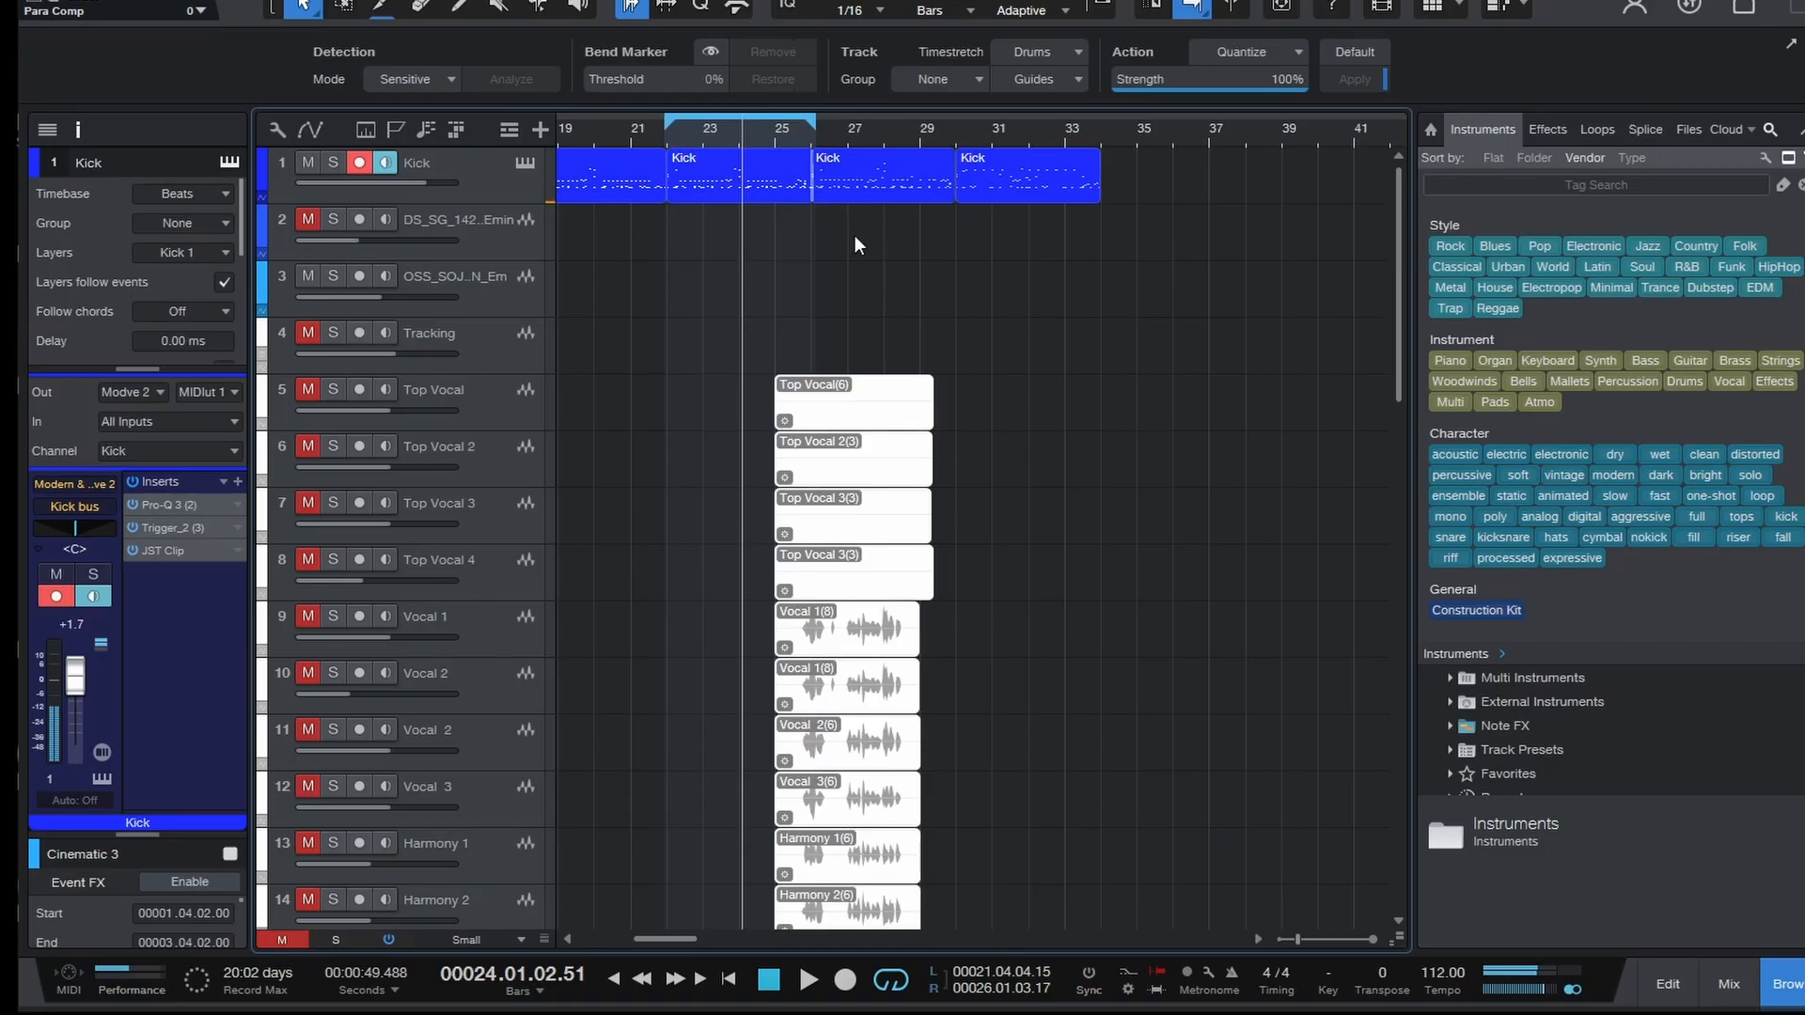
{"action": "key", "text": "F3"}
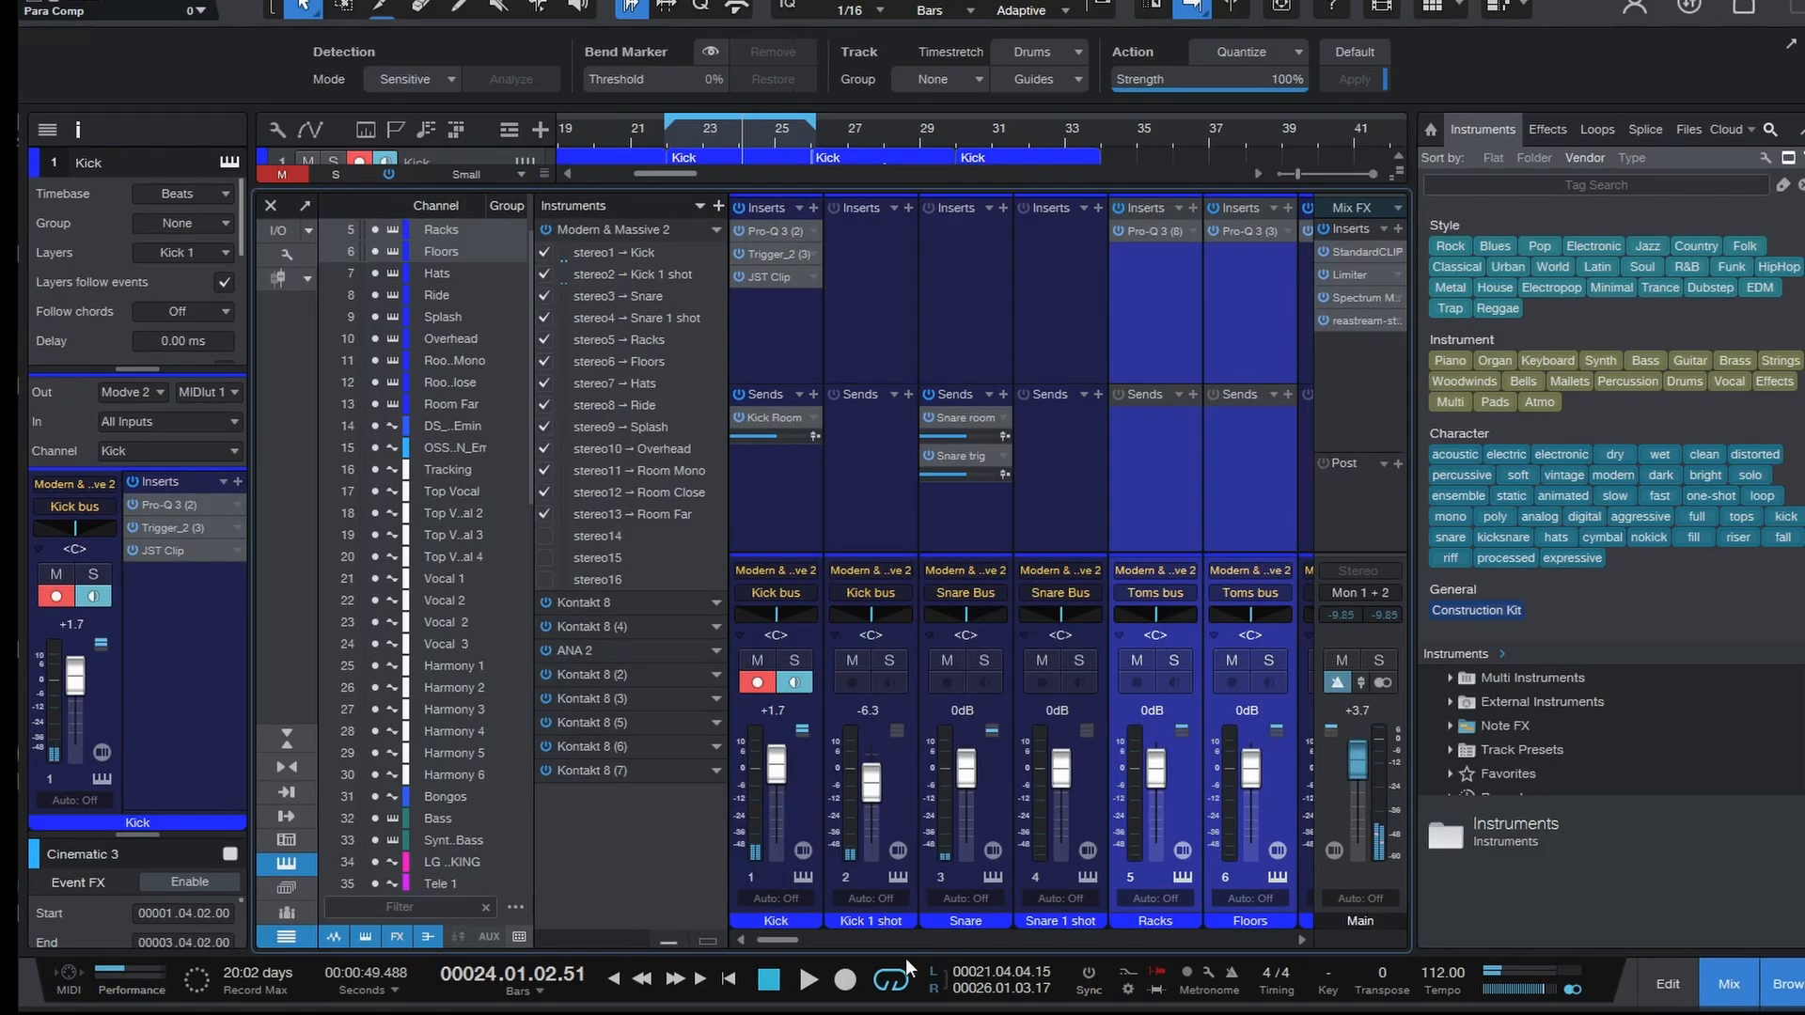
- Compare Saturn 2 on the Mix Bus bypassed and active during playback, leave it active and close its window
{"action": "left_click_drag", "start_coordinate": [776, 943], "coordinate": [1299, 950]}
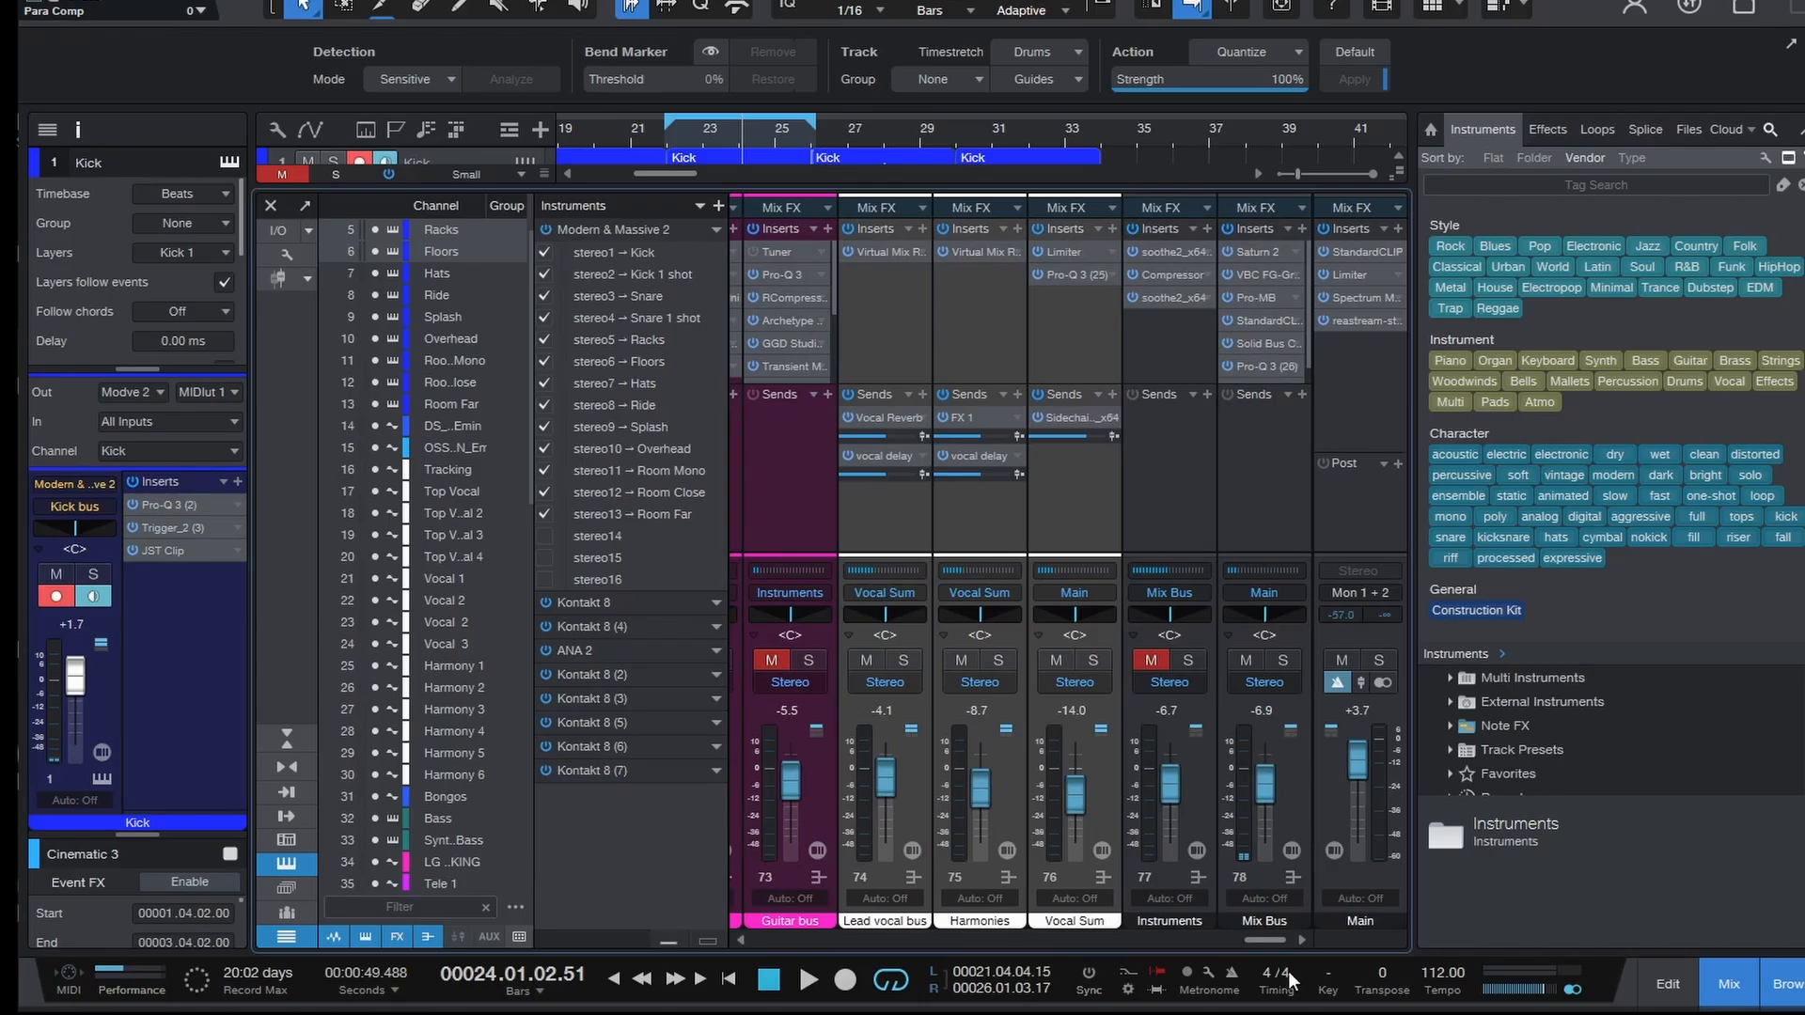
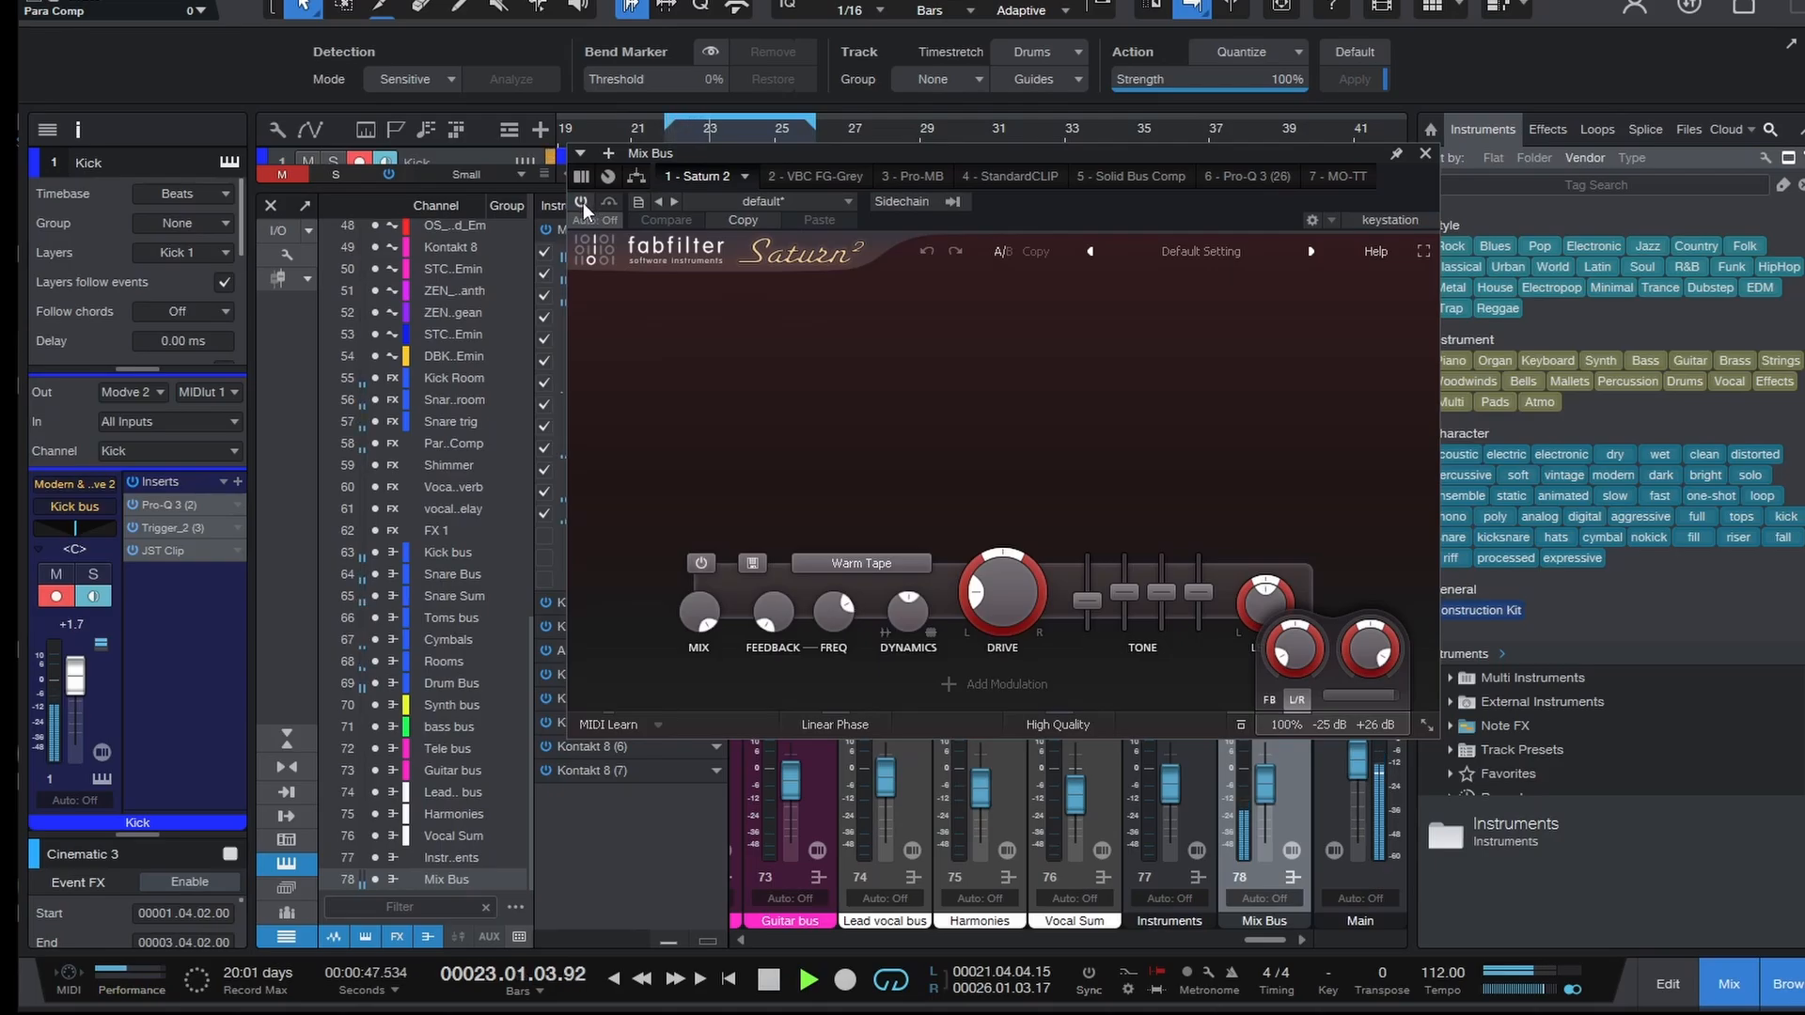
{"action": "left_click", "coordinate": [581, 202]}
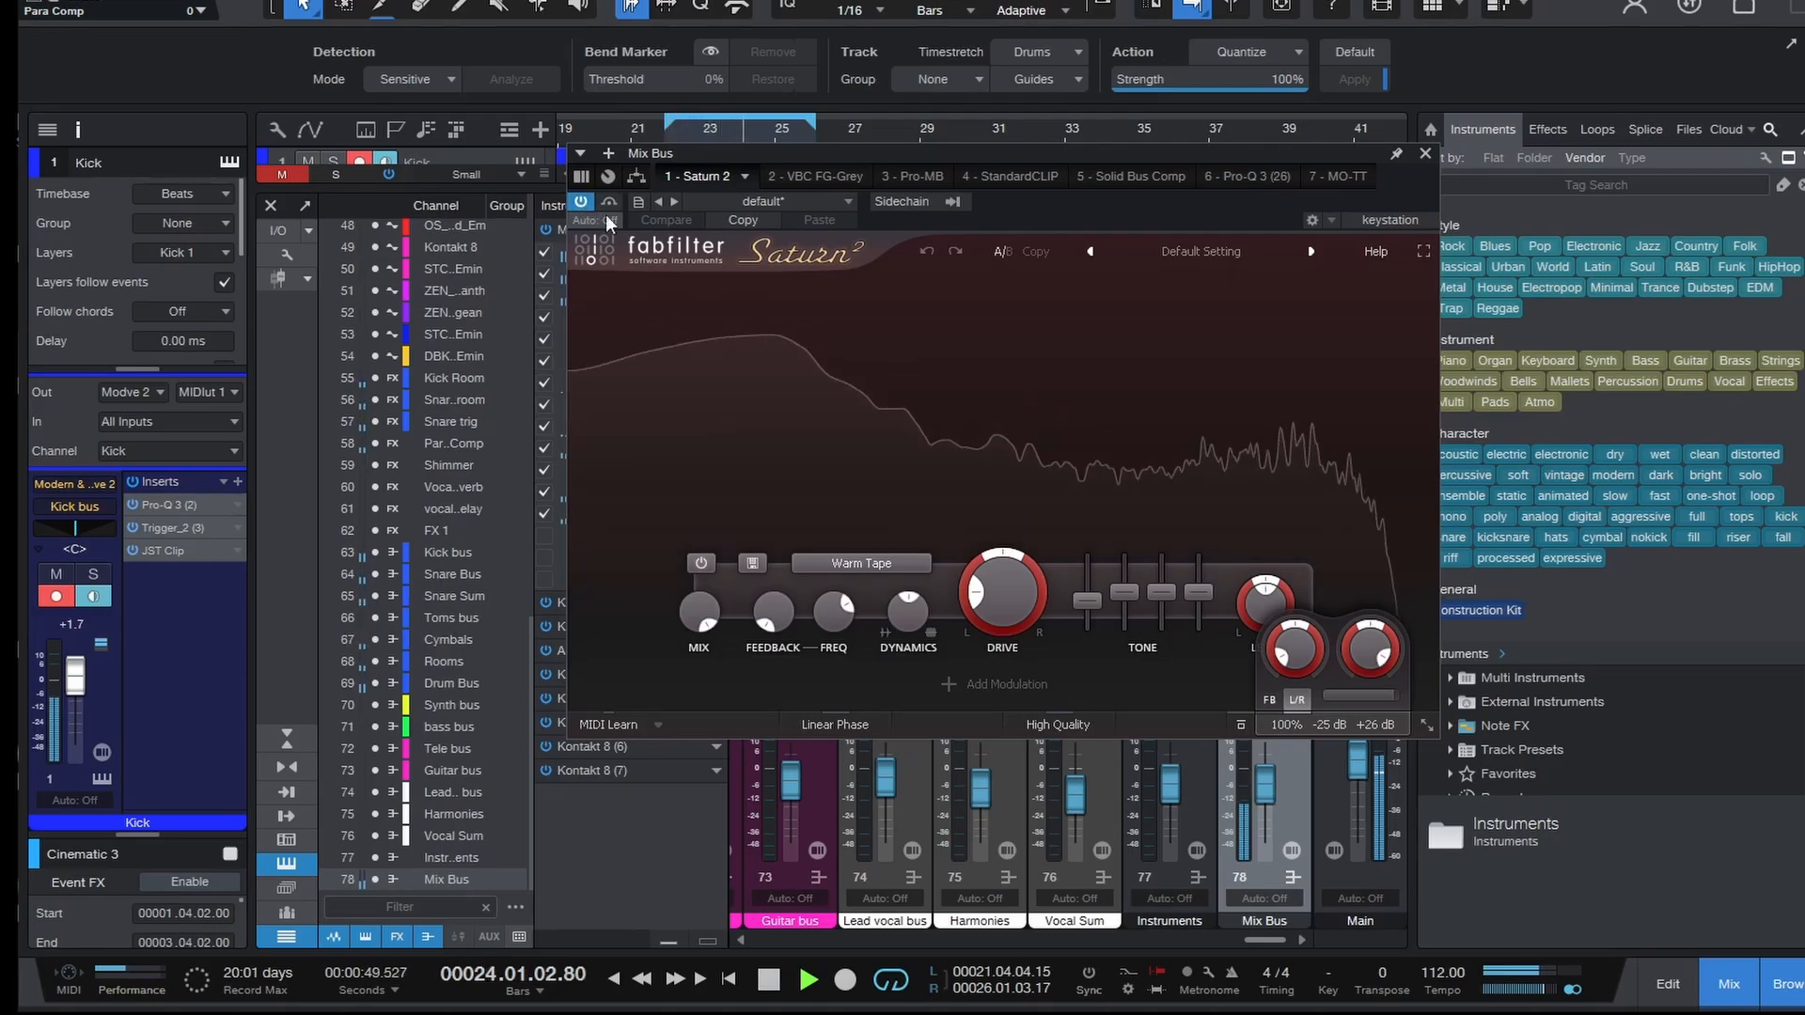
{"action": "left_click", "coordinate": [581, 202]}
{"action": "left_click", "coordinate": [582, 202]}
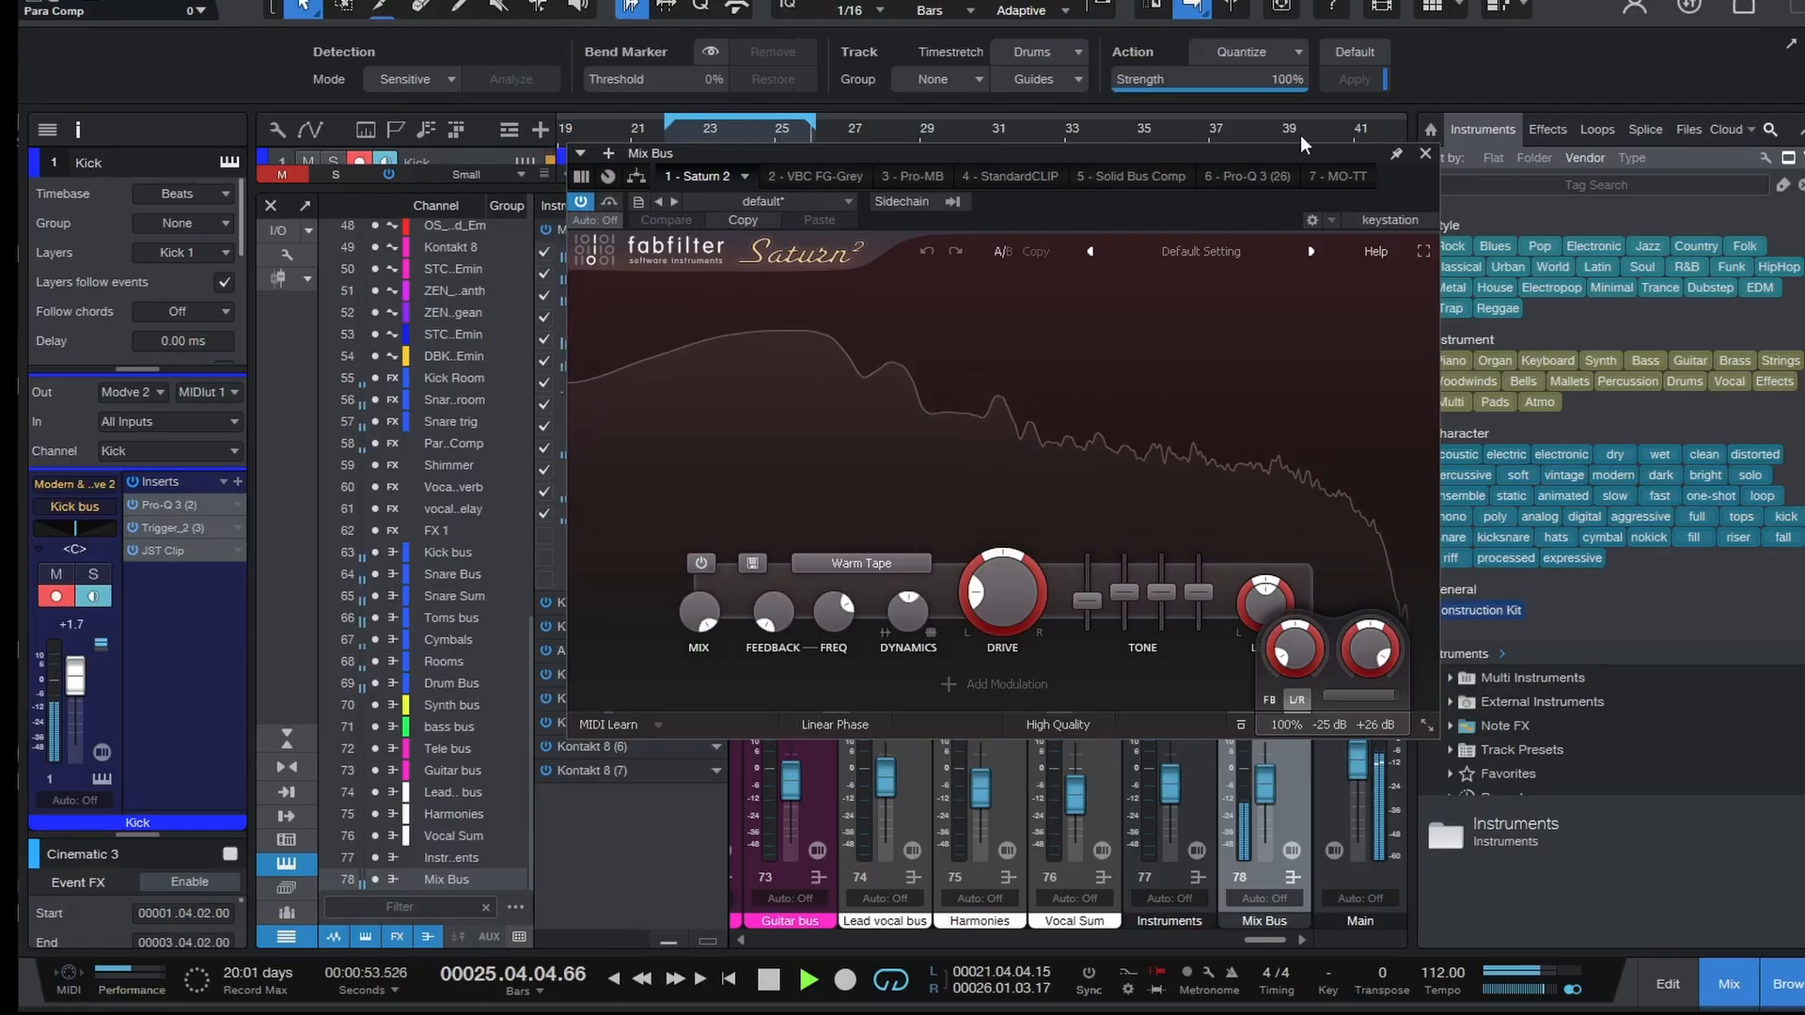
{"action": "left_click", "coordinate": [1425, 154]}
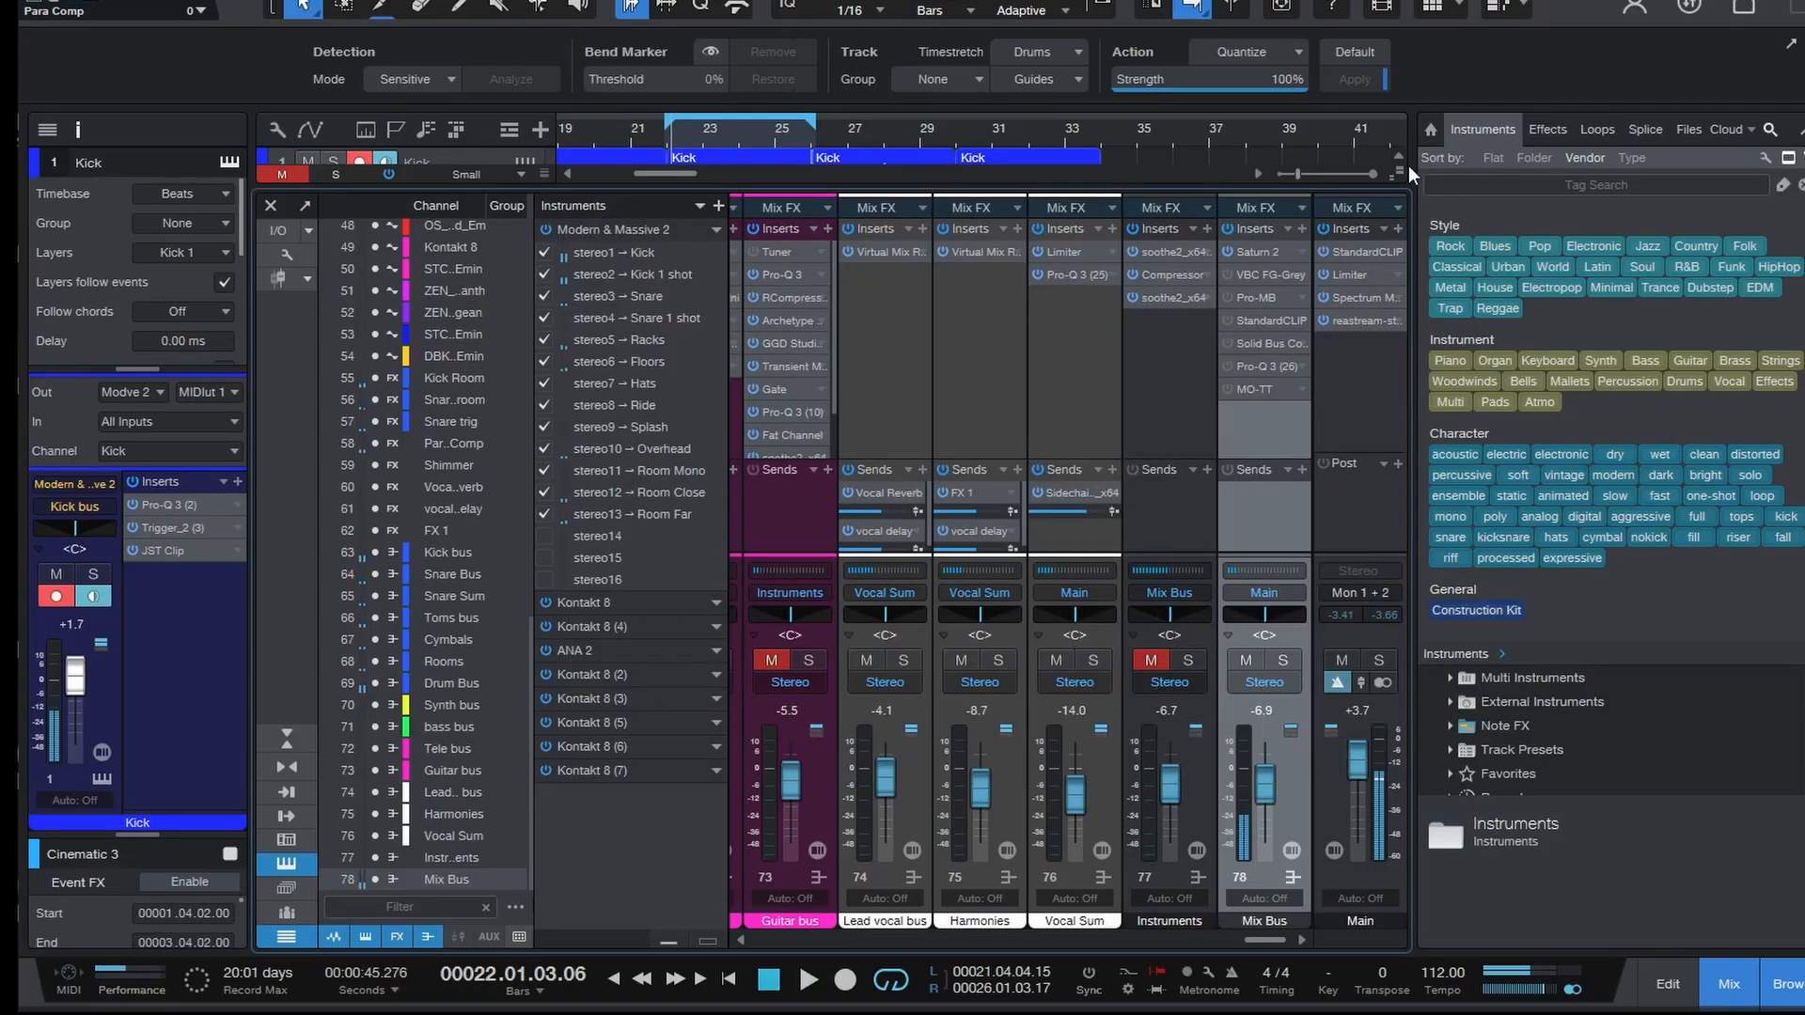
- Open VBC FG-Grey on the Mix Bus, reposition its window lower, and activate the compressor during playback
{"action": "left_click", "coordinate": [1267, 273]}
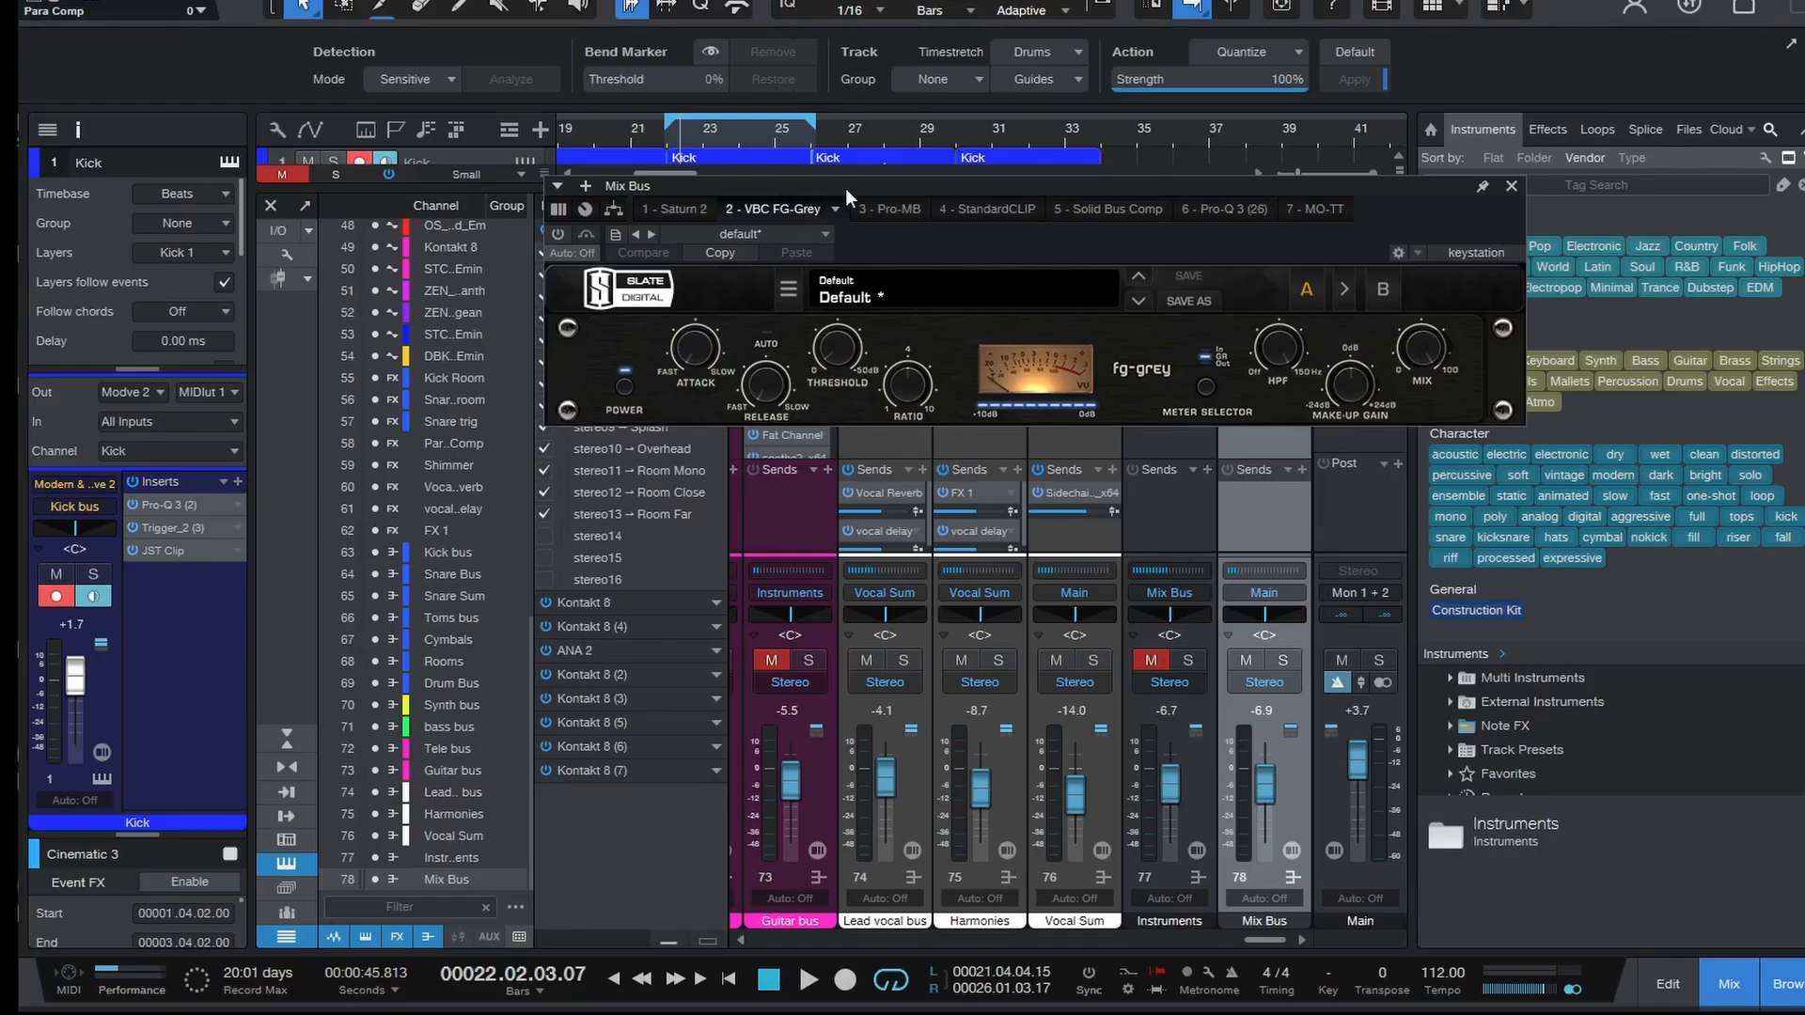
{"action": "left_click_drag", "start_coordinate": [844, 188], "coordinate": [858, 238]}
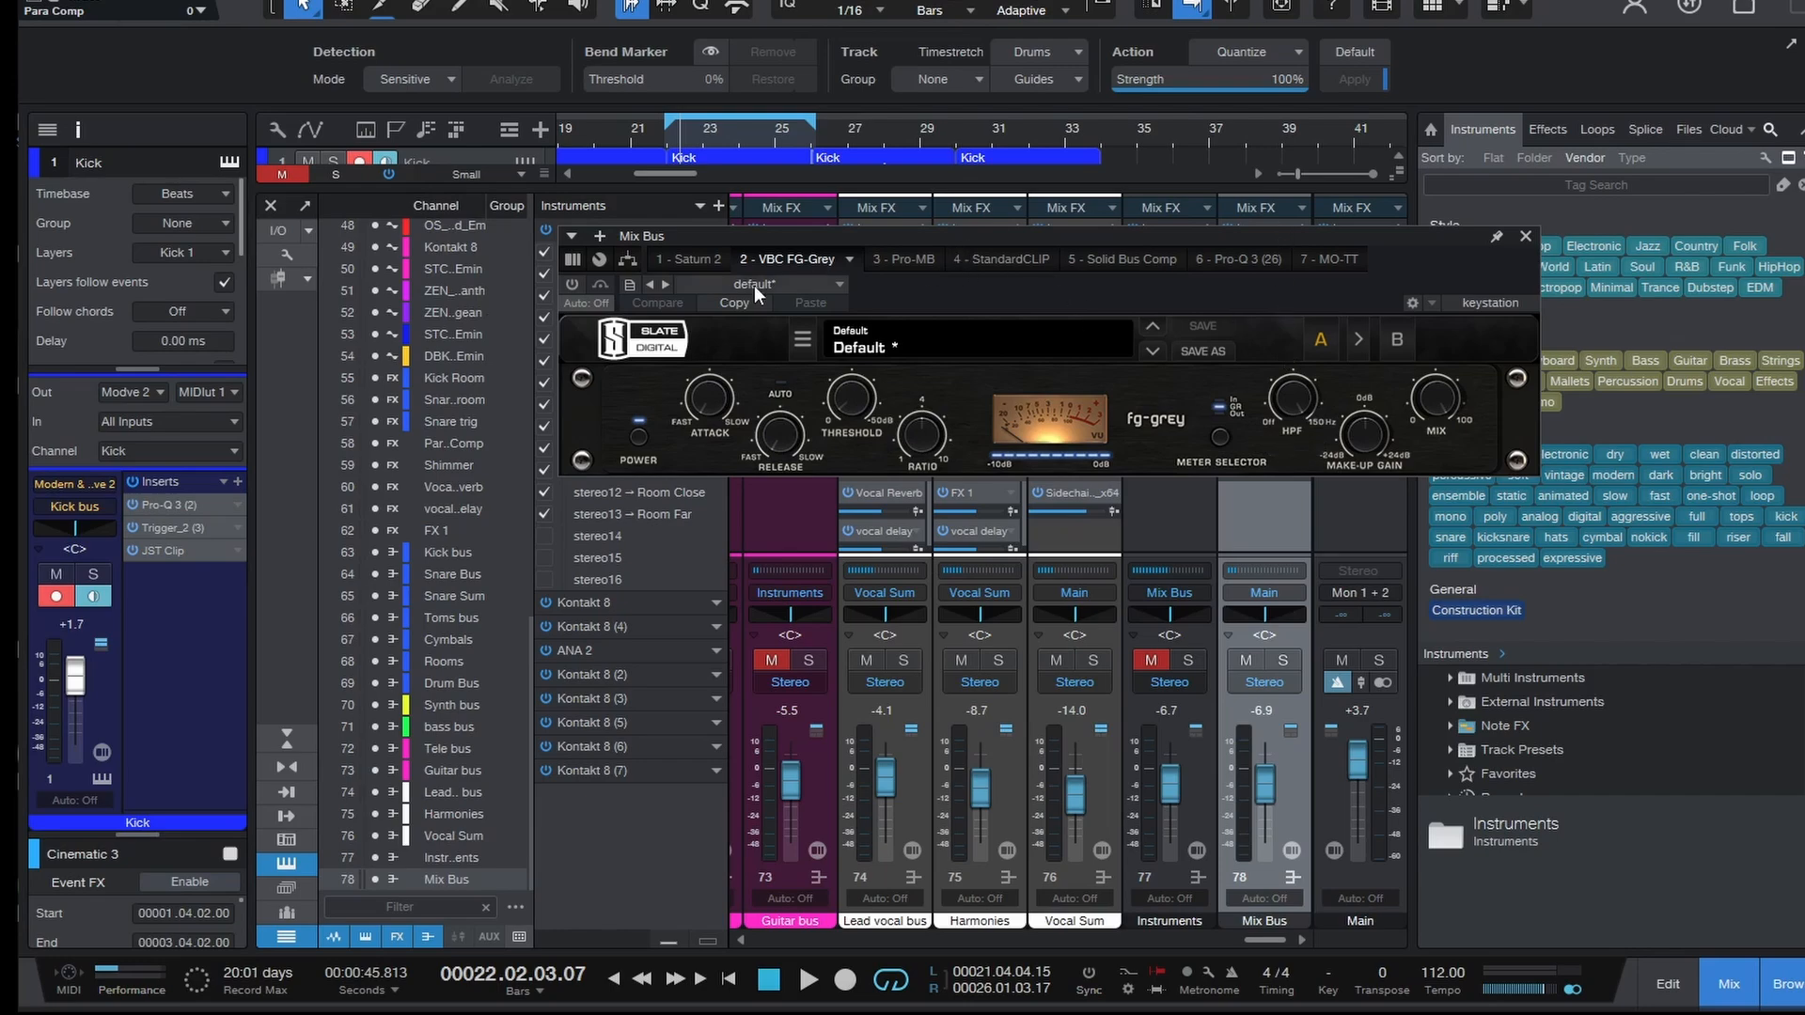
{"action": "key", "text": "space"}
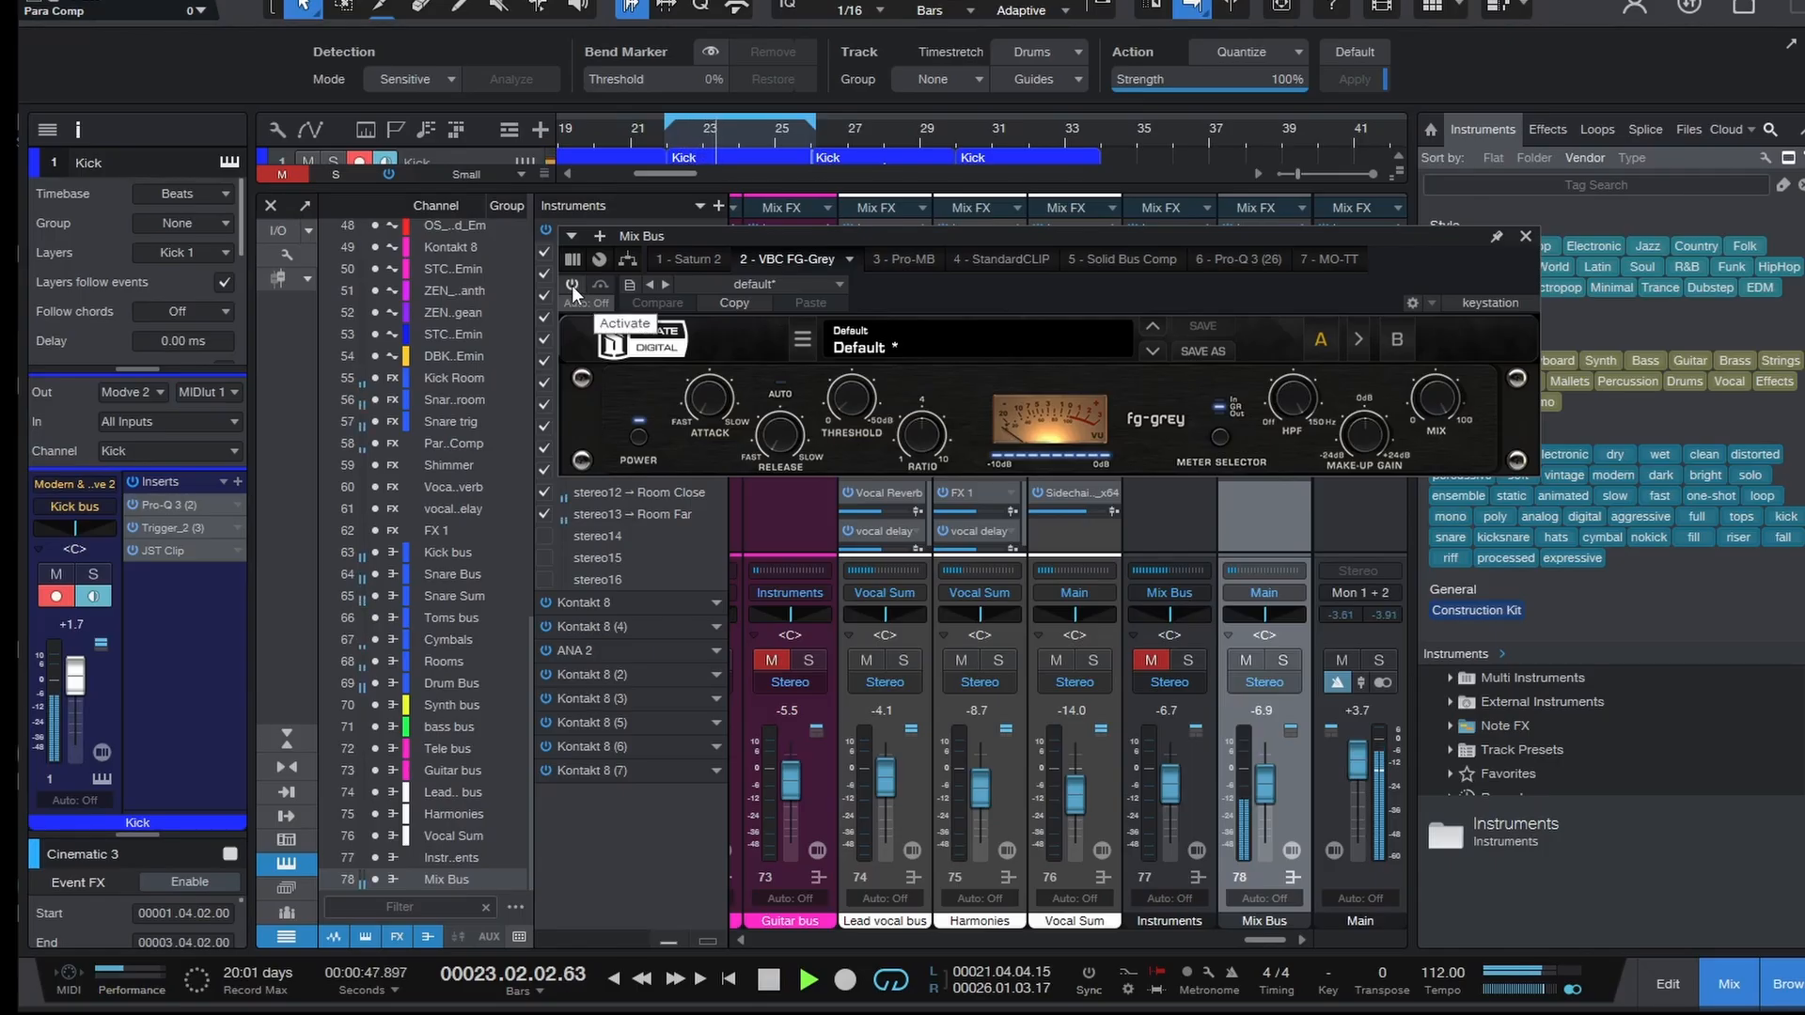
{"action": "left_click", "coordinate": [573, 285]}
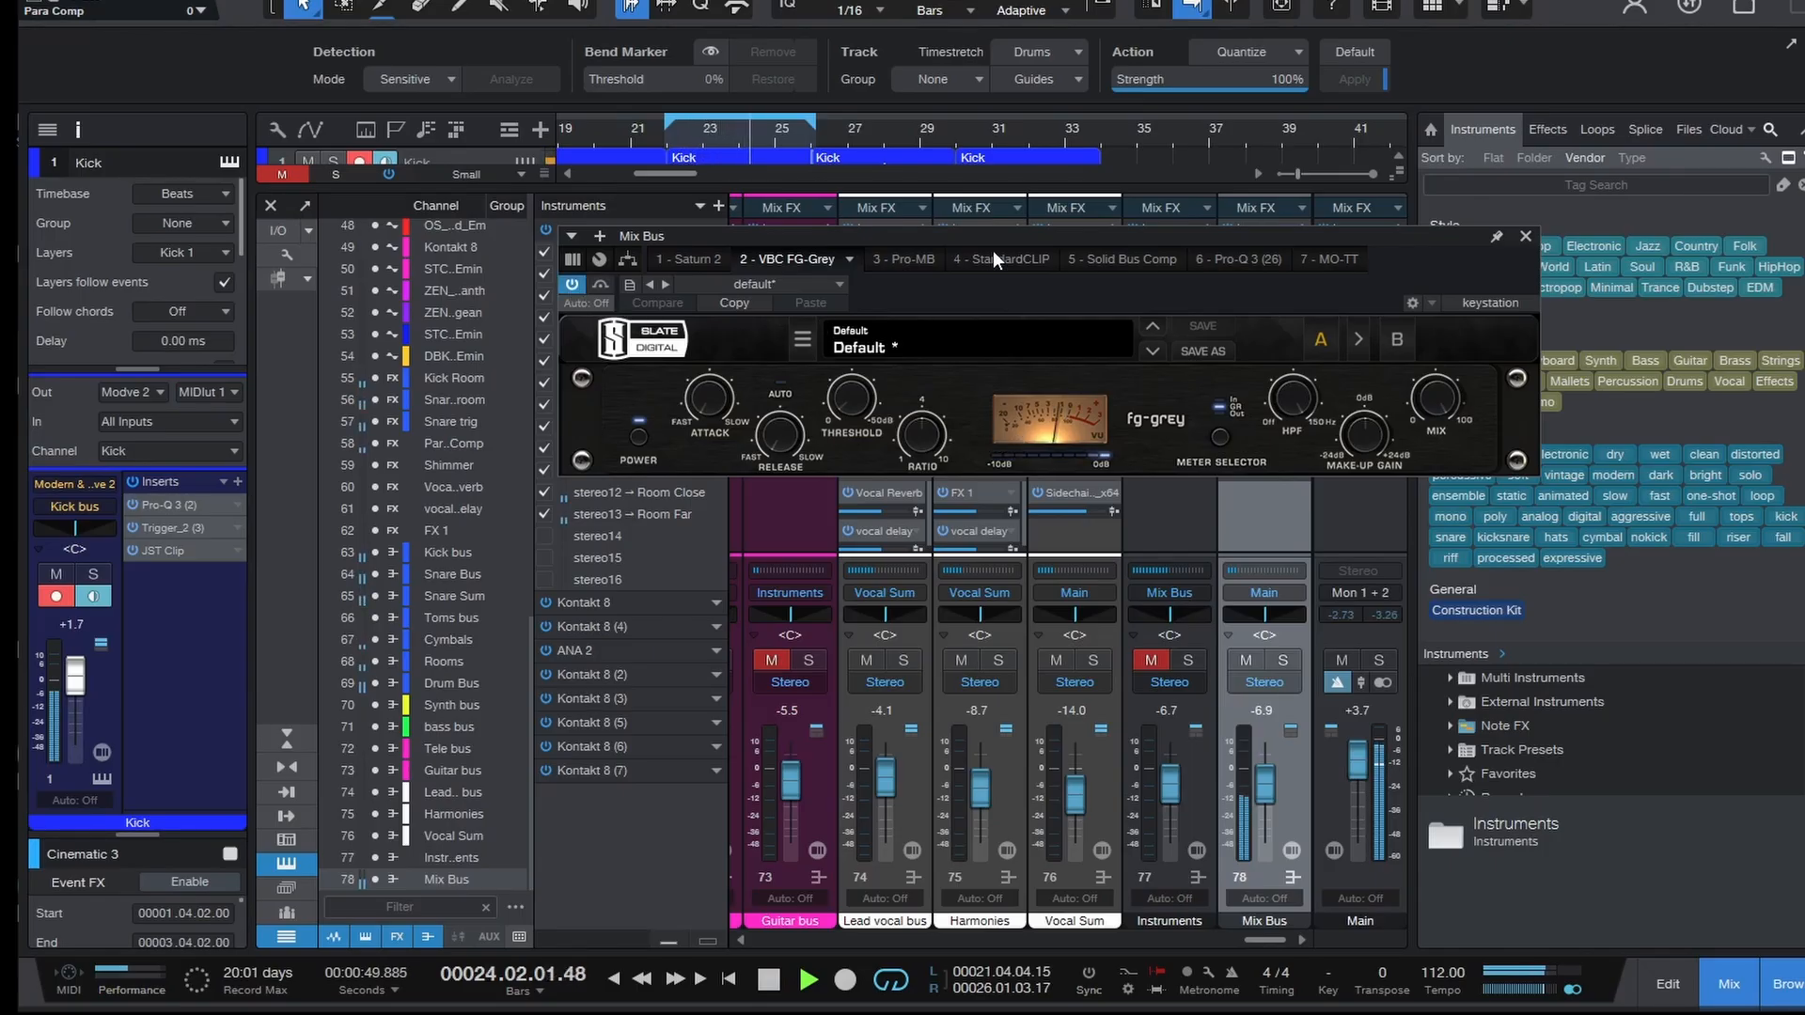
{"action": "mouse_move", "coordinate": [858, 401]}
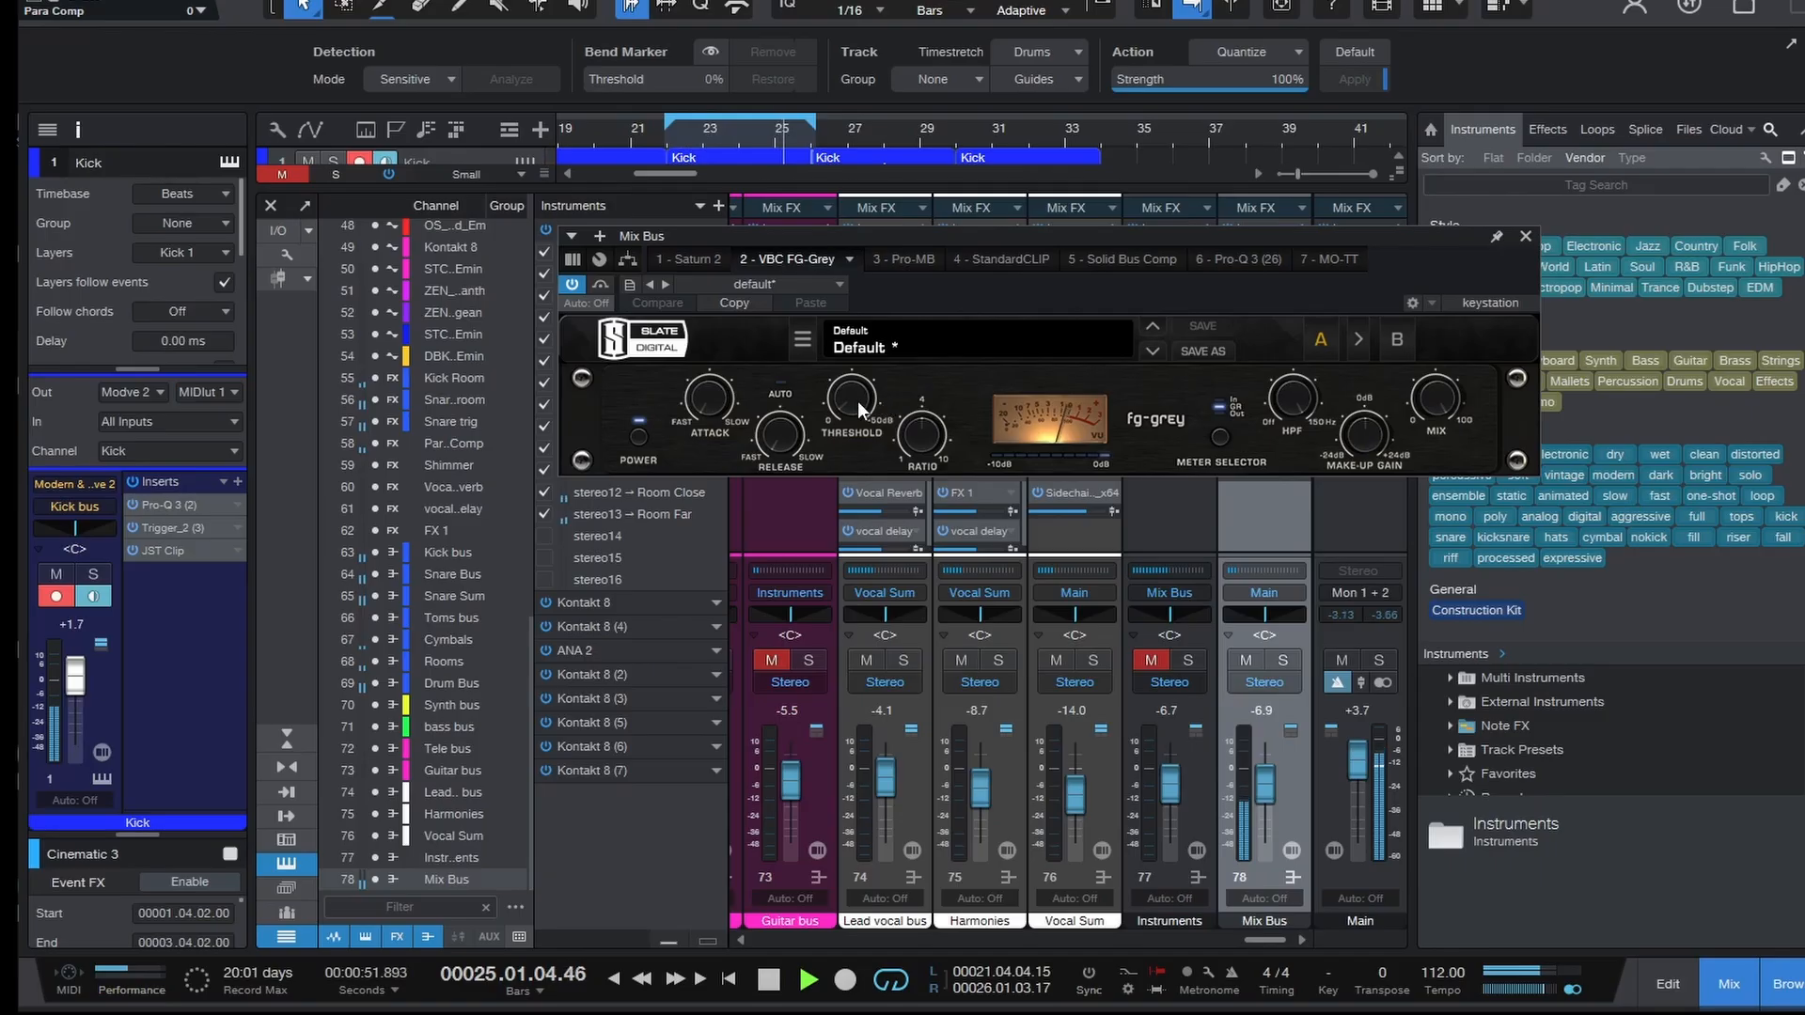
{"action": "key", "text": "space"}
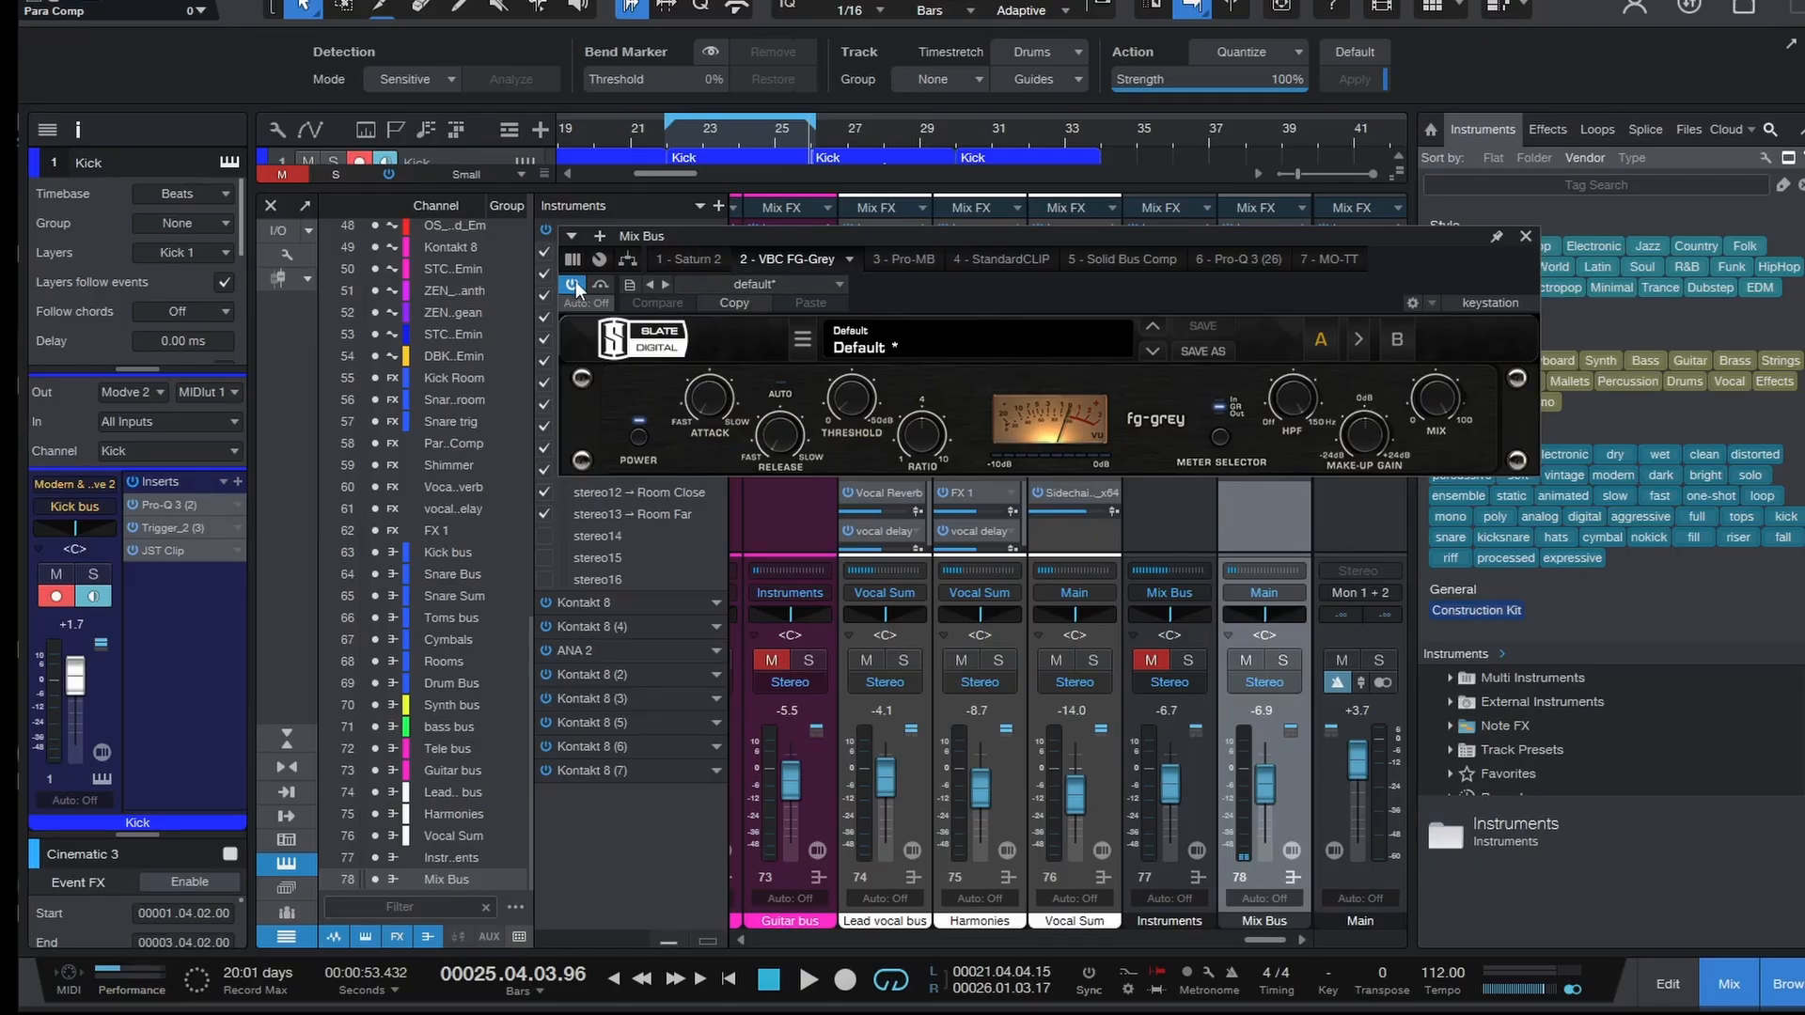
- Replay the drums with the Mix Bus VBC FG-Grey bypassed, reactivate it mid-loop, and stop playback
{"action": "key", "text": "space"}
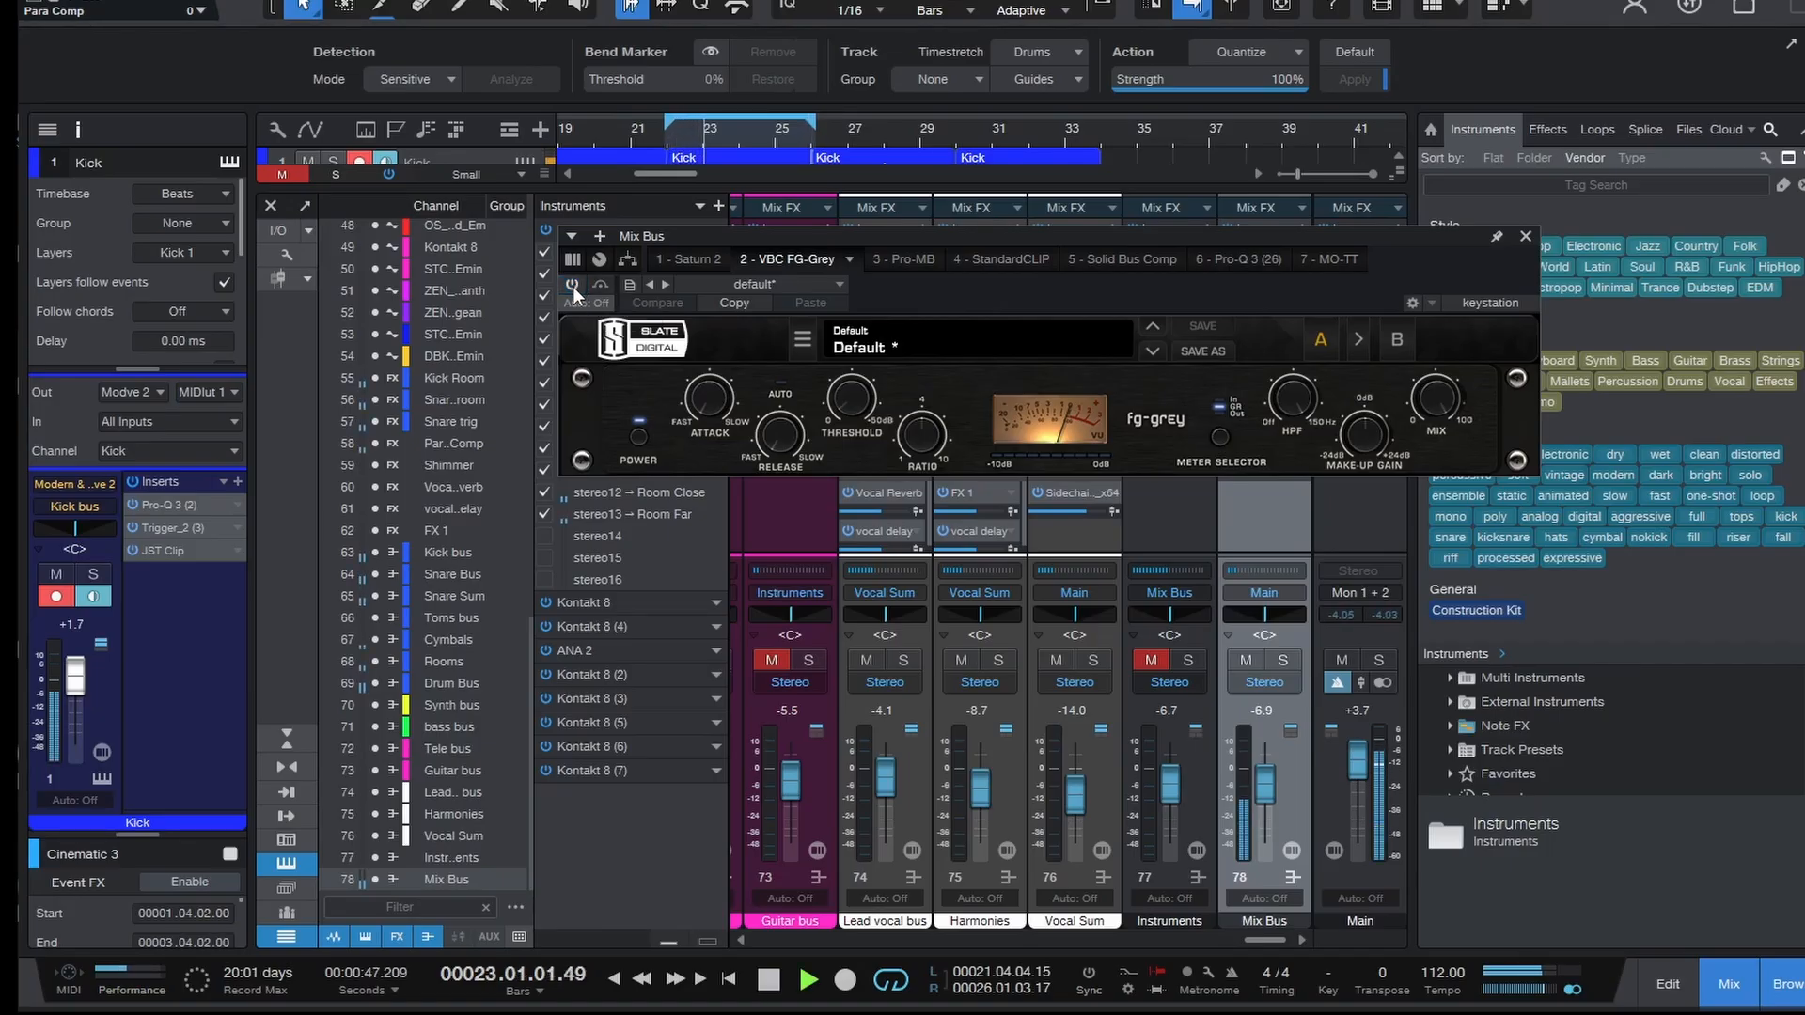
{"action": "left_click", "coordinate": [572, 285]}
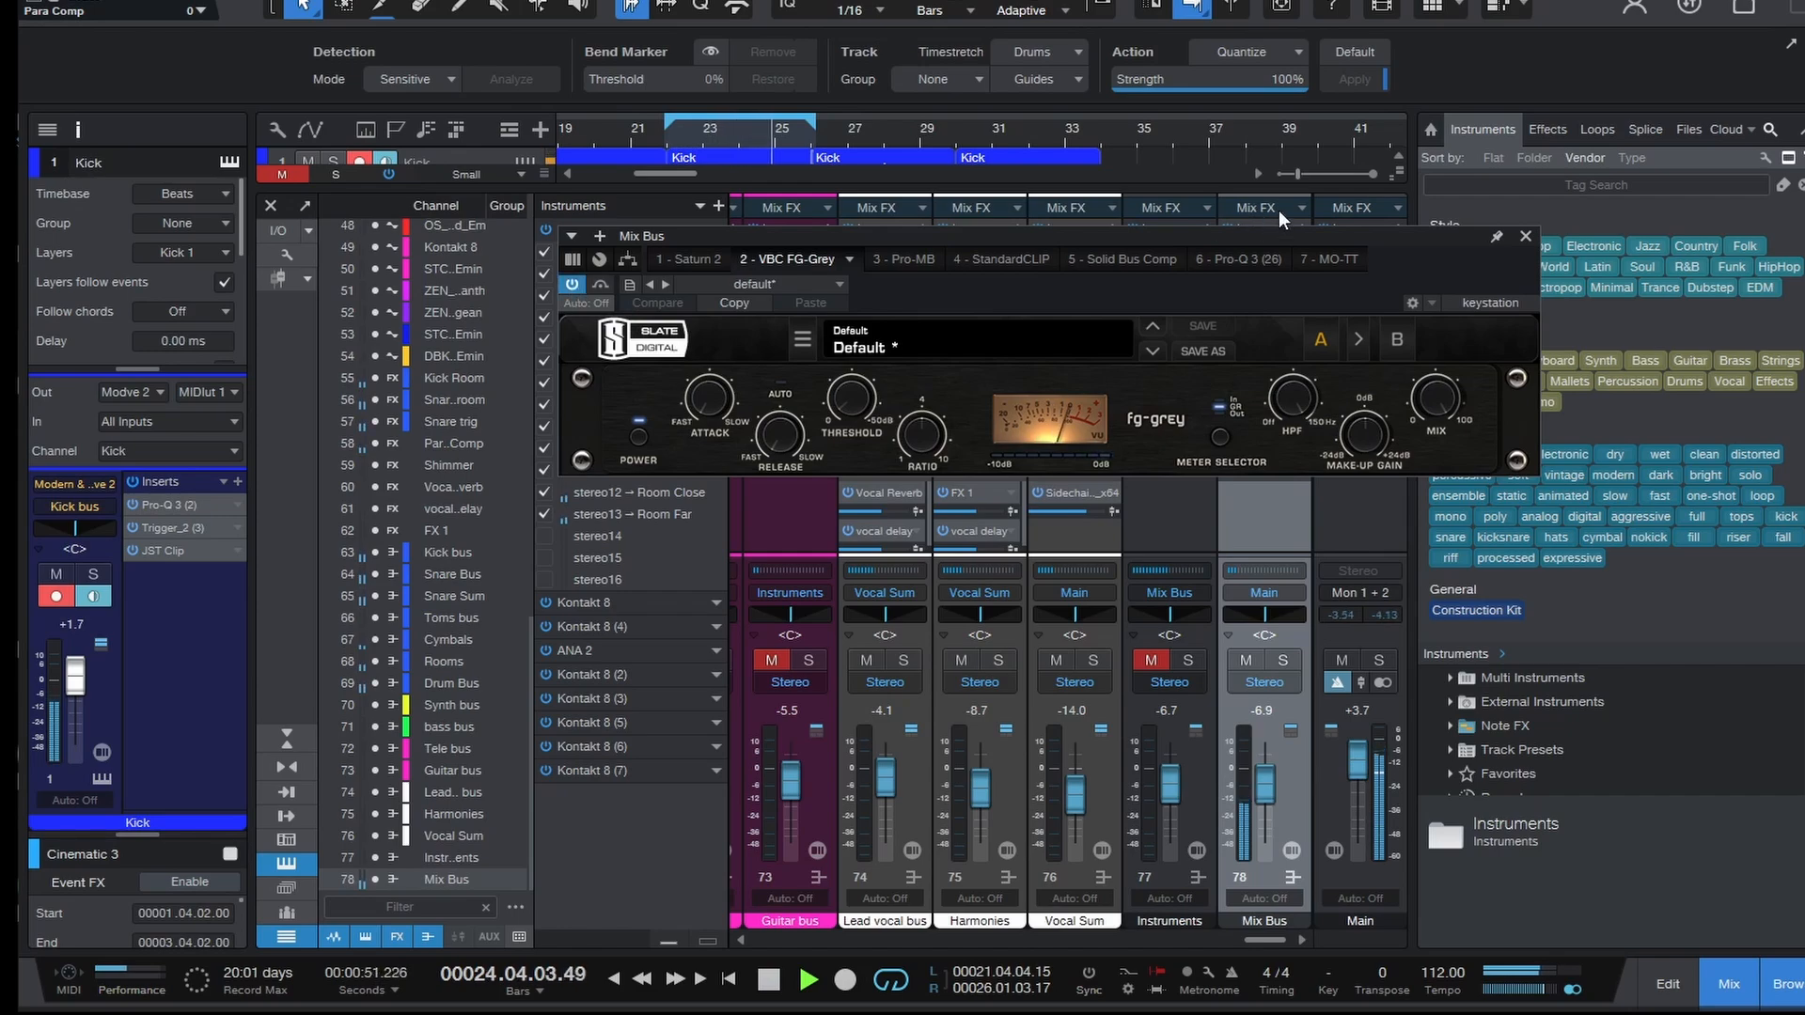
{"action": "key", "text": "space"}
- Activate Pro-MB on the Mix Bus during playback, bring up its Band 1 controls, and close the plug-in window
{"action": "left_click", "coordinate": [905, 260]}
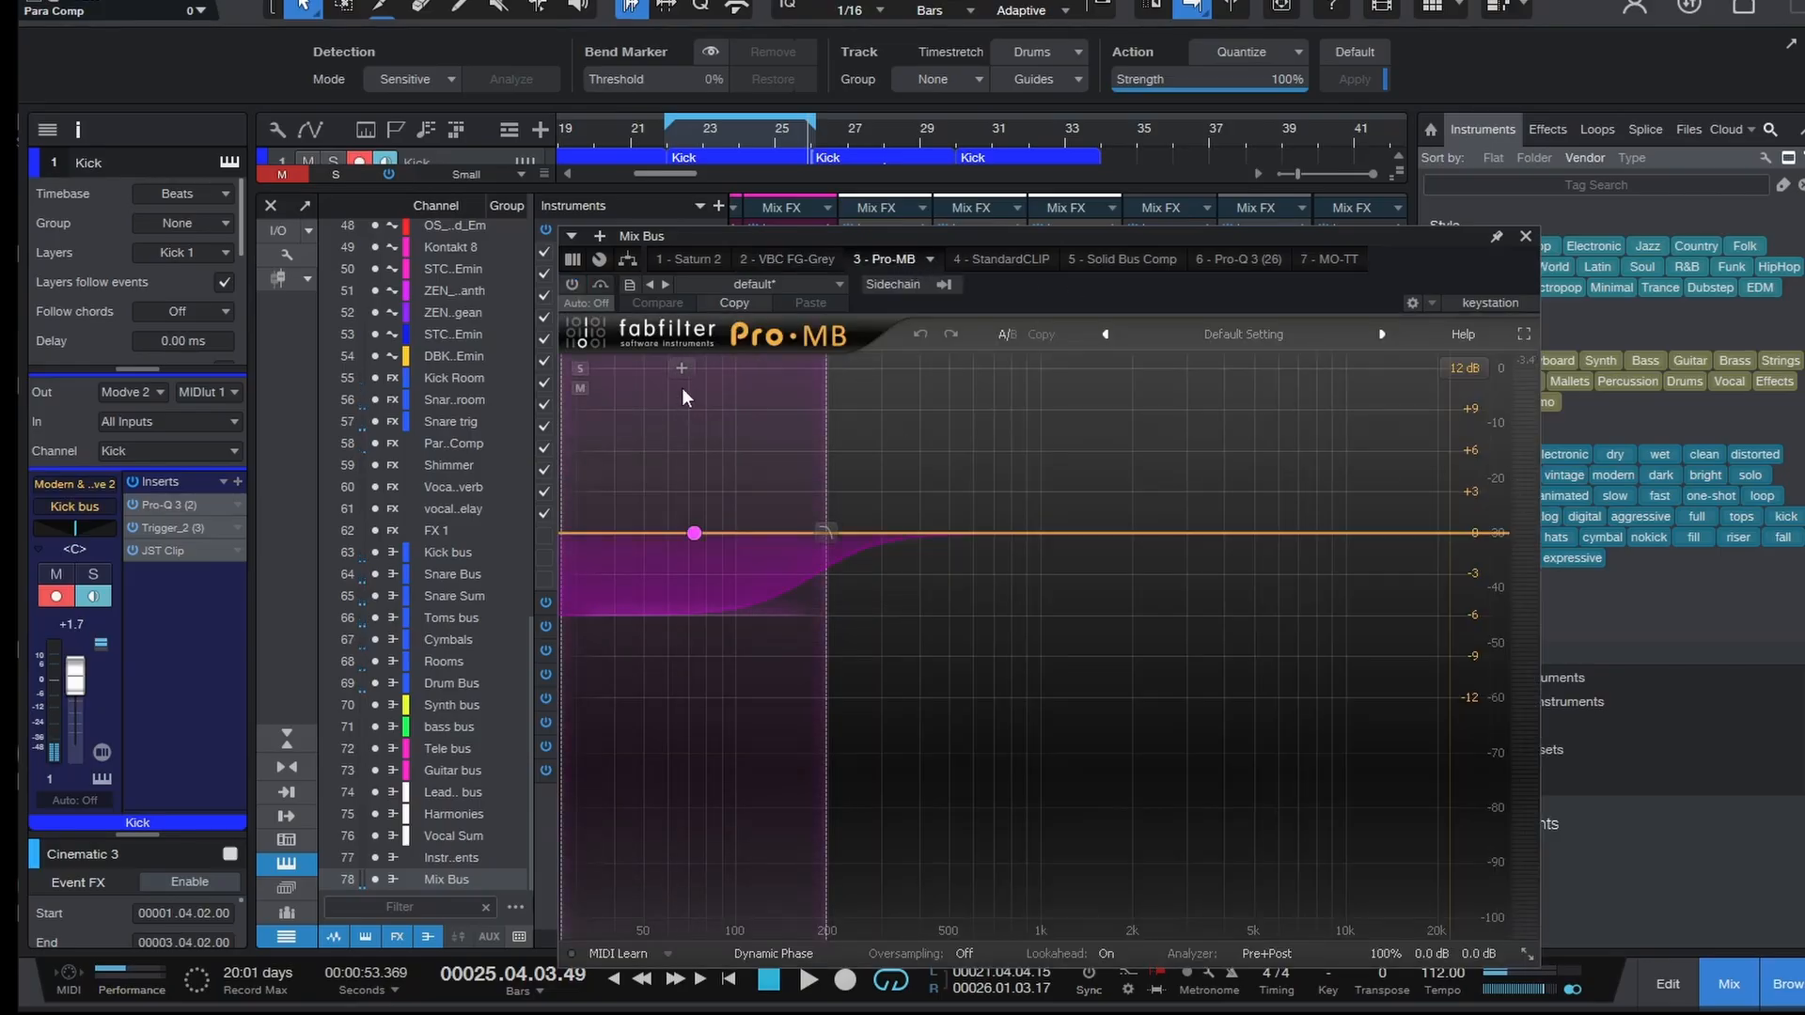
{"action": "mouse_move", "coordinate": [700, 534]}
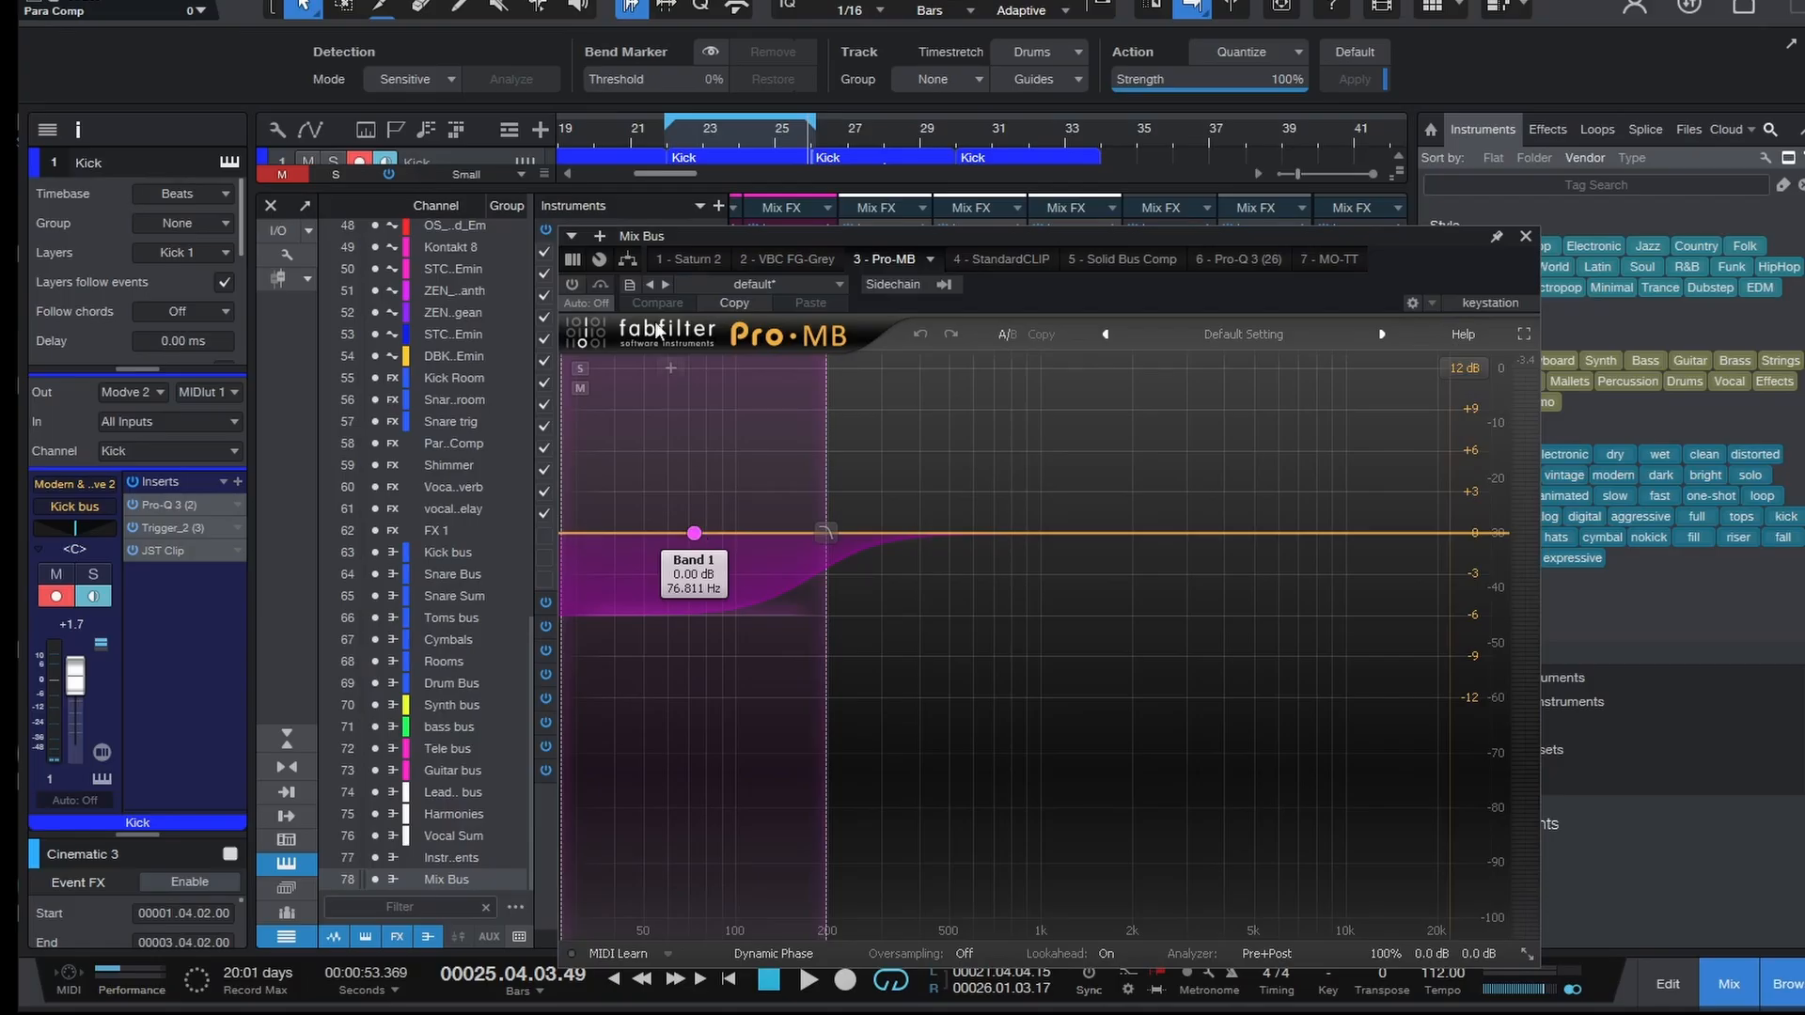
{"action": "key", "text": "space"}
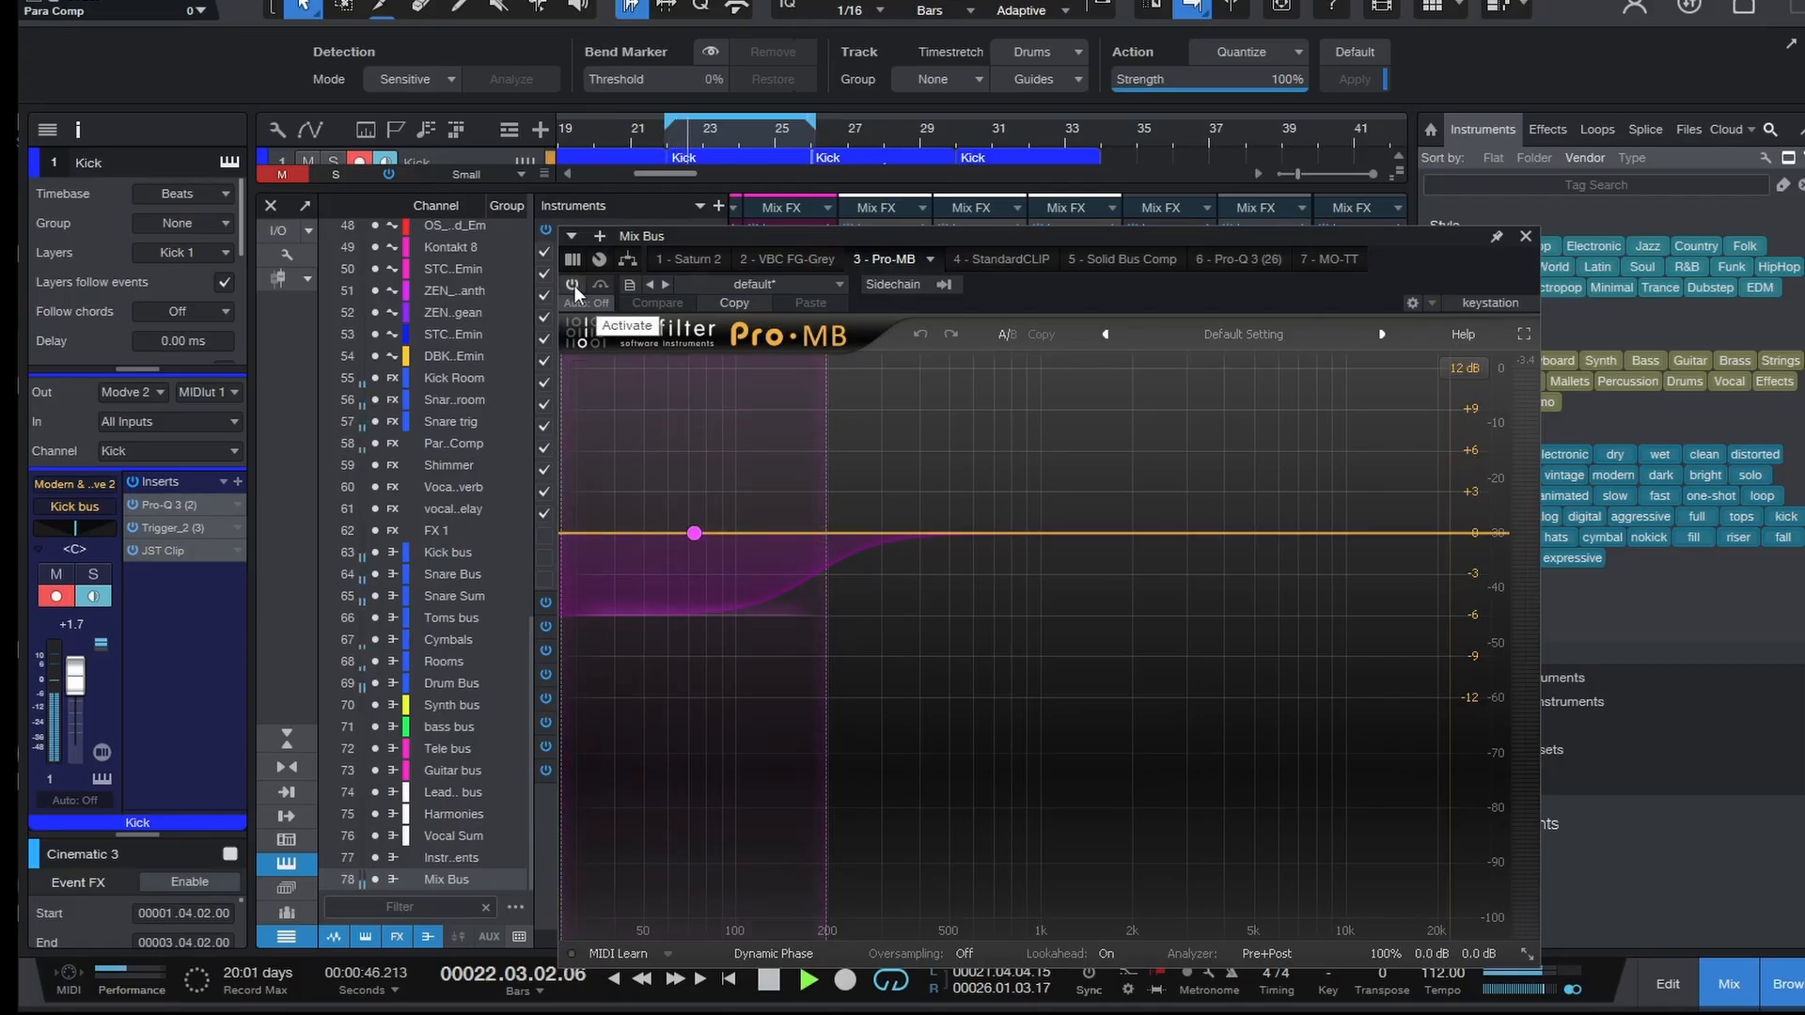
{"action": "left_click", "coordinate": [573, 285]}
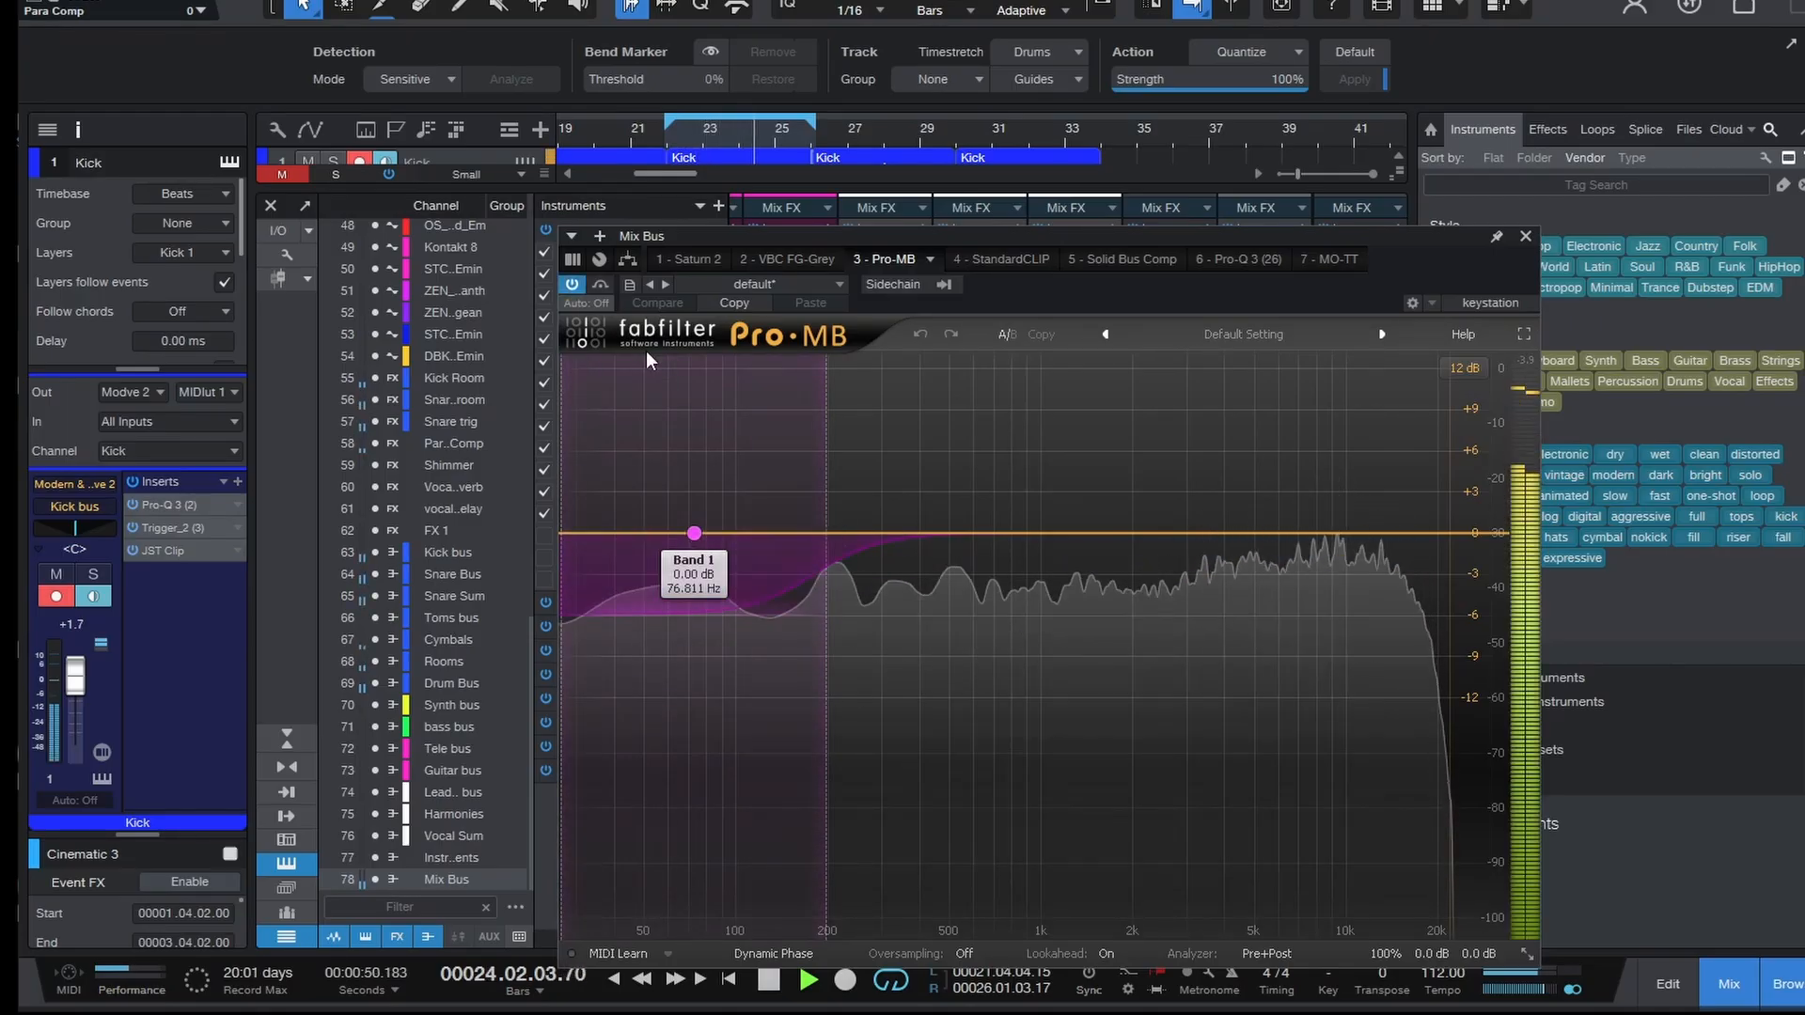
{"action": "left_click", "coordinate": [694, 534]}
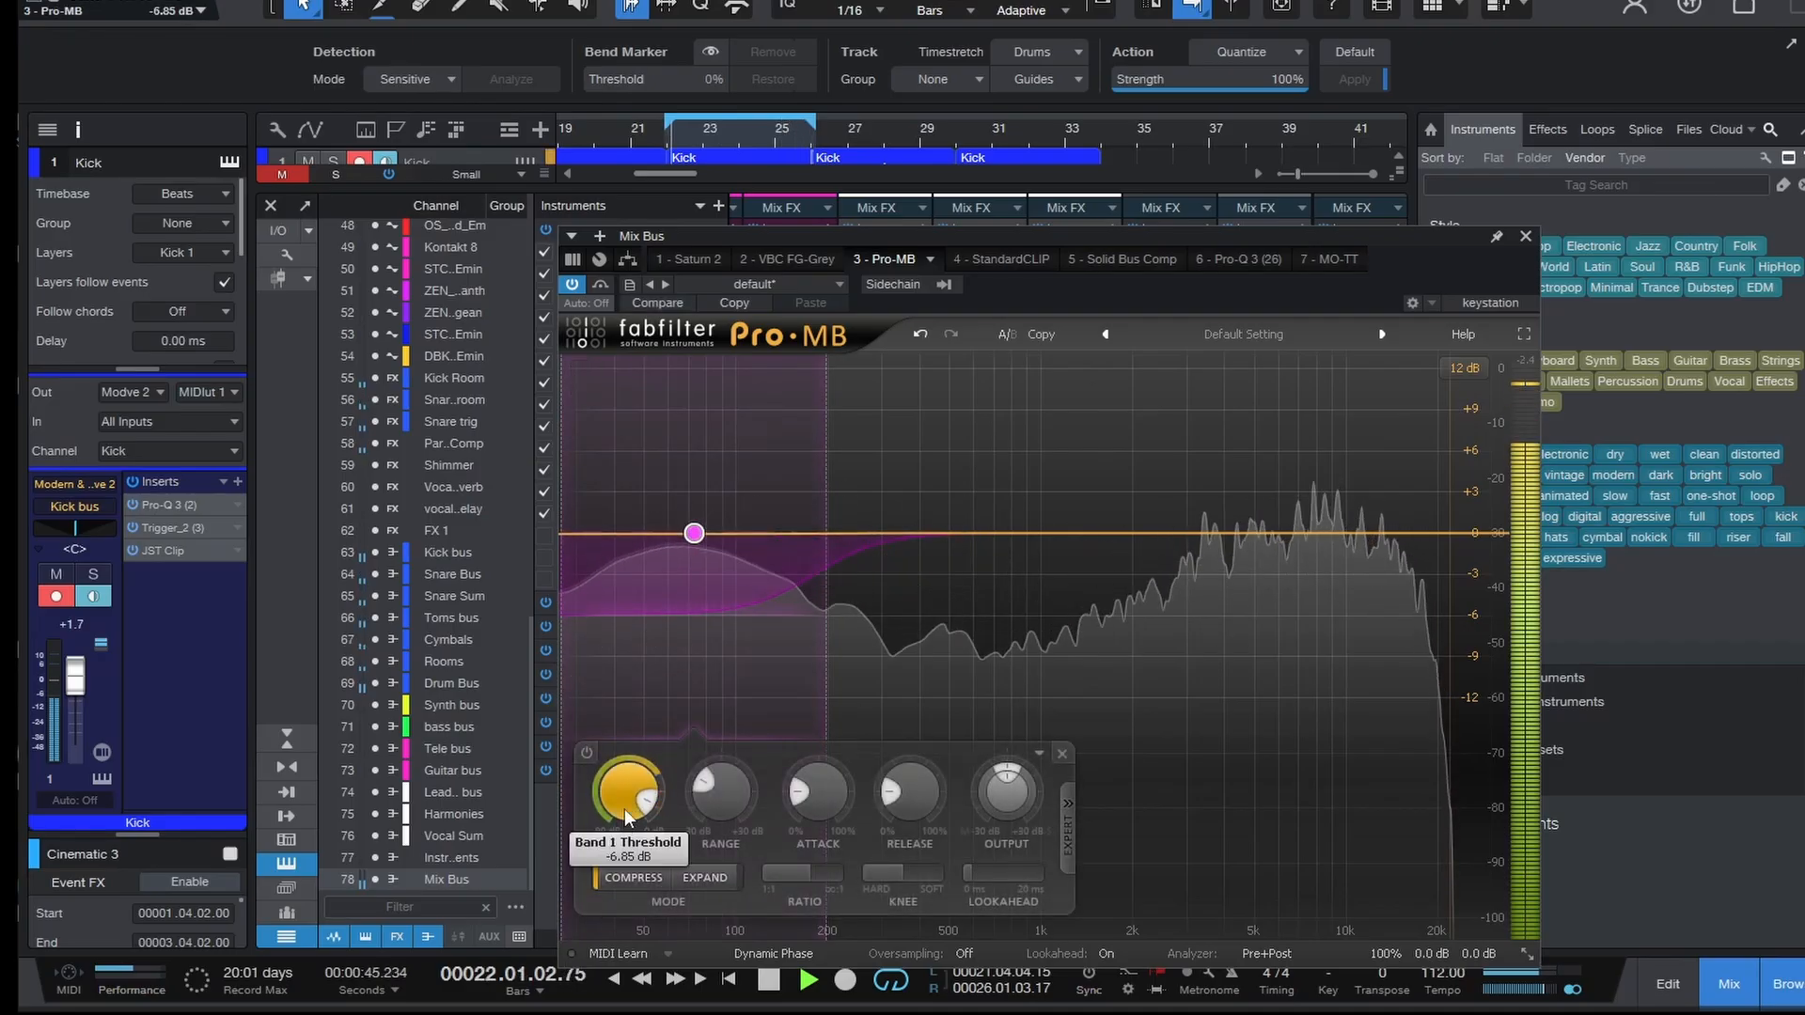
{"action": "left_click", "coordinate": [574, 286]}
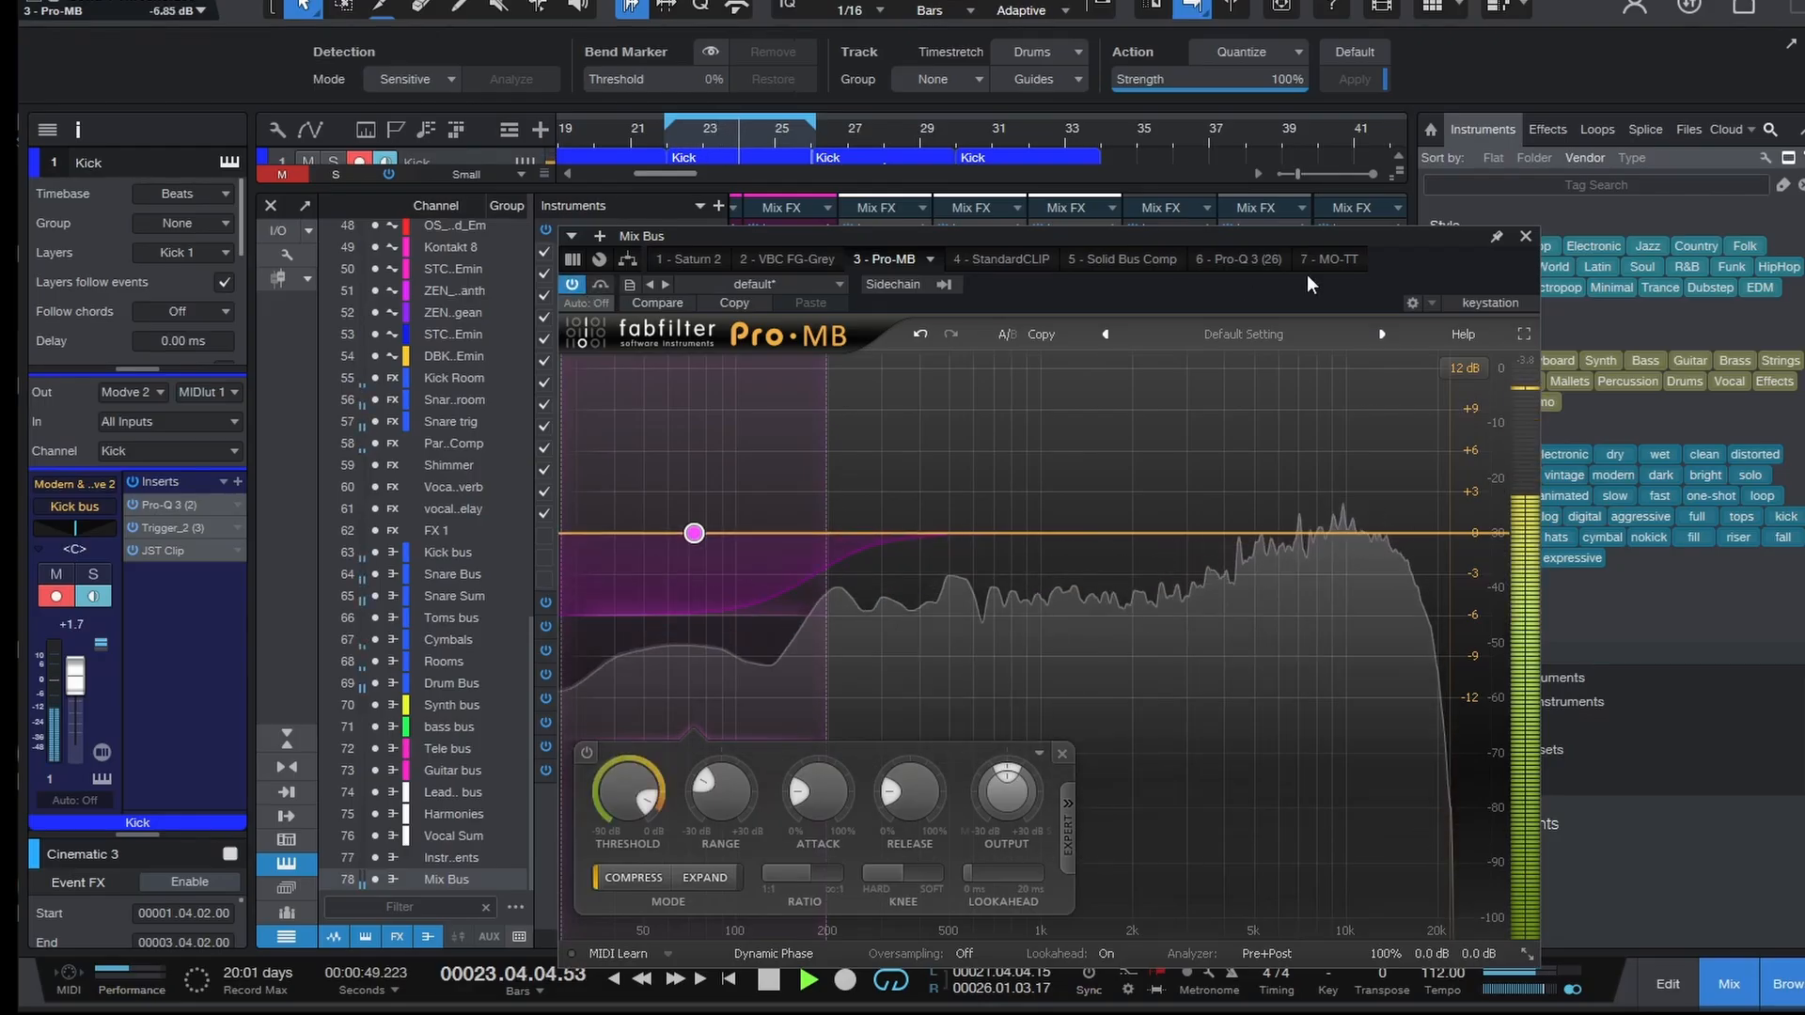
{"action": "left_click", "coordinate": [1525, 236]}
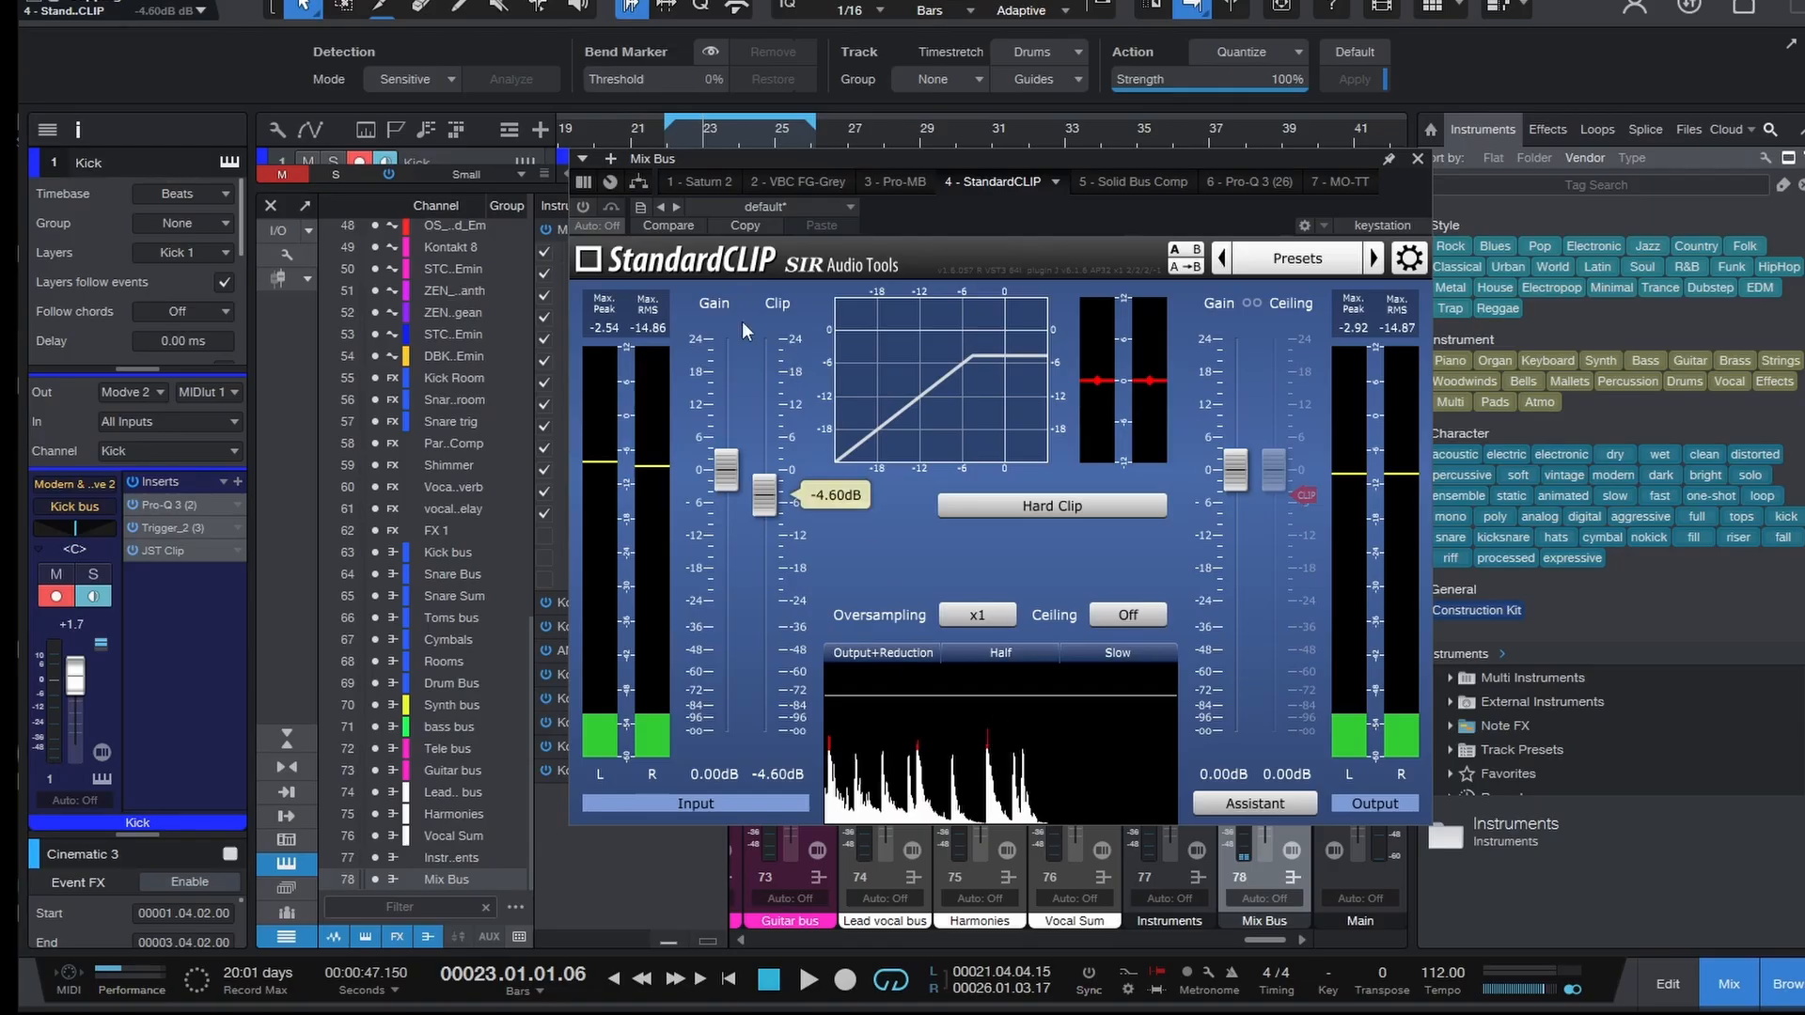
- Activate StandardCLIP on the Mix Bus during playback, keeping its Hard Clip mode, and stop playback
{"action": "key", "text": "space"}
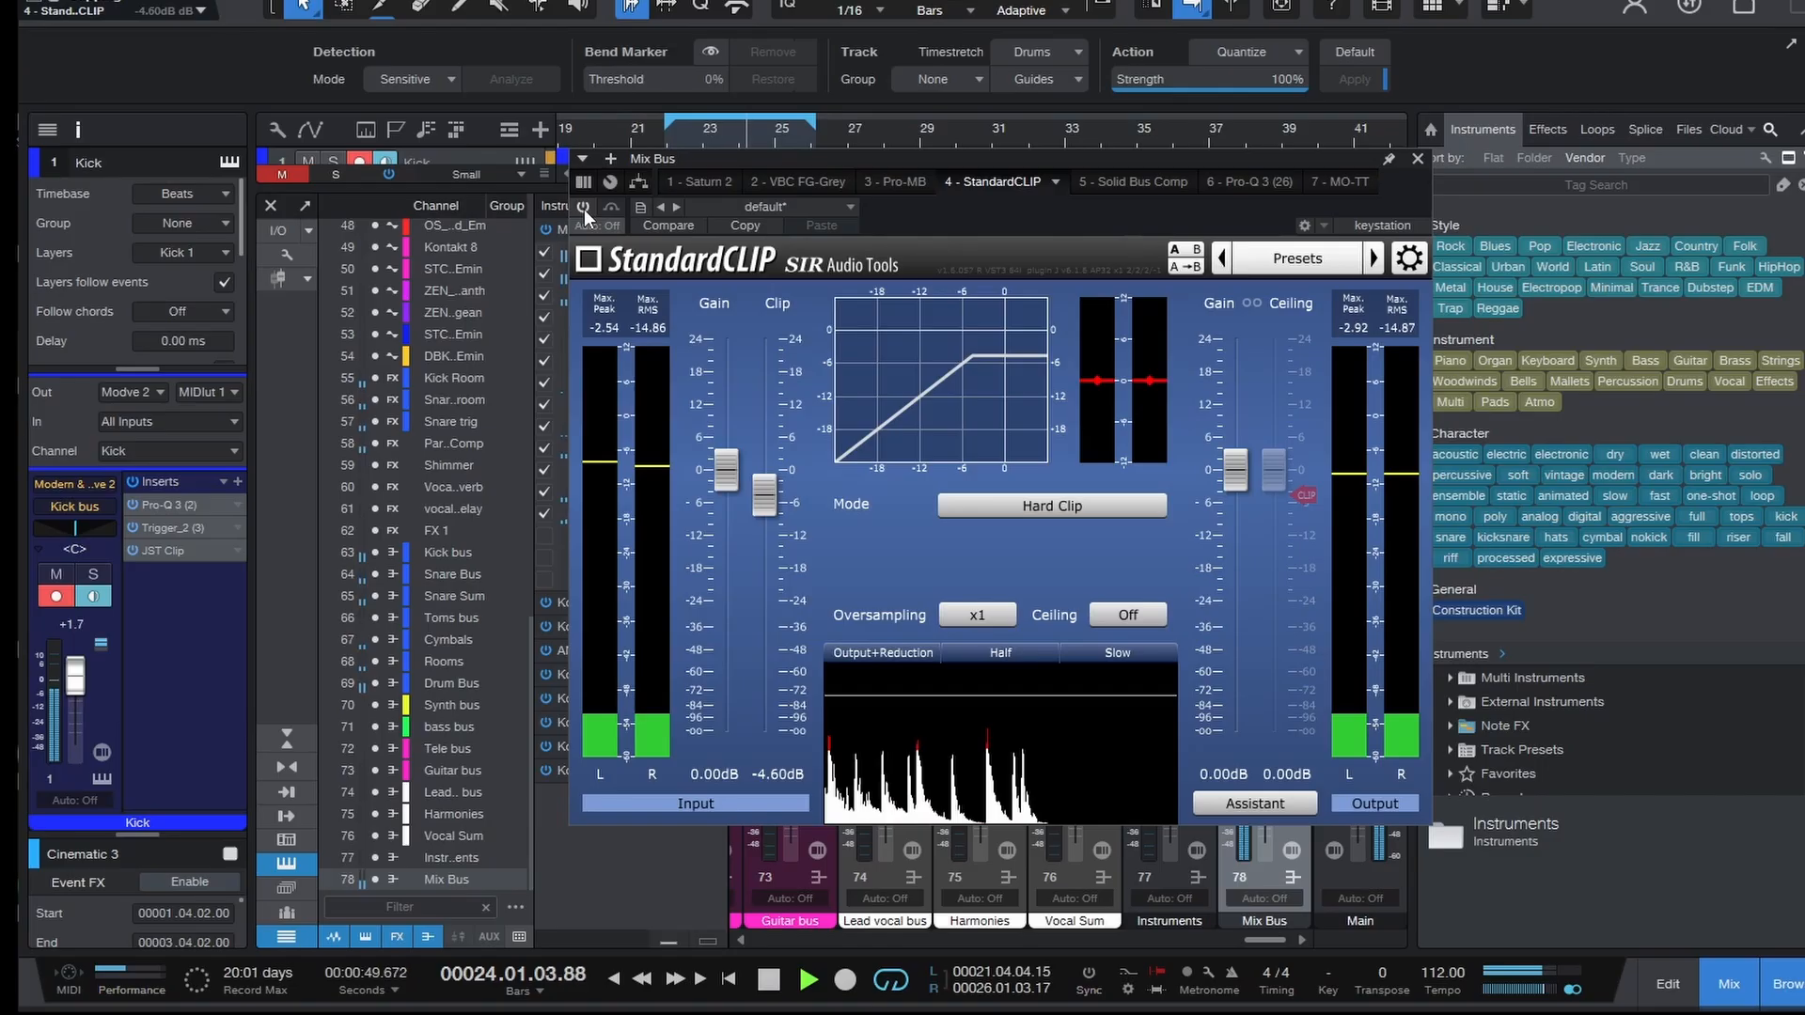
{"action": "left_click", "coordinate": [584, 209]}
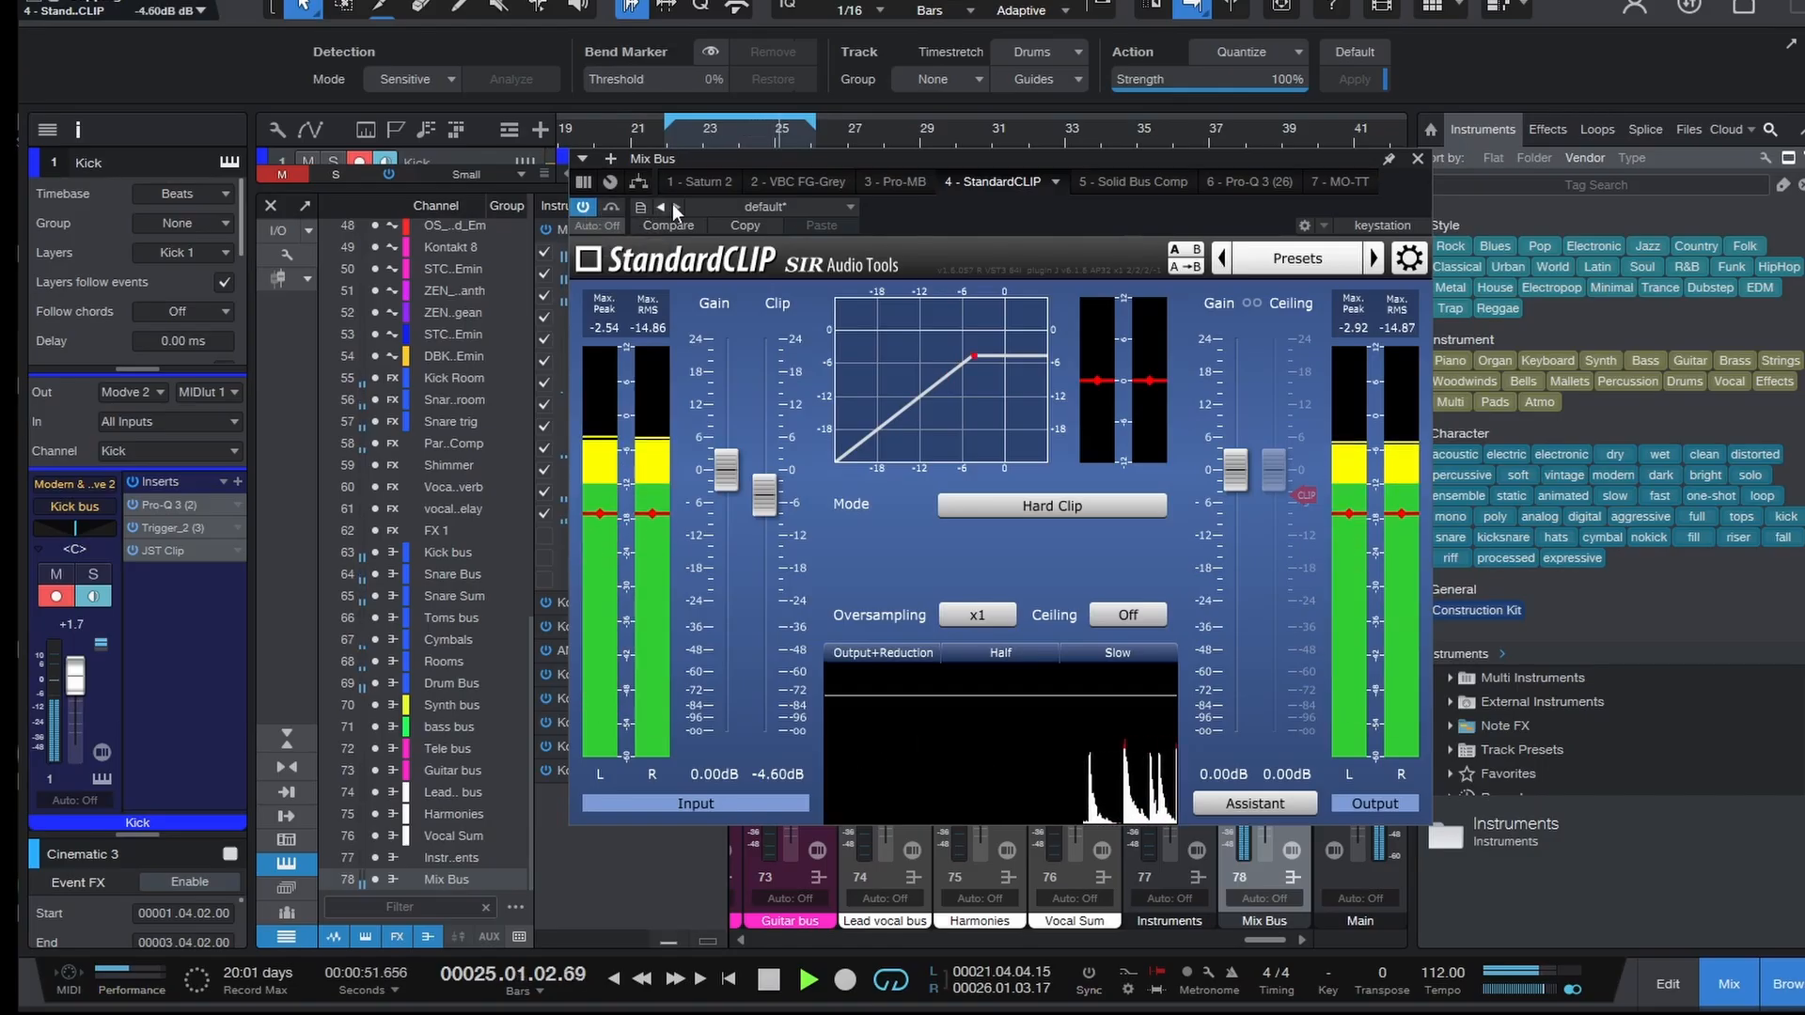
{"action": "key", "text": "space"}
- Activate Solid Bus Comp on the Mix Bus during playback, close its window, and stop playback
{"action": "left_click", "coordinate": [1133, 182]}
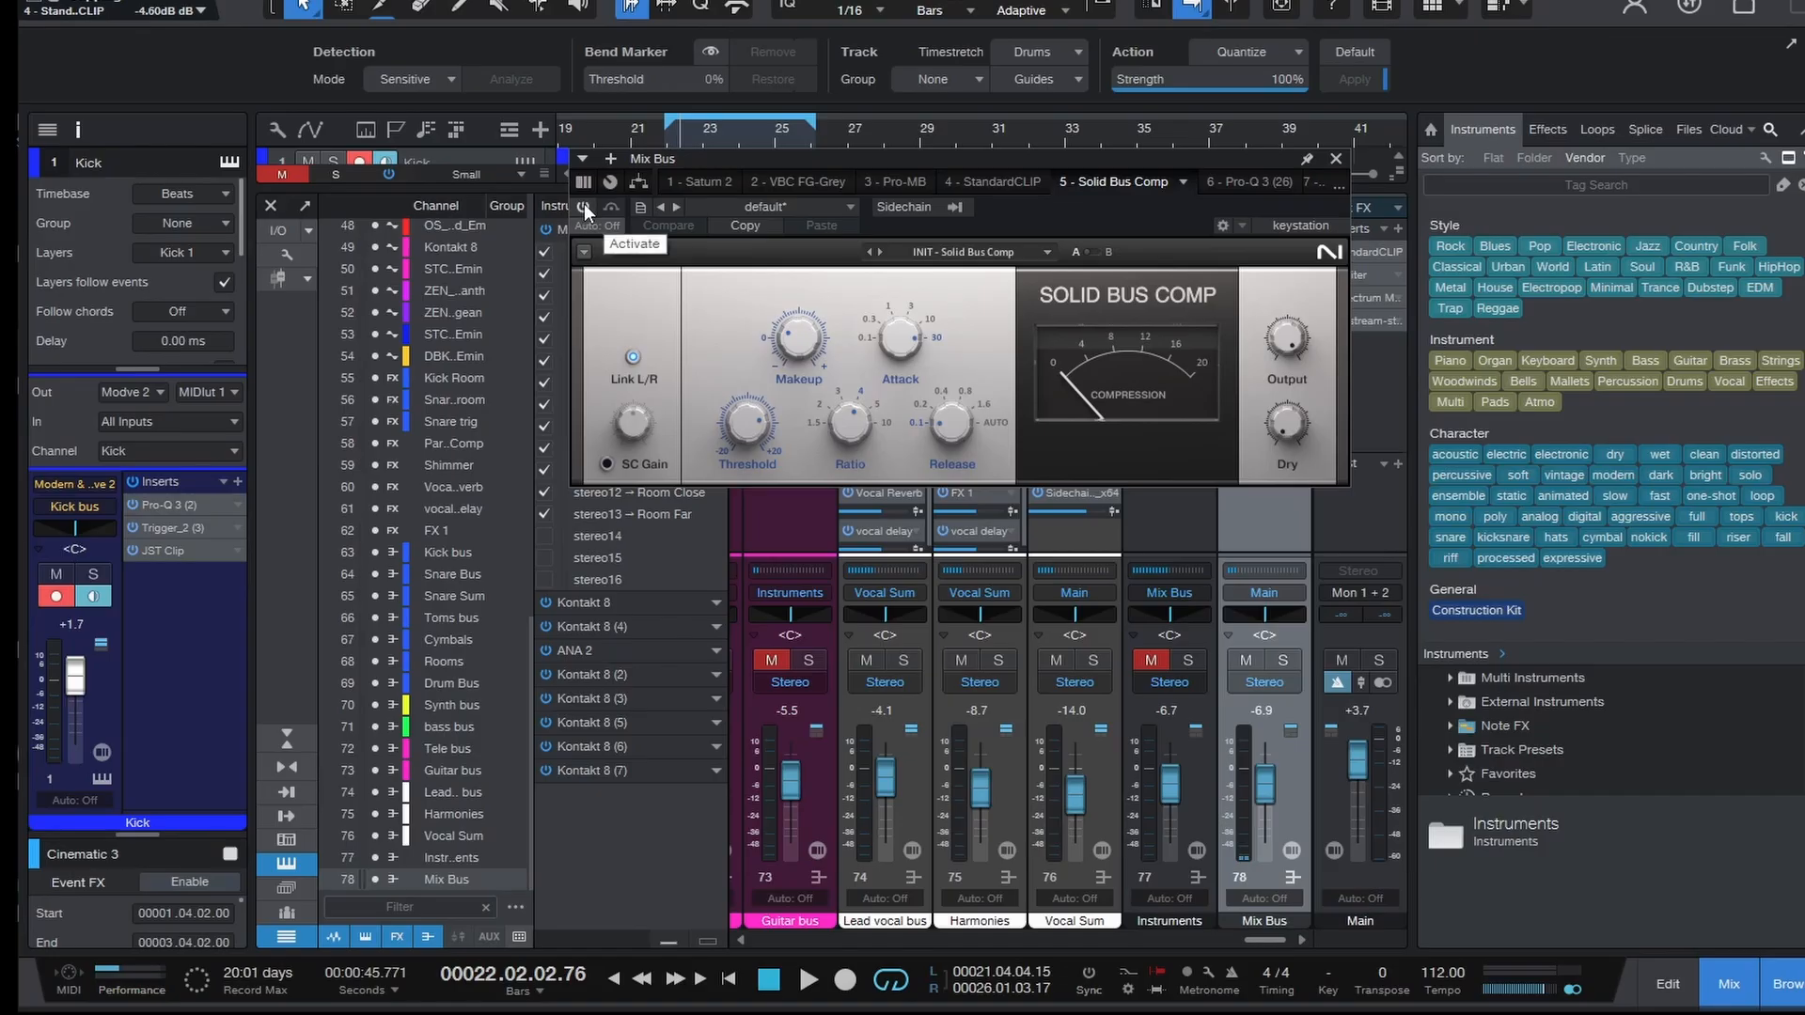
{"action": "key", "text": "space"}
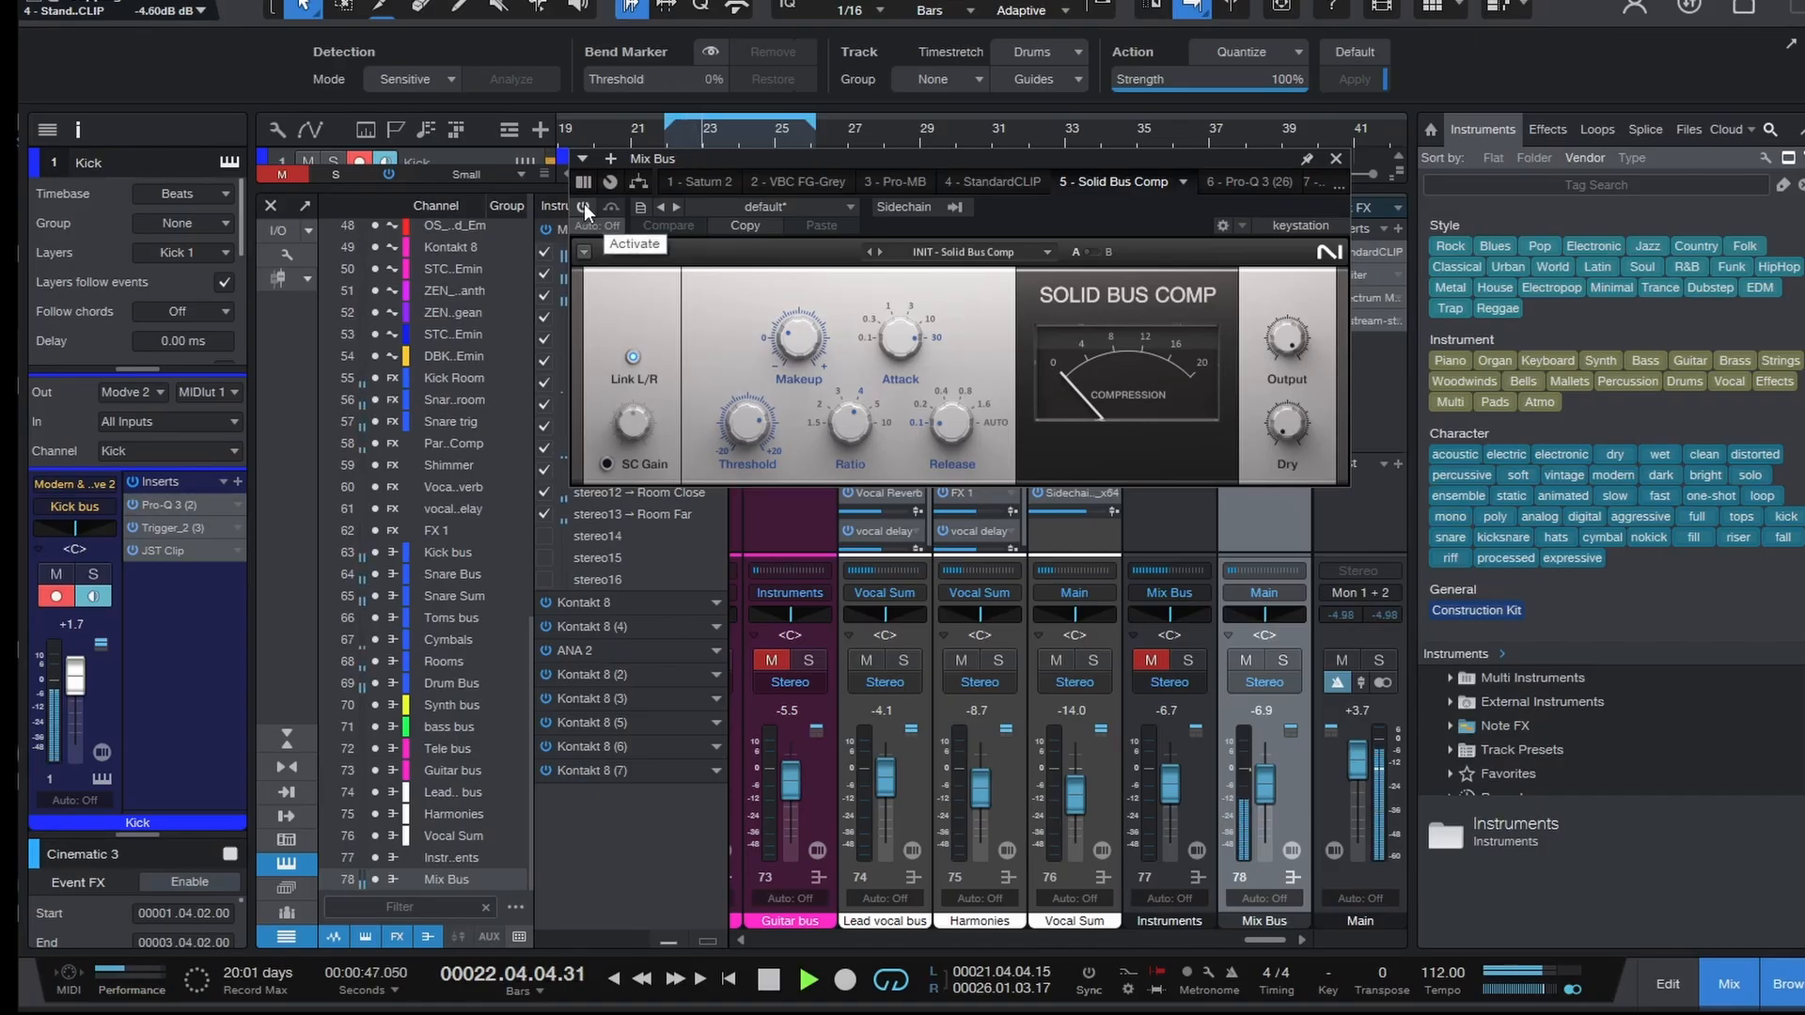
{"action": "left_click", "coordinate": [585, 207]}
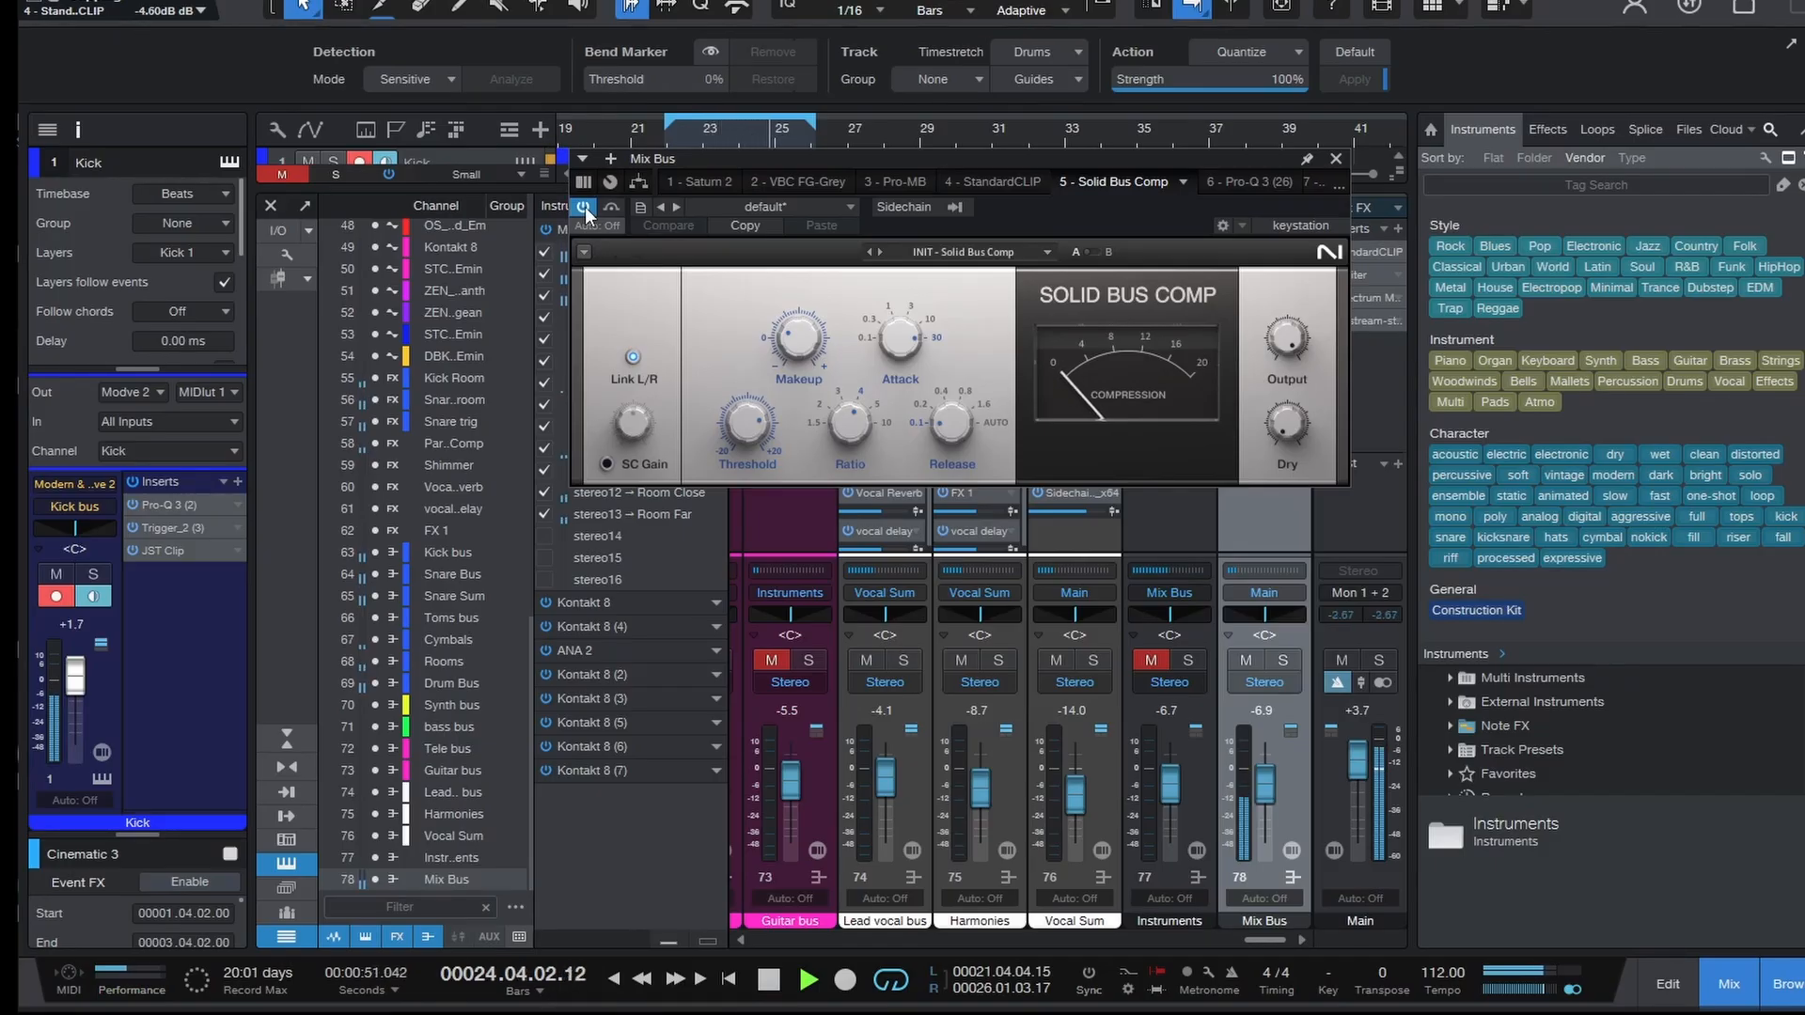
{"action": "left_click", "coordinate": [584, 207]}
{"action": "left_click", "coordinate": [1334, 158]}
{"action": "key", "text": "space"}
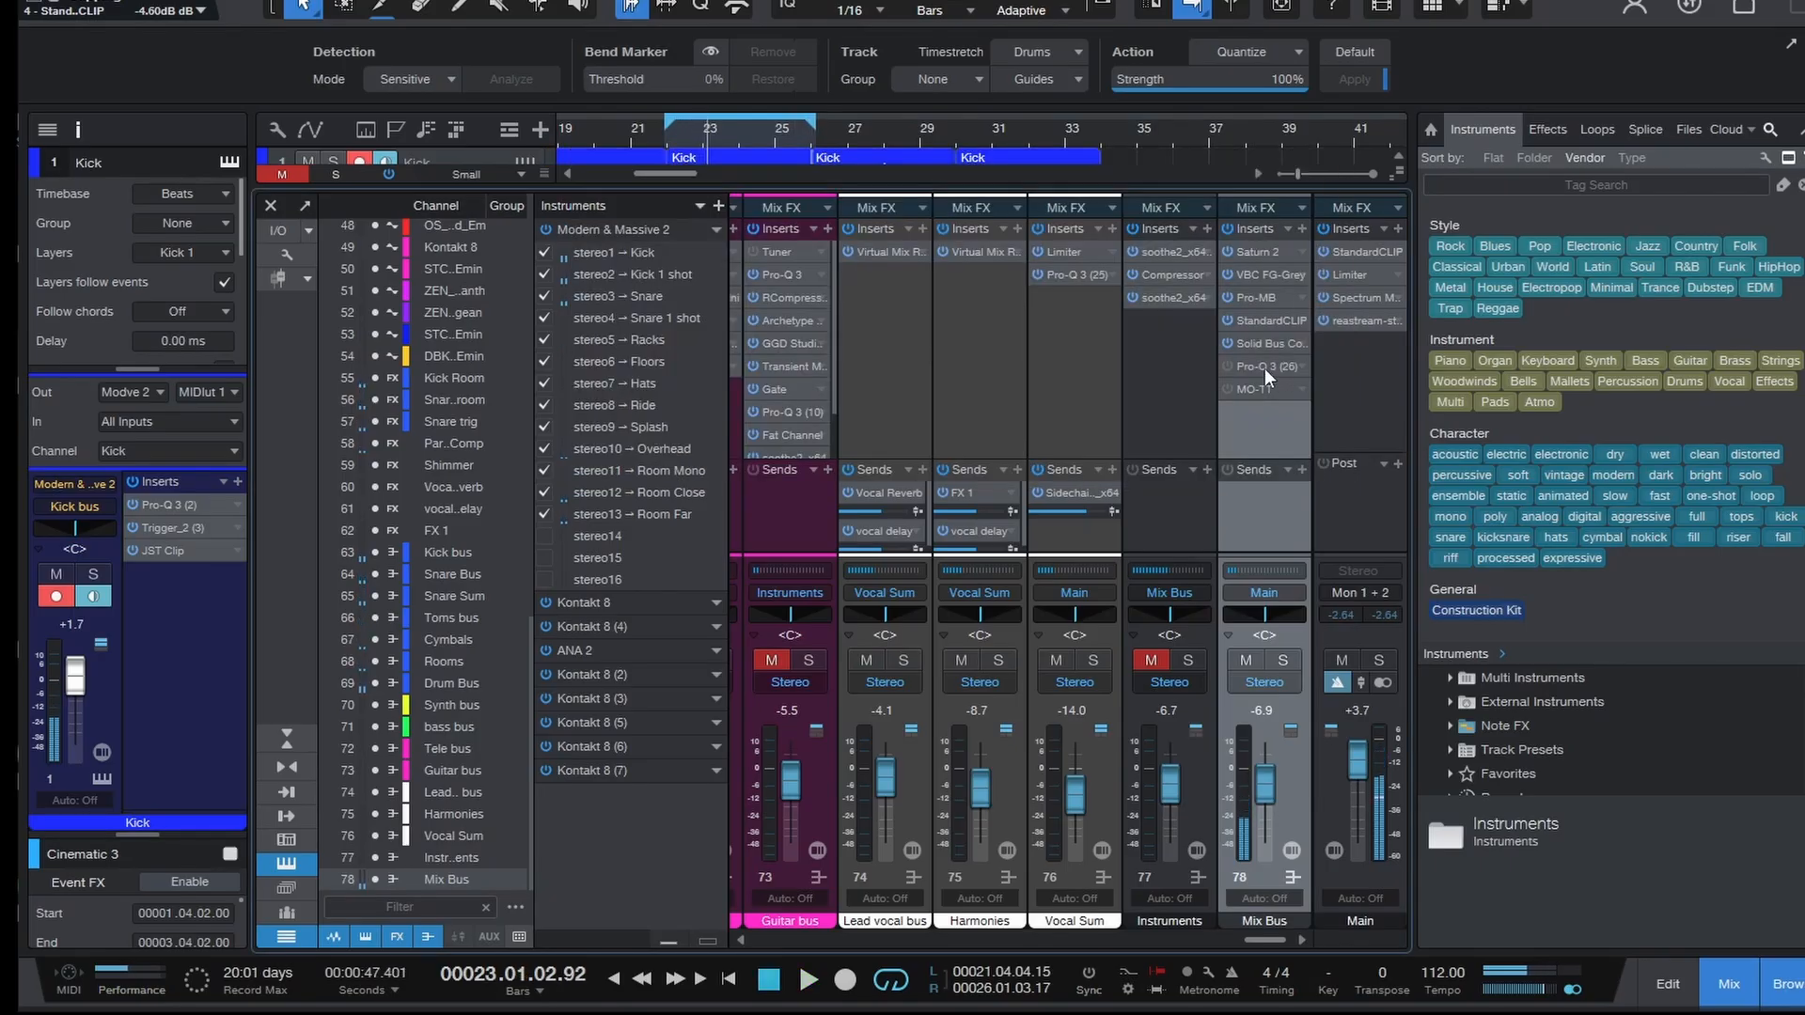
- Open Pro-Q 3 on the Mix Bus, activate it during playback, and inspect its low-end boost after stopping
{"action": "left_click", "coordinate": [1265, 369]}
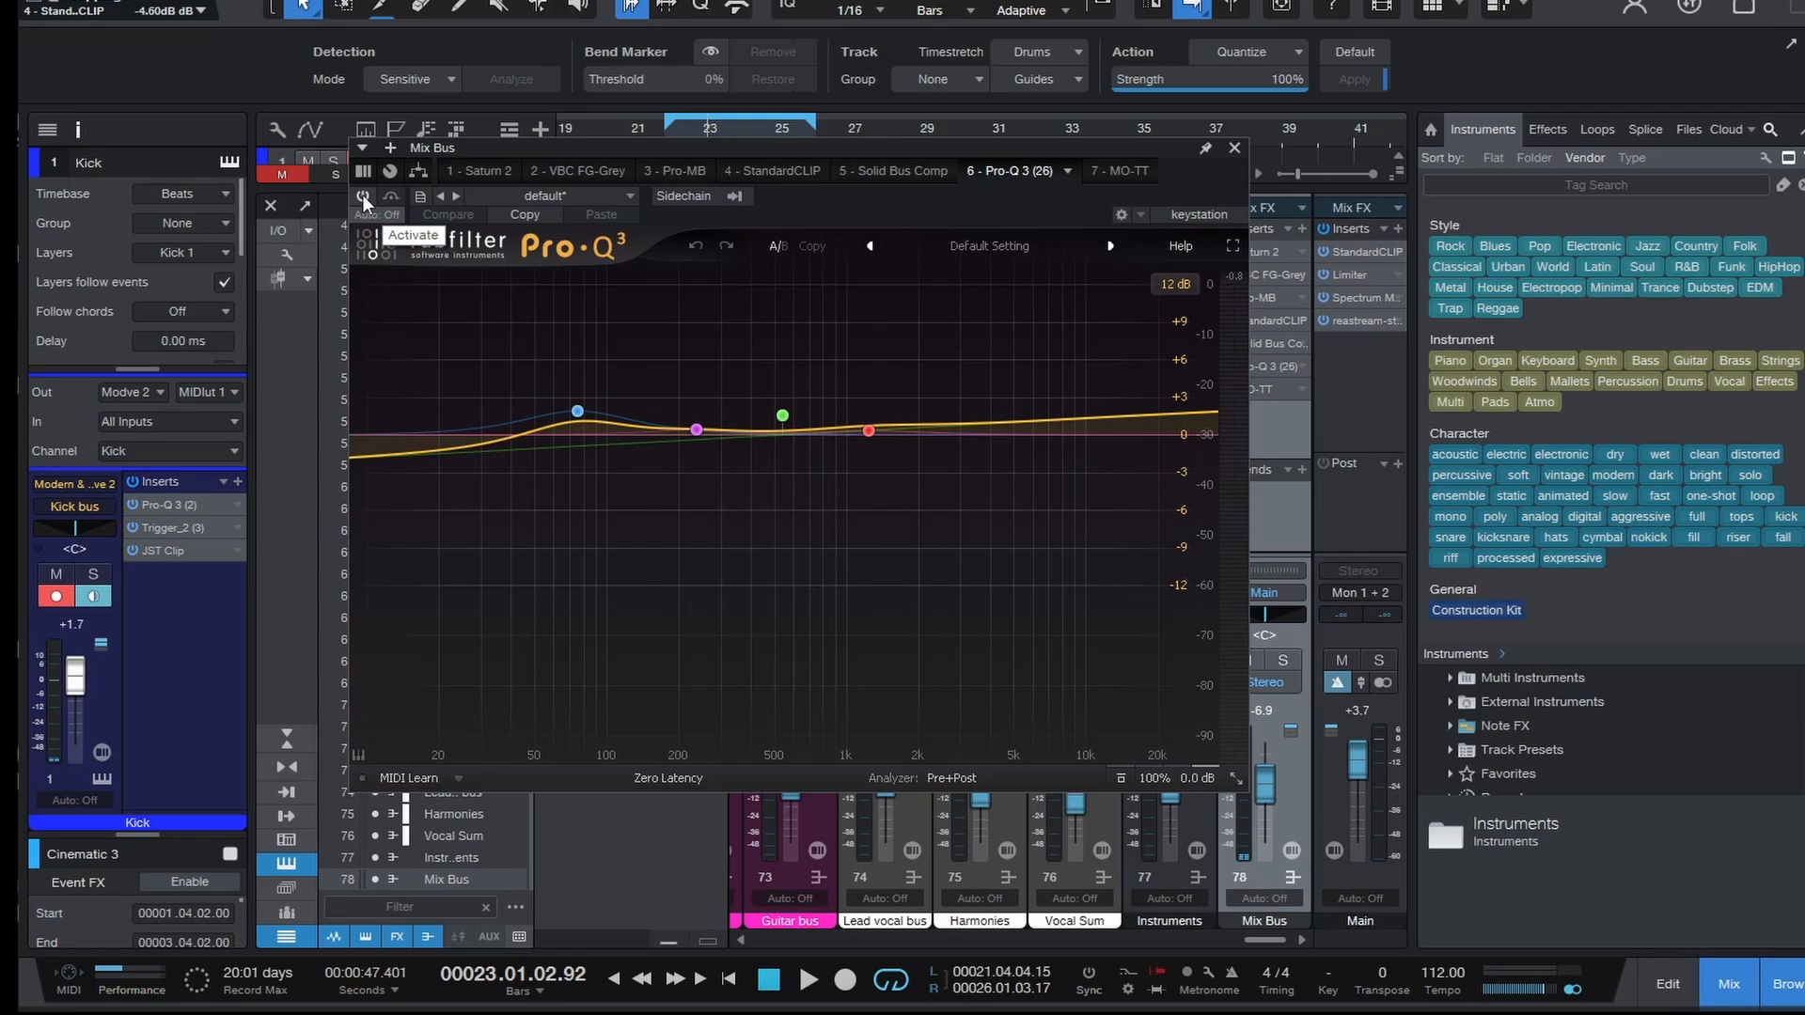
{"action": "mouse_move", "coordinate": [592, 410]}
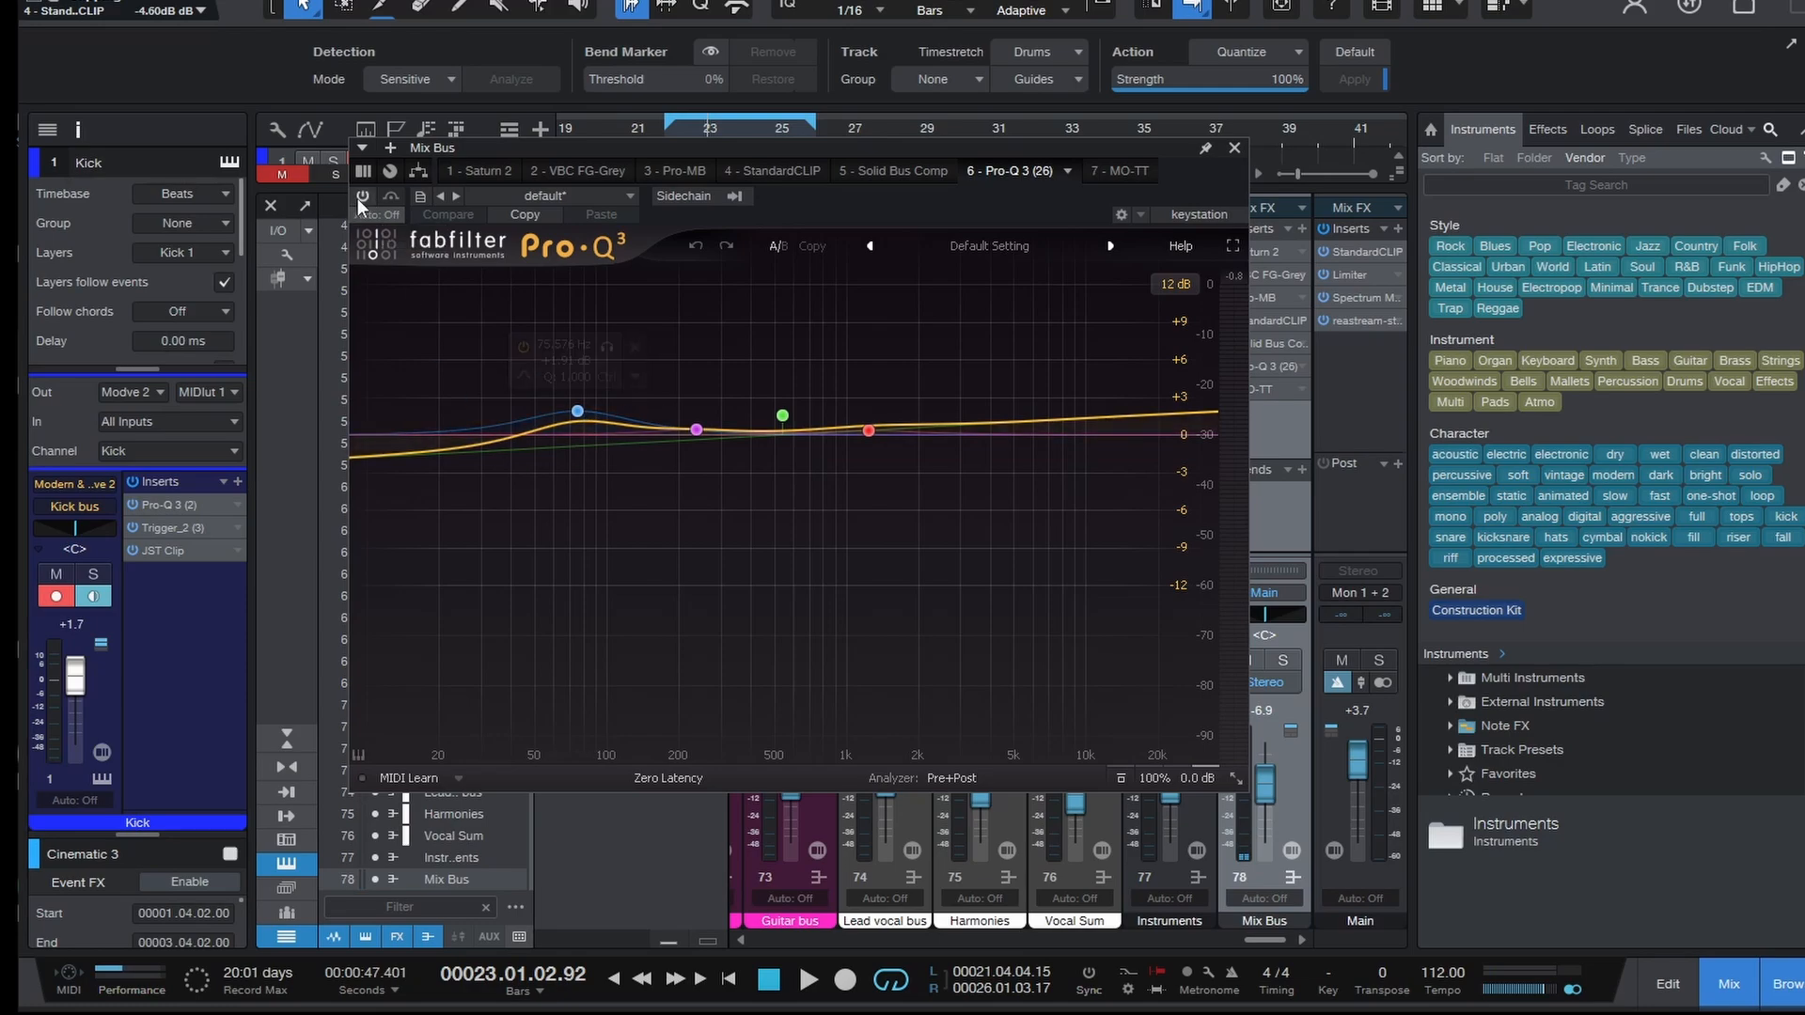
{"action": "key", "text": "space"}
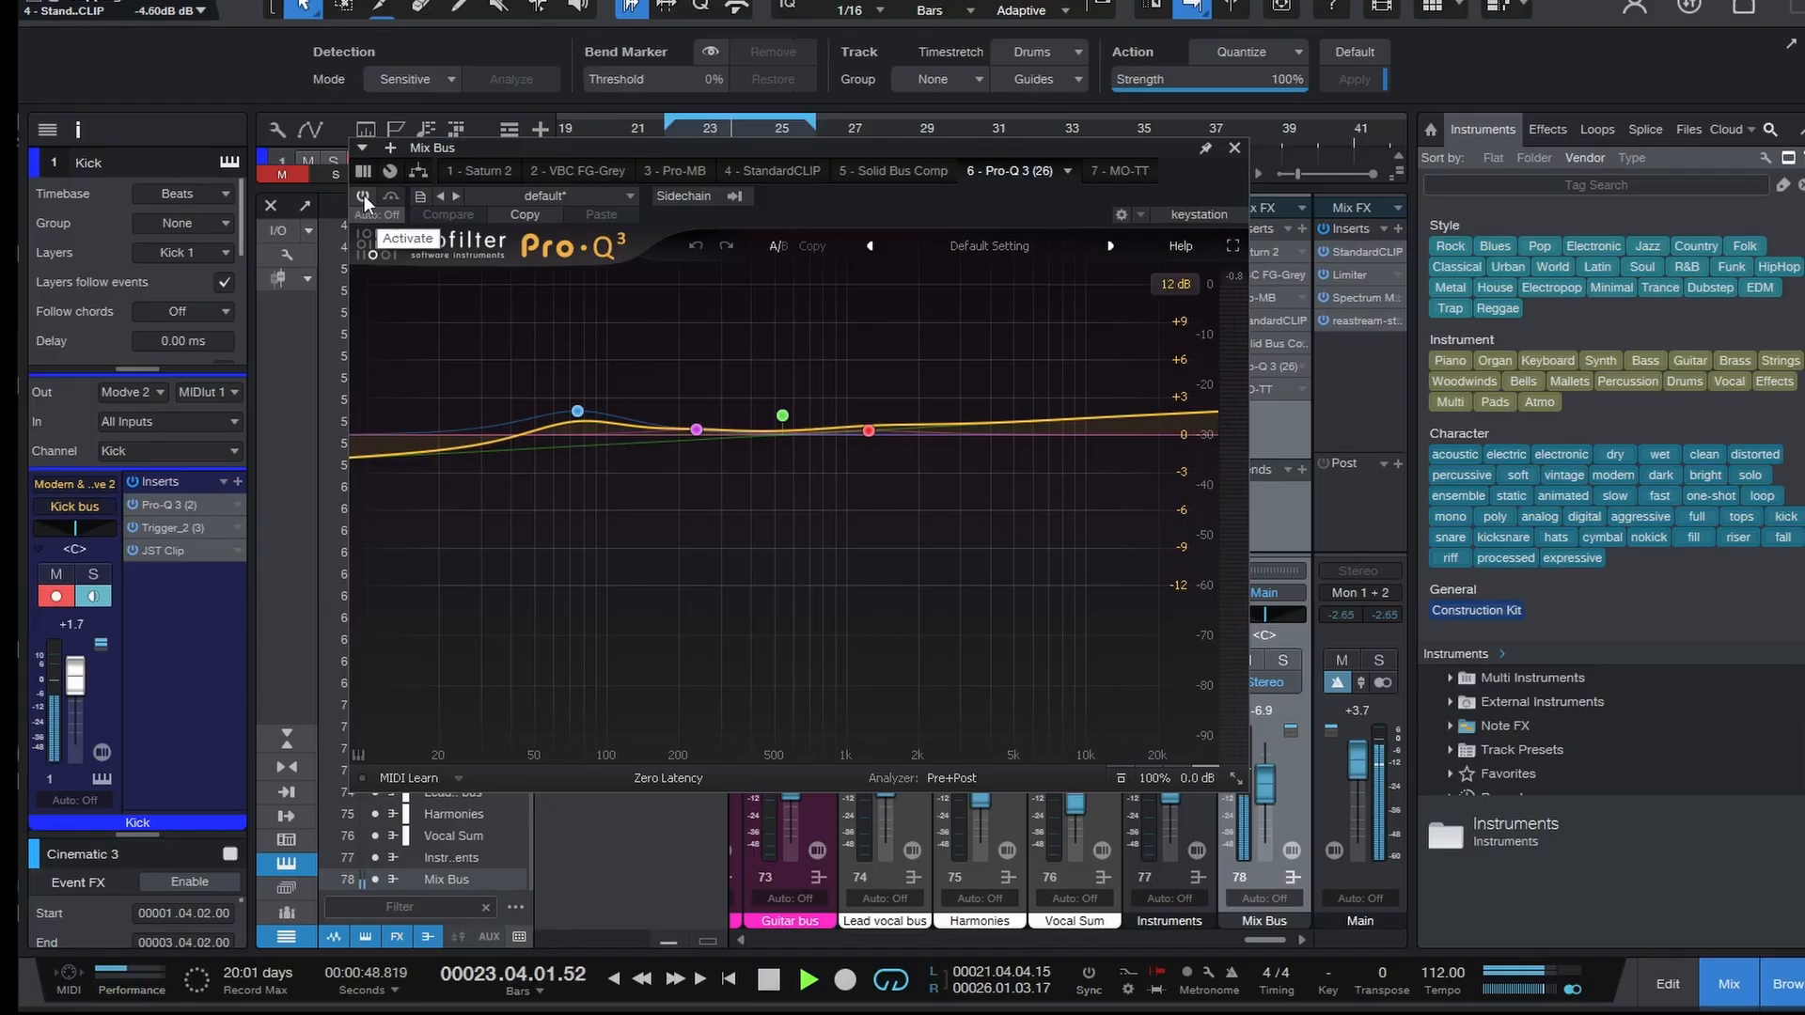
{"action": "left_click", "coordinate": [364, 198]}
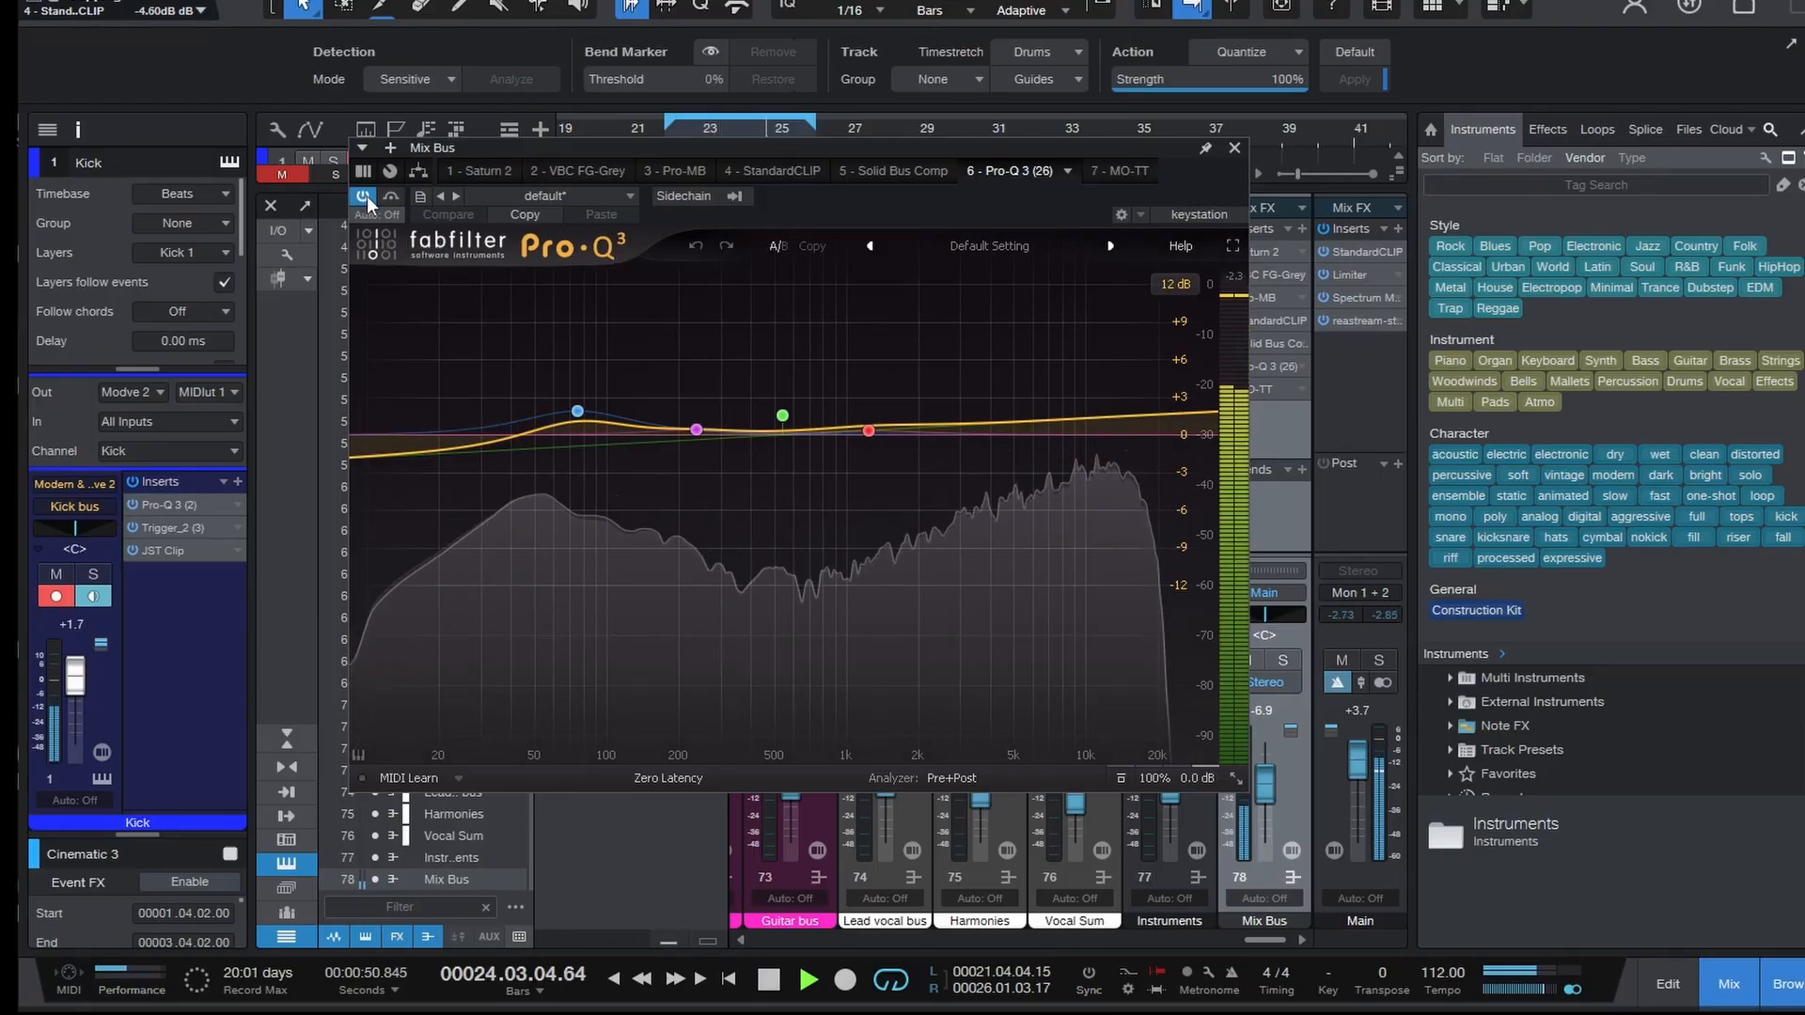
{"action": "key", "text": "space"}
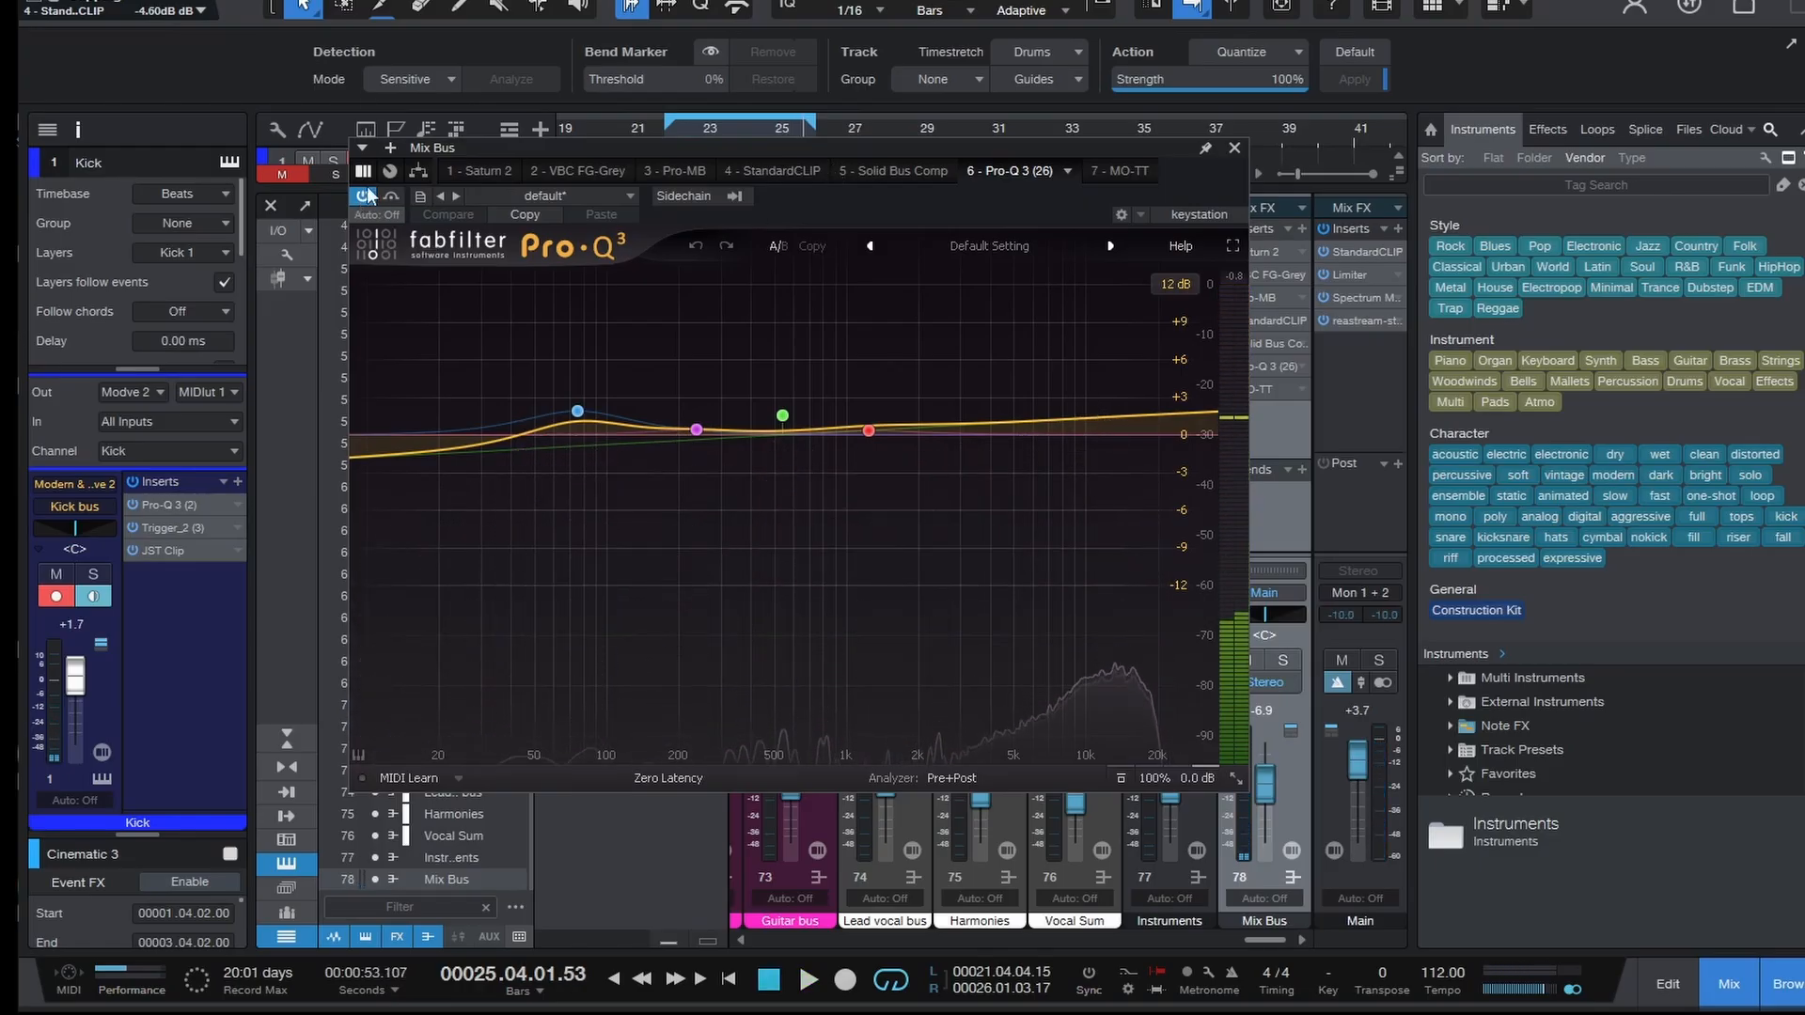
{"action": "mouse_move", "coordinate": [699, 413]}
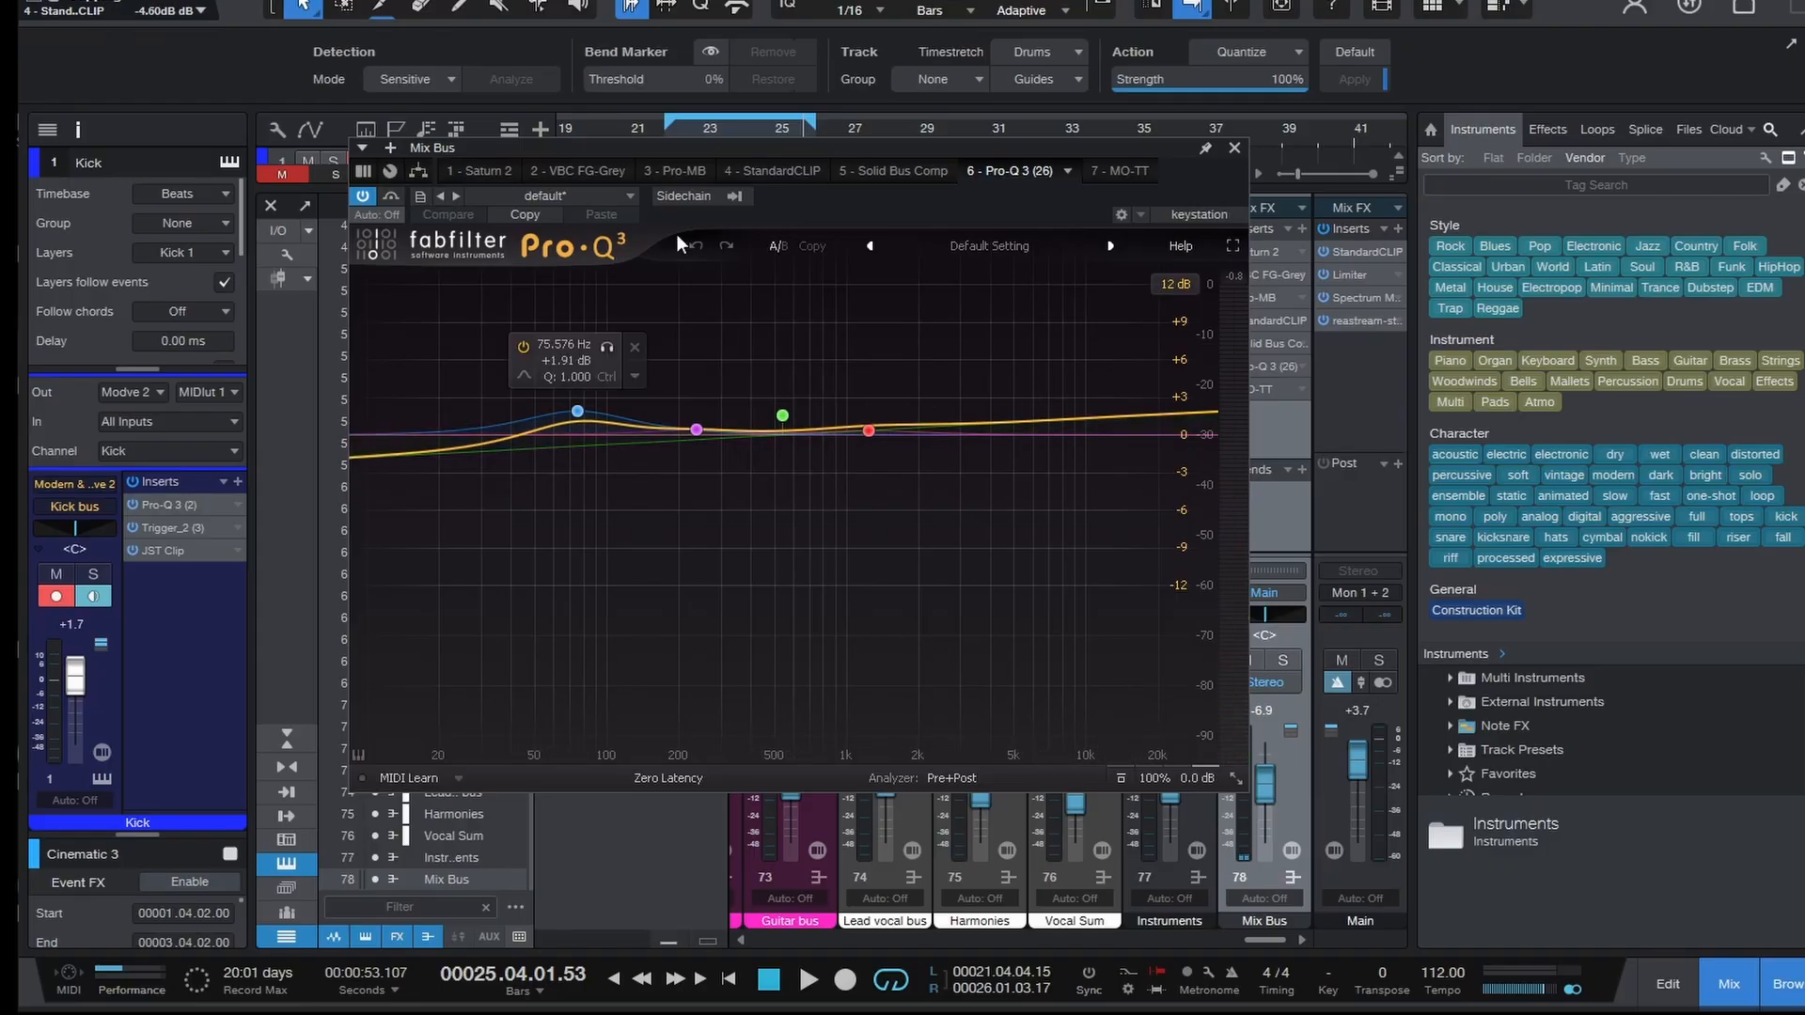
- Open MO-TT on the Mix Bus and reposition its plug-in window
{"action": "left_click", "coordinate": [1116, 171]}
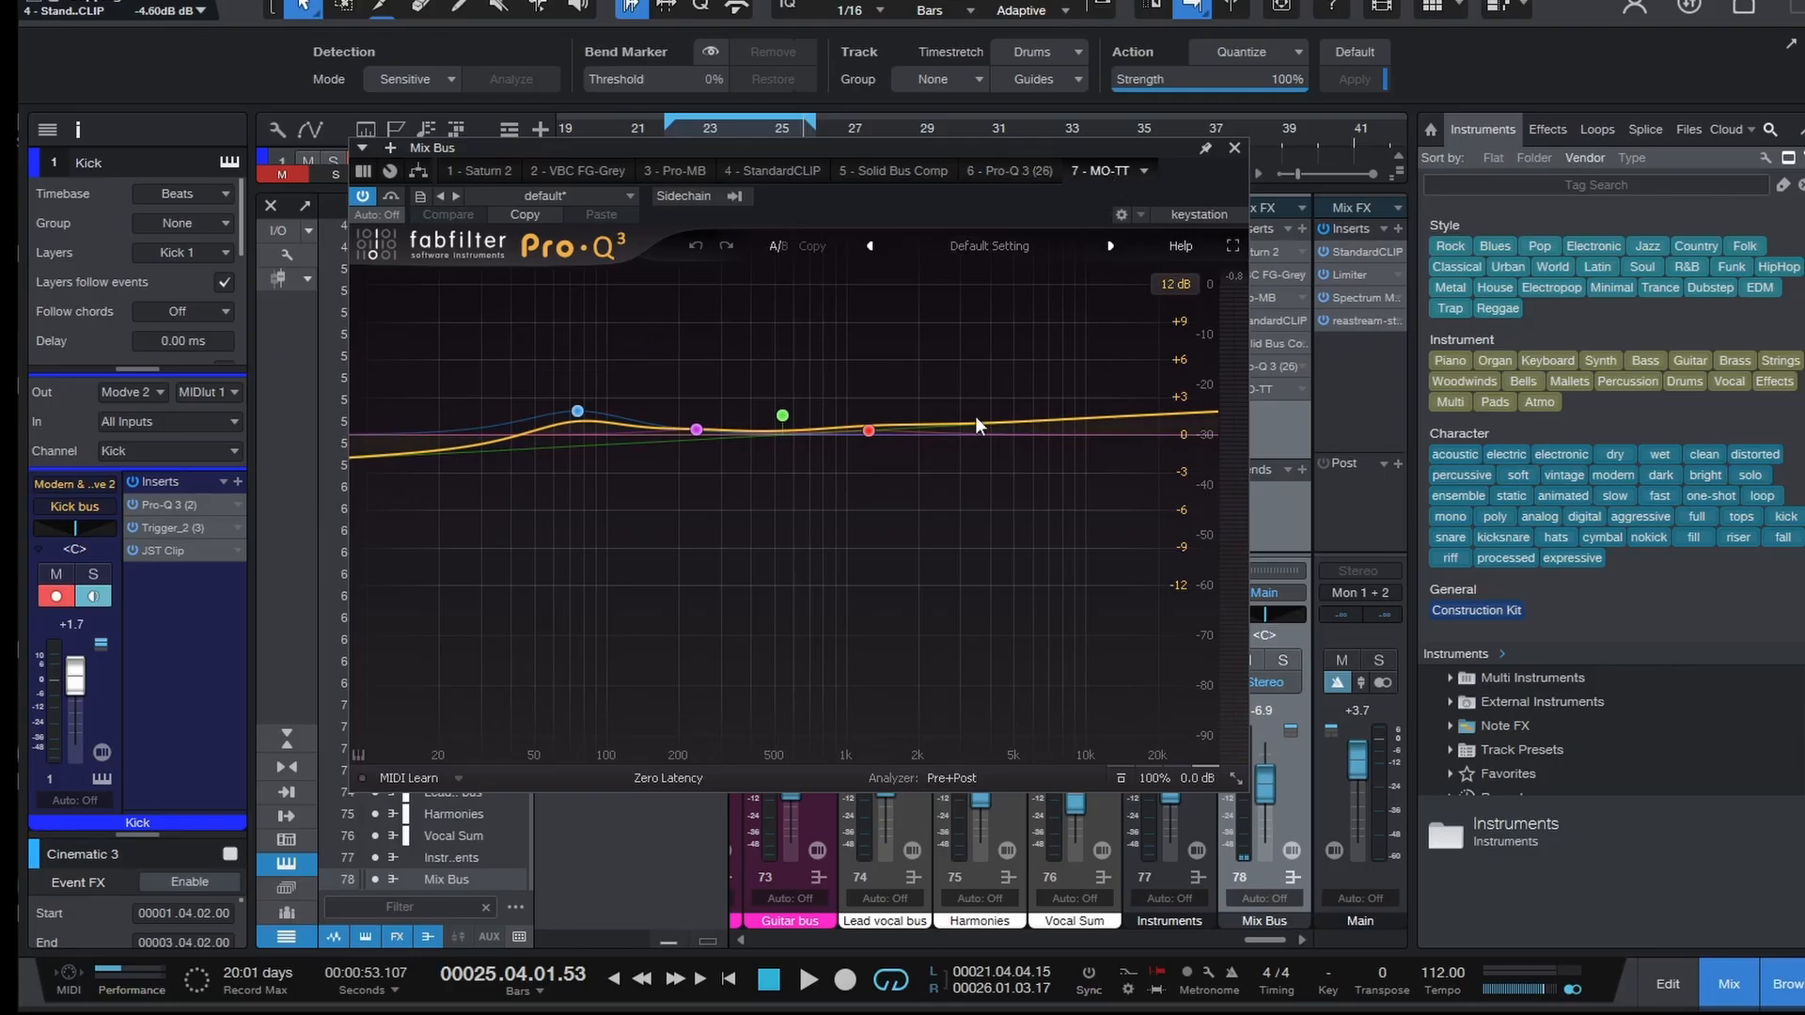
{"action": "left_click_drag", "start_coordinate": [1244, 193], "coordinate": [1235, 168]}
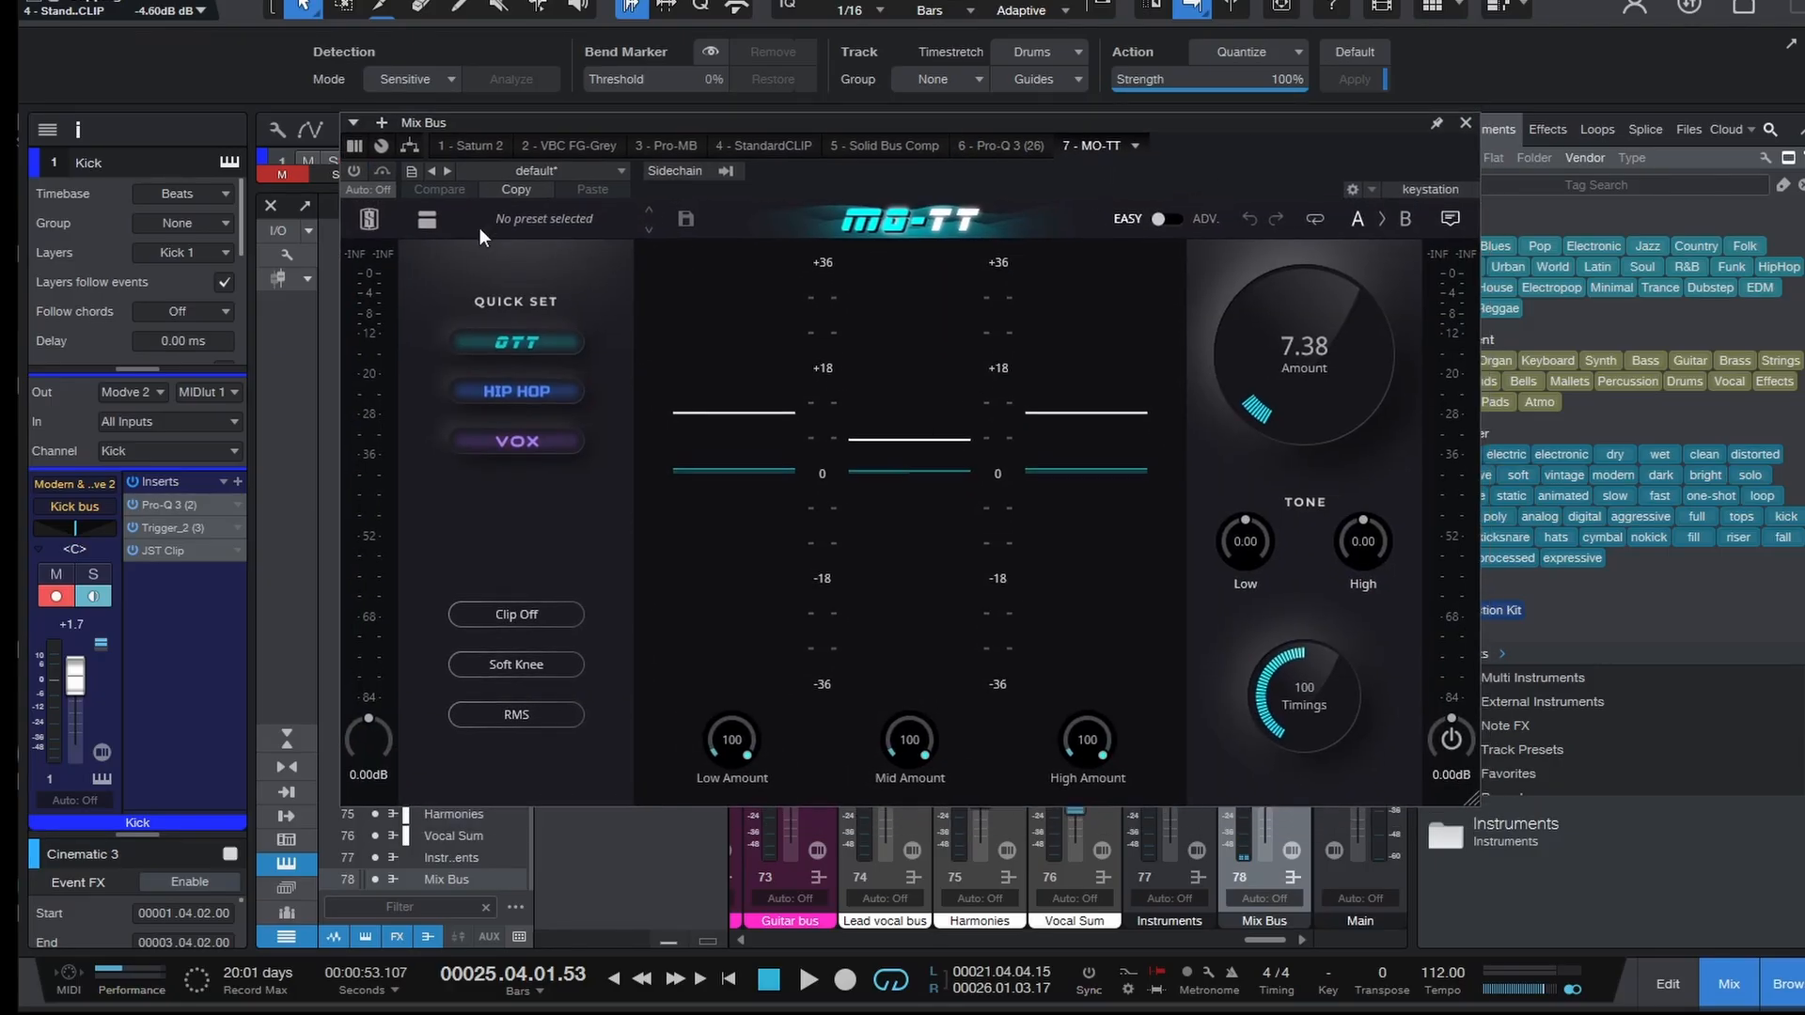